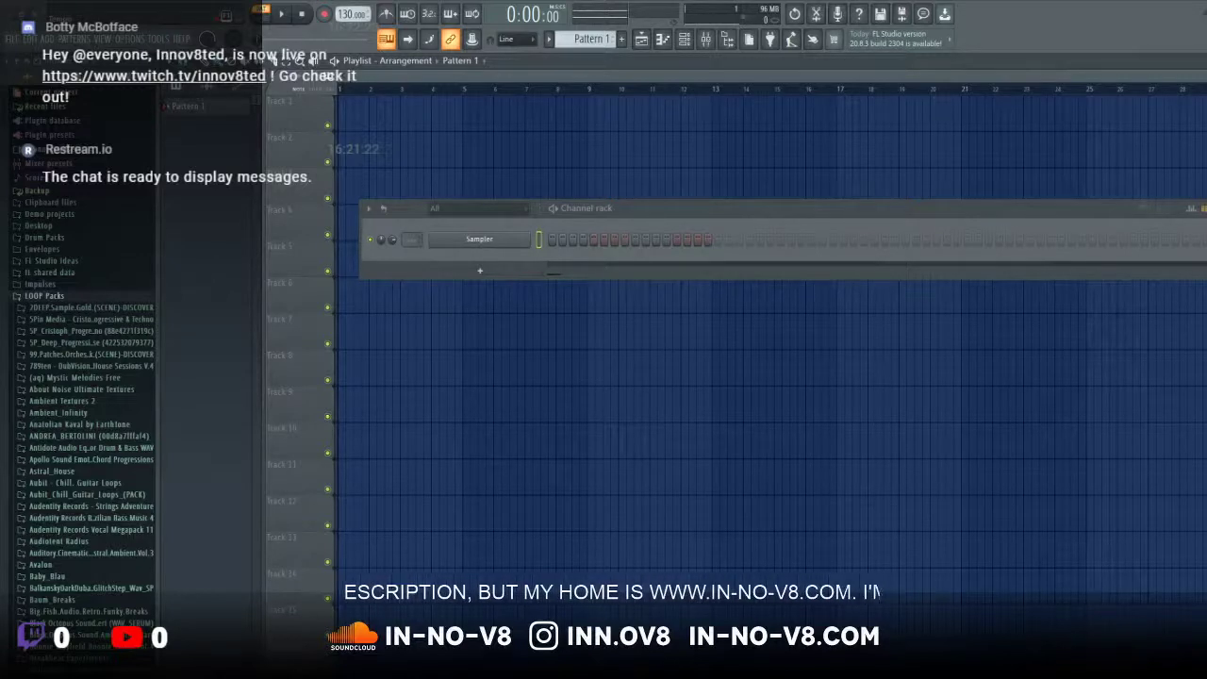
# Step: Look through the sample pack folders inside LOOP Packs for a source of loops
pyautogui.scroll(-3, 85, 405)
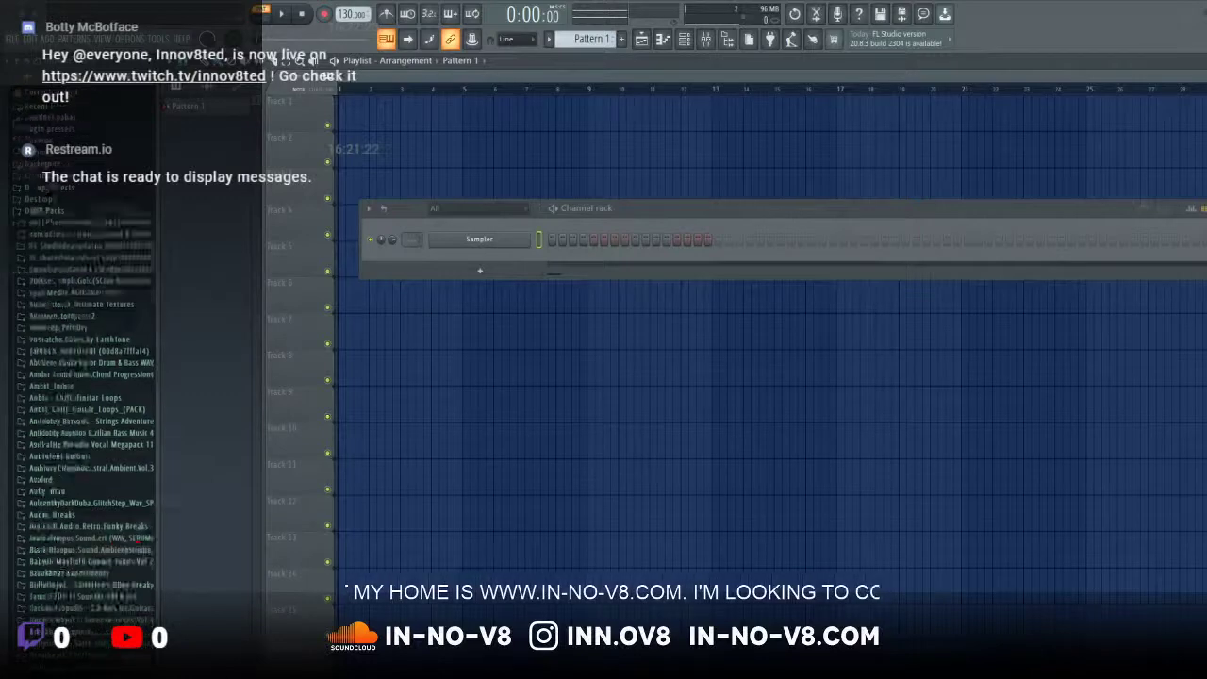
pyautogui.scroll(-10, 85, 368)
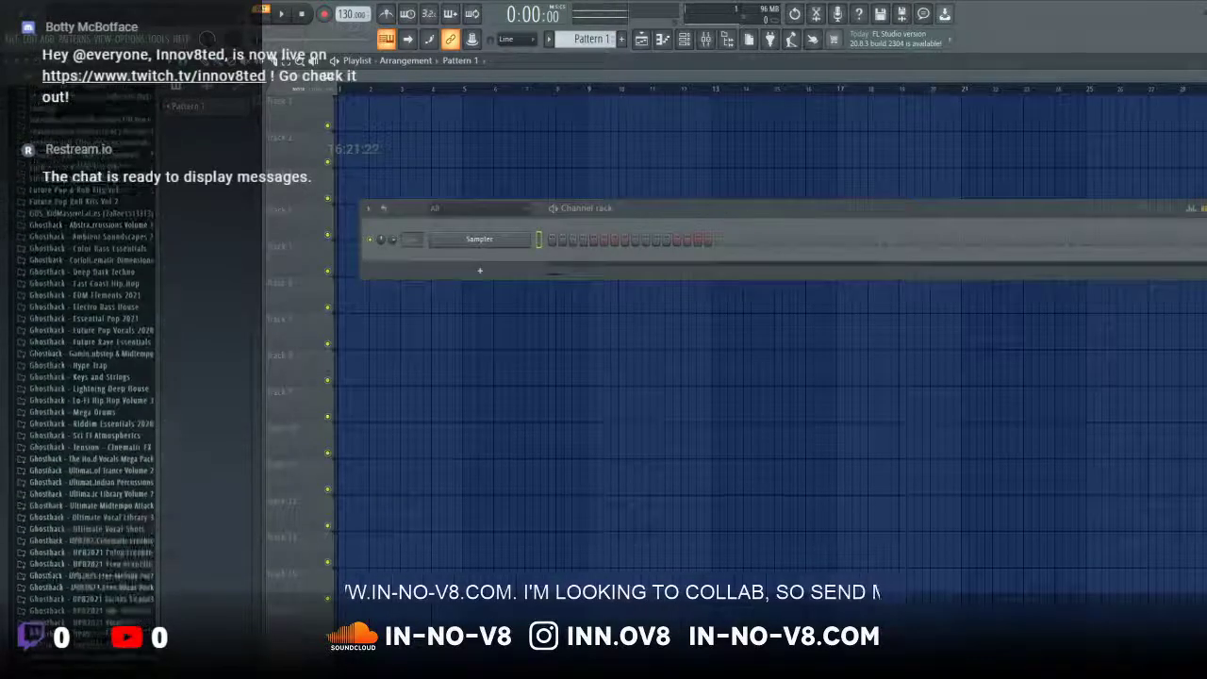
pyautogui.scroll(-7, 85, 368)
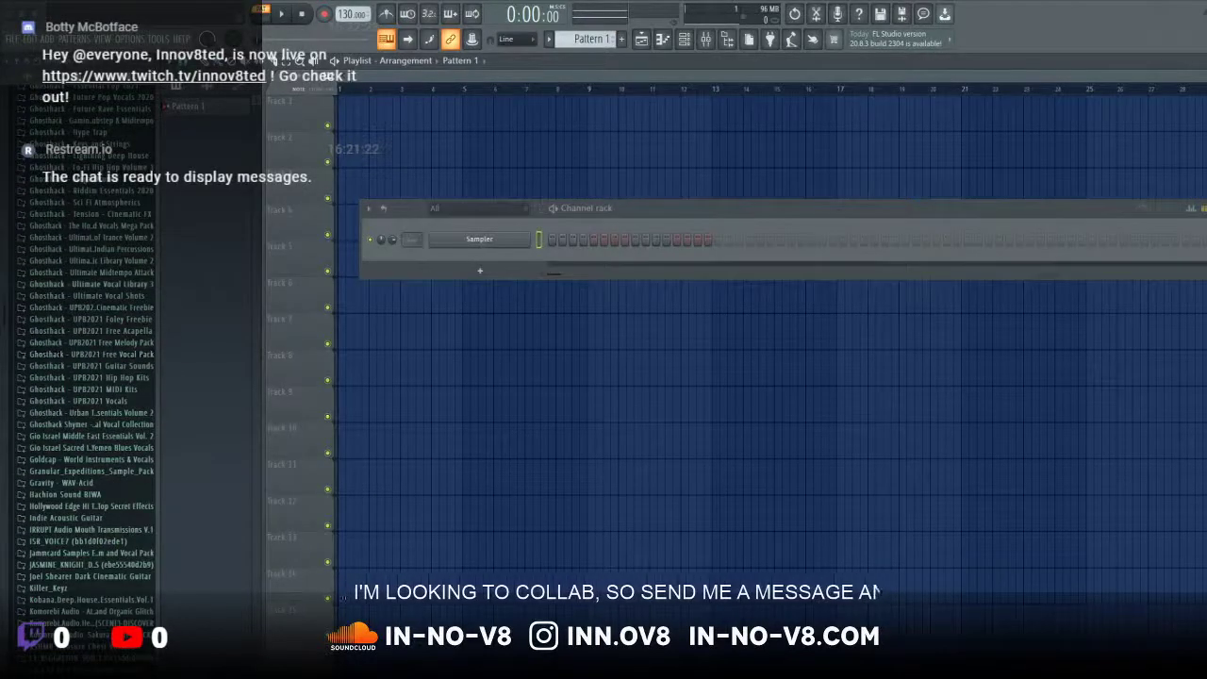
pyautogui.scroll(-10, 85, 368)
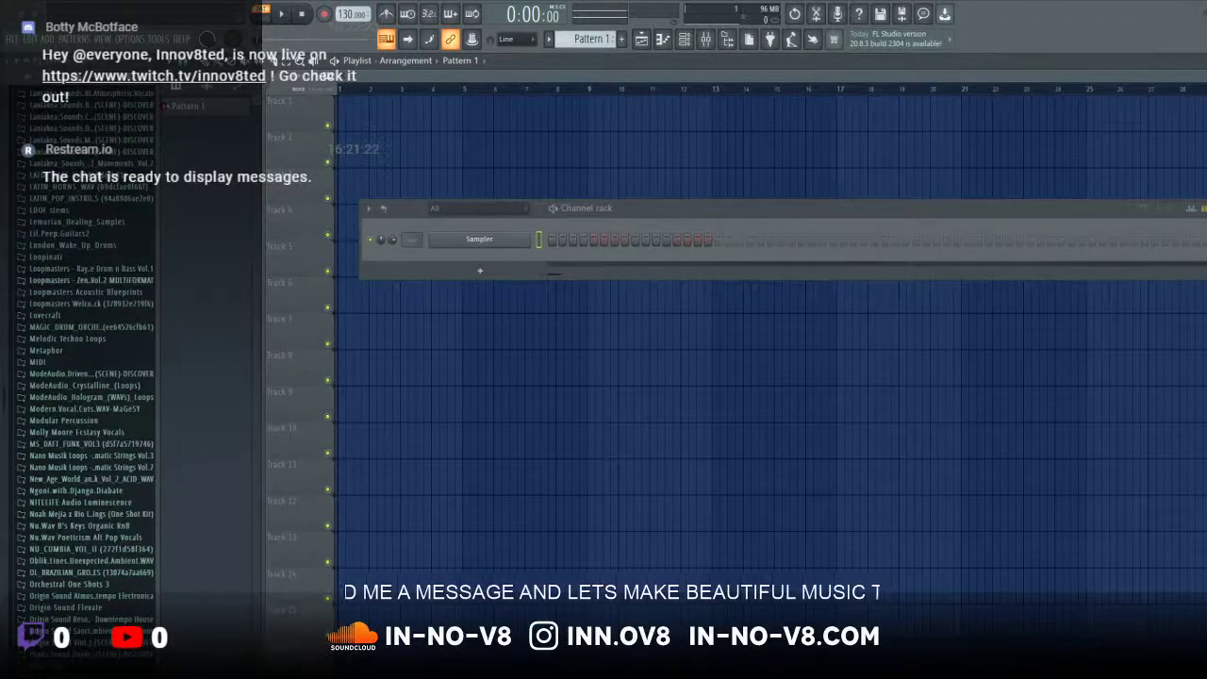
pyautogui.scroll(-15, 85, 368)
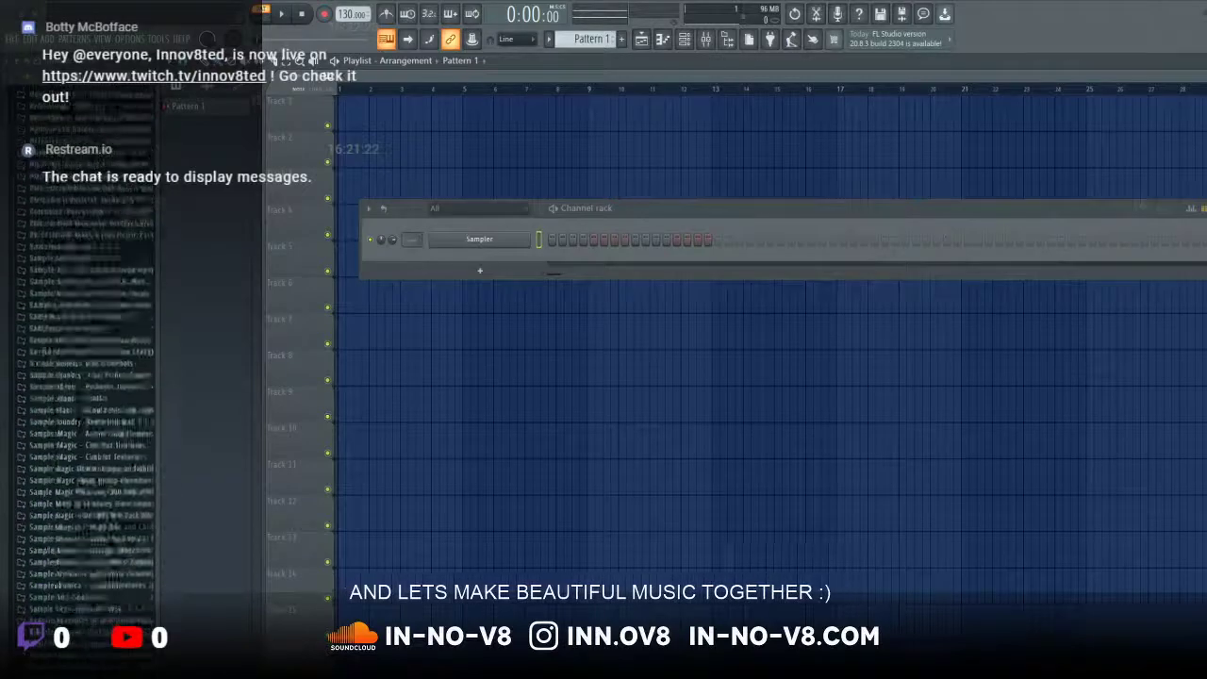
pyautogui.scroll(-20, 85, 368)
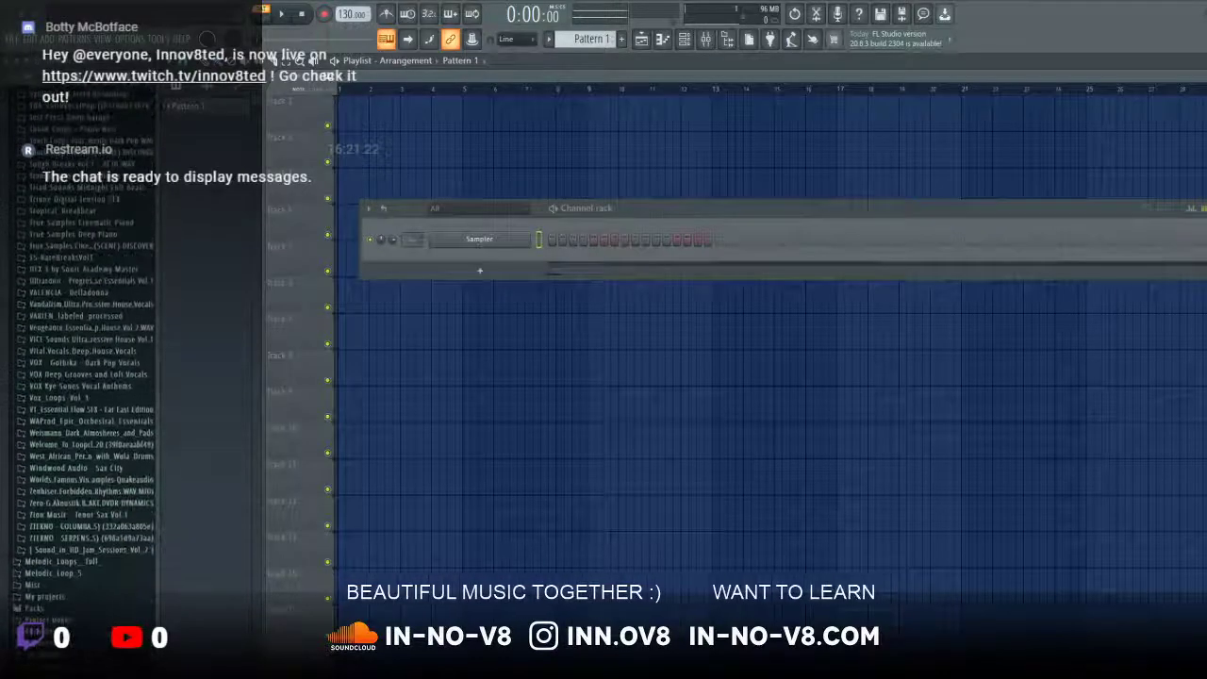
pyautogui.scroll(-4, 84, 368)
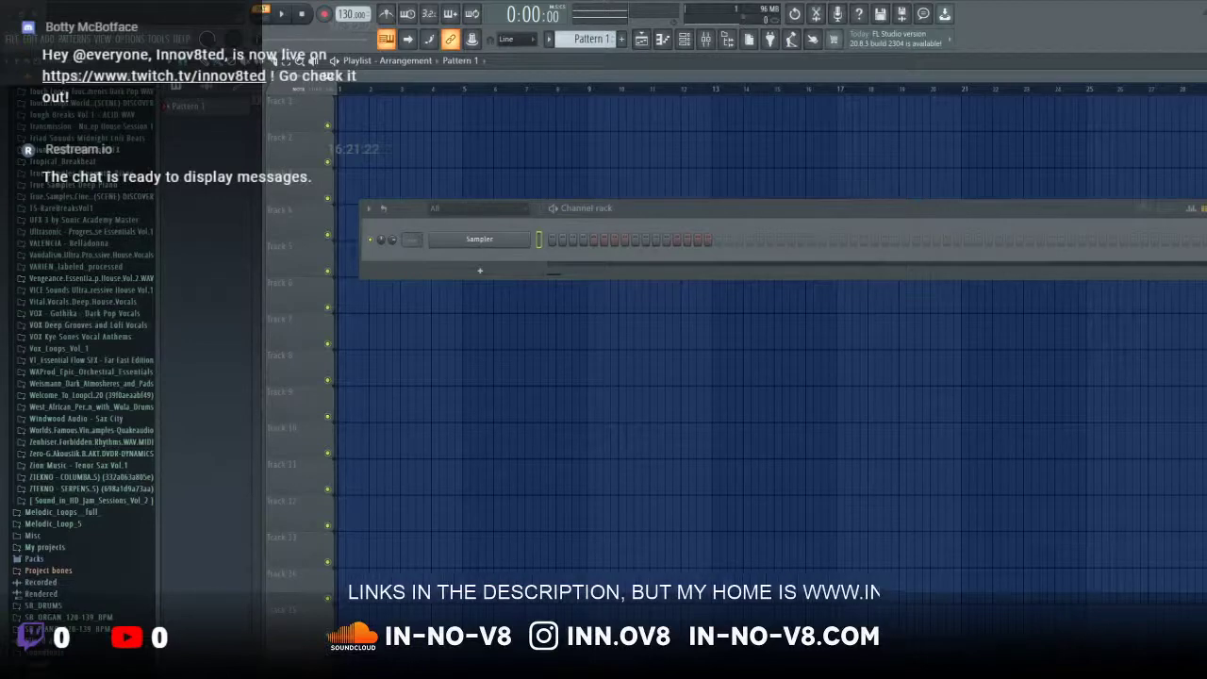
pyautogui.scroll(4, 85, 377)
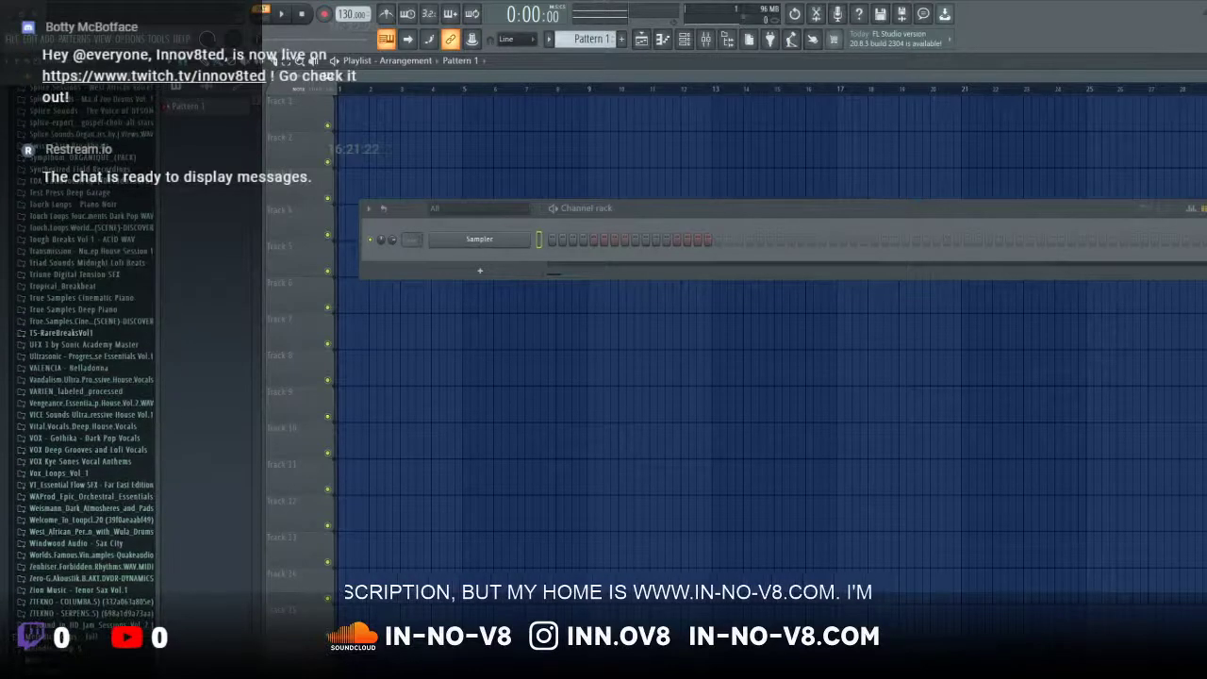
pyautogui.scroll(-4, 83, 377)
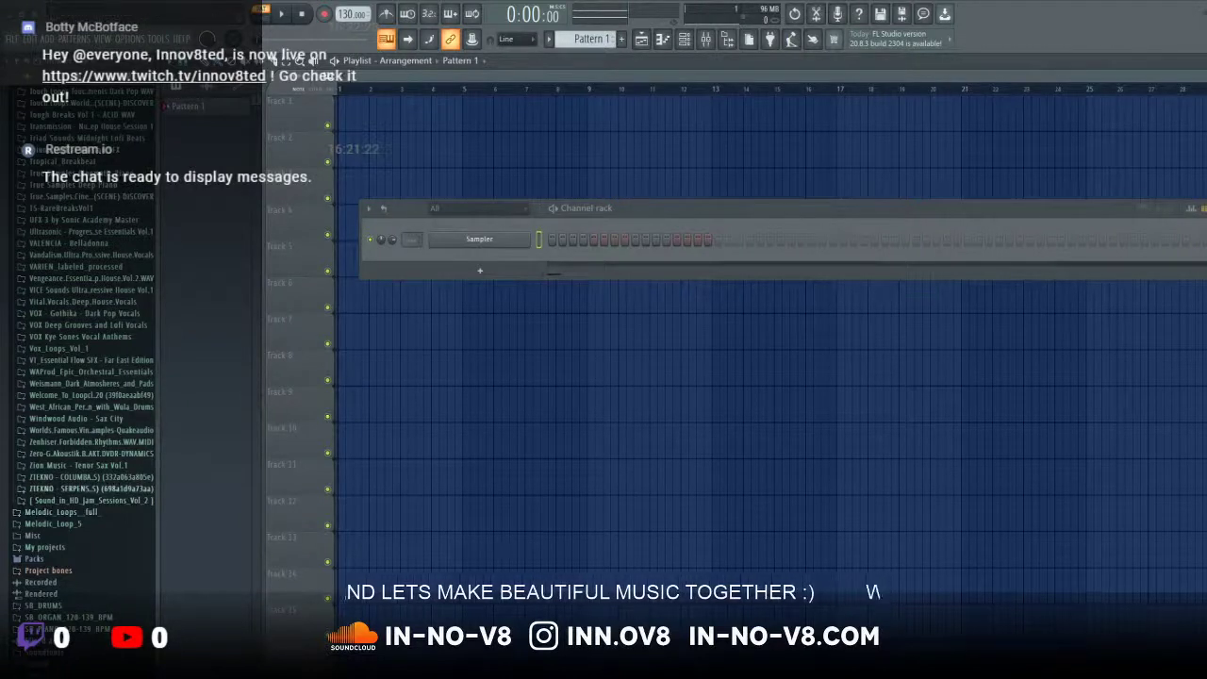
pyautogui.scroll(14, 90, 486)
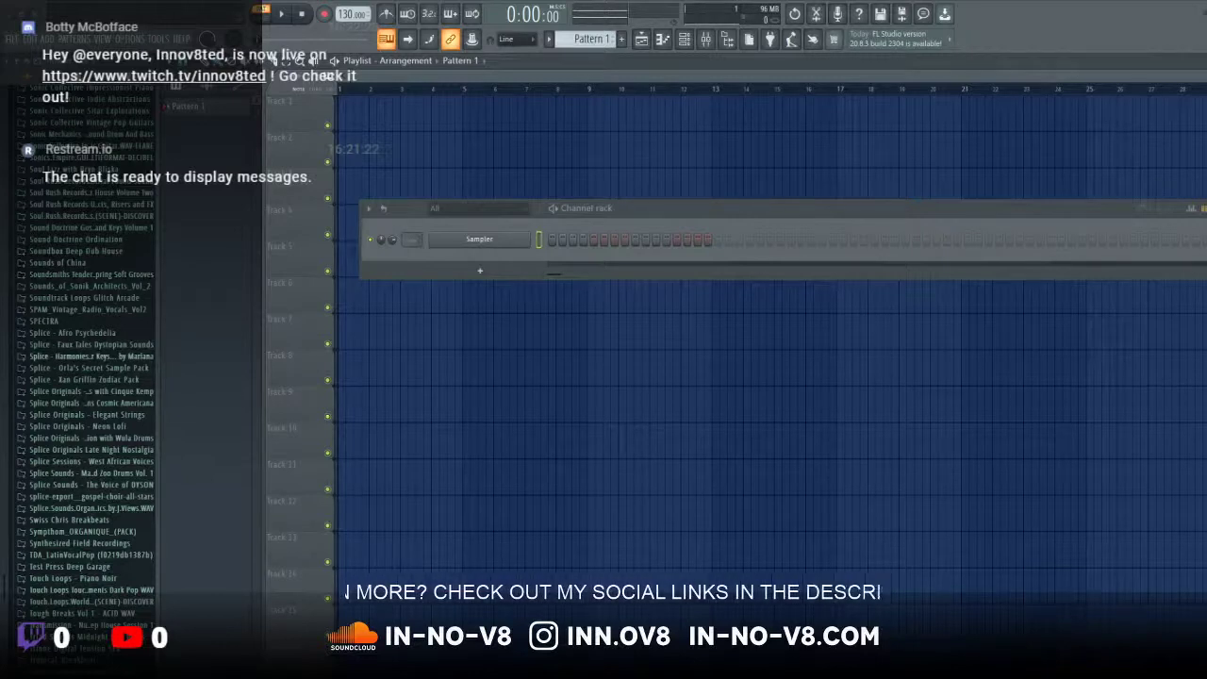
pyautogui.scroll(2, 85, 368)
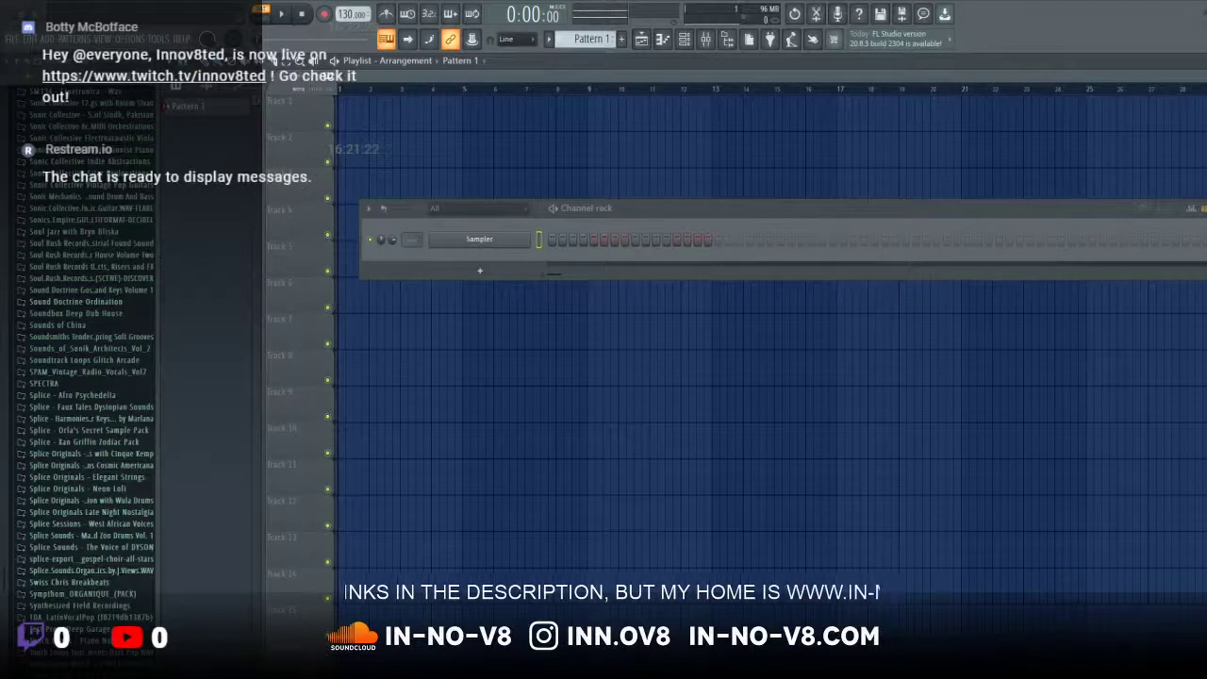
# Step: Open the Yangqin folder under Strings in the Loops of the Sounds of China pack
pyautogui.click(102, 325)
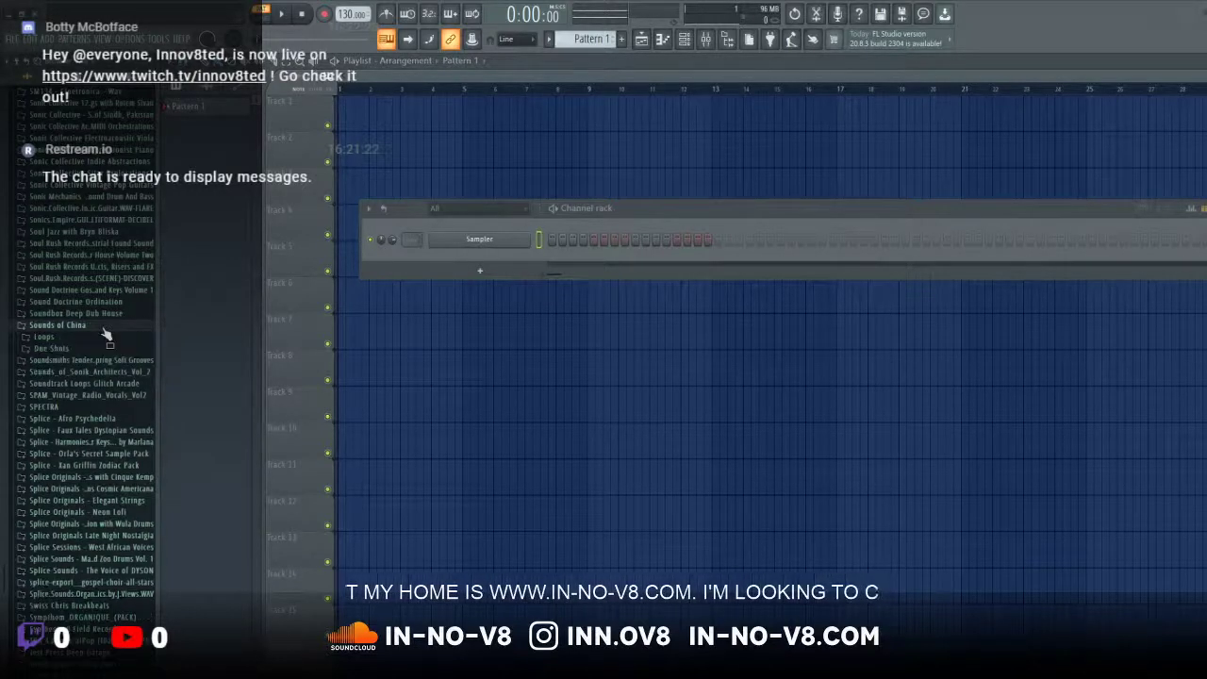
pyautogui.click(53, 338)
pyautogui.click(51, 349)
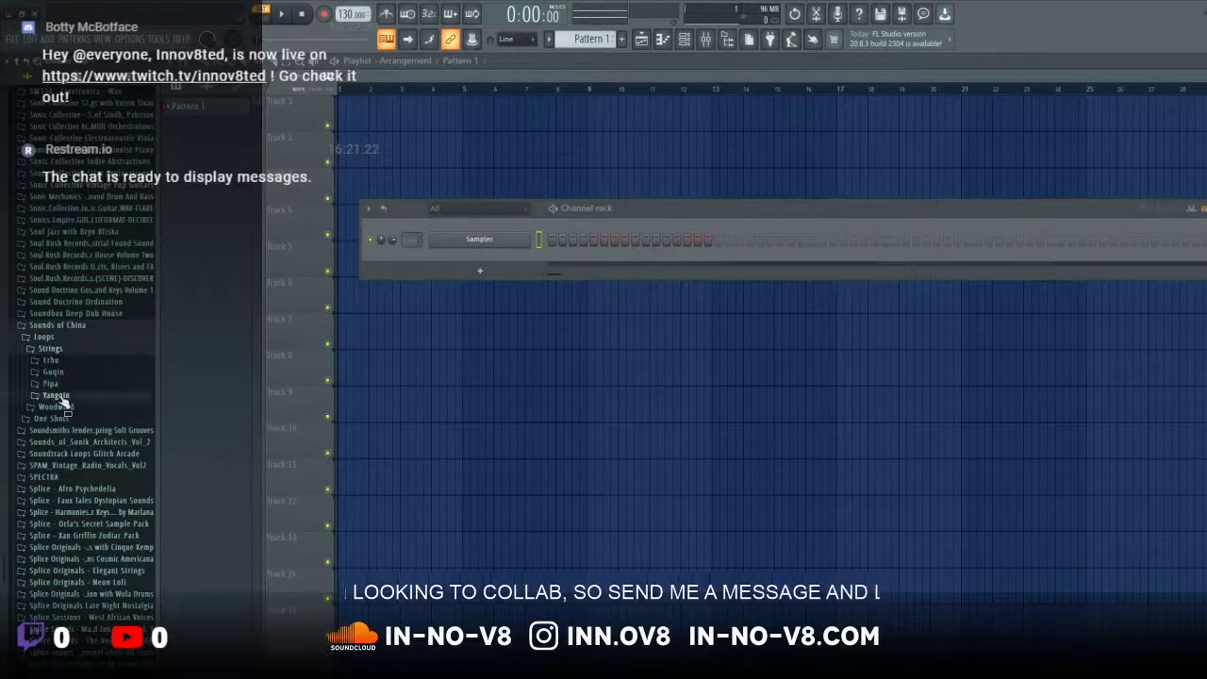
pyautogui.click(56, 395)
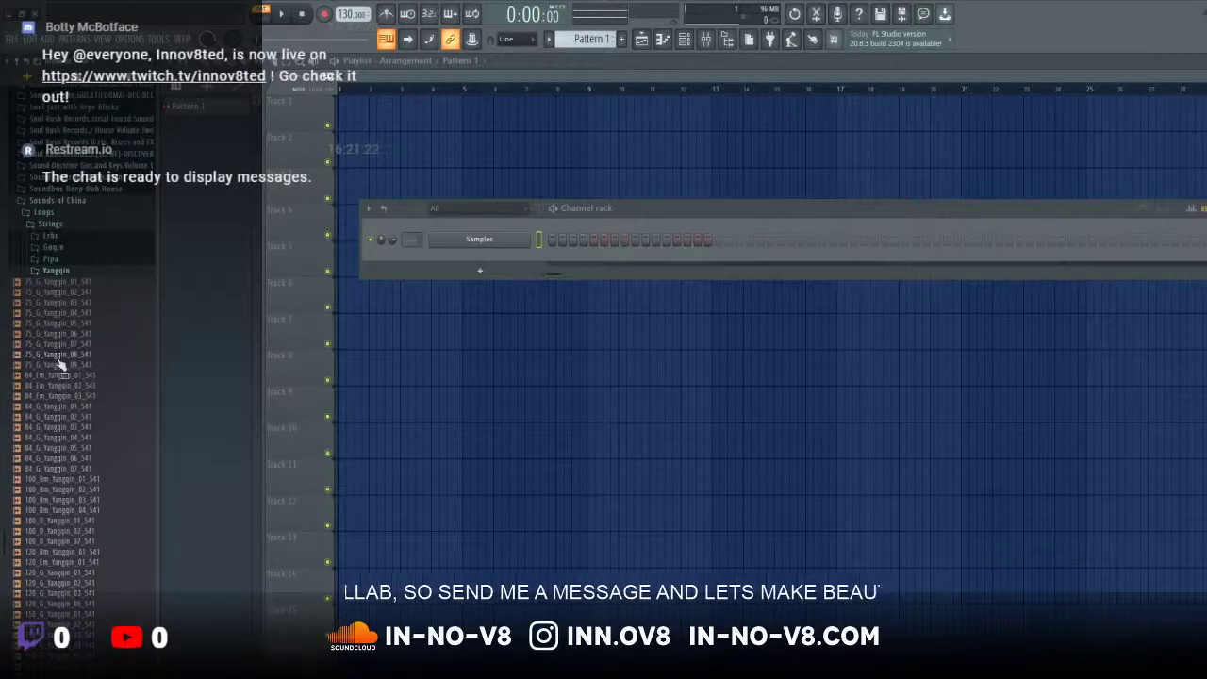
# Step: Audition several Yangqin loops at 100, 84 and 75 BPM, including 100_D_Yangqin_07_541, 84_G_Yangqin_03_541 and 75_G_Yangqin_08_541
pyautogui.scroll(-4, 71, 396)
pyautogui.click(76, 416)
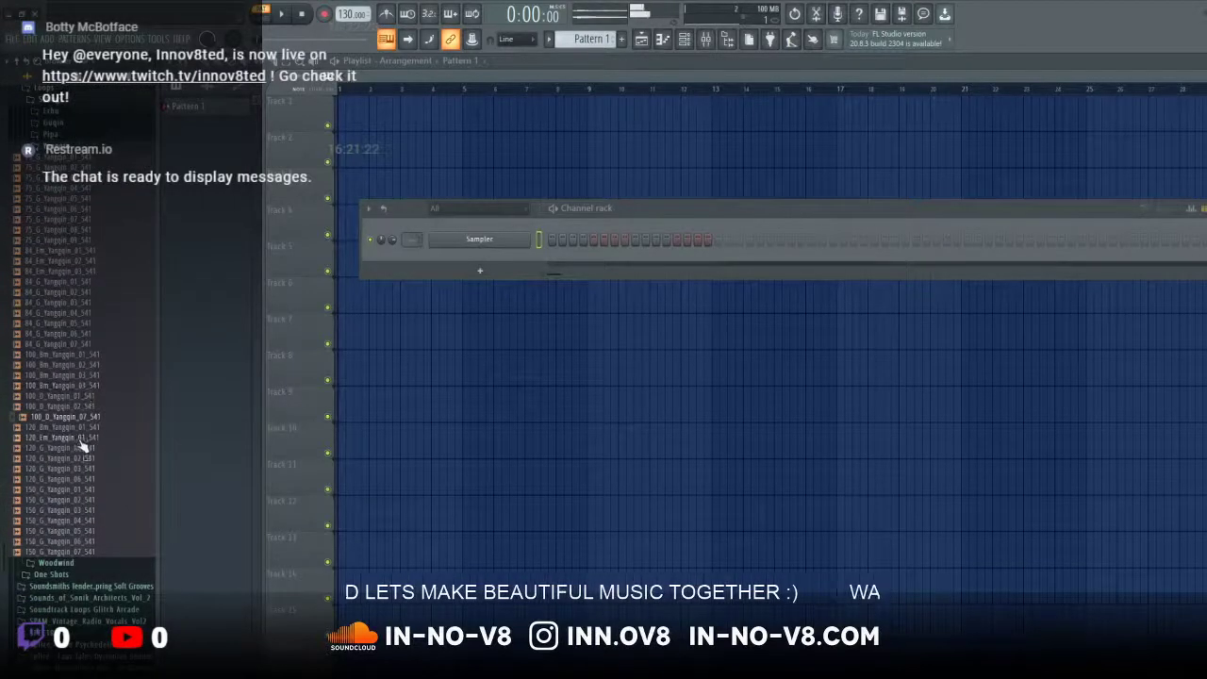
pyautogui.click(59, 345)
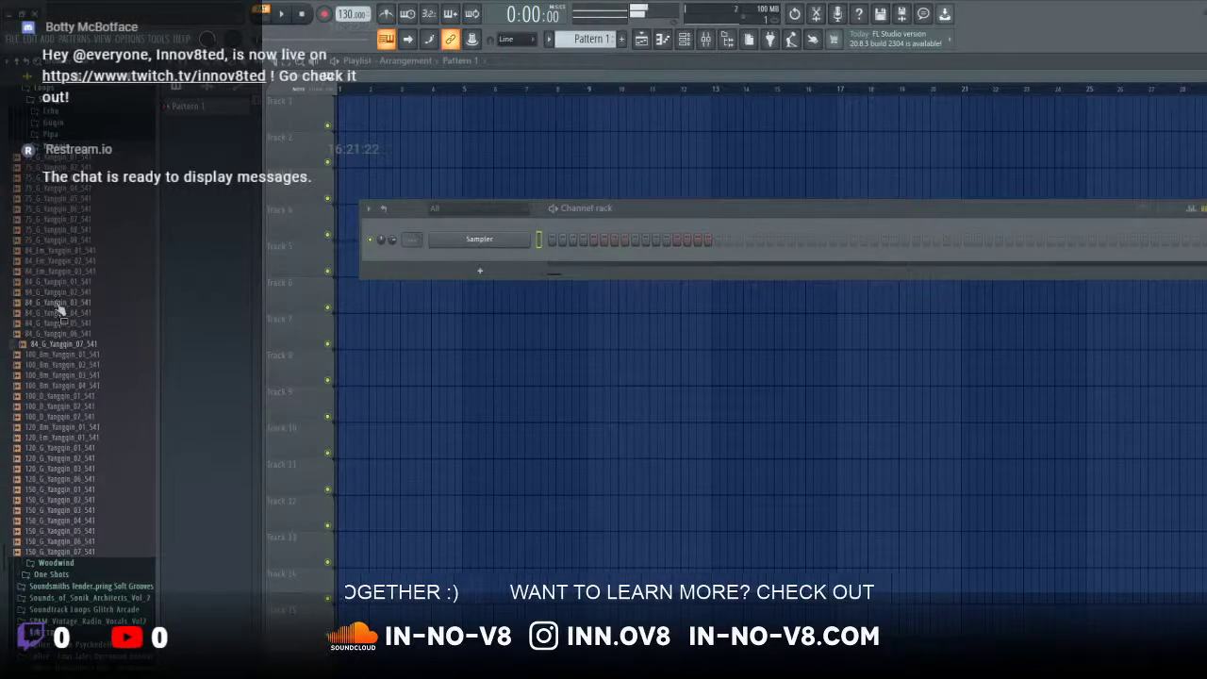
pyautogui.click(63, 302)
pyautogui.click(66, 251)
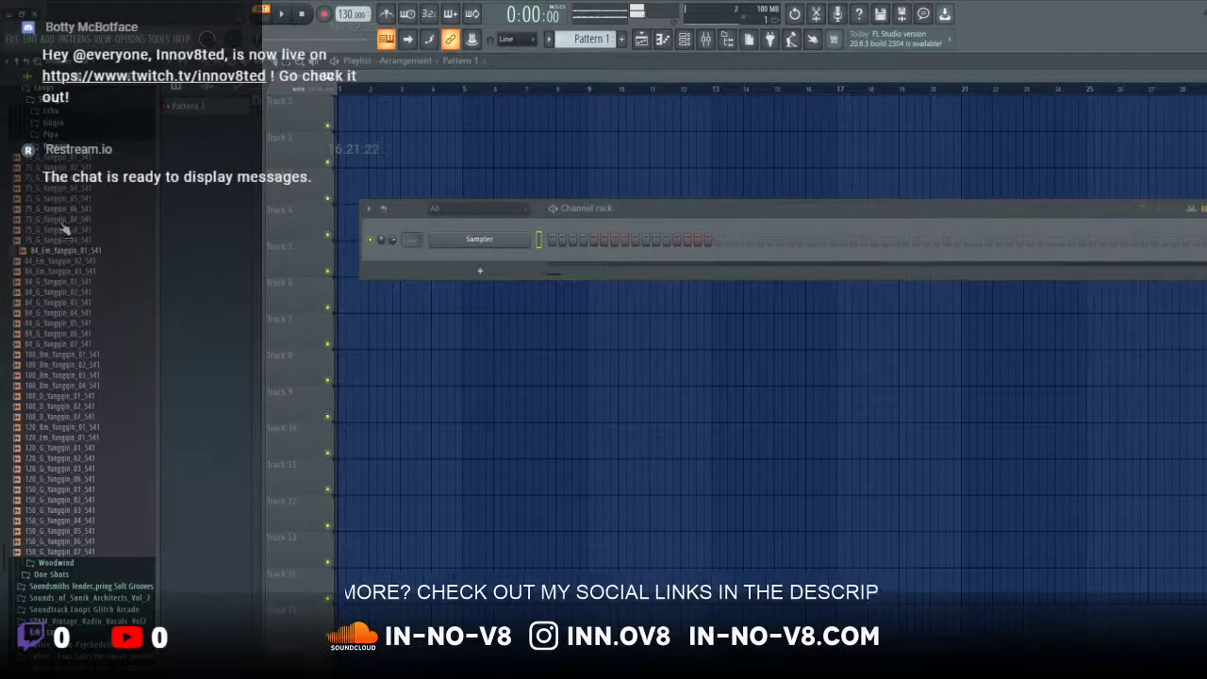
pyautogui.click(62, 302)
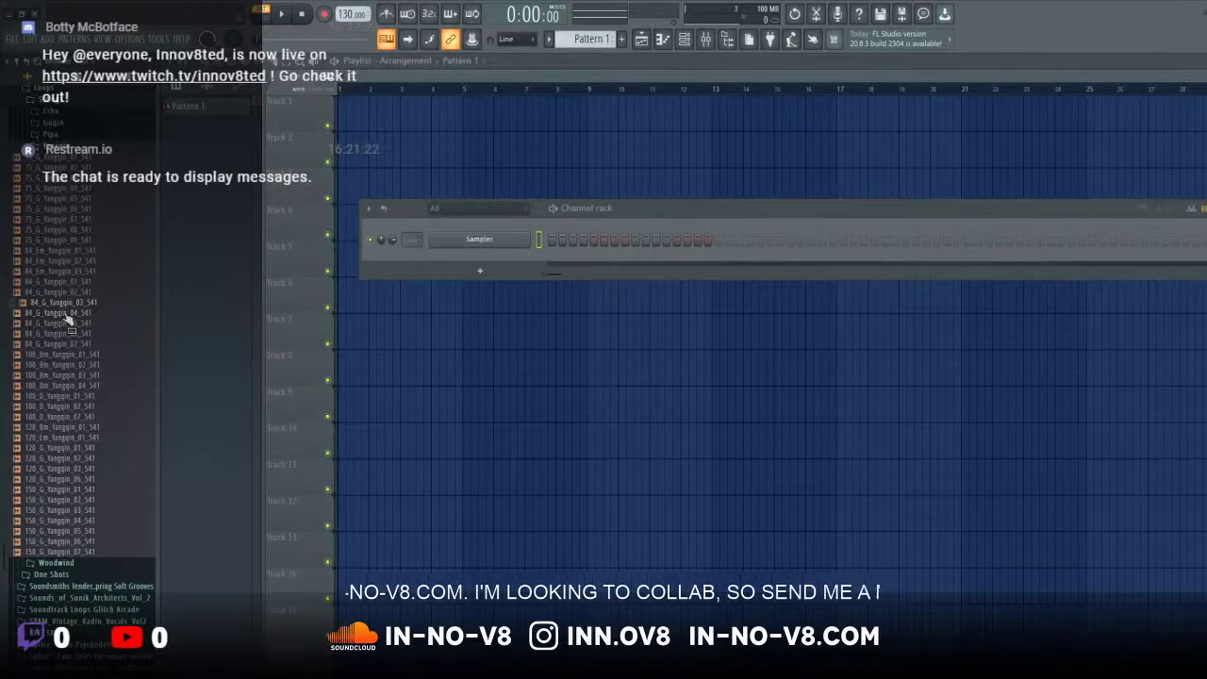
pyautogui.click(70, 262)
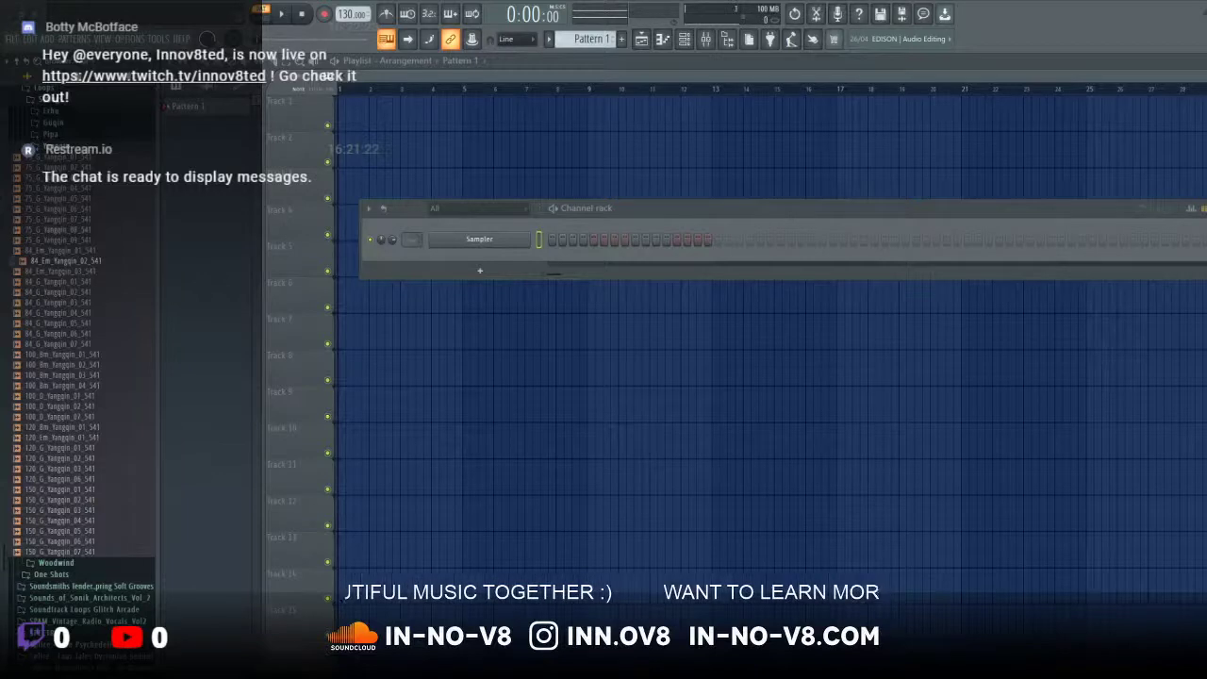
pyautogui.click(71, 228)
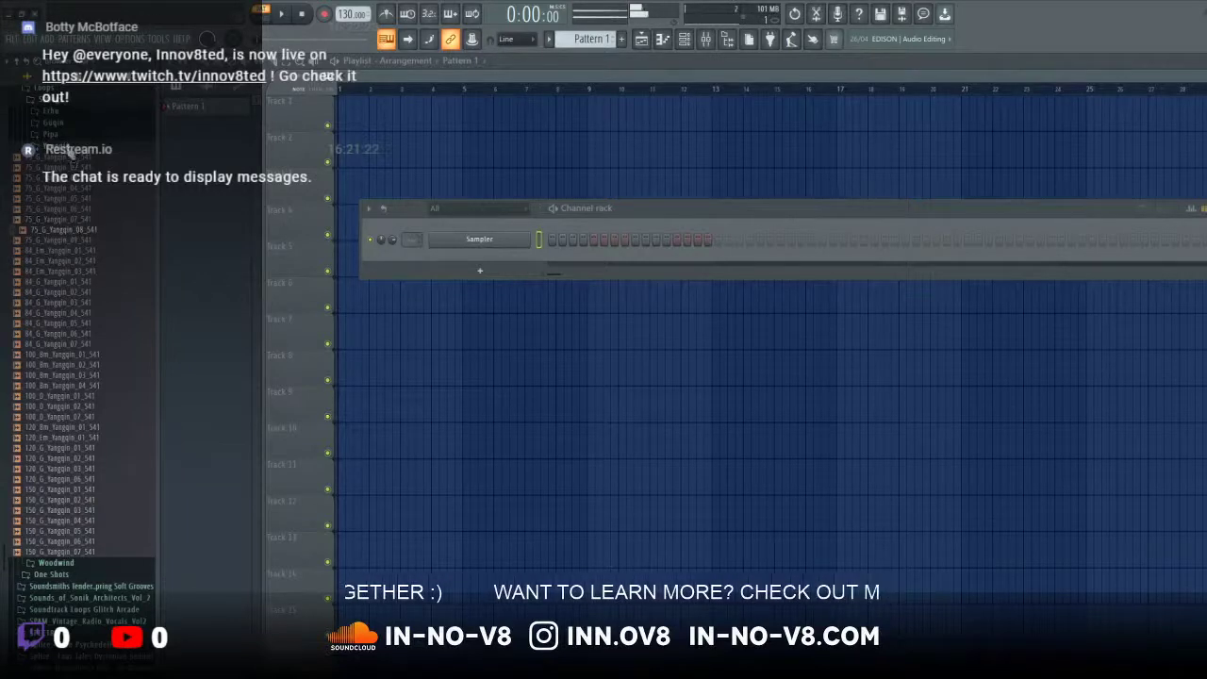
# Step: Audition several loops in the Pipa folder, including 84_D_Pipa_02_541, 120_Bm_Pipa_01_541 and 150_Am_Pipa_04_541, and close the folder
pyautogui.click(51, 134)
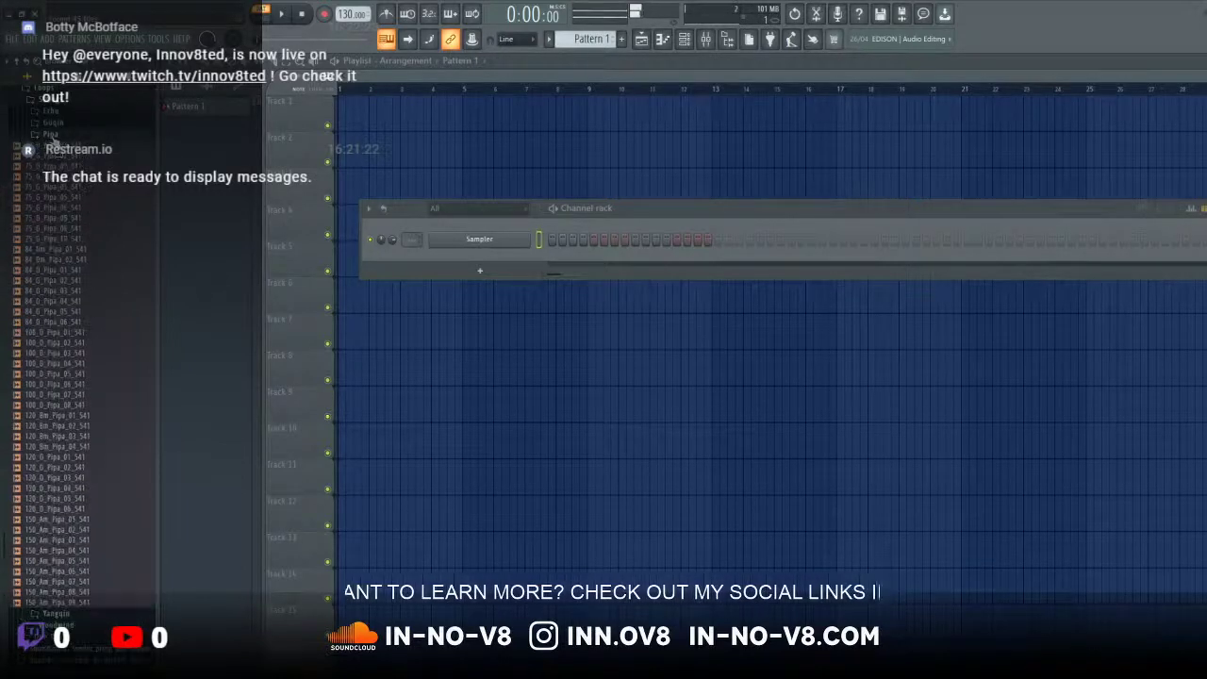
pyautogui.click(80, 281)
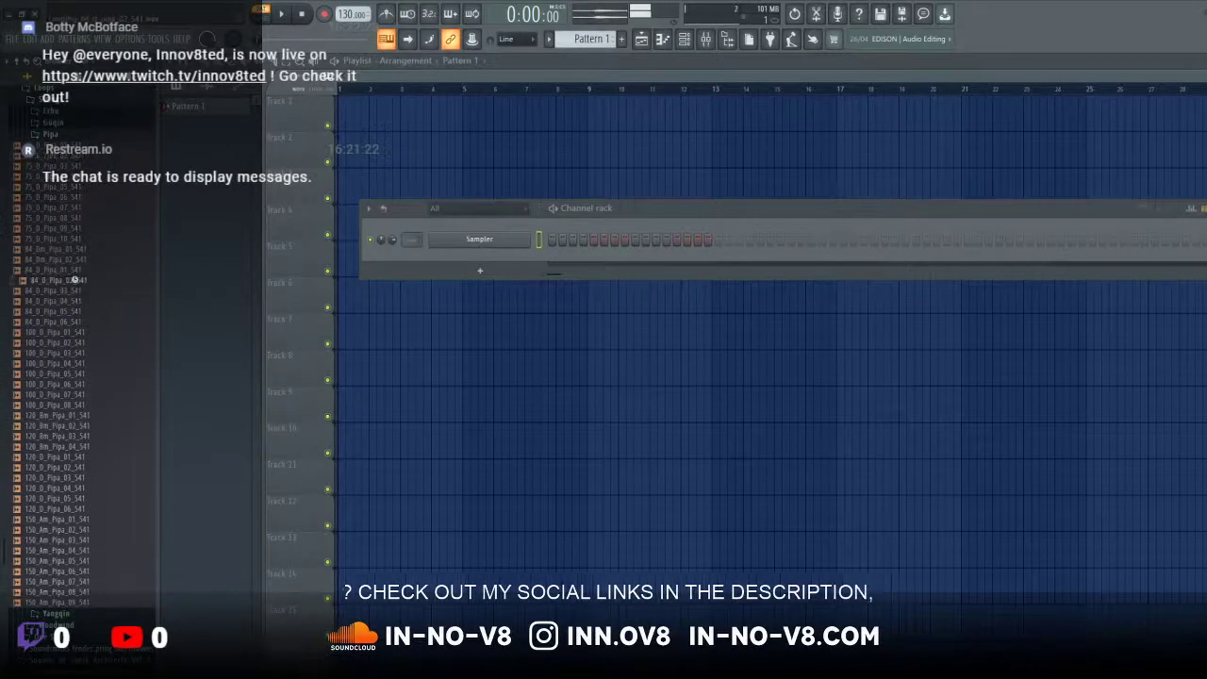
pyautogui.click(60, 417)
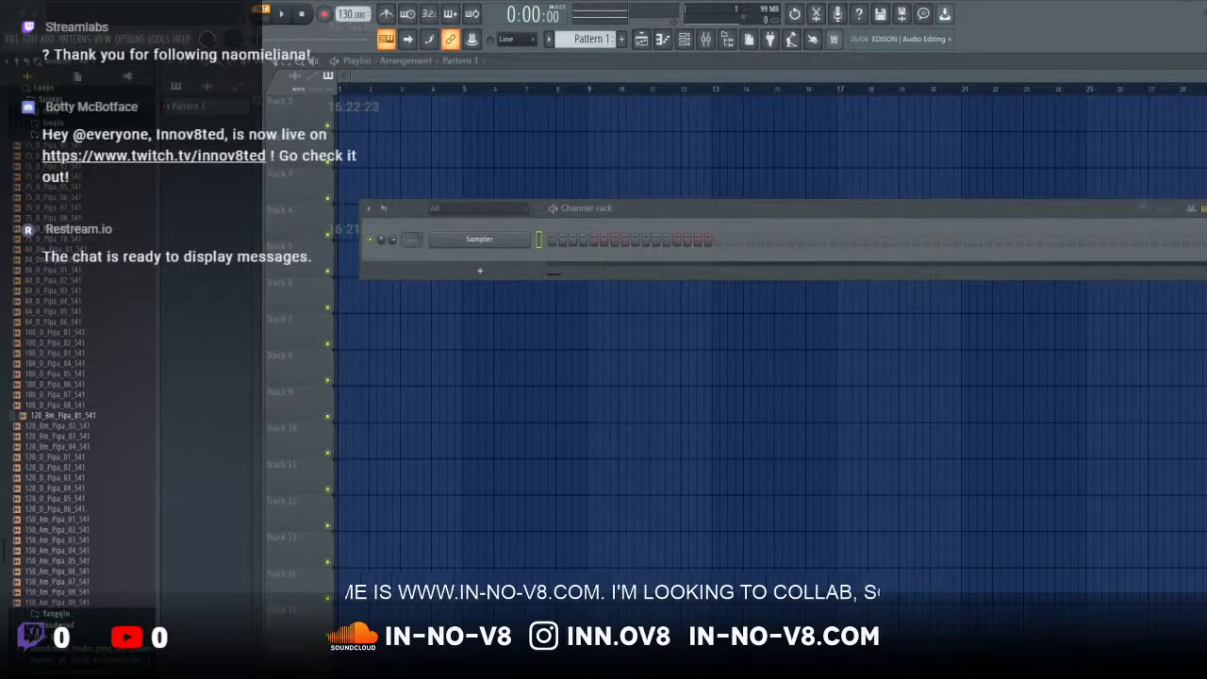
pyautogui.click(58, 218)
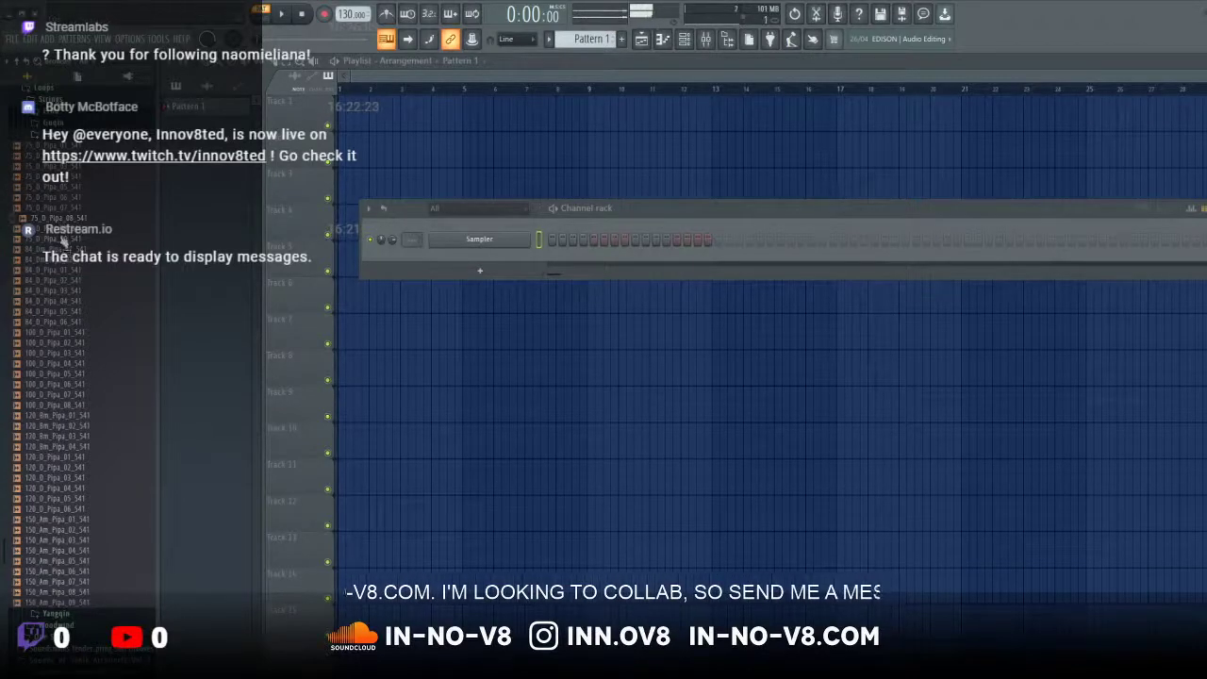
pyautogui.click(59, 230)
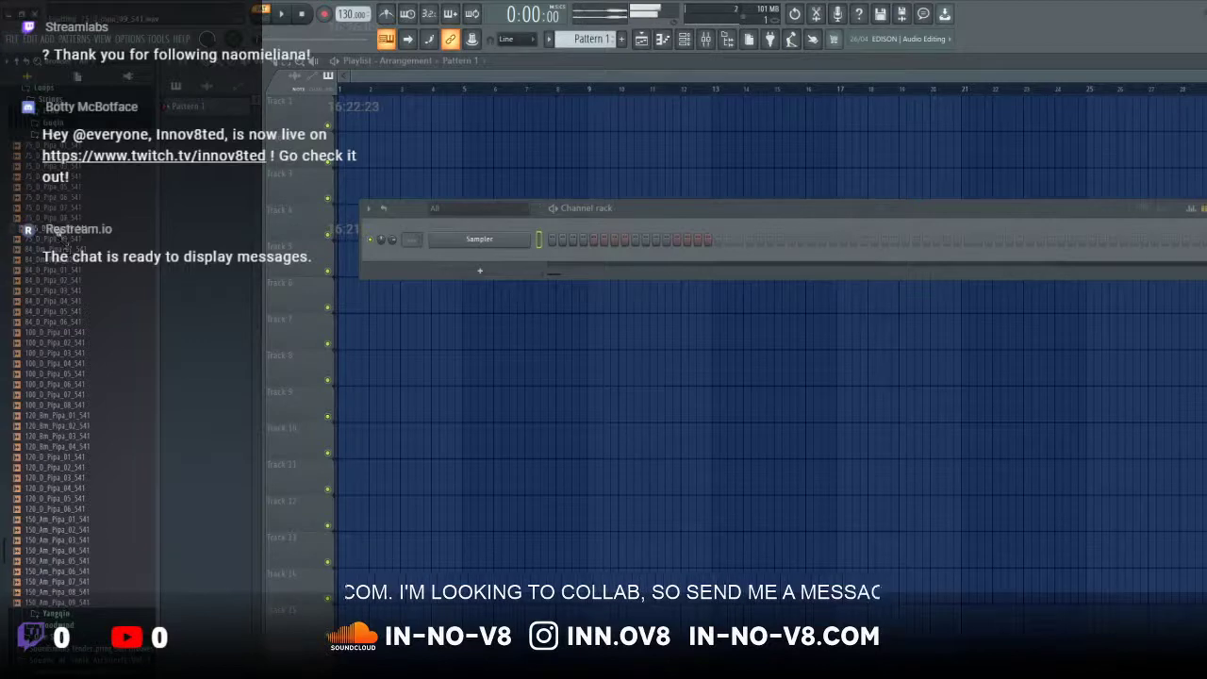
pyautogui.click(61, 498)
pyautogui.click(66, 550)
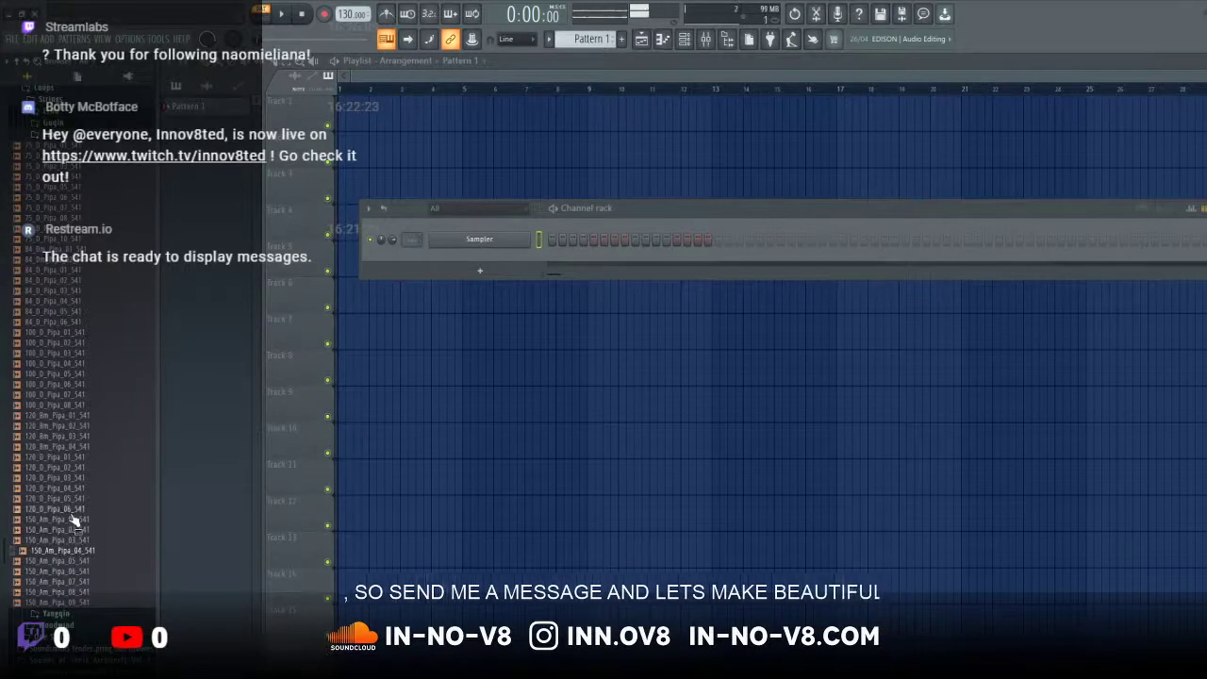
pyautogui.click(52, 133)
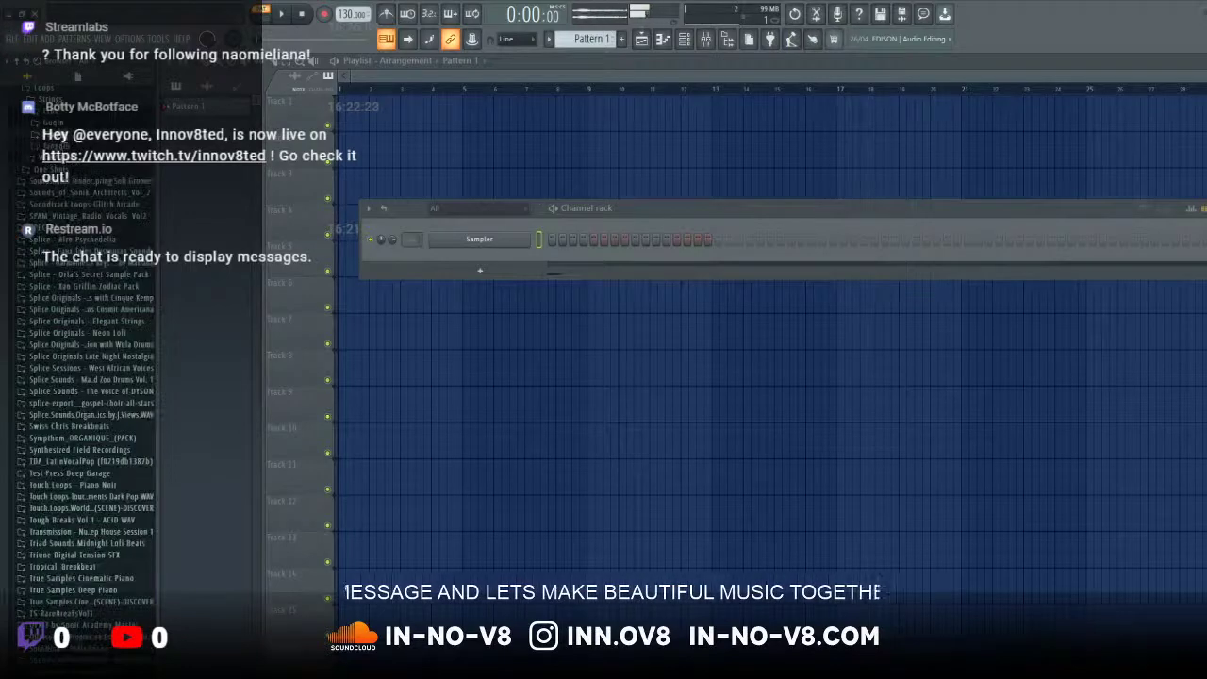
# Step: Open the Guqin folder and audition several loops, including 150_Dm_Guqin_02_541, 150_Dm_Guqin_01_541 and 84_F_Guqin_04_541
pyautogui.click(54, 124)
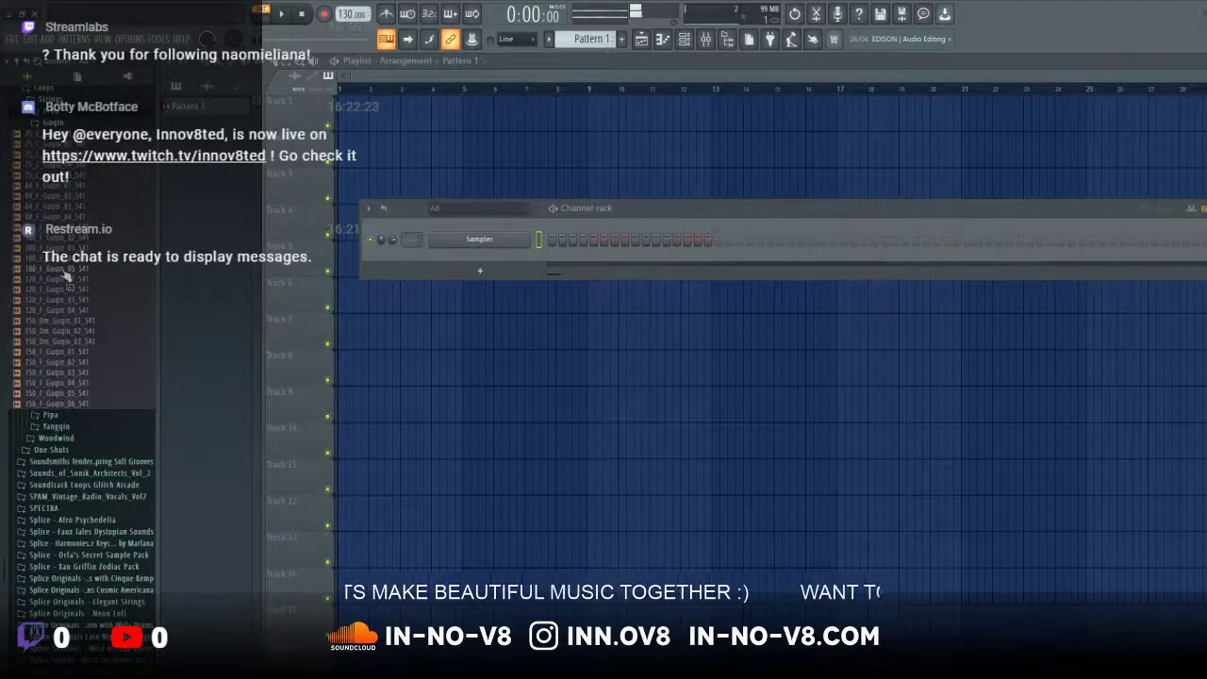
pyautogui.click(66, 331)
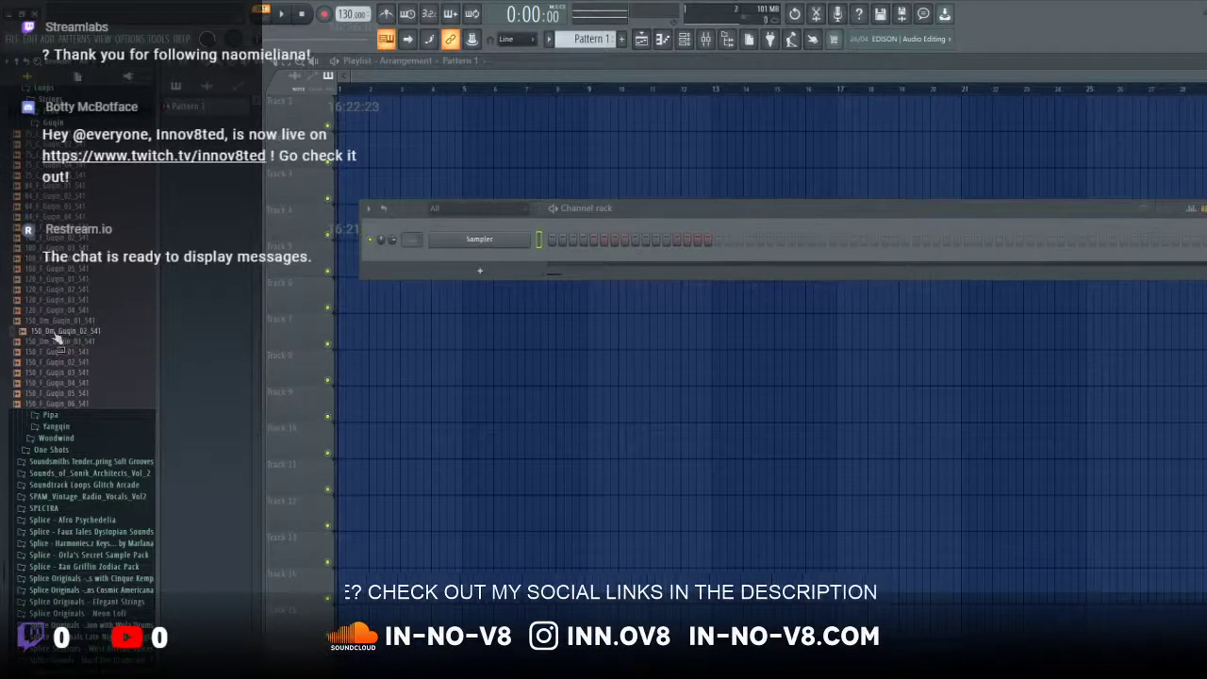
pyautogui.click(62, 322)
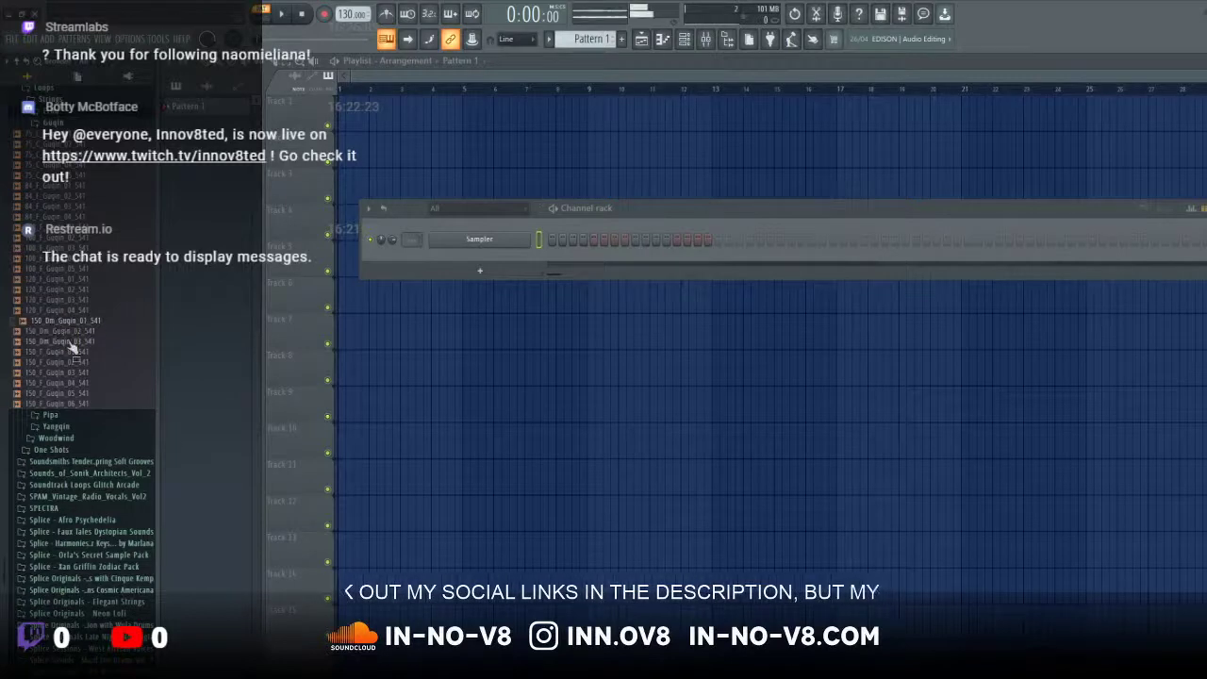
pyautogui.click(59, 279)
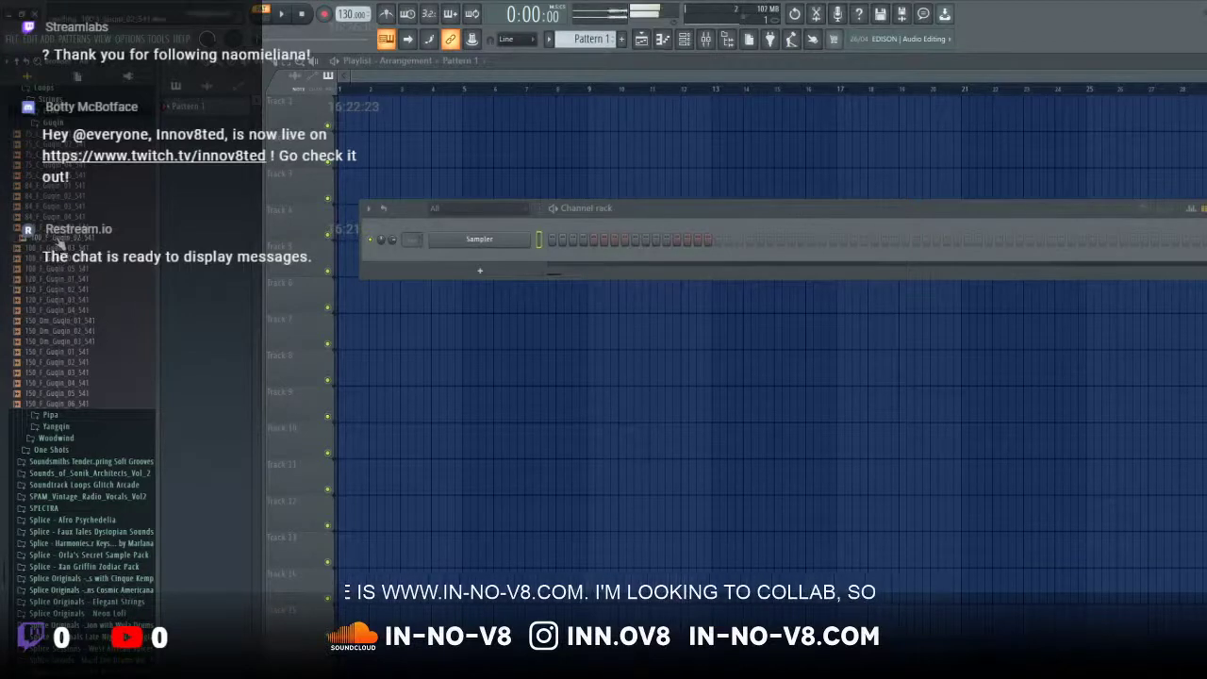
pyautogui.click(58, 216)
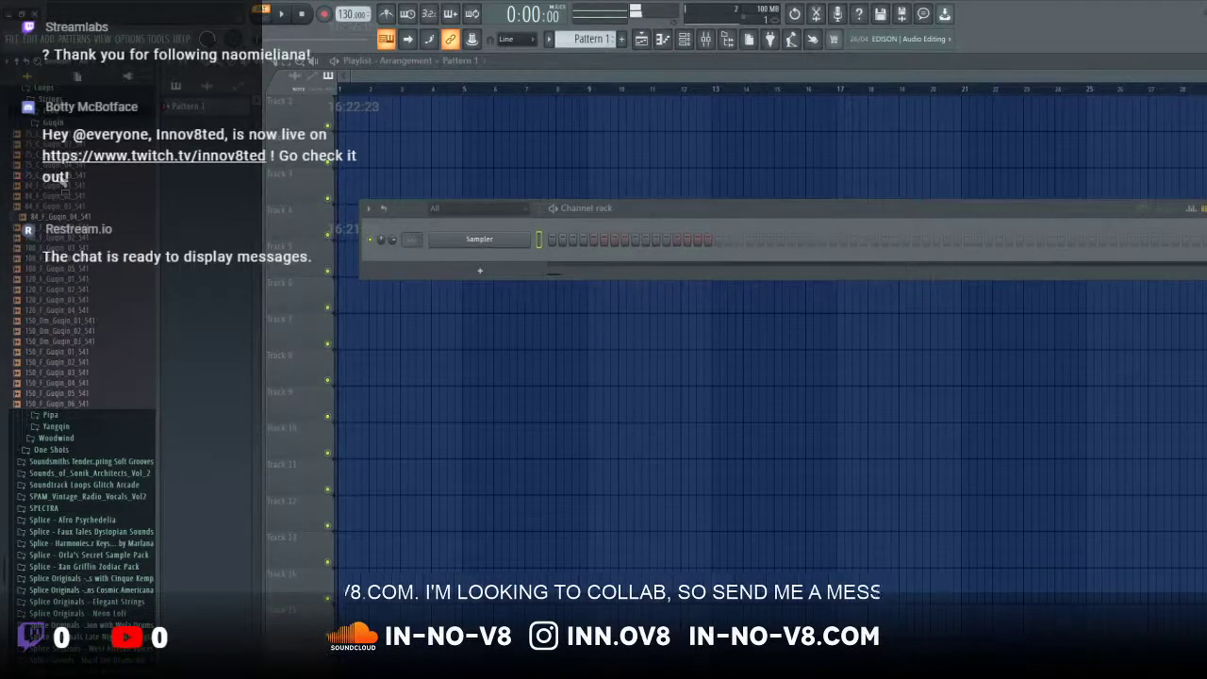
pyautogui.click(62, 178)
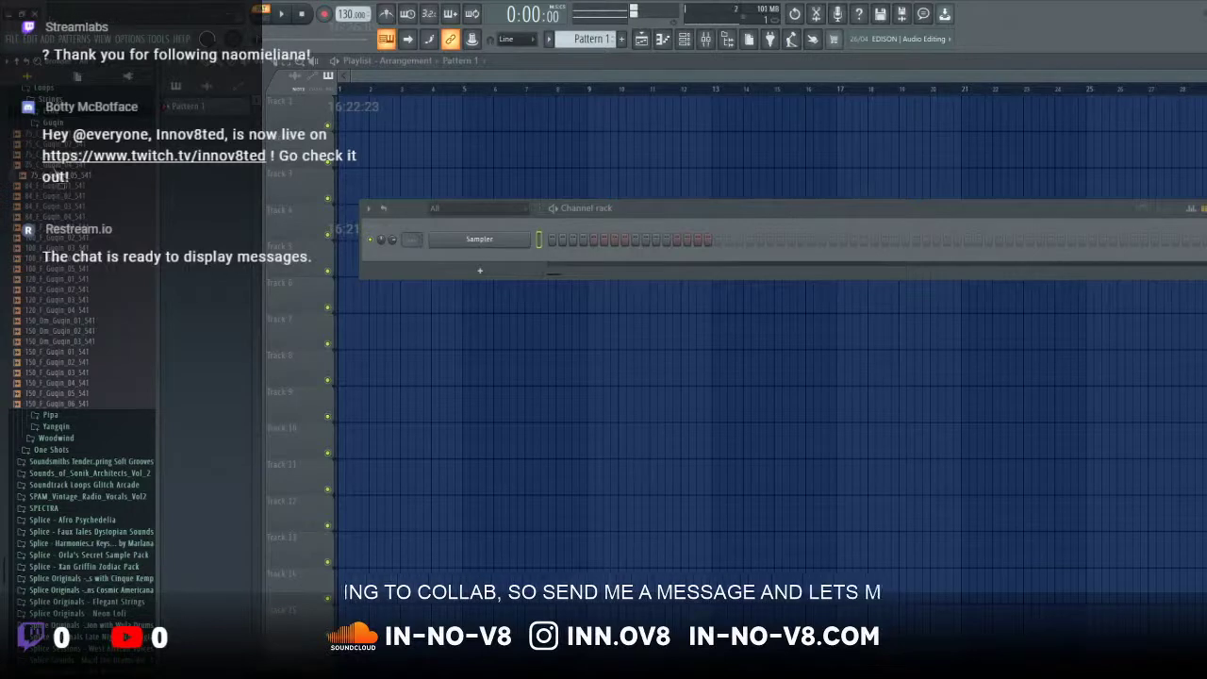
# Step: Preview the 84_F_Guqin_01_541 loop and add it to the Channel rack as a new channel below Sampler
pyautogui.click(54, 186)
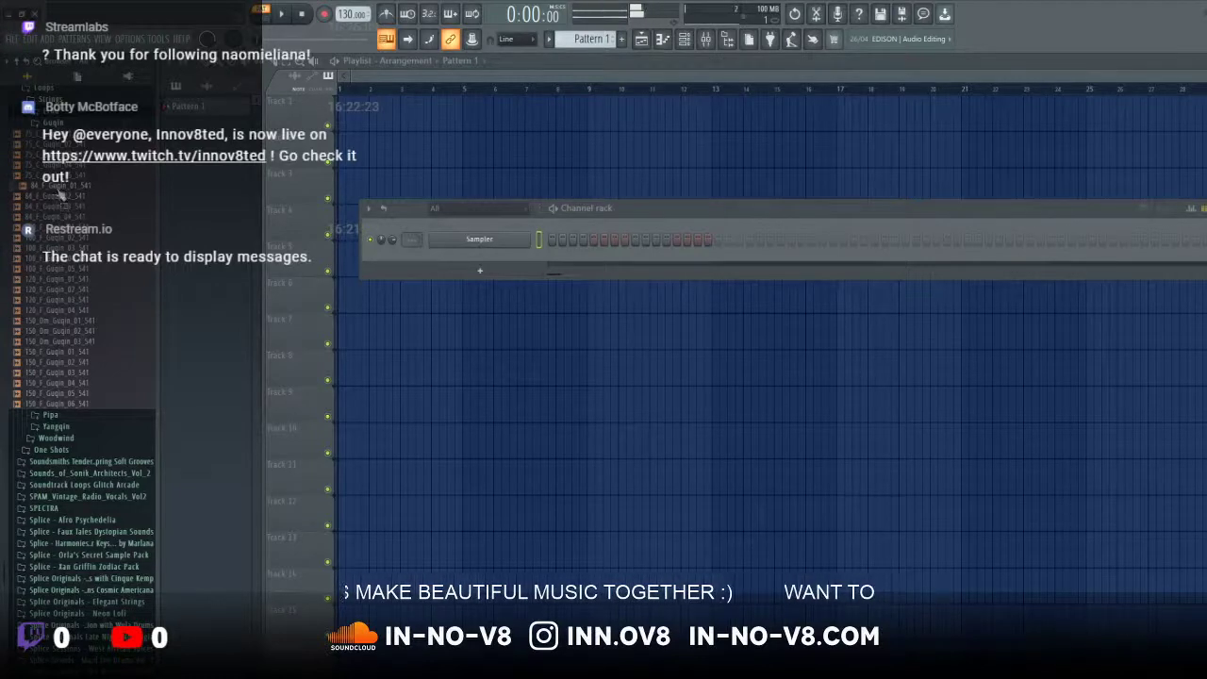
pyautogui.moveTo(60, 193); pyautogui.dragTo(489, 259)
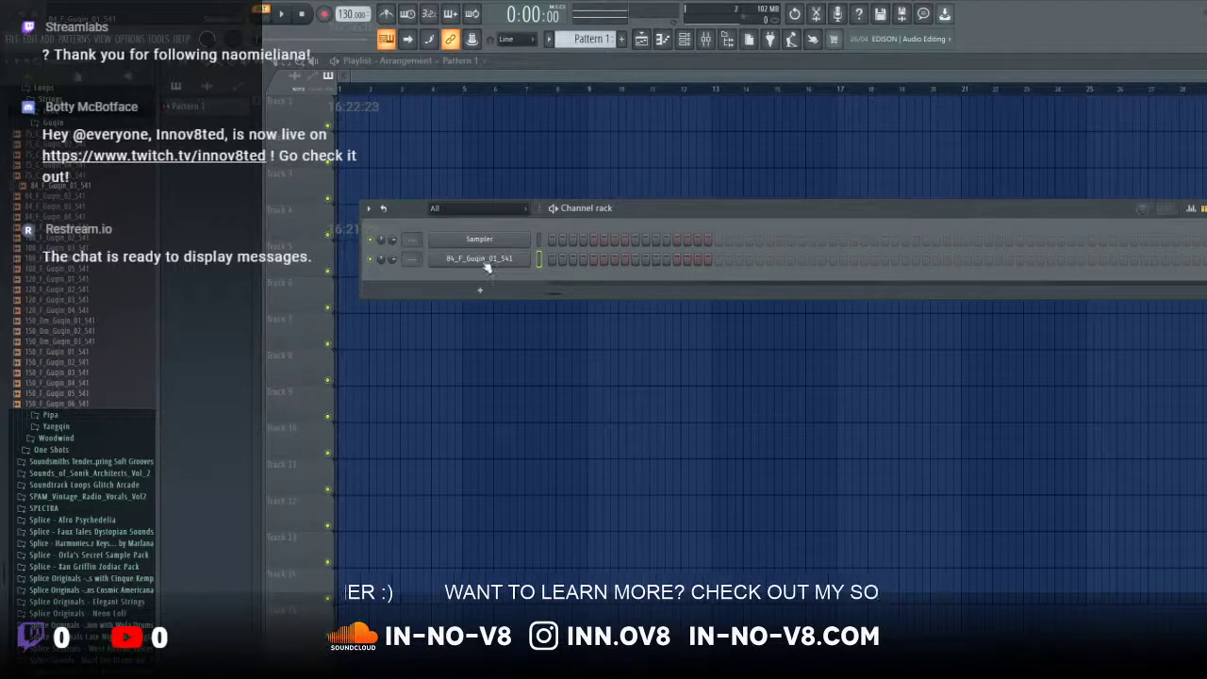
# Step: Delete the 84_F_Guqin_01_541 channel from the Channel rack and confirm the removal
pyautogui.rightClick(478, 267)
pyautogui.click(557, 396)
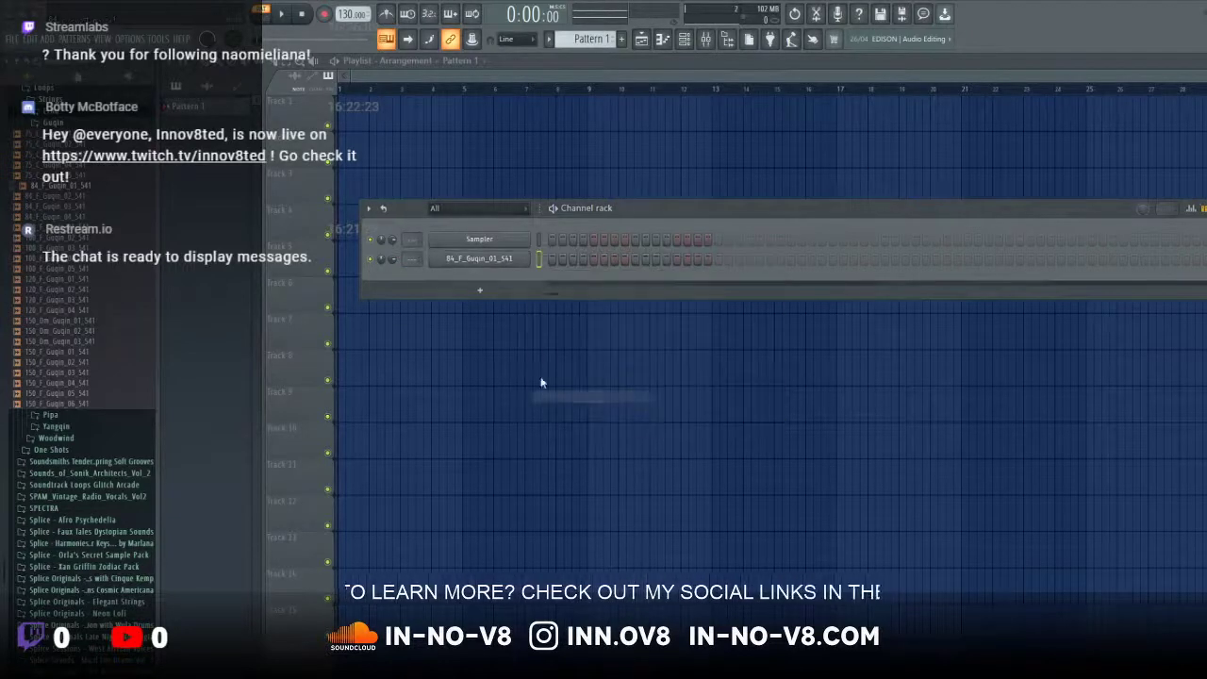
pyautogui.click(696, 396)
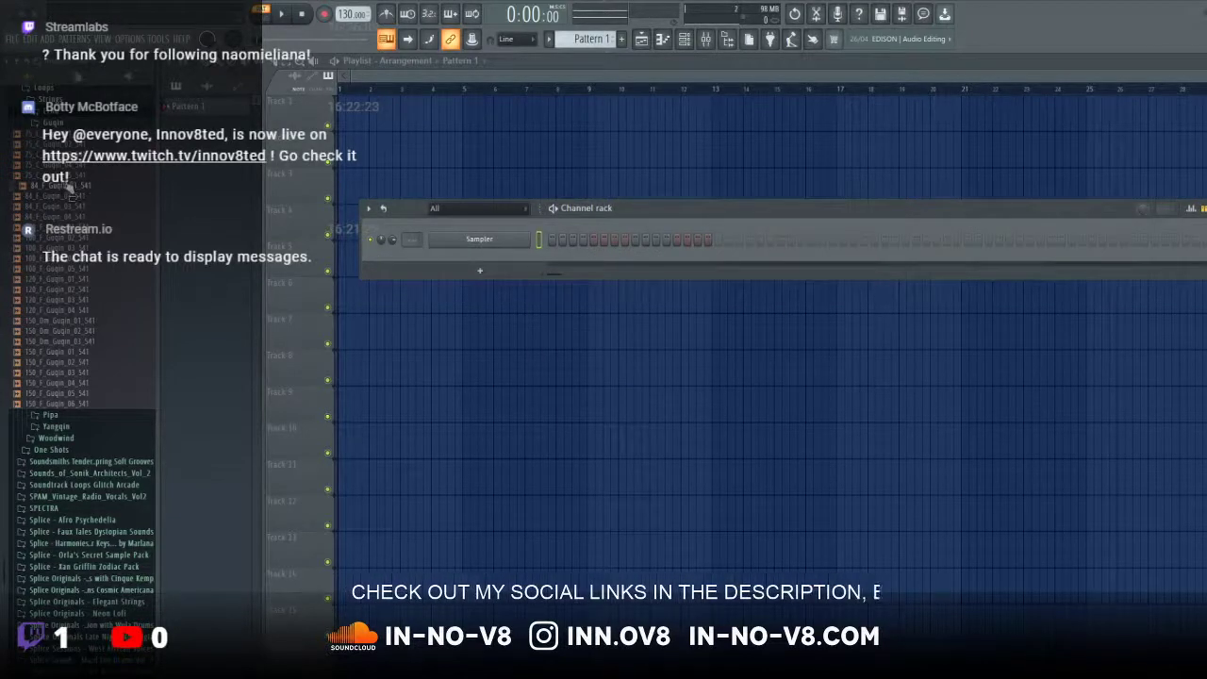
# Step: Place the 84_F_Guqin_01_541 loop on Track 1 at bar 1, set the project tempo to 84 BPM, and play it in song mode
pyautogui.moveTo(68, 187); pyautogui.dragTo(347, 114)
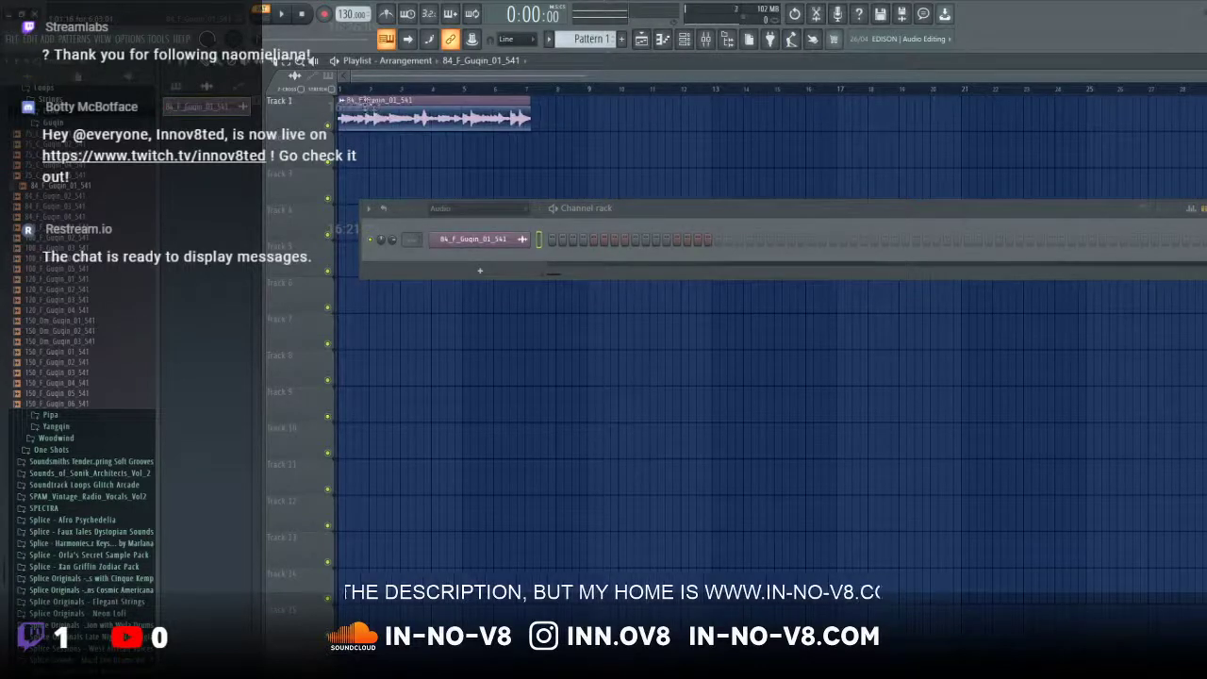
pyautogui.moveTo(352, 14); pyautogui.dragTo(351, 59)
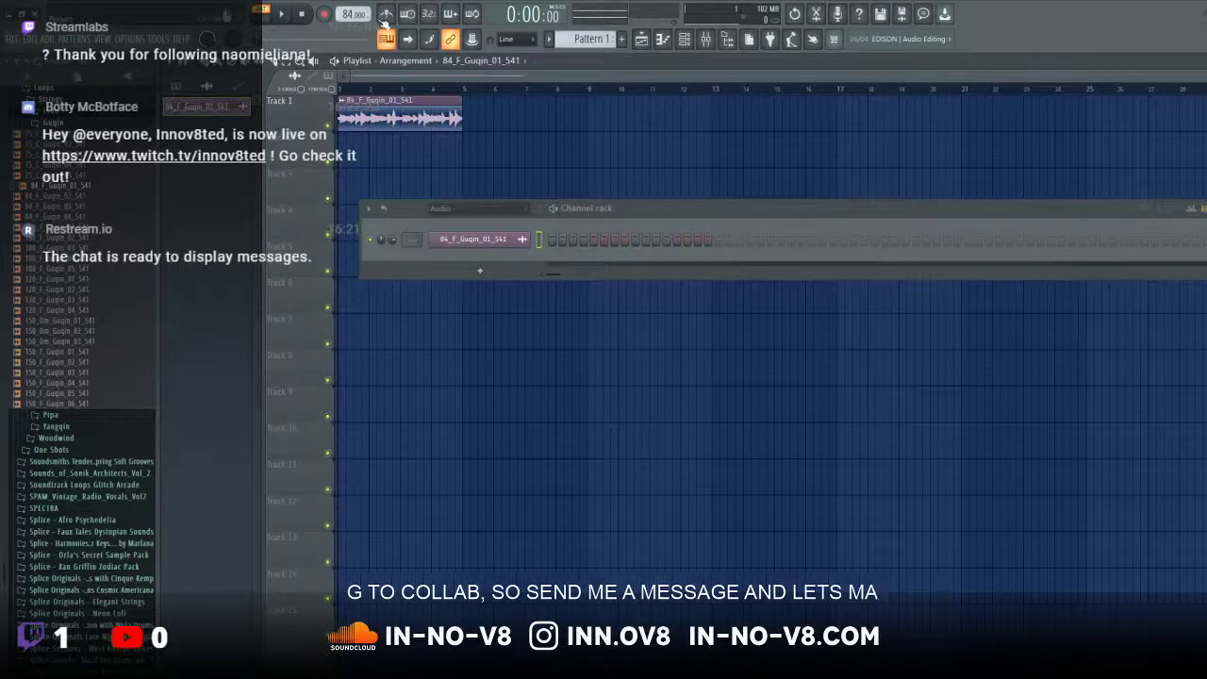
pyautogui.click(282, 15)
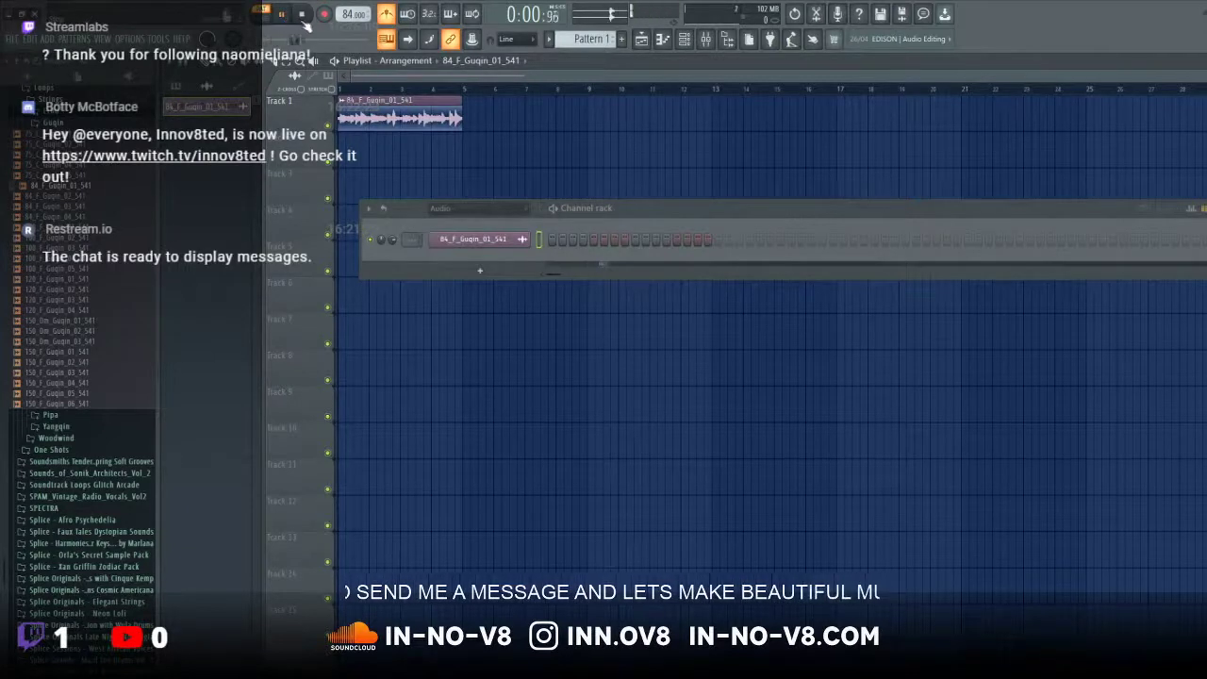
pyautogui.click(302, 16)
pyautogui.click(262, 14)
pyautogui.click(285, 14)
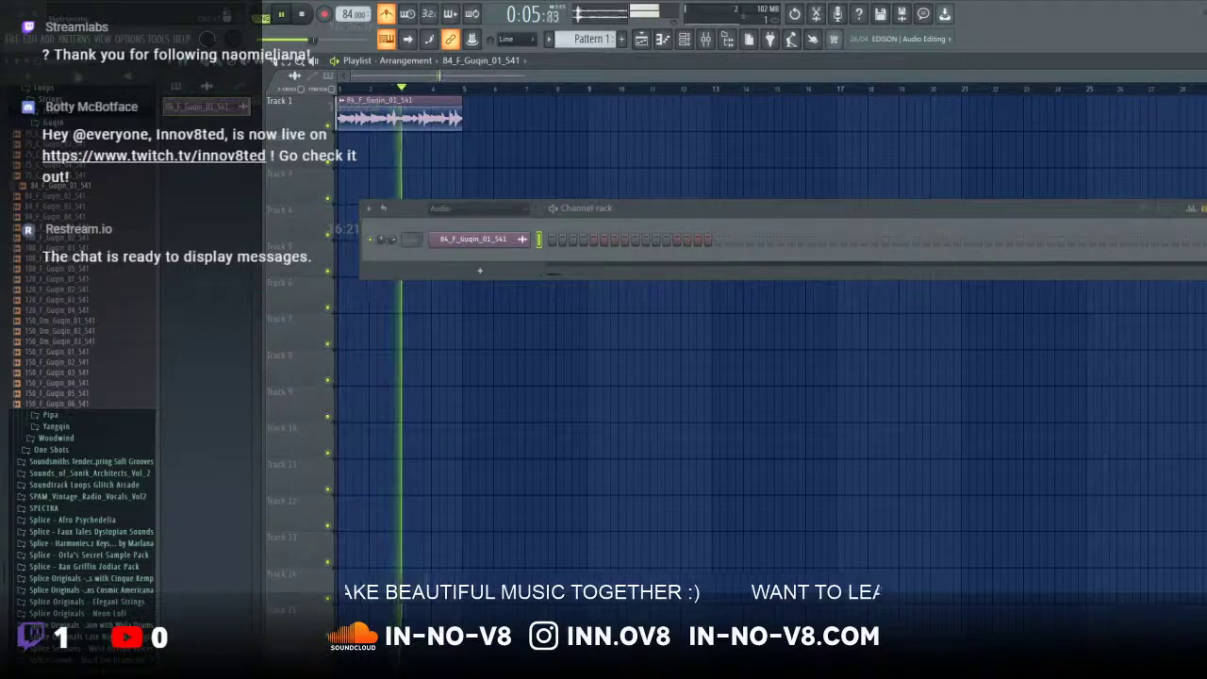
# Step: Delete the Guqin clip from Track 1 and place the 84_F_Guqin_01_541 loop there again at bar 1, checking its playback
pyautogui.rightClick(402, 104)
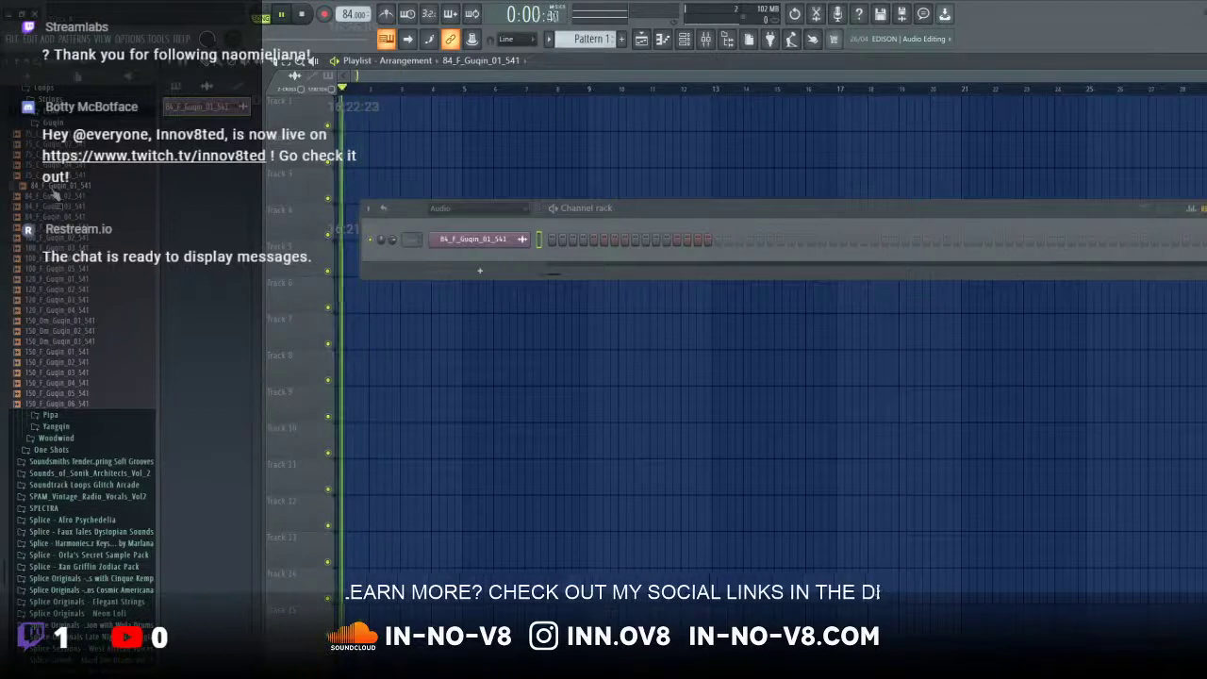
pyautogui.moveTo(50, 188); pyautogui.dragTo(341, 101)
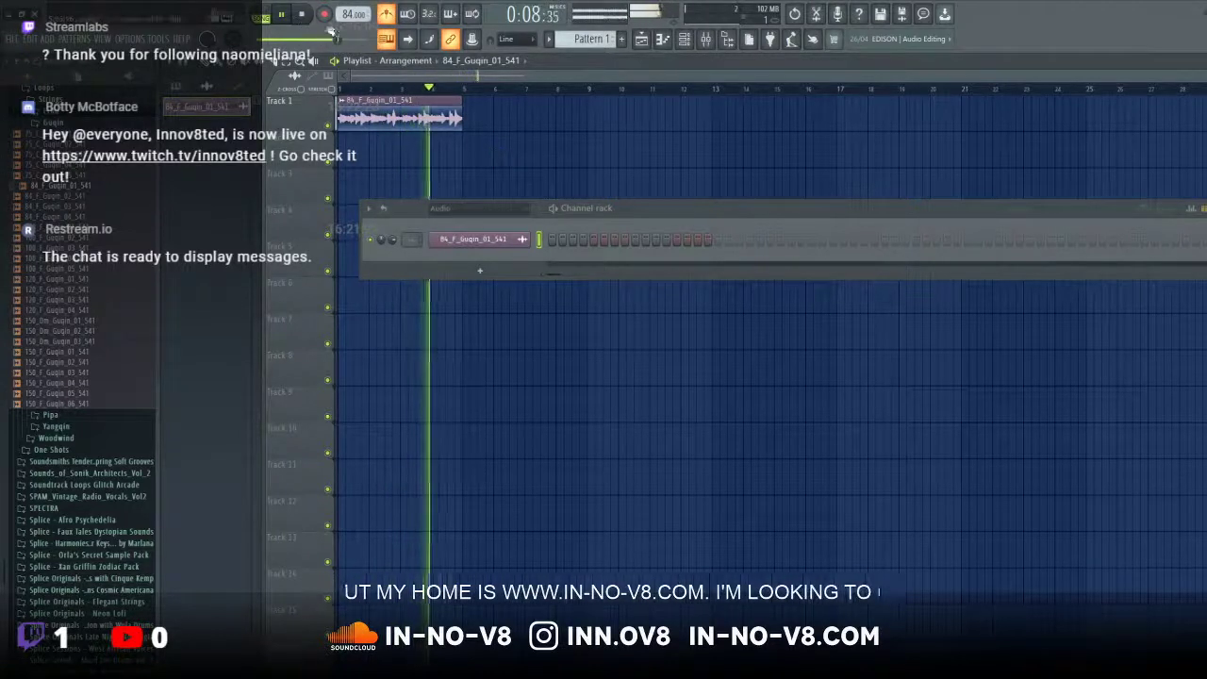
pyautogui.press('space')
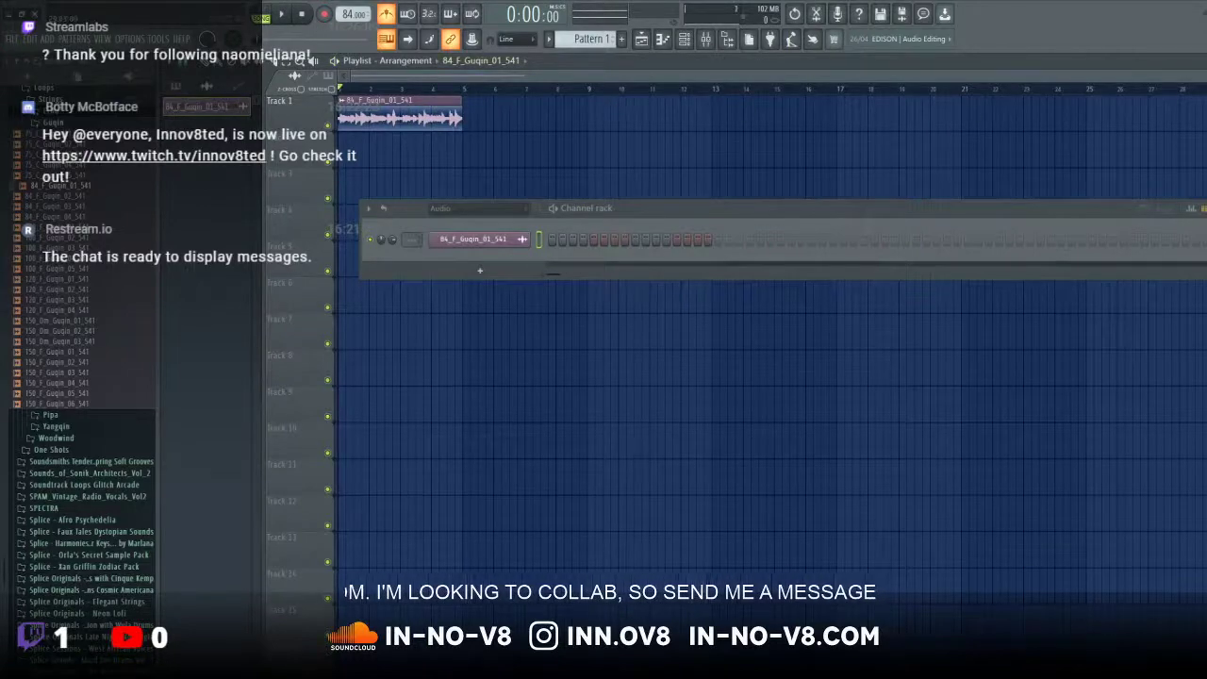
# Step: Set the project tempo to 100 BPM
pyautogui.moveTo(1206, 75); pyautogui.dragTo(646, 79)
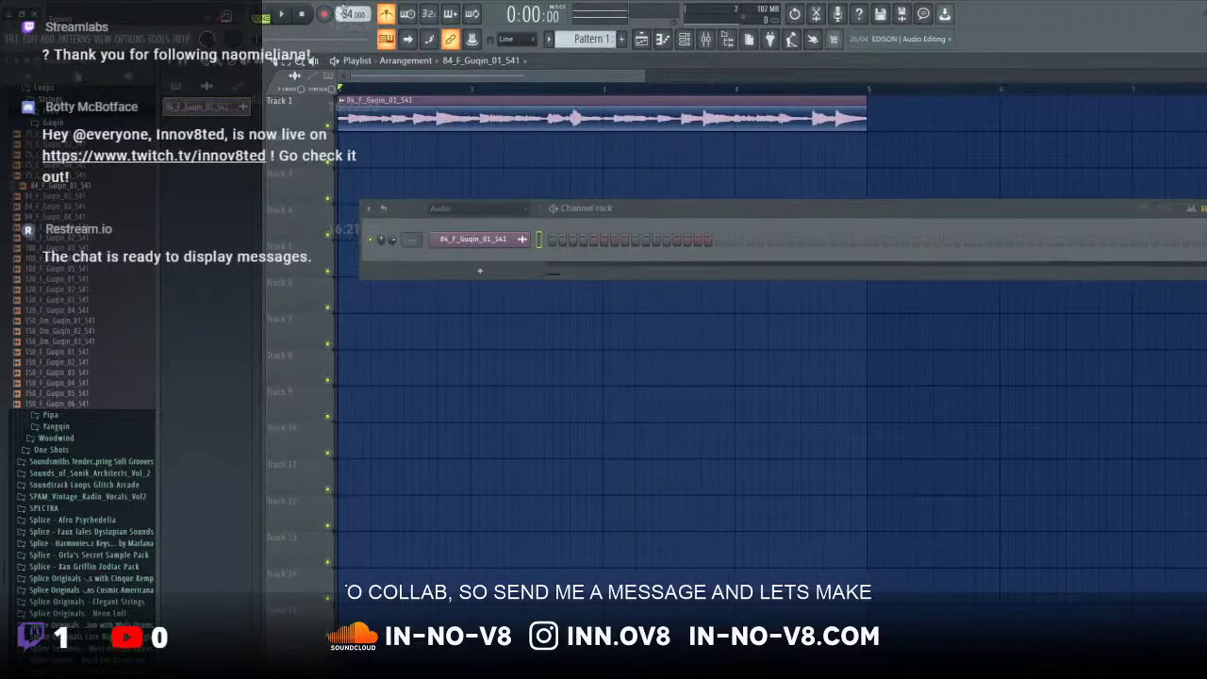
pyautogui.moveTo(353, 14); pyautogui.dragTo(353, 1)
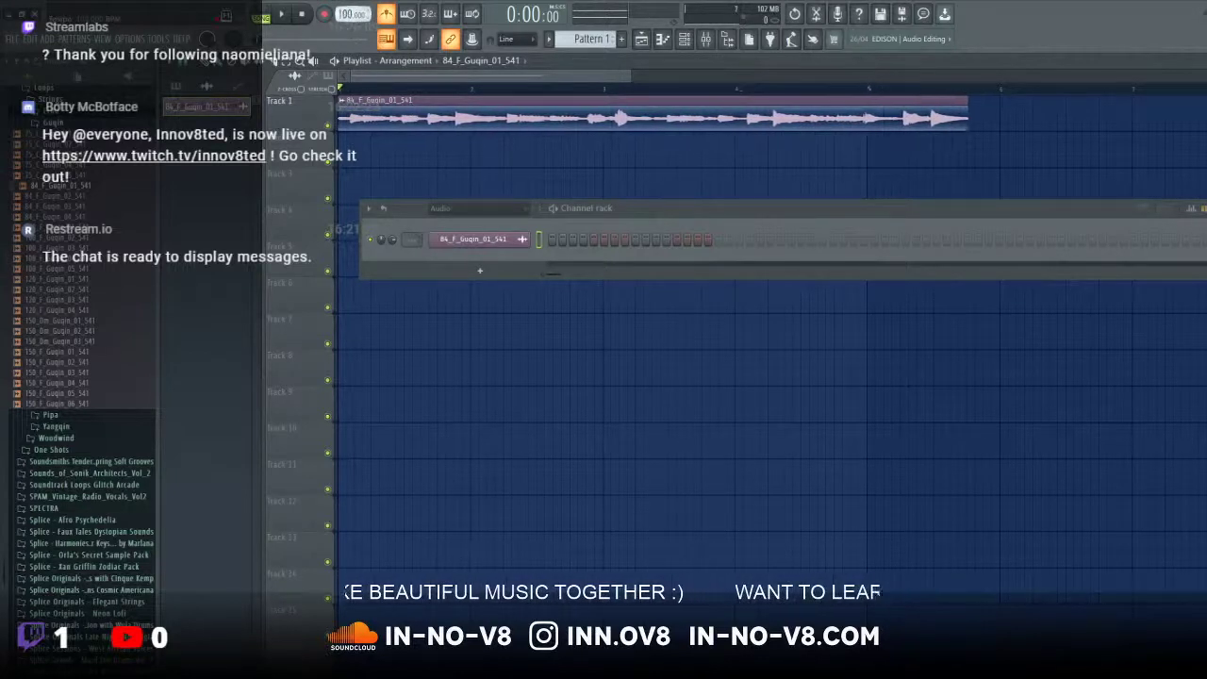
# Step: Run Detect tempo on the Guqin clip with a typed-in value of 84 BPM, declining to change the project tempo
pyautogui.click(343, 102)
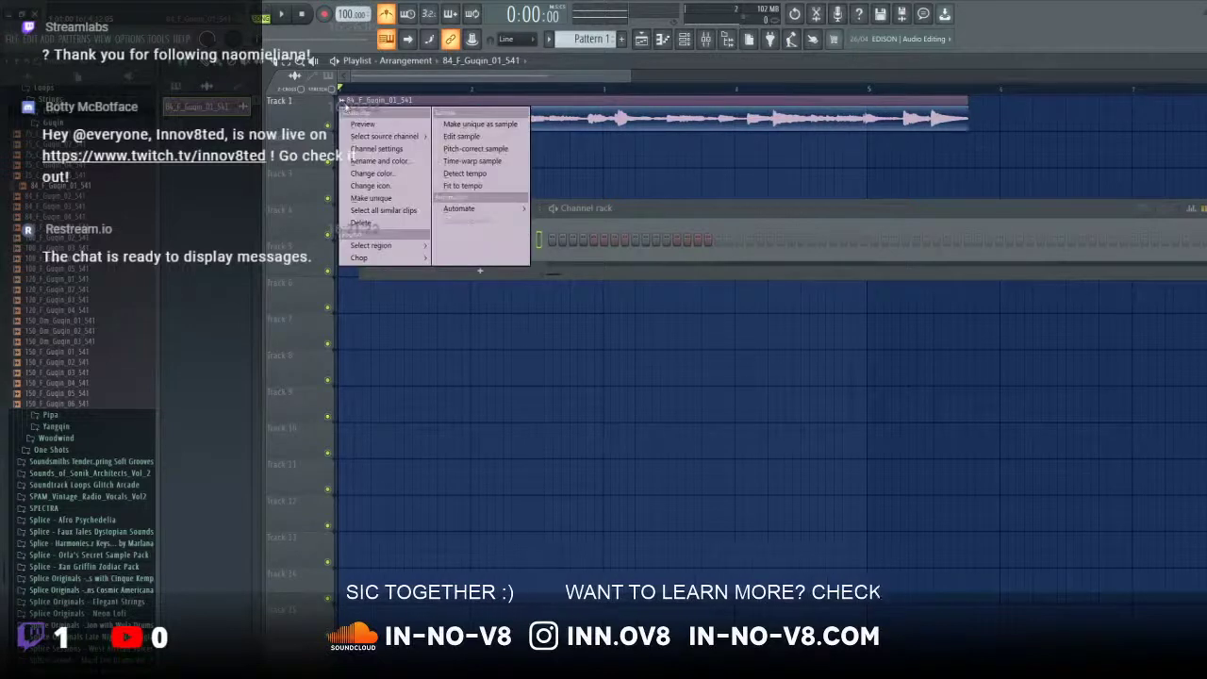
pyautogui.click(472, 175)
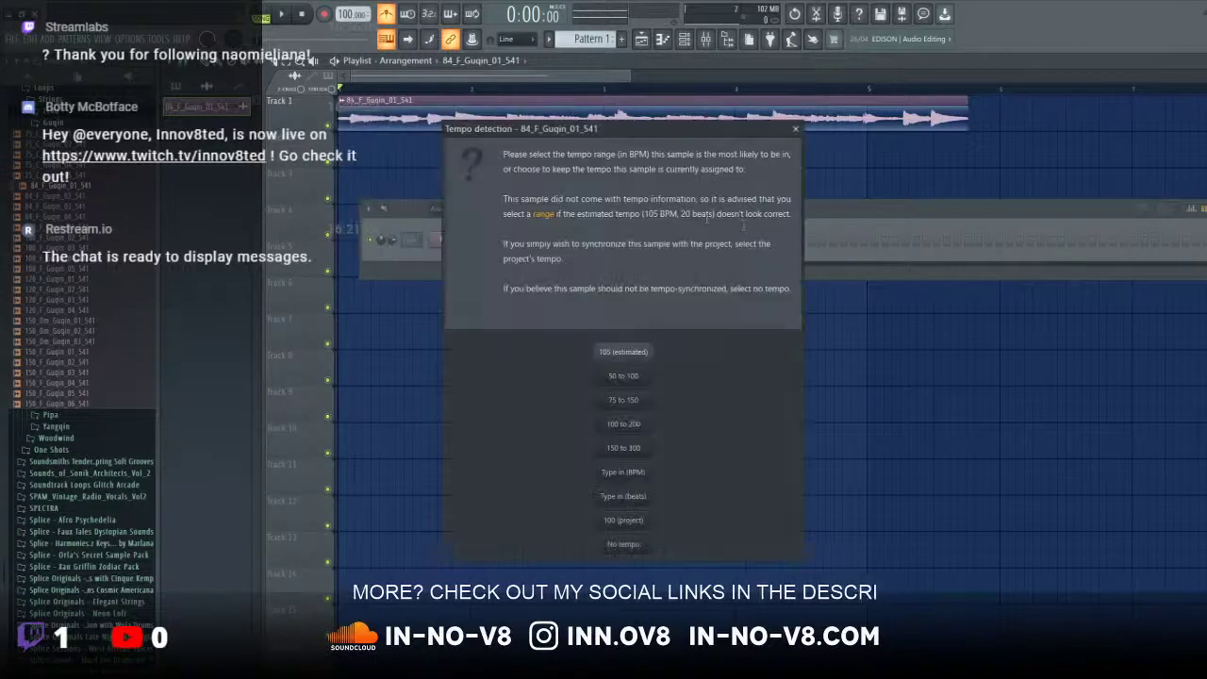
pyautogui.click(623, 473)
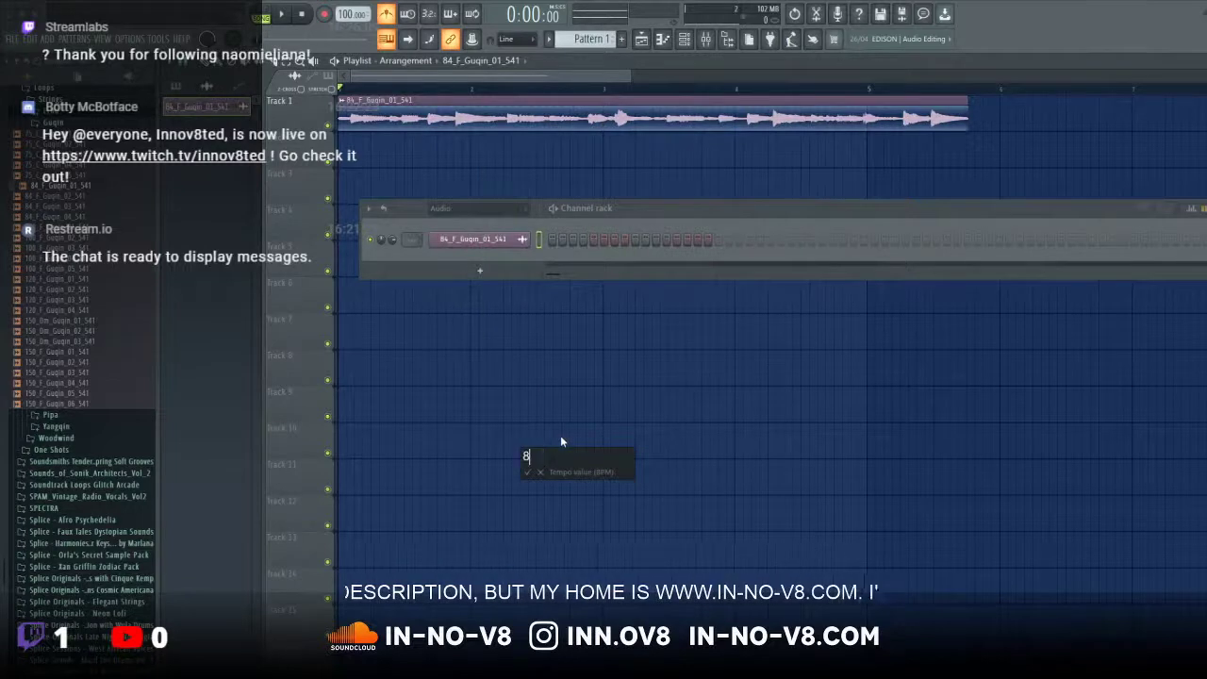
pyautogui.write('84')
pyautogui.click(528, 472)
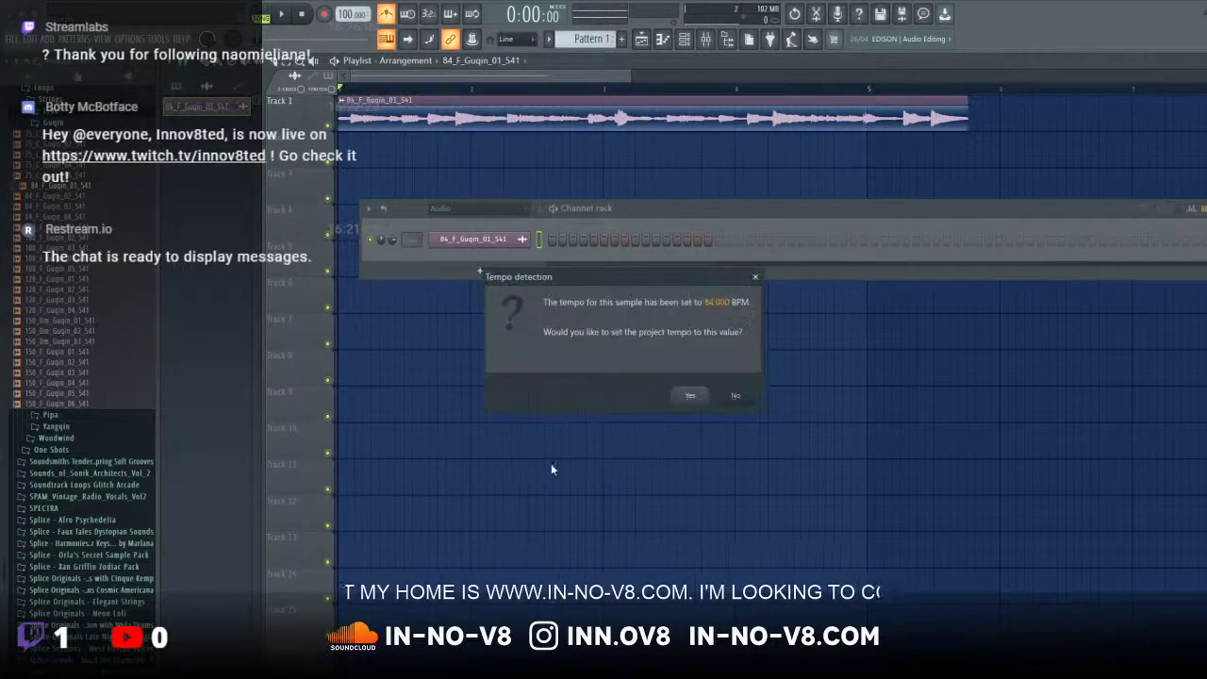
pyautogui.click(738, 397)
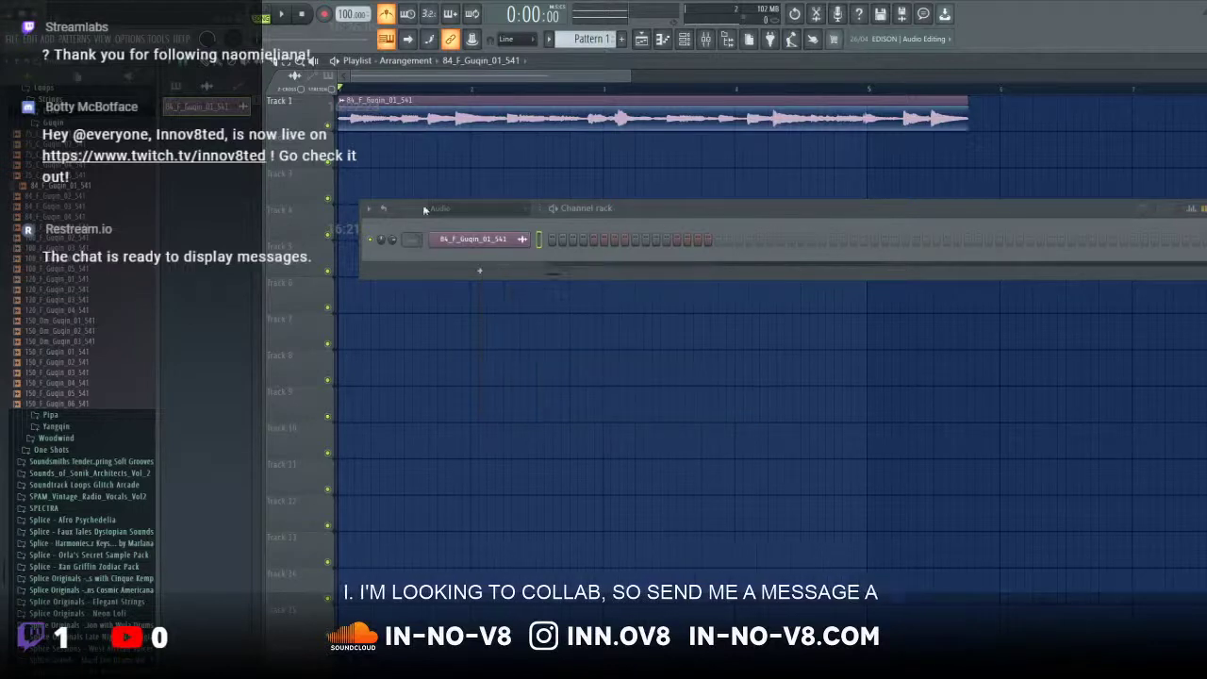
# Step: Fit the Guqin clip on Track 1 to the project tempo, giving 84 BPM as its original tempo
pyautogui.click(347, 106)
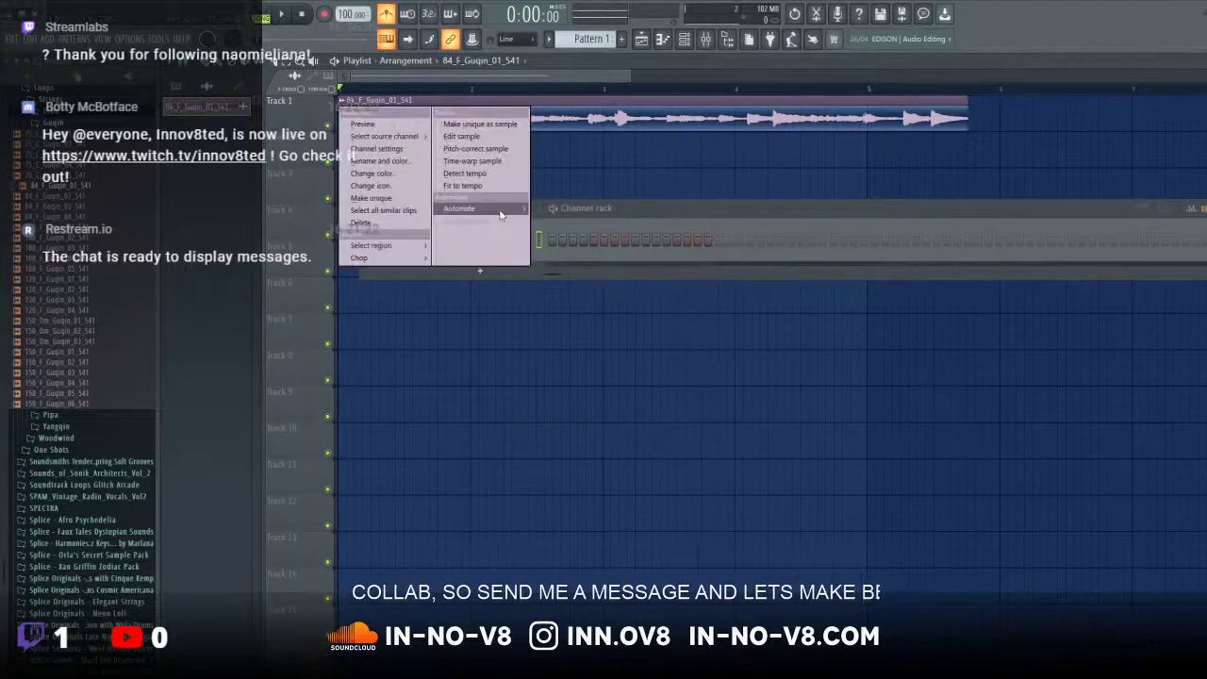
pyautogui.click(500, 193)
pyautogui.click(623, 473)
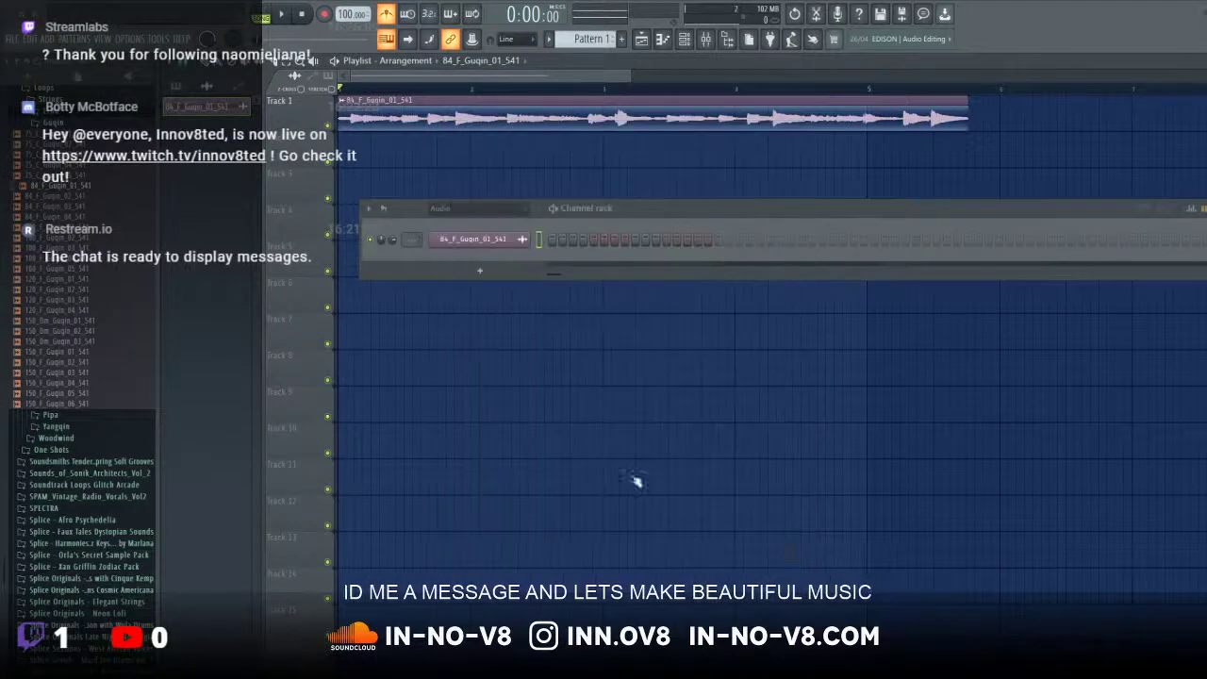
pyautogui.write('84')
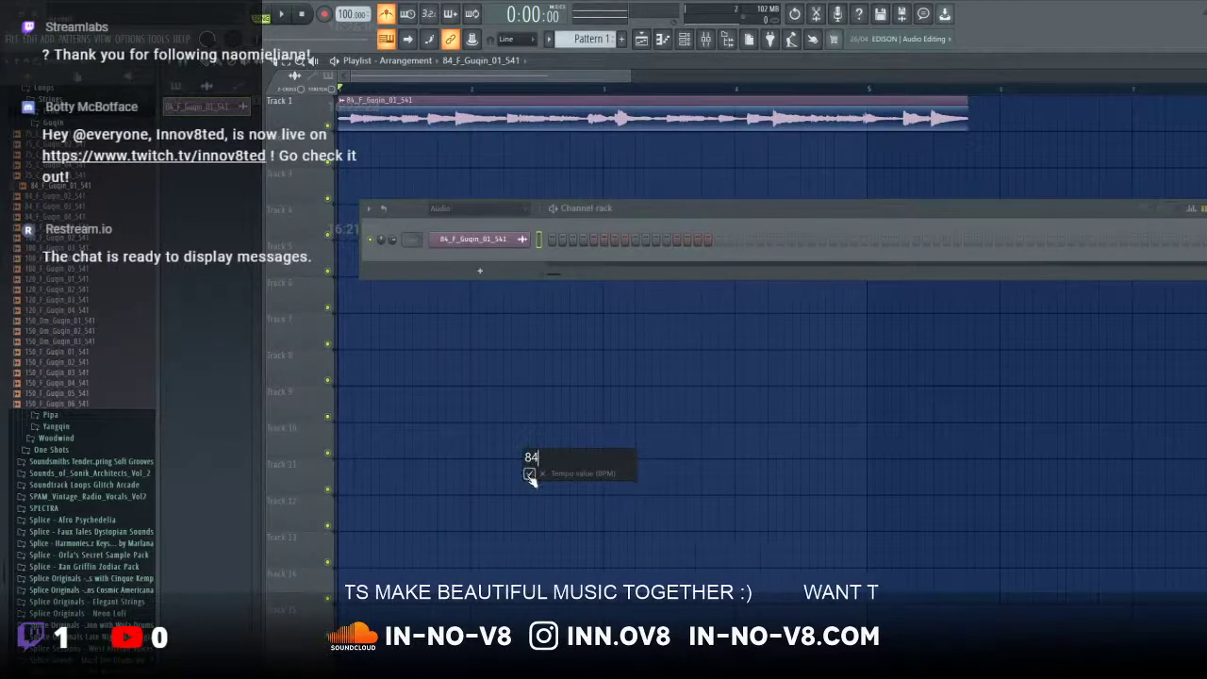
pyautogui.press('Return')
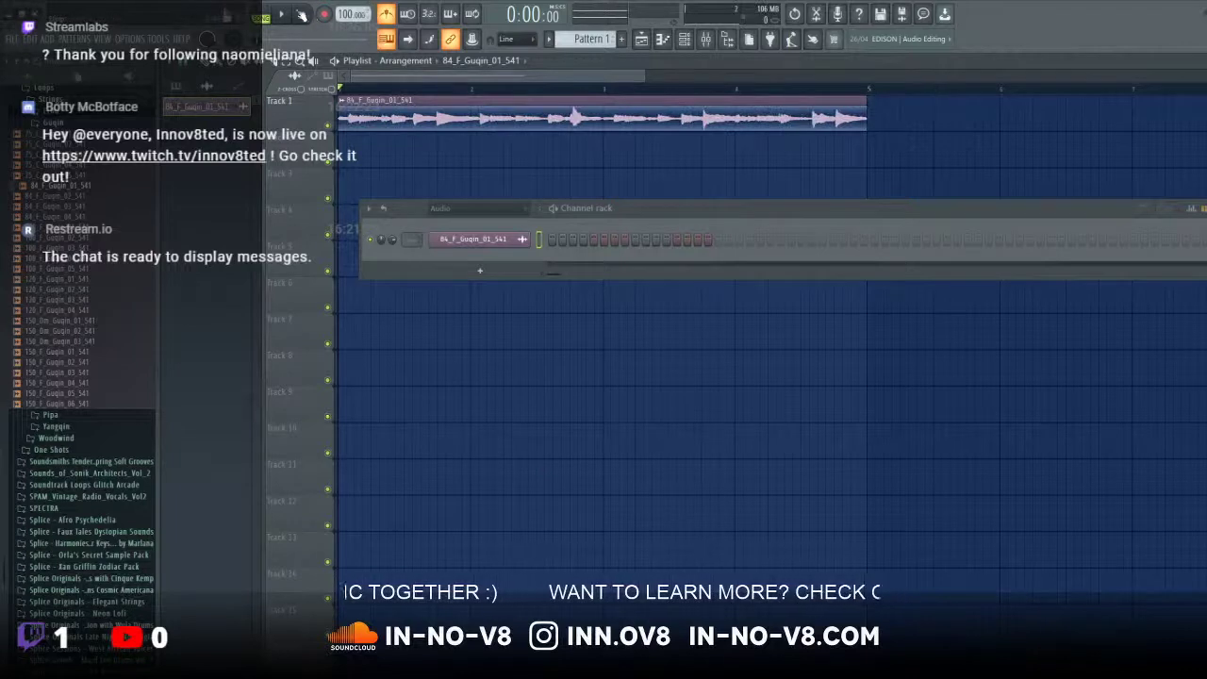
# Step: Play the stretched Guqin clip from the start twice to check its timing and find where to cut
pyautogui.click(283, 13)
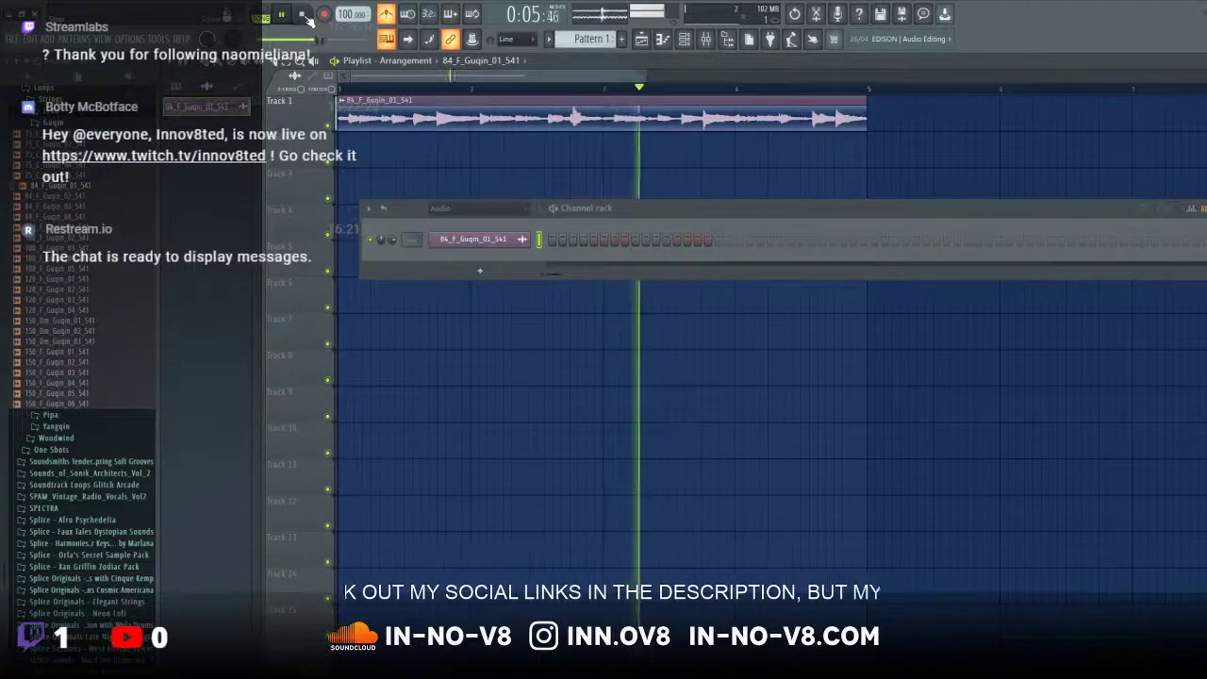
pyautogui.click(303, 14)
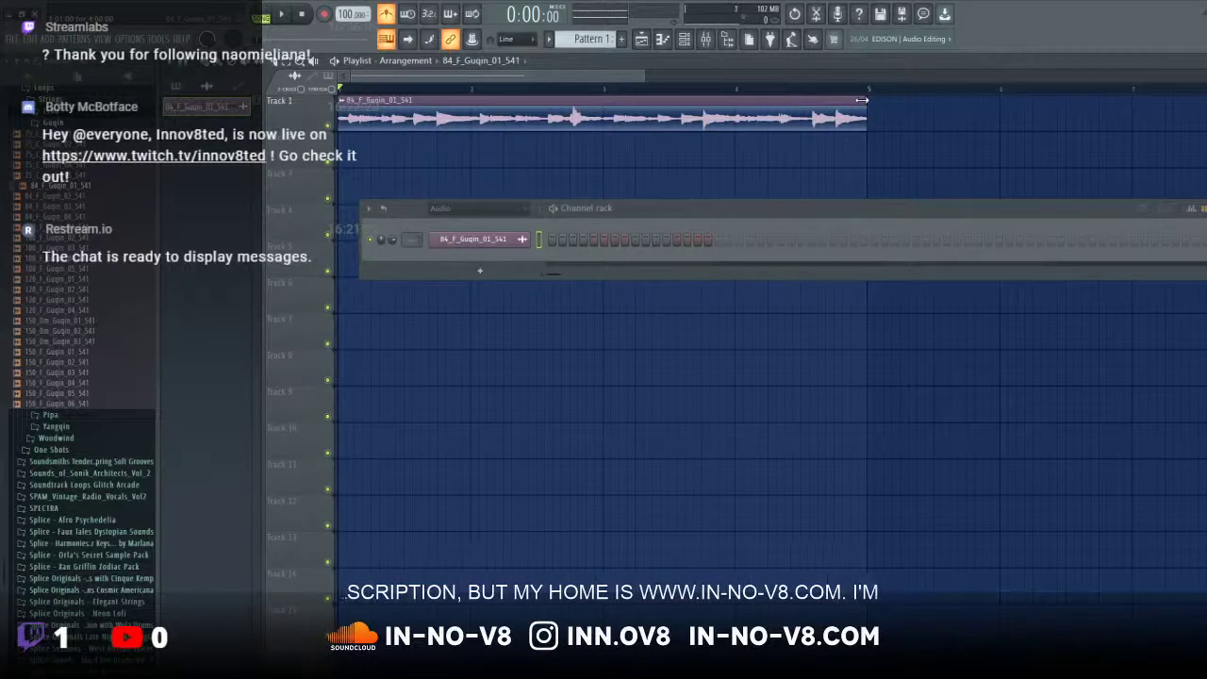
pyautogui.moveTo(645, 76); pyautogui.dragTo(519, 76)
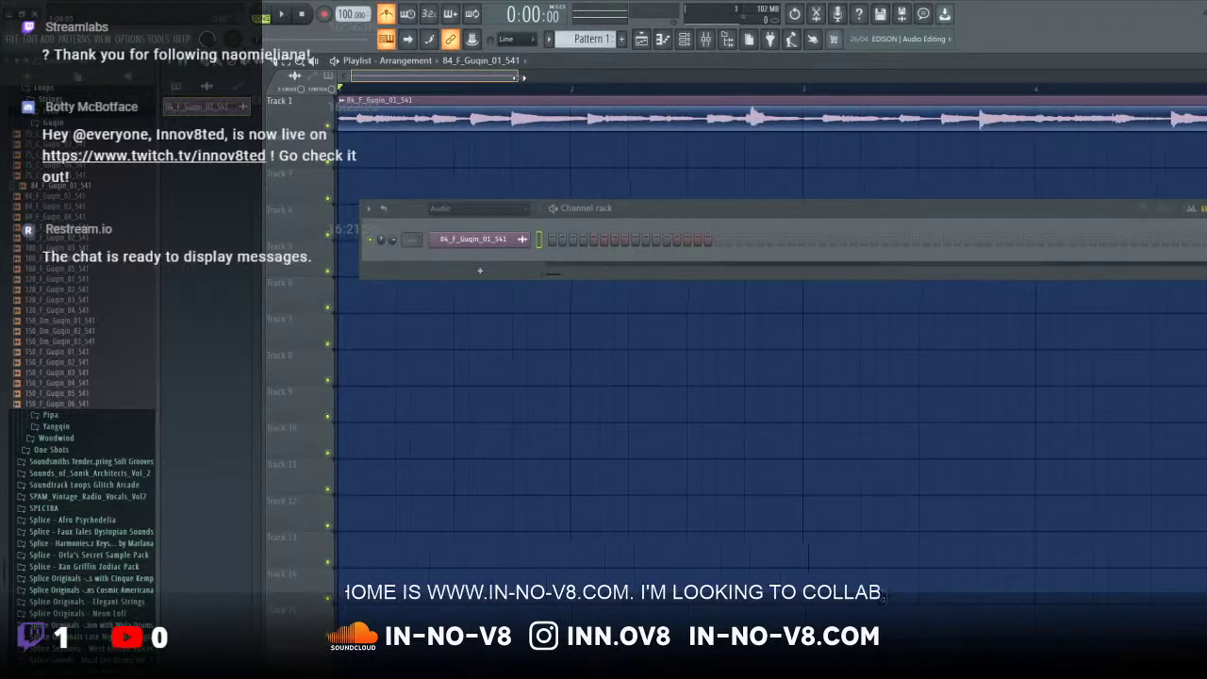
pyautogui.click(283, 16)
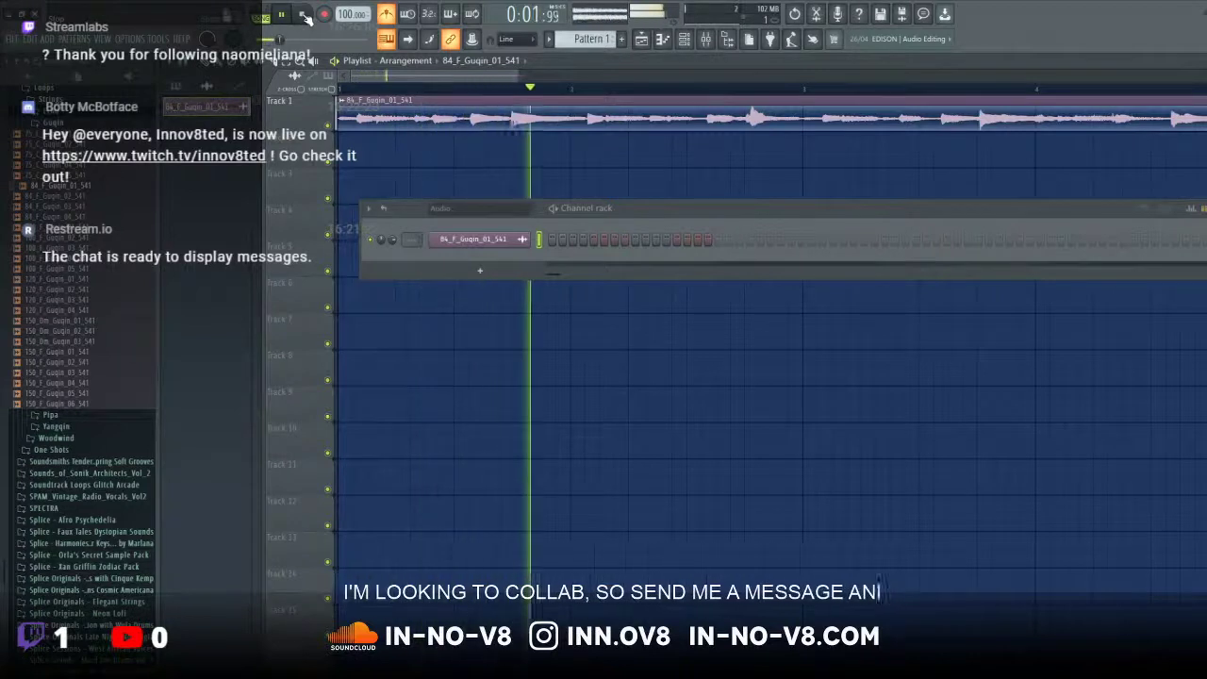
pyautogui.click(302, 14)
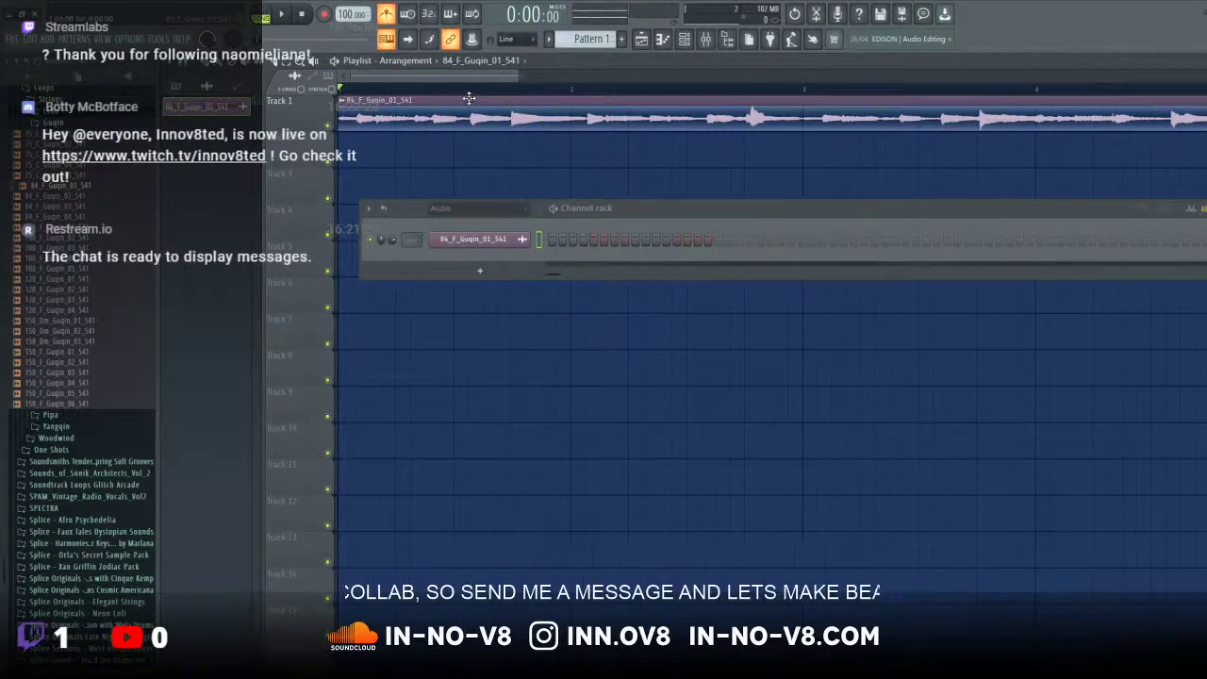
# Step: Set the playlist snap to none and slice the Guqin clip at two note onsets, just before and just after bar 2
pyautogui.click(192, 62)
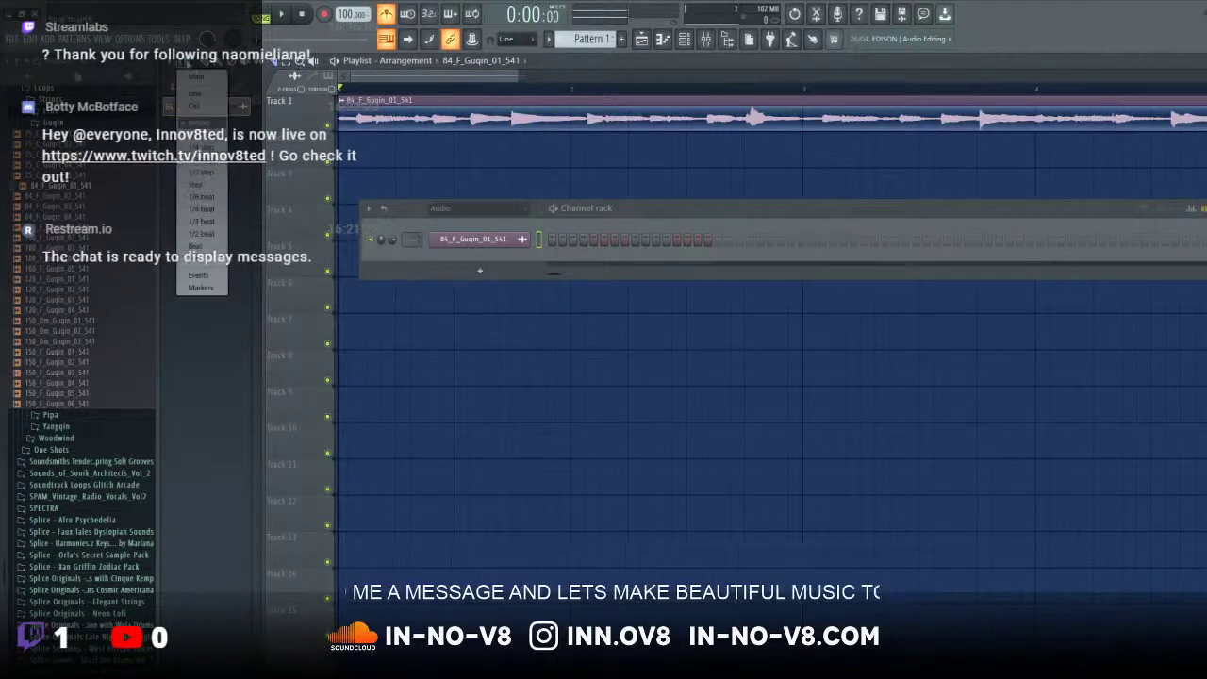
pyautogui.click(198, 123)
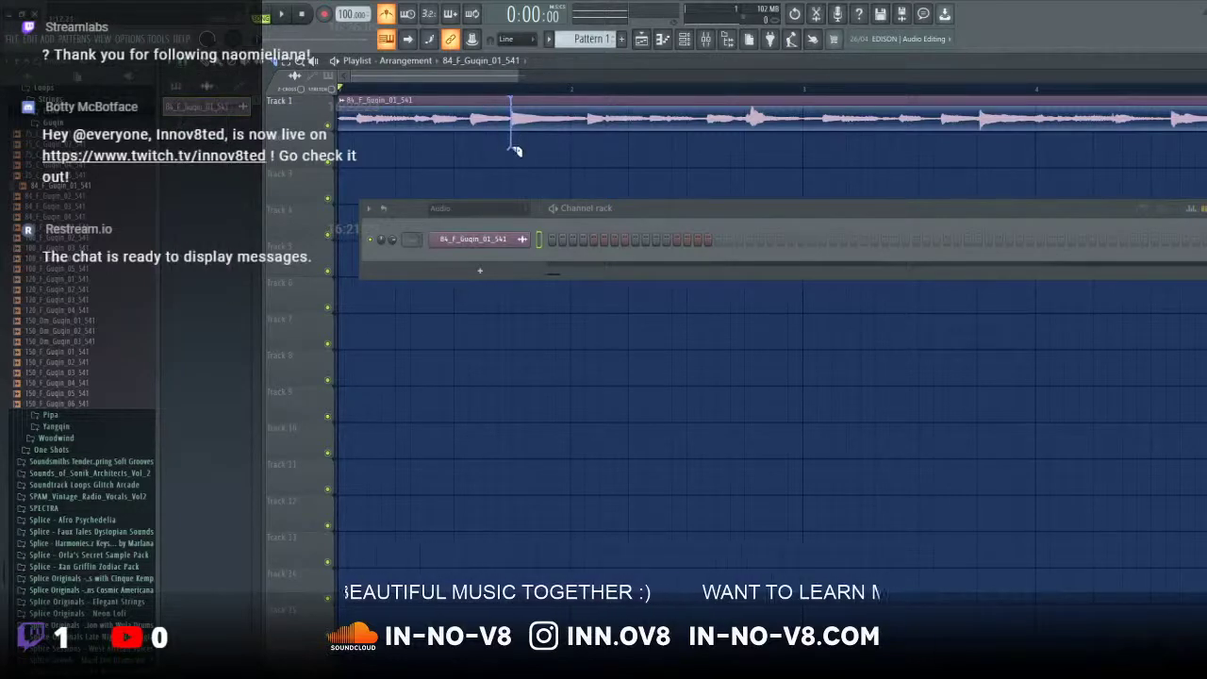
pyautogui.moveTo(515, 151); pyautogui.dragTo(517, 152)
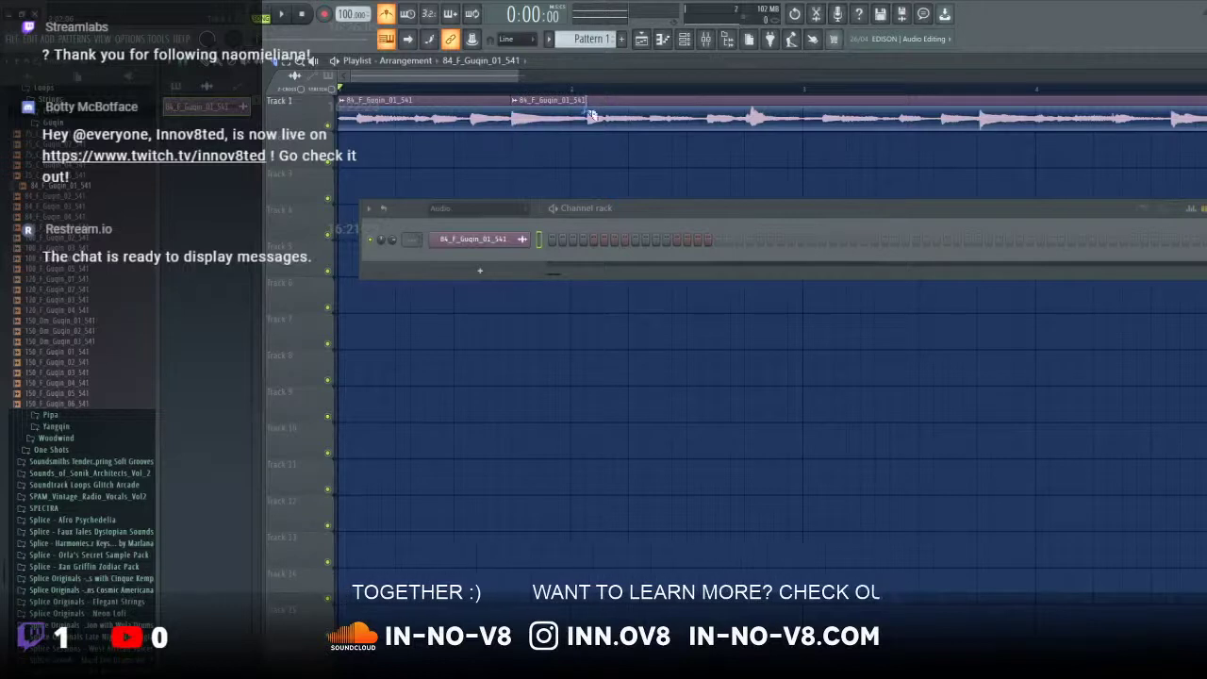
pyautogui.moveTo(591, 152); pyautogui.dragTo(591, 153)
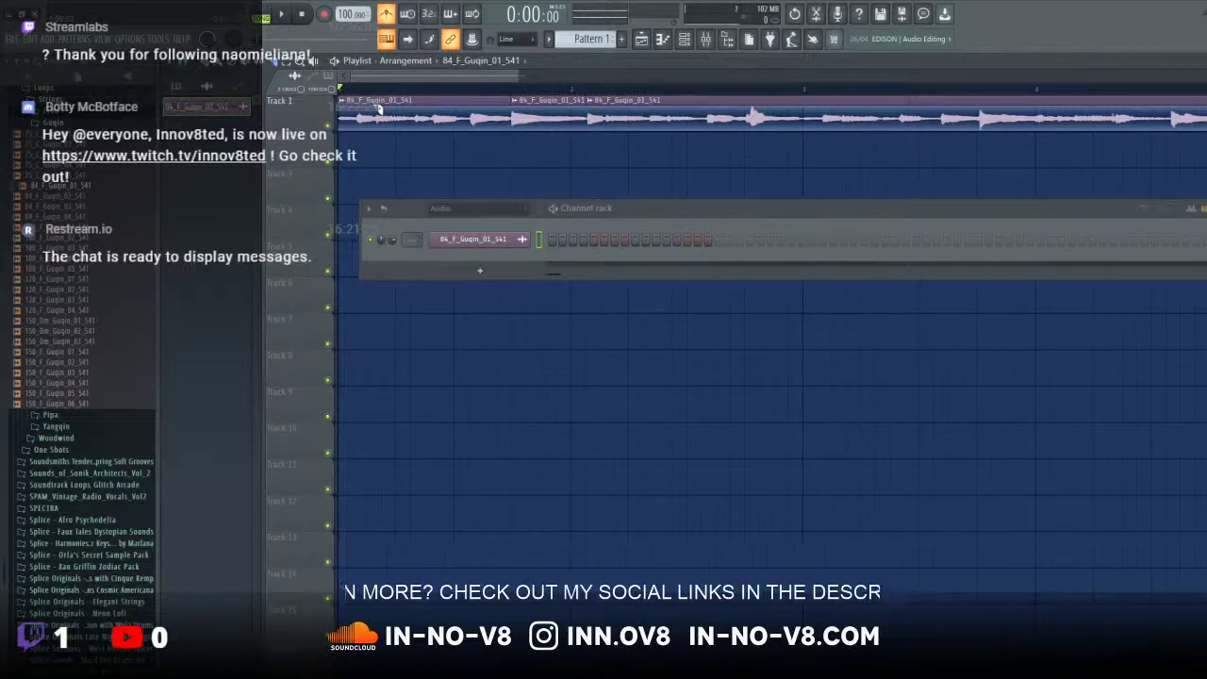
# Step: Open the Guqin channel's settings, route it to mixer track 1, and show that insert in the mixer
pyautogui.click(489, 247)
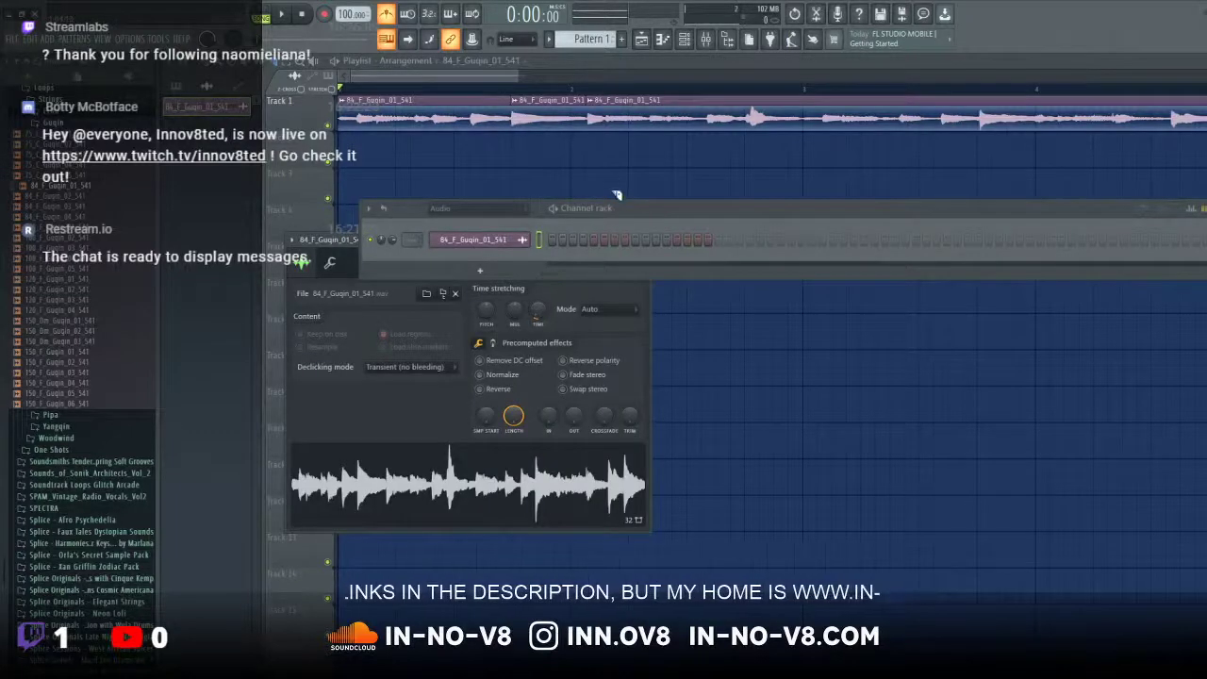
pyautogui.click(718, 148)
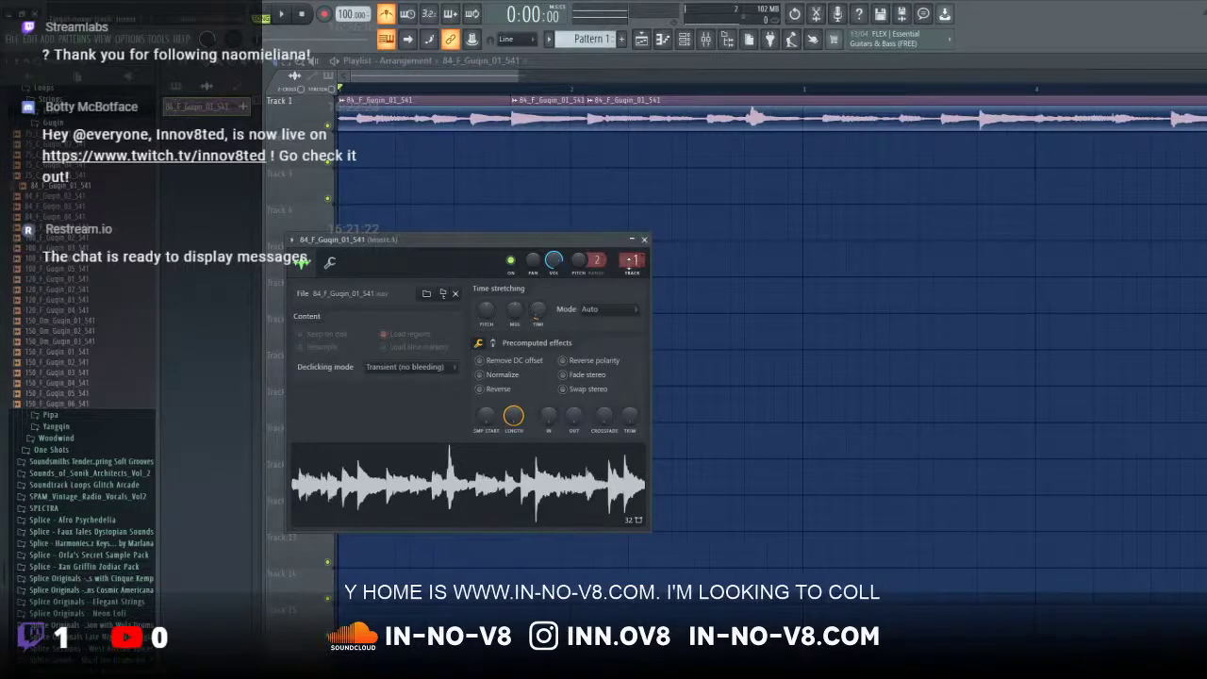
pyautogui.click(629, 267)
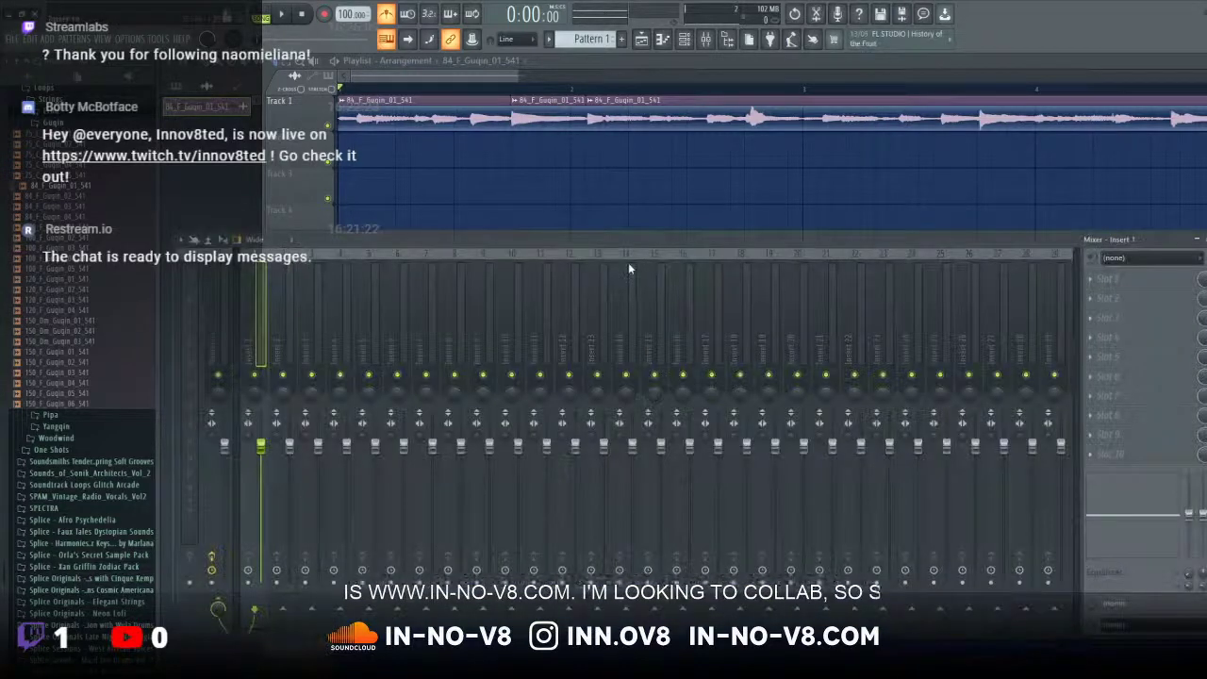
pyautogui.click(1097, 288)
pyautogui.moveTo(1108, 296)
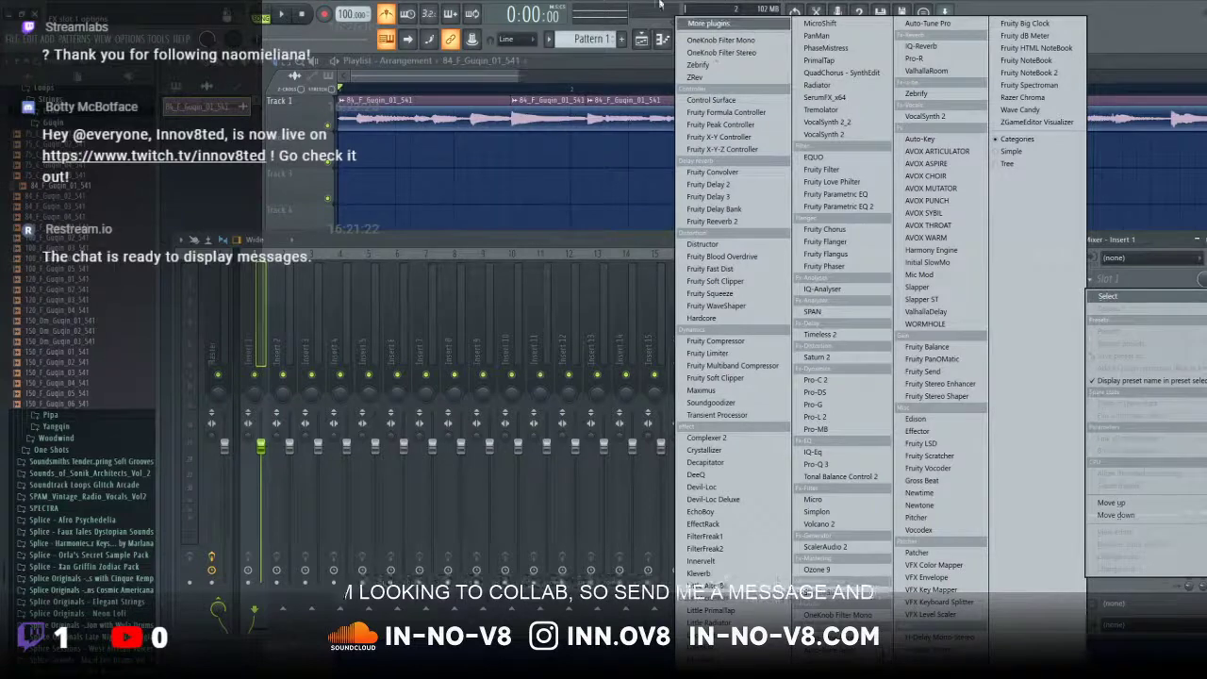
pyautogui.click(710, 23)
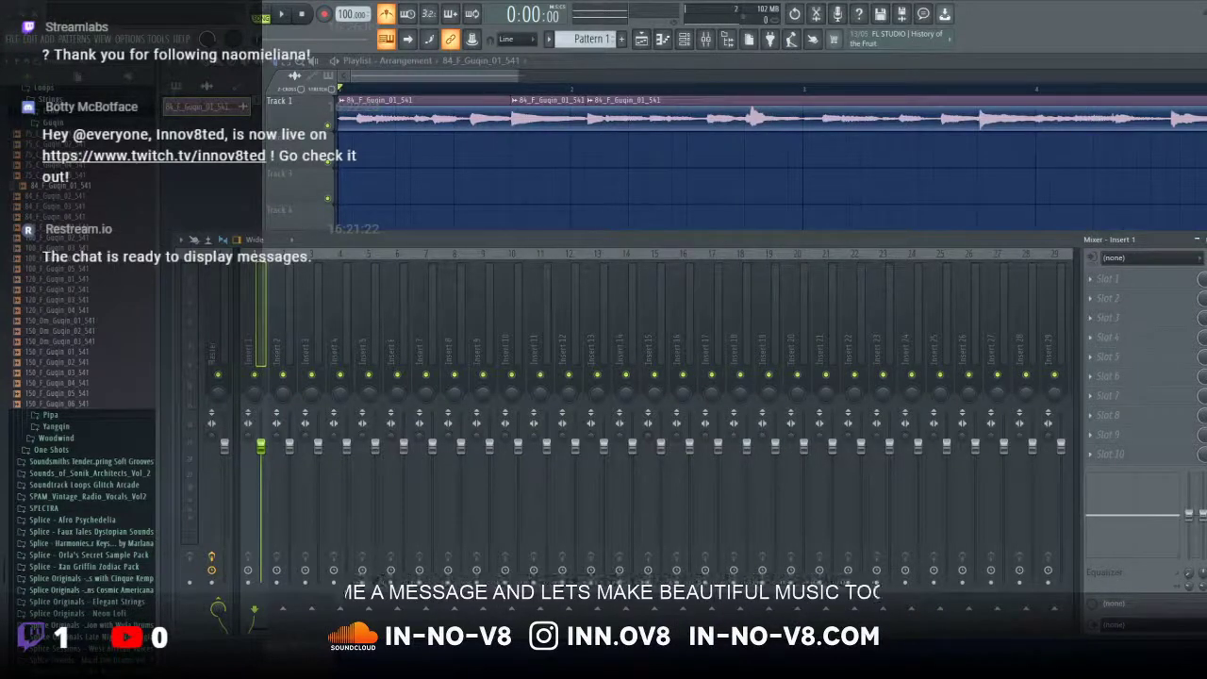
# Step: Load the Looperator effect into the first slot of Insert 1 and place its window below the Guqin clip on Track 1
pyautogui.click(1094, 281)
pyautogui.moveTo(1108, 296)
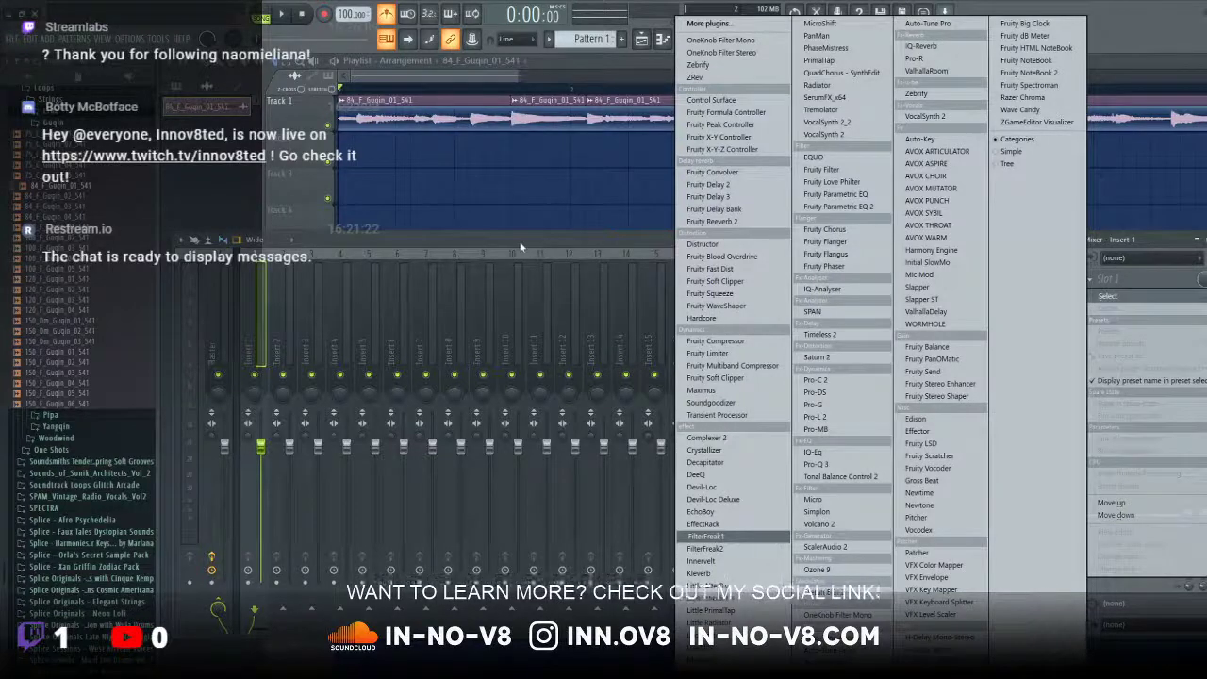
pyautogui.click(707, 23)
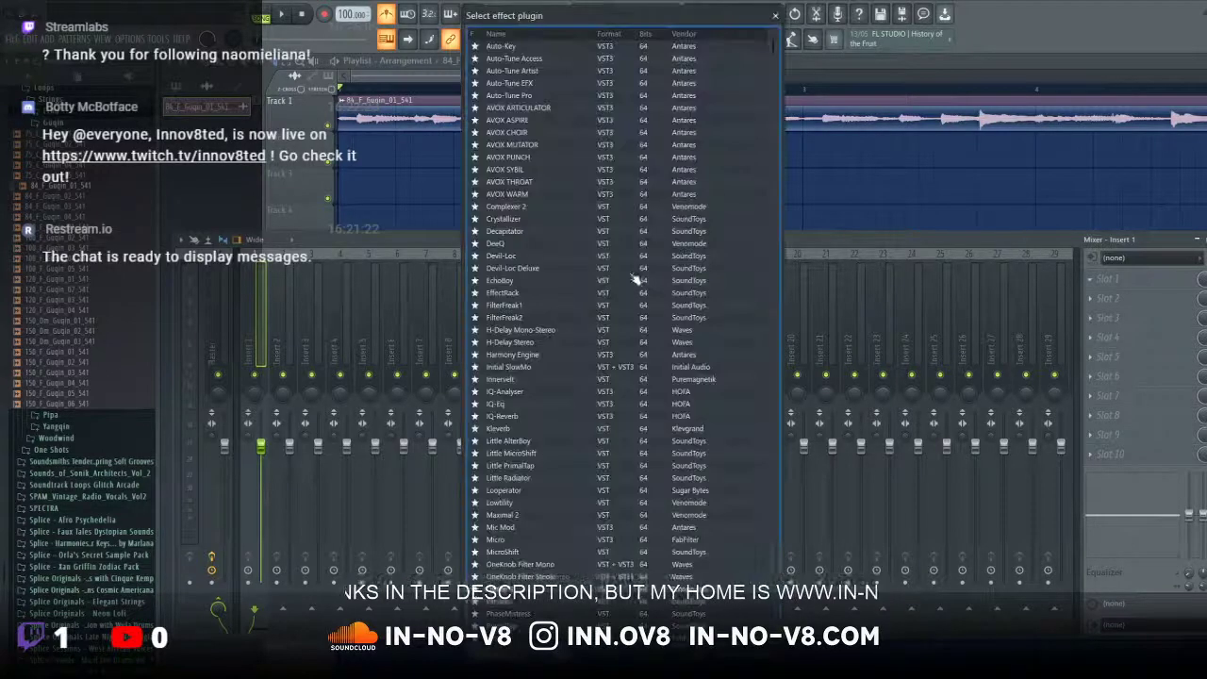
pyautogui.scroll(-3, 510, 433)
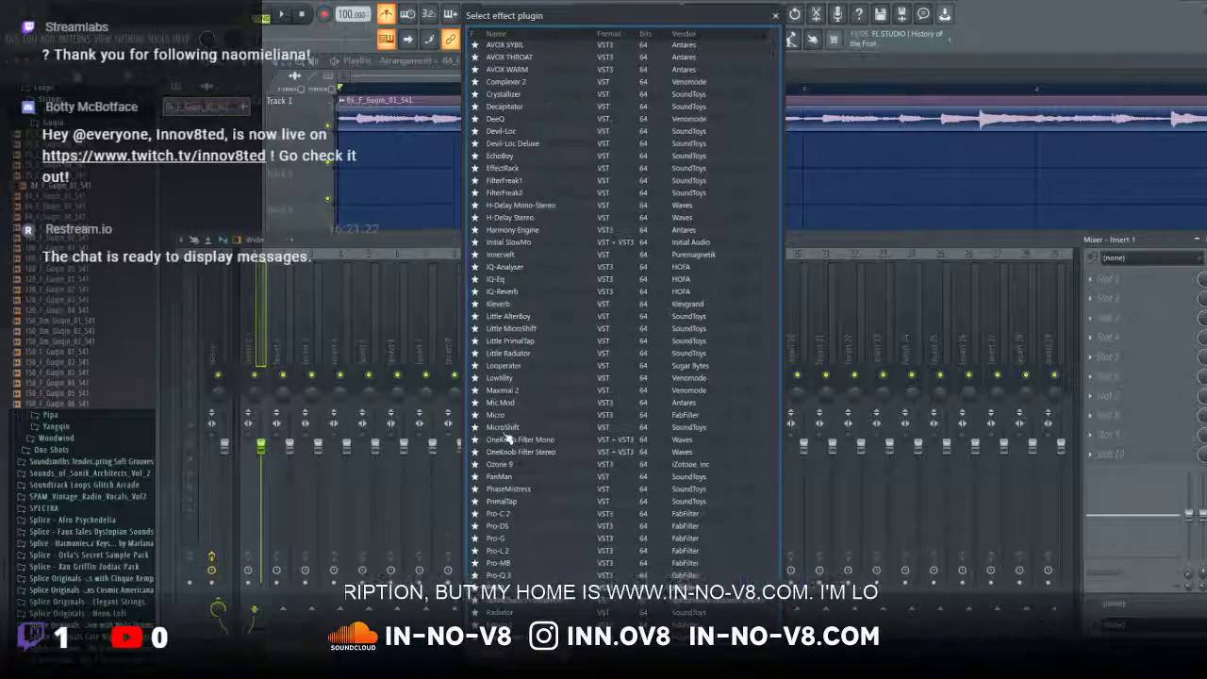
pyautogui.doubleClick(500, 366)
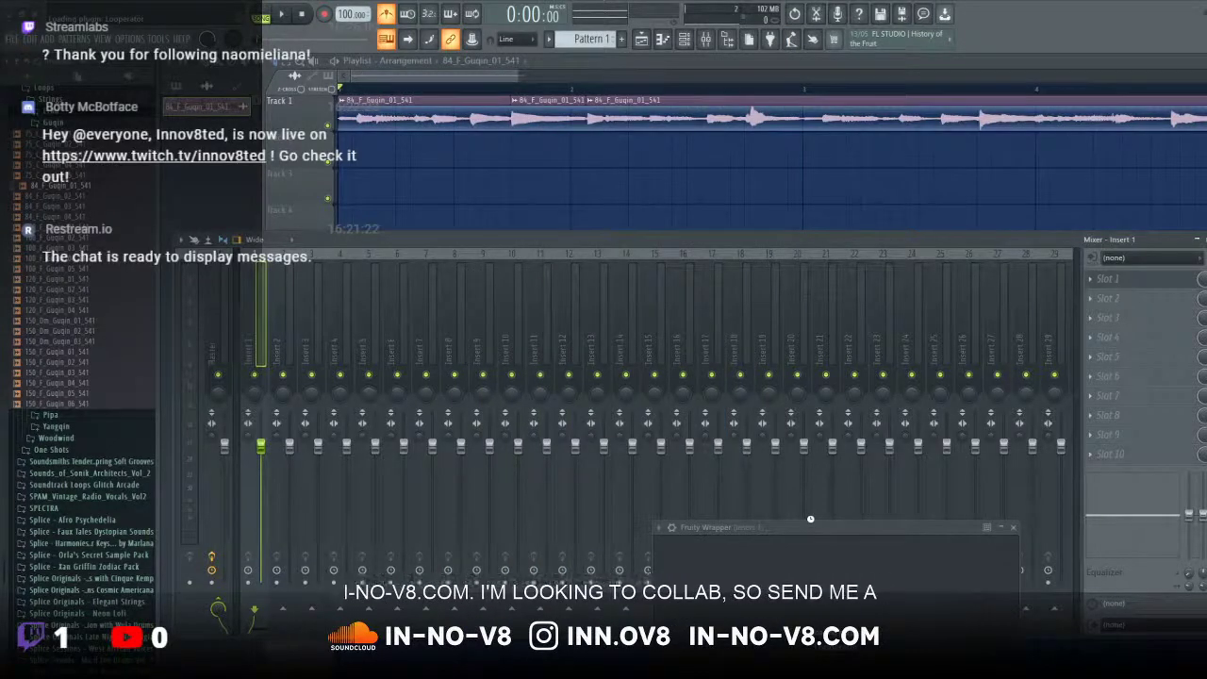
pyautogui.moveTo(929, 463); pyautogui.dragTo(426, 146)
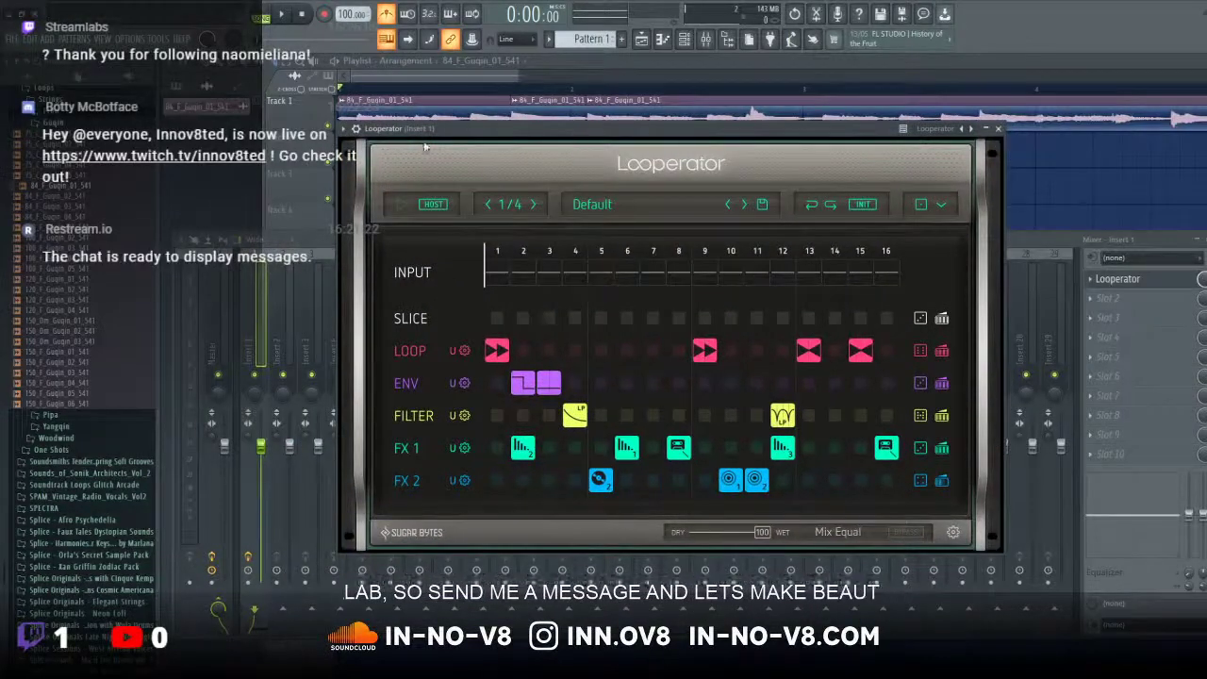
pyautogui.moveTo(440, 134); pyautogui.dragTo(404, 239)
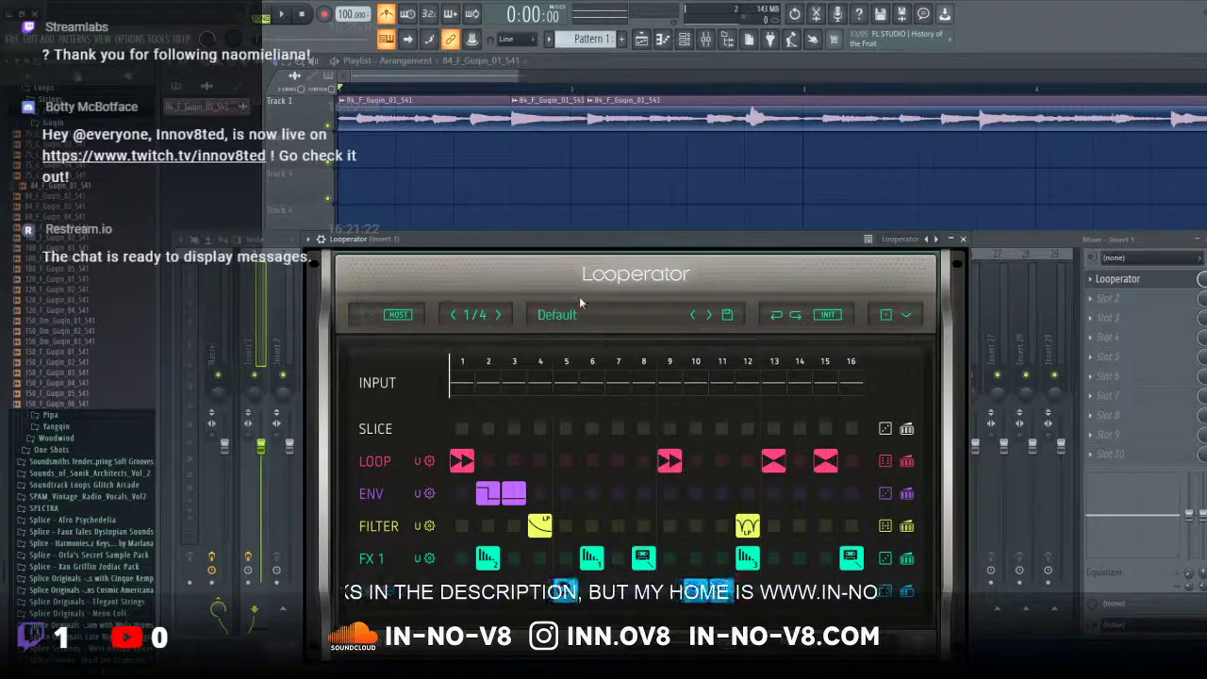
# Step: Load Looperator's Andromeda 2 preset from the Ambient folder and play the Guqin clip through it
pyautogui.click(534, 316)
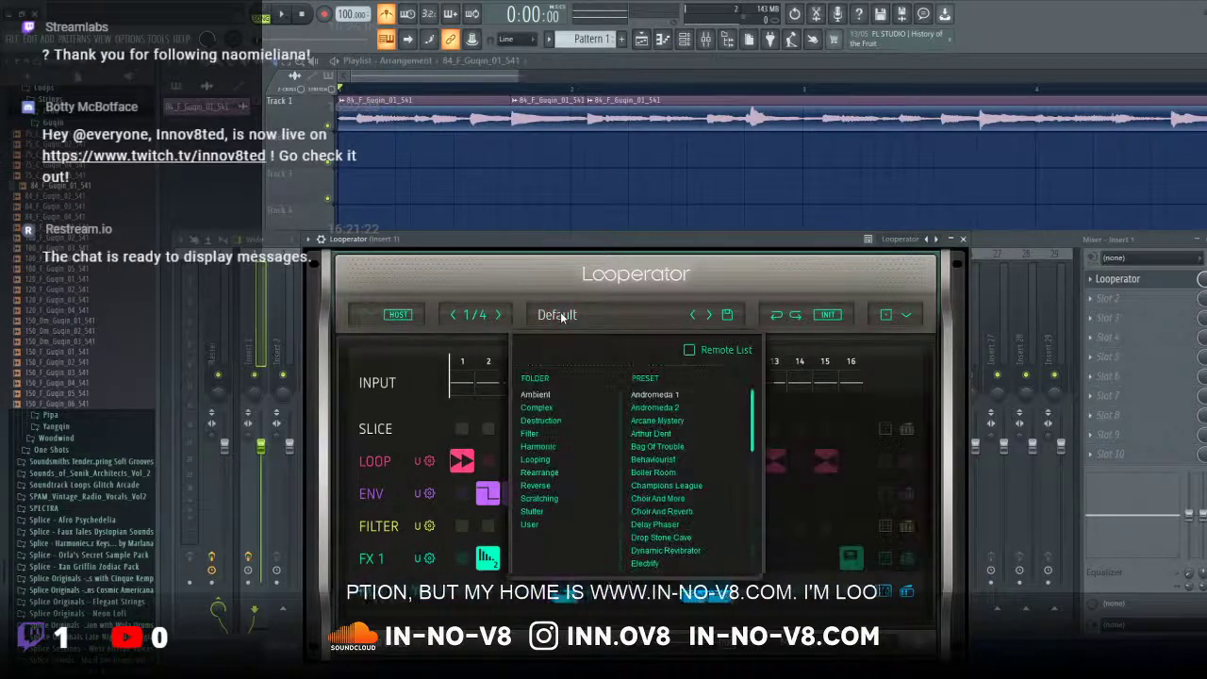
pyautogui.click(663, 410)
pyautogui.click(634, 281)
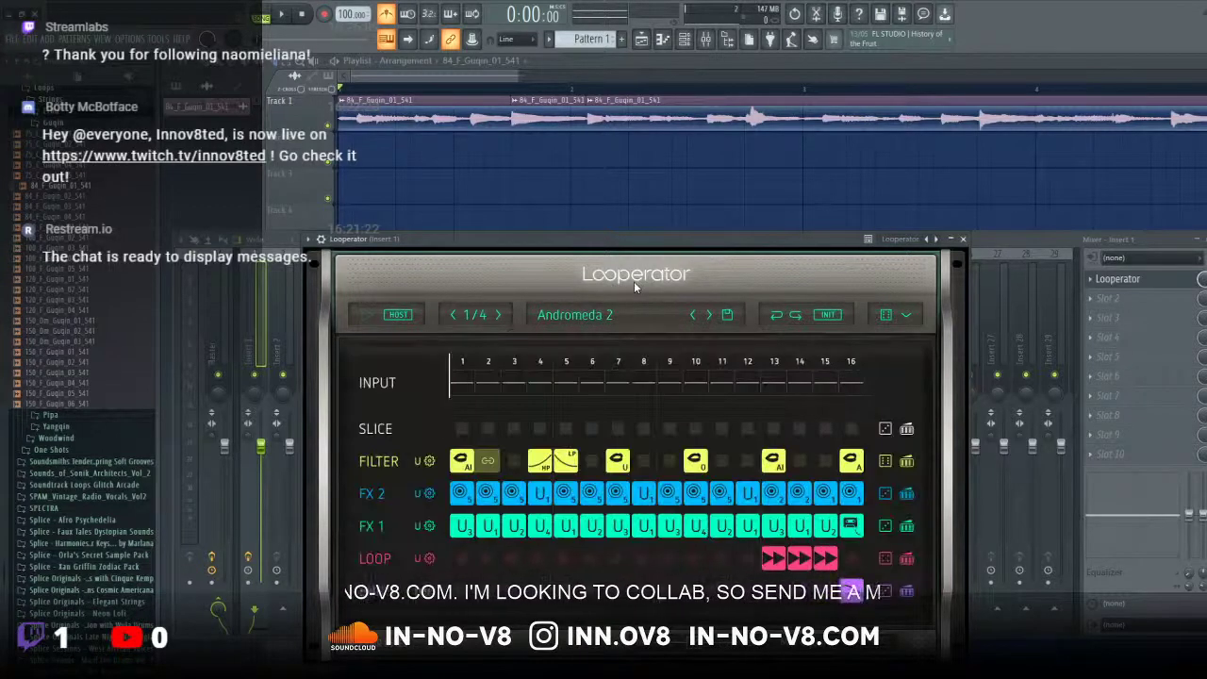
pyautogui.click(283, 15)
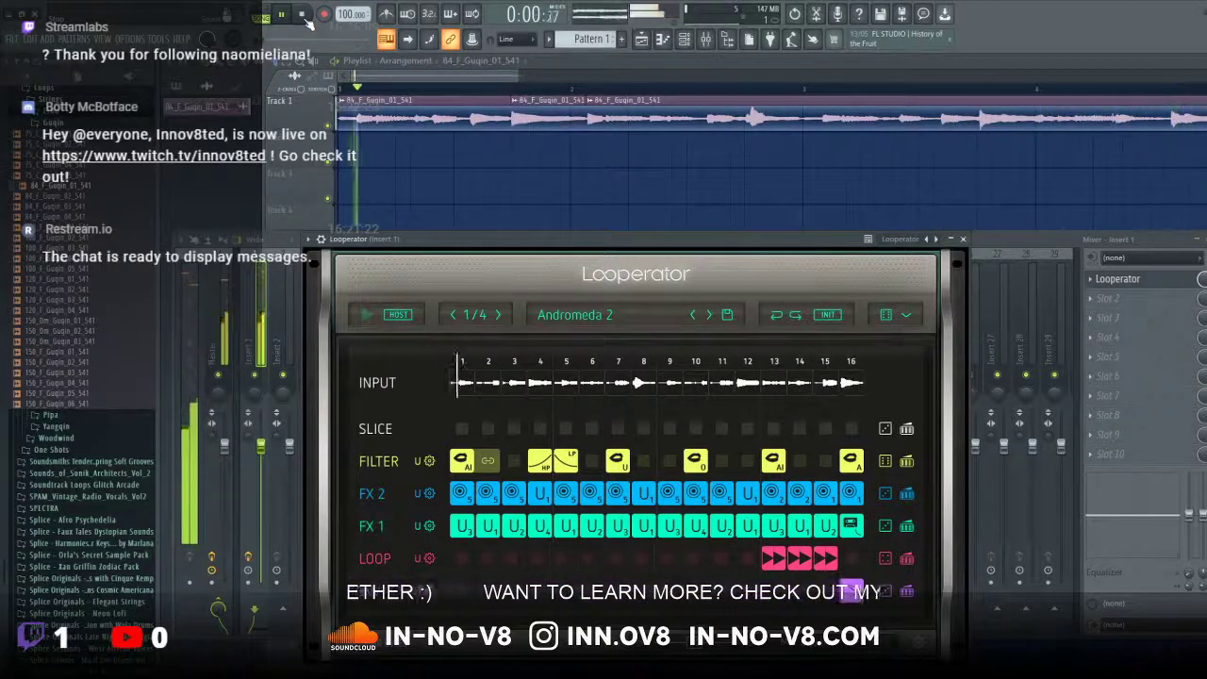
pyautogui.click(301, 13)
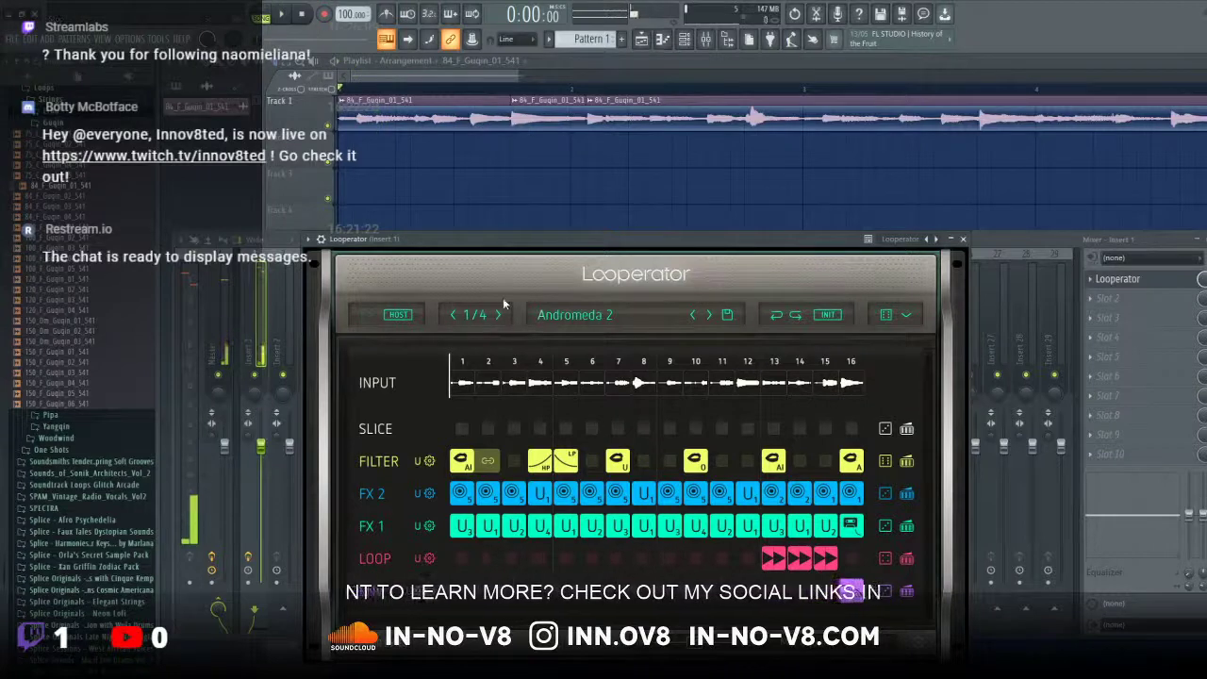
# Step: Switch Looperator to the Blue Moon preset from the Harmonic folder and play the clip from the start
pyautogui.click(553, 321)
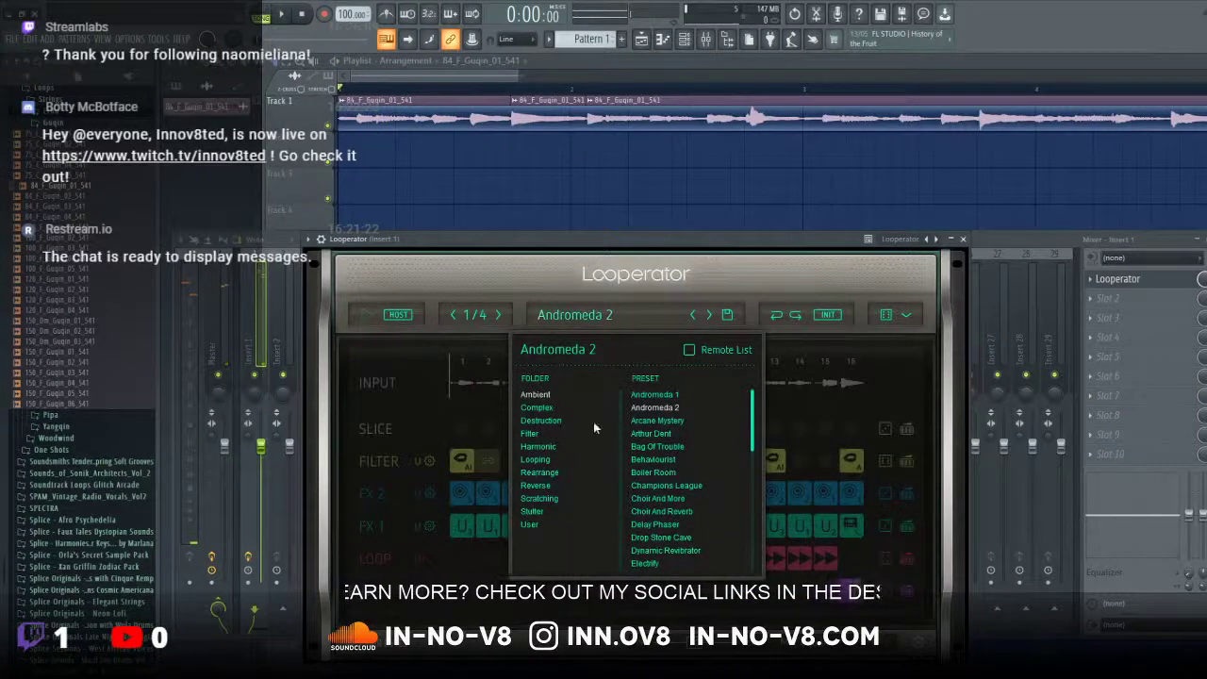
pyautogui.click(543, 448)
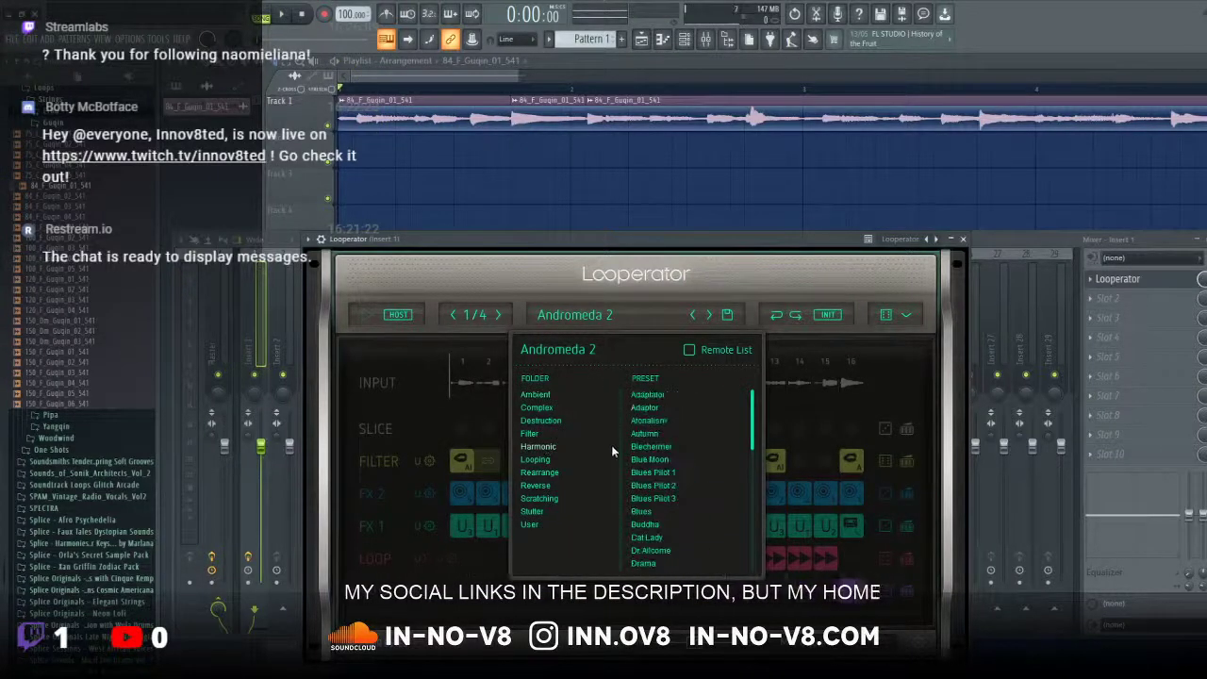
pyautogui.click(651, 459)
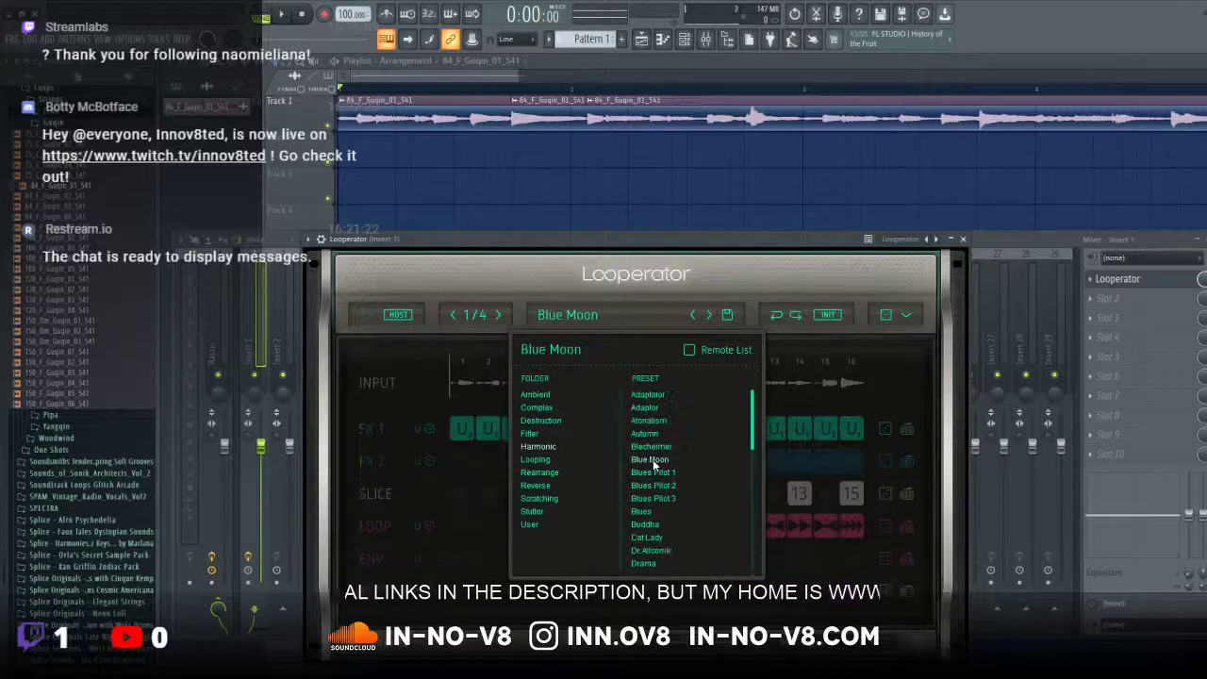
pyautogui.click(490, 280)
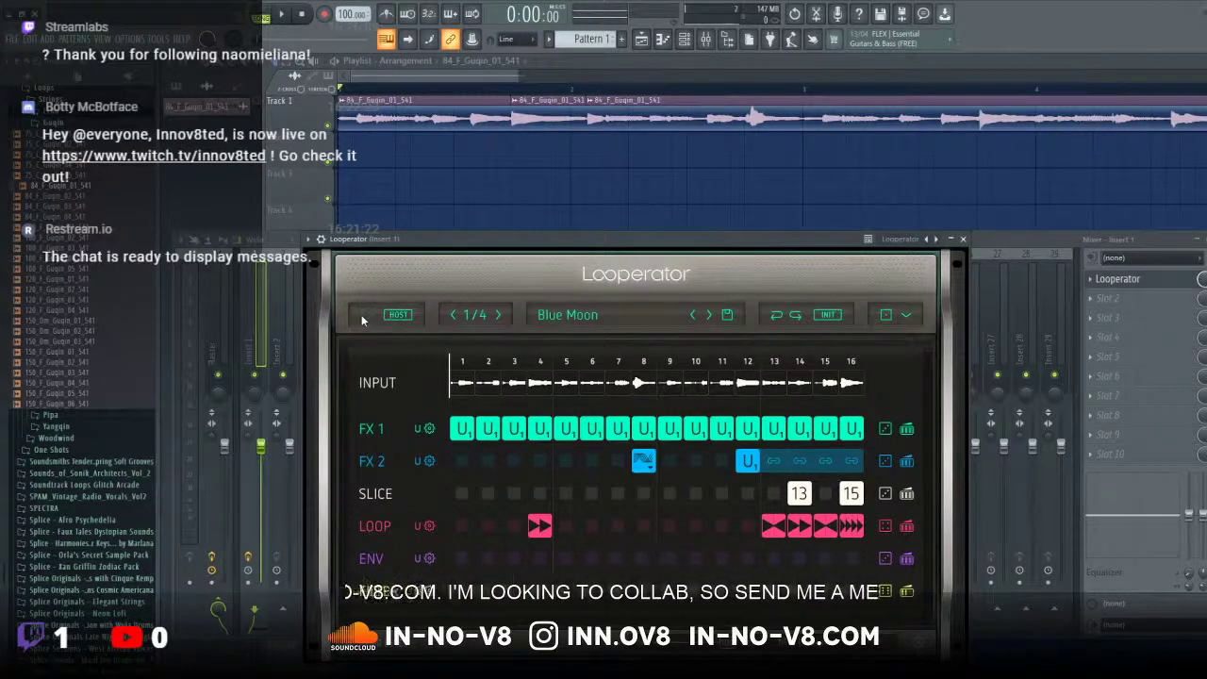
pyautogui.click(281, 14)
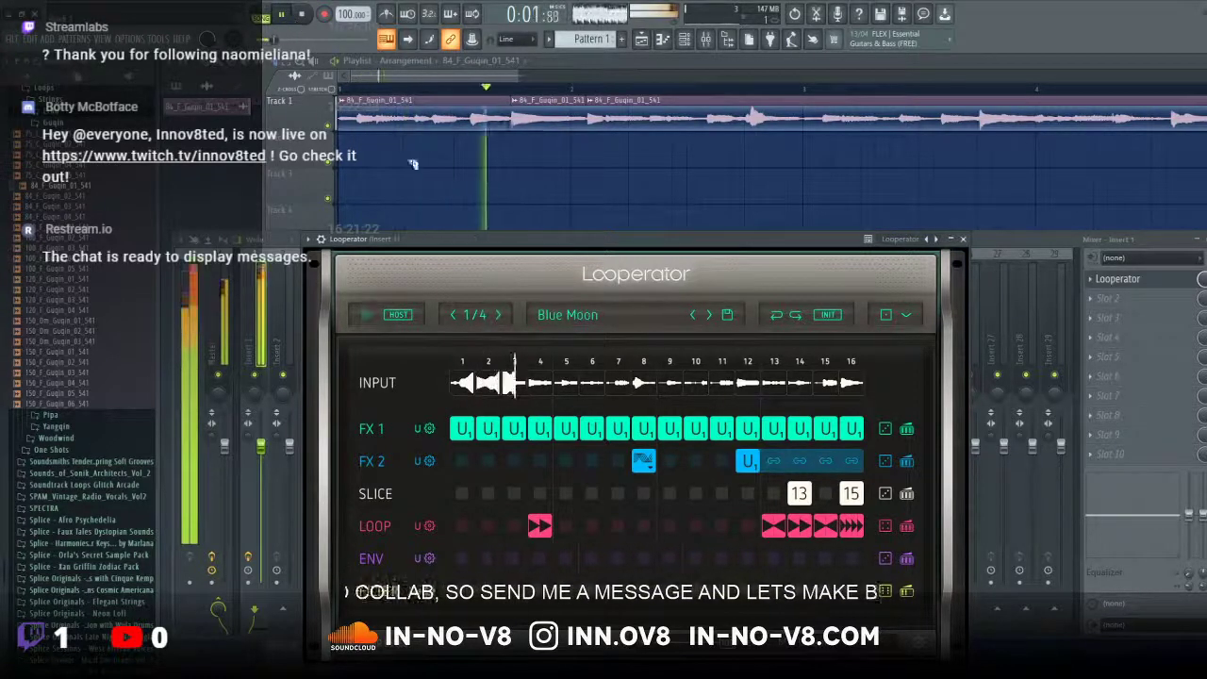
pyautogui.click(301, 14)
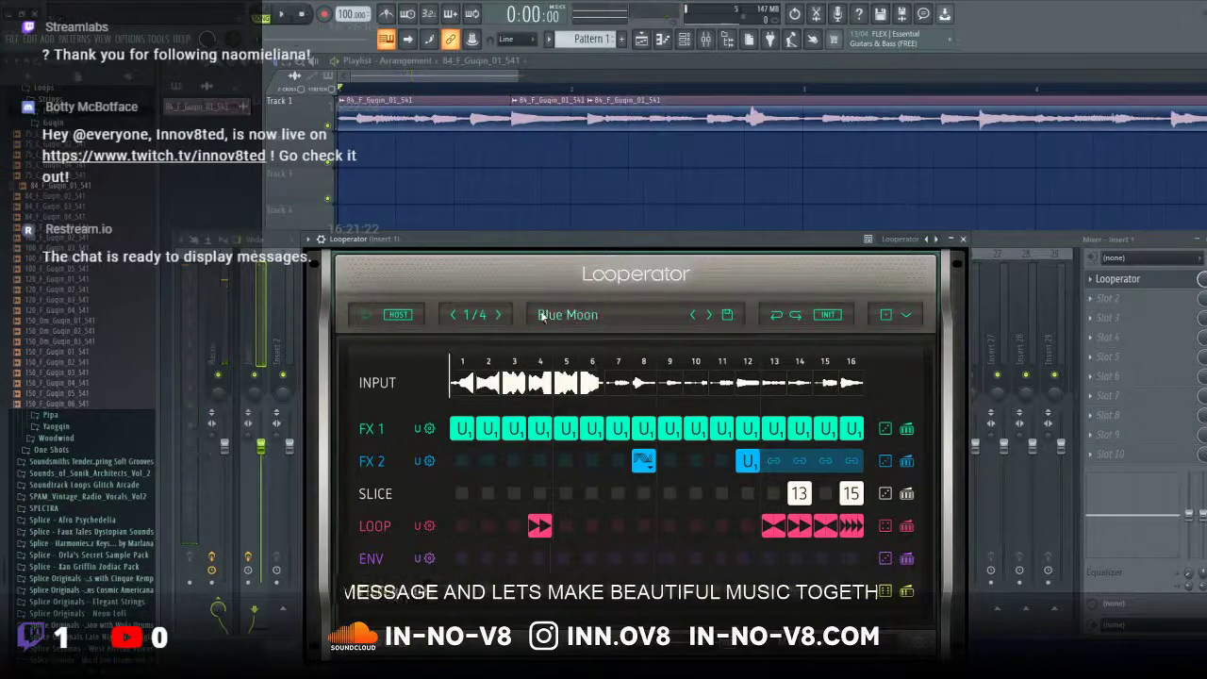
# Step: Try Looperator's Easy Arrange 2 preset from the Rearrange folder by playing the clip through it
pyautogui.click(542, 314)
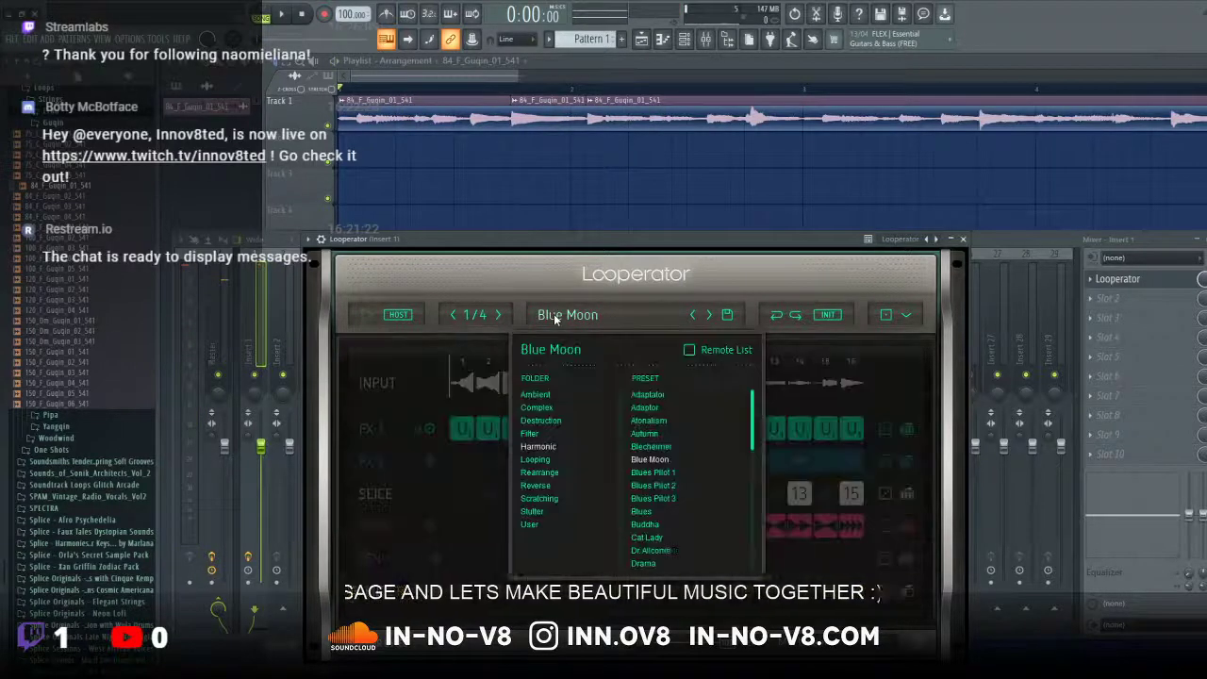
pyautogui.click(562, 476)
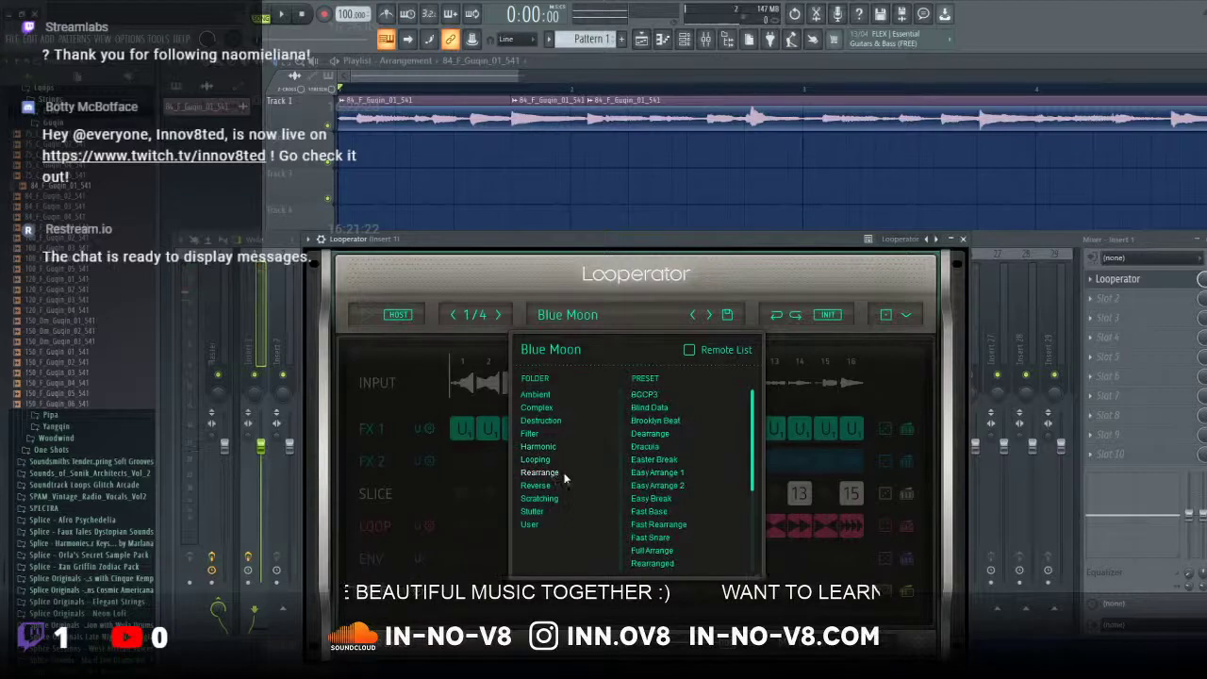
pyautogui.click(663, 486)
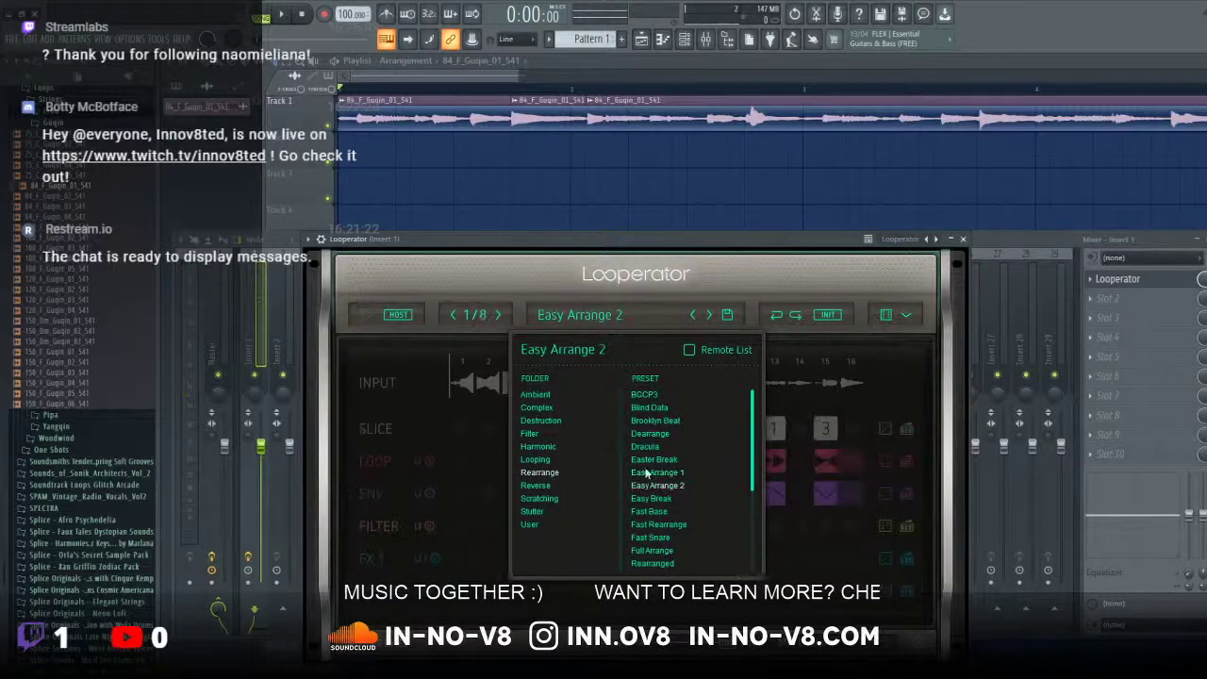
pyautogui.click(450, 269)
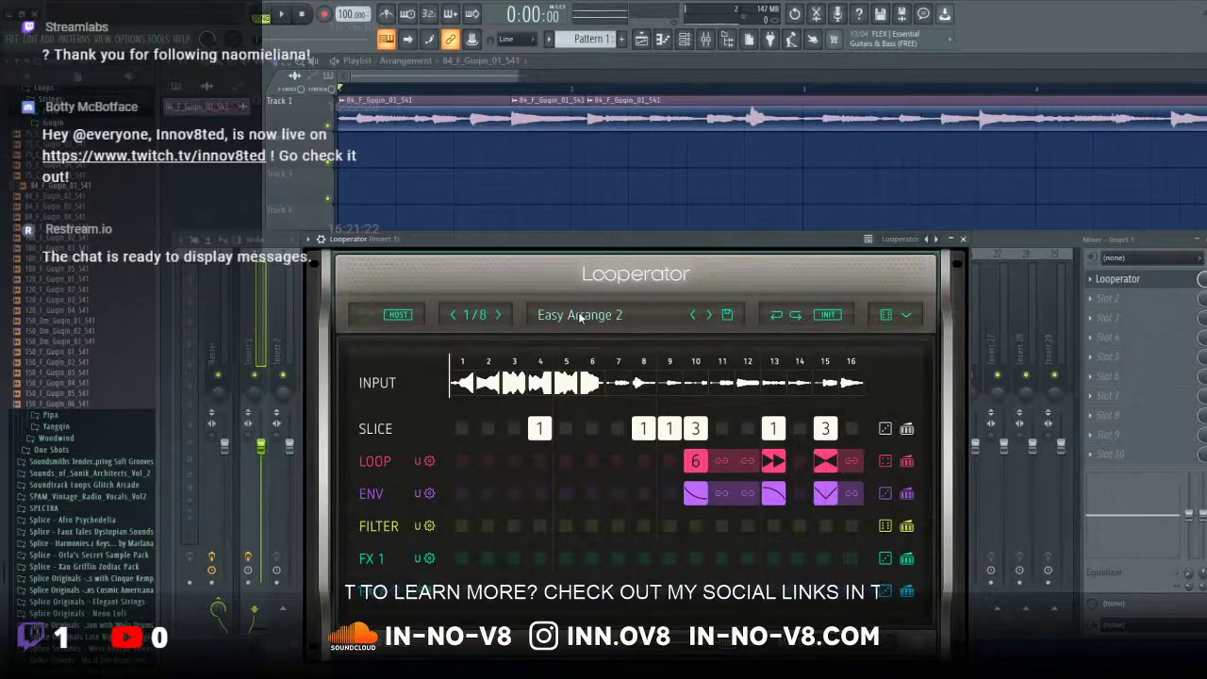
pyautogui.click(283, 16)
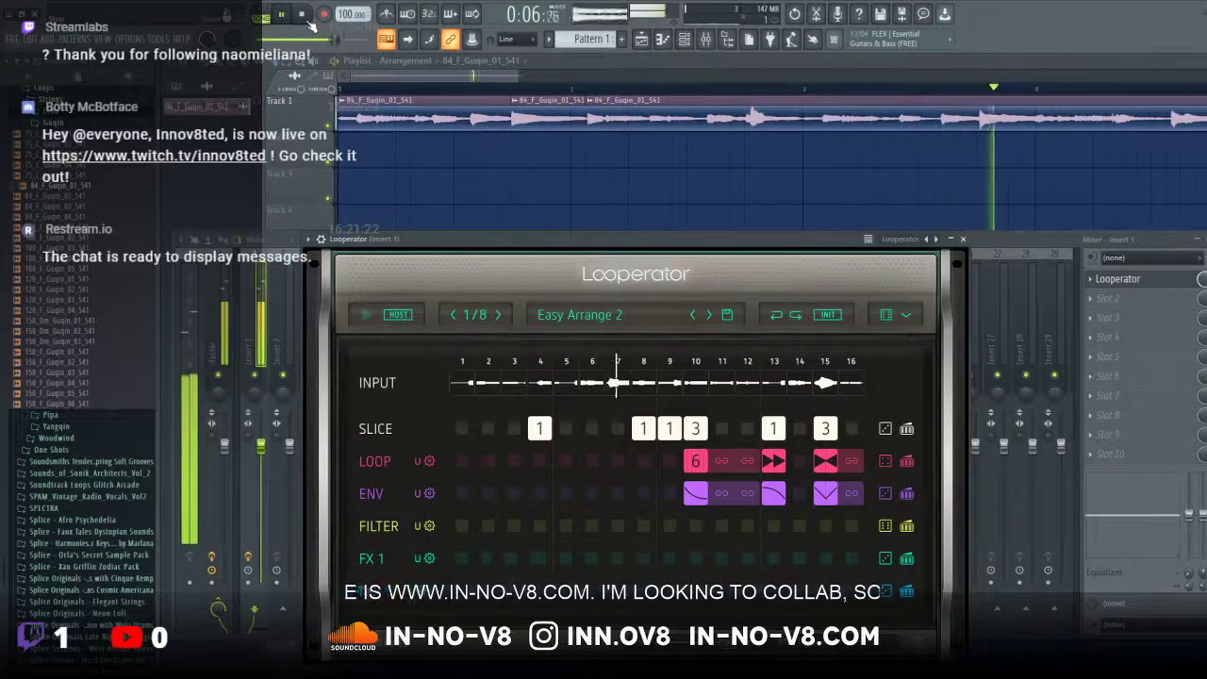
pyautogui.press('space')
# Step: Audition the Rearrange presets Rebound 2, Simple Break and Triangle Offense in Looperator while the Guqin clip plays
pyautogui.click(581, 317)
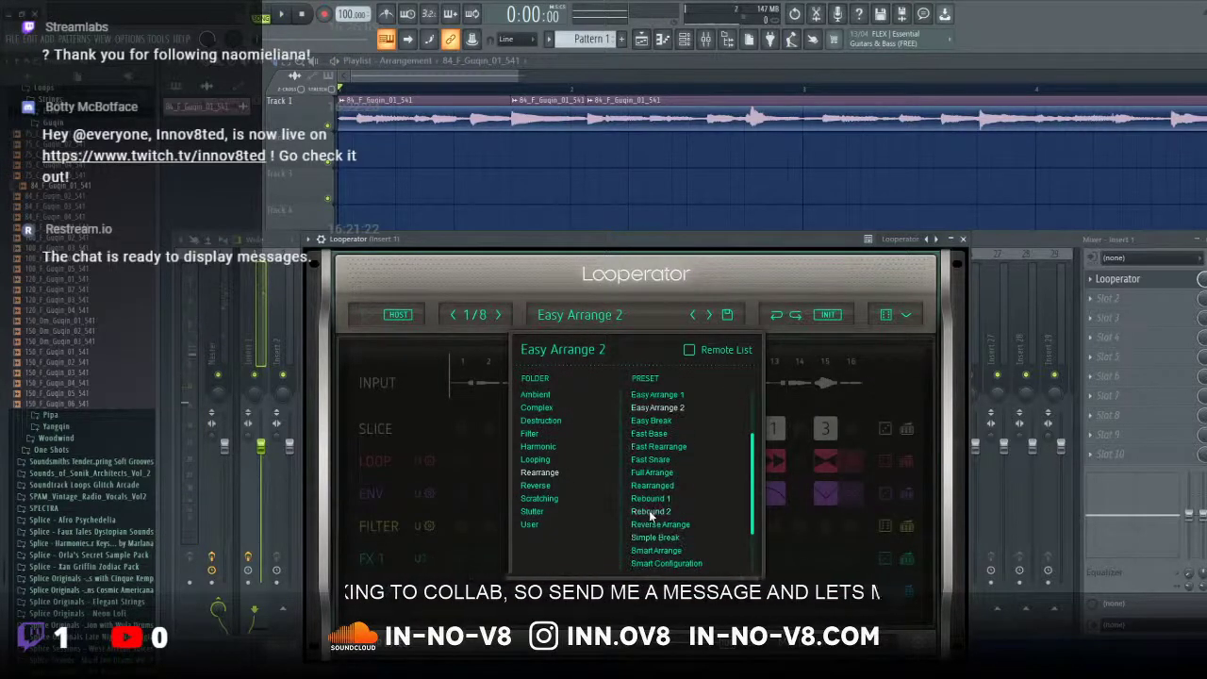
pyautogui.click(660, 550)
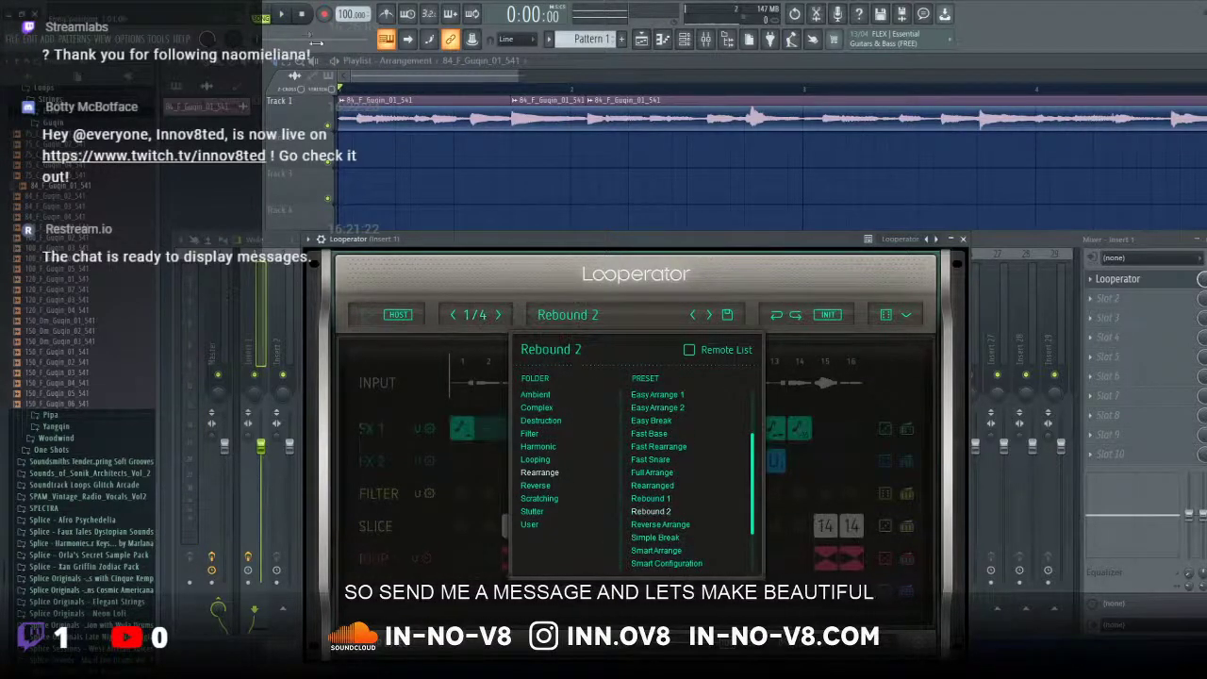
pyautogui.click(281, 15)
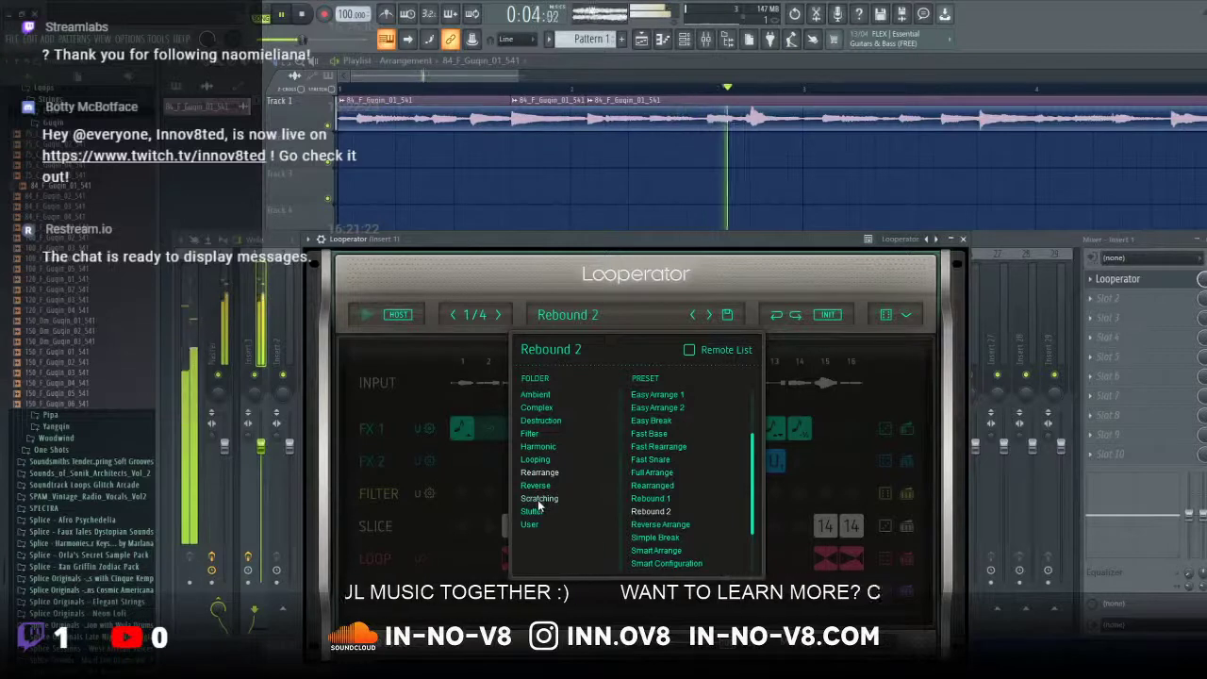
pyautogui.click(669, 538)
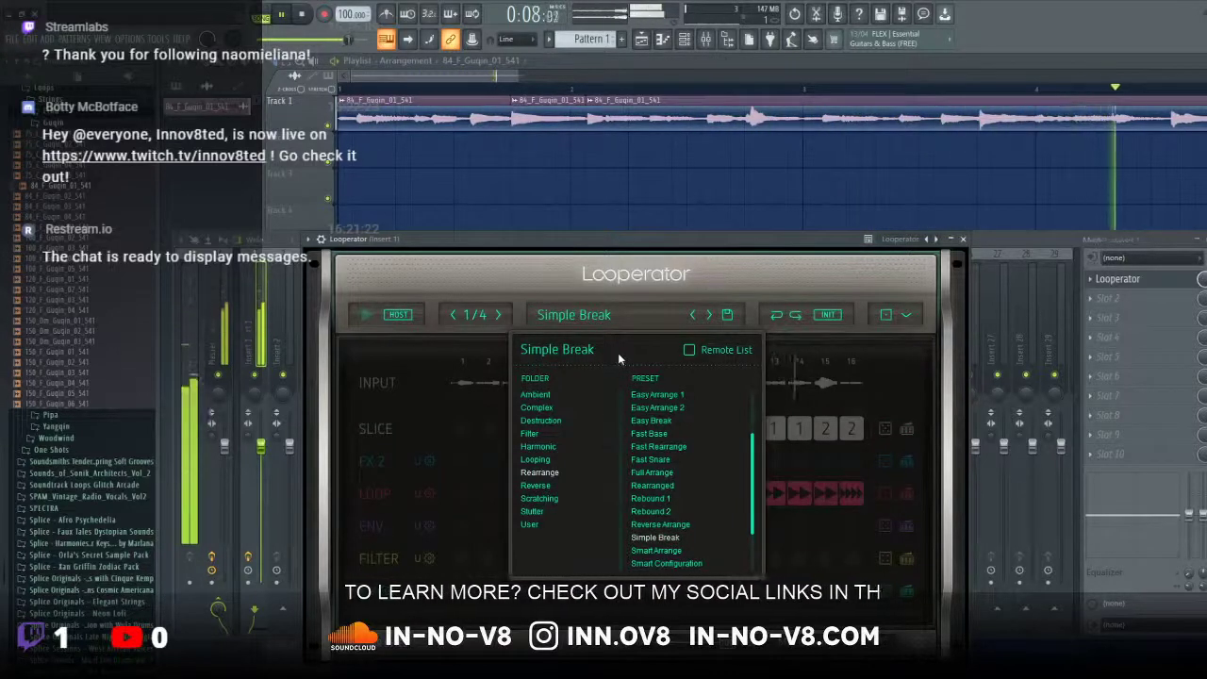
pyautogui.scroll(-2, 661, 472)
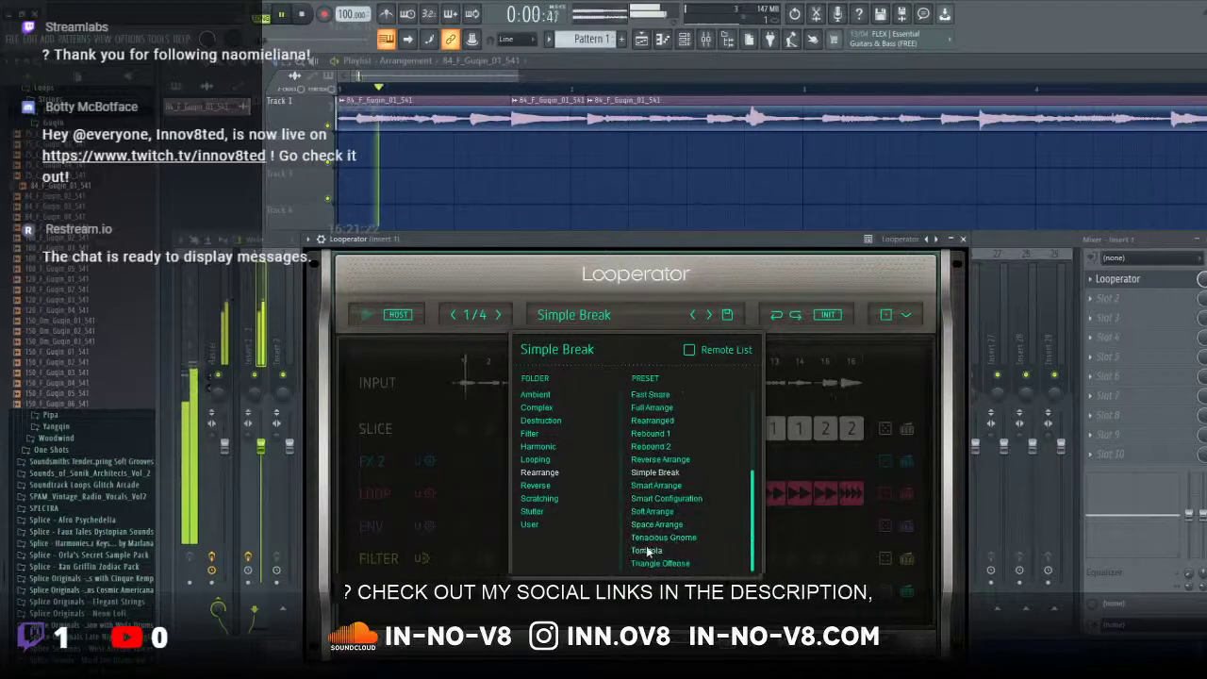
pyautogui.click(653, 561)
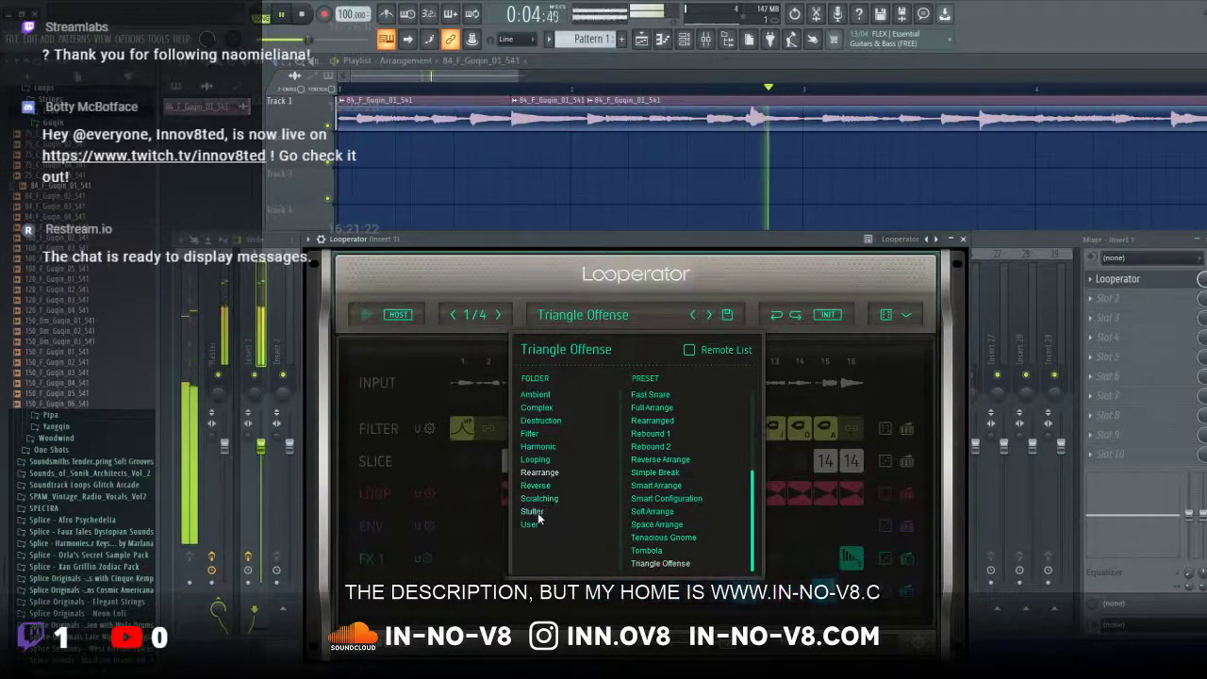
# Step: Audition Looperator's Harmonic presets Autumn and Blues Pilot 1, keep Blues Pilot 1, and stop playback
pyautogui.click(537, 446)
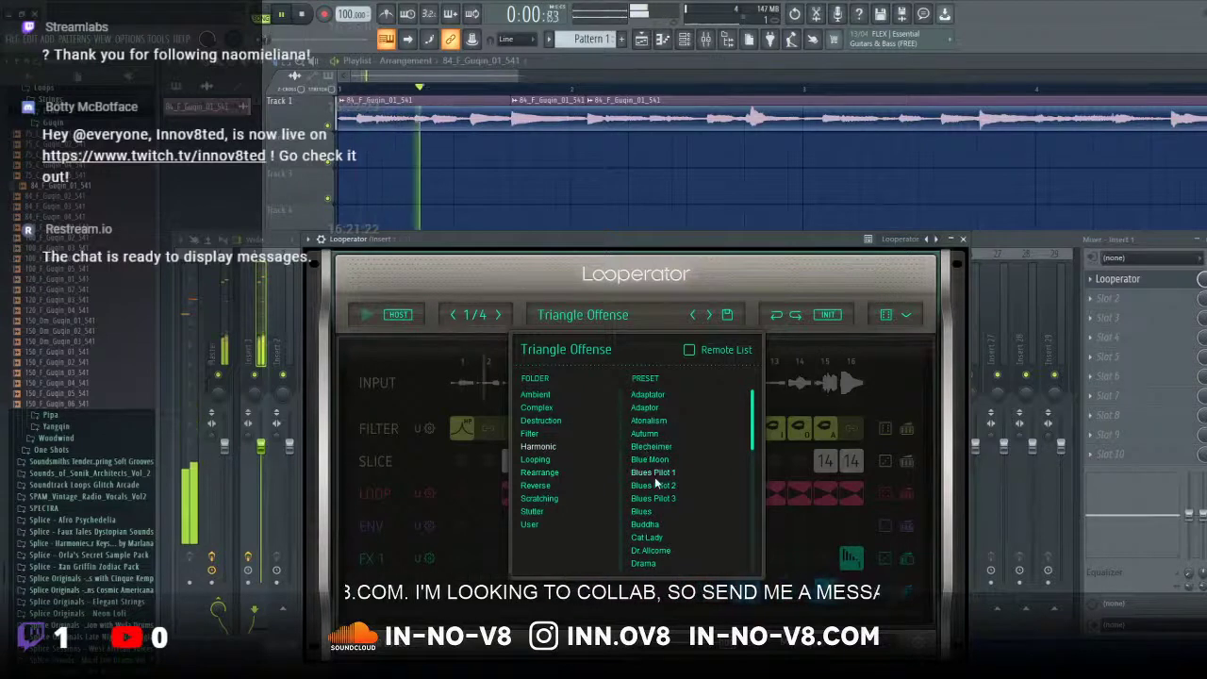
pyautogui.click(645, 434)
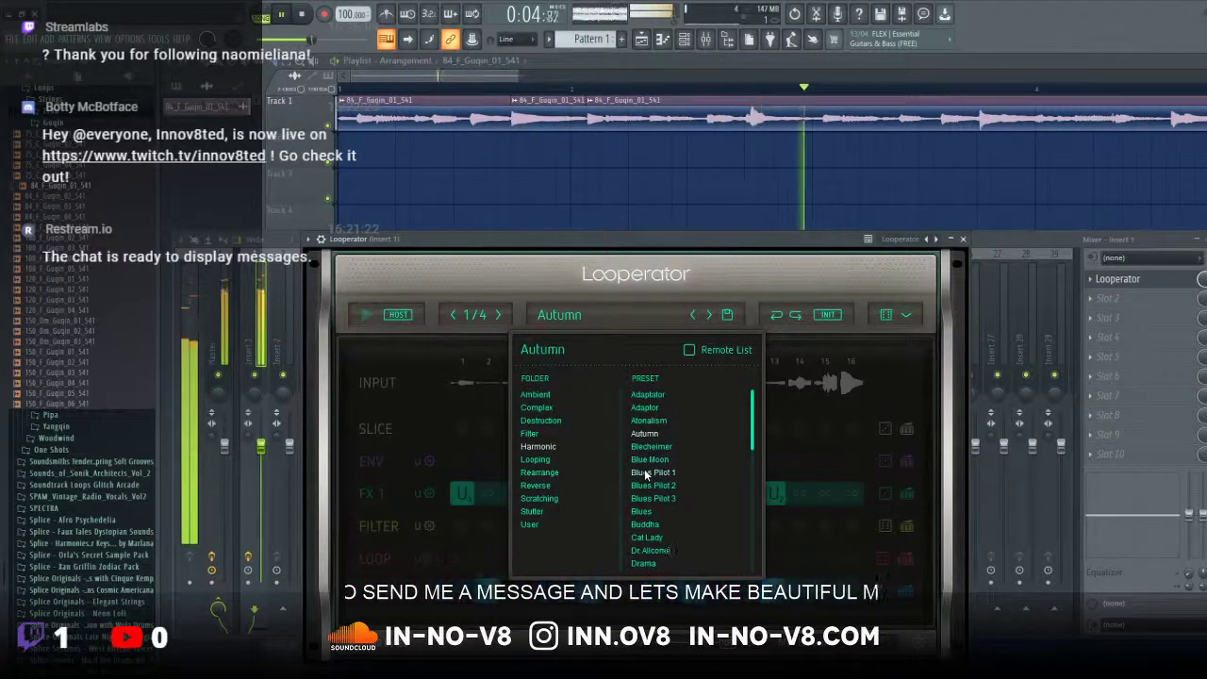
pyautogui.click(646, 473)
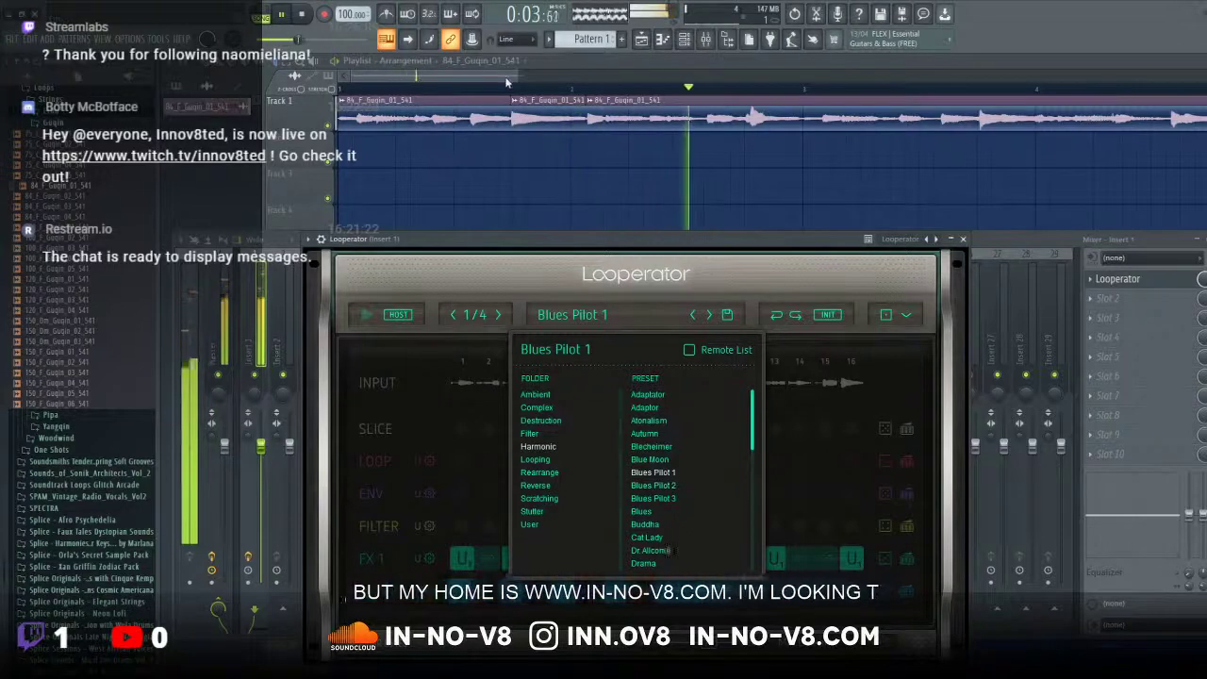
pyautogui.moveTo(518, 76); pyautogui.dragTo(644, 87)
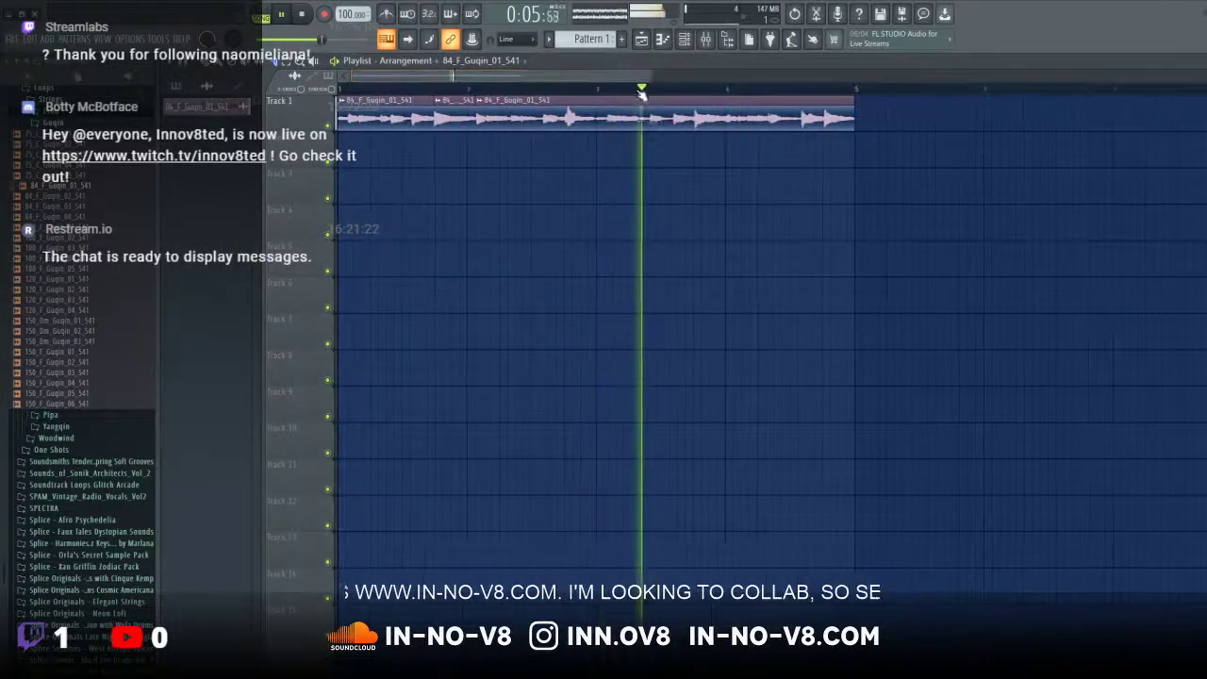
pyautogui.click(302, 14)
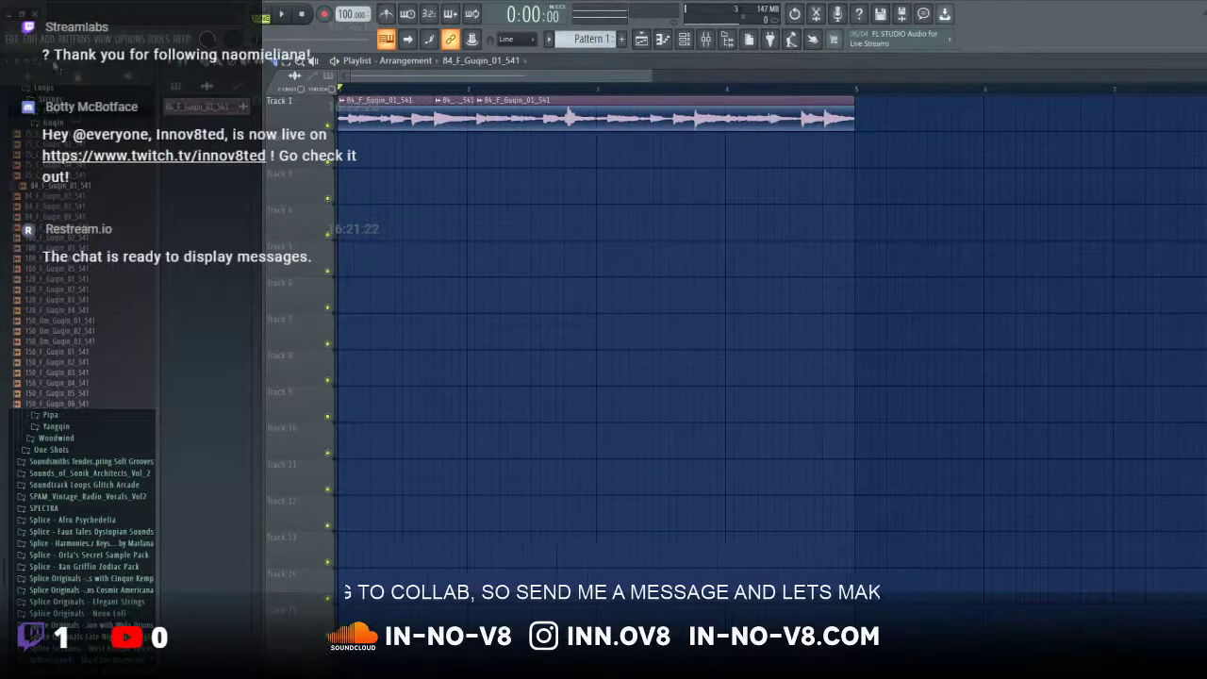
# Step: Find the RARE Percussion Collection in the sample library and open the LOOPS folder of its Rhythmix Vol.1 pack
pyautogui.scroll(15, 43, 194)
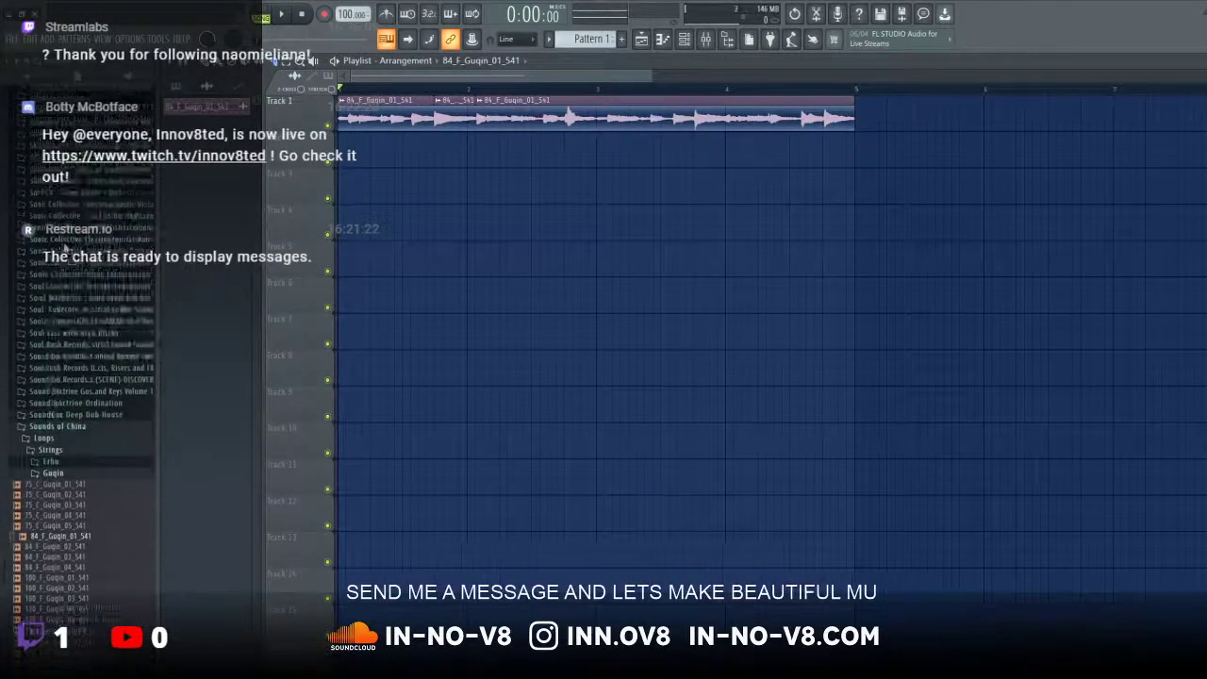
pyautogui.scroll(5, 78, 213)
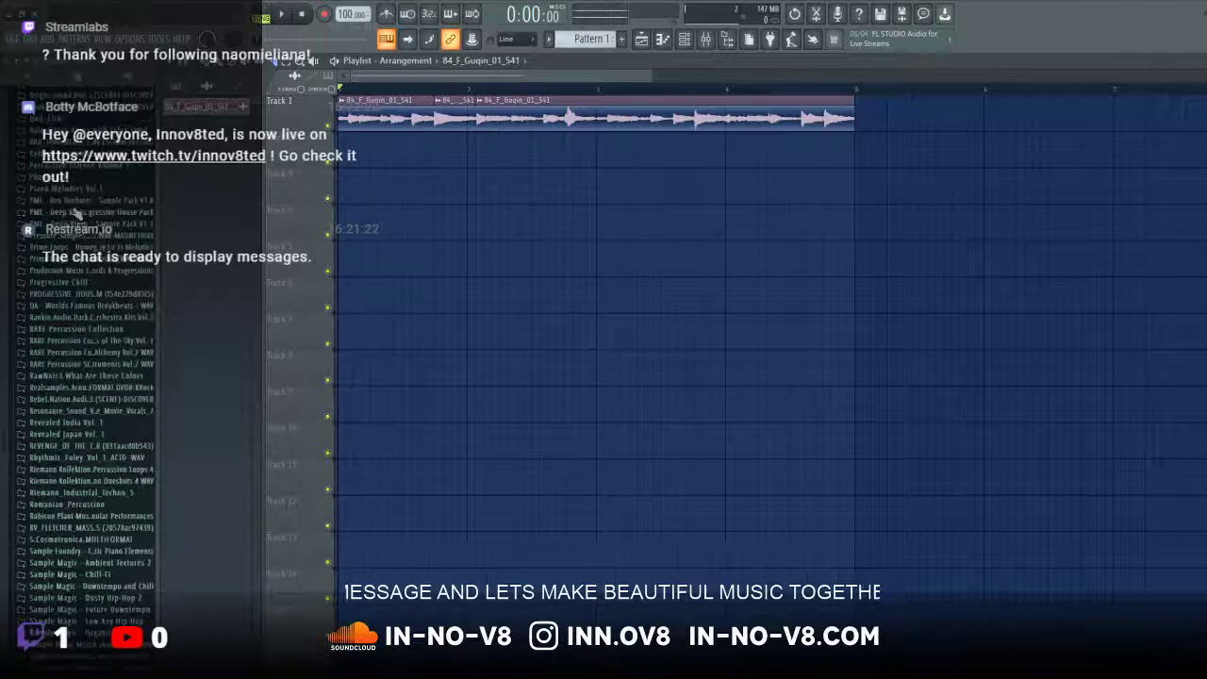
pyautogui.click(77, 328)
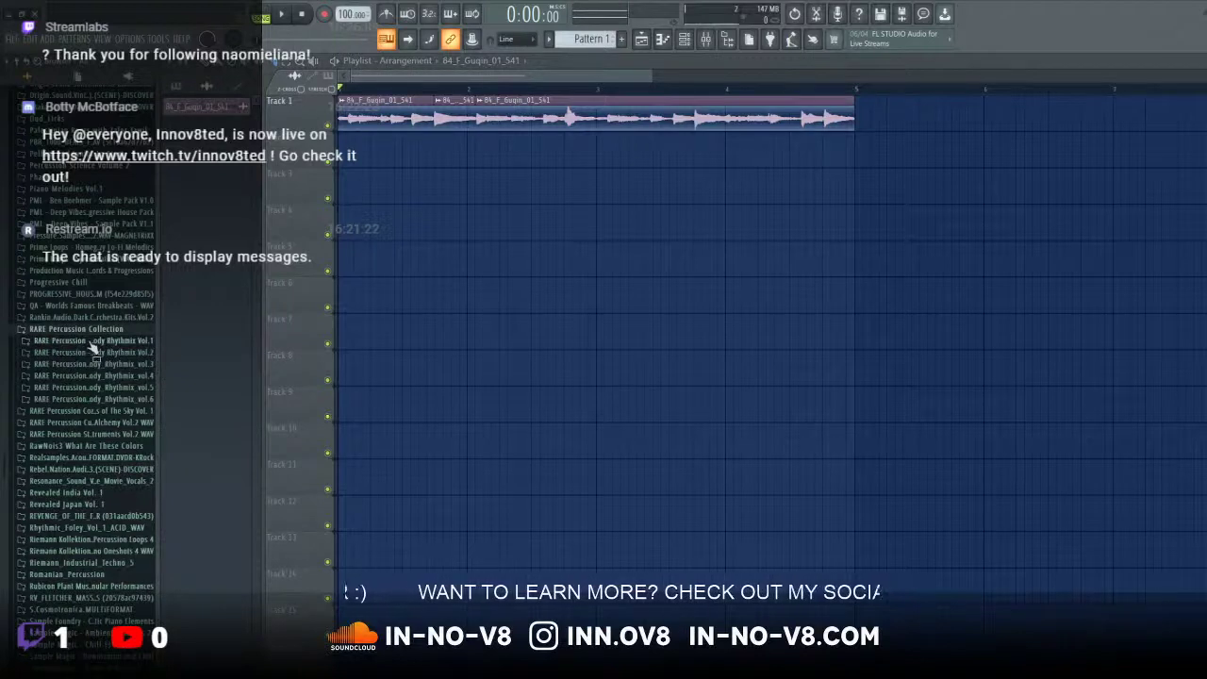
pyautogui.click(91, 340)
pyautogui.click(66, 354)
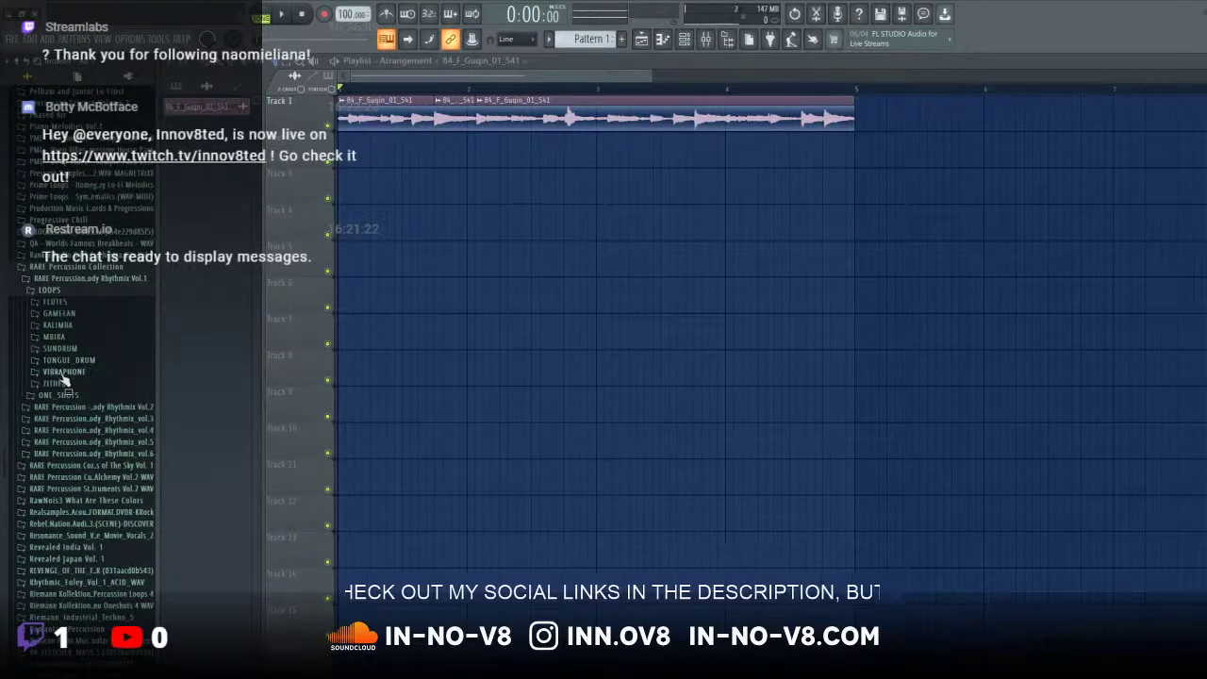
# Step: Audition the 100 BPM GAMELAN loops, including melodic_Eb_100_loop2 and melodic_E_100_loop3, and collapse the pack's LOOPS folder
pyautogui.click(66, 318)
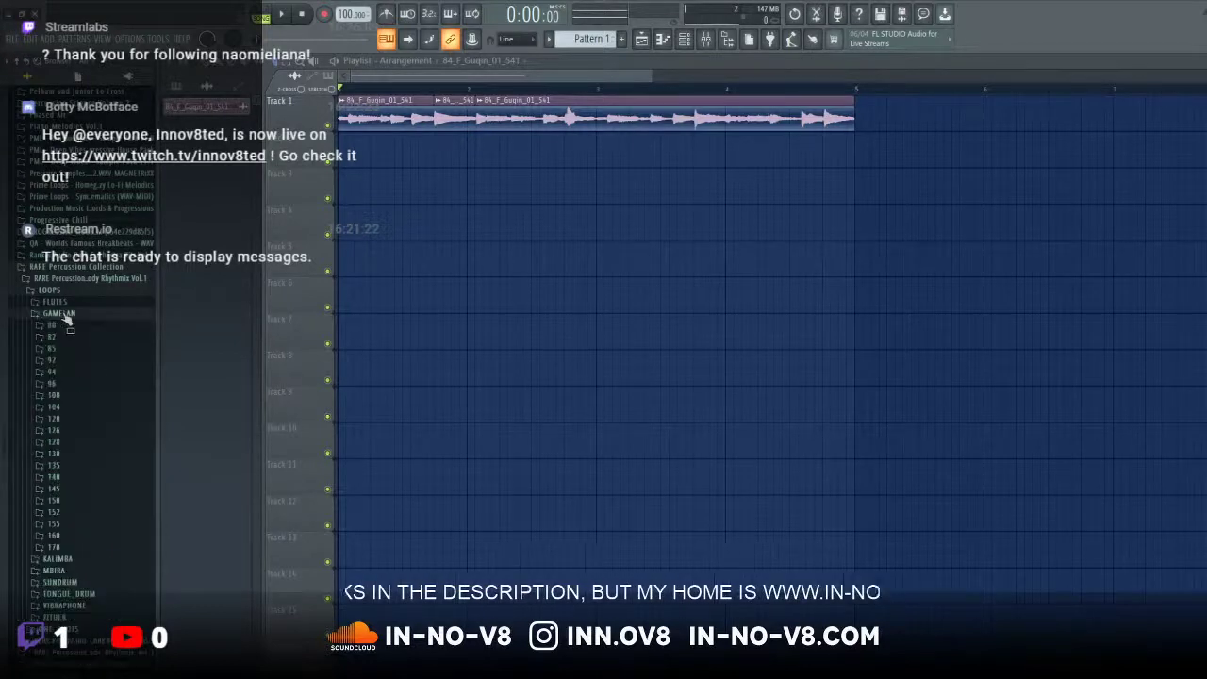
pyautogui.click(54, 395)
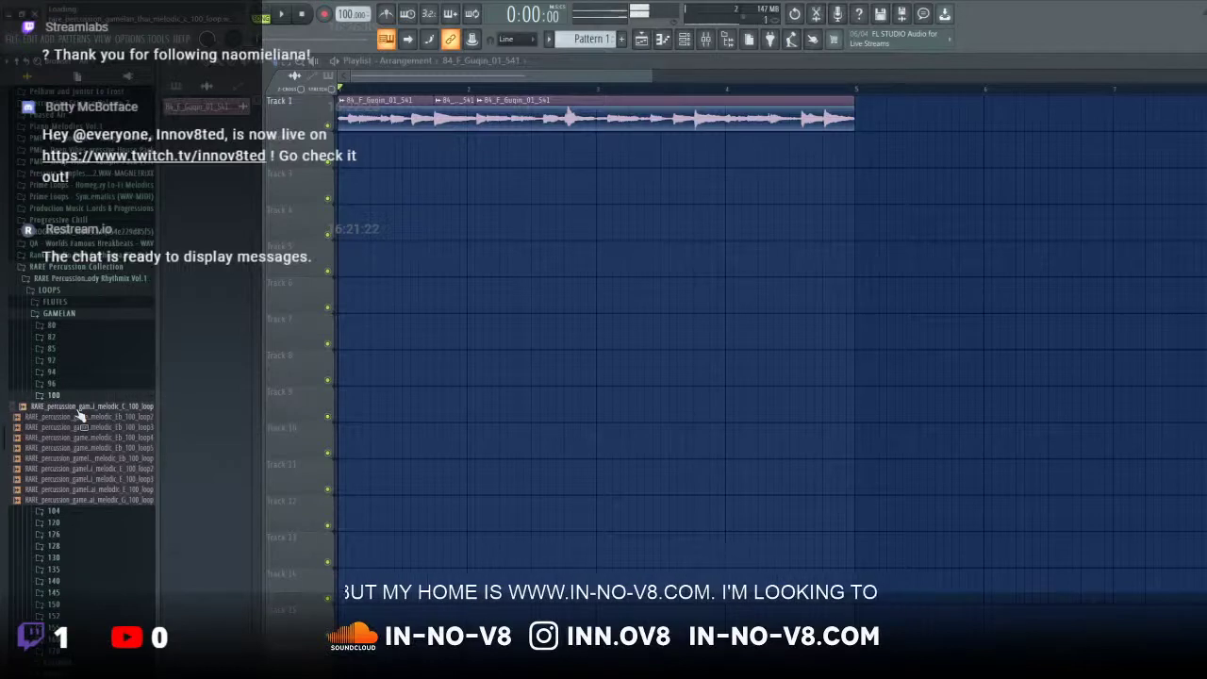
pyautogui.click(87, 418)
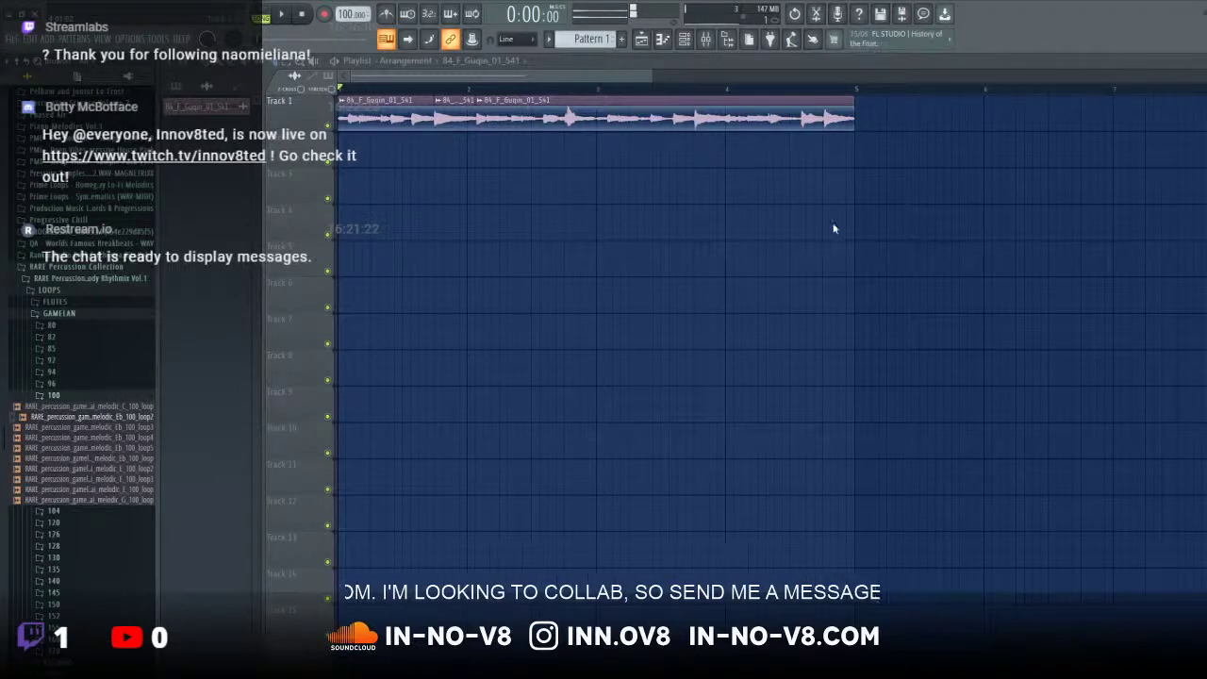
pyautogui.click(87, 479)
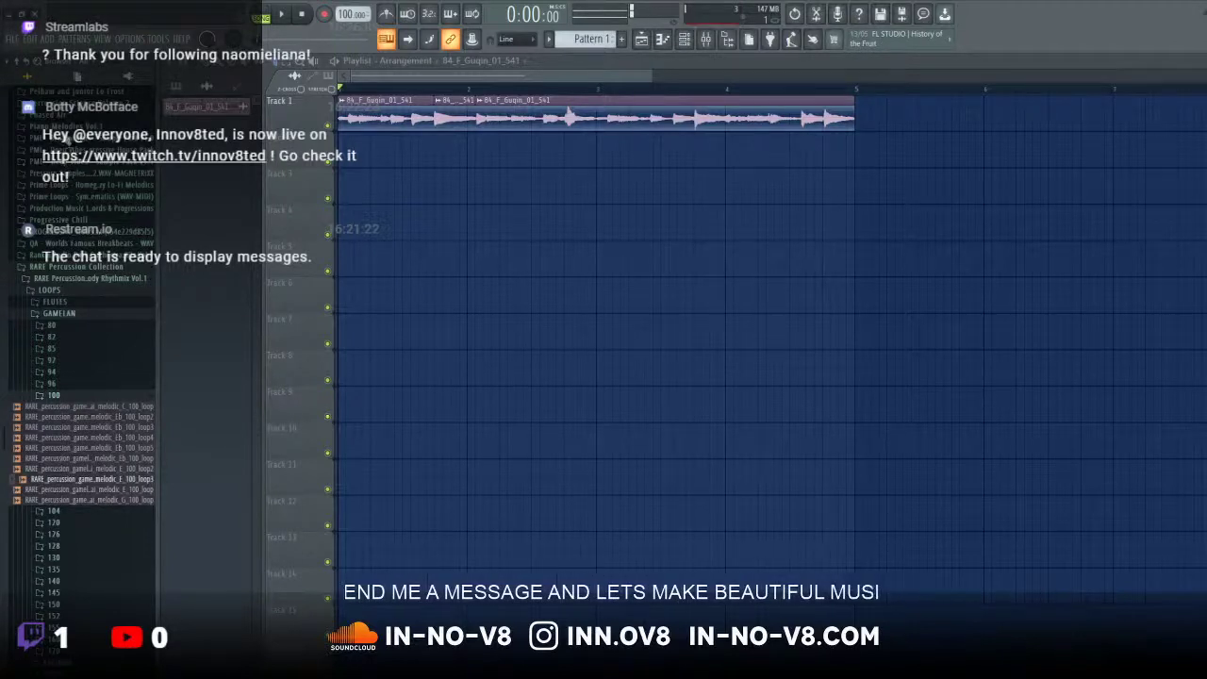
pyautogui.scroll(4, 68, 186)
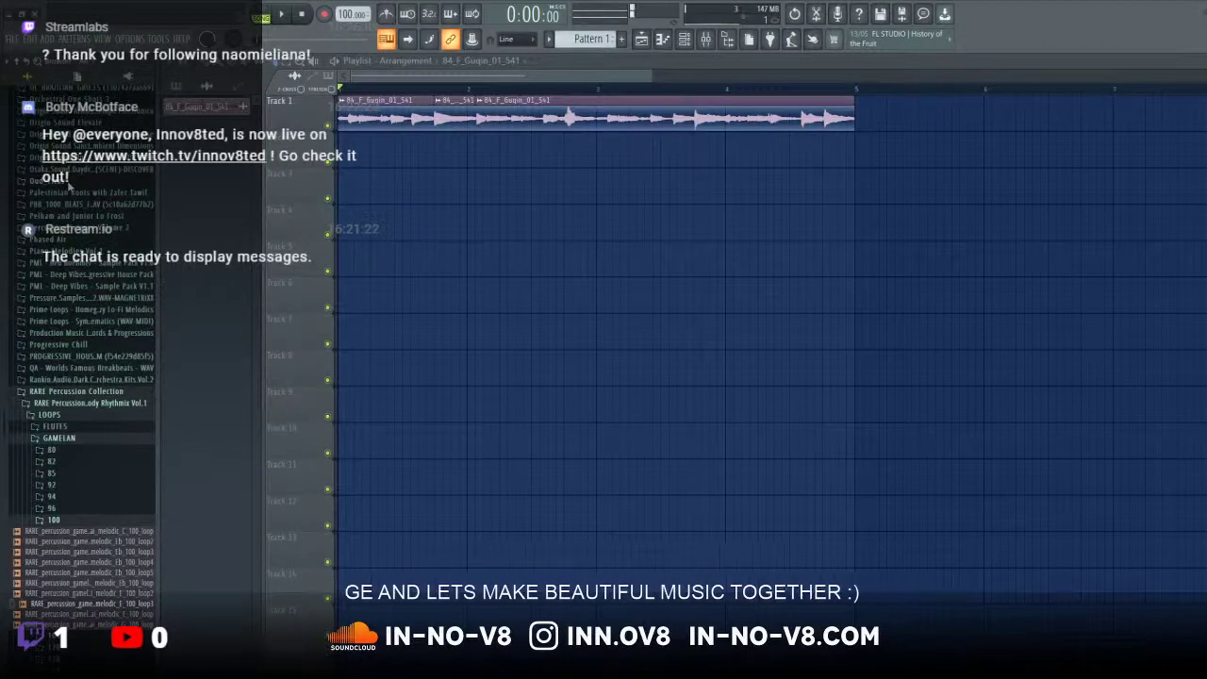
pyautogui.click(51, 417)
# Step: Audition Dhol loops such as Dhol Loop 05 and Dhol Loop 31 from the Percussion folder of Revealed India Vol. 1
pyautogui.scroll(-4, 68, 436)
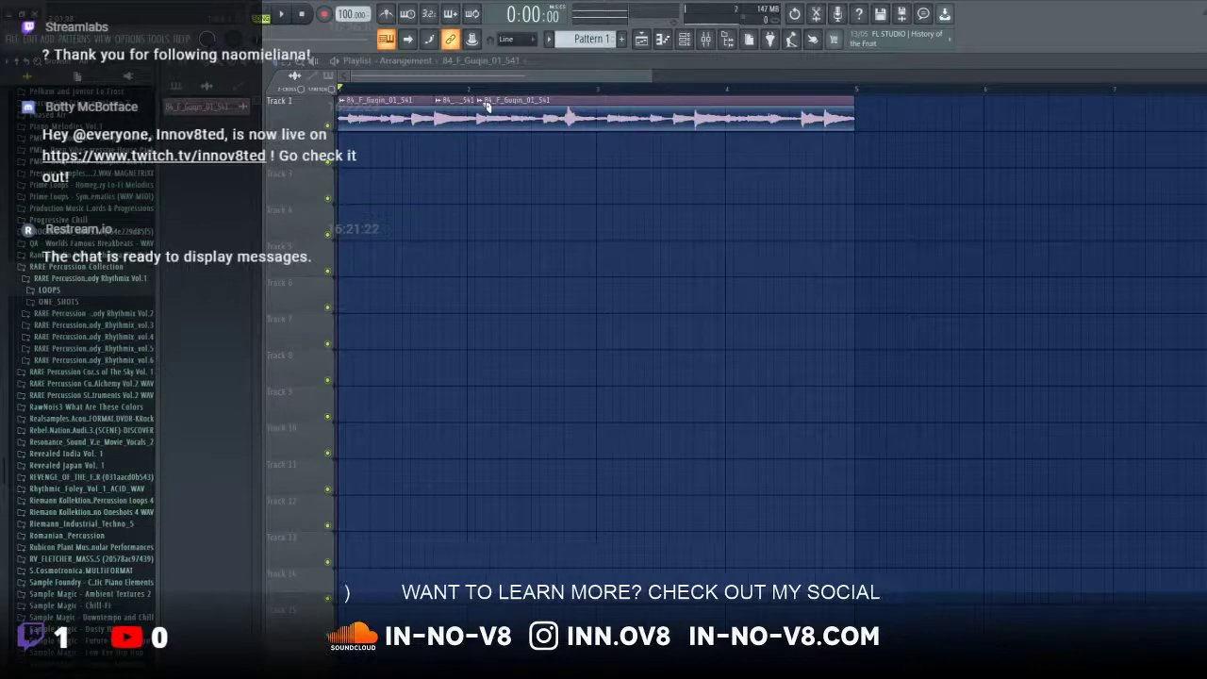
pyautogui.click(85, 454)
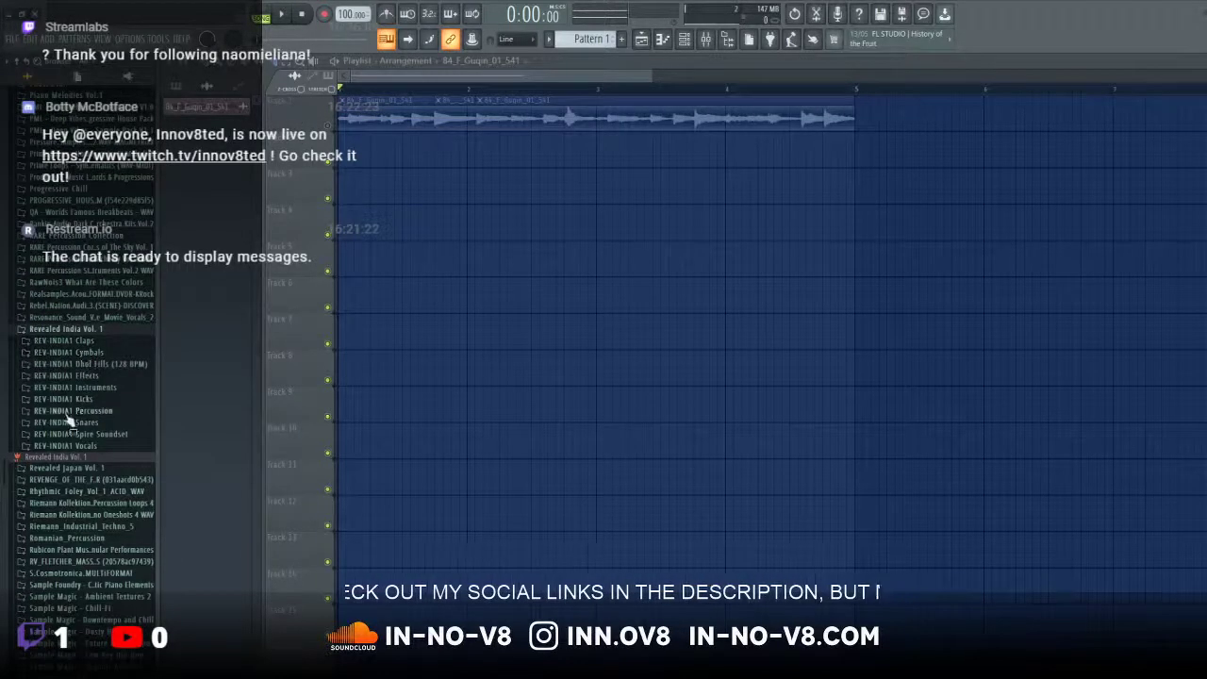
pyautogui.click(94, 412)
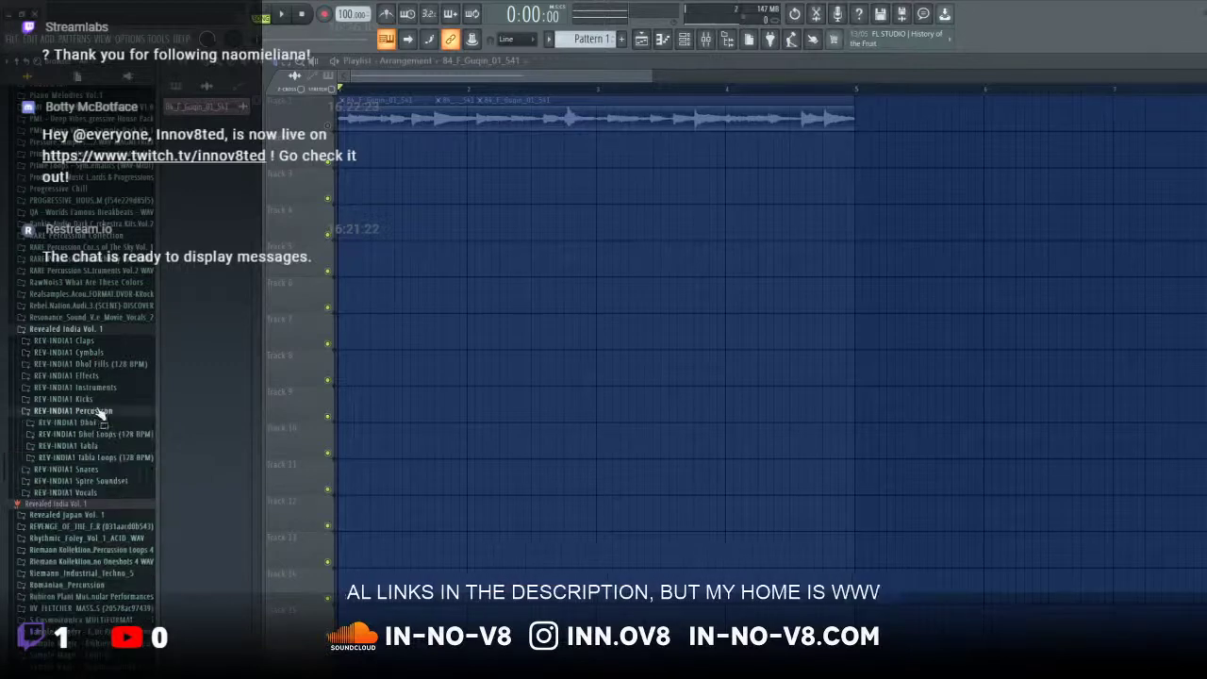
pyautogui.click(91, 373)
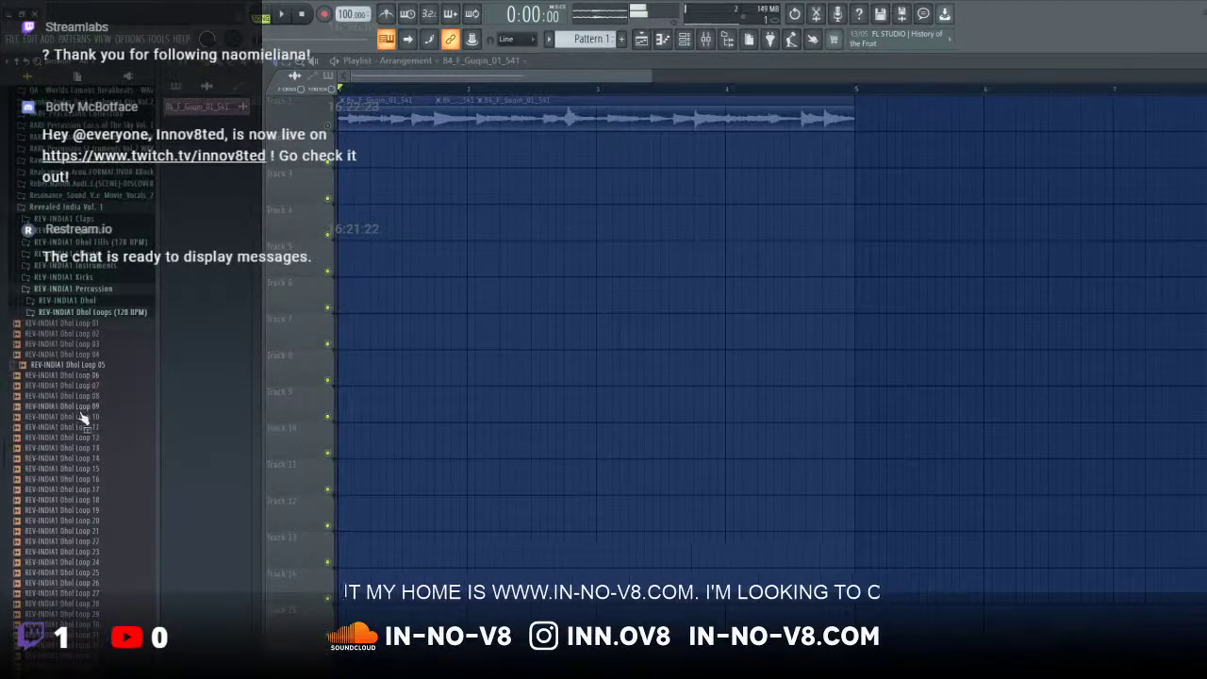
pyautogui.scroll(-5, 86, 467)
pyautogui.click(59, 388)
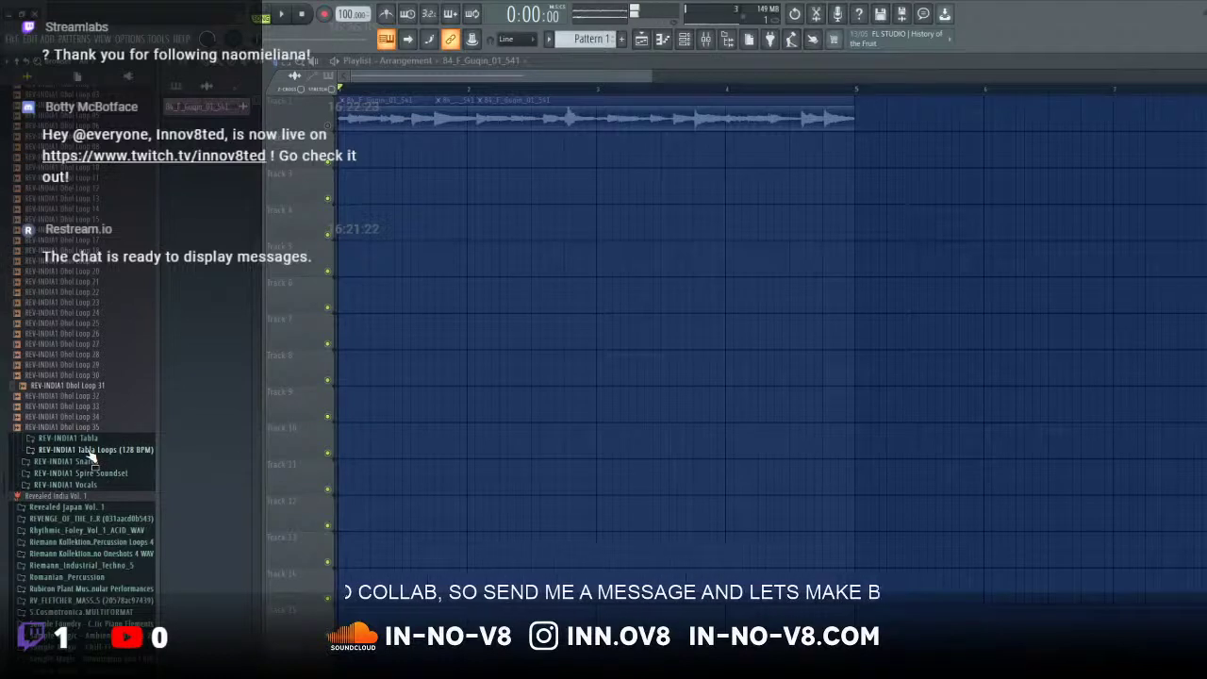
# Step: Open the REV-INDIA1 Tabla folder and audition one of its Tabla one-shots
pyautogui.scroll(-3, 91, 457)
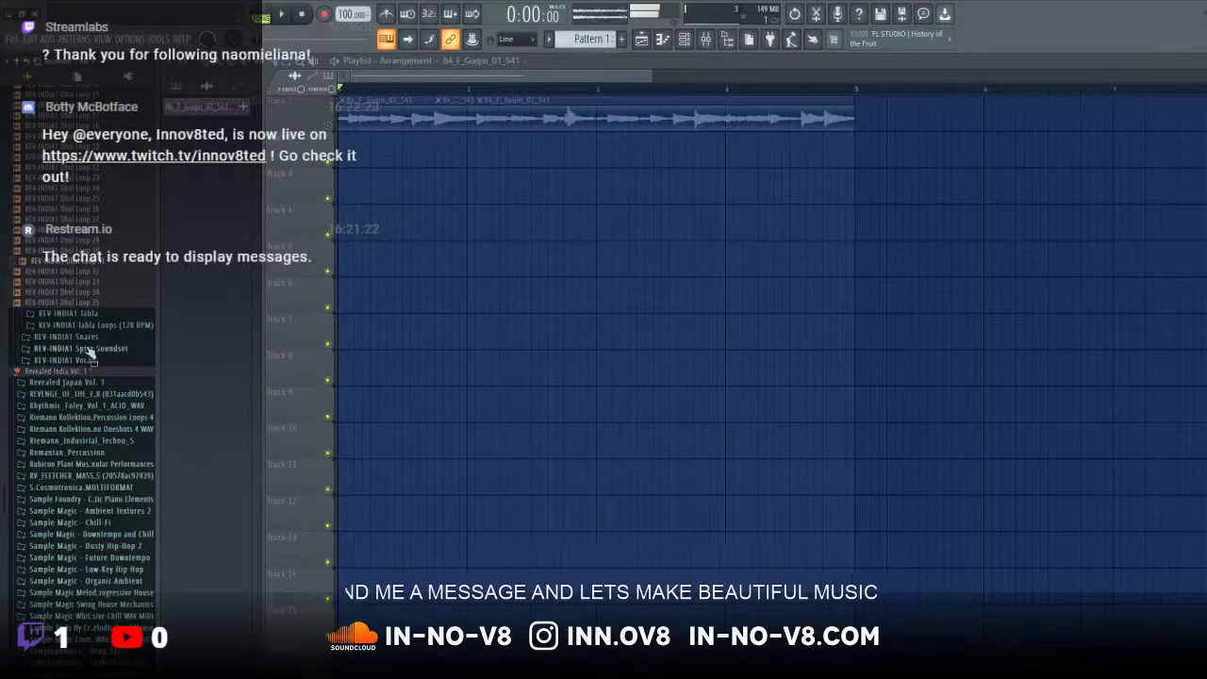
pyautogui.click(85, 314)
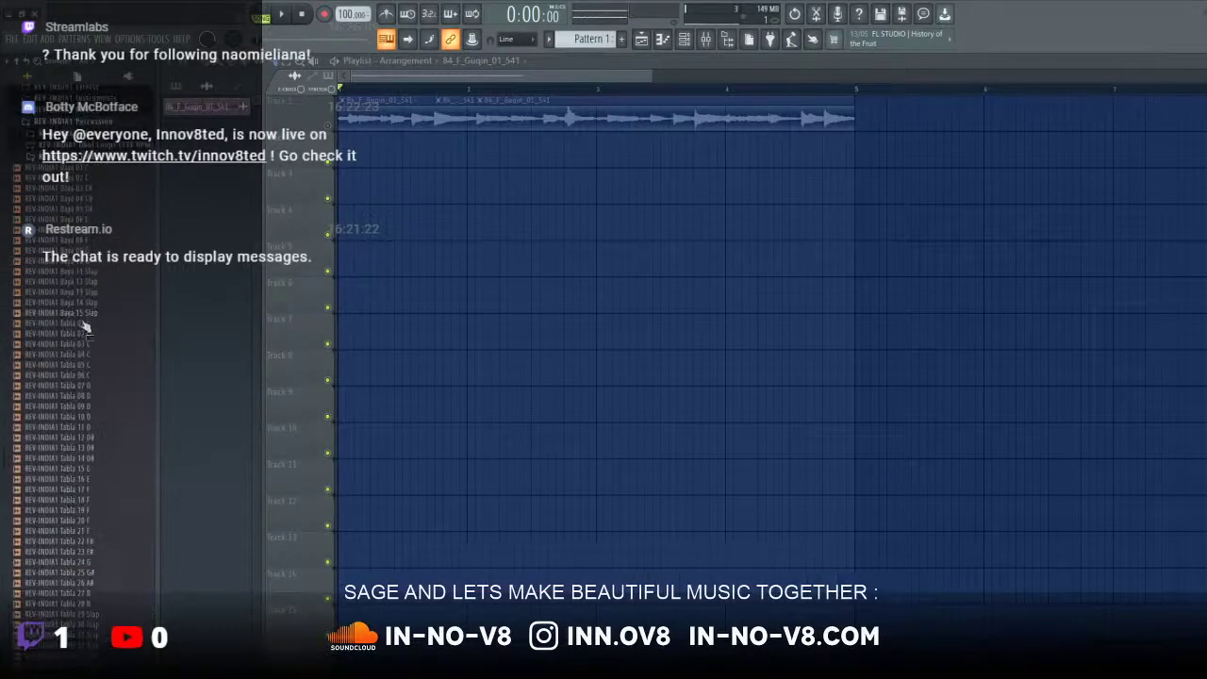
pyautogui.click(76, 376)
pyautogui.scroll(20, 71, 176)
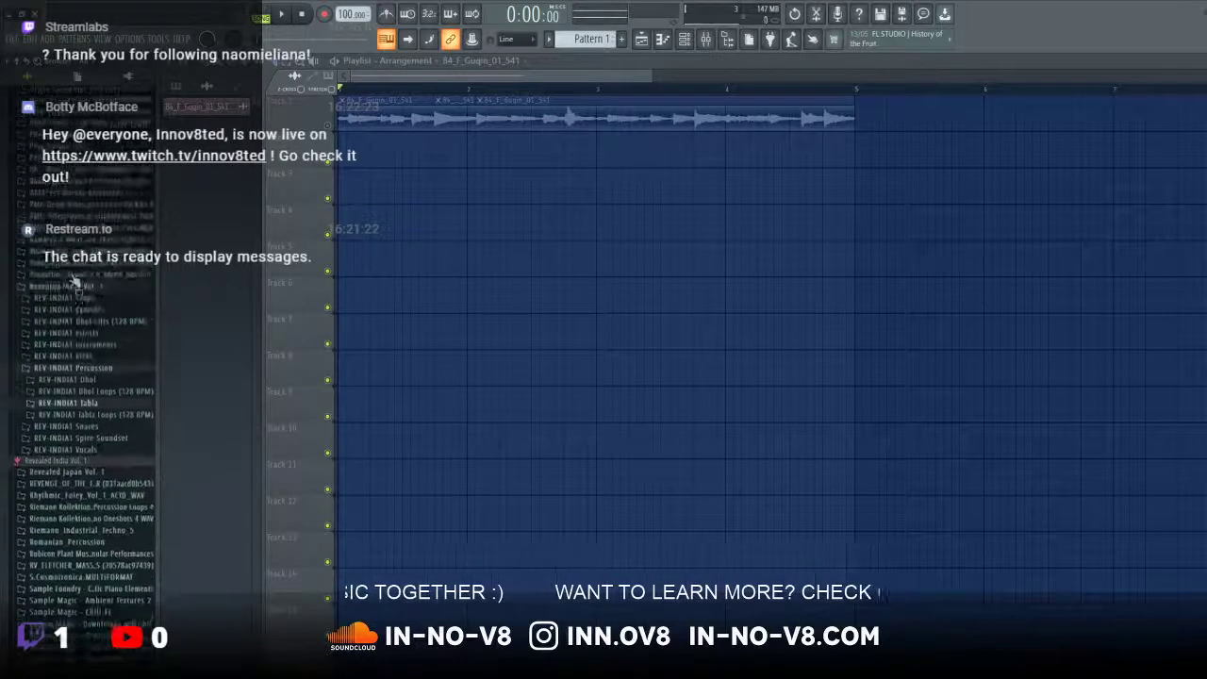
# Step: Find the Ghosthack Lo-Fi Hip Hop Volume 3 pack in the sample library and open its Drum Loops folder
pyautogui.scroll(8, 72, 281)
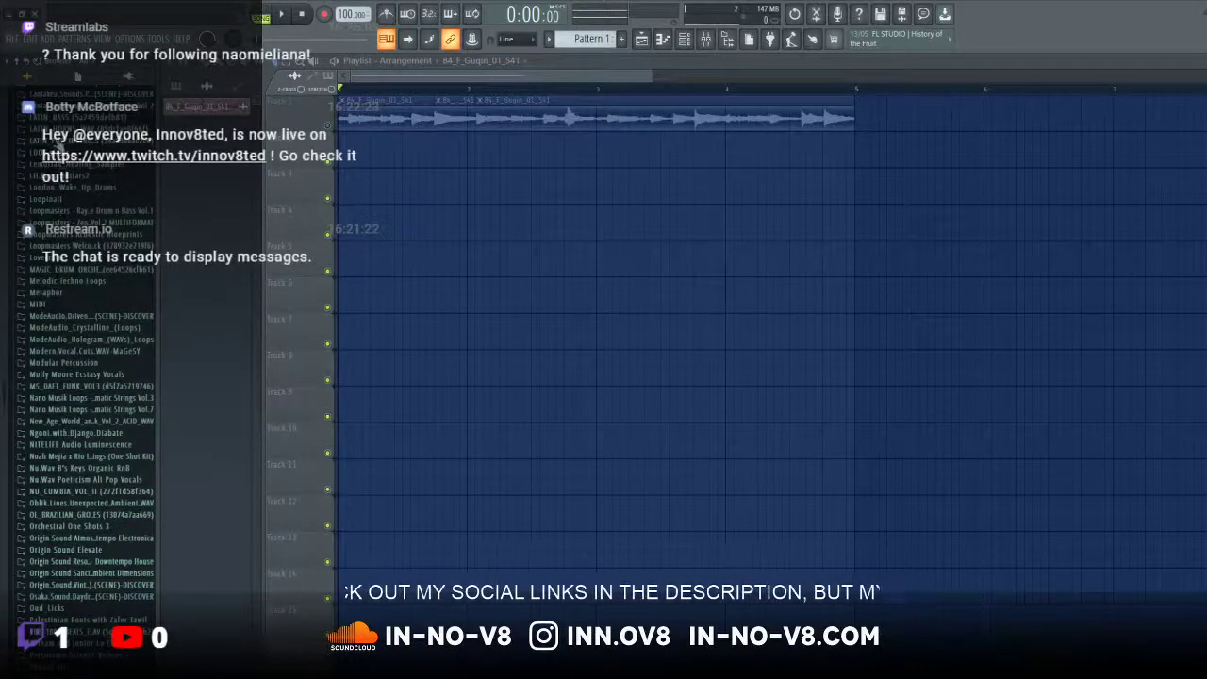
pyautogui.scroll(10, 94, 243)
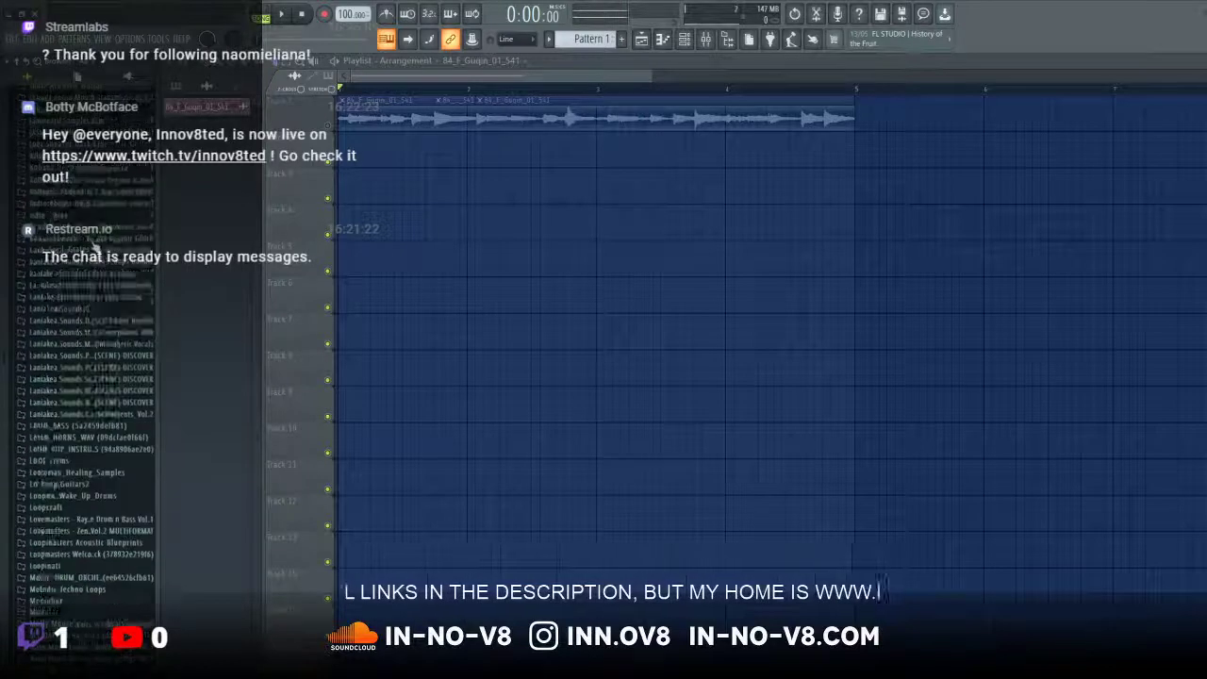
pyautogui.scroll(5, 103, 273)
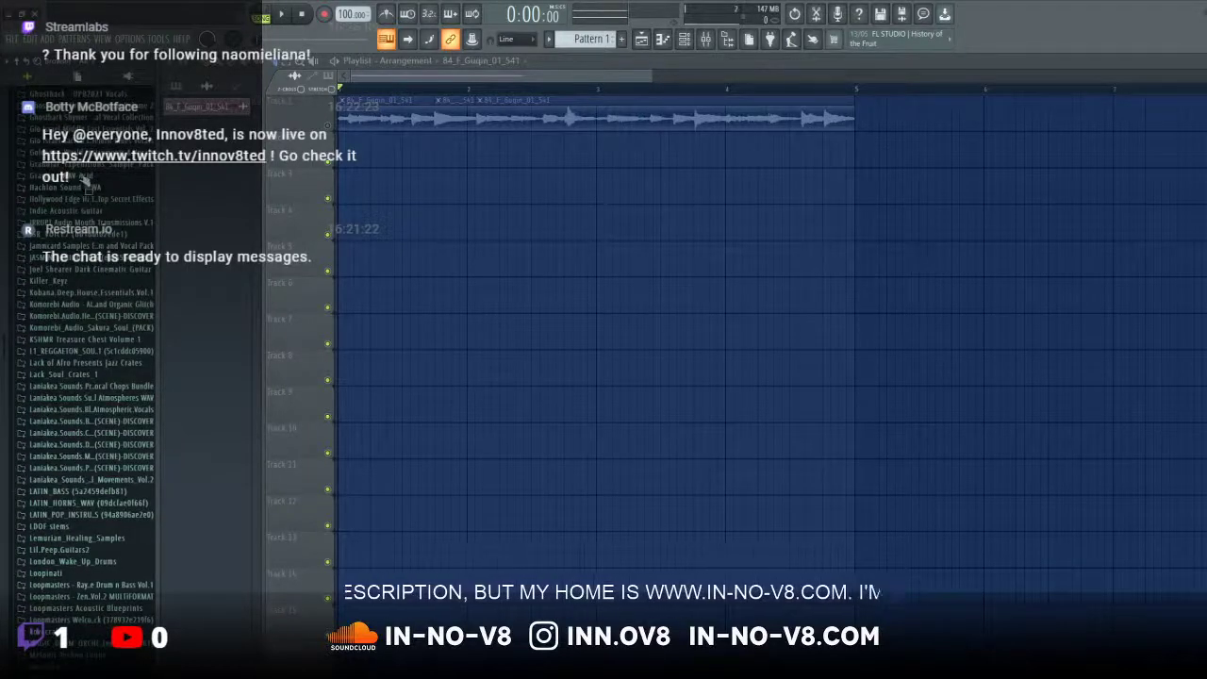
pyautogui.scroll(7, 87, 183)
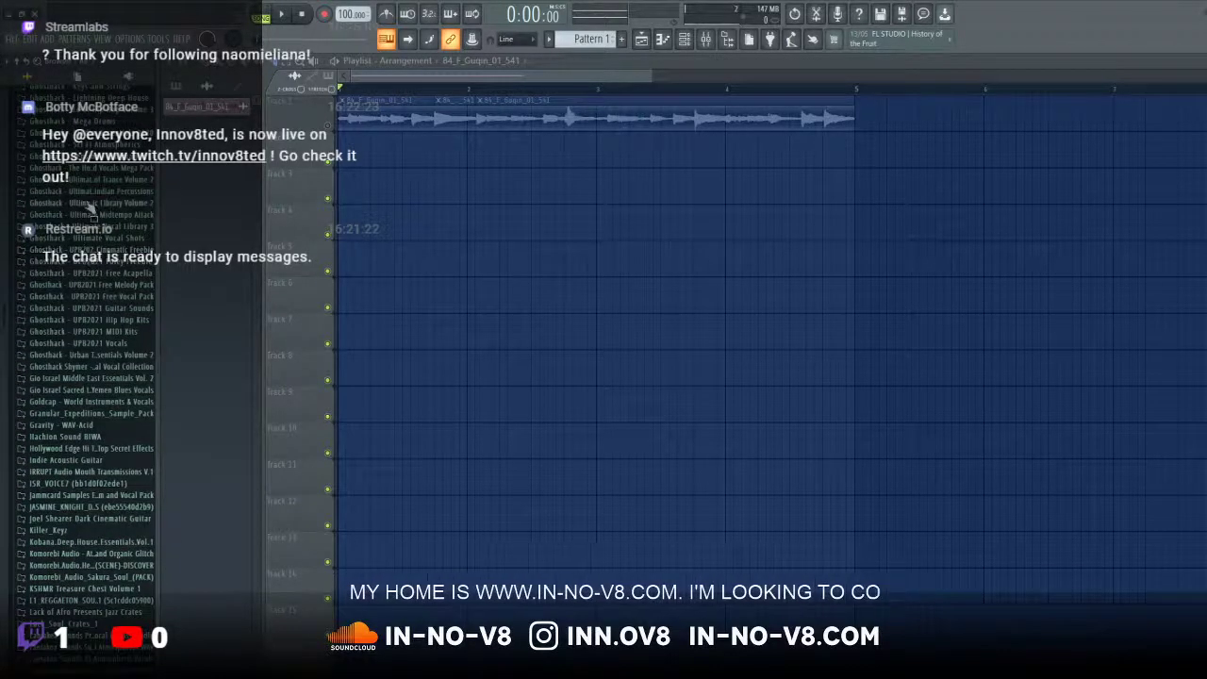
pyautogui.scroll(5, 90, 205)
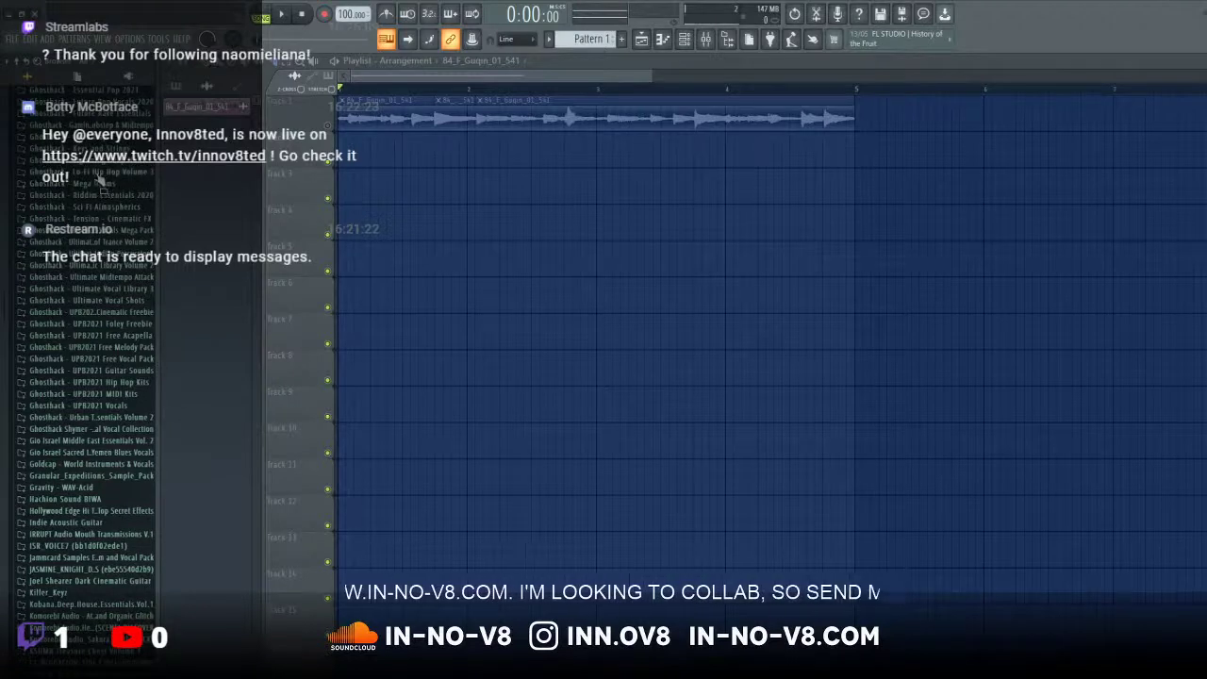
pyautogui.click(99, 178)
pyautogui.click(41, 188)
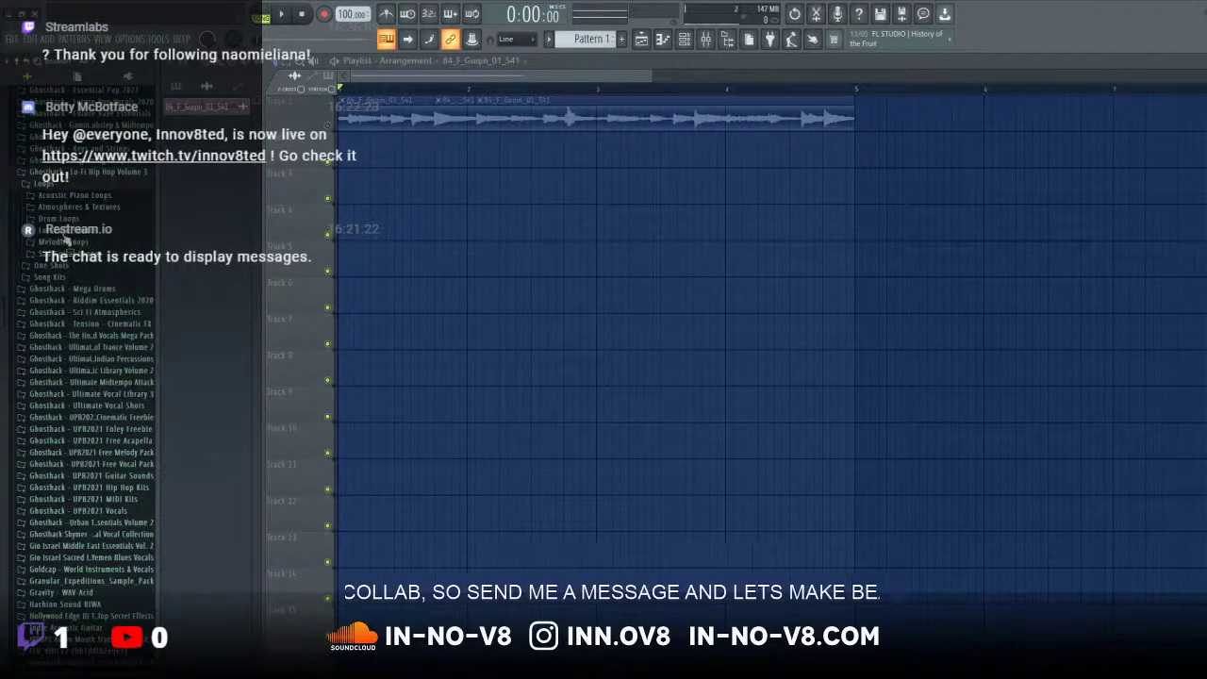
pyautogui.click(72, 232)
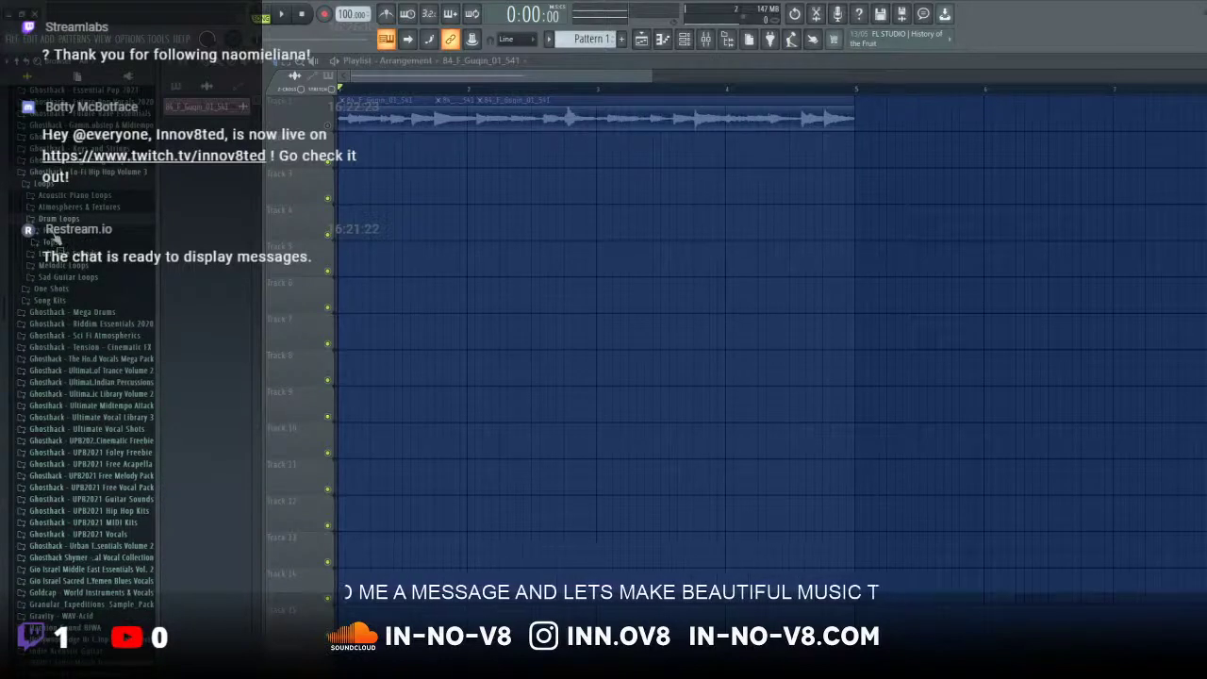
# Step: Audition full drum loops from the pack's Full folder, including Drum Loops Full_14_80bpm and Full_18_90bpm
pyautogui.click(55, 242)
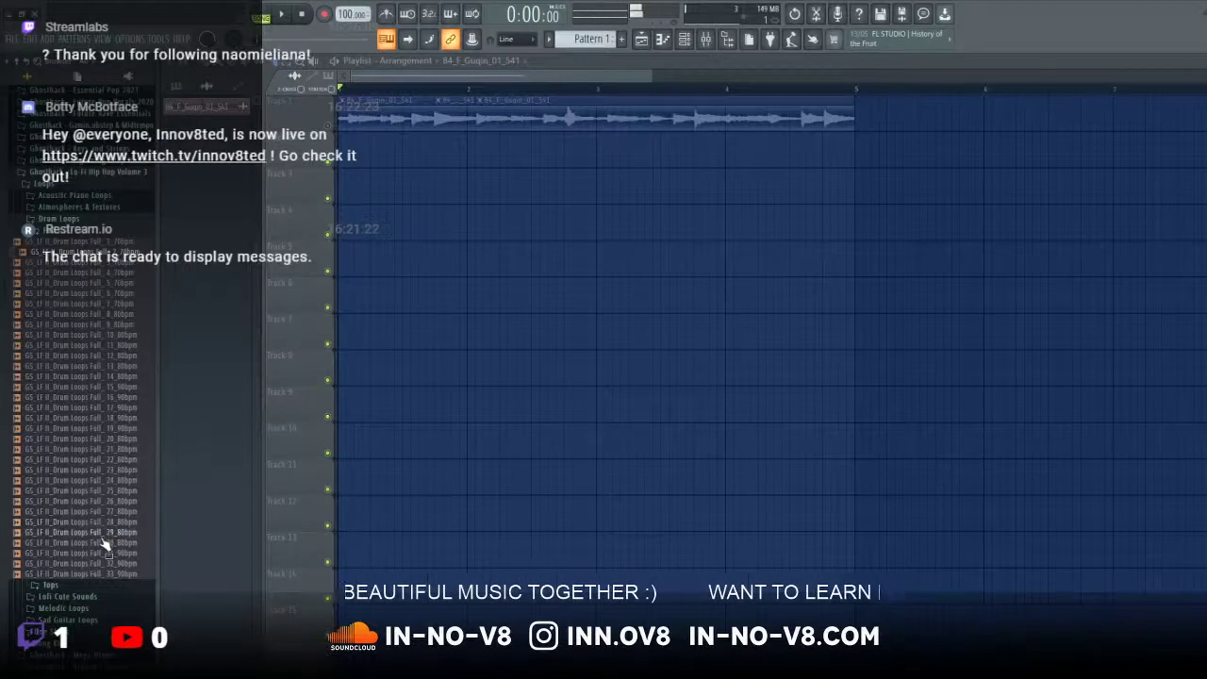
pyautogui.scroll(-3, 106, 566)
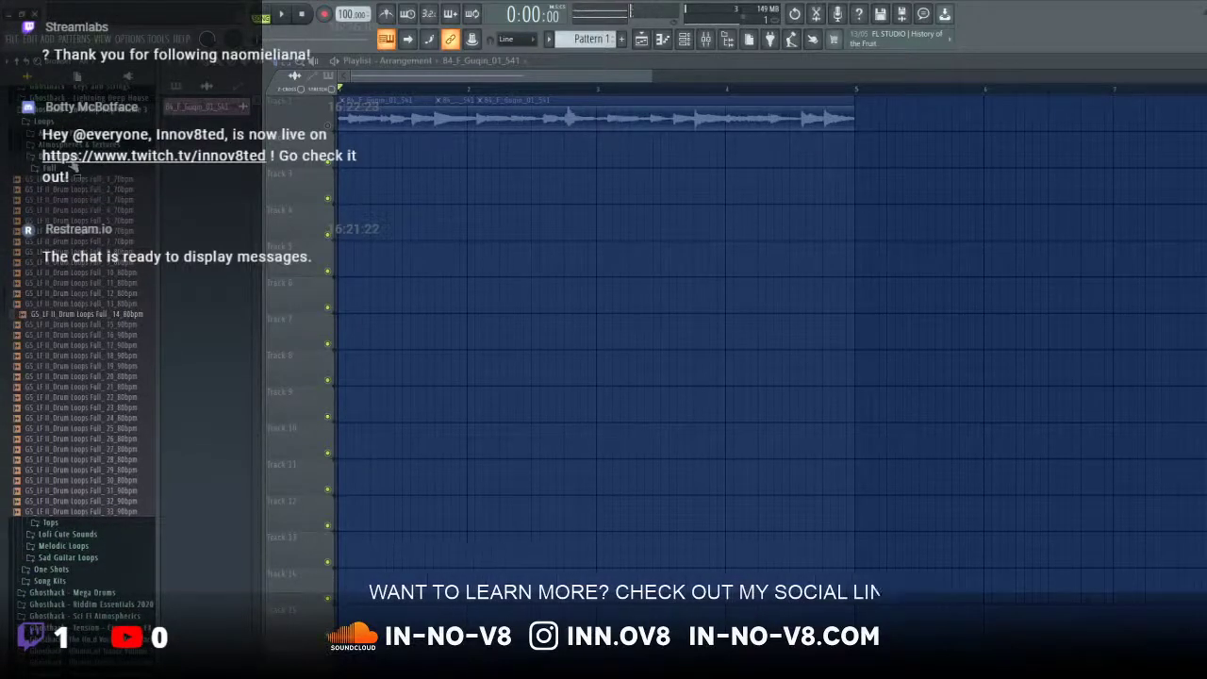
pyautogui.click(75, 356)
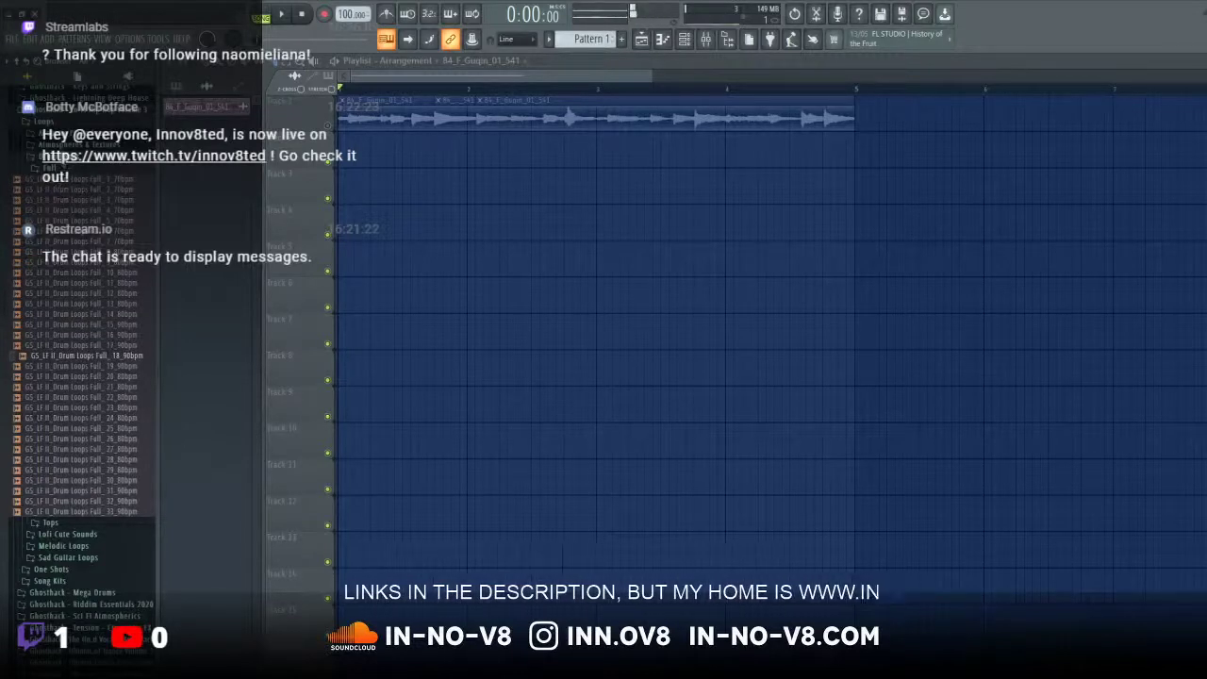
# Step: Open the pack's Acoustic Piano Loops folder and audition Melodic Loops_22_90bpm_A#maj and Melodic Loops_15_90bpm_Fm
pyautogui.click(76, 133)
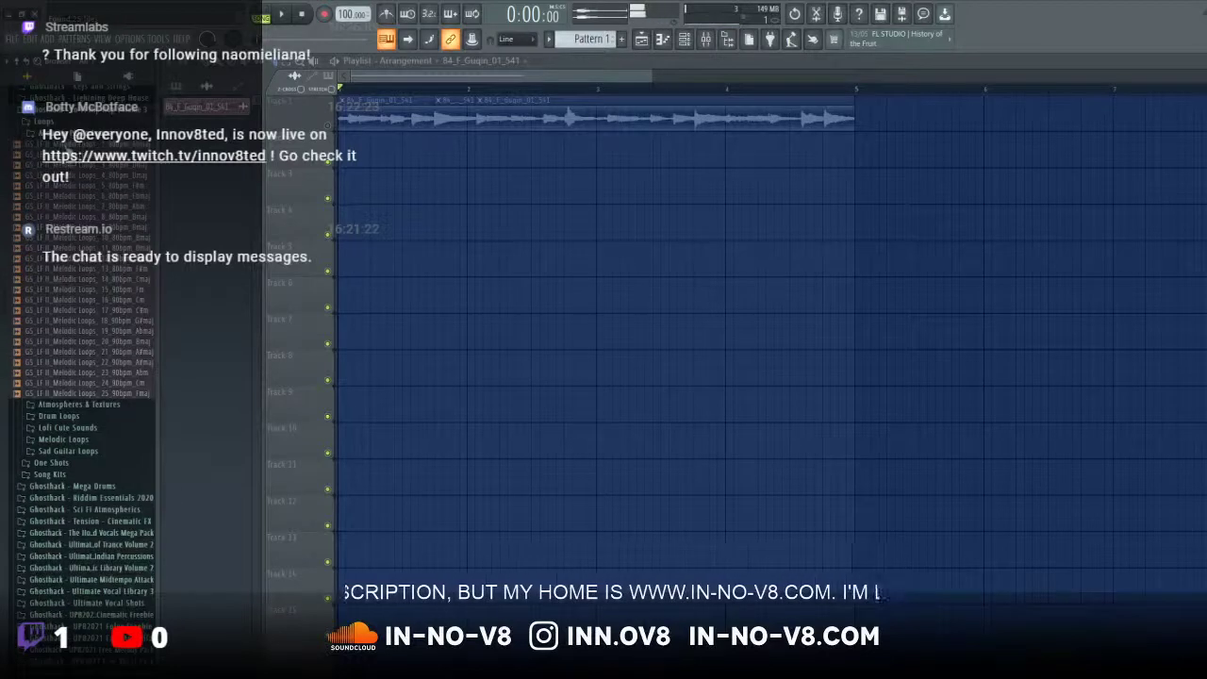
pyautogui.click(92, 364)
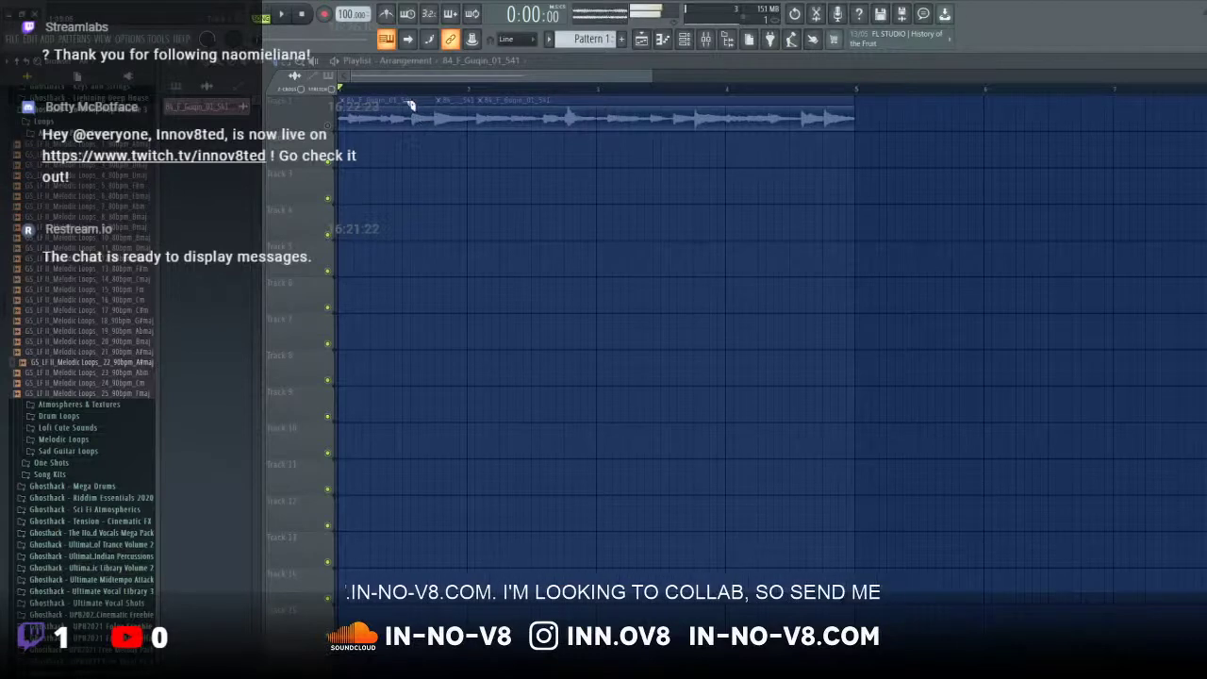
pyautogui.click(136, 290)
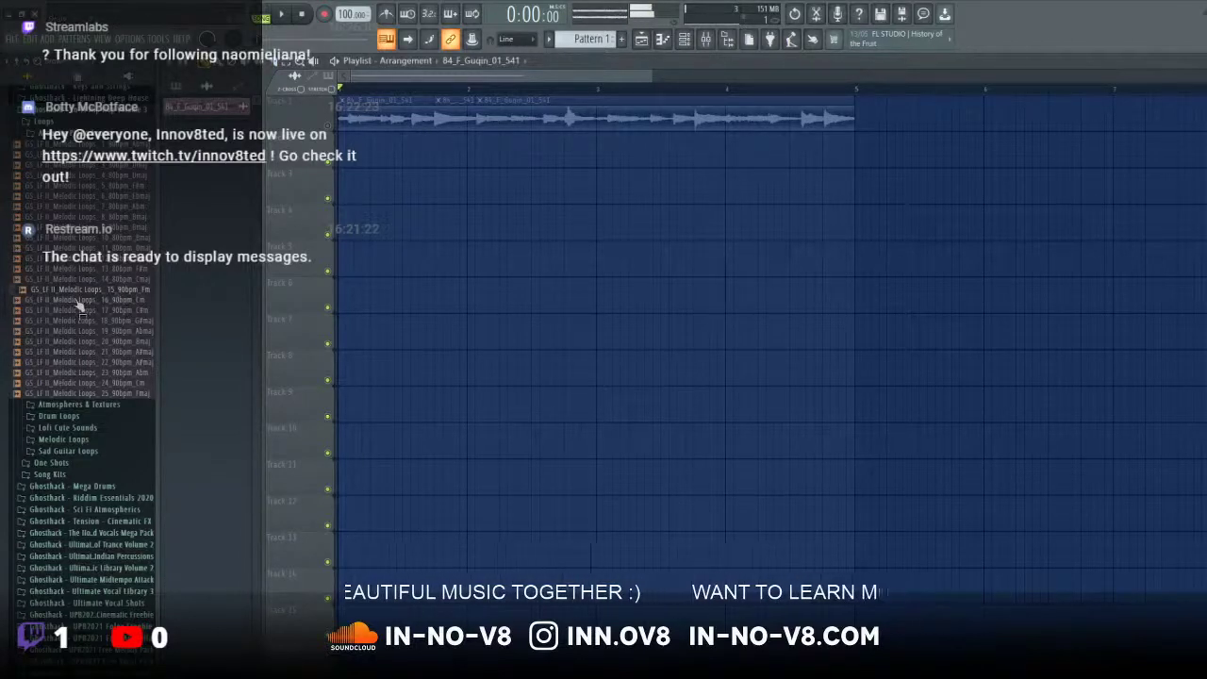
# Step: View the Guqin clip's channel settings, and place GS_LF II_Melodic Loops_15_90bpm_Fm at the start of playlist track 2
pyautogui.doubleClick(395, 111)
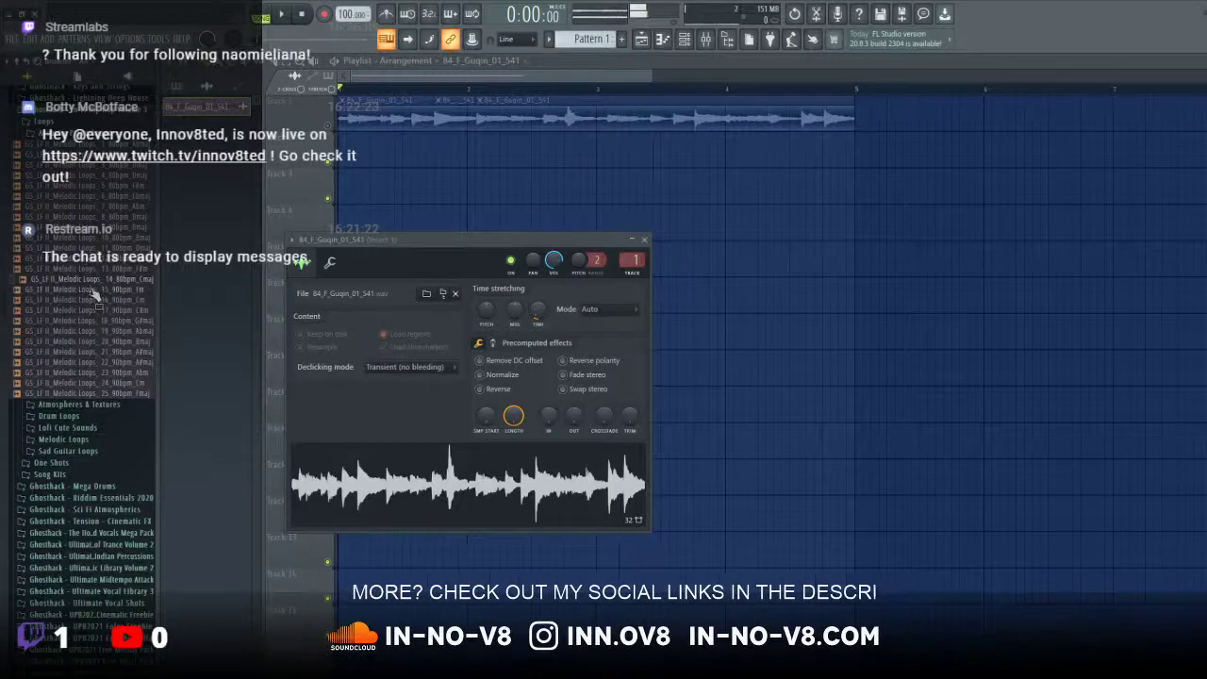
pyautogui.moveTo(90, 297); pyautogui.dragTo(347, 162)
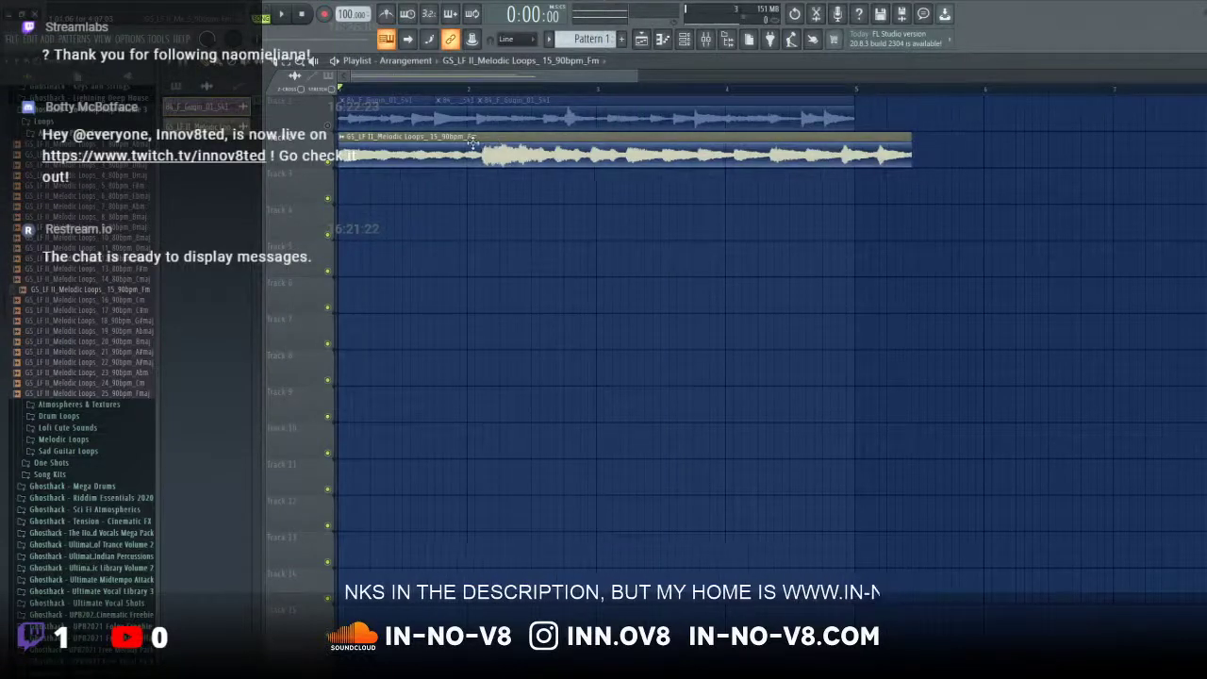
# Step: Set the detected tempo of the GS_LF II_Melodic Loops_15_90bpm_Fm clip on track 2 to 90 BPM, keeping the project tempo
pyautogui.click(341, 138)
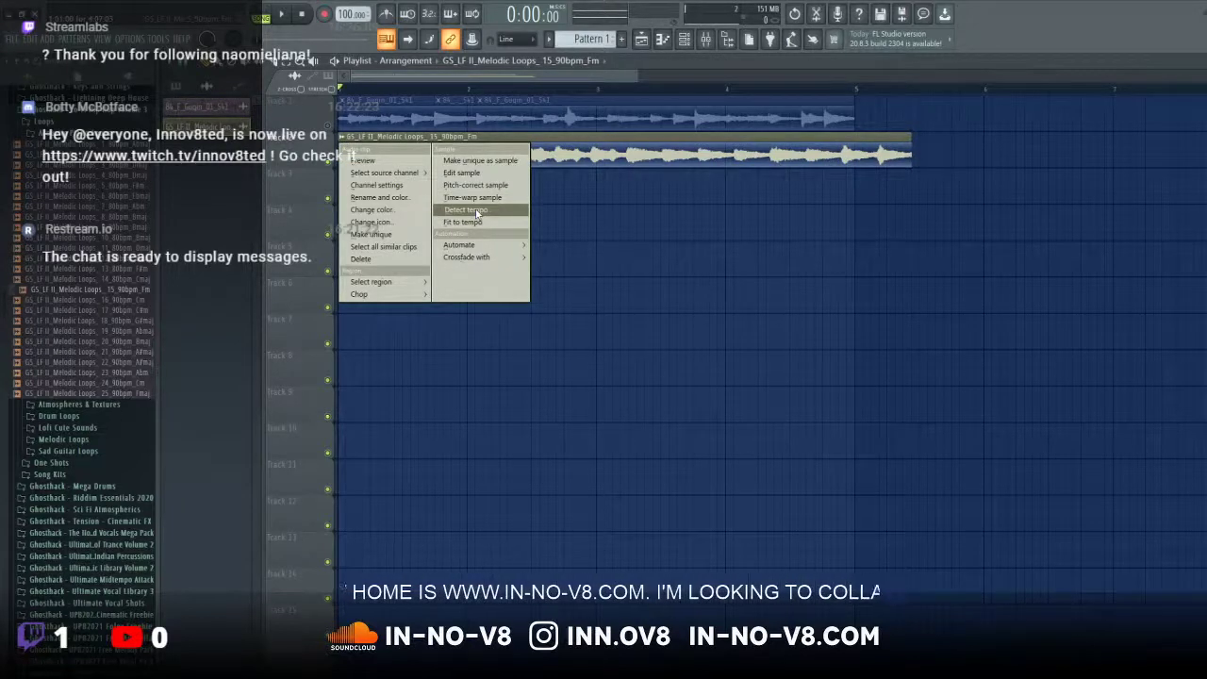
pyautogui.click(438, 138)
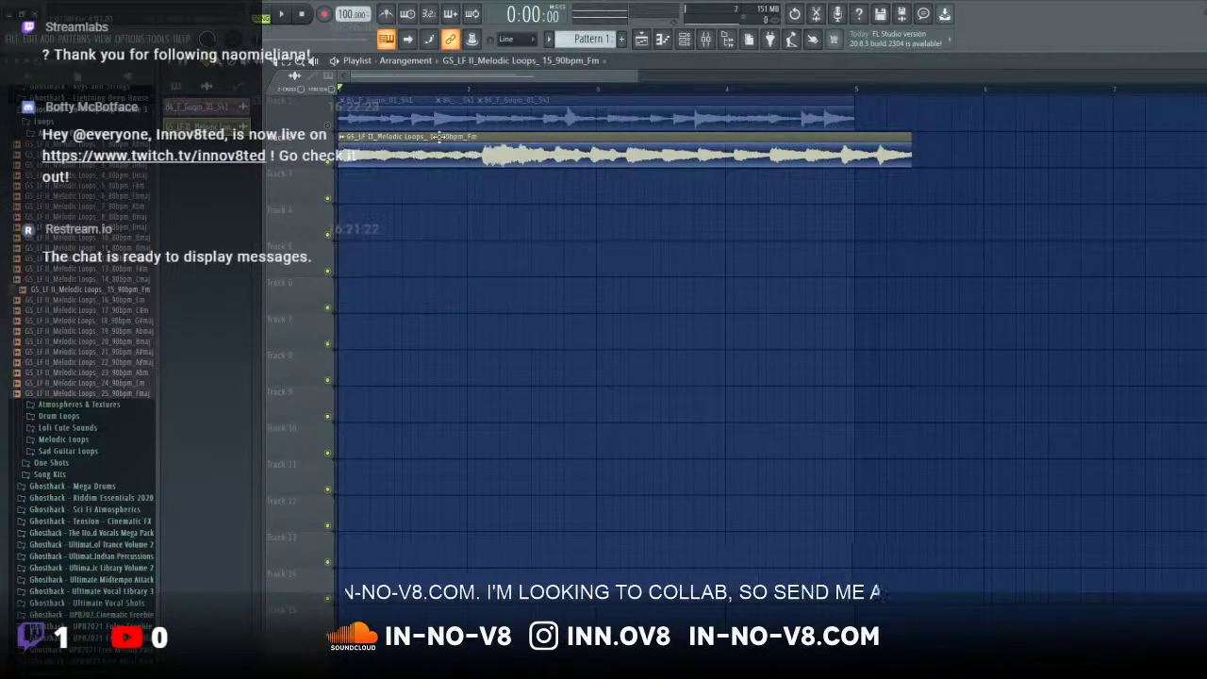
pyautogui.click(345, 141)
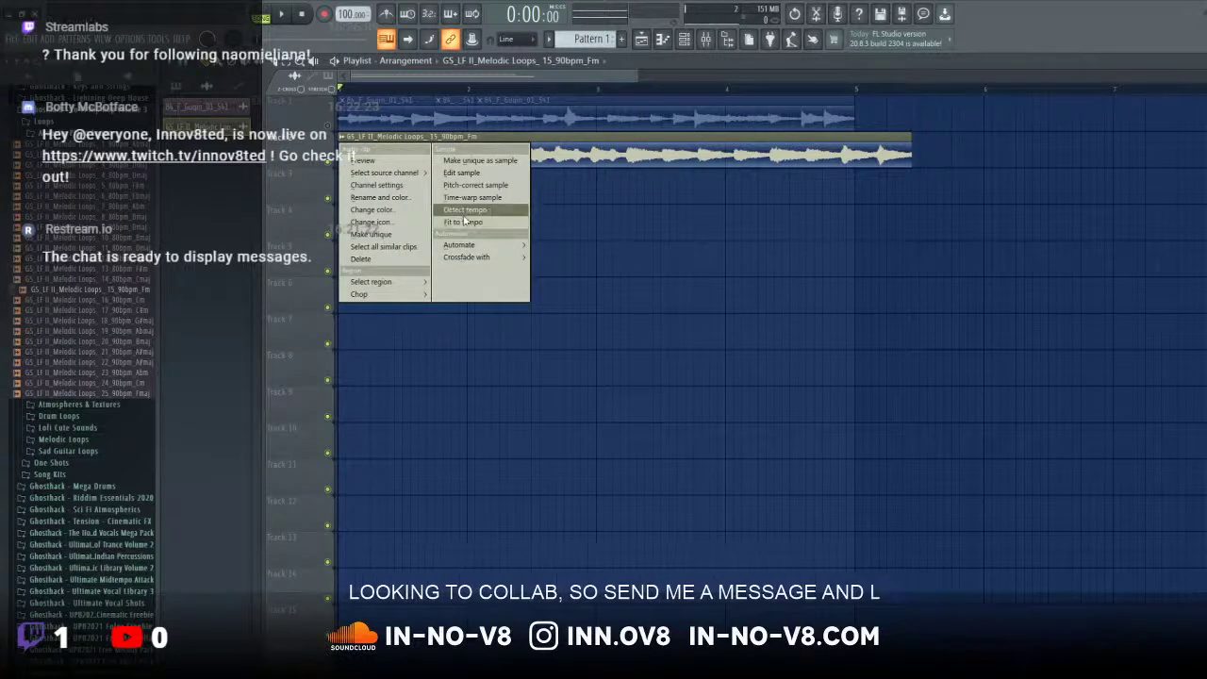
pyautogui.click(449, 223)
pyautogui.click(623, 480)
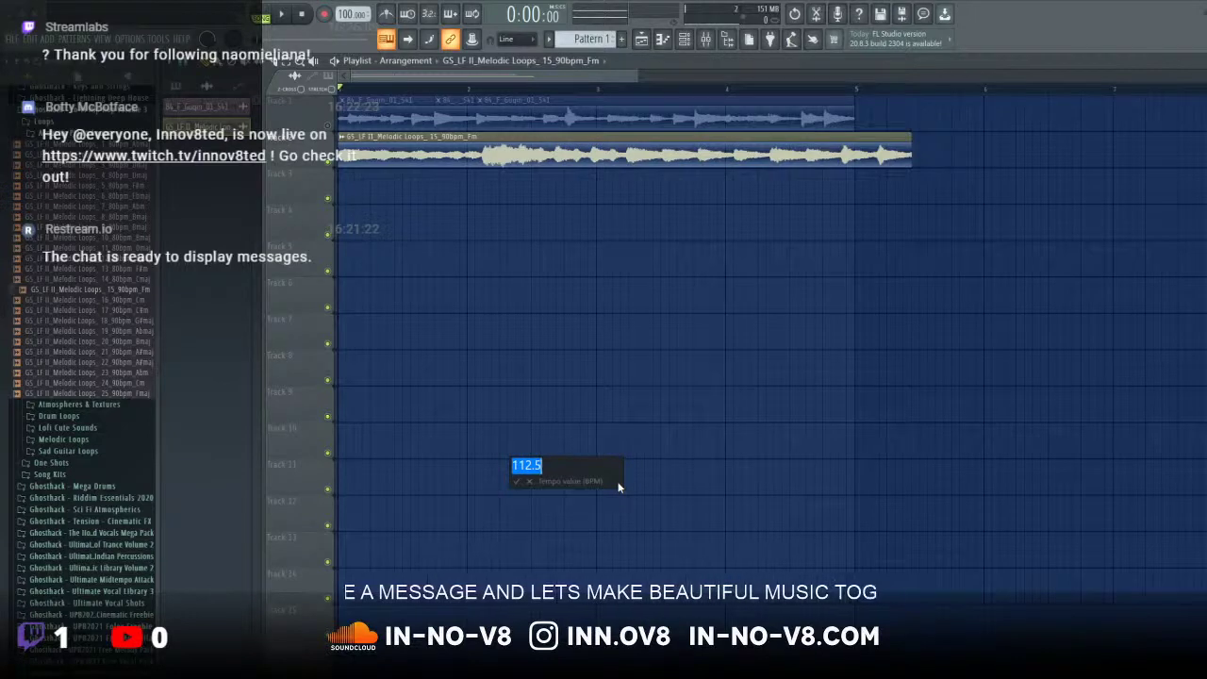
pyautogui.write('90')
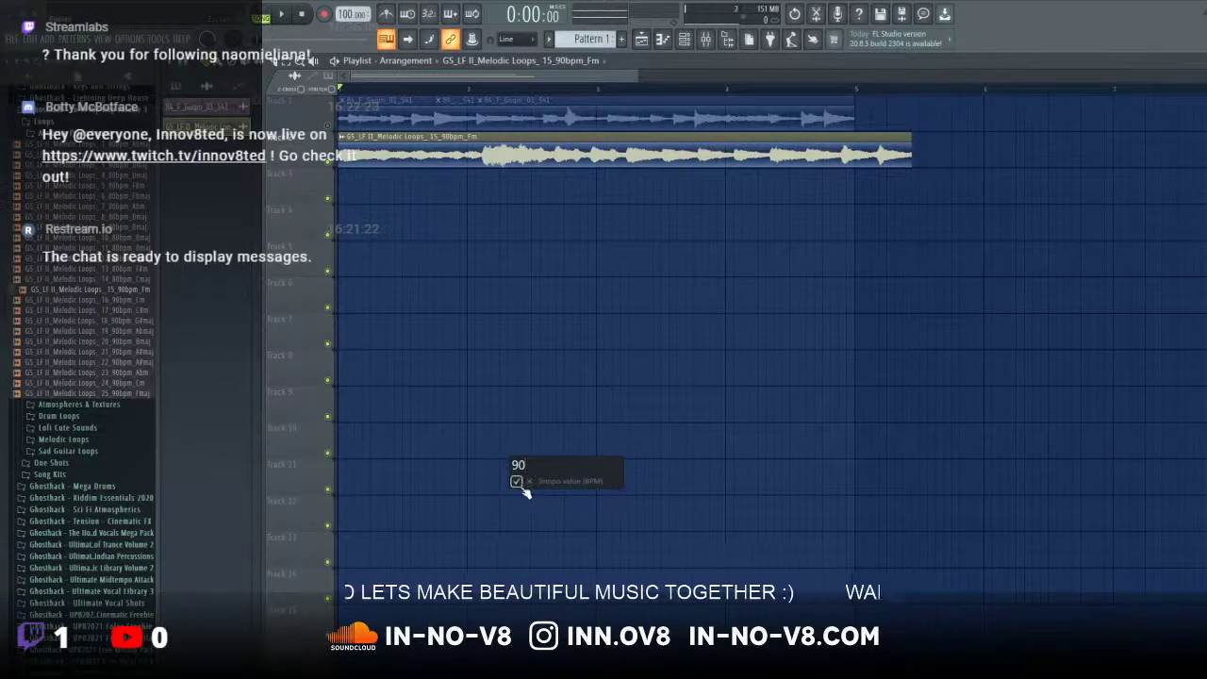
pyautogui.click(518, 483)
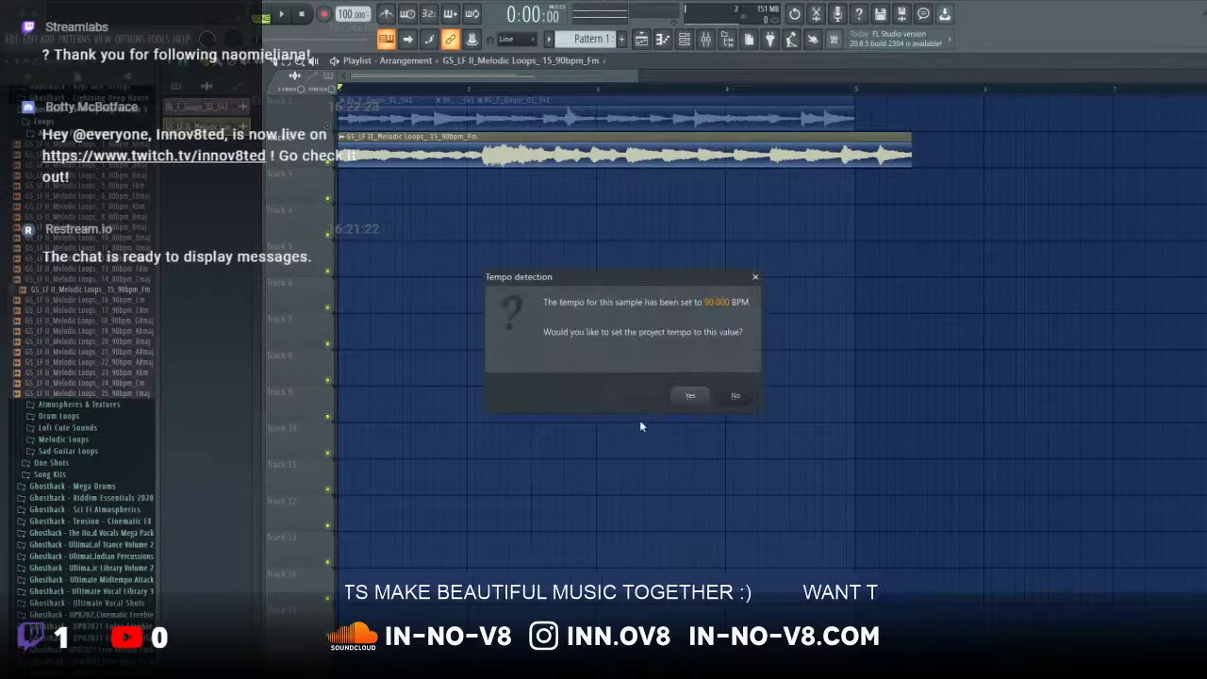
pyautogui.click(735, 397)
# Step: Fit the F minor piano clip on track 2 to the project tempo, entering 90 BPM as its source tempo
pyautogui.click(343, 139)
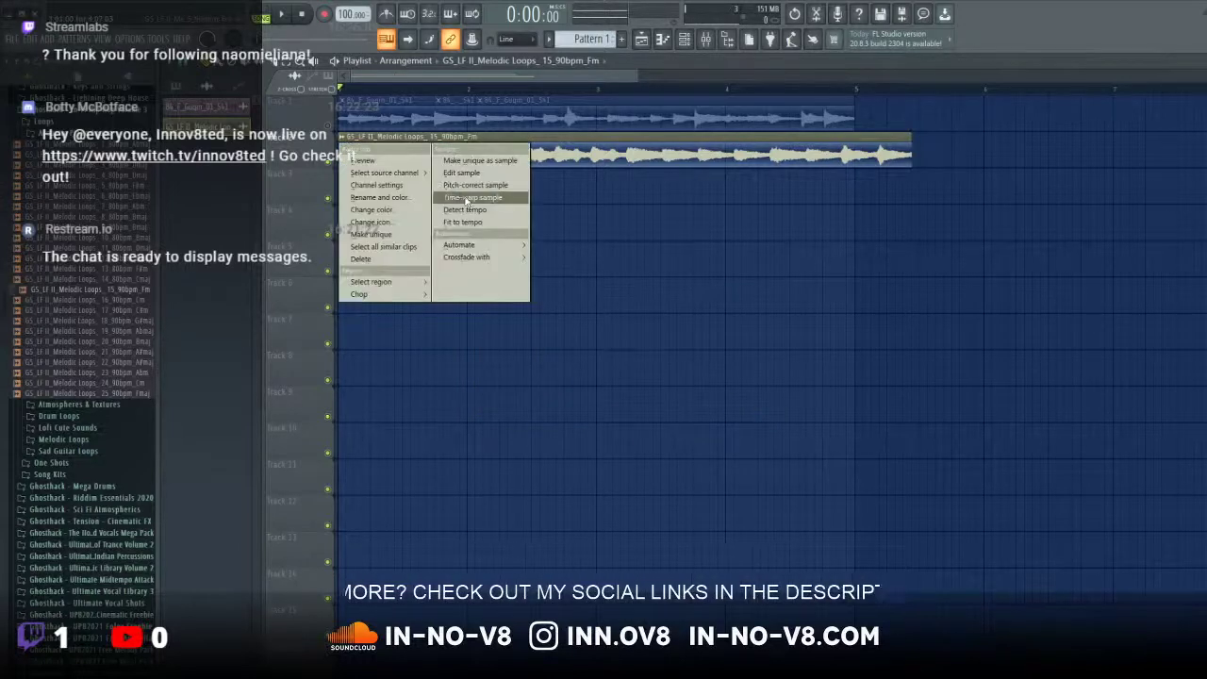
pyautogui.click(473, 217)
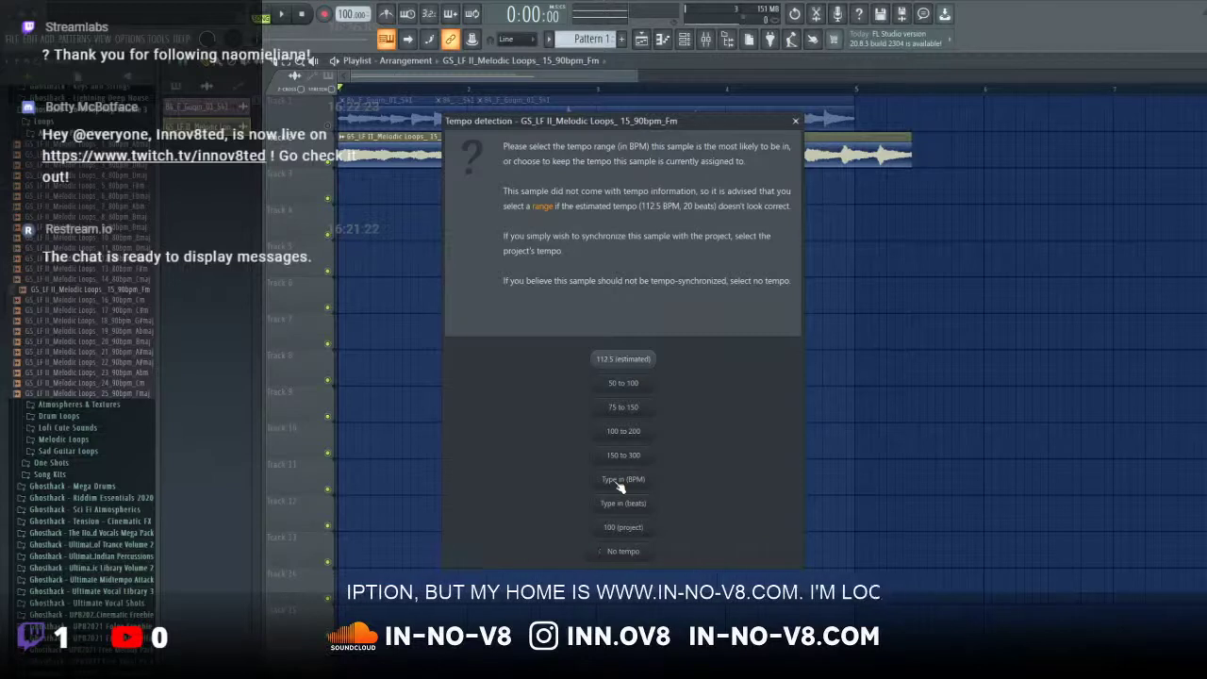
pyautogui.click(620, 483)
pyautogui.write('90')
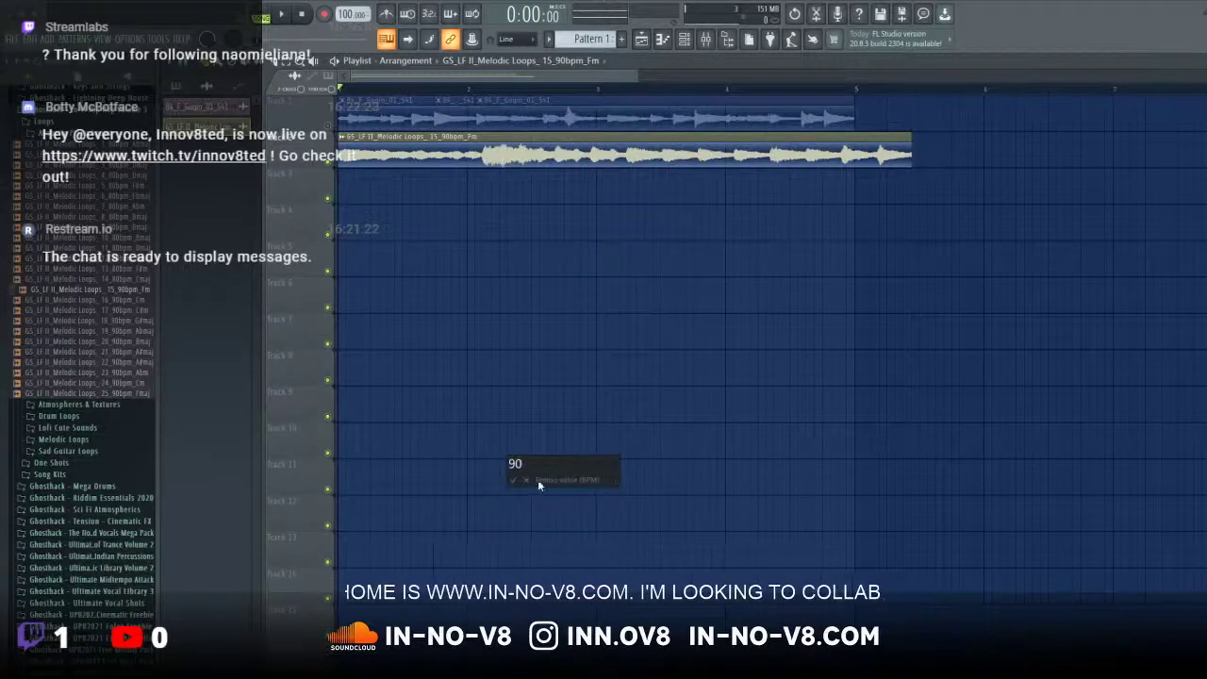
pyautogui.press('Return')
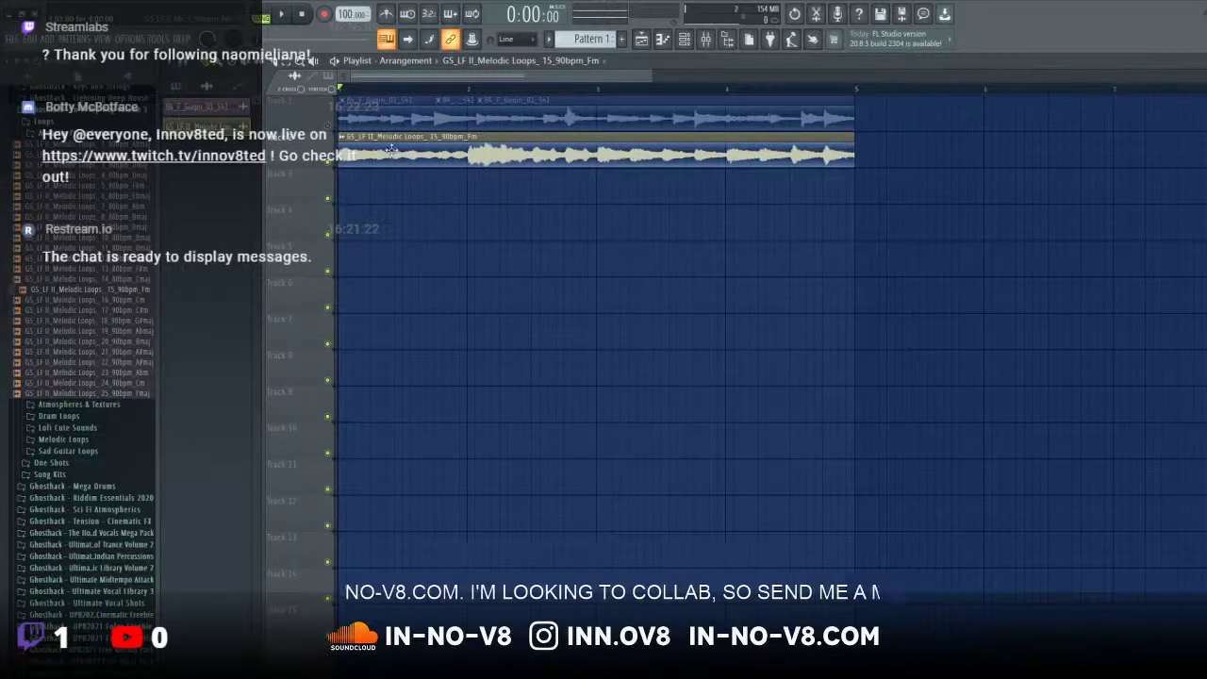
# Step: Play the Guqin and piano clips together from the start of the playlist, and show the Channel rack
pyautogui.click(281, 15)
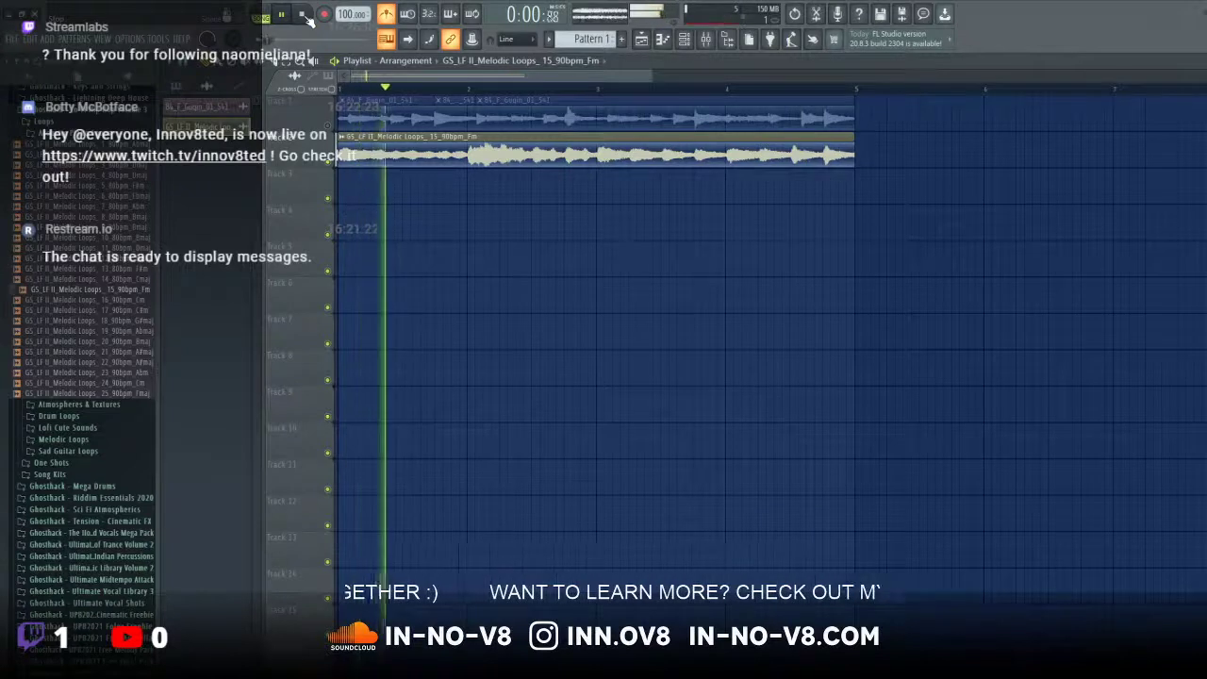
pyautogui.click(303, 14)
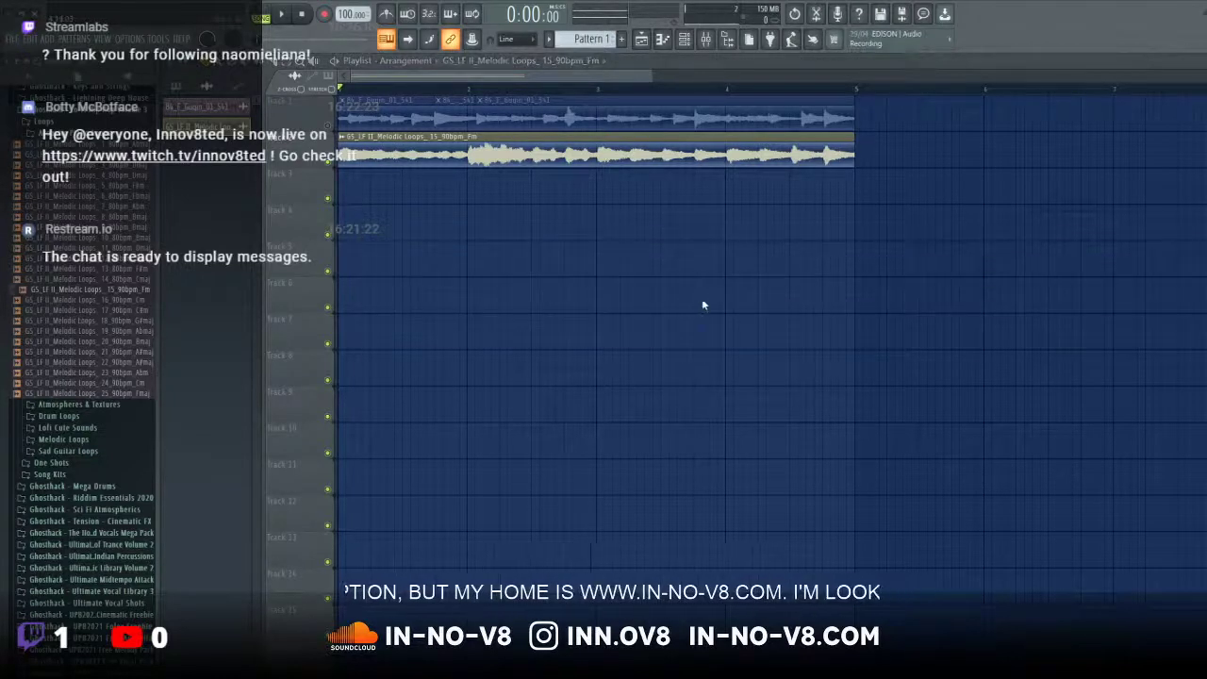
pyautogui.press('F6')
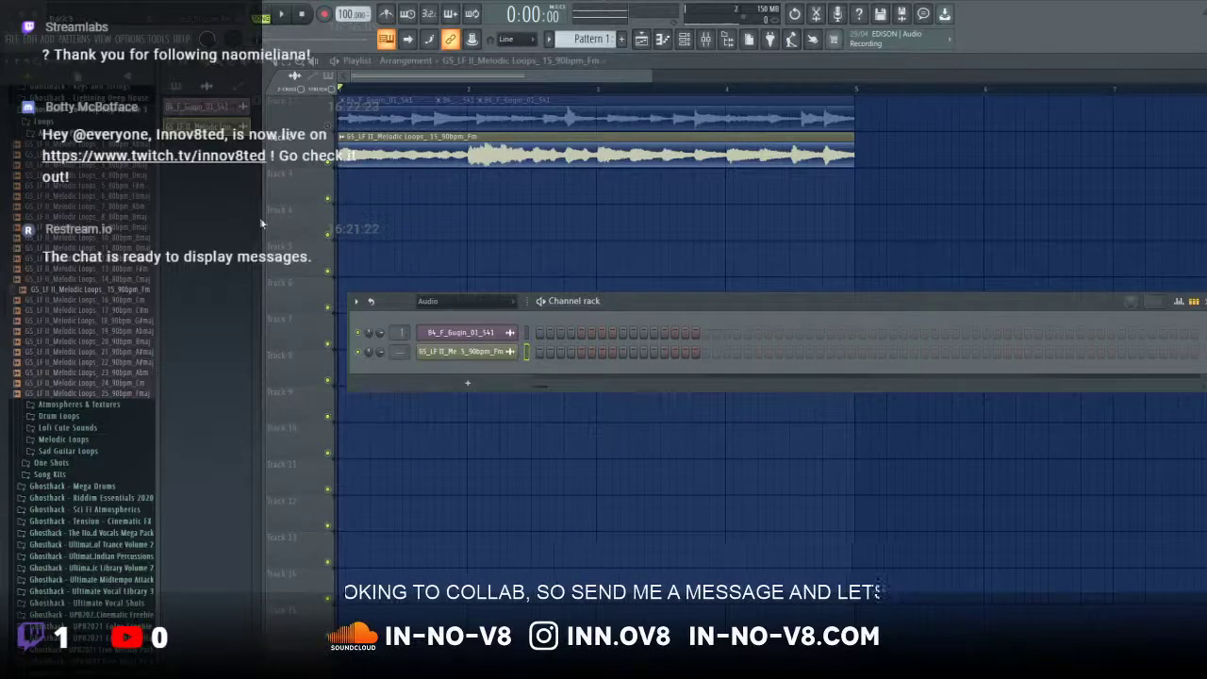
# Step: Search the sample browser for "Fm" and look through the browser tree for matching samples
pyautogui.scroll(-6, 68, 283)
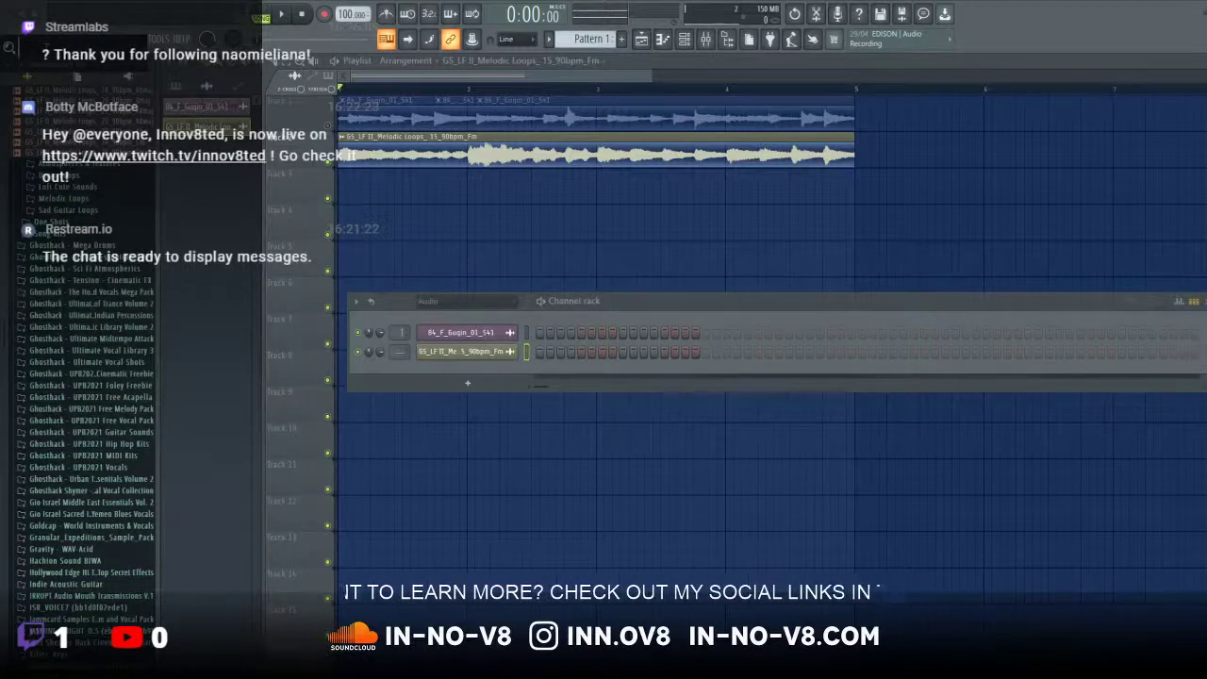
pyautogui.write('fM')
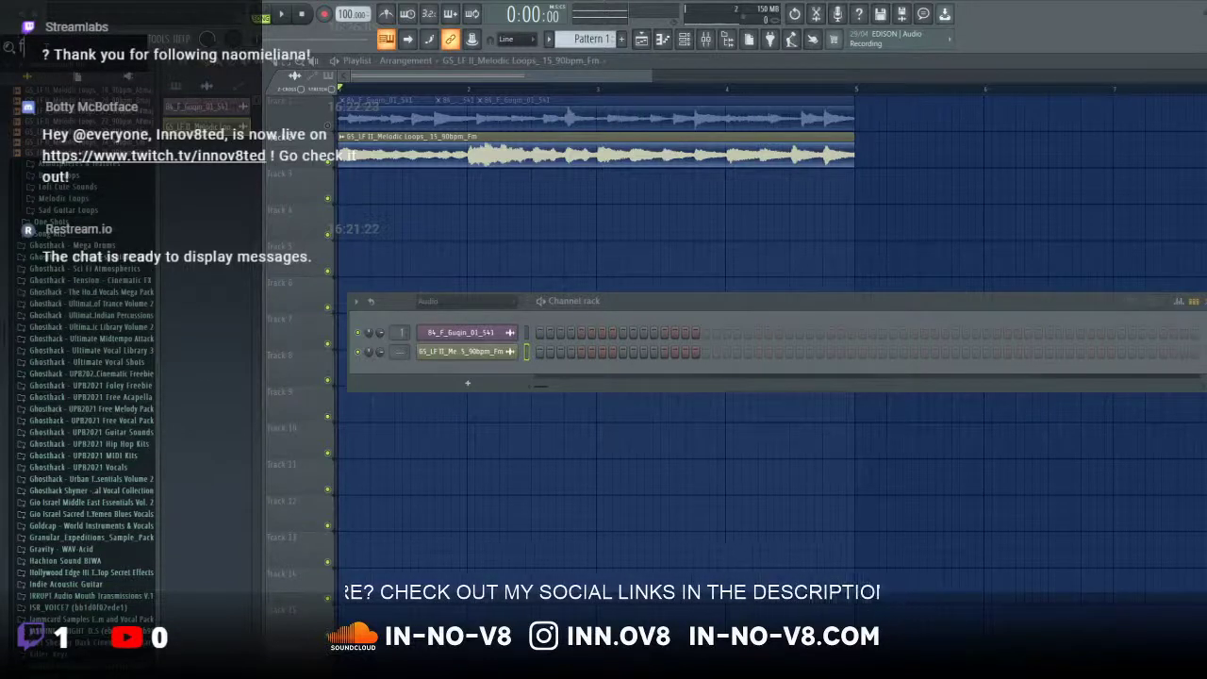
pyautogui.press('BackSpace')
pyautogui.press('BackSpace')
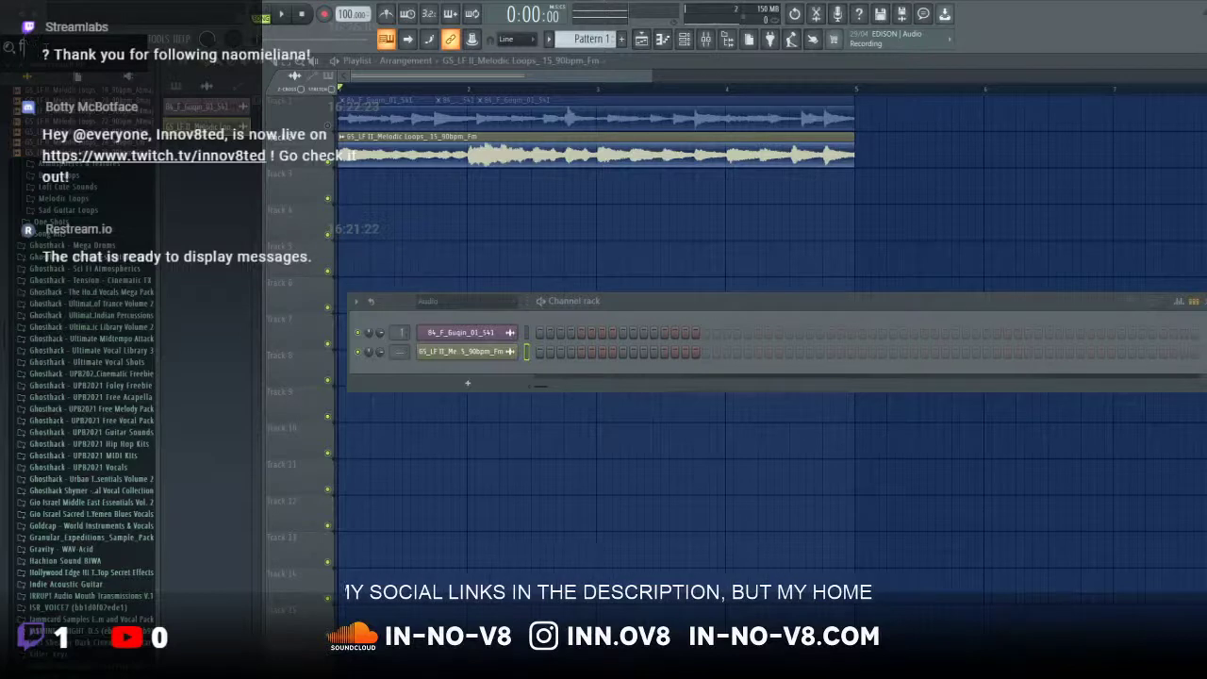
pyautogui.write('Fm')
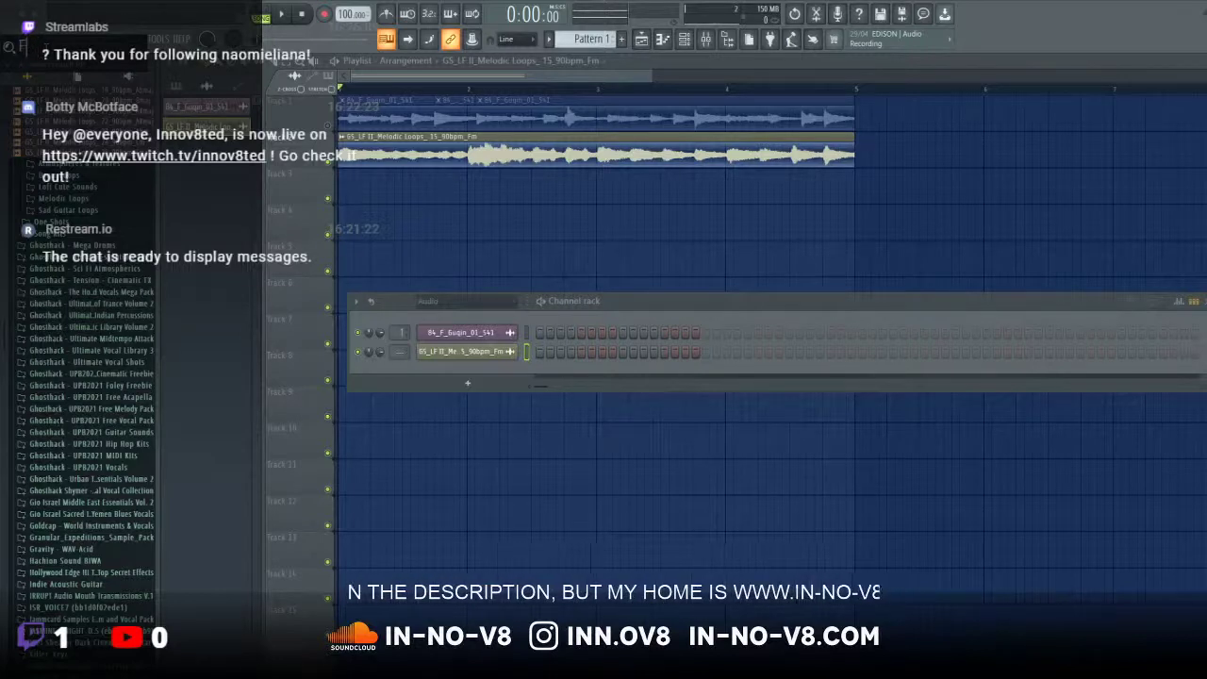
pyautogui.press('Return')
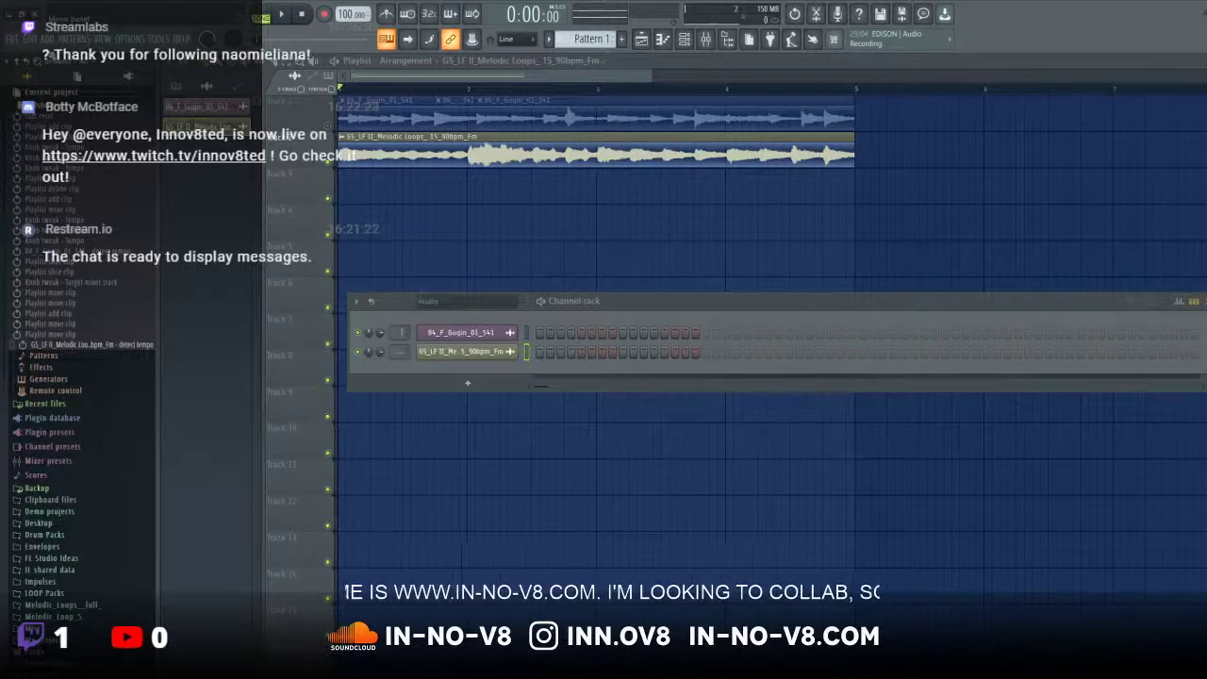
pyautogui.scroll(-3, 81, 315)
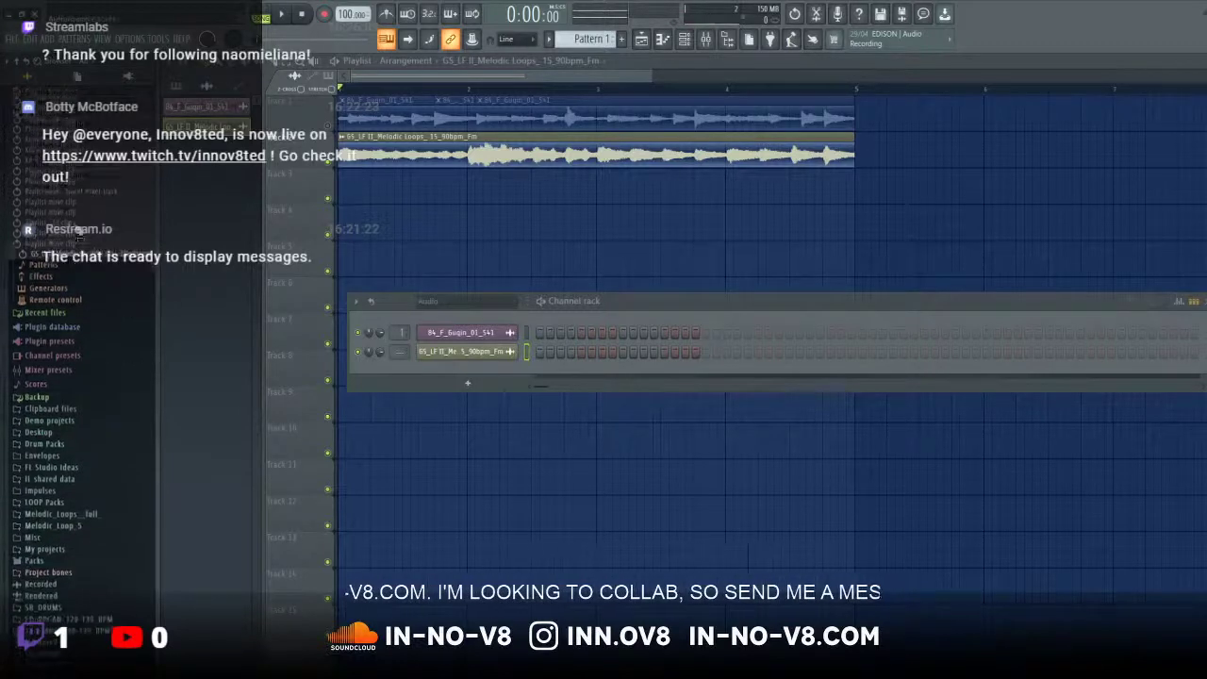
pyautogui.scroll(3, 80, 317)
pyautogui.scroll(1, 81, 317)
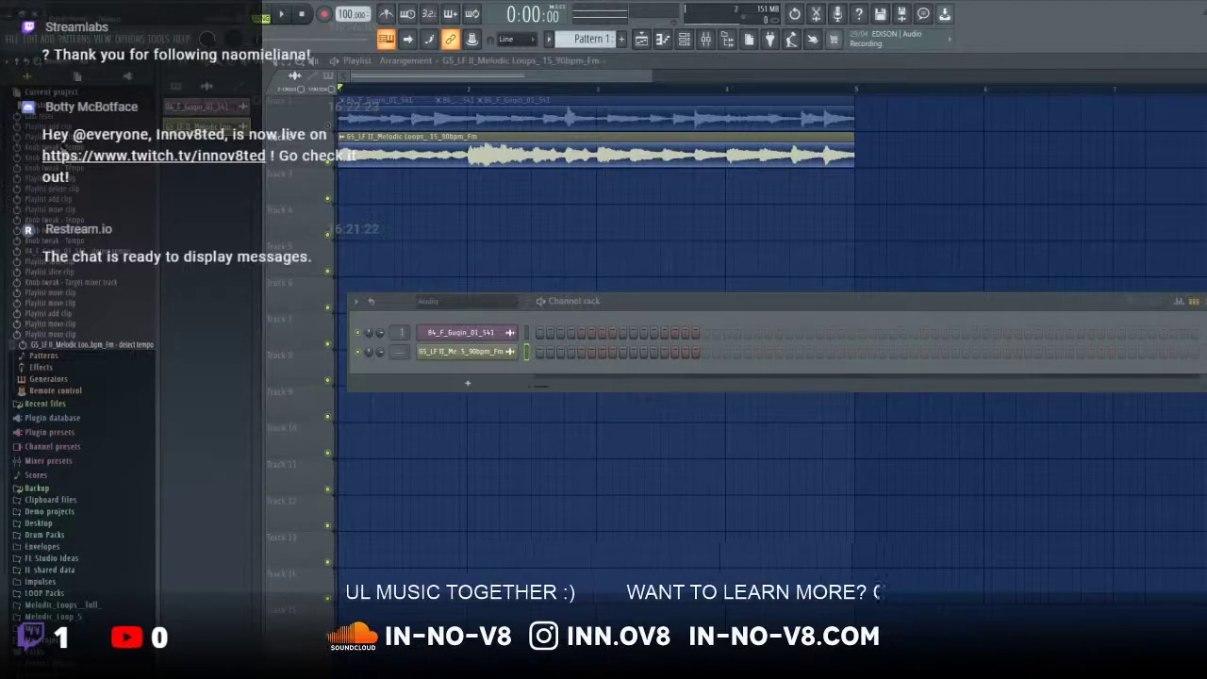
# Step: Look through the browser's folders, expanding LOOP Packs and collapsing it again
pyautogui.scroll(-3, 83, 304)
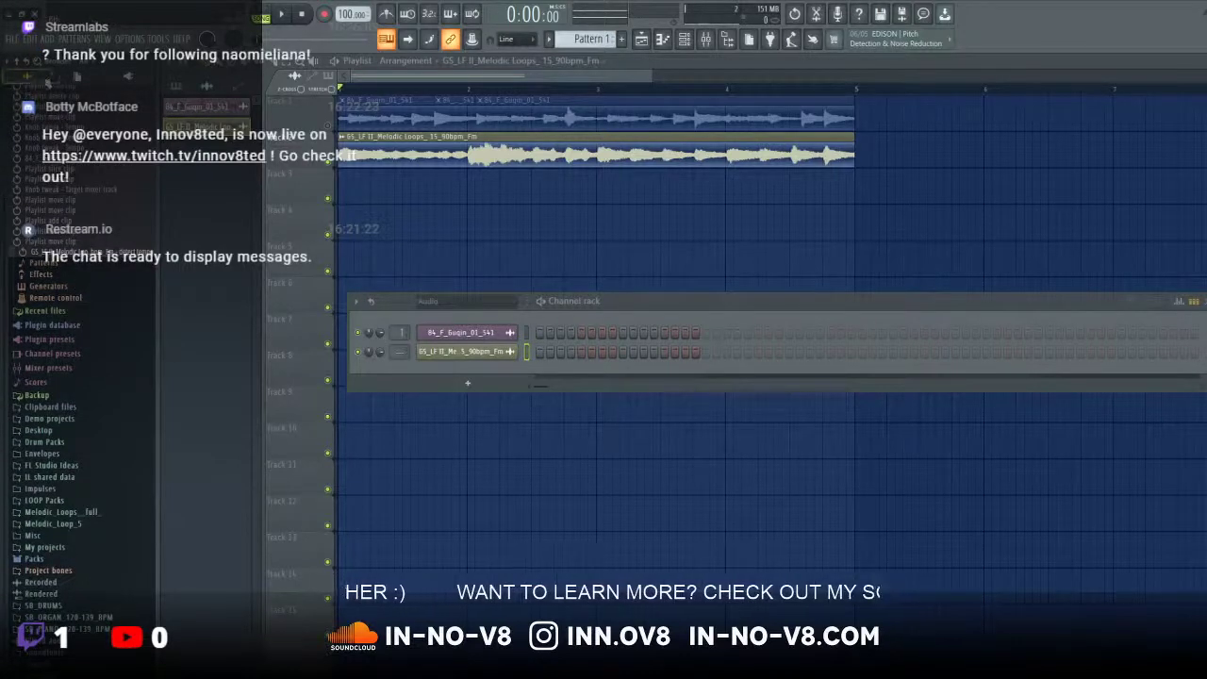
pyautogui.click(72, 79)
pyautogui.click(31, 74)
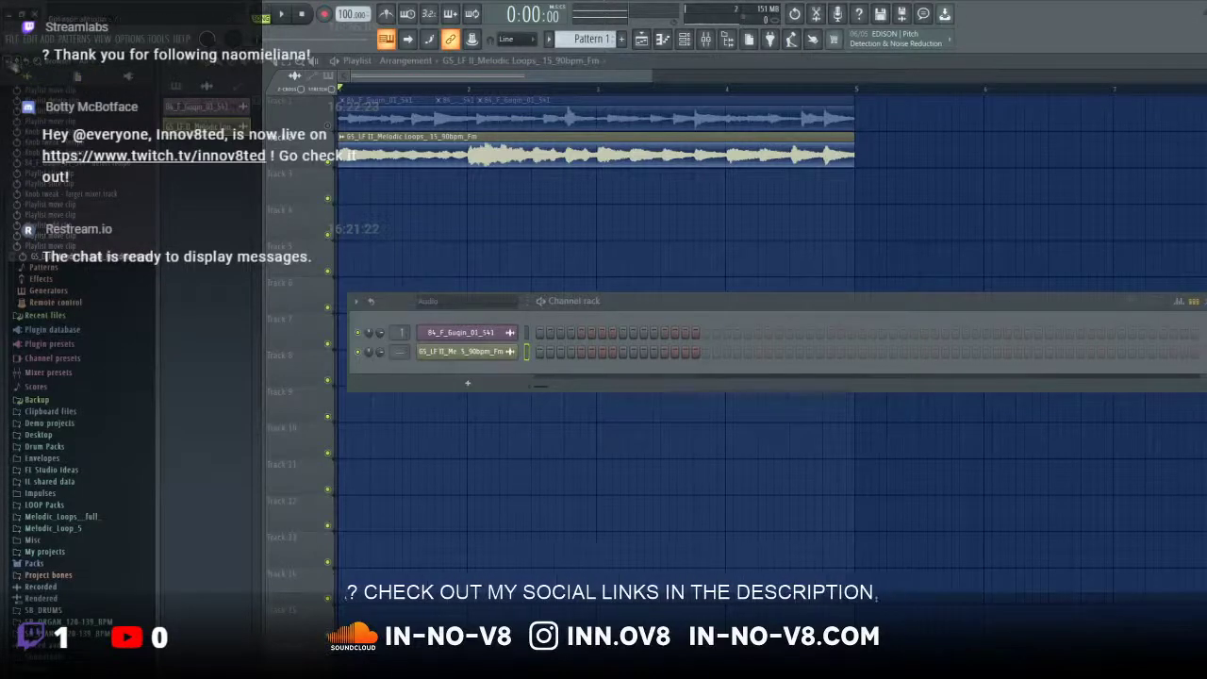
pyautogui.scroll(-2, 81, 349)
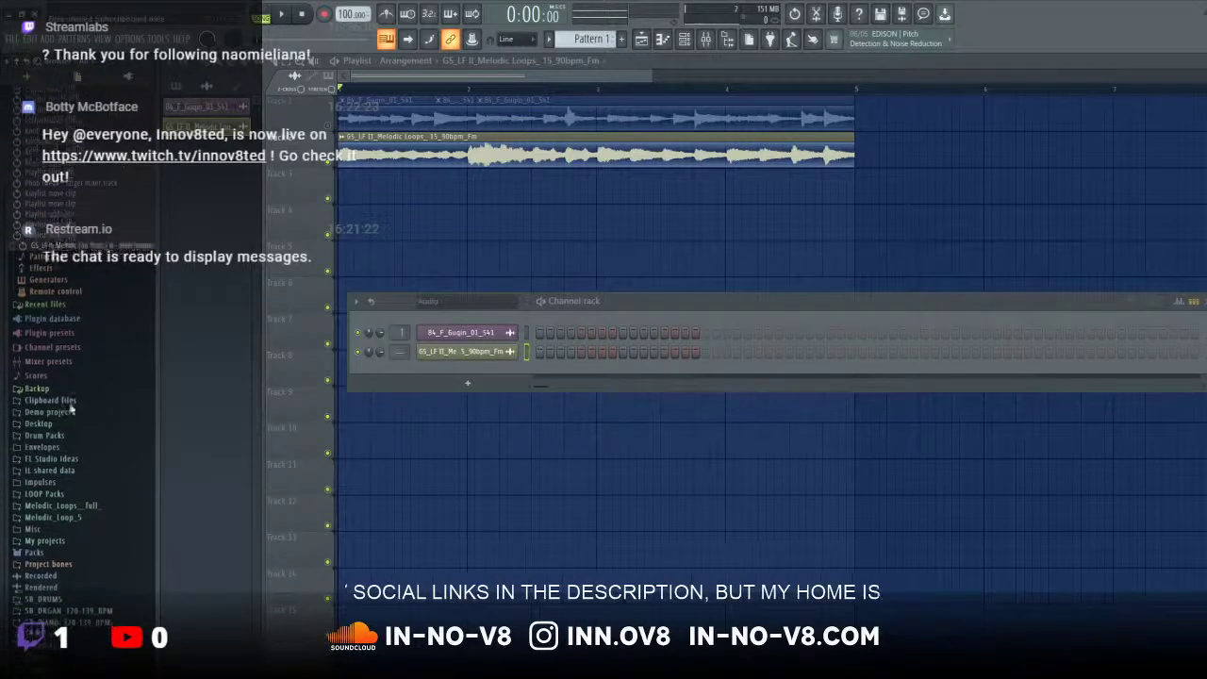
pyautogui.click(47, 501)
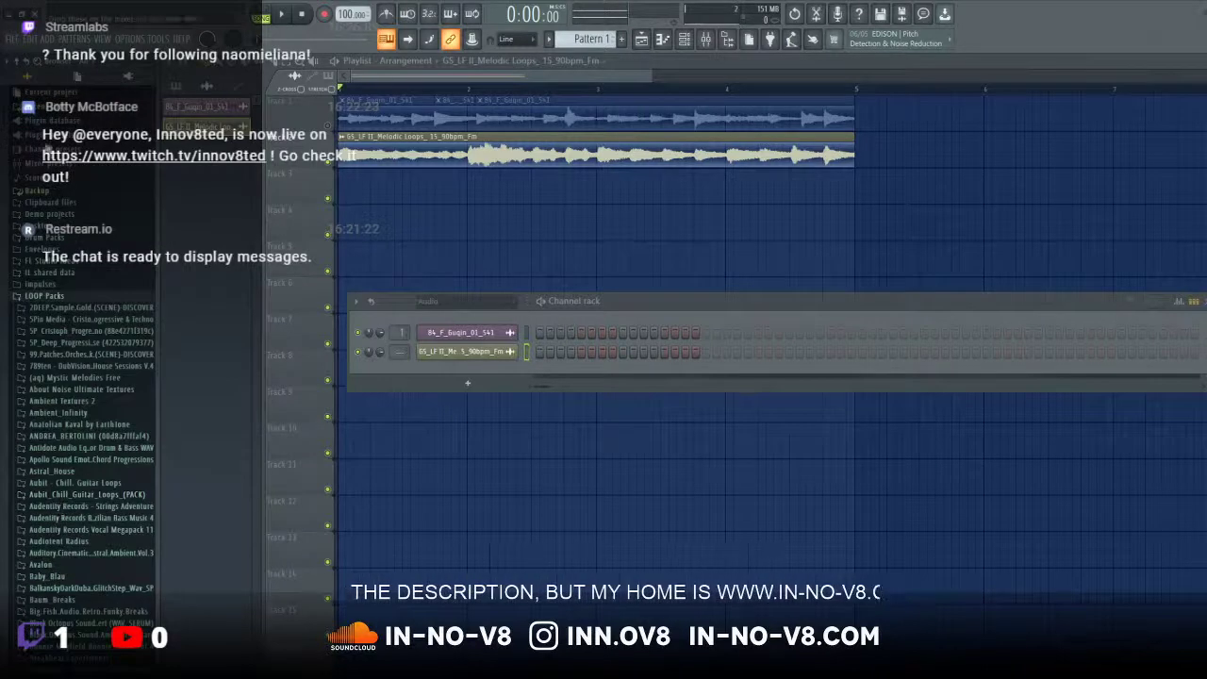
pyautogui.click(47, 298)
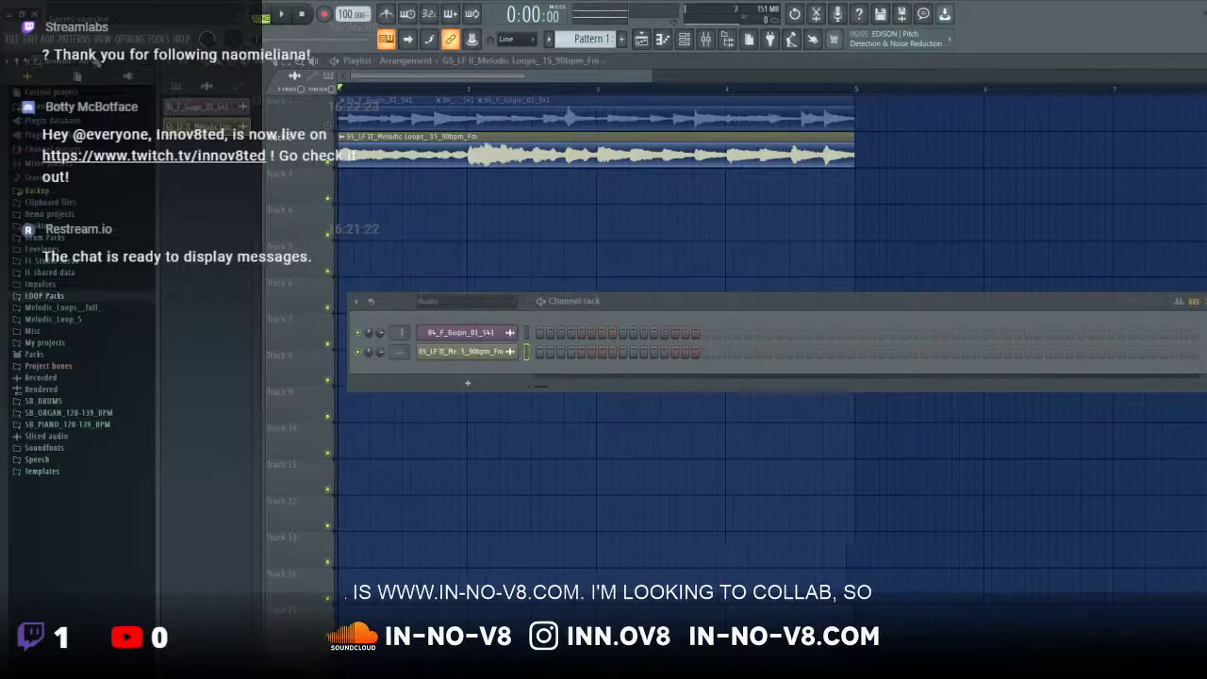
# Step: Repeat the browser search for "Fm" and check the entries around the match
pyautogui.click(92, 64)
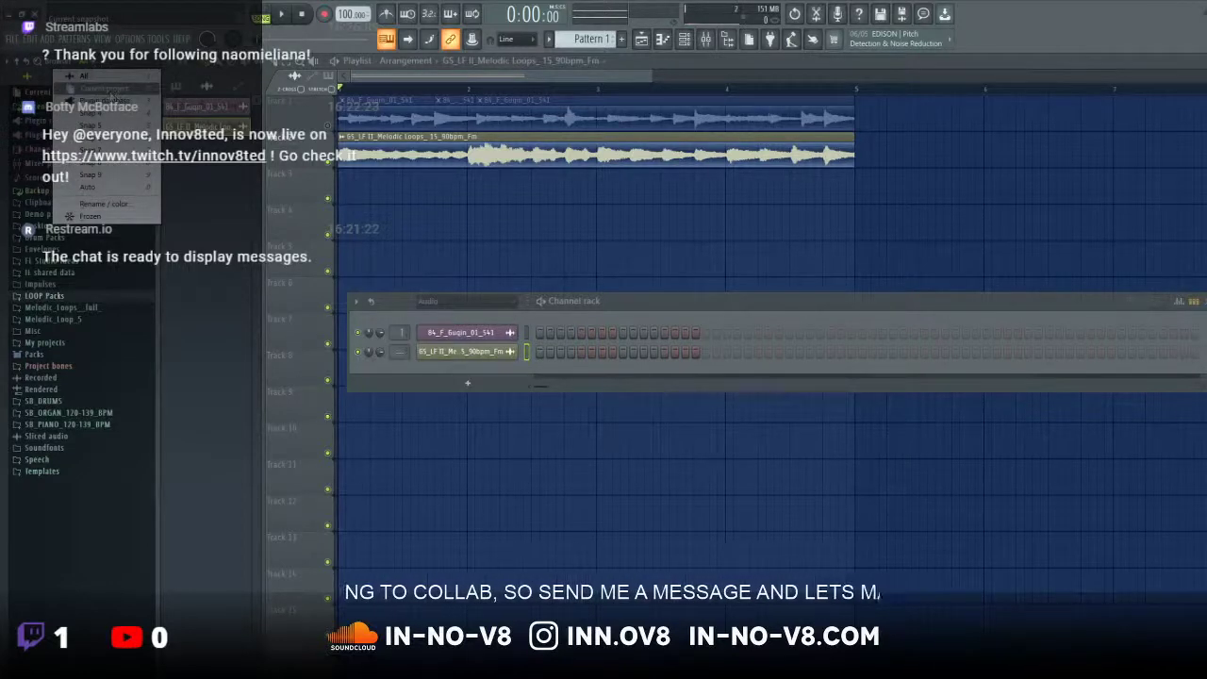
pyautogui.click(36, 64)
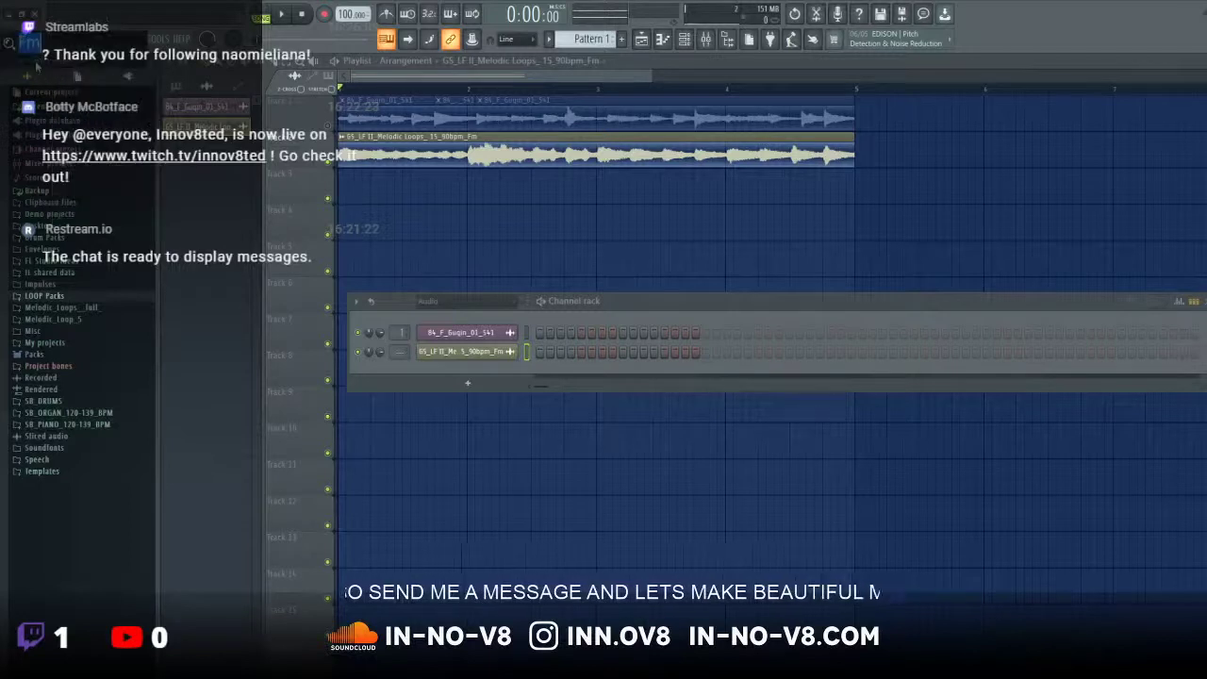
pyautogui.press('Return')
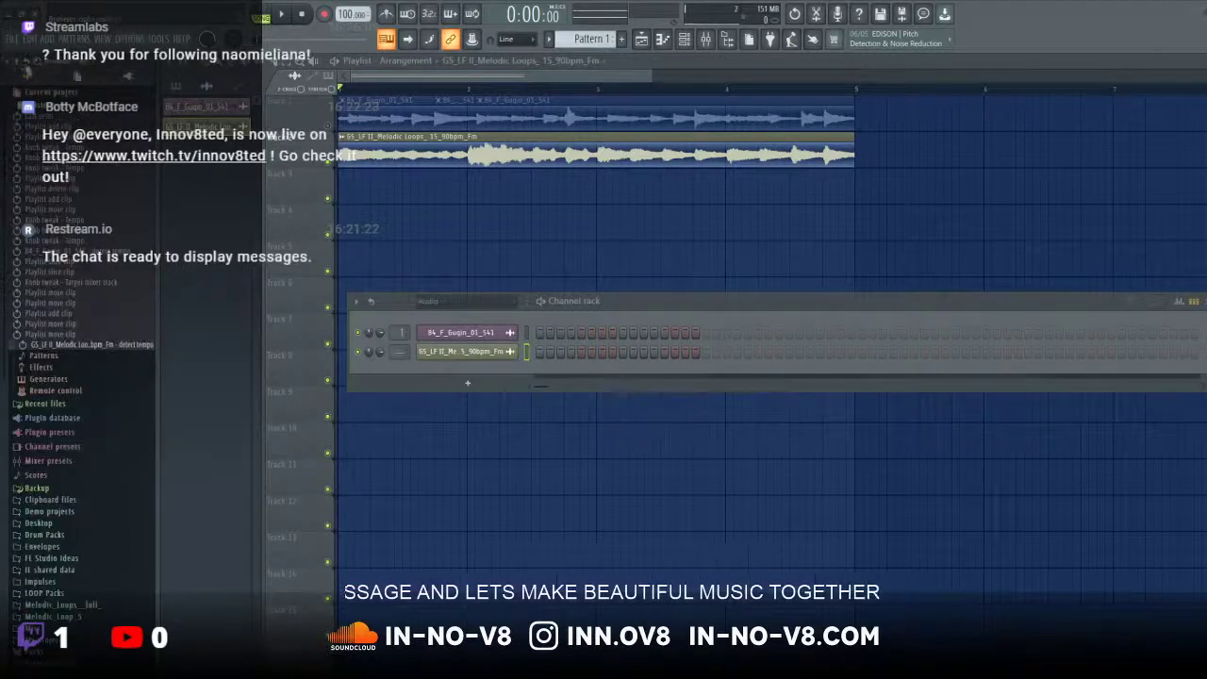
pyautogui.scroll(-1, 106, 361)
pyautogui.scroll(-2, 104, 368)
pyautogui.scroll(3, 91, 405)
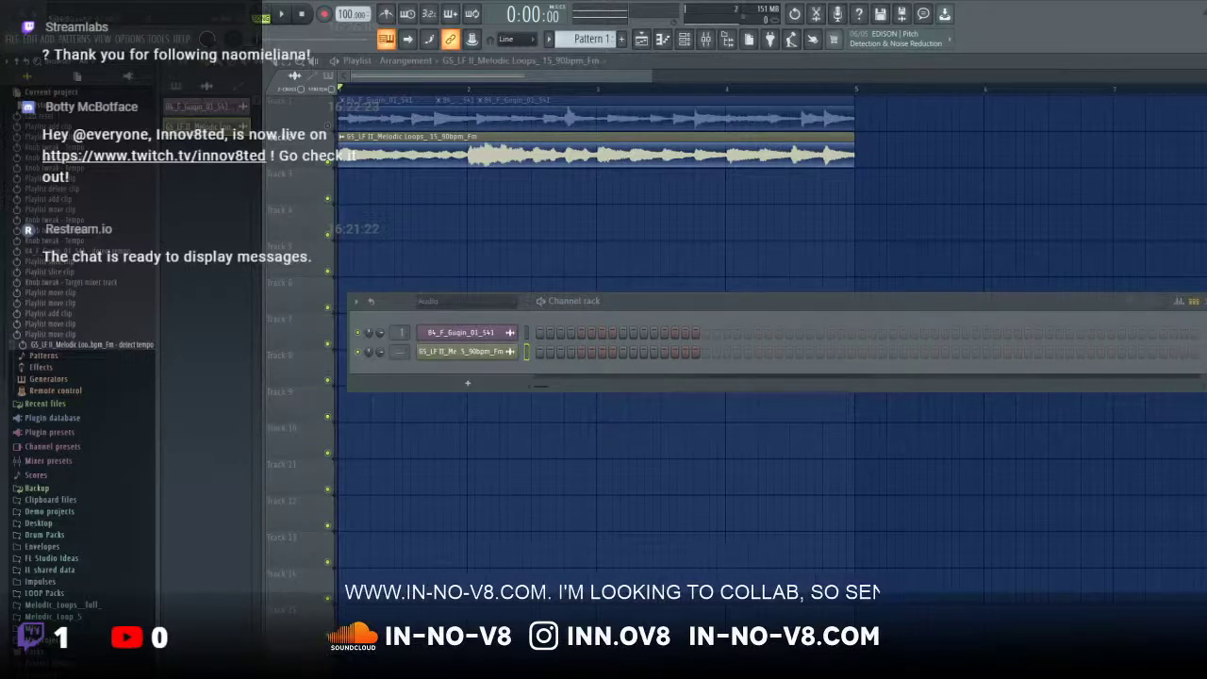
# Step: Replay the two-clip arrangement, and place VOX_DGS_95_vocal_phrase_listen_to_me_Fm at the start of playlist track 3
pyautogui.click(282, 16)
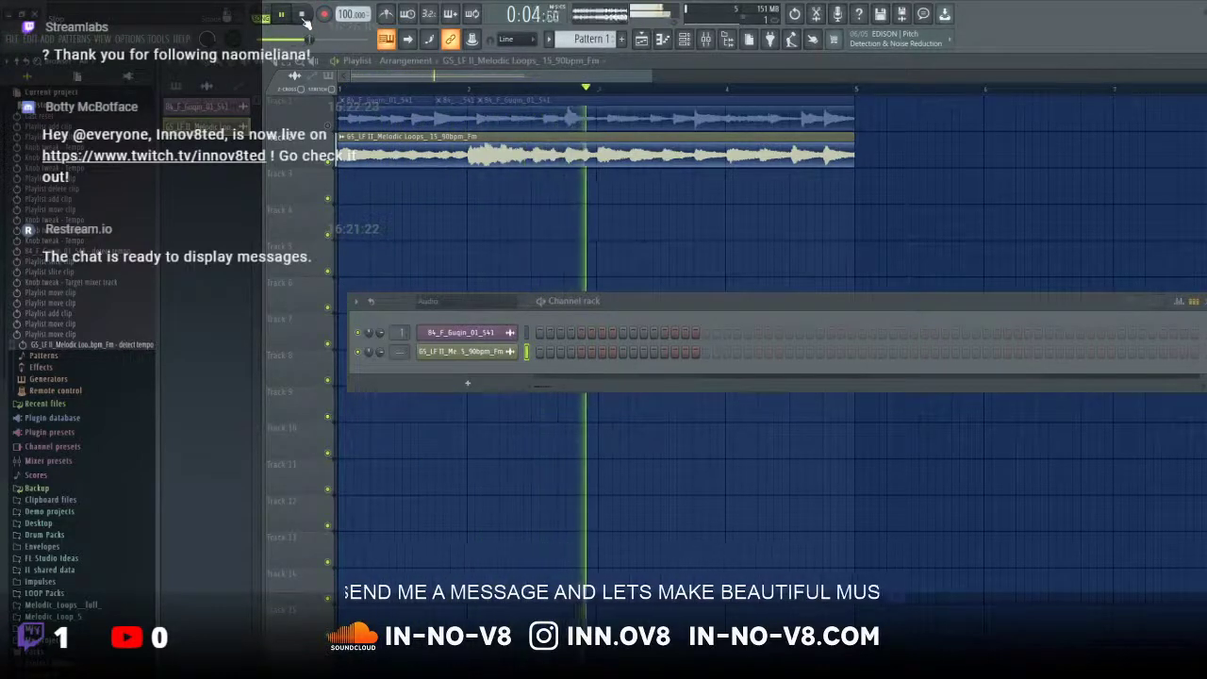
pyautogui.click(302, 15)
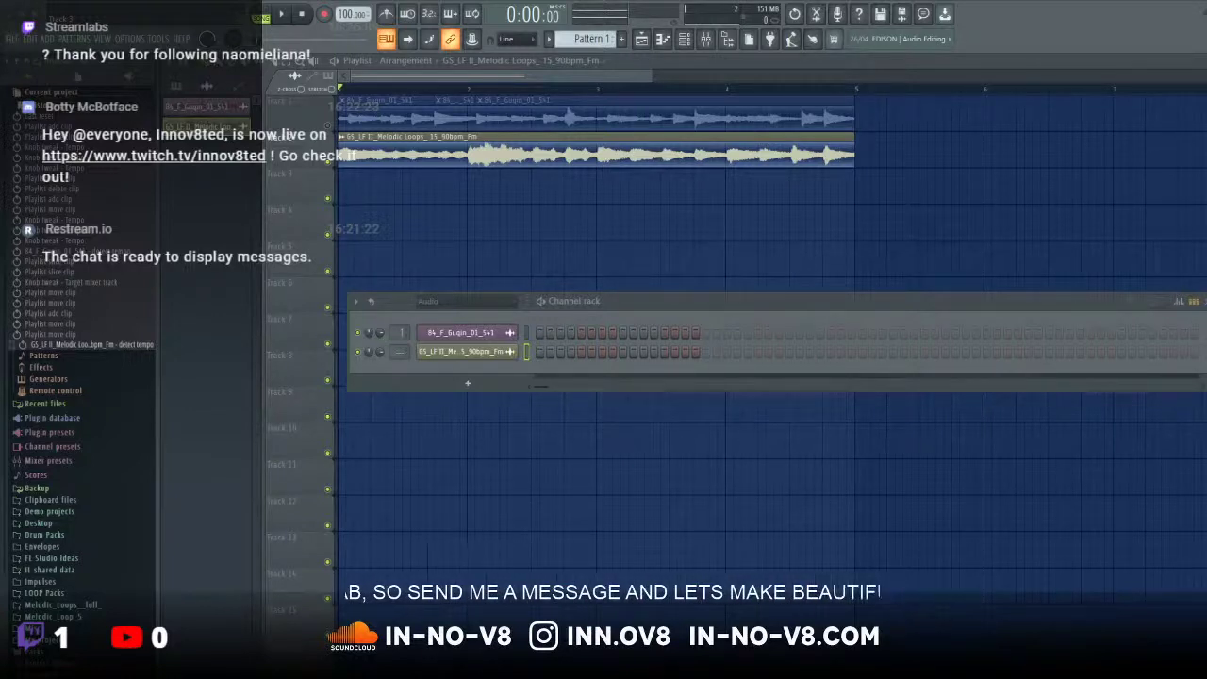
pyautogui.moveTo(392, 287); pyautogui.dragTo(340, 186)
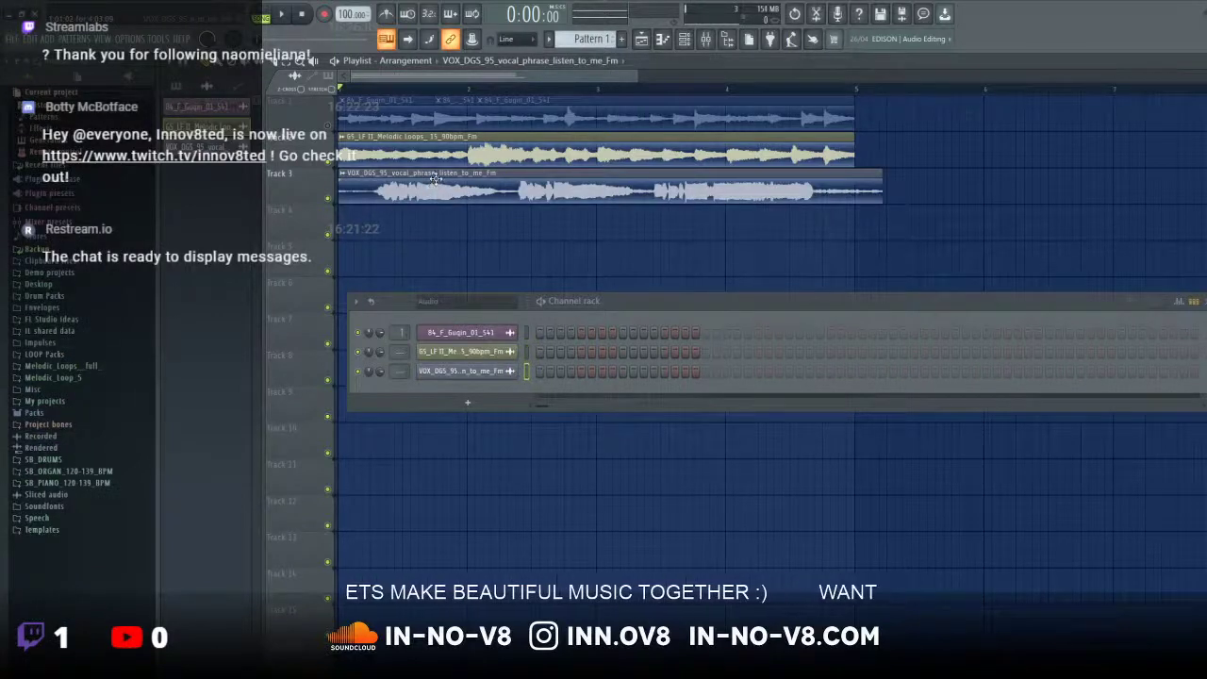
# Step: Run tempo detection on the track 3 vocal phrase, enter 95 BPM as its tempo, and decline changing the project tempo
pyautogui.click(344, 174)
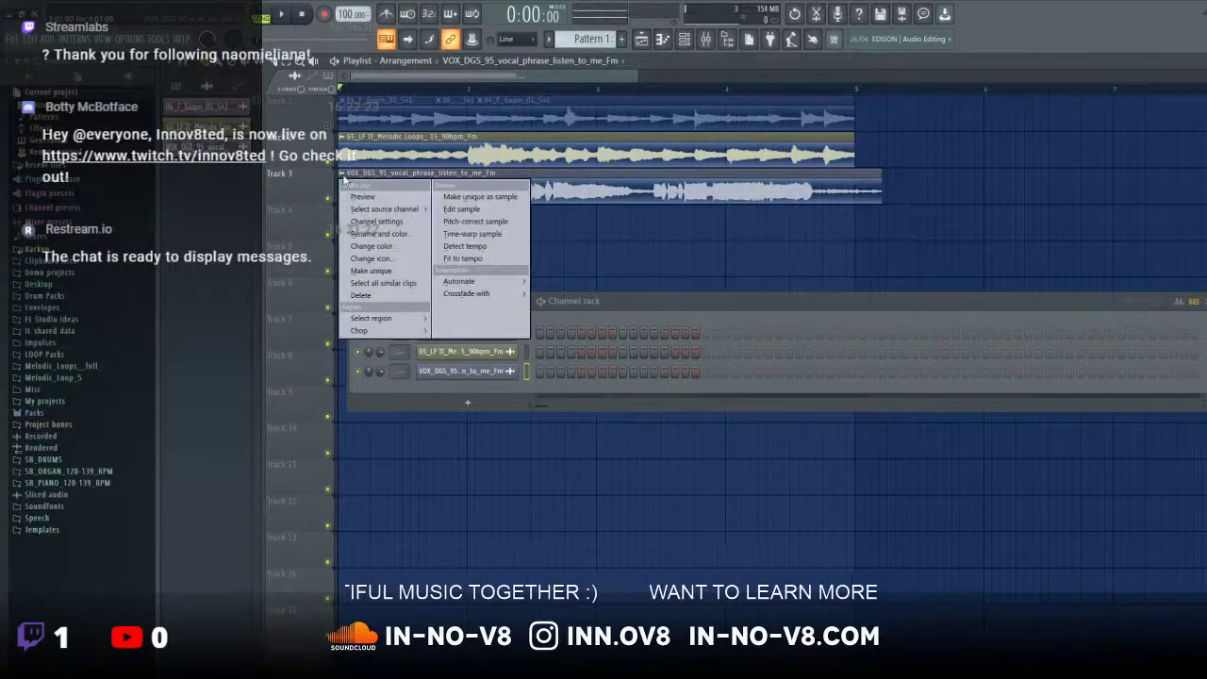
pyautogui.click(476, 247)
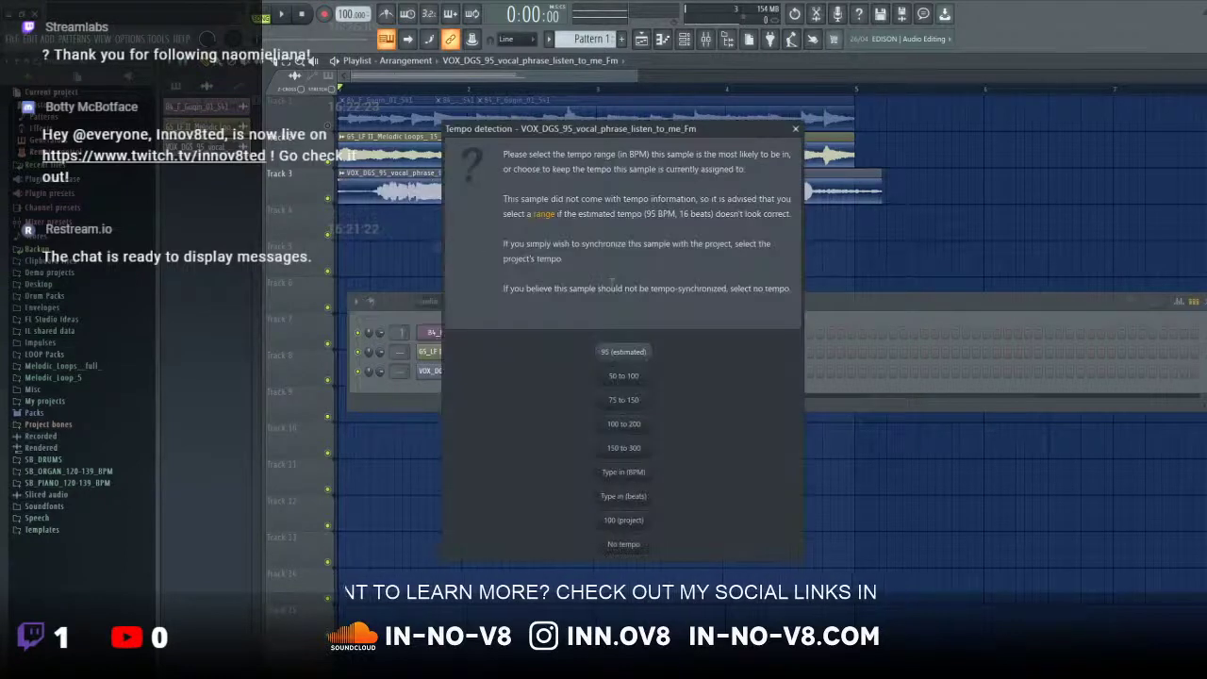
pyautogui.click(637, 476)
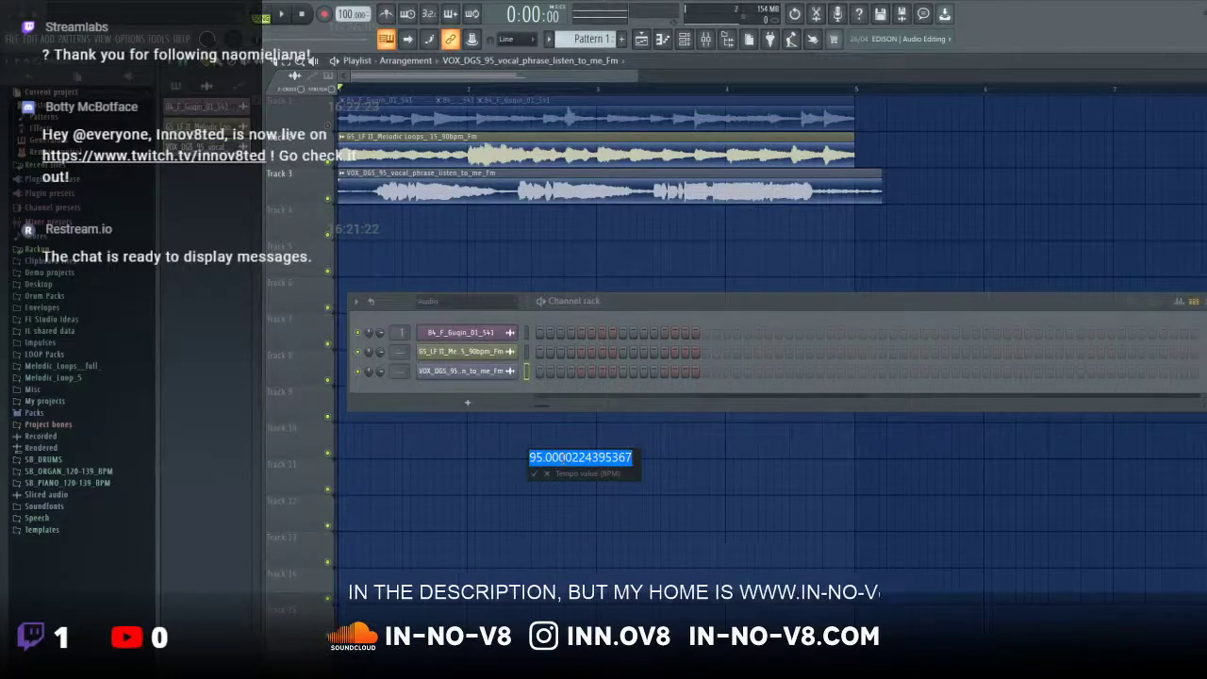
pyautogui.write('95')
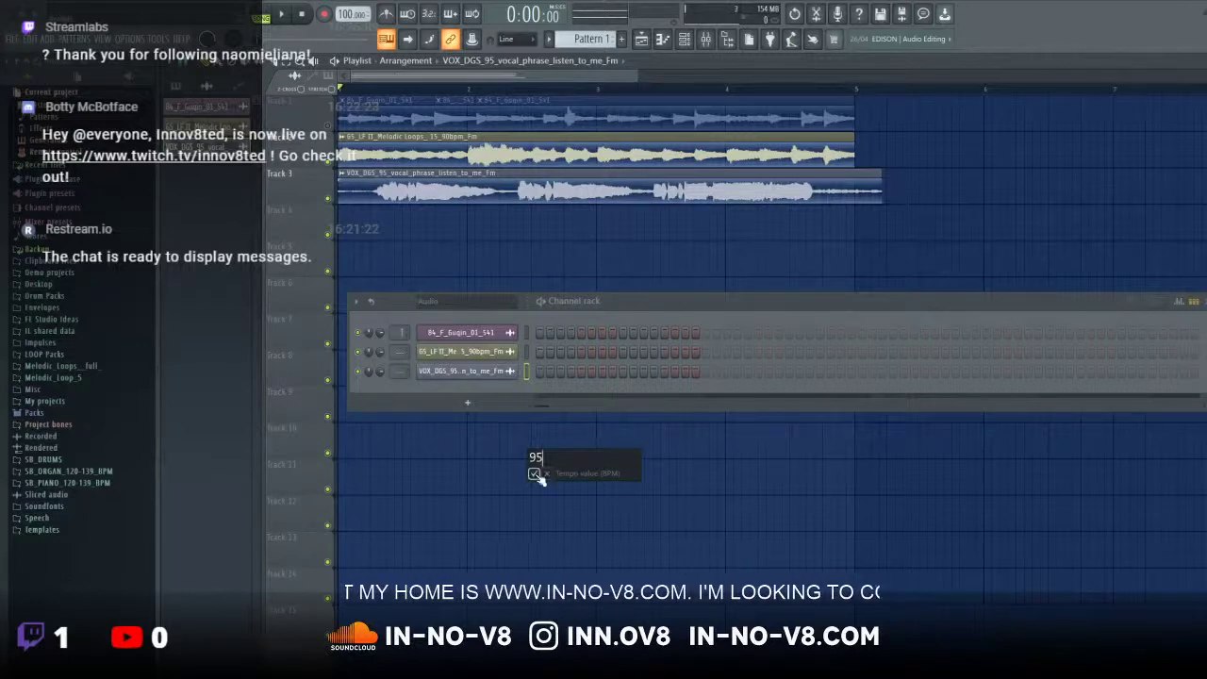
pyautogui.click(546, 474)
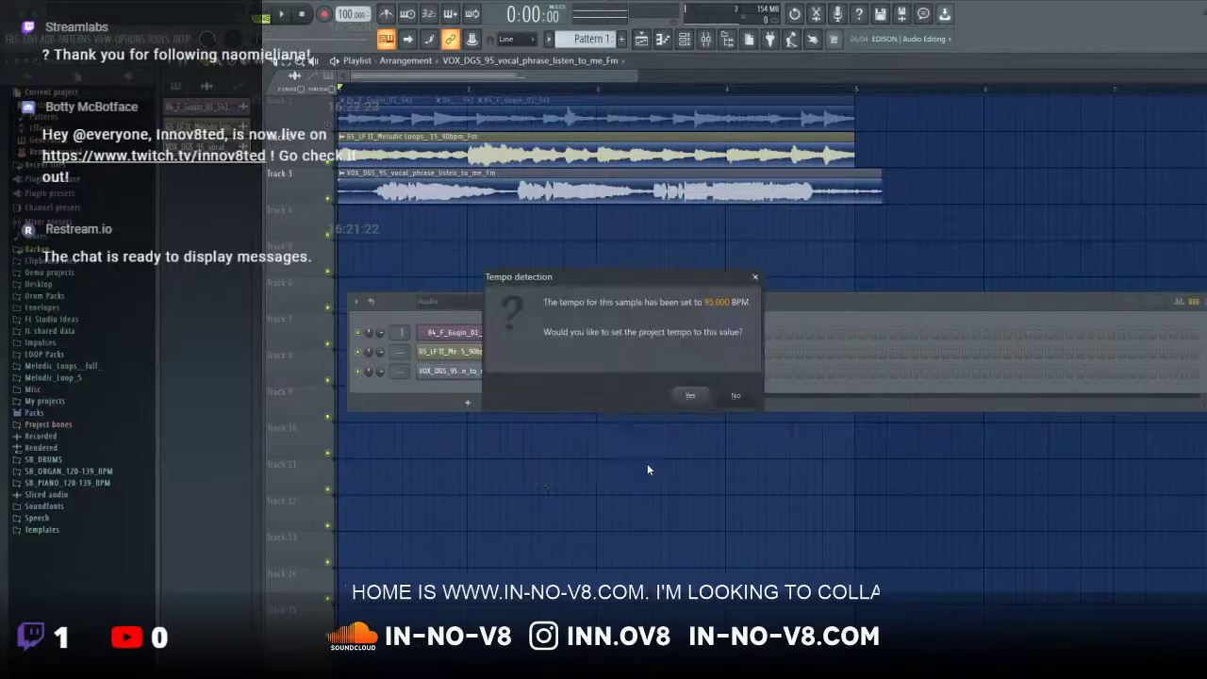
pyautogui.click(734, 398)
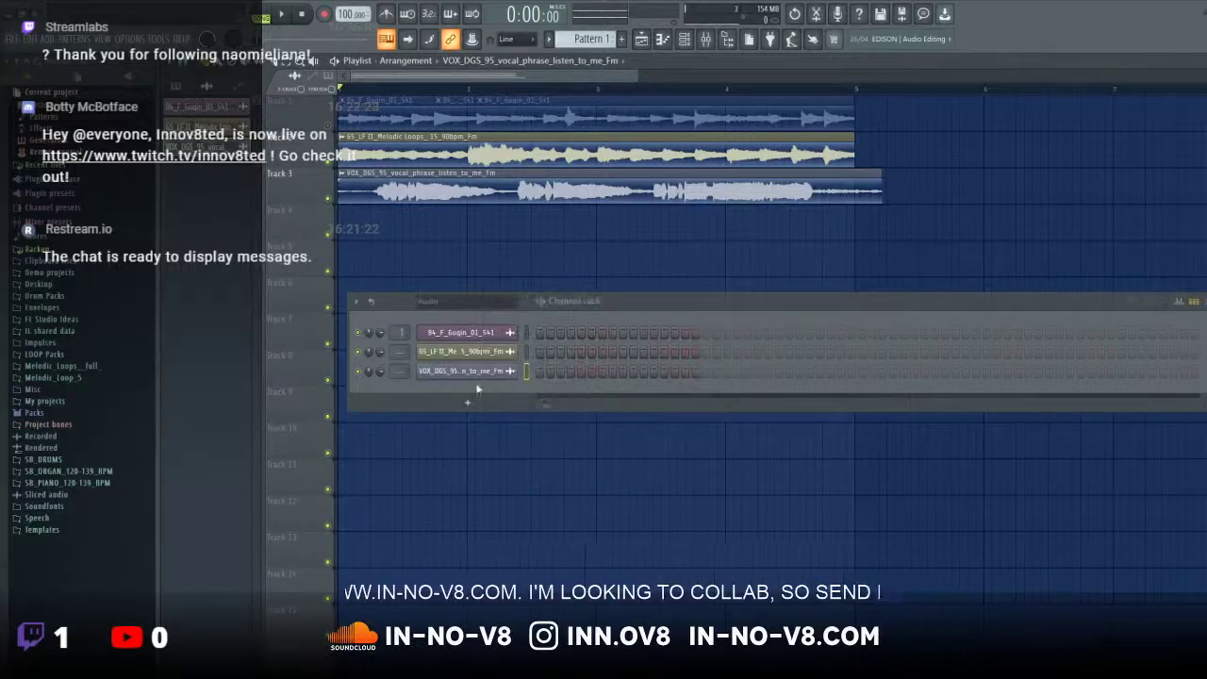
# Step: Fit the vocal phrase clip to the project tempo with 95 BPM as its source tempo, and play back the arrangement
pyautogui.click(347, 177)
pyautogui.click(463, 259)
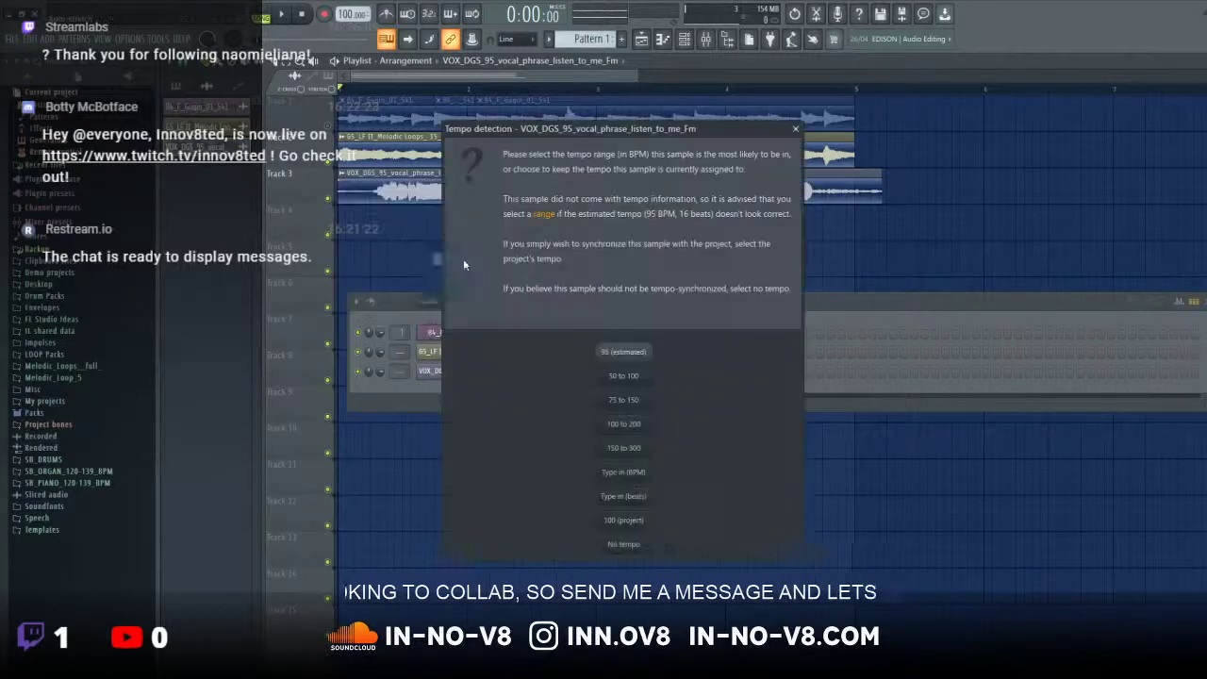
pyautogui.click(632, 474)
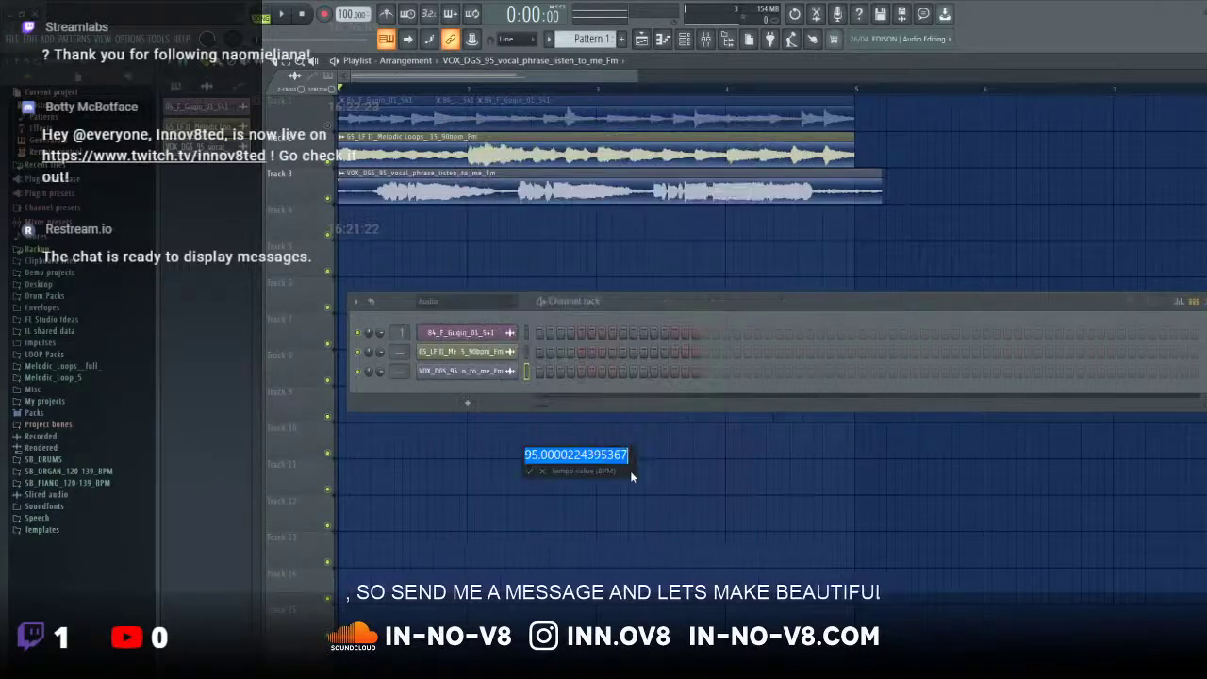
pyautogui.write('95')
pyautogui.click(529, 471)
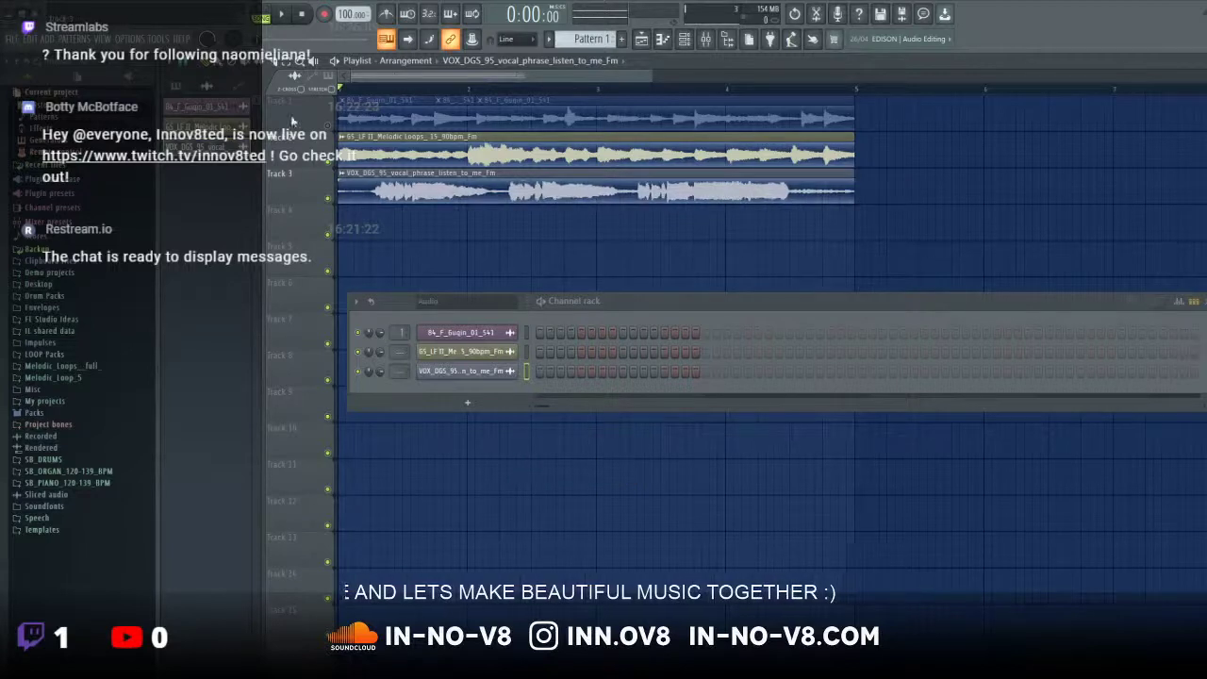
pyautogui.click(281, 14)
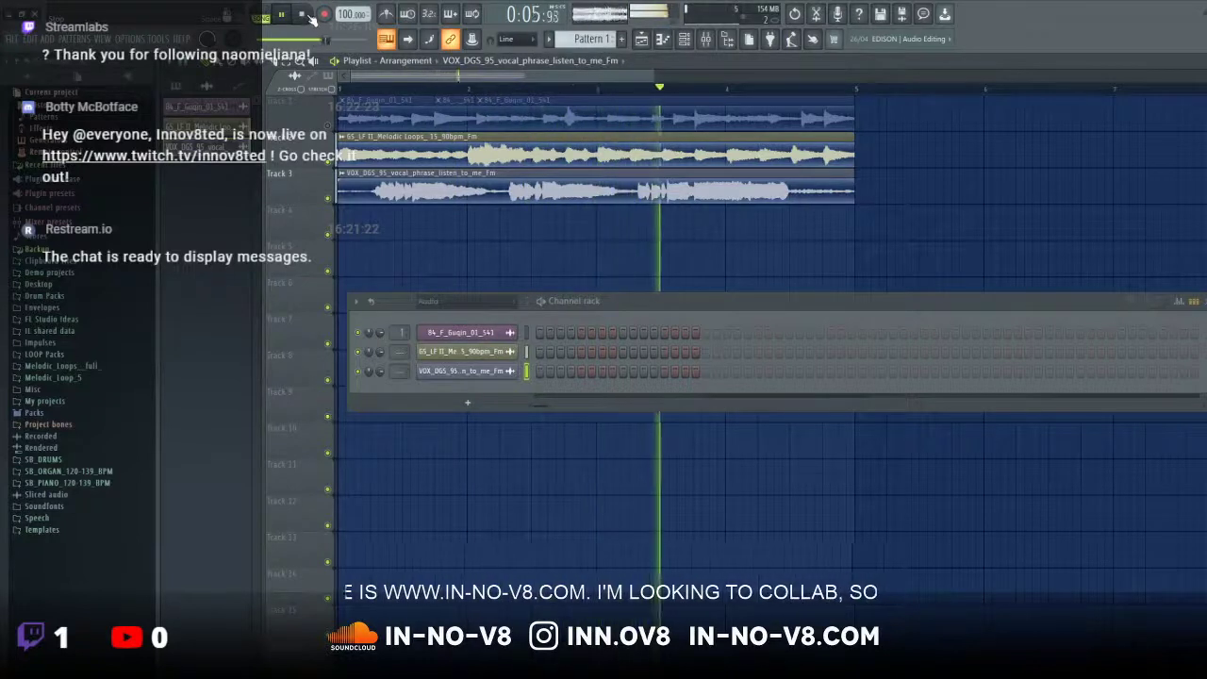
pyautogui.click(304, 14)
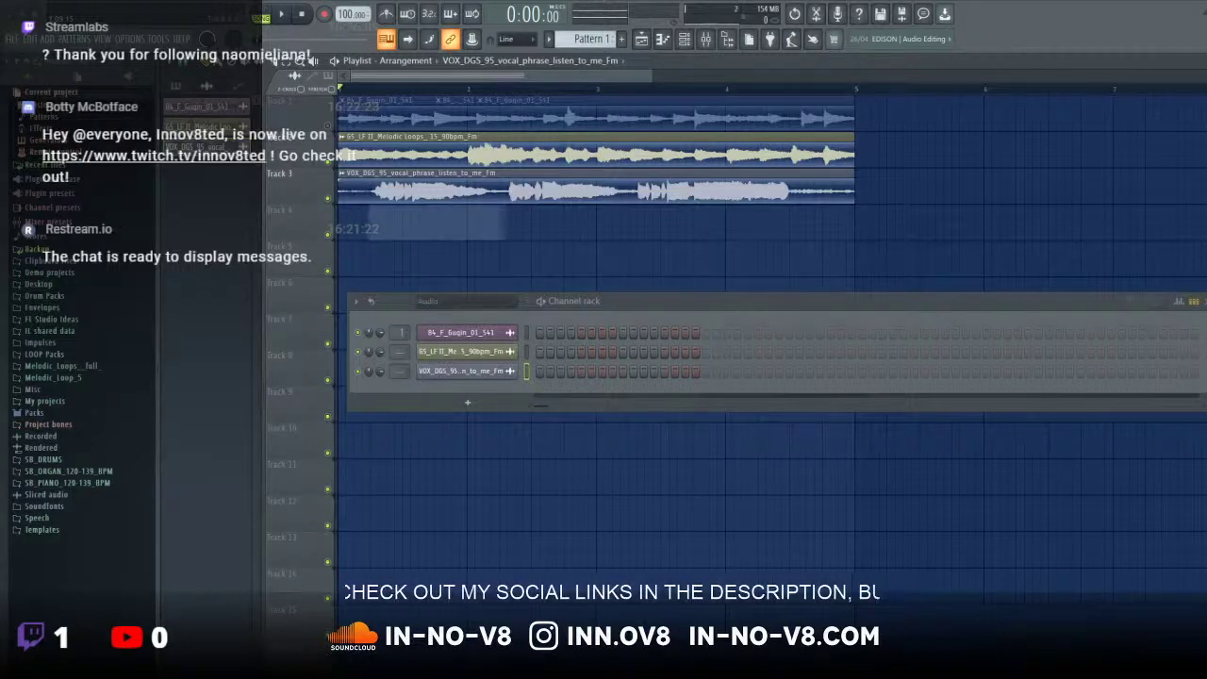
# Step: Place COZMOE_pretty_strings_chords_5_Fmin at the start of track 4 and assign it a tempo of 95 BPM, keeping the project tempo
pyautogui.moveTo(385, 223); pyautogui.dragTo(385, 219)
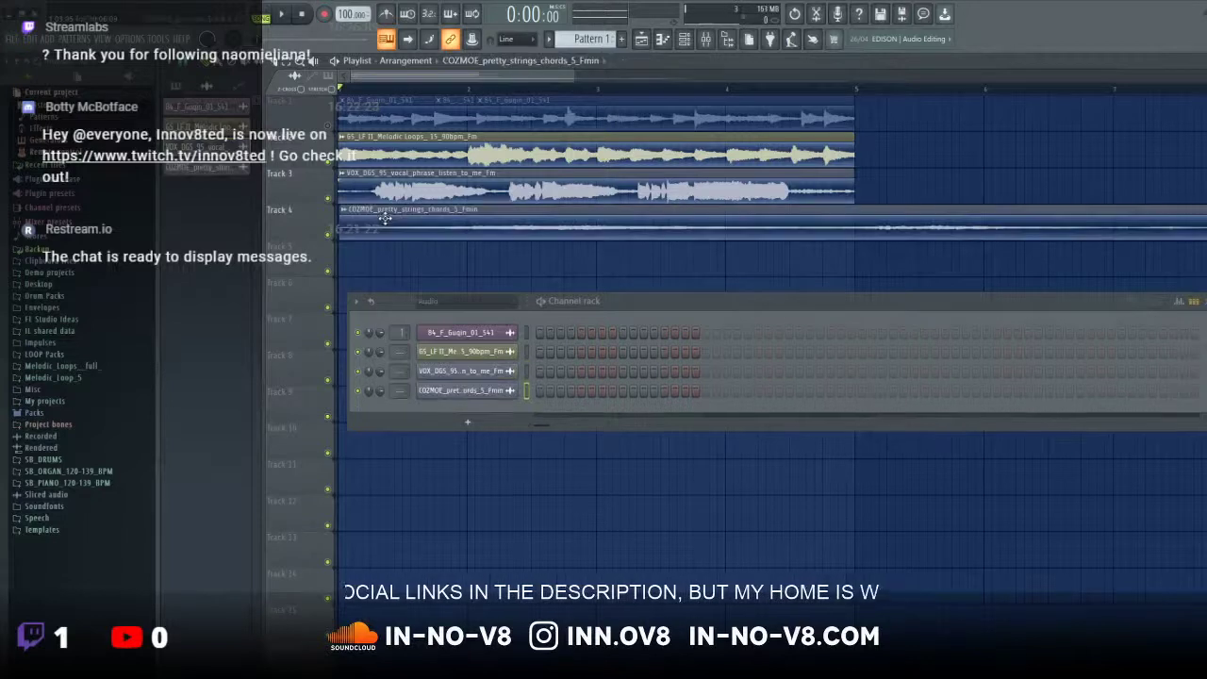
pyautogui.click(345, 212)
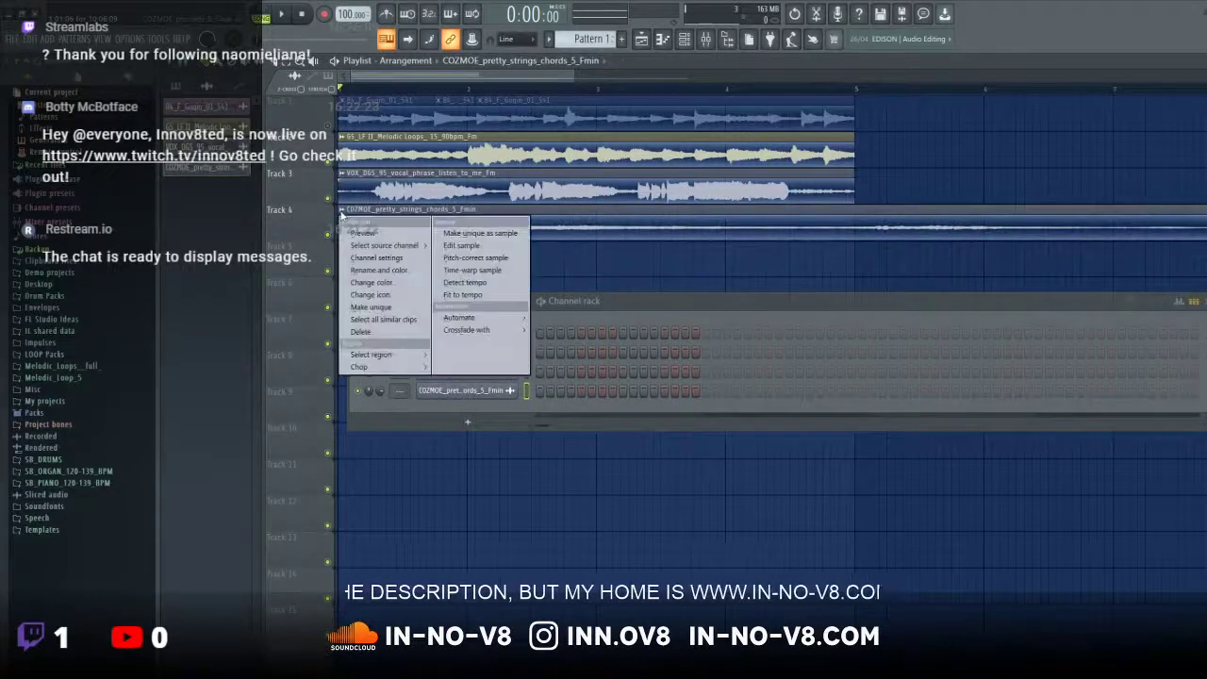
pyautogui.click(472, 282)
pyautogui.click(623, 479)
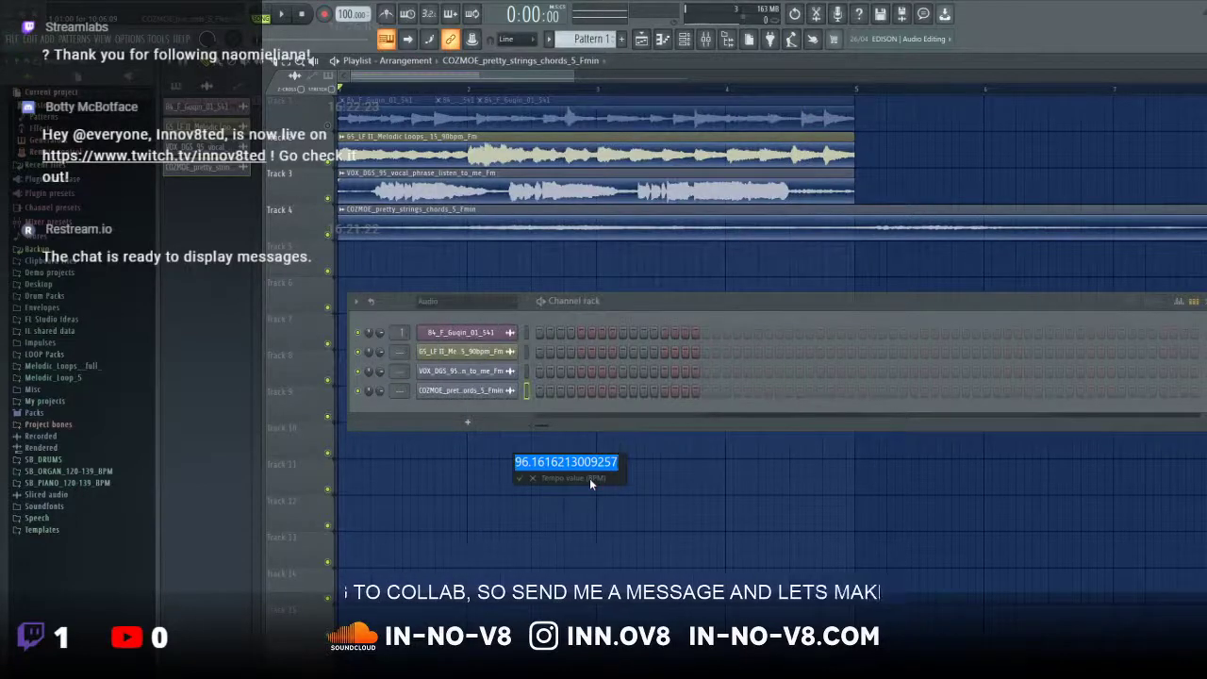
pyautogui.write('95')
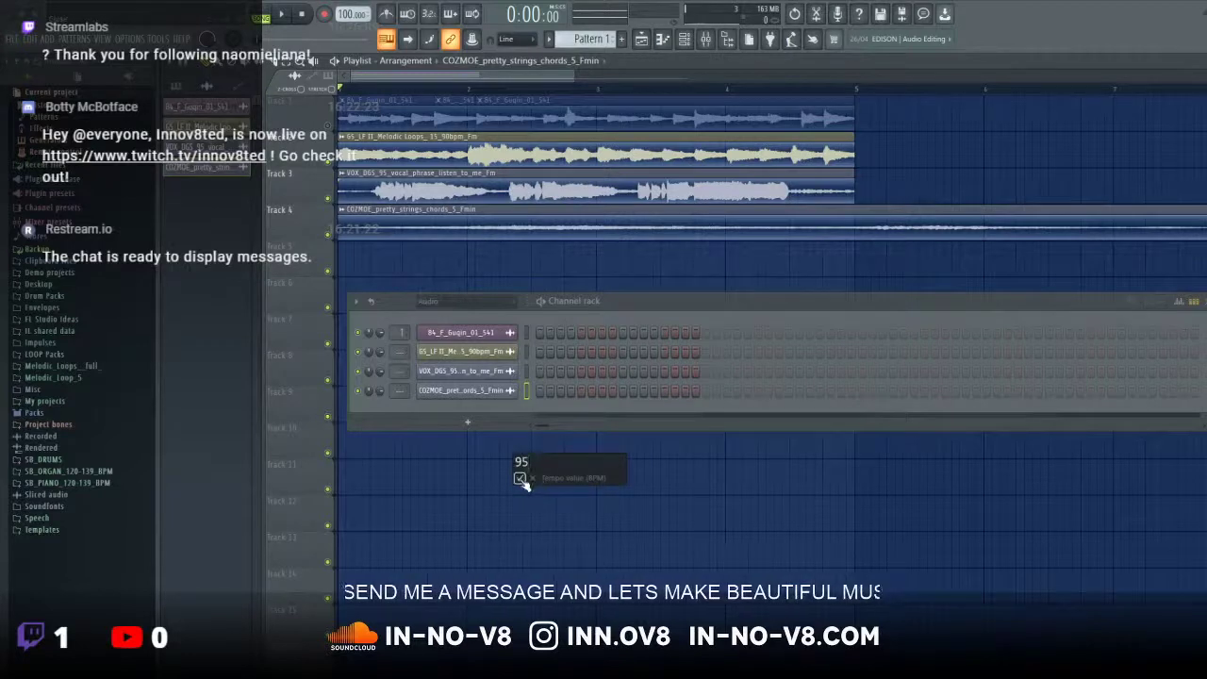
pyautogui.press('Return')
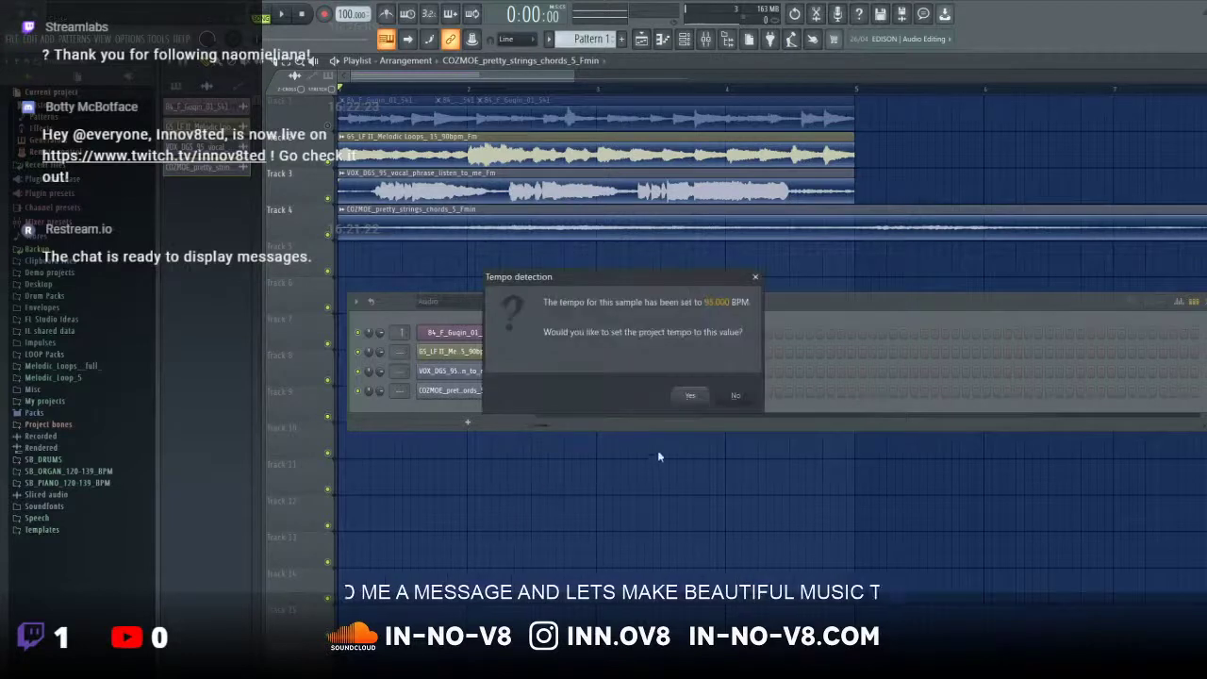
pyautogui.click(731, 398)
# Step: Fit the strings chords clip on track 4 to the project tempo with 95 BPM as its source tempo
pyautogui.click(347, 210)
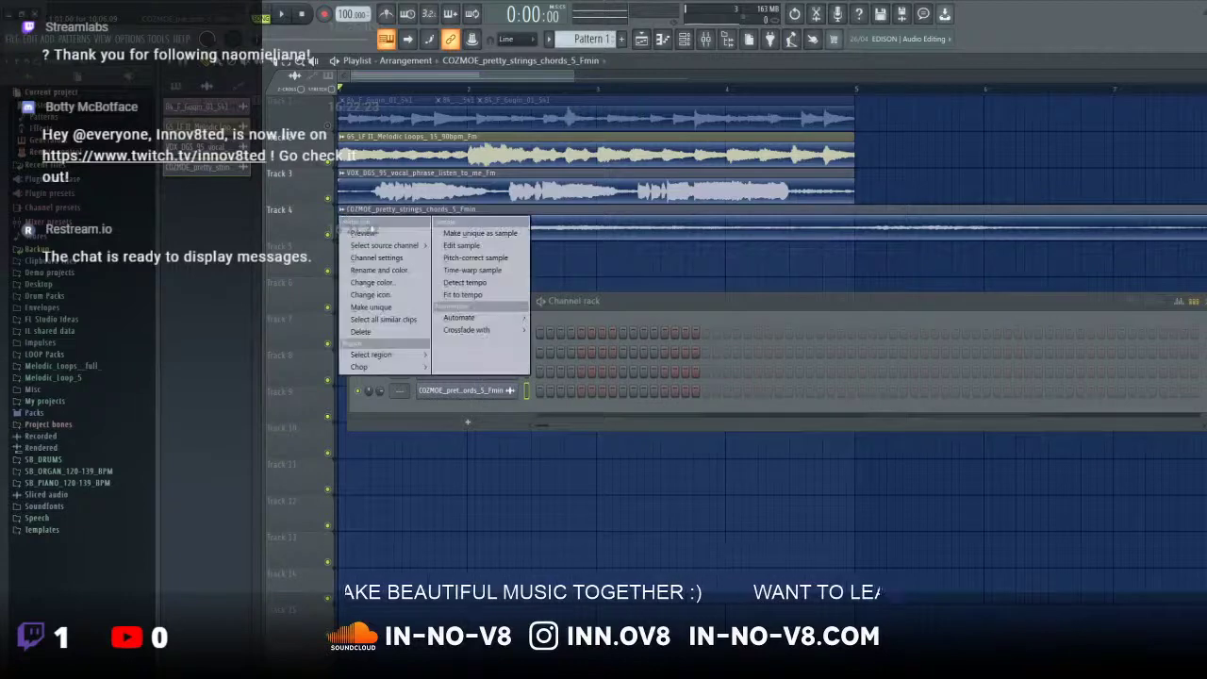
pyautogui.click(486, 286)
pyautogui.click(620, 479)
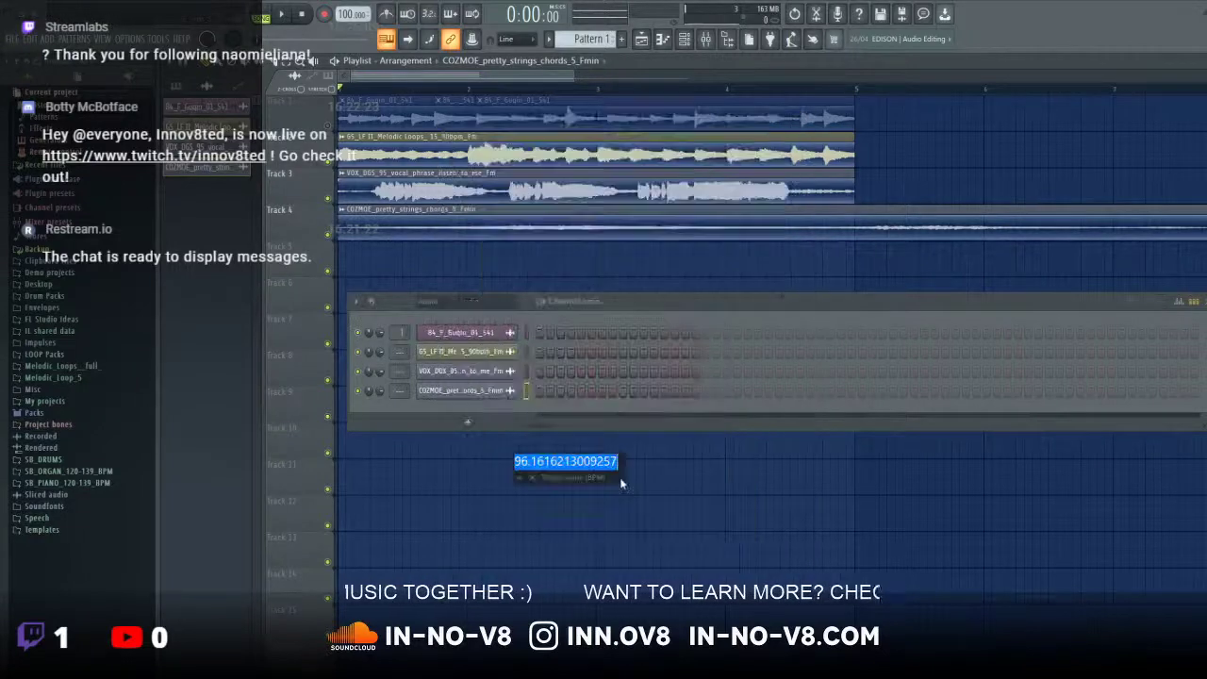
pyautogui.write('95')
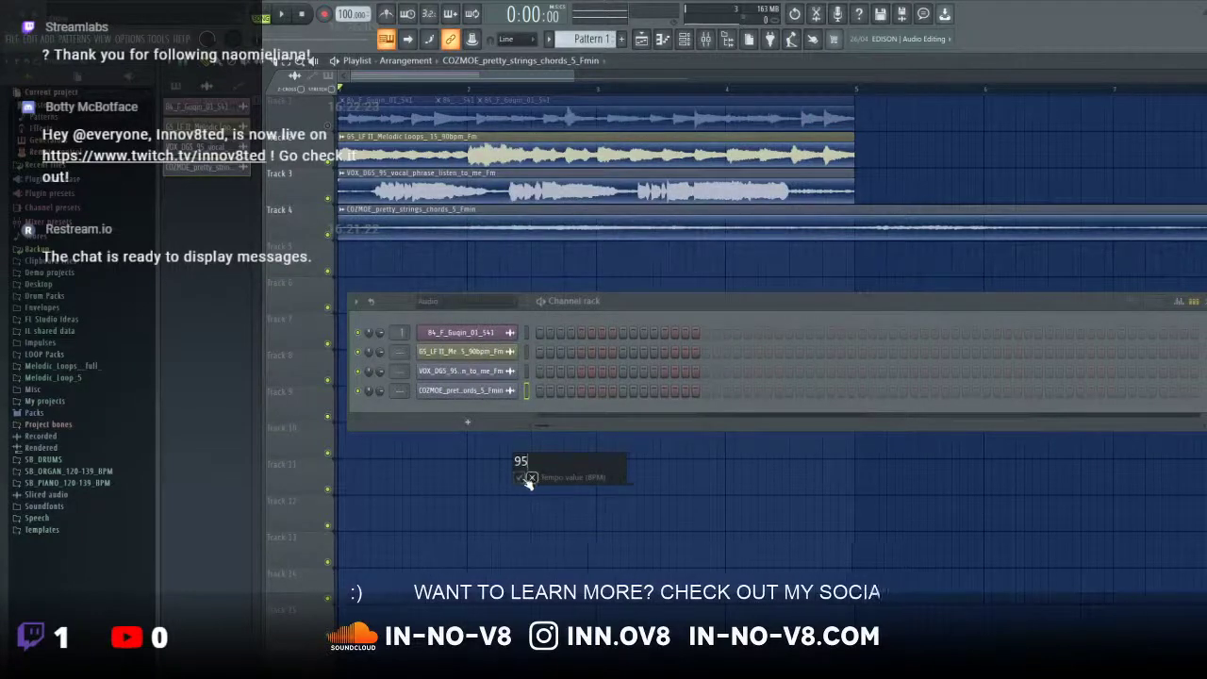
pyautogui.press('Return')
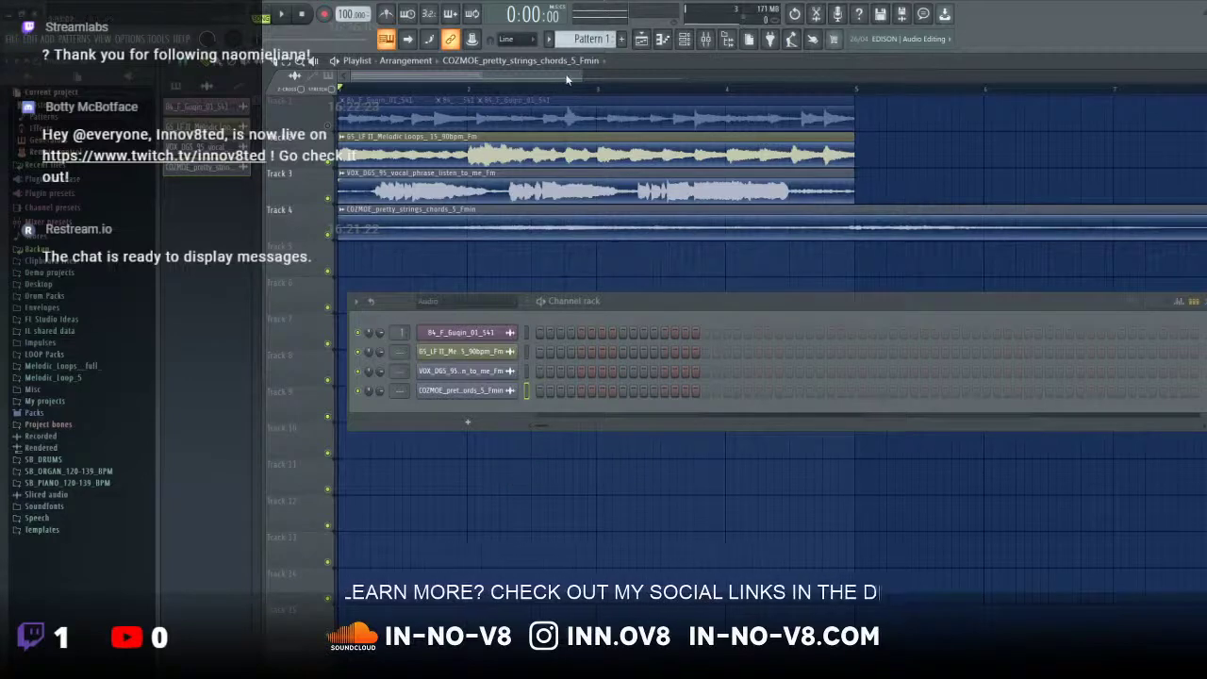
# Step: Play back the vocal phrase with the strings chords while the melodic loop on track 2 is muted
pyautogui.moveTo(583, 74); pyautogui.dragTo(690, 73)
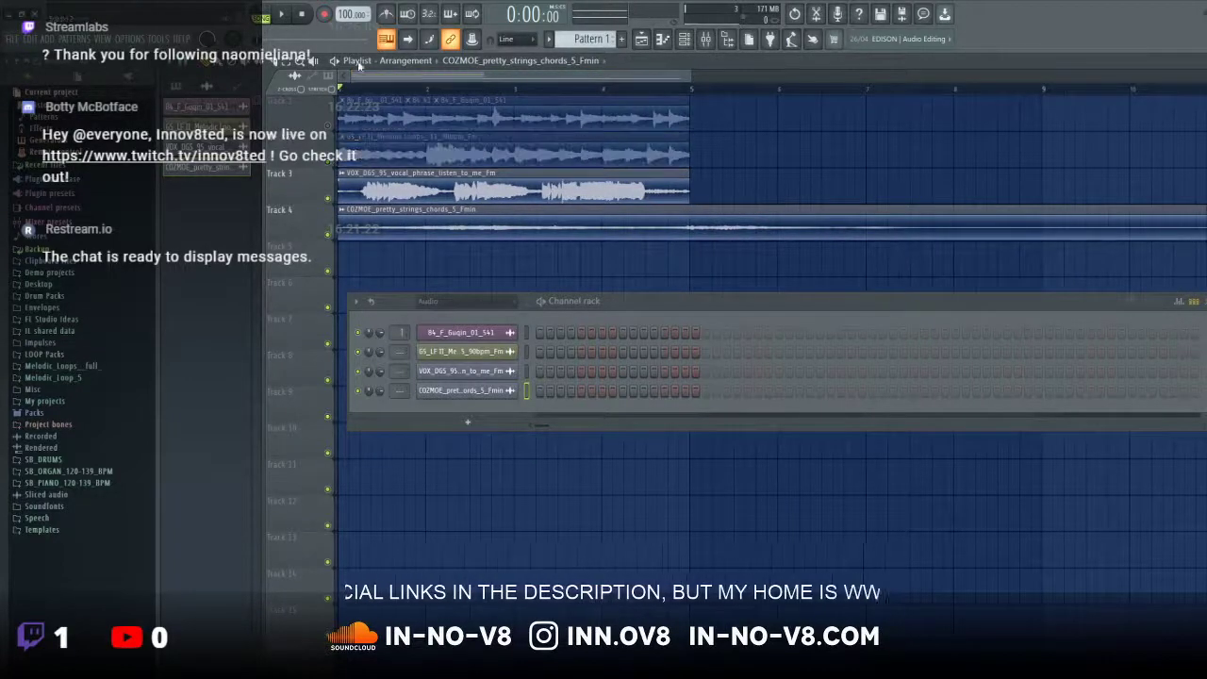
pyautogui.click(281, 14)
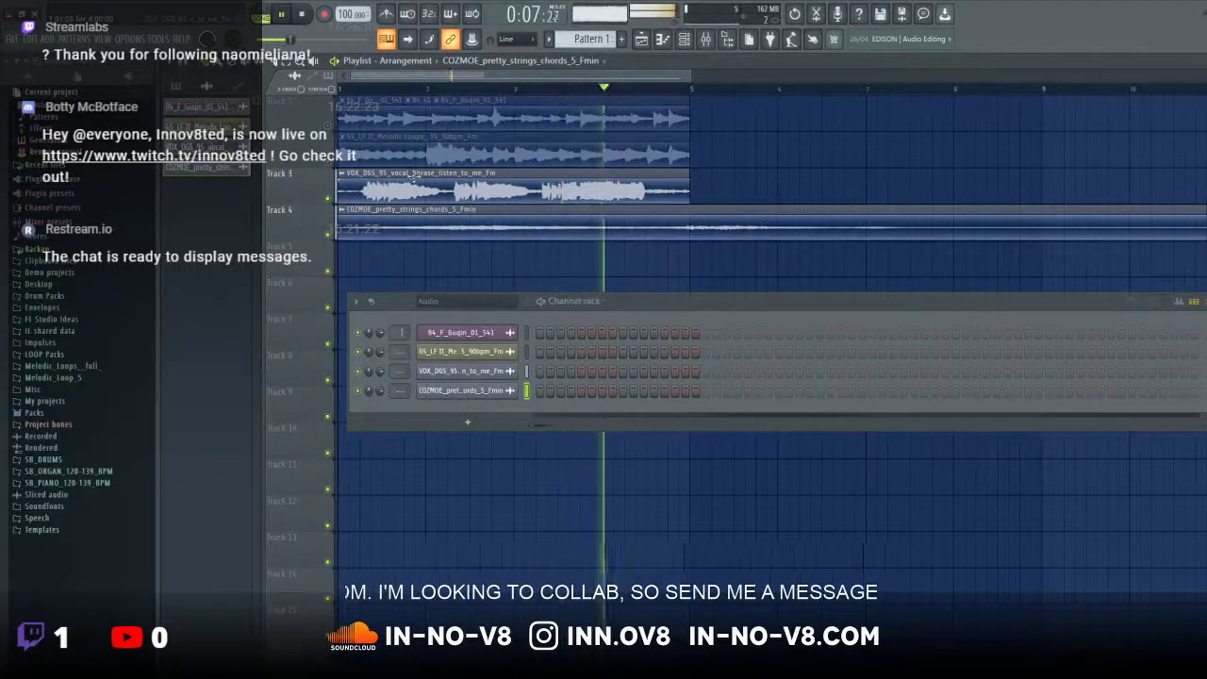
pyautogui.click(302, 14)
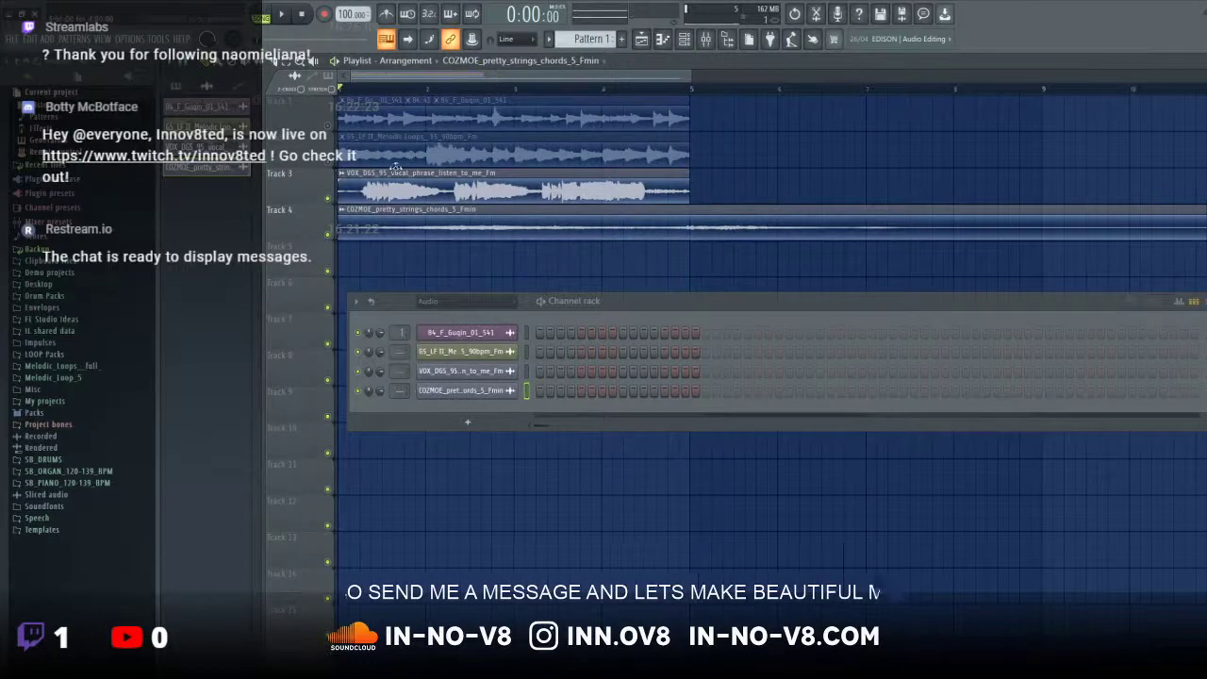
# Step: Route the vocal phrase channel to mixer insert 2 and show the mixer with its effect slots uncovered
pyautogui.doubleClick(433, 196)
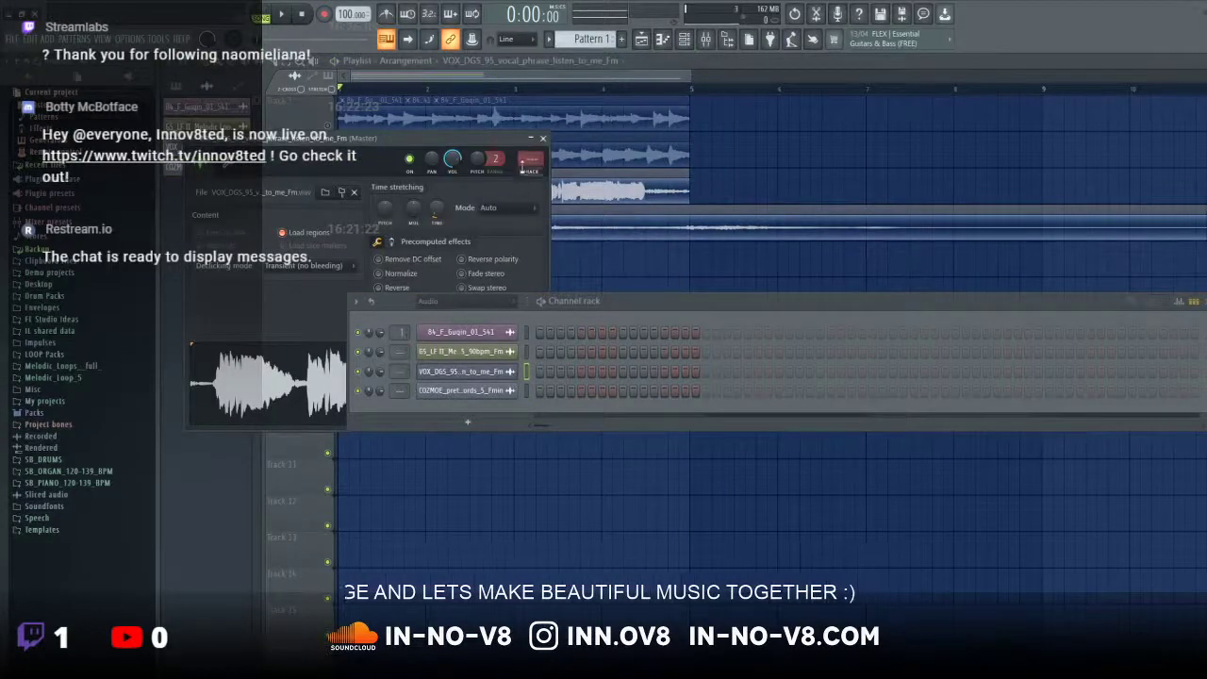
pyautogui.moveTo(523, 165); pyautogui.dragTo(526, 151)
pyautogui.press('F9')
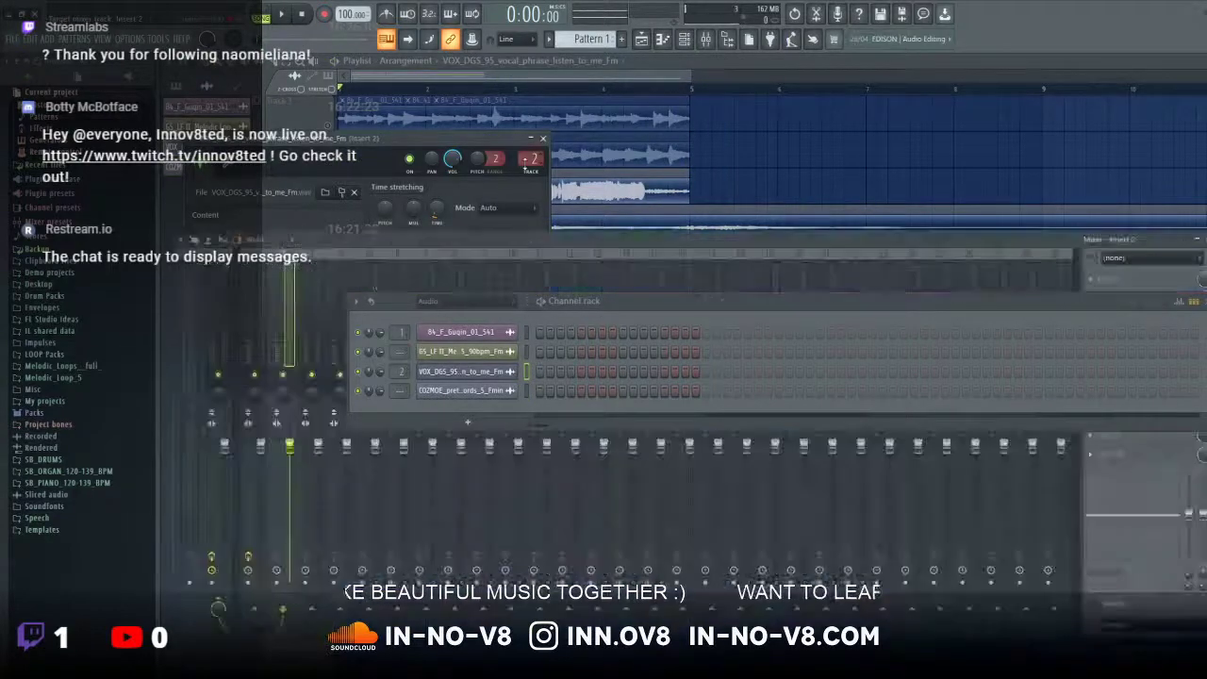
pyautogui.moveTo(976, 303); pyautogui.dragTo(925, 361)
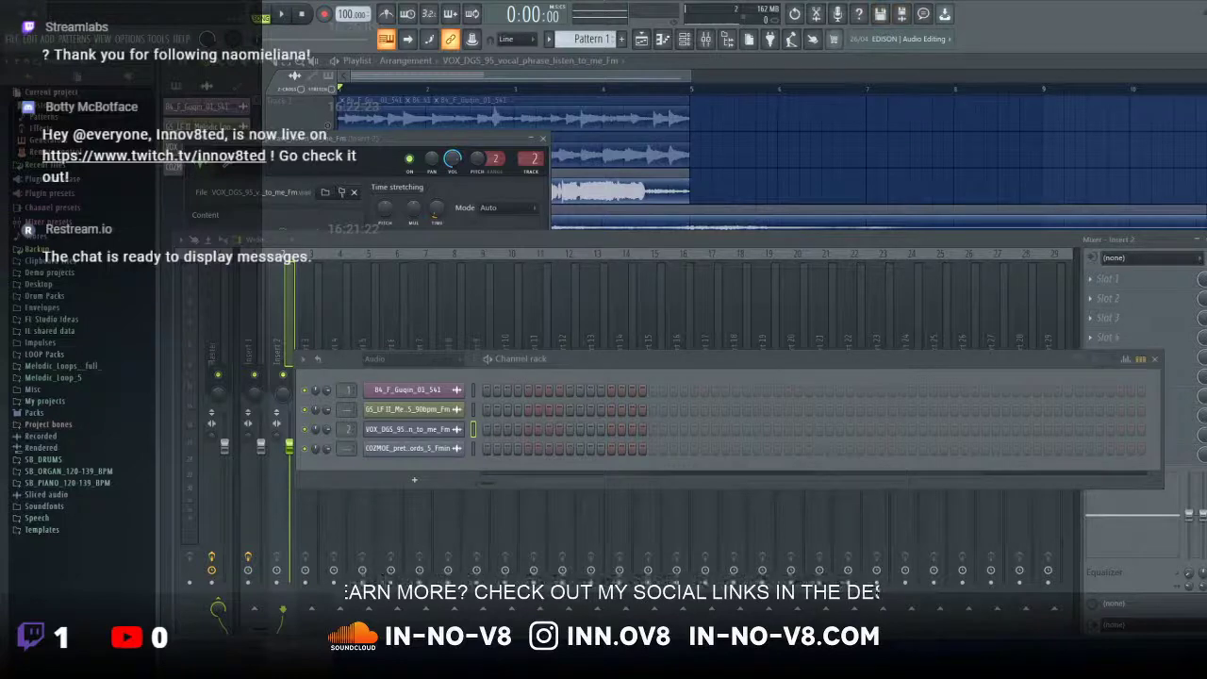
# Step: Load the ValhallaRoom reverb into slot 1 of mixer insert 2
pyautogui.click(1106, 279)
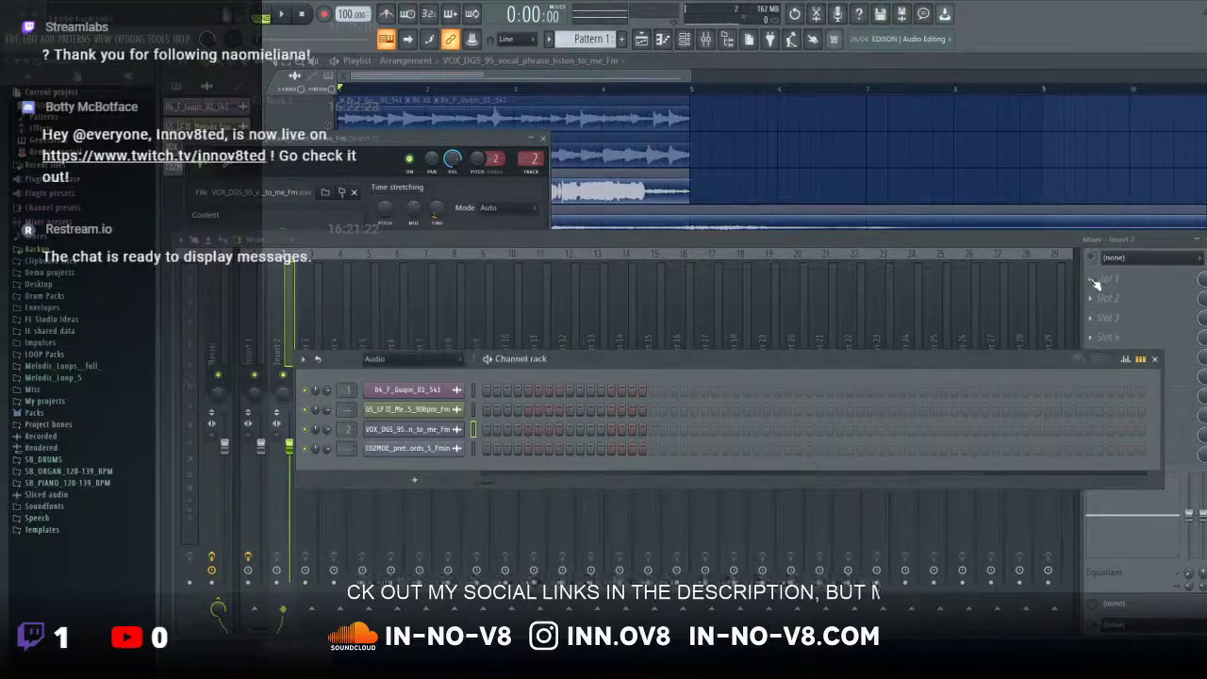
pyautogui.moveTo(1109, 296)
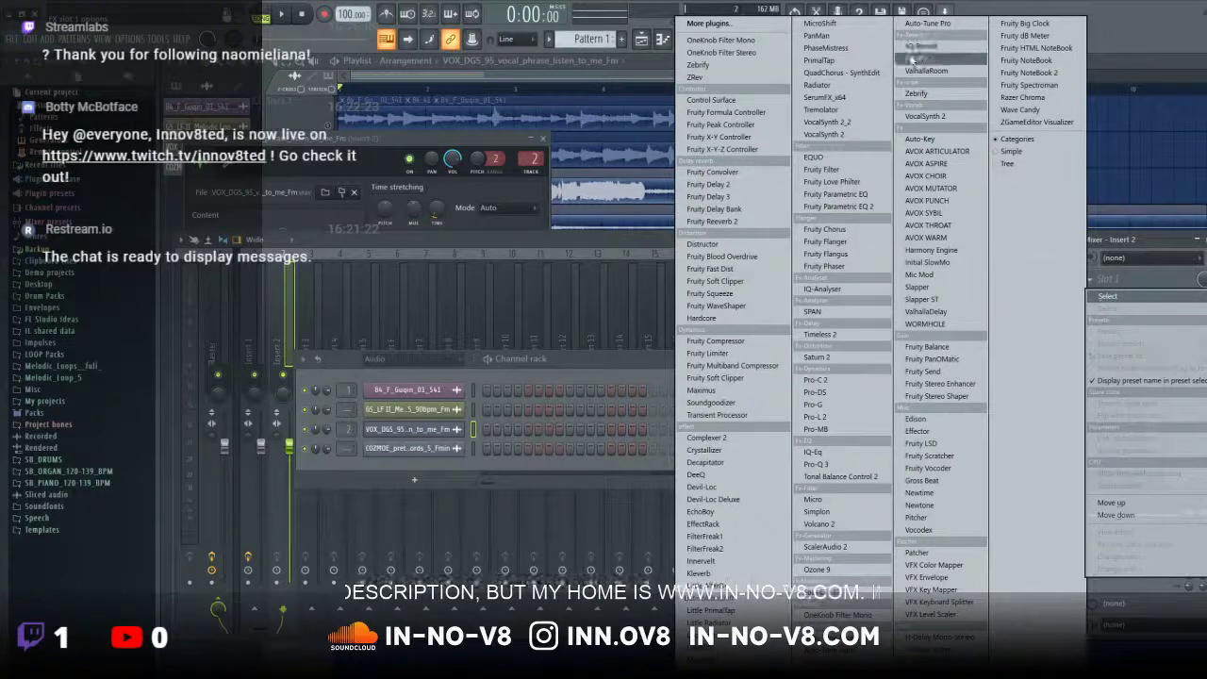
pyautogui.click(921, 70)
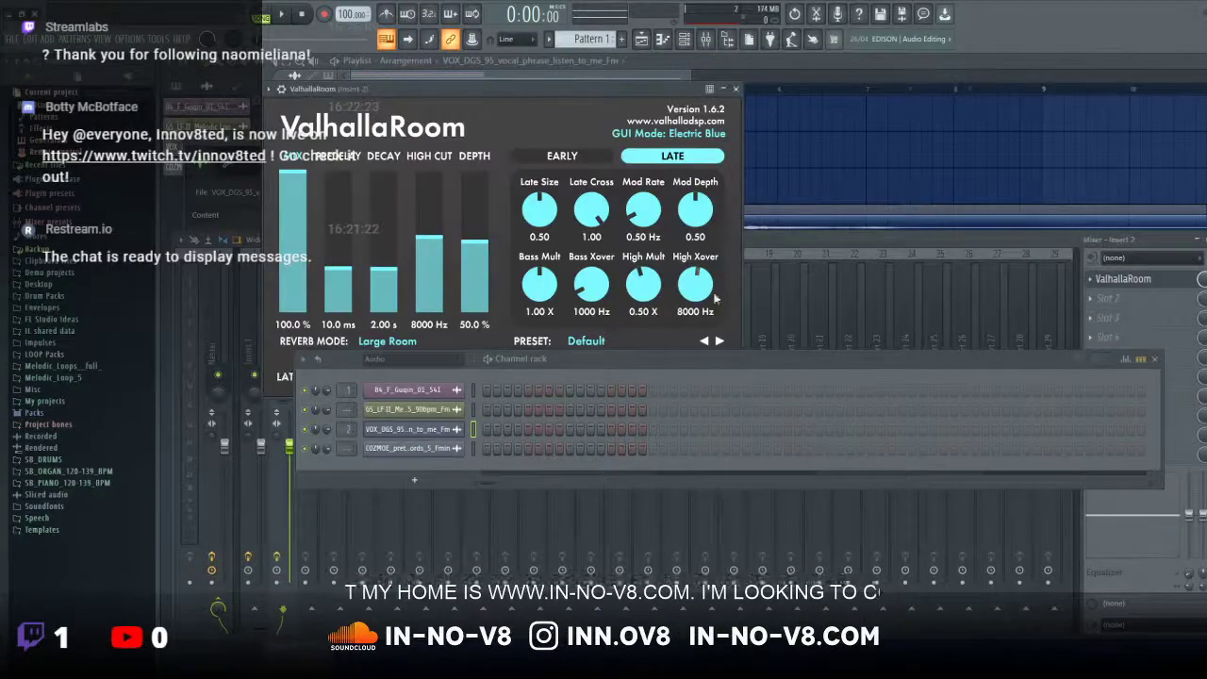
# Step: Try the LV426Cathedral preset in ValhallaRoom on the vocal's insert
pyautogui.moveTo(777, 354); pyautogui.dragTo(765, 427)
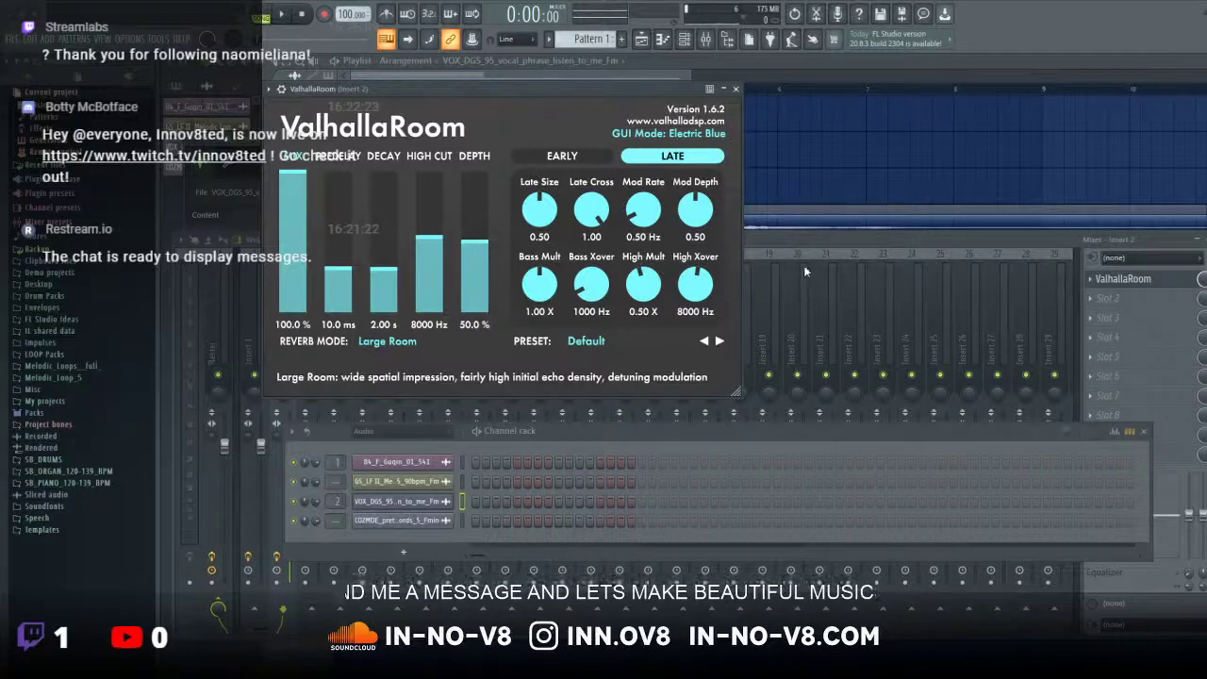
pyautogui.click(779, 282)
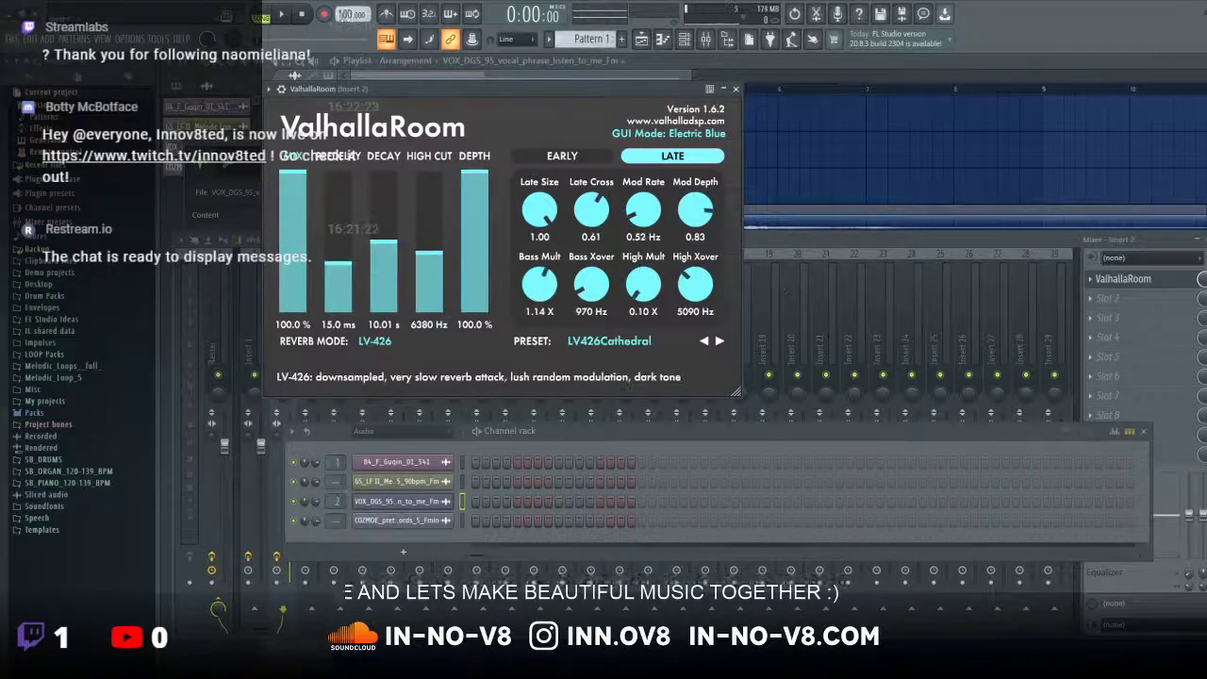
pyautogui.moveTo(428, 90); pyautogui.dragTo(496, 228)
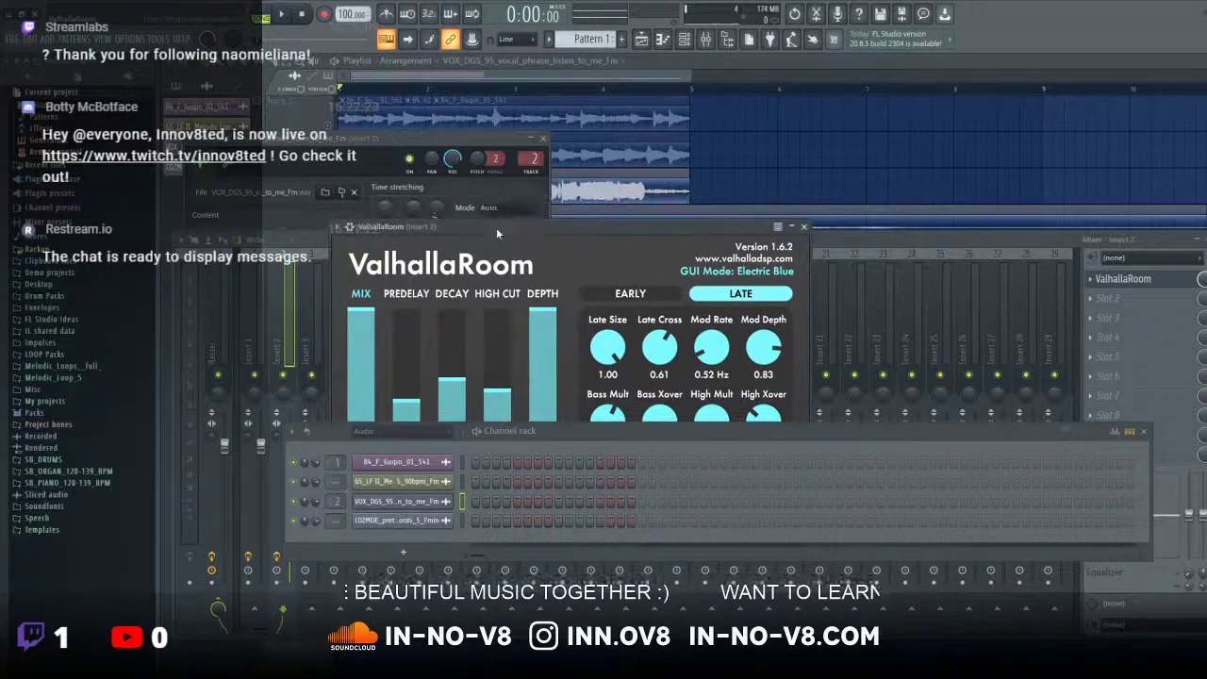
# Step: Play back the vocal through the reverb and switch ValhallaRoom to the BasilicaOfSantoSpirito preset
pyautogui.click(281, 14)
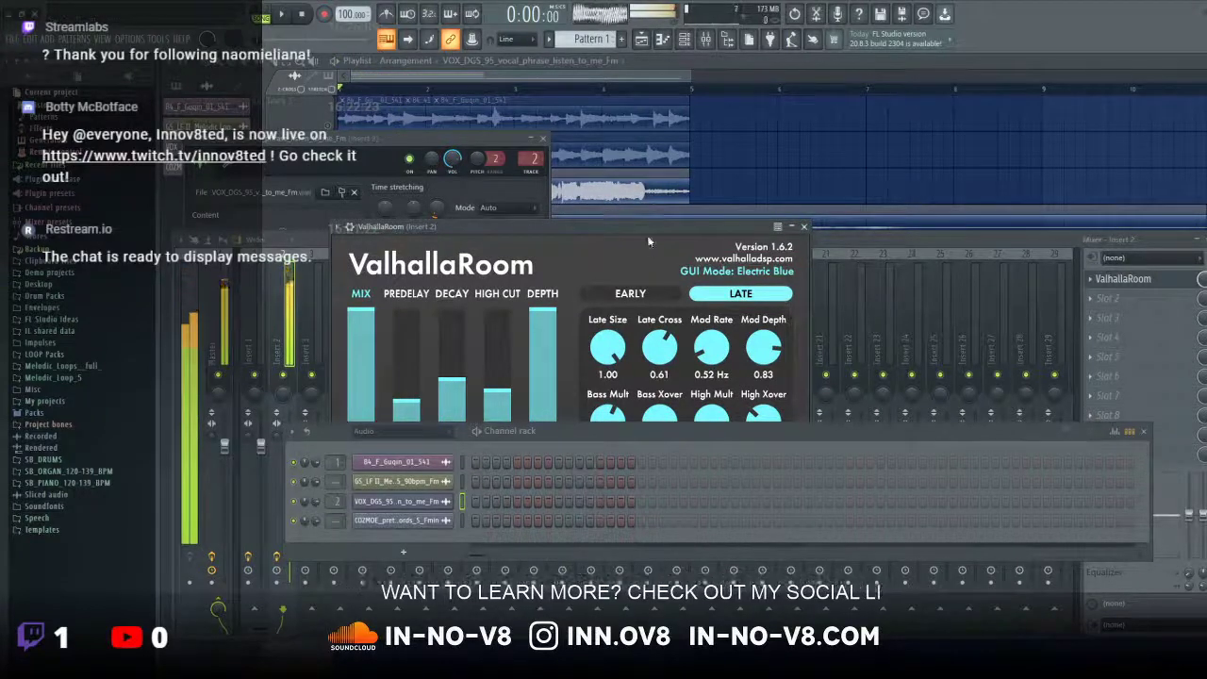
pyautogui.press('space')
pyautogui.moveTo(647, 230); pyautogui.dragTo(920, 115)
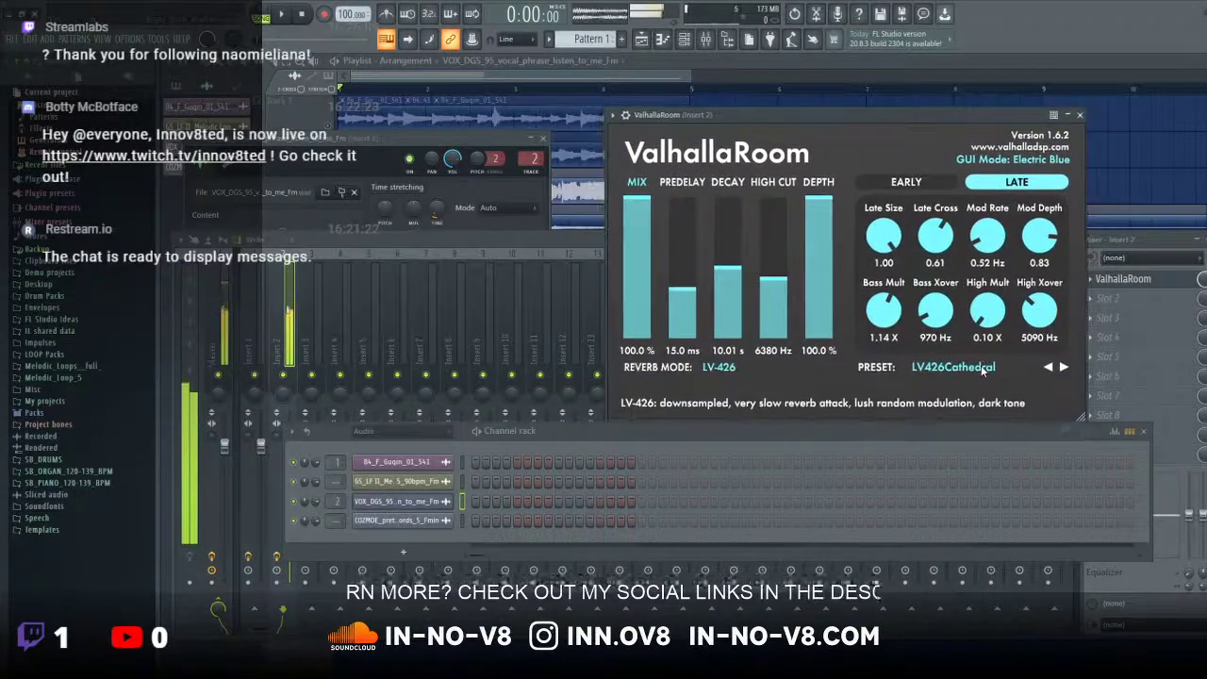
pyautogui.click(1090, 199)
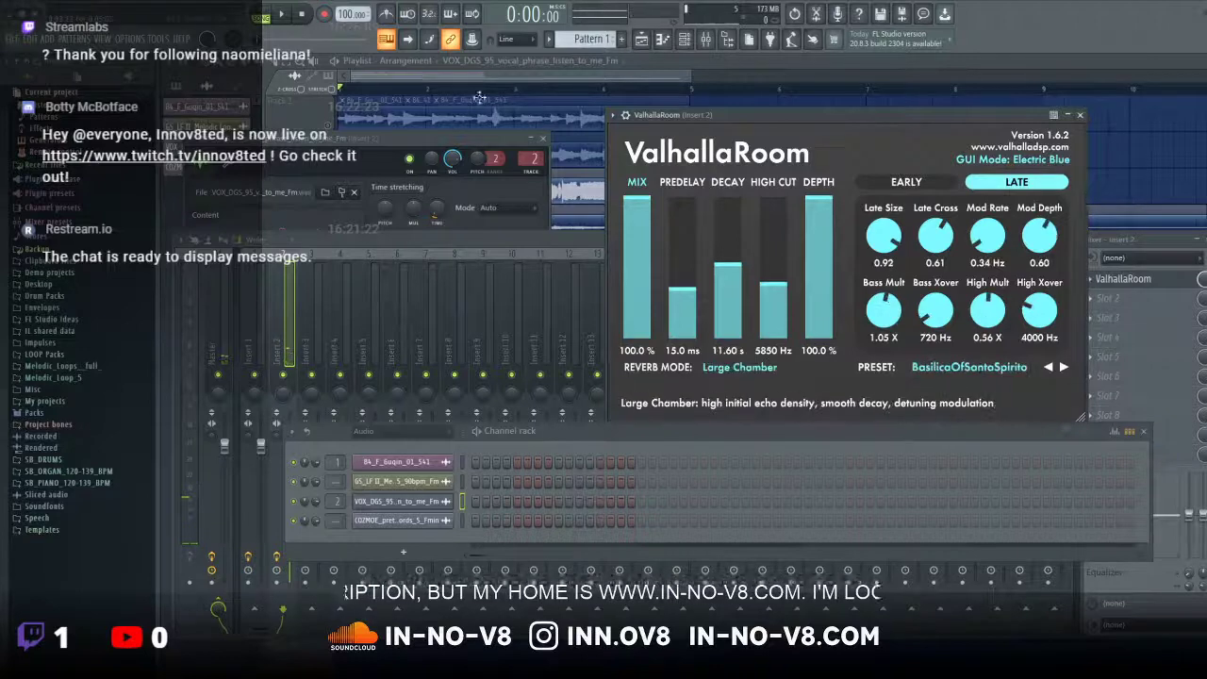
# Step: Play back the vocal while trying the MediumAmbience and GiantCistern presets in ValhallaRoom
pyautogui.click(283, 16)
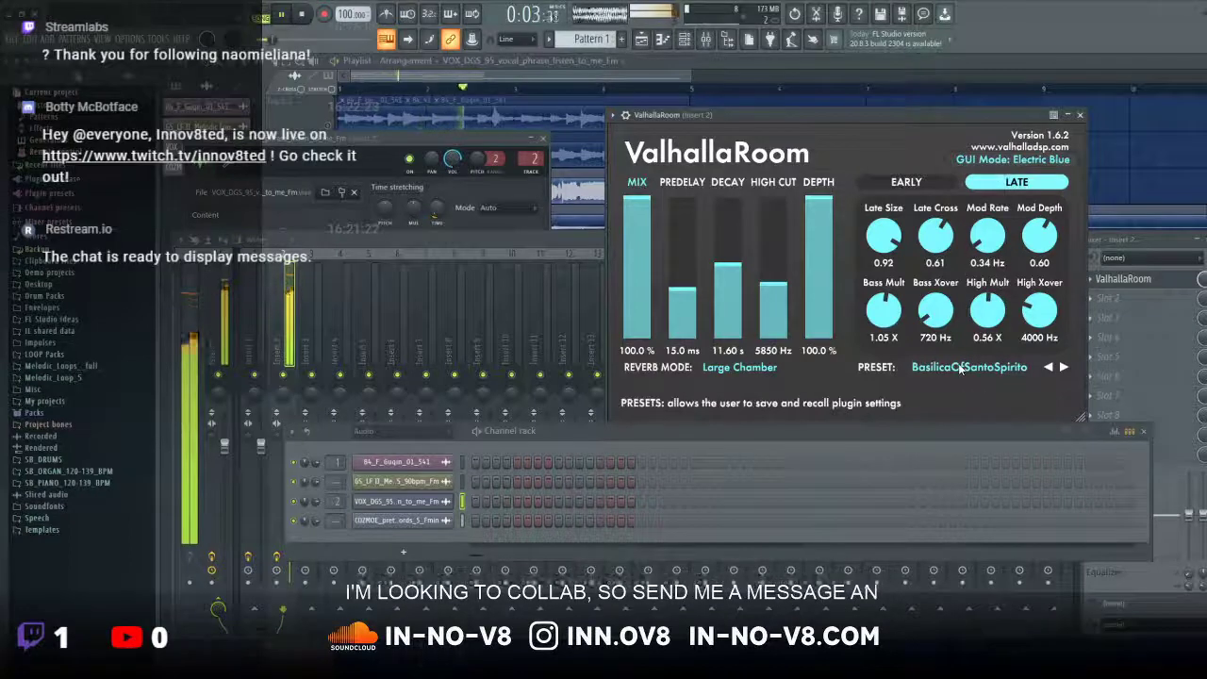
pyautogui.click(1073, 158)
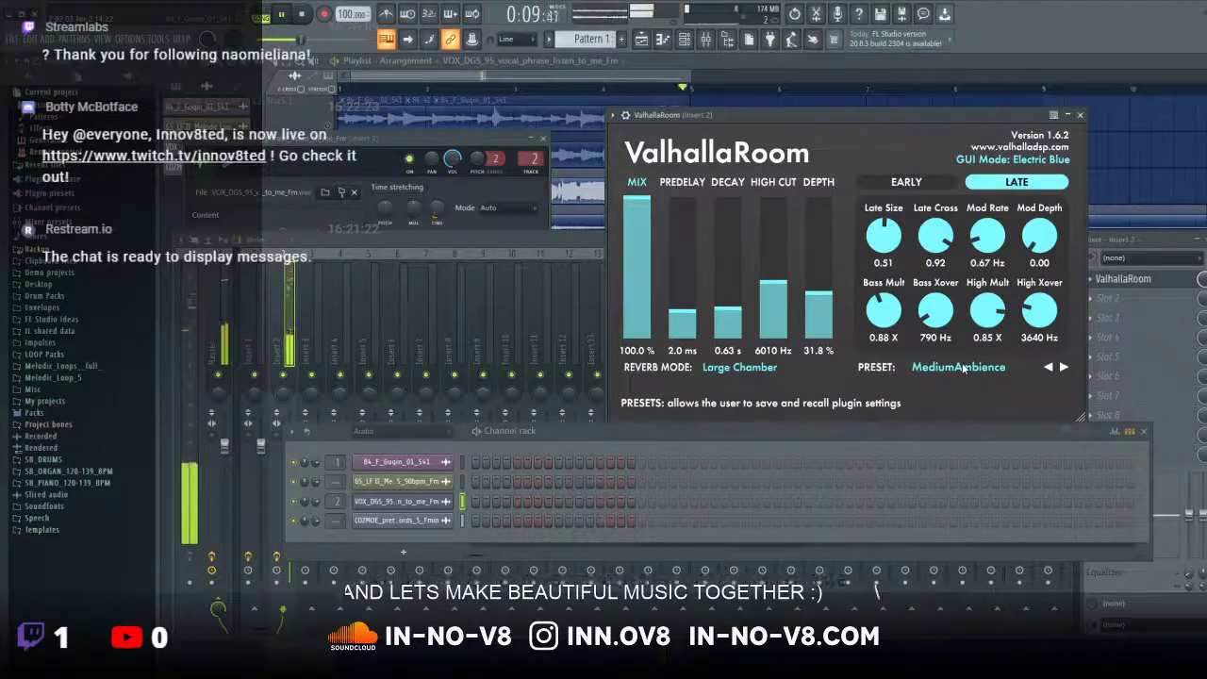
pyautogui.click(1102, 185)
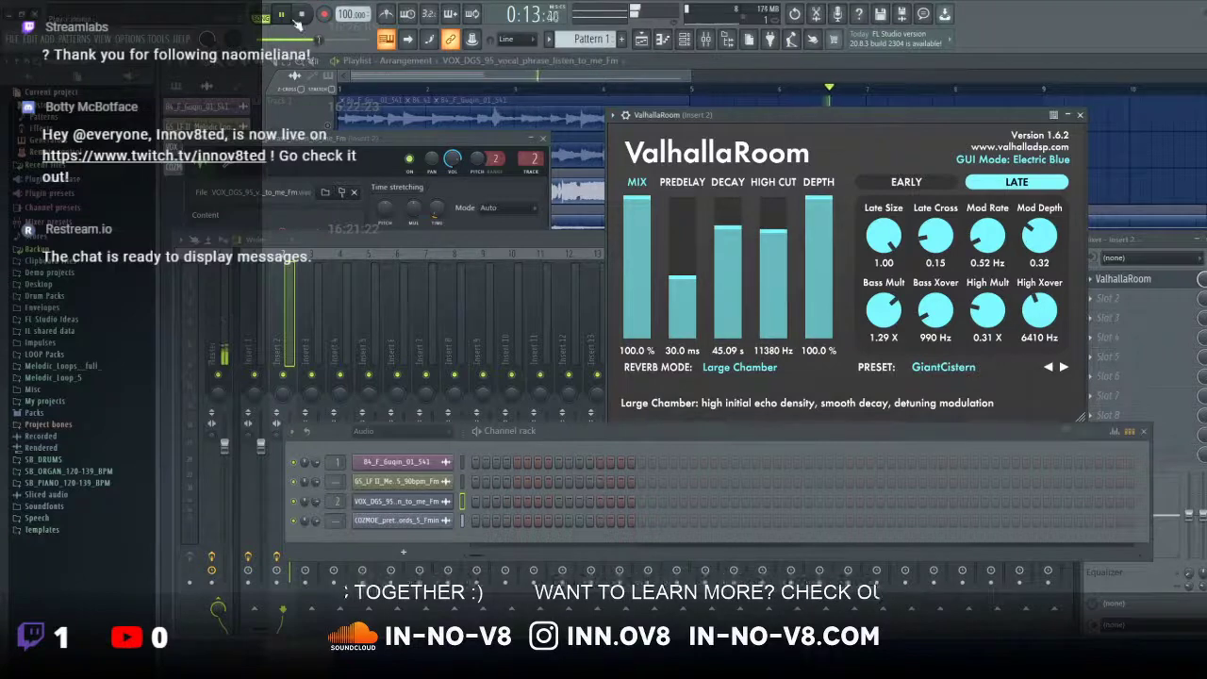
pyautogui.click(301, 15)
pyautogui.click(282, 14)
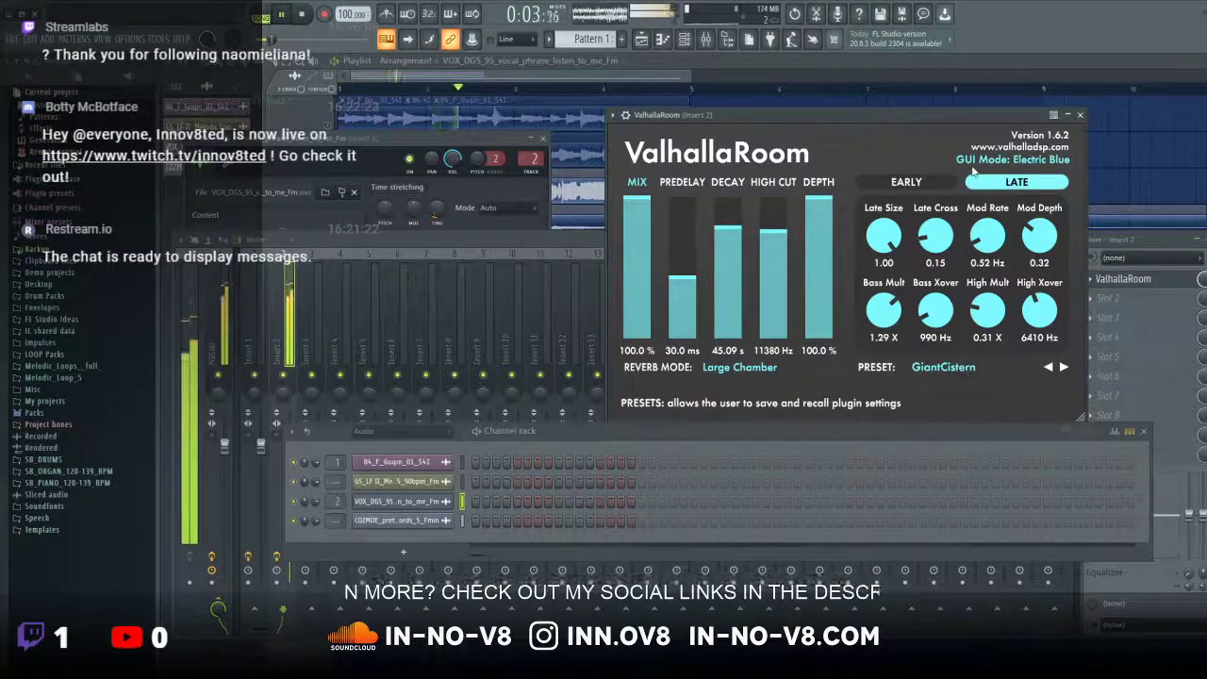
# Step: Switch the vocal's ValhallaRoom to the FourSecondChamber preset and audition it while clearing the reverb and mixer windows off the playlist
pyautogui.click(1105, 205)
pyautogui.click(302, 16)
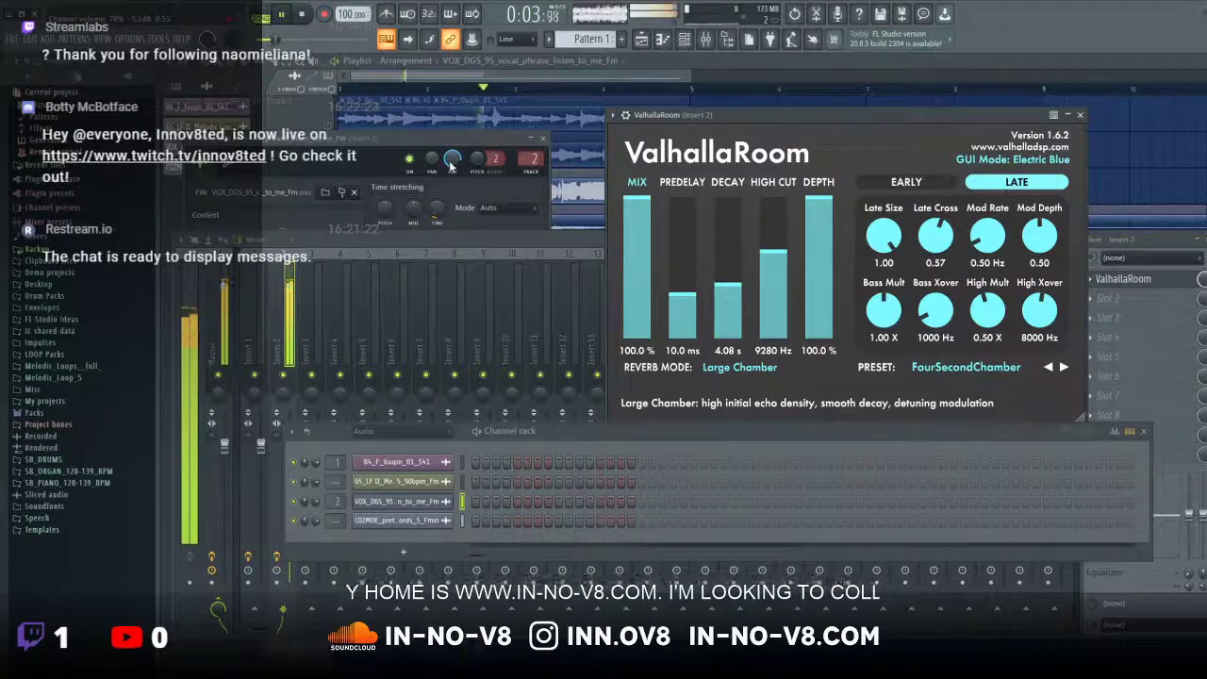
pyautogui.click(440, 137)
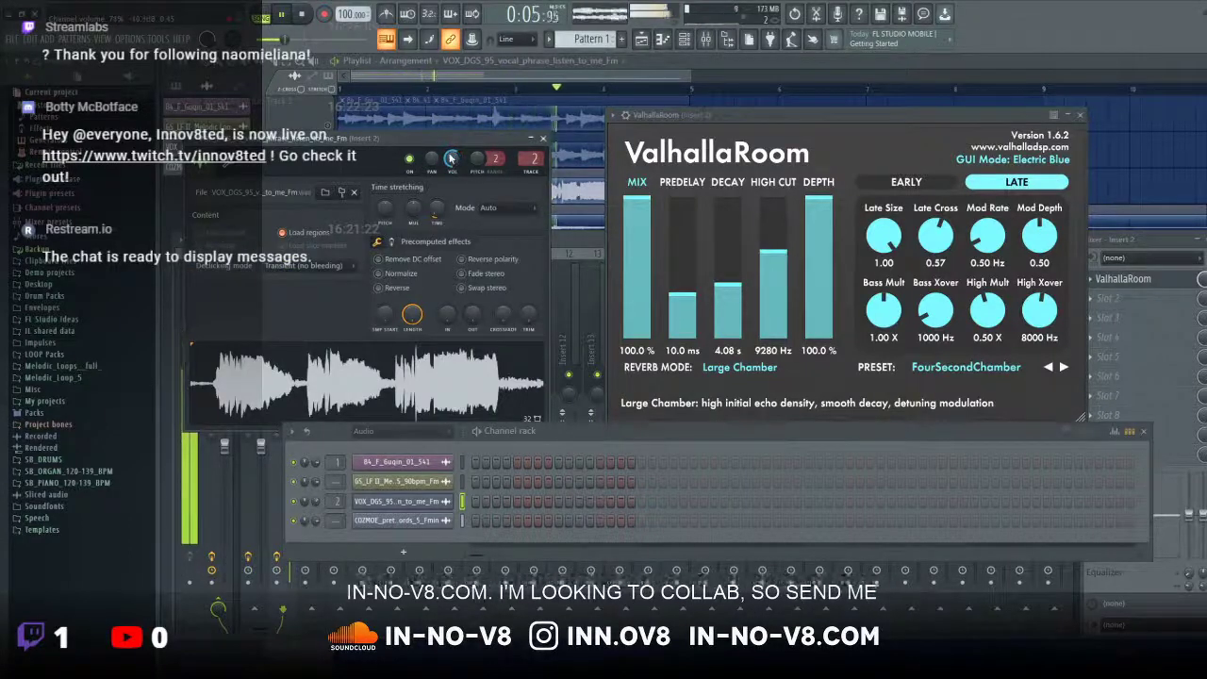
pyautogui.moveTo(441, 137); pyautogui.dragTo(460, 246)
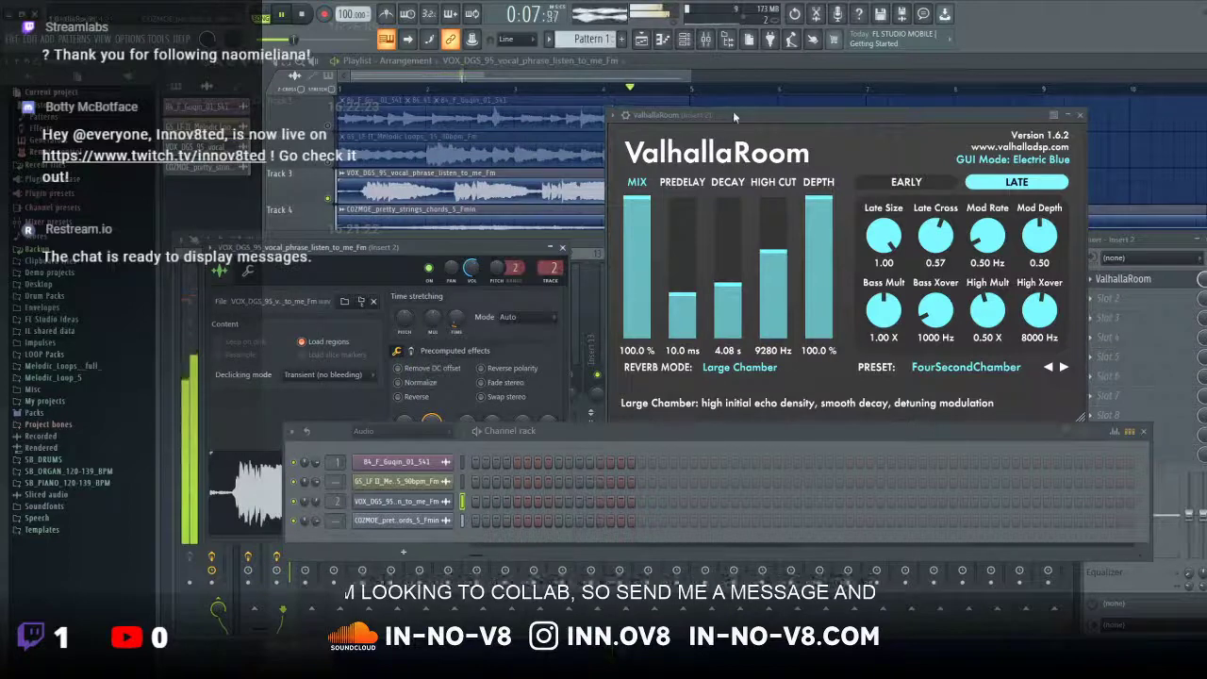
pyautogui.moveTo(710, 116); pyautogui.dragTo(866, 113)
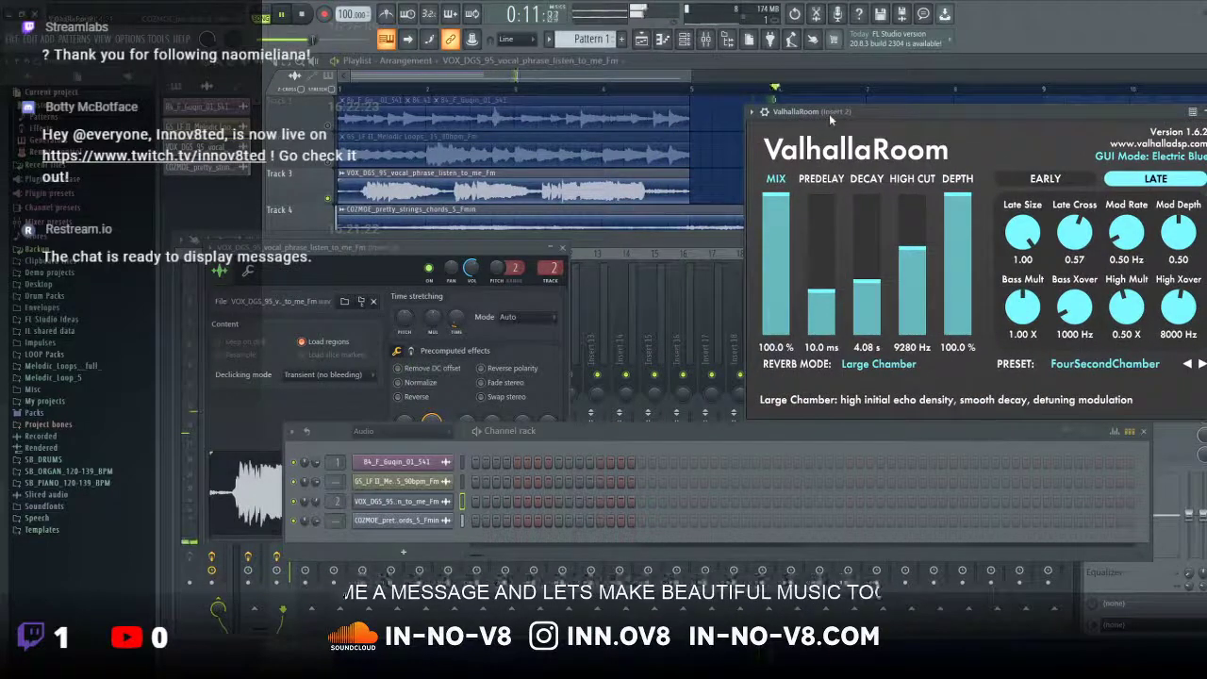
pyautogui.moveTo(832, 119); pyautogui.dragTo(800, 250)
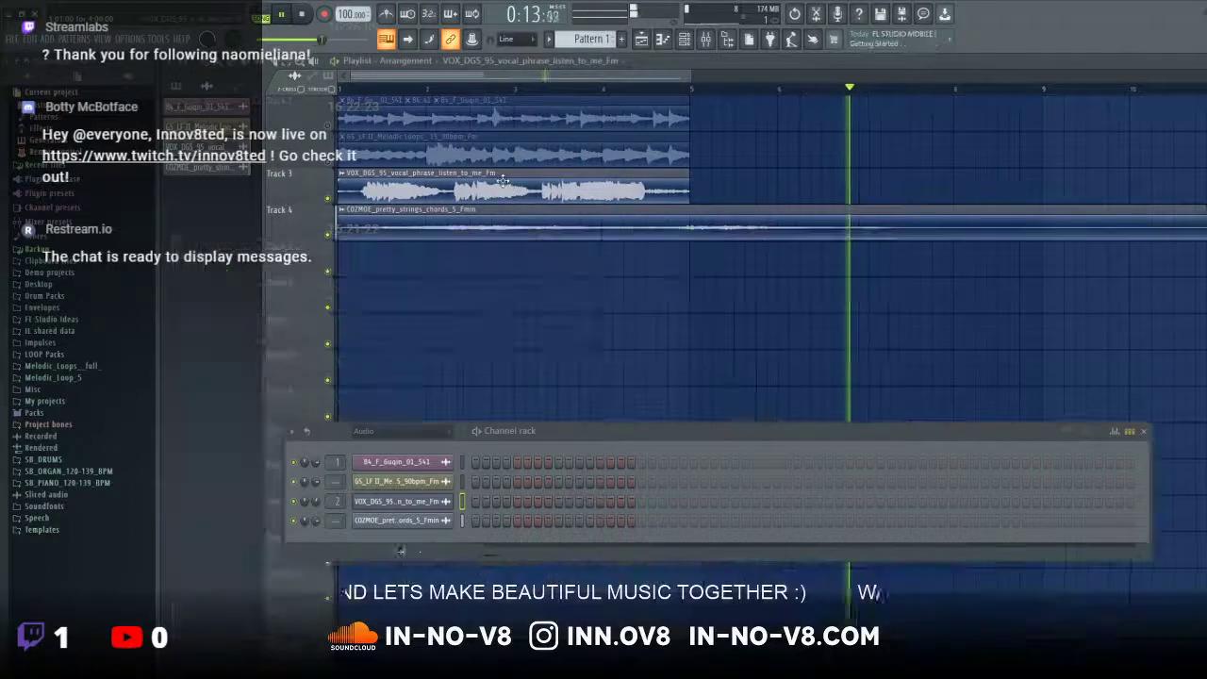
pyautogui.click(503, 181)
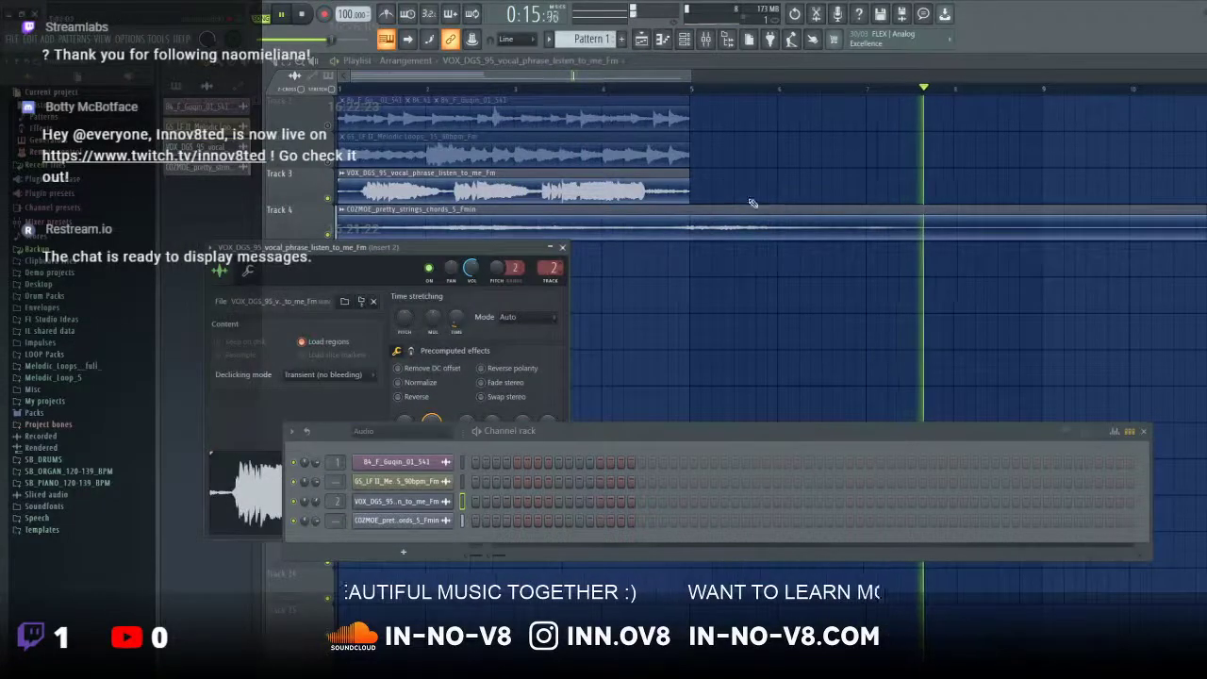
pyautogui.press('space')
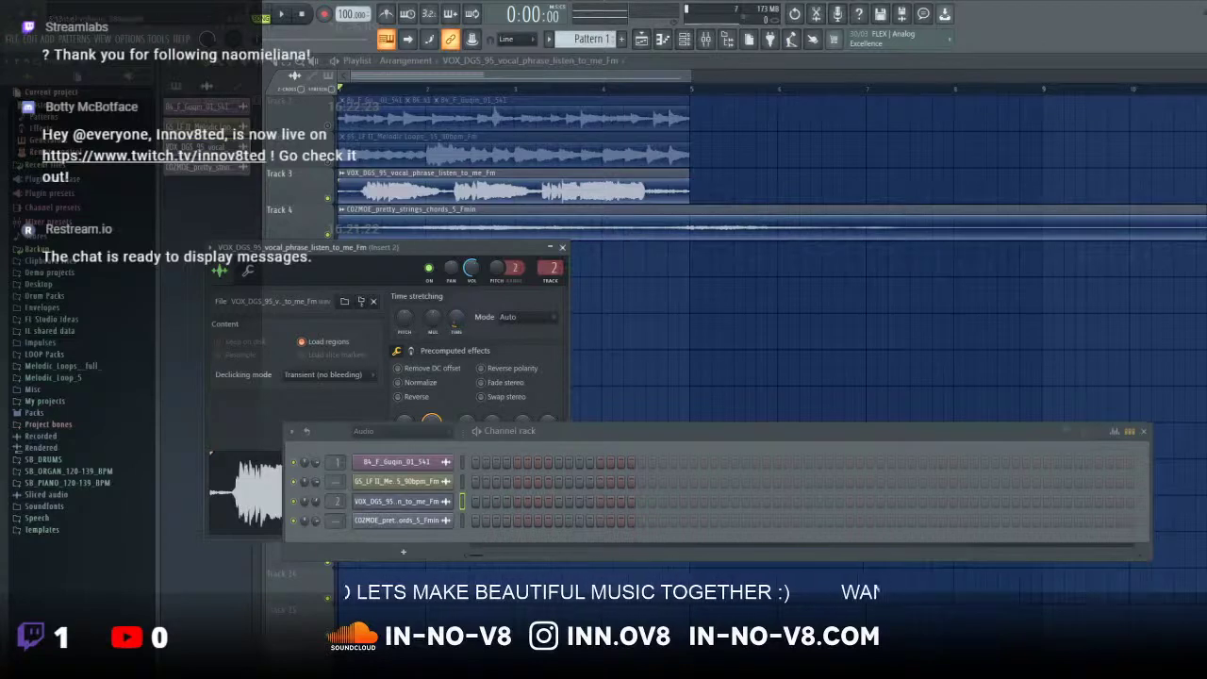
# Step: Add the SPR_Melodic_120_Fm_Departures_FA sample at the start of Track 5 and enter 120 BPM in its tempo detection
pyautogui.moveTo(397, 249); pyautogui.dragTo(405, 411)
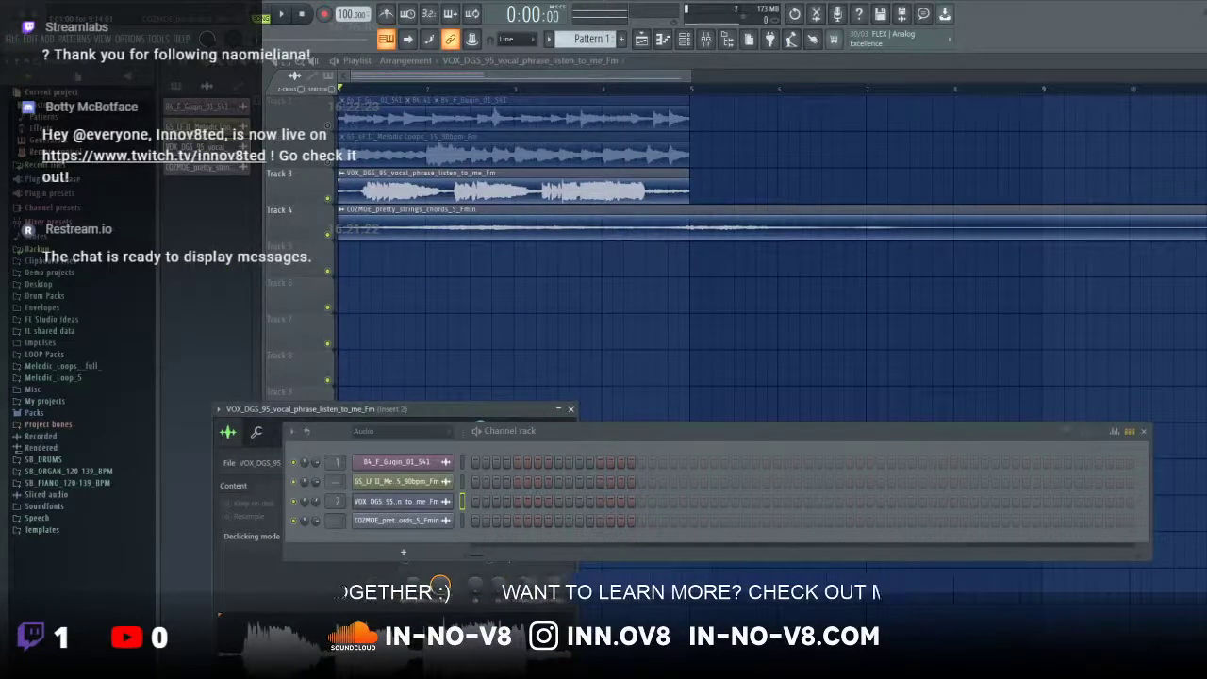
pyautogui.moveTo(75, 377); pyautogui.dragTo(368, 251)
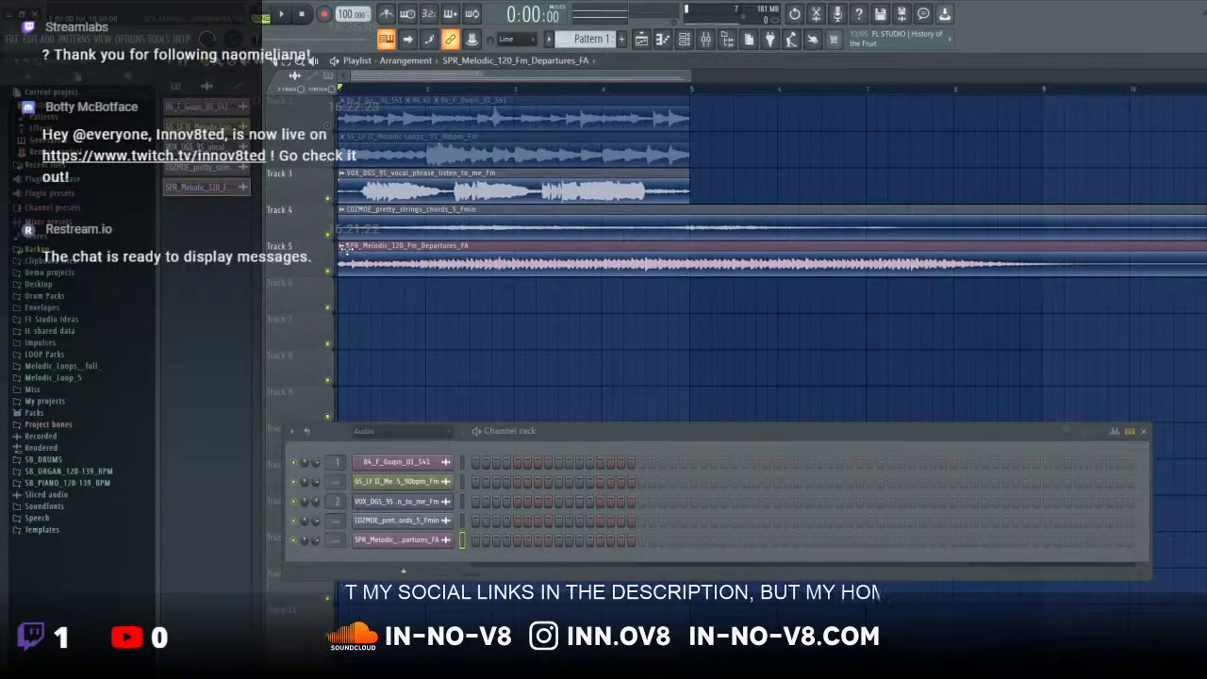
pyautogui.click(348, 250)
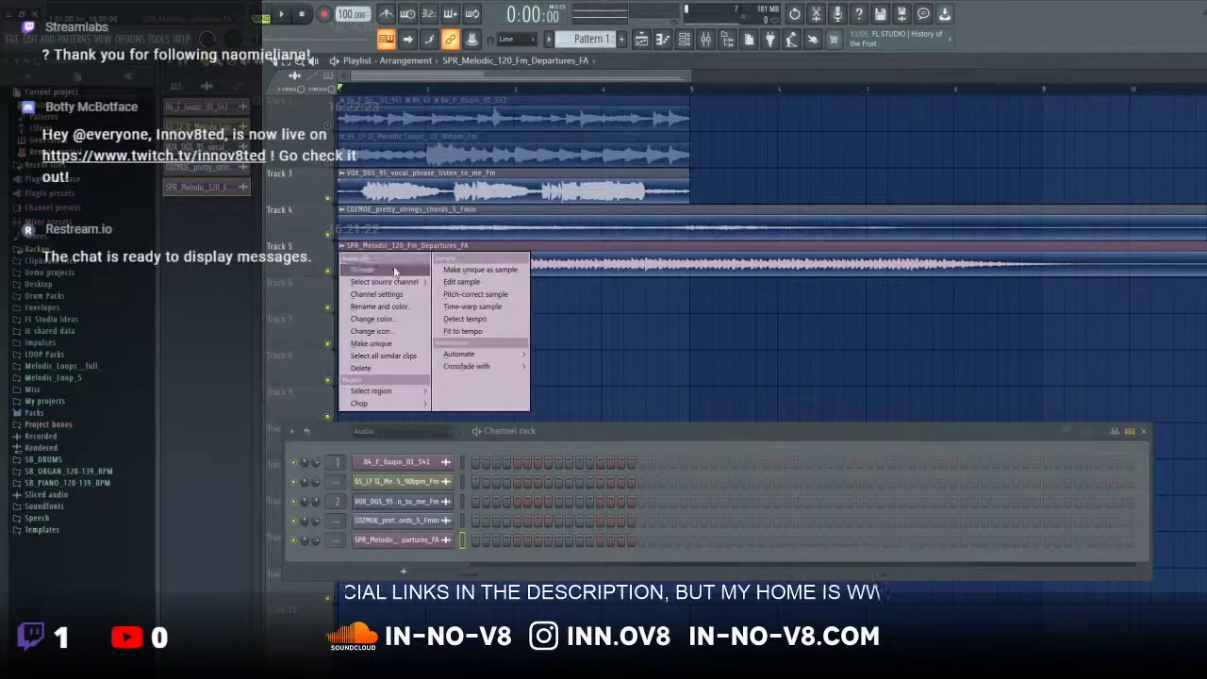
pyautogui.click(495, 320)
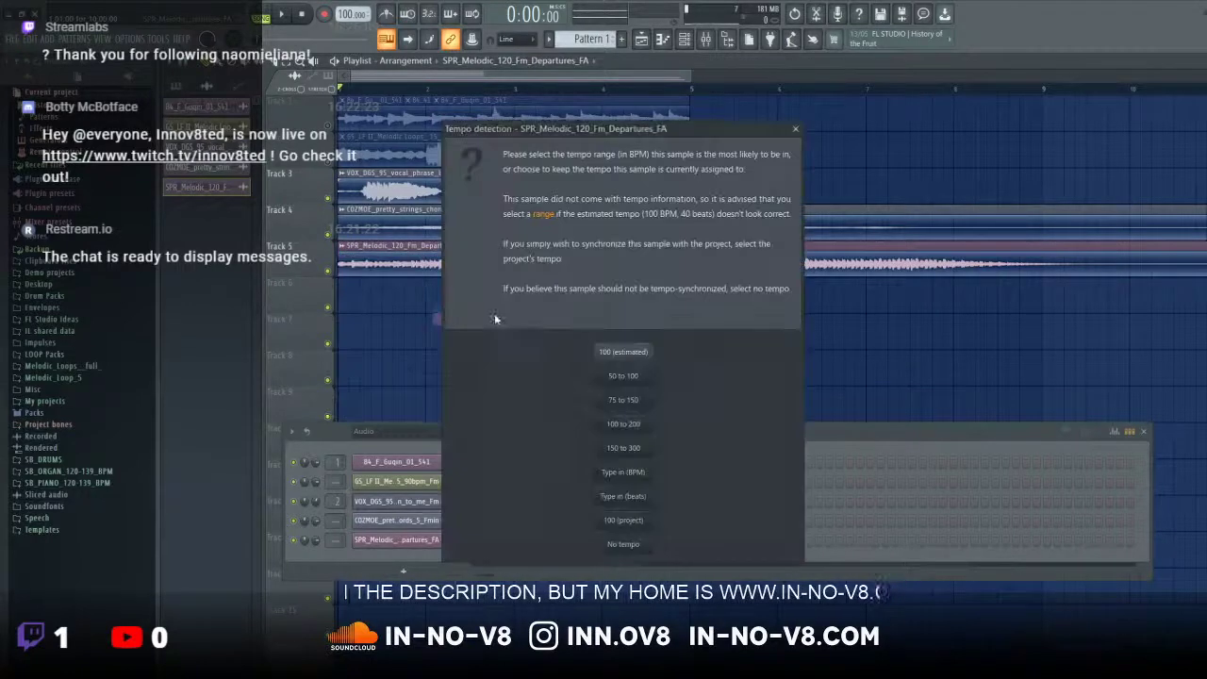
pyautogui.click(639, 478)
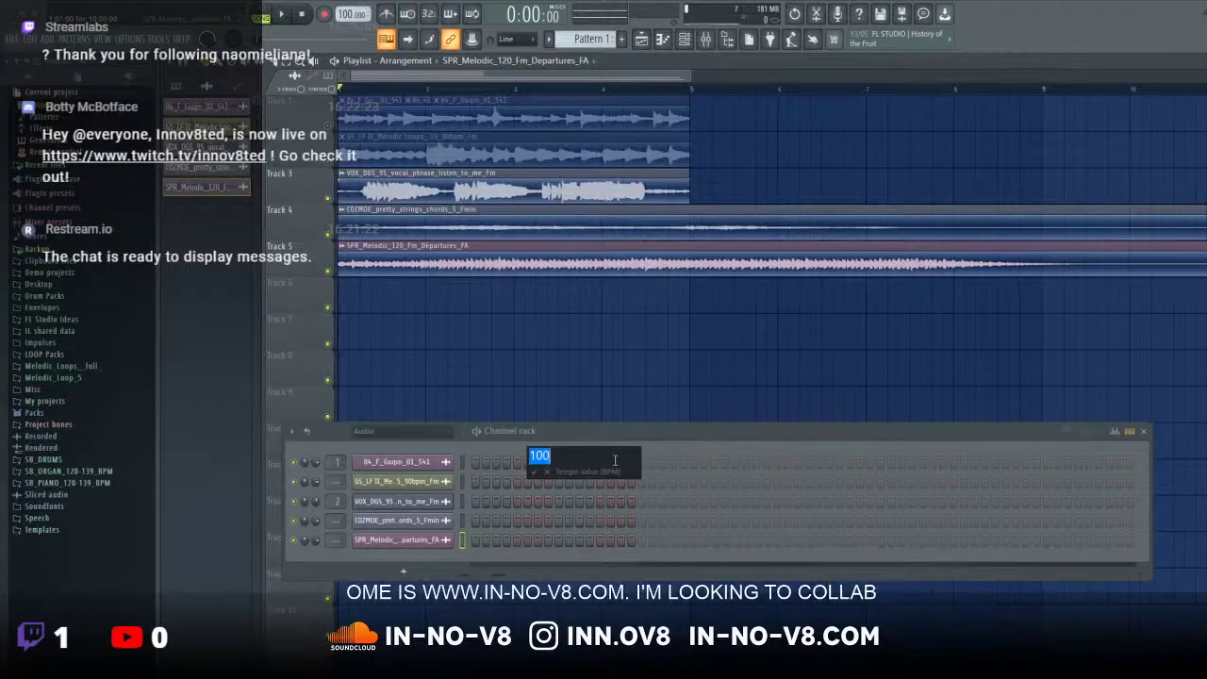
pyautogui.write('120')
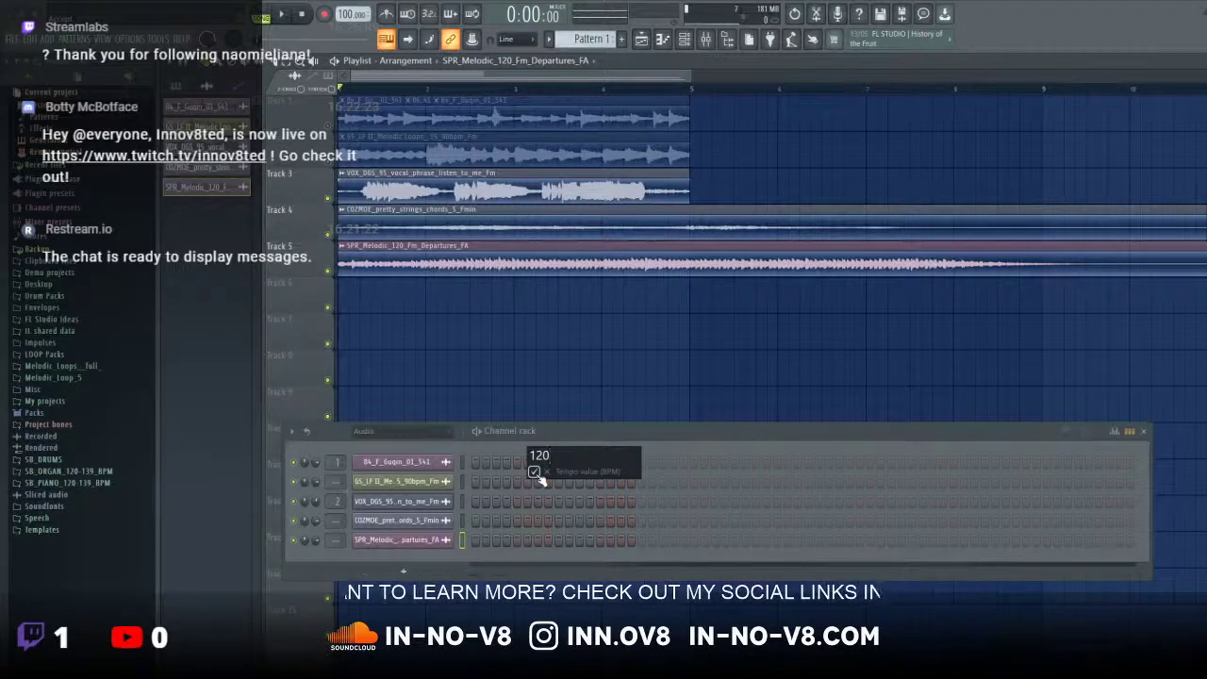
pyautogui.click(535, 472)
pyautogui.click(735, 397)
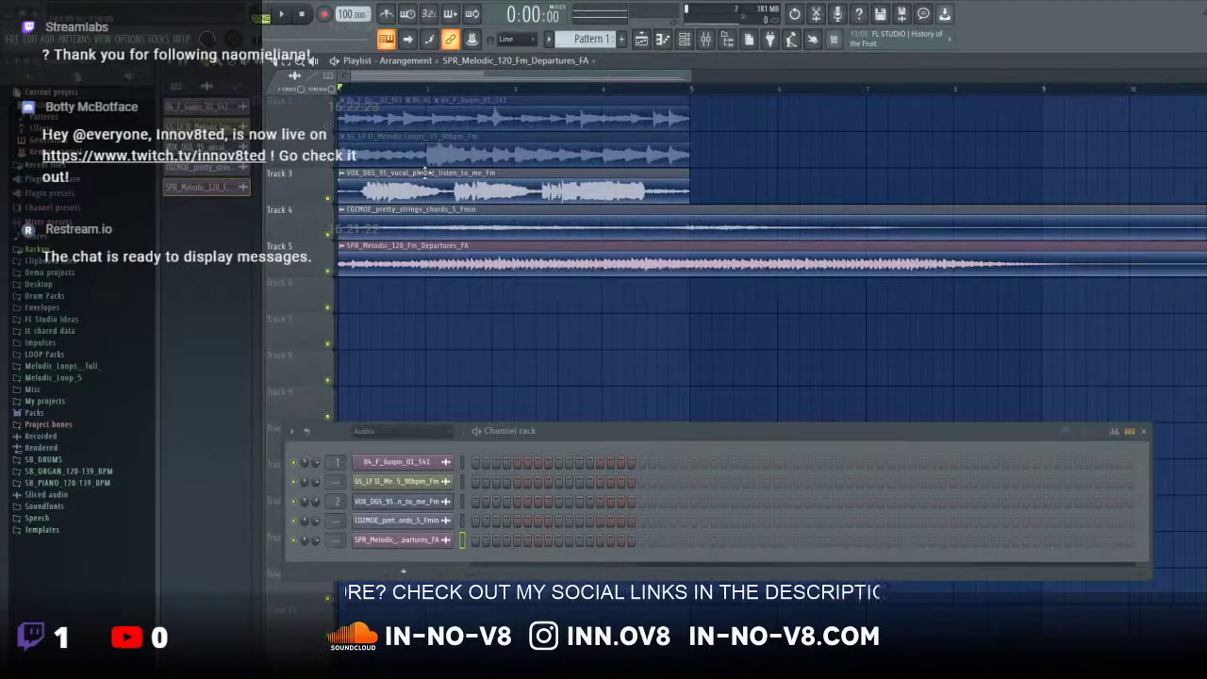
# Step: Fit the Departures clip on Track 5 to the project tempo, entering 120 BPM as its original tempo
pyautogui.click(343, 247)
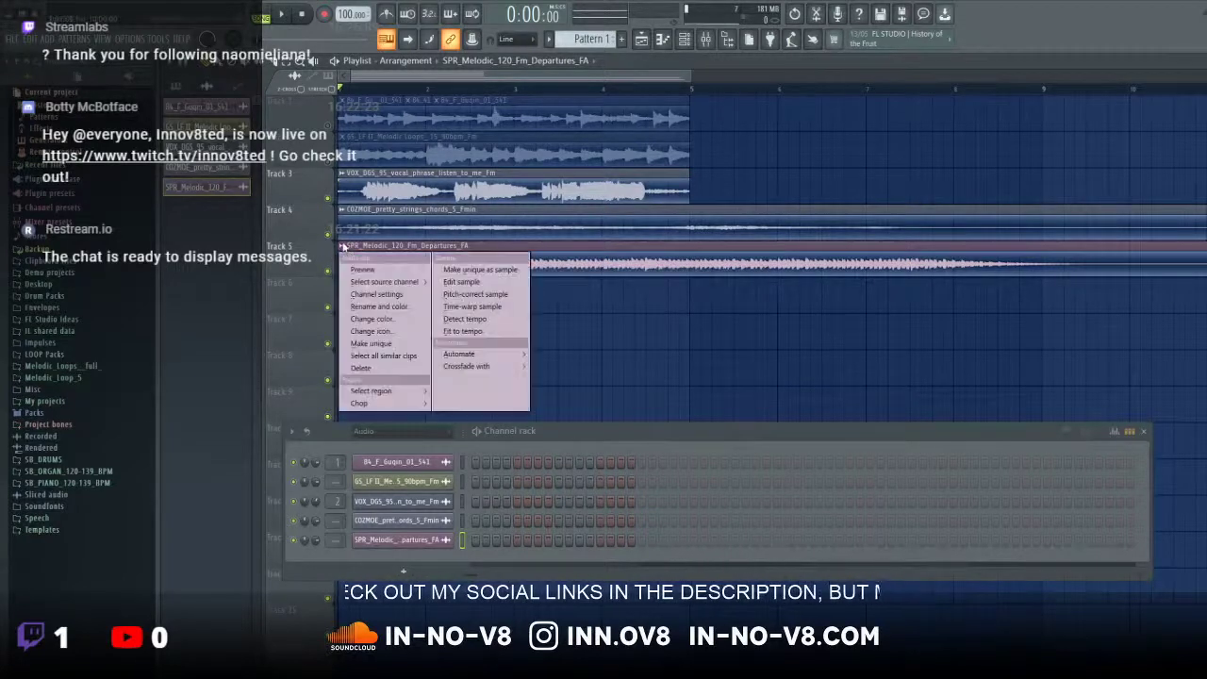
pyautogui.click(485, 332)
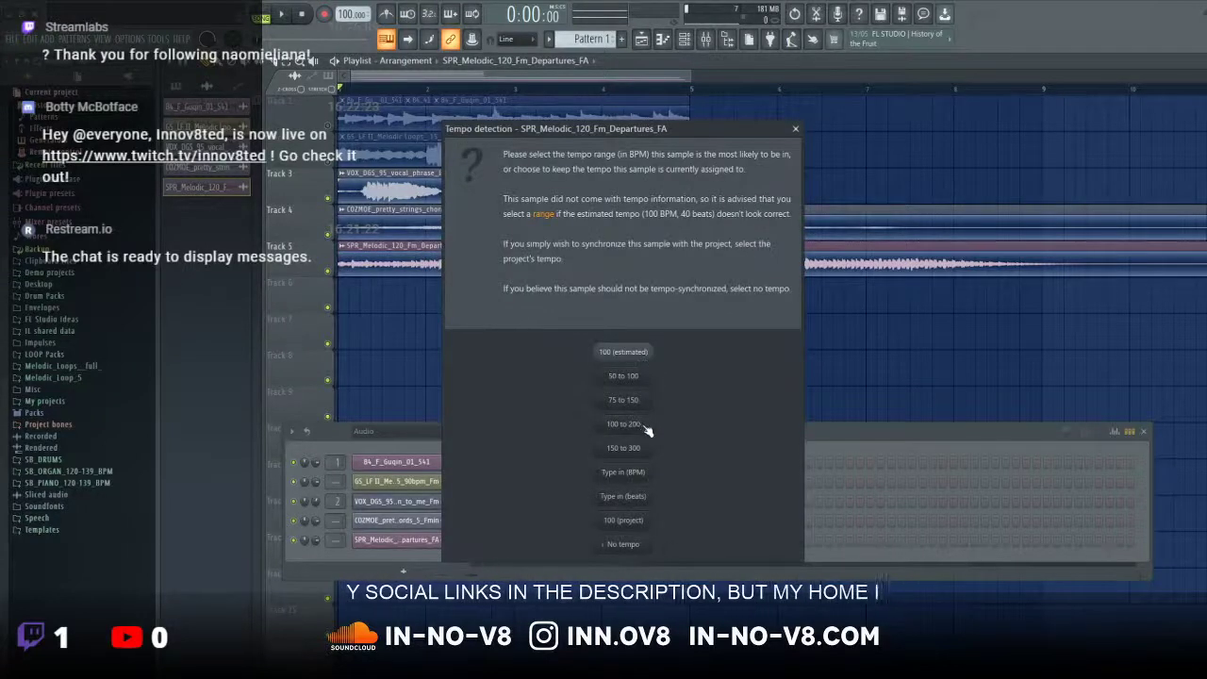
pyautogui.click(626, 475)
pyautogui.write('12')
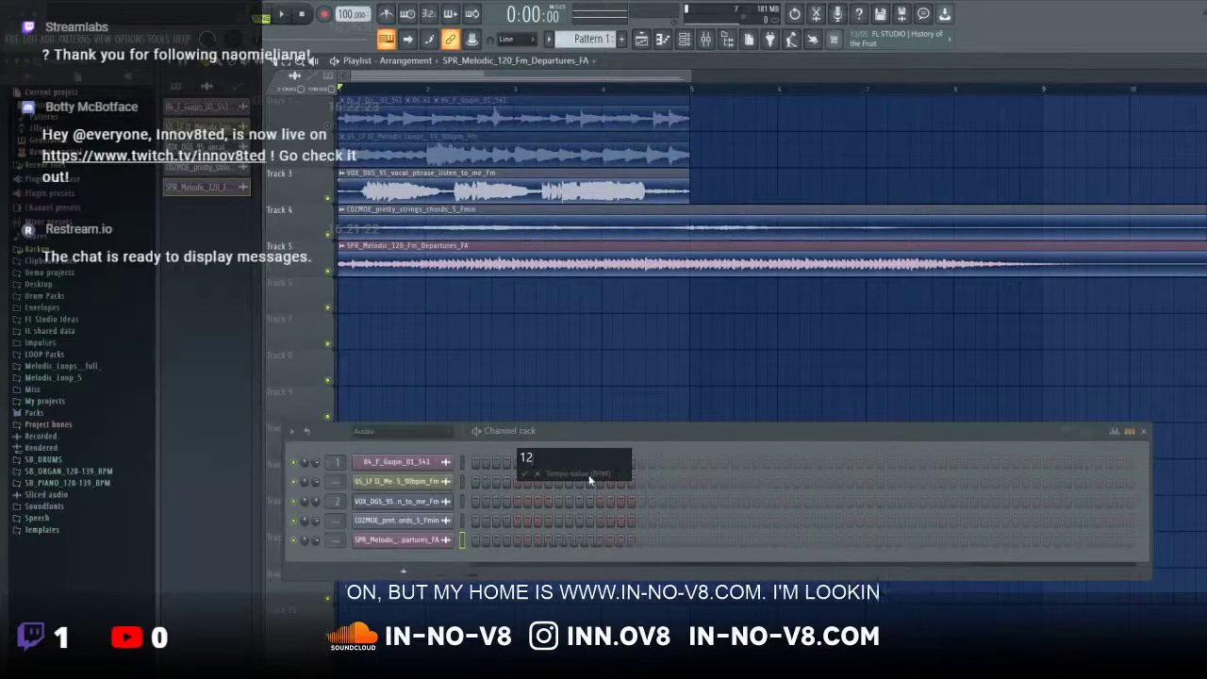
pyautogui.write('0')
pyautogui.press('Return')
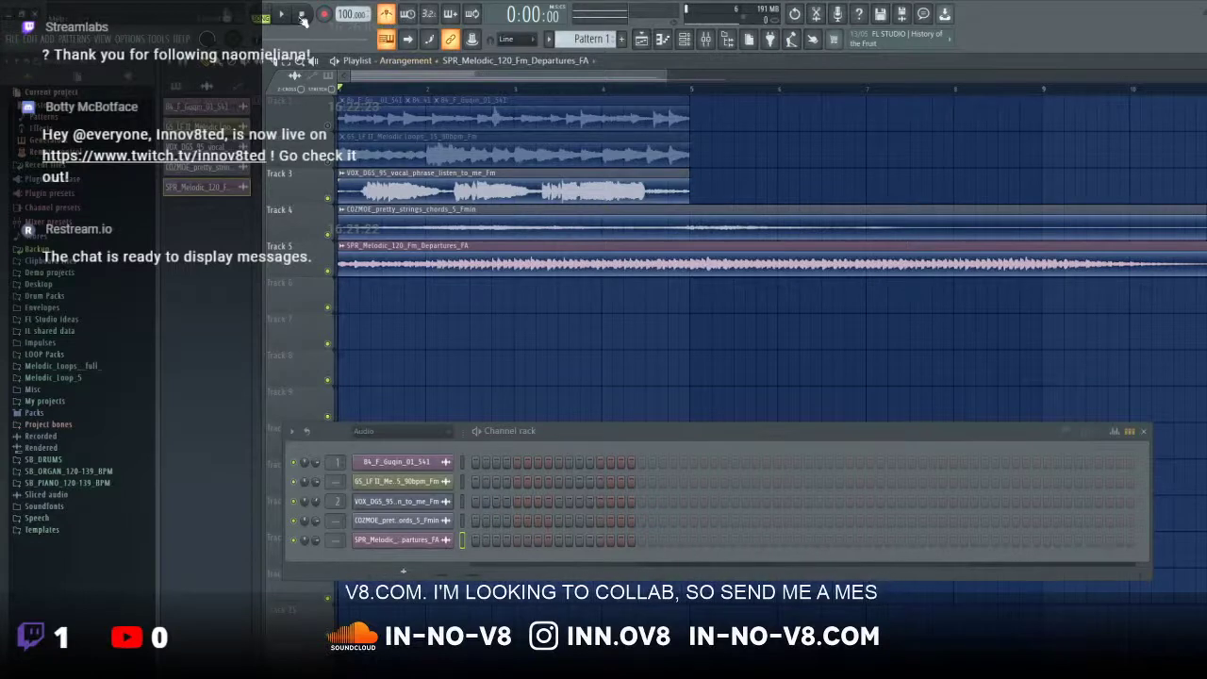
# Step: Mute the vocal on Track 3 while playing the arrangement, and open the Departures sample's channel settings clear of the clips
pyautogui.press('space')
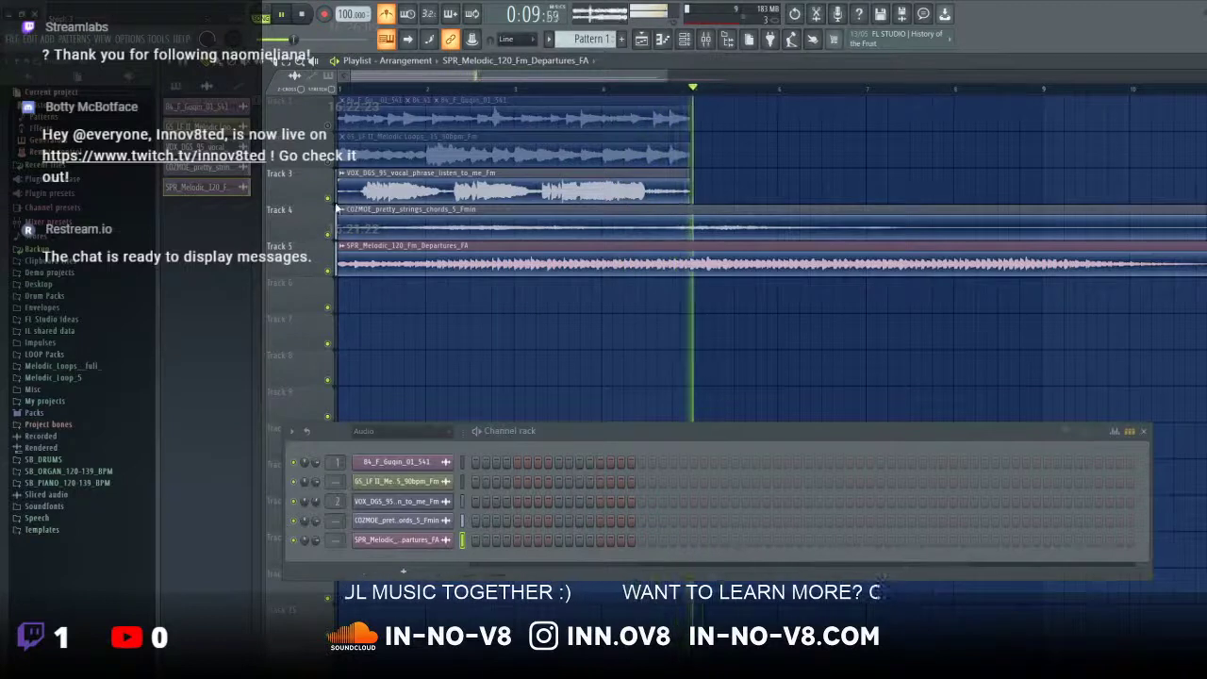
pyautogui.click(327, 199)
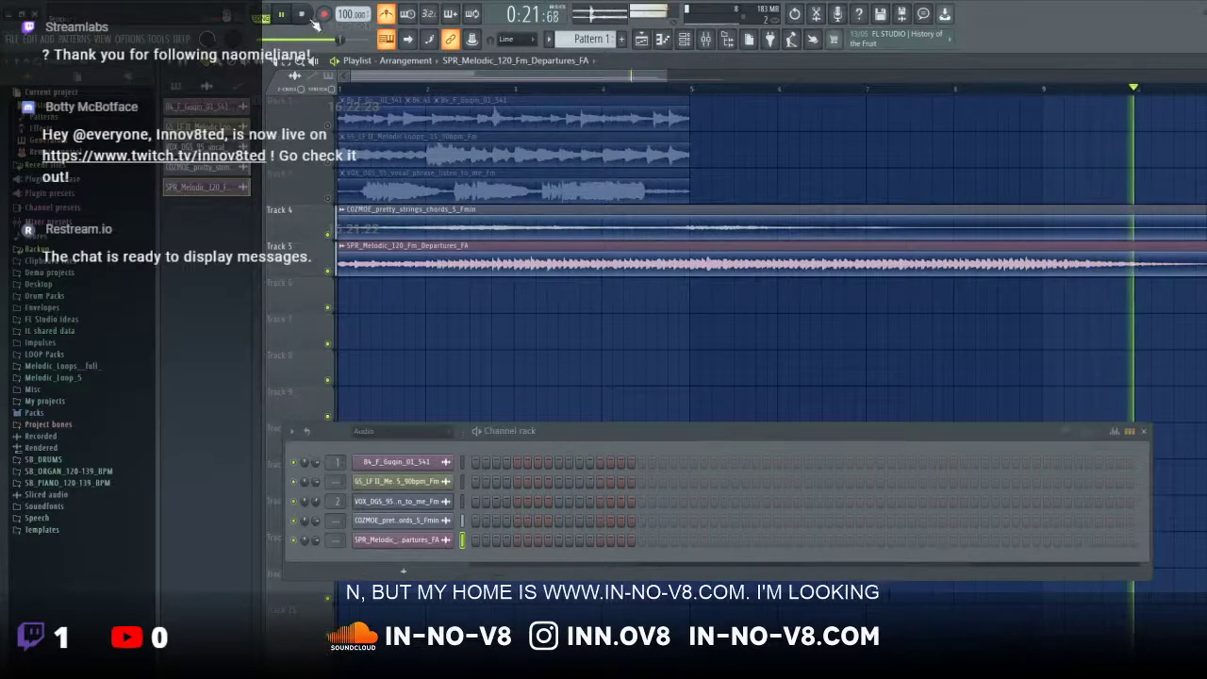
pyautogui.press('space')
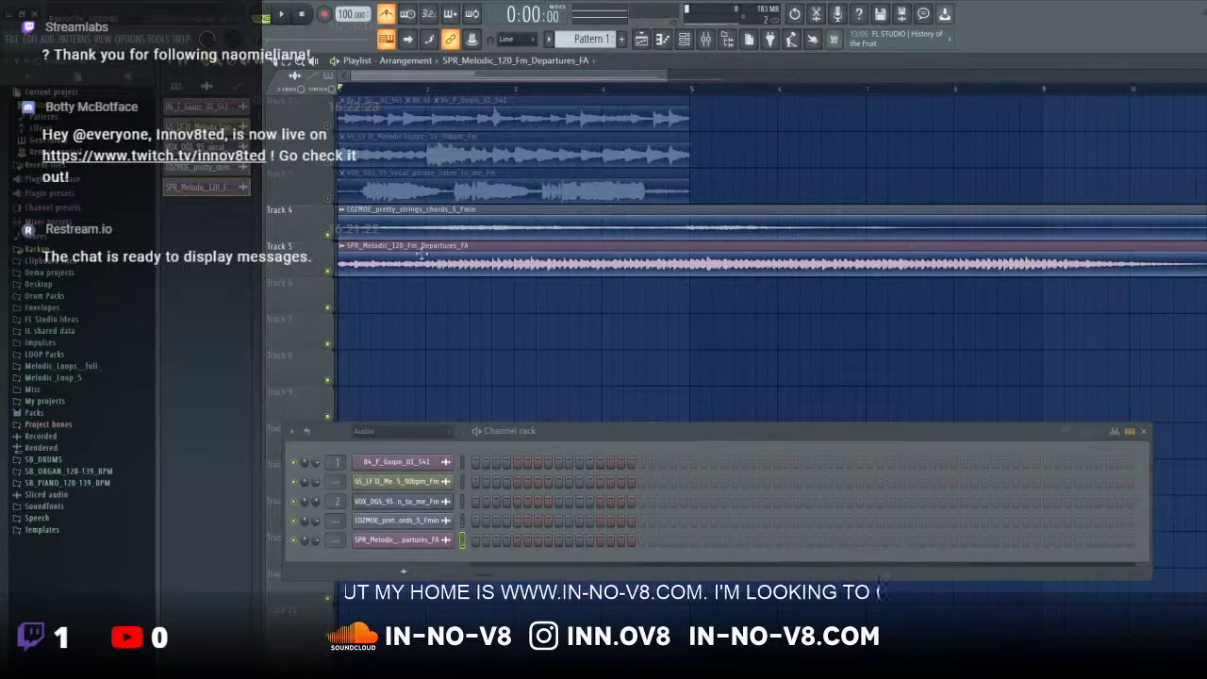
pyautogui.doubleClick(351, 264)
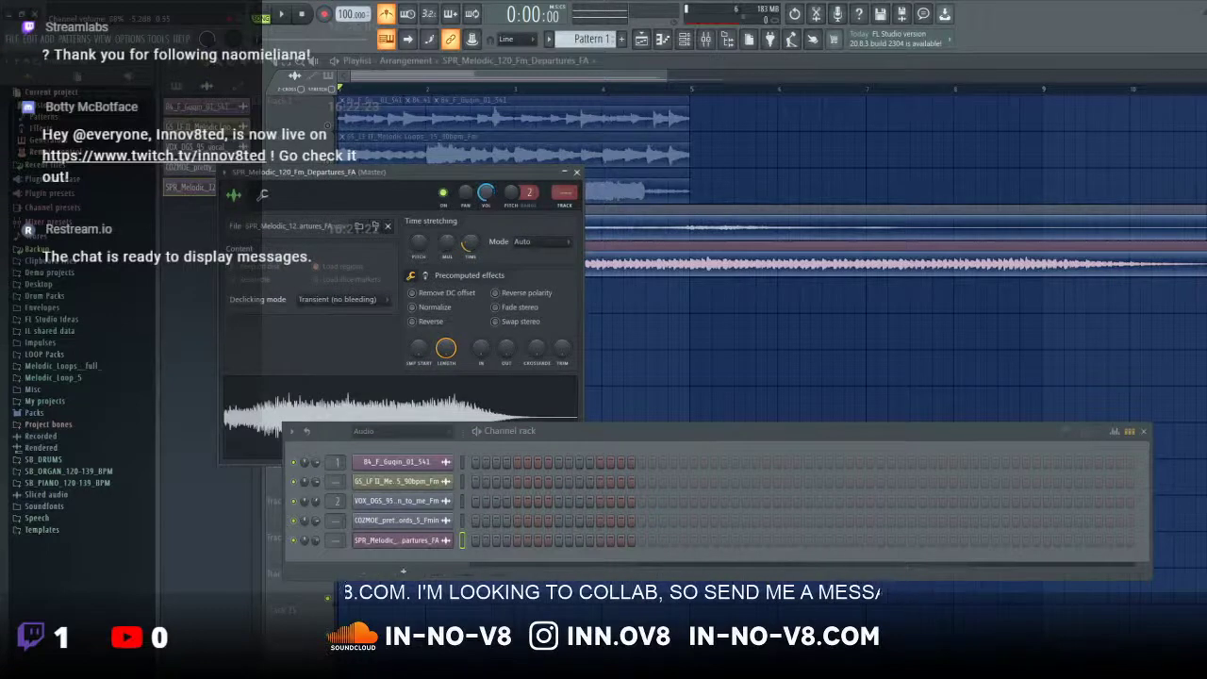
pyautogui.moveTo(453, 168); pyautogui.dragTo(486, 363)
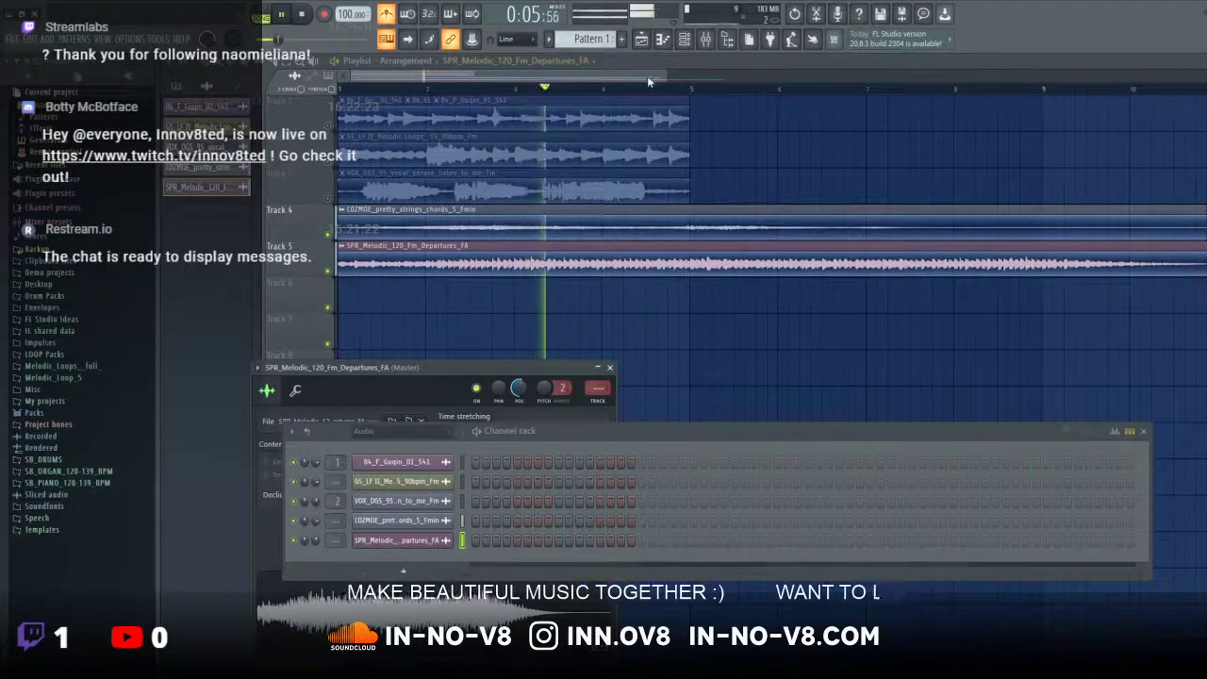
# Step: Set the playlist snap to Line and place a second Departures clip on Track 5 starting at bar 9
pyautogui.moveTo(662, 73); pyautogui.dragTo(1002, 116)
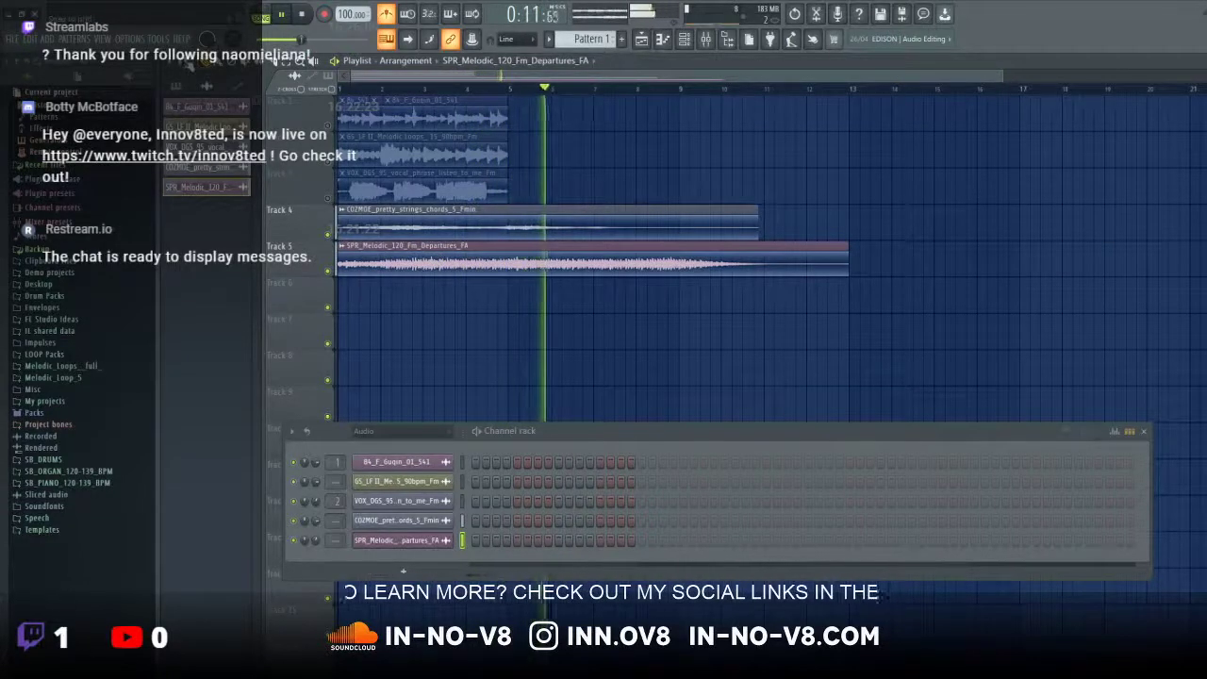
pyautogui.click(193, 94)
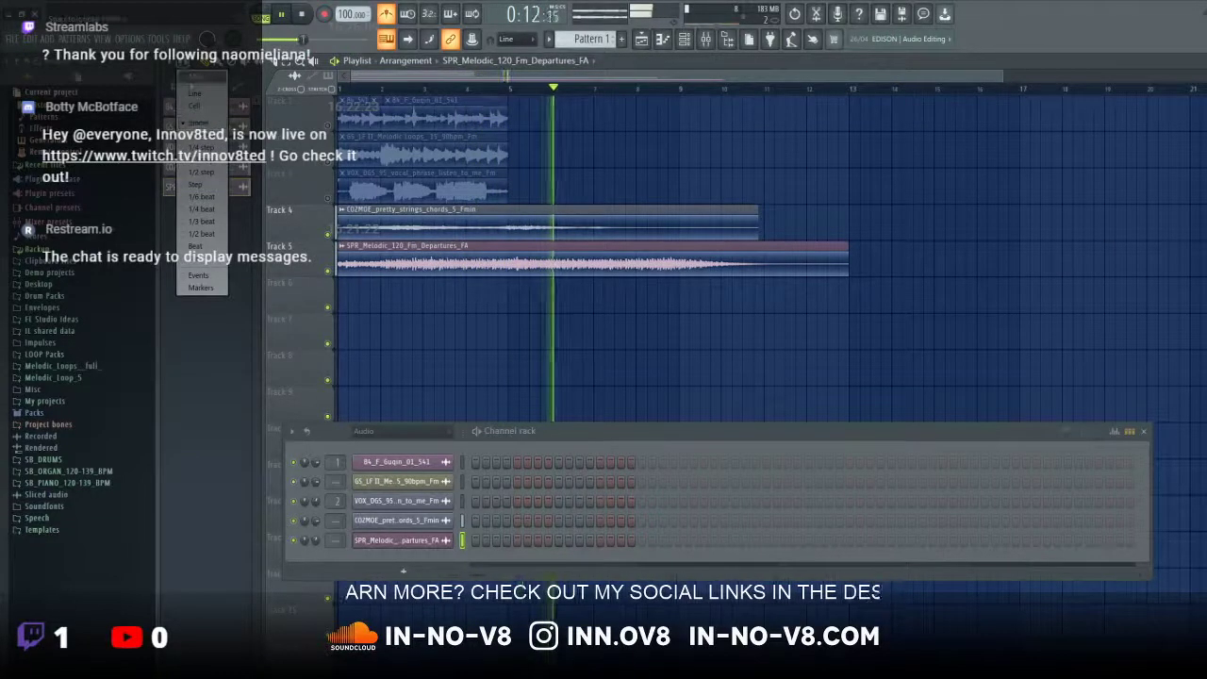
pyautogui.click(193, 96)
pyautogui.click(927, 271)
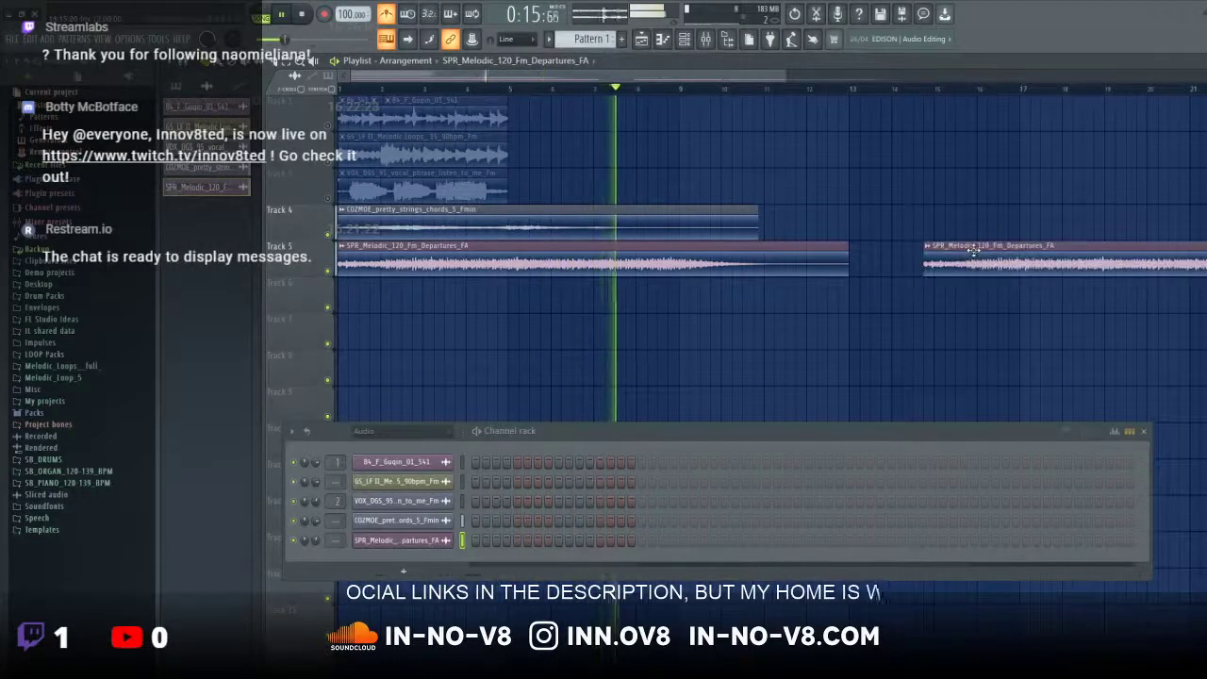
pyautogui.moveTo(976, 252); pyautogui.dragTo(726, 252)
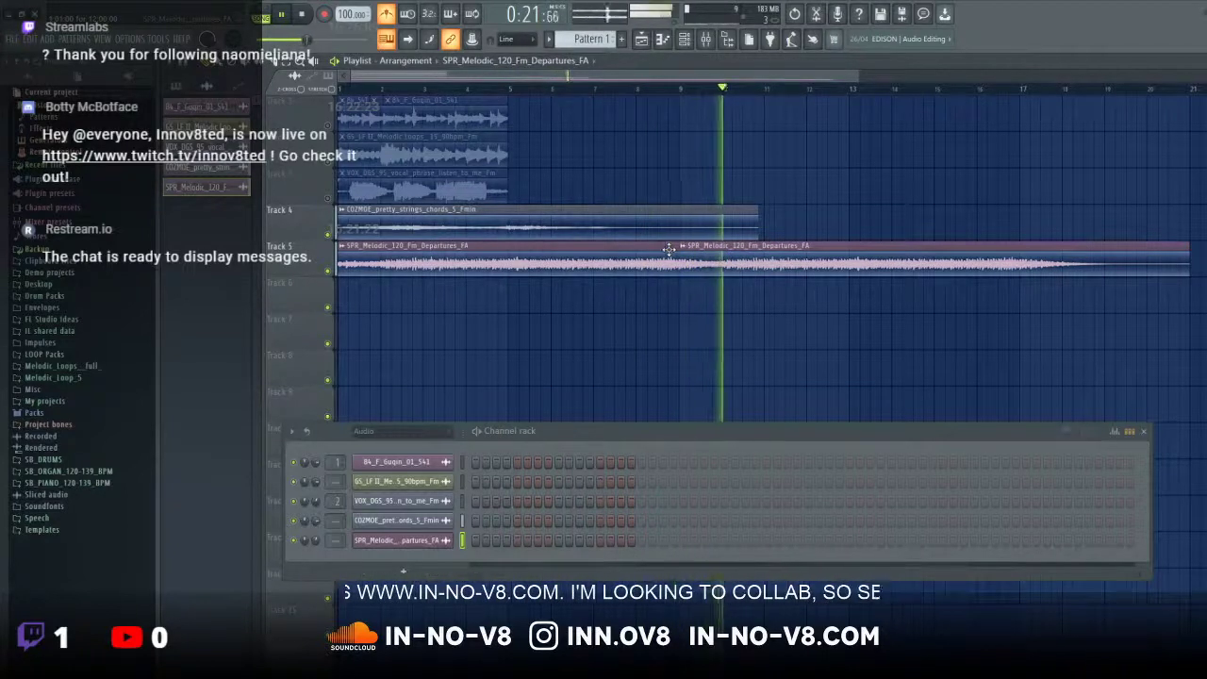
pyautogui.click(661, 90)
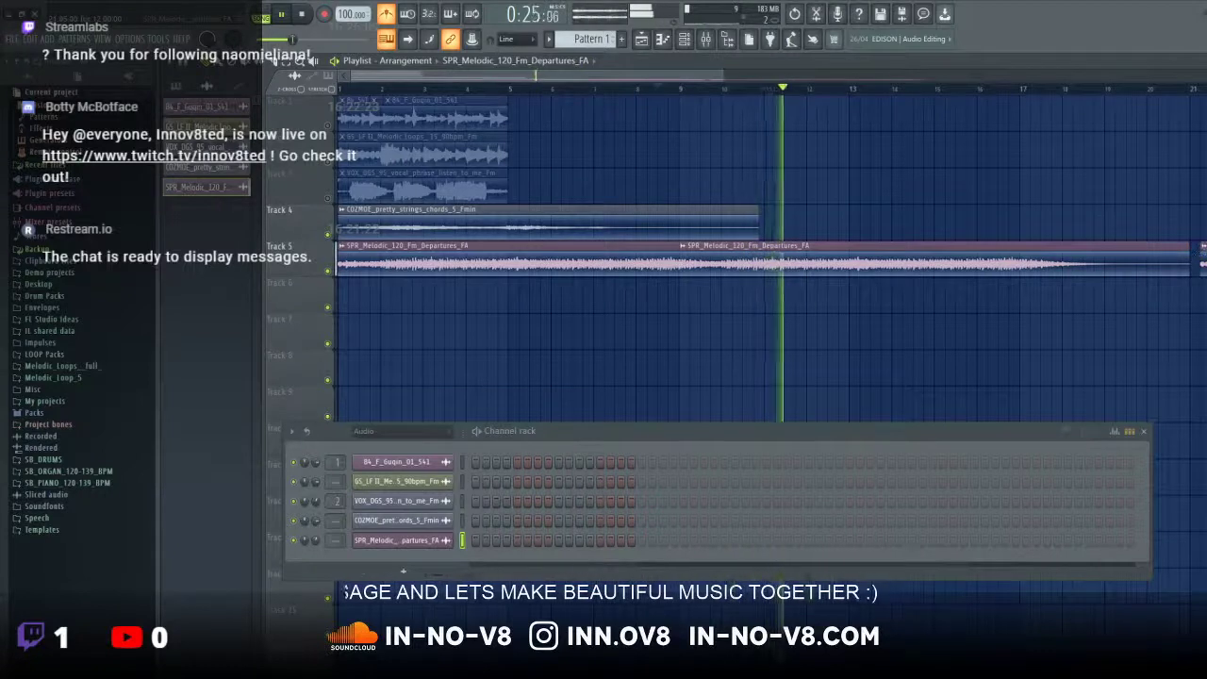
# Step: Add two more Departures clips on Track 5 at bars 17 and 25, trimming the last one to end at bar 33
pyautogui.click(1085, 253)
pyautogui.moveTo(1087, 250); pyautogui.dragTo(1037, 255)
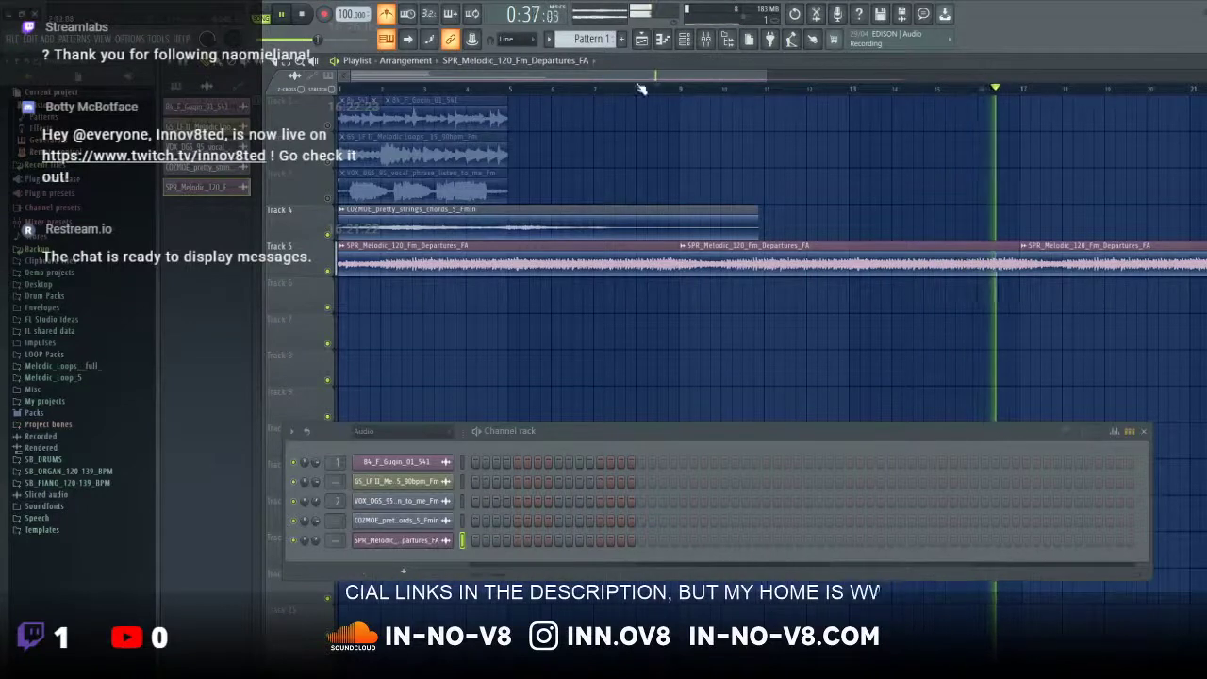
pyautogui.moveTo(765, 78)
pyautogui.mouseDown()
pyautogui.moveTo(944, 169)
pyautogui.moveTo(1043, 264)
pyautogui.moveTo(1070, 248)
pyautogui.mouseUp()
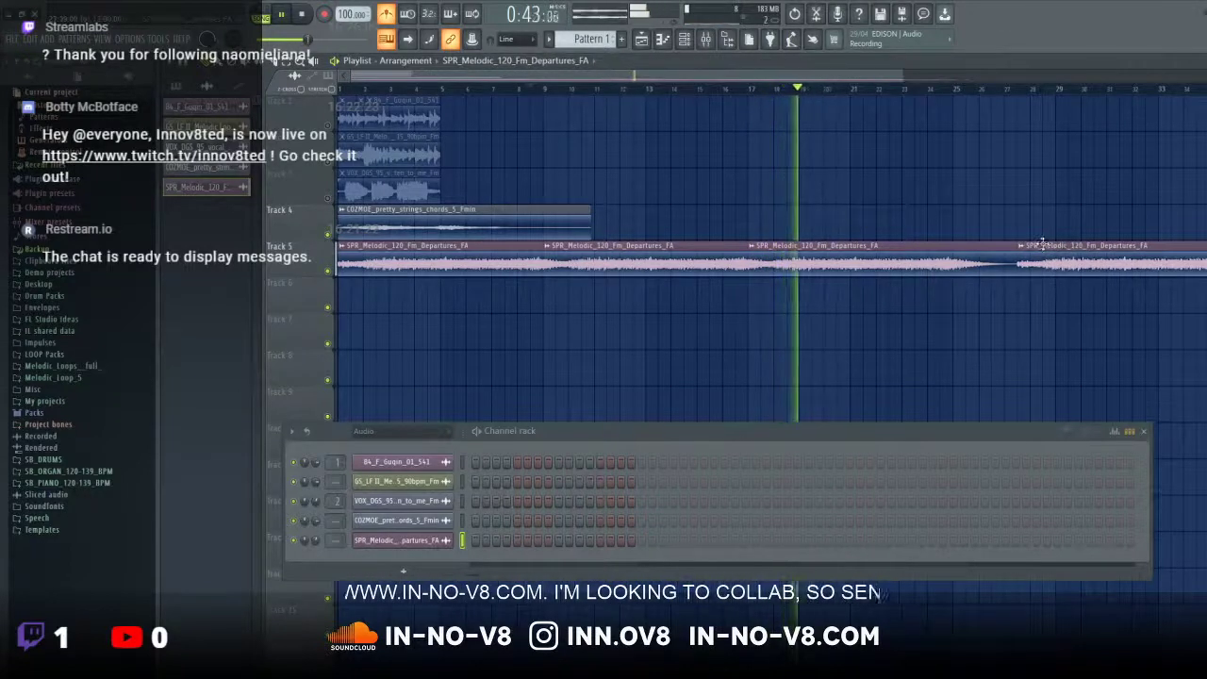
pyautogui.moveTo(1064, 248); pyautogui.dragTo(1057, 248)
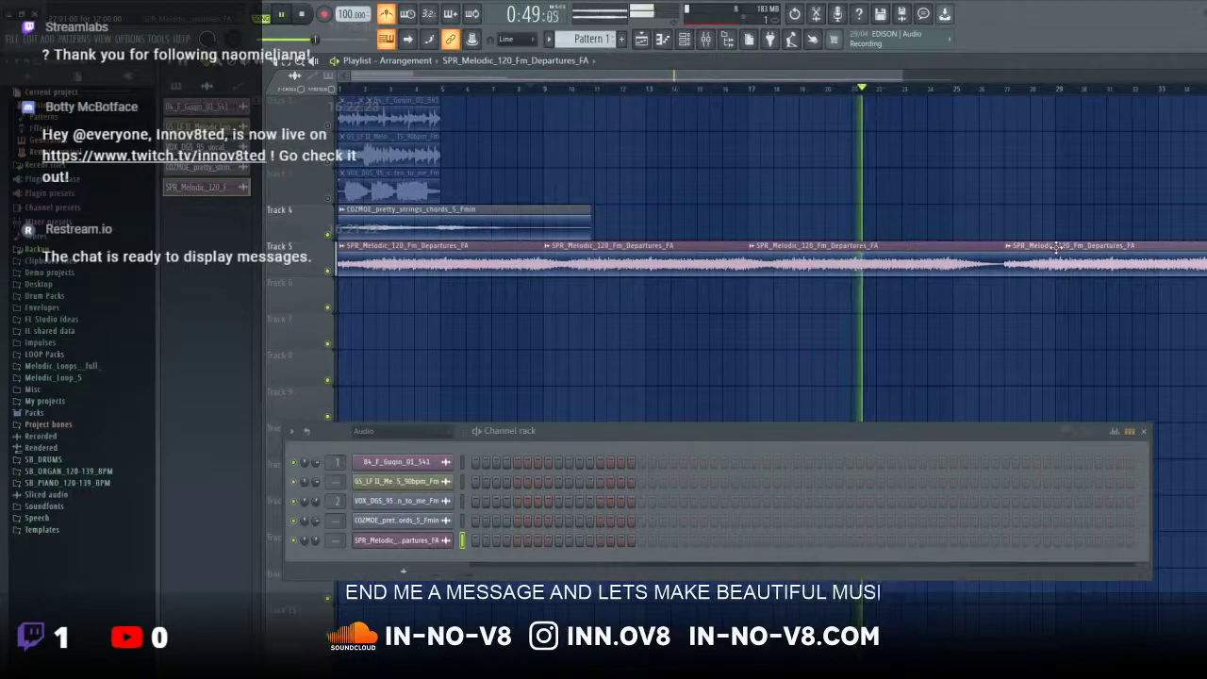
pyautogui.moveTo(1056, 248); pyautogui.dragTo(1007, 248)
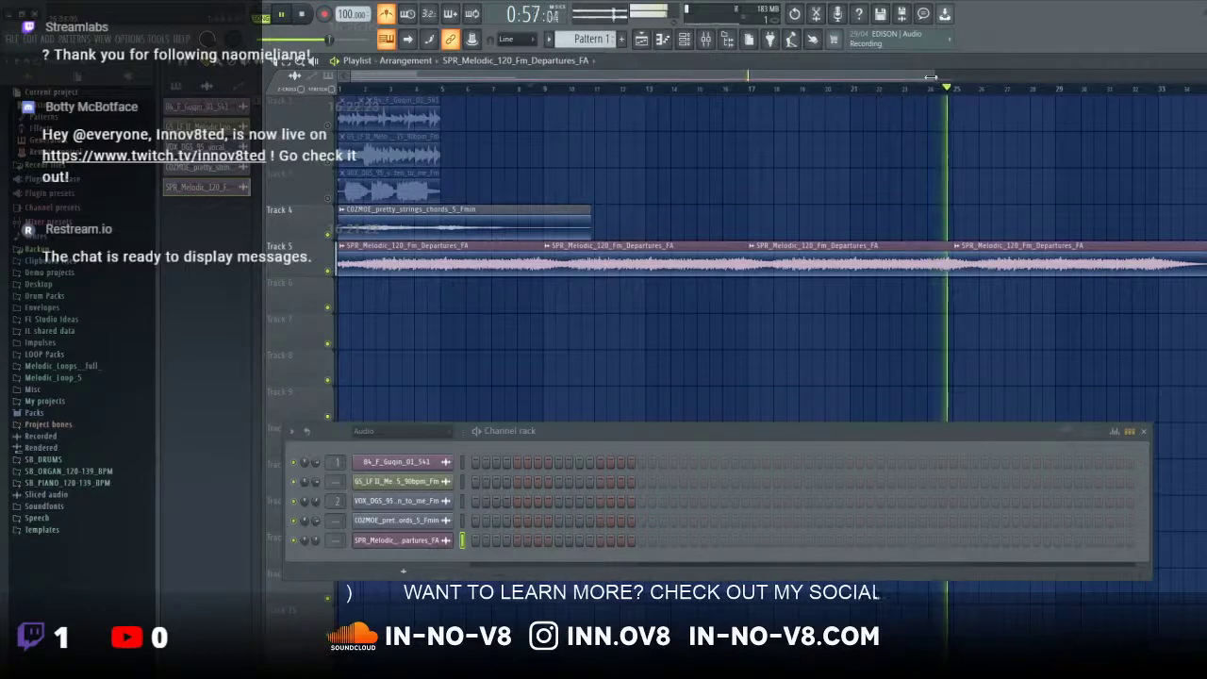
pyautogui.scroll(-2, 1072, 140)
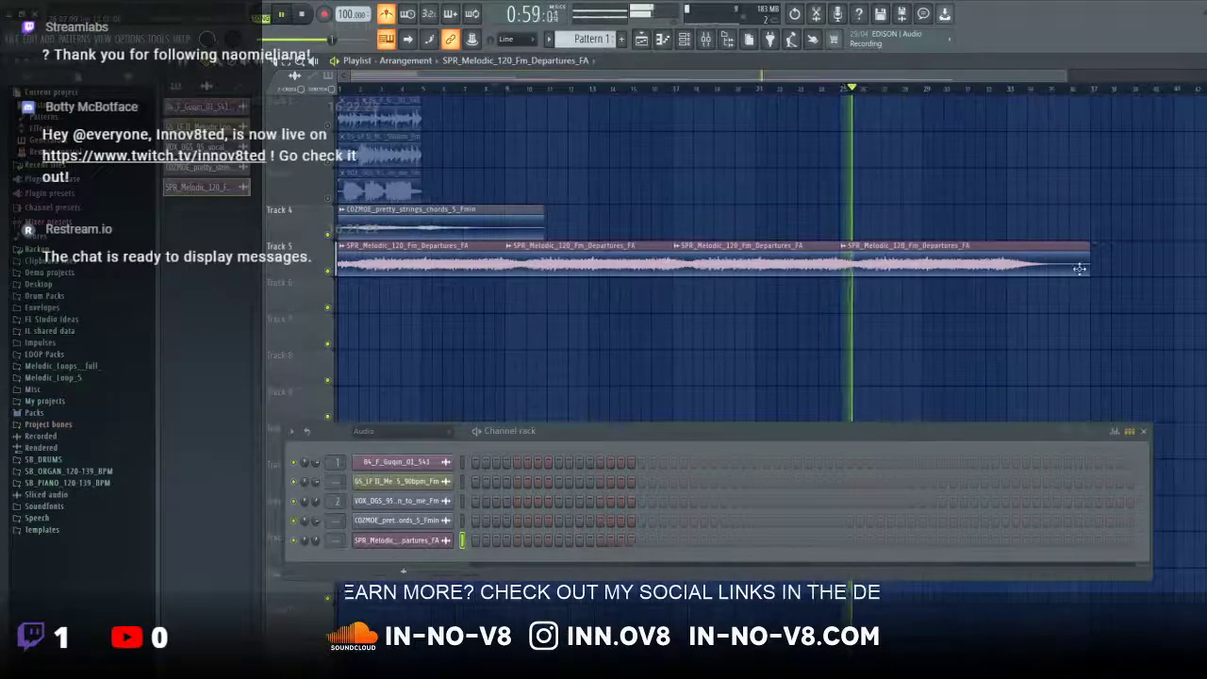
pyautogui.moveTo(1081, 268); pyautogui.dragTo(1009, 269)
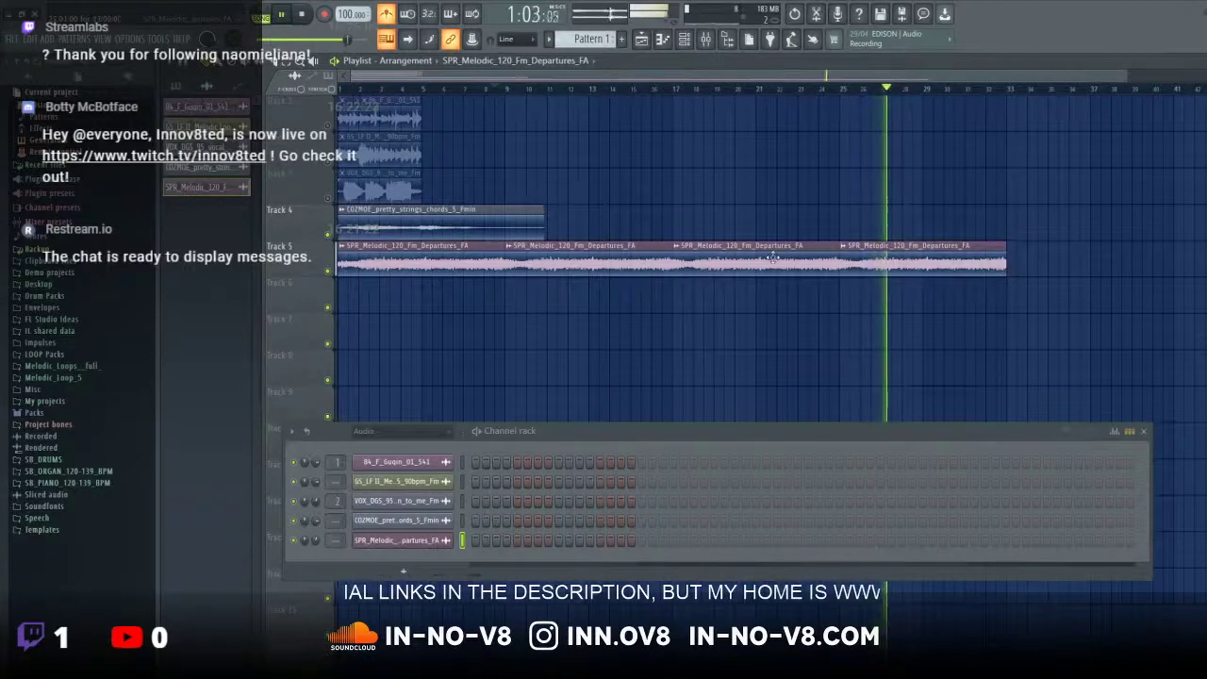
# Step: Route the Departures sample channel to mixer track 3 and load Fruity Reeverb 2 in that insert's first effect slot
pyautogui.doubleClick(401, 252)
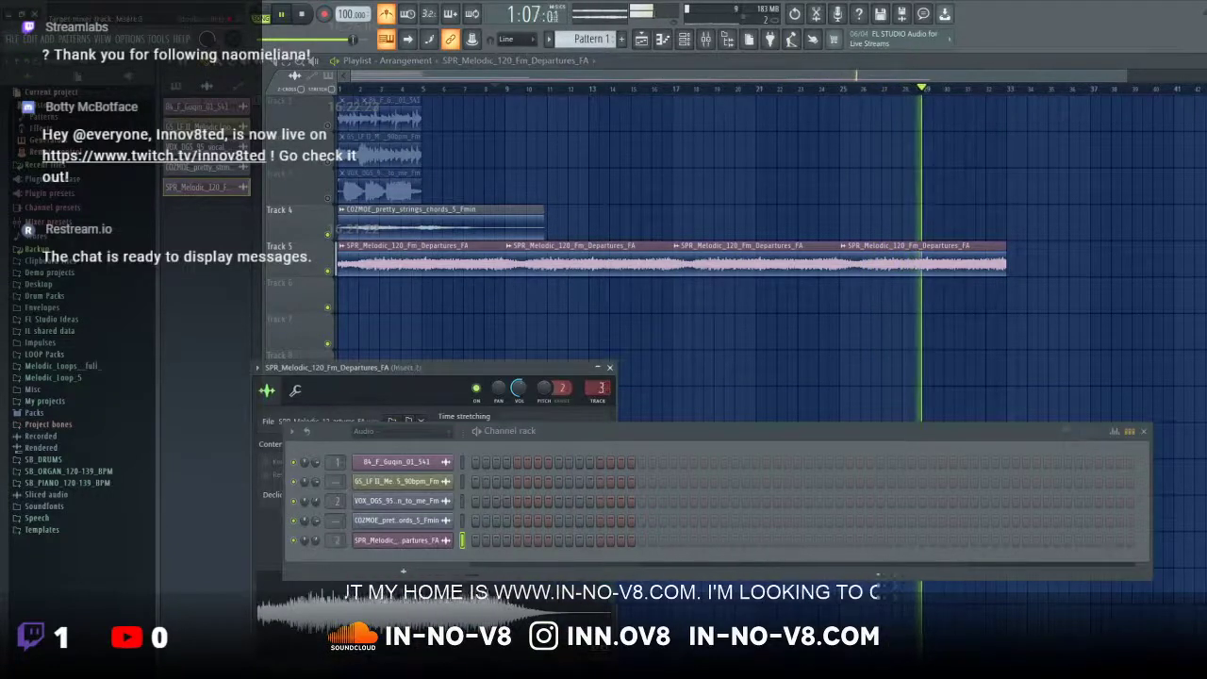
pyautogui.click(600, 388)
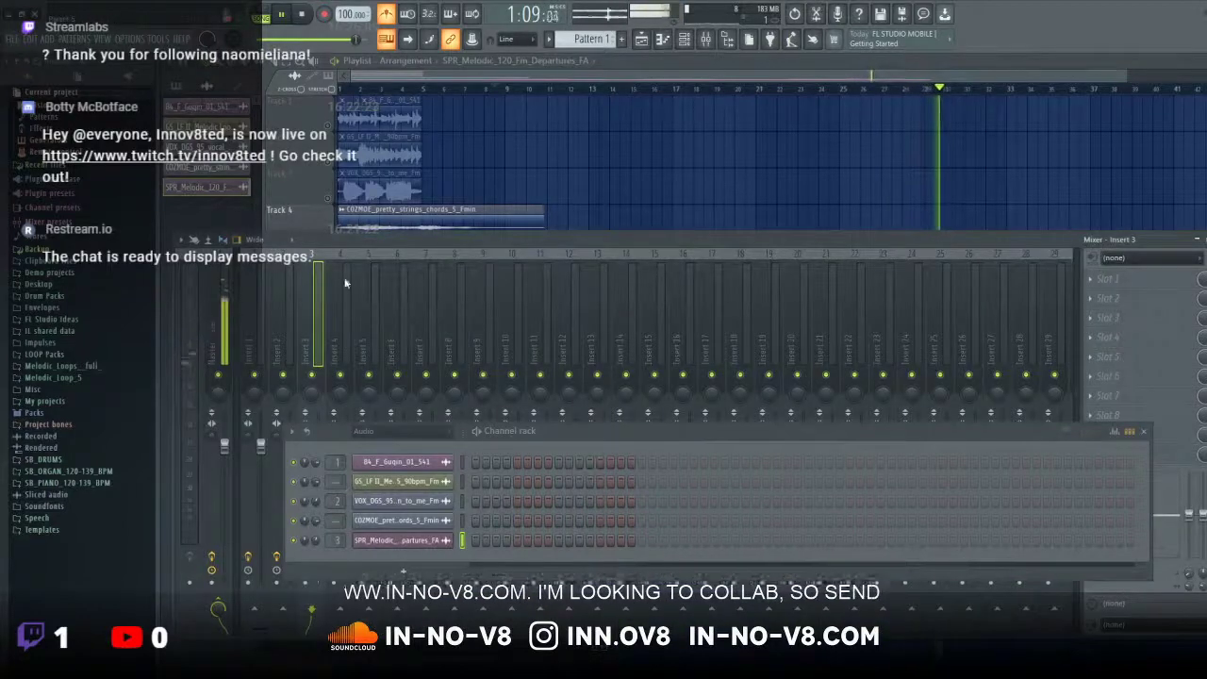
pyautogui.click(1099, 294)
pyautogui.moveTo(1101, 296)
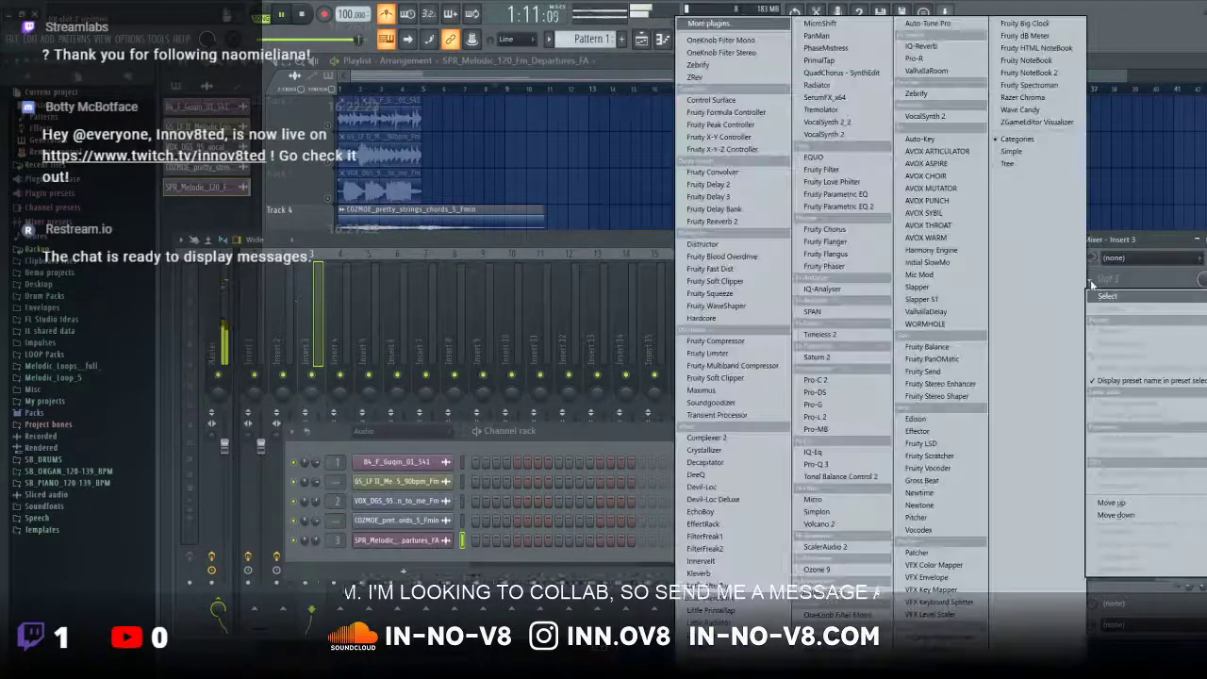
pyautogui.click(732, 221)
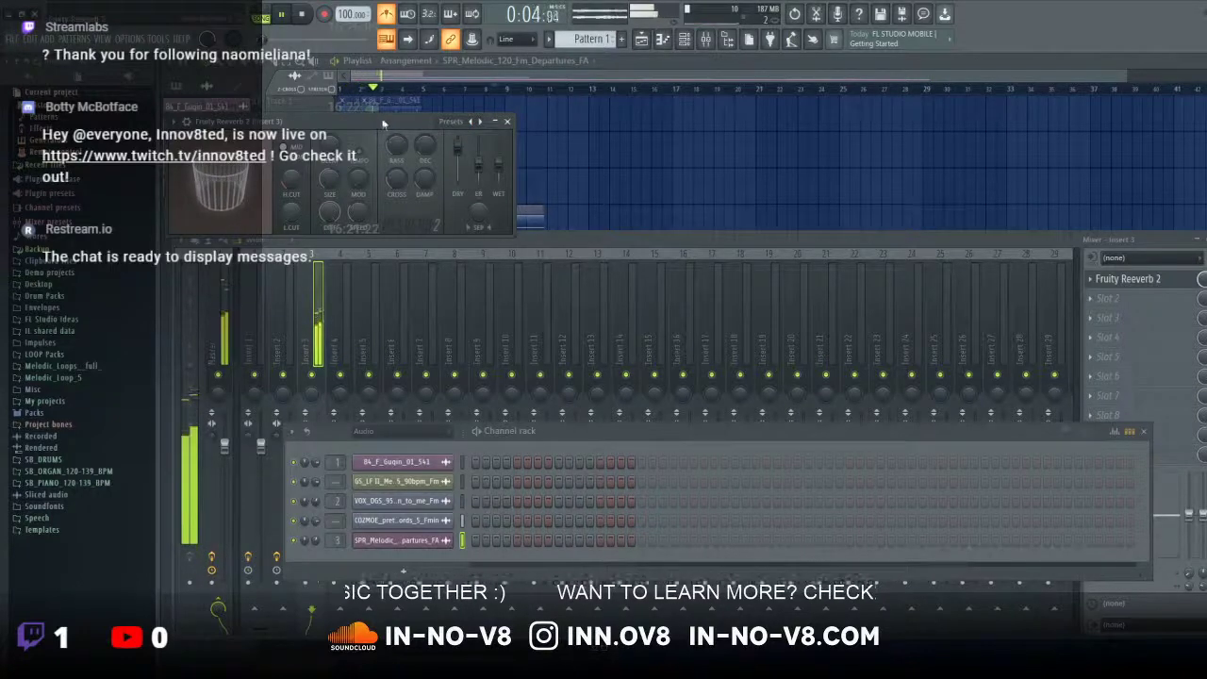
# Step: Apply the Large Hall preset to the Departures reverb and move the mixer clear of the playlist clips
pyautogui.moveTo(395, 123); pyautogui.dragTo(752, 268)
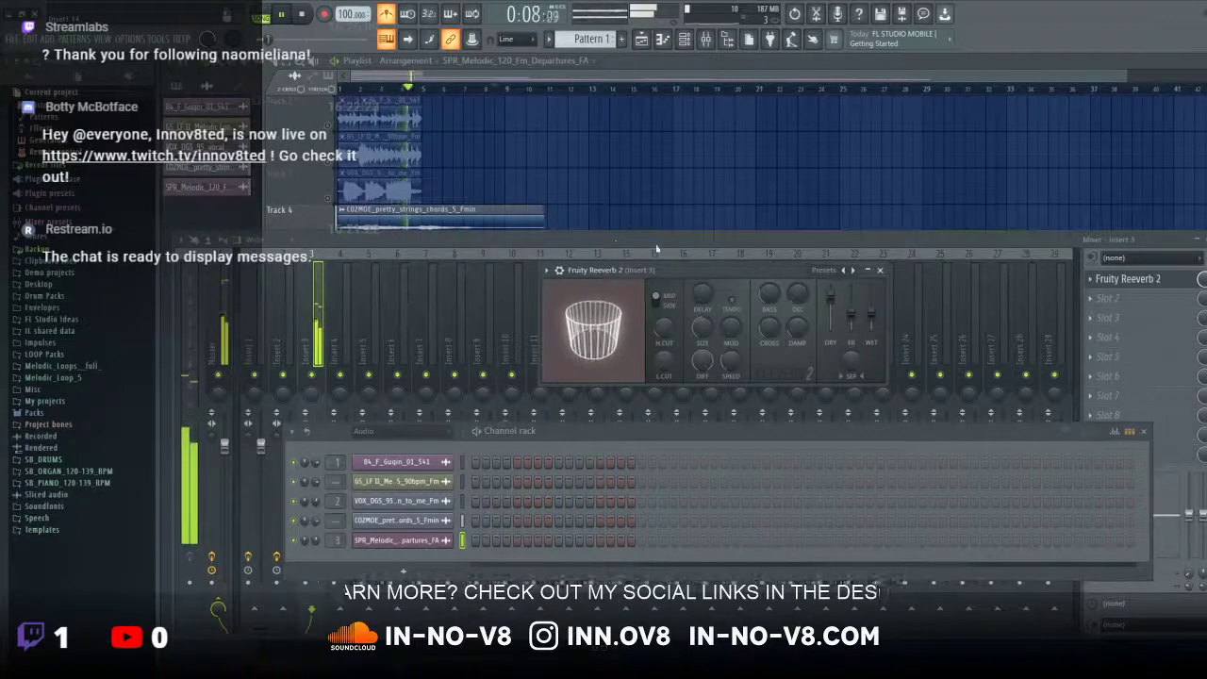
pyautogui.click(824, 270)
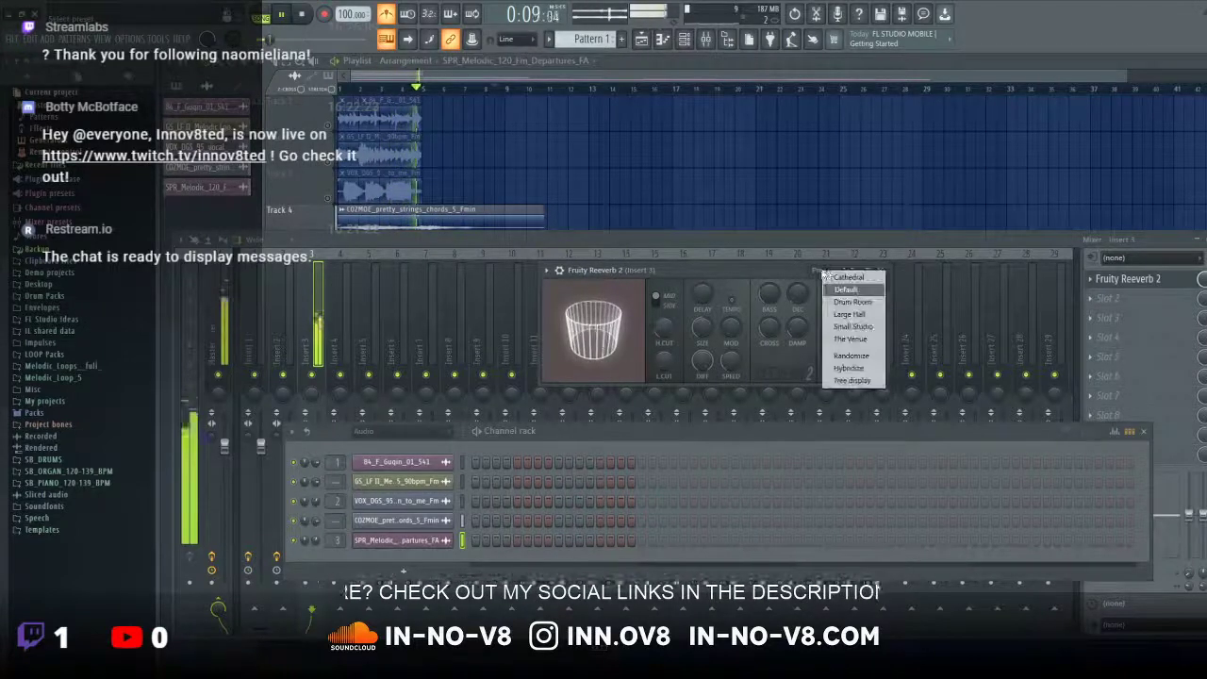
pyautogui.click(849, 315)
pyautogui.moveTo(660, 240); pyautogui.dragTo(661, 366)
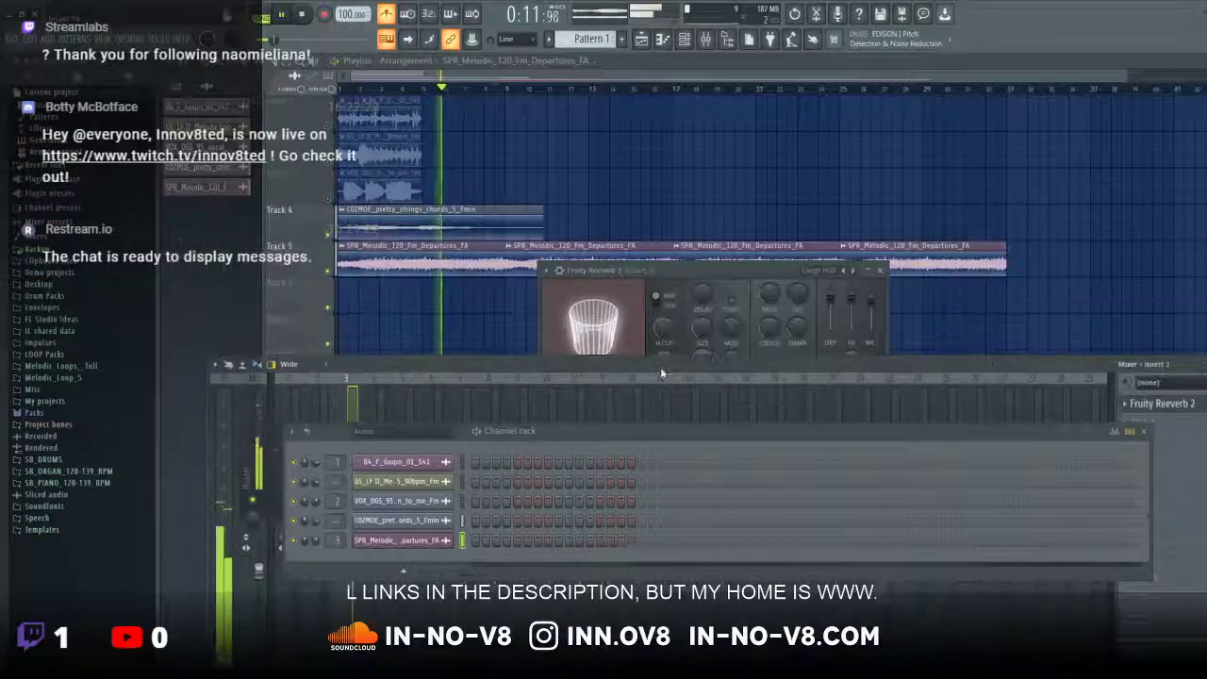
# Step: Place a second COZMOE_pretty_strings_chords_5_Fmin clip on Track 4, starting partway through bar 9
pyautogui.click(462, 208)
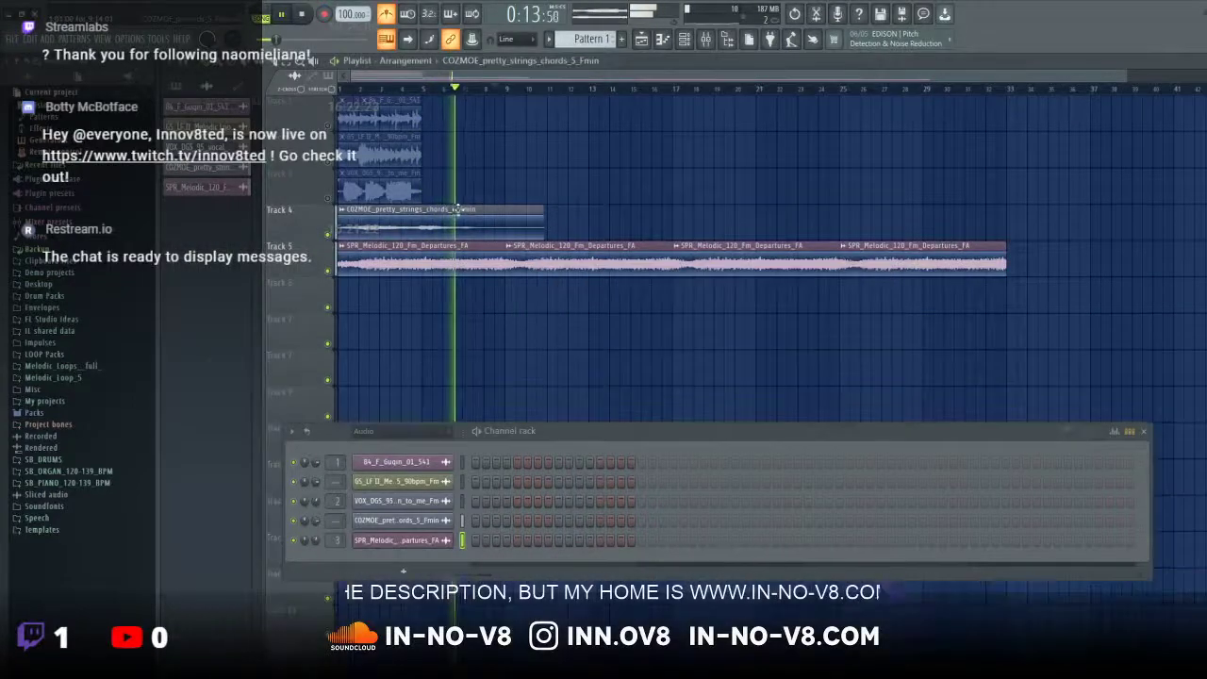
pyautogui.click(555, 215)
pyautogui.moveTo(576, 207); pyautogui.dragTo(549, 211)
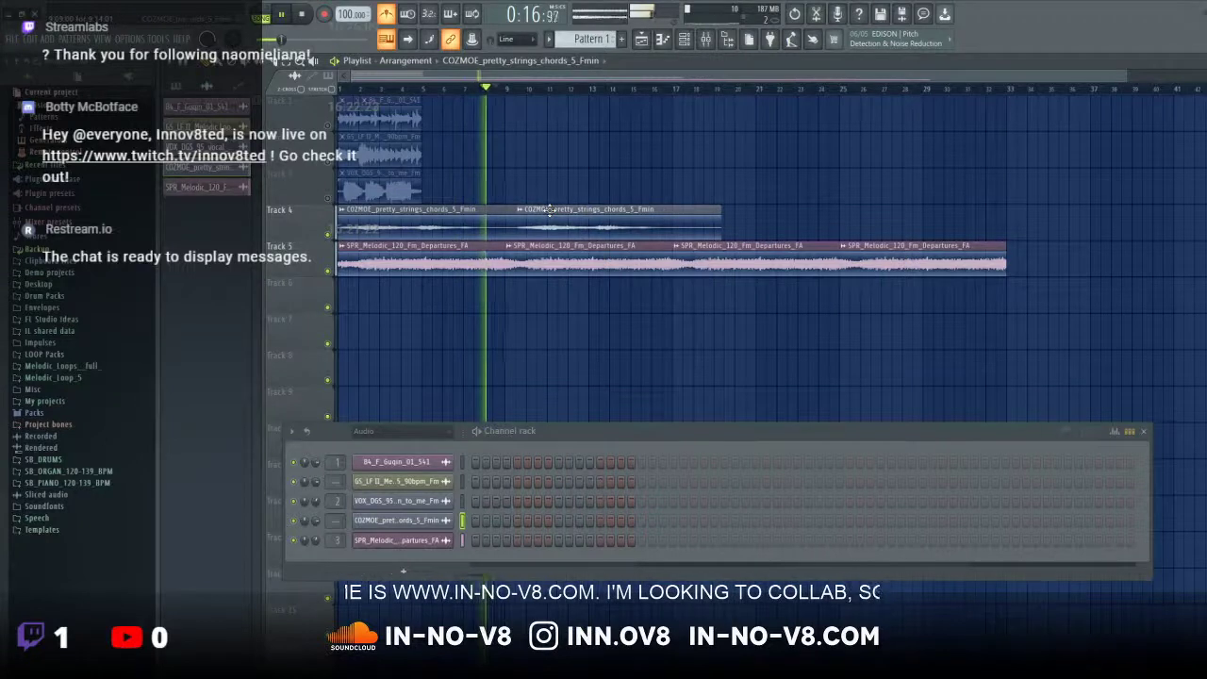
# Step: Try a third strings clip on Track 4 above the last Departures clips, and delete it again
pyautogui.click(737, 233)
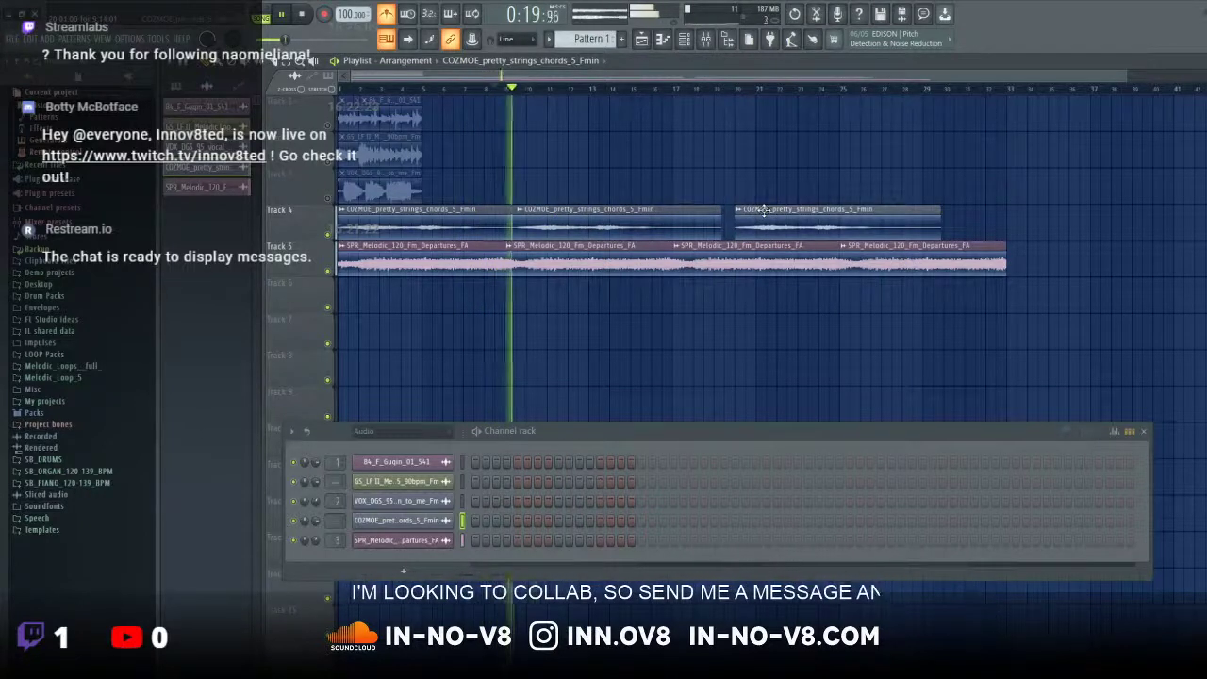
pyautogui.moveTo(764, 210); pyautogui.dragTo(827, 212)
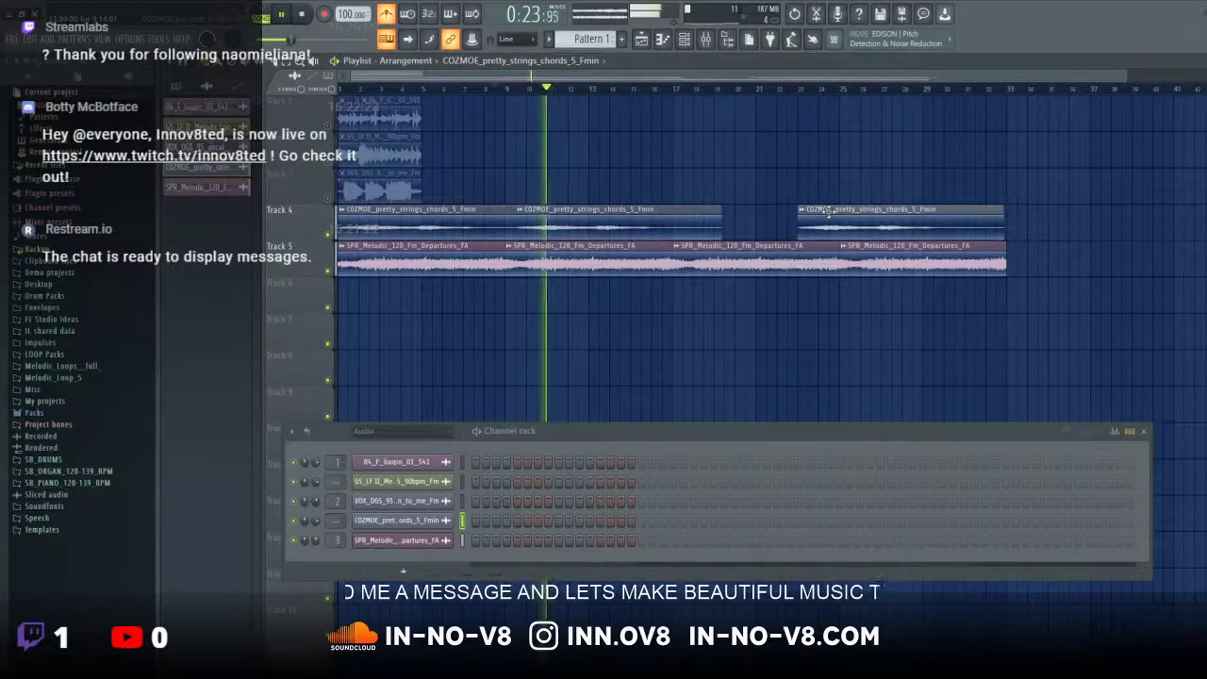
pyautogui.rightClick(823, 216)
# Step: Move the second strings clip on Track 4 so that it starts at bar 17
pyautogui.moveTo(645, 216); pyautogui.dragTo(663, 218)
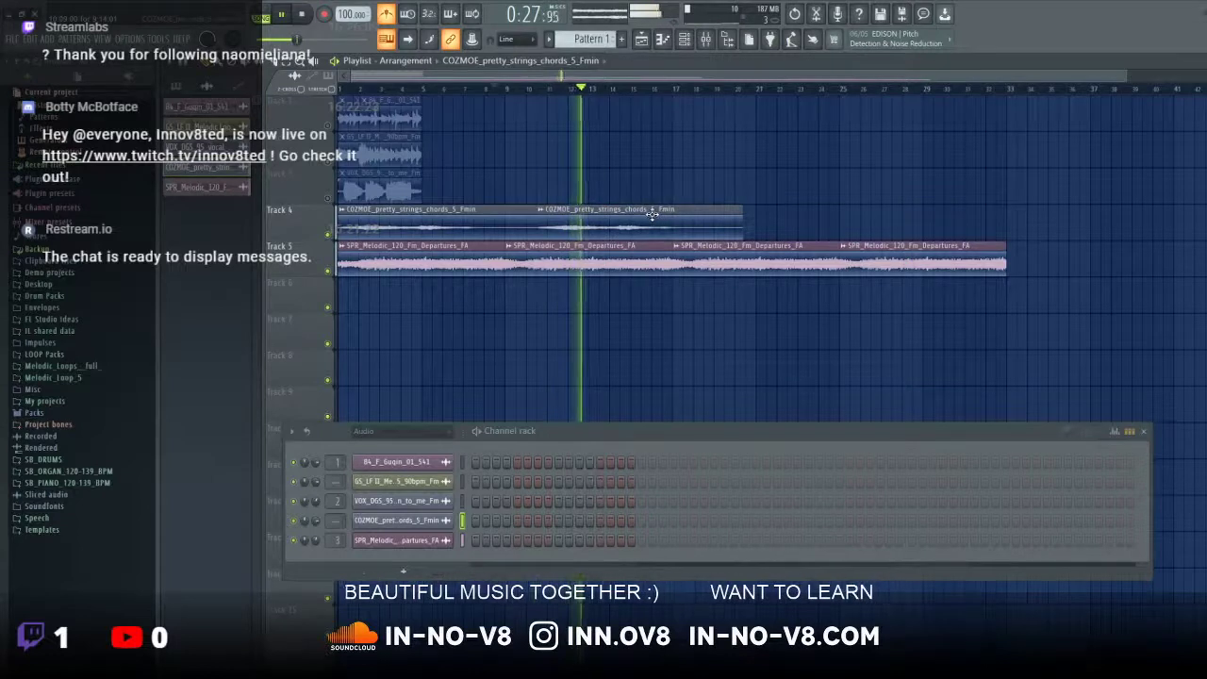
pyautogui.moveTo(653, 215); pyautogui.dragTo(664, 215)
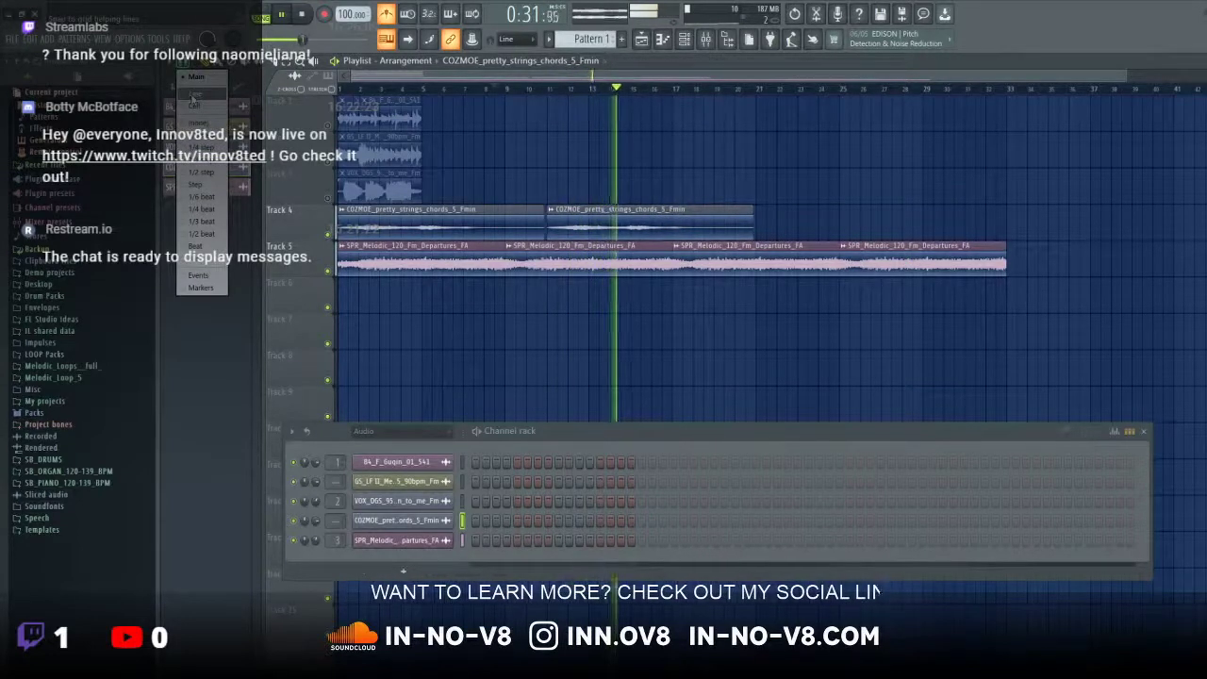
pyautogui.moveTo(568, 217); pyautogui.dragTo(692, 233)
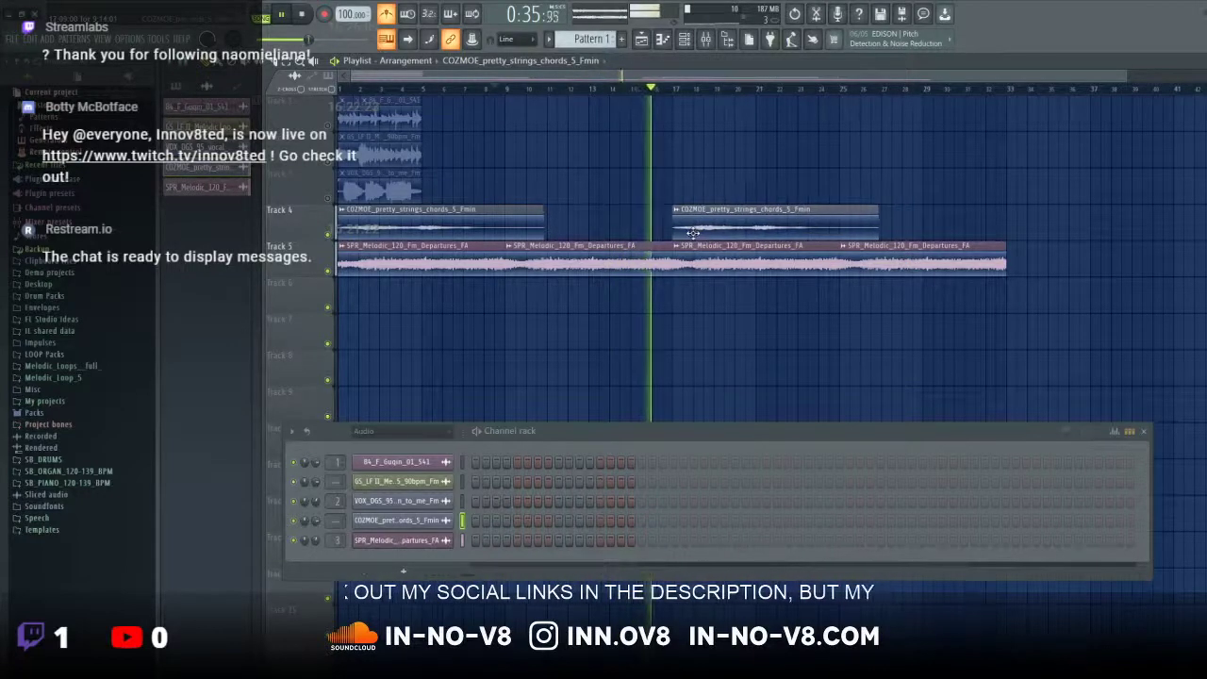
# Step: Route the strings sample channel to mixer track 3 and move its settings window clear of the clips
pyautogui.doubleClick(471, 229)
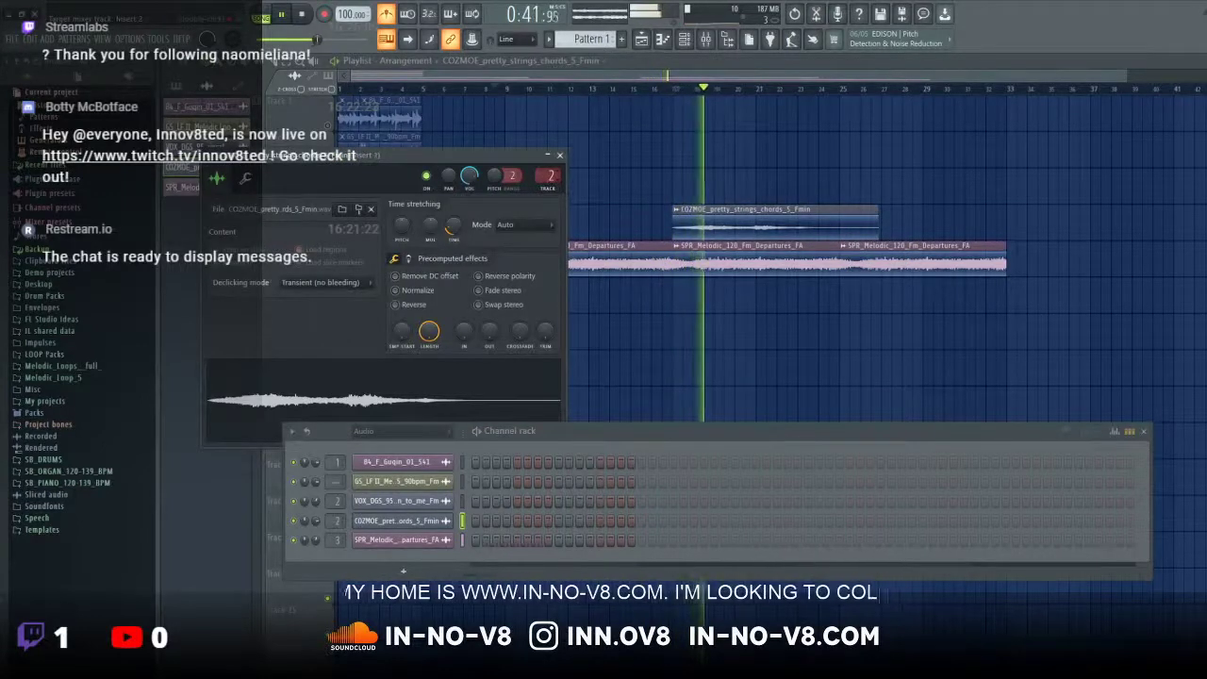
pyautogui.scroll(1, 547, 176)
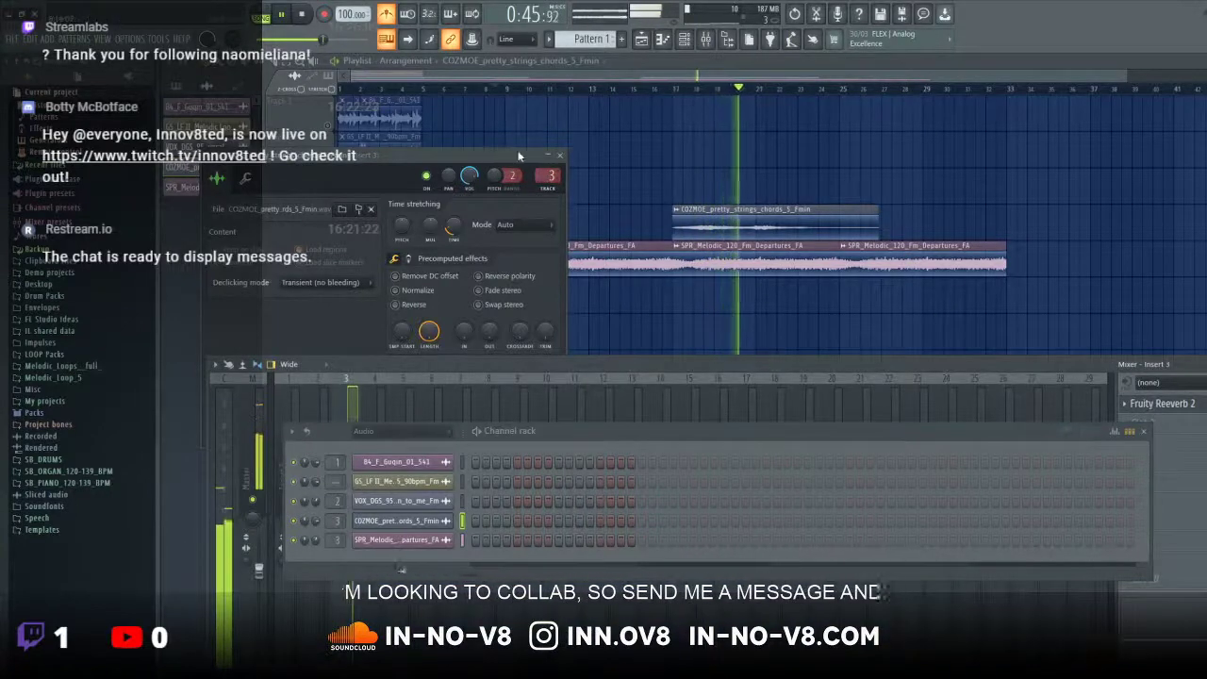
pyautogui.click(549, 157)
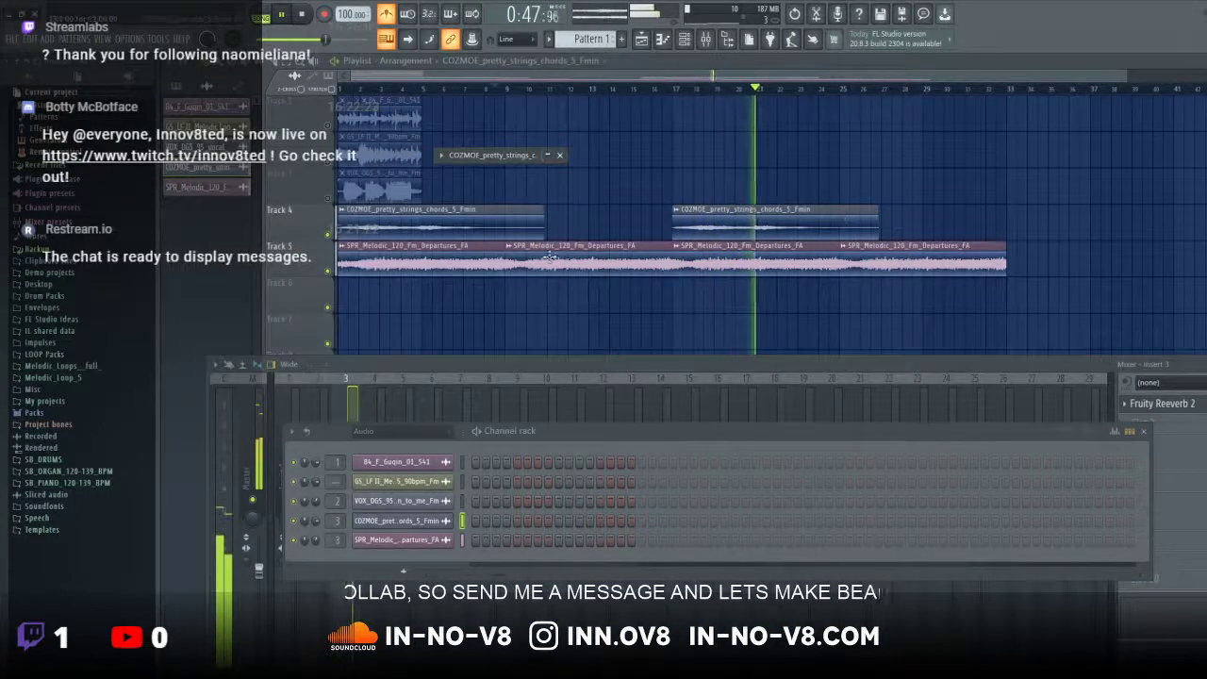
pyautogui.click(550, 155)
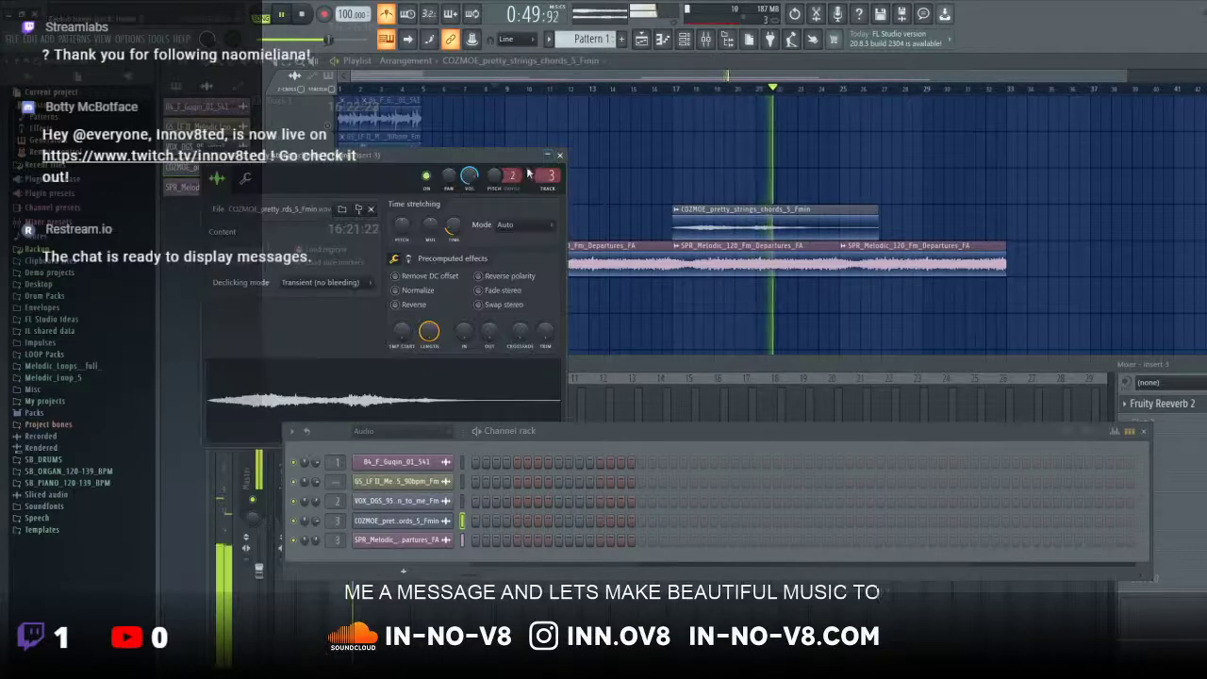
pyautogui.moveTo(528, 174); pyautogui.dragTo(1058, 293)
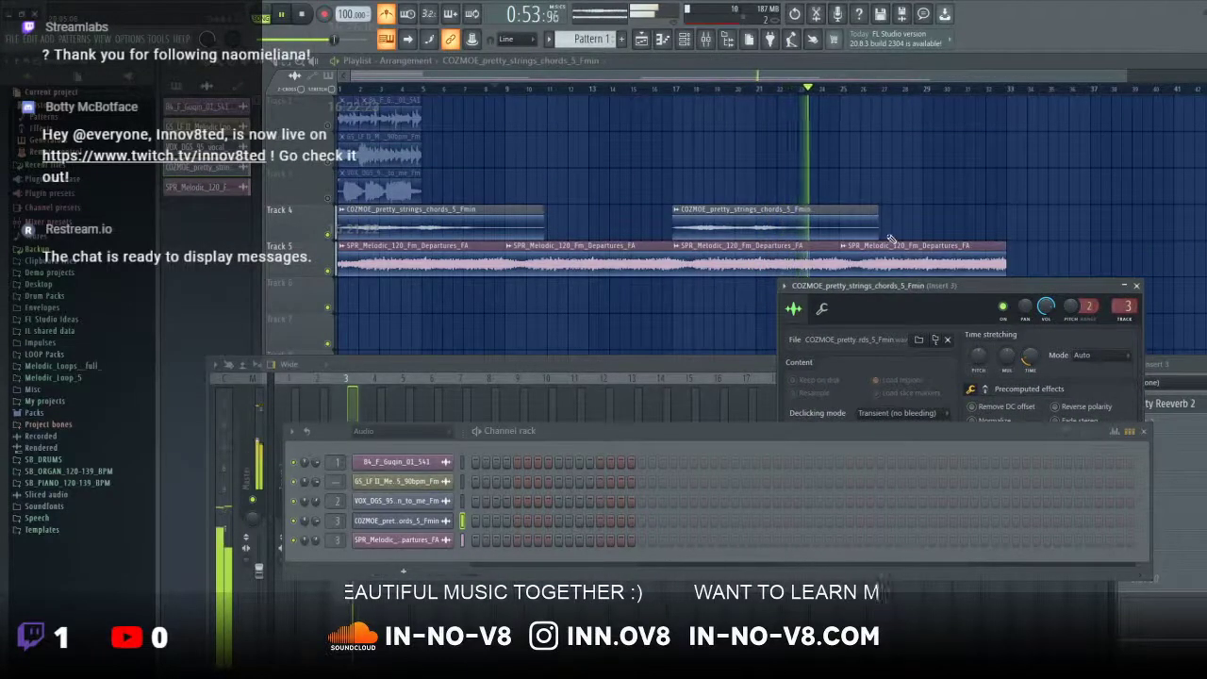
# Step: Audition the unmuted piano loop on Track 2 with the arrangement from the start, and mute it again
pyautogui.click(335, 166)
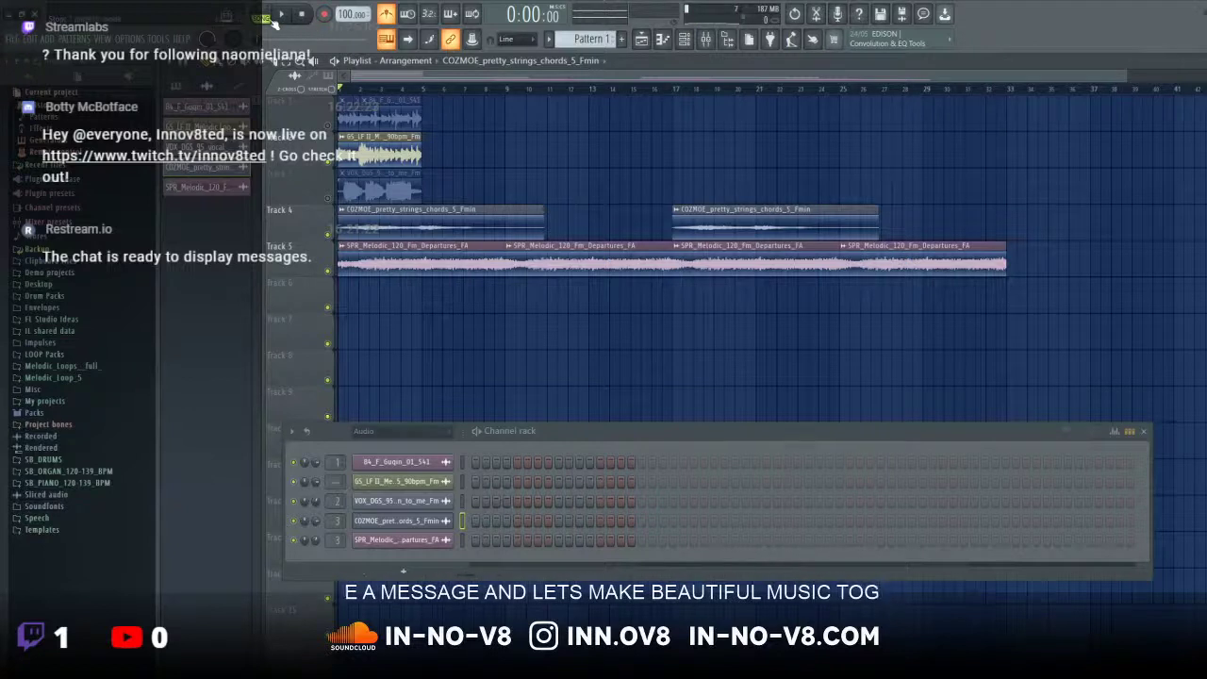
pyautogui.click(280, 16)
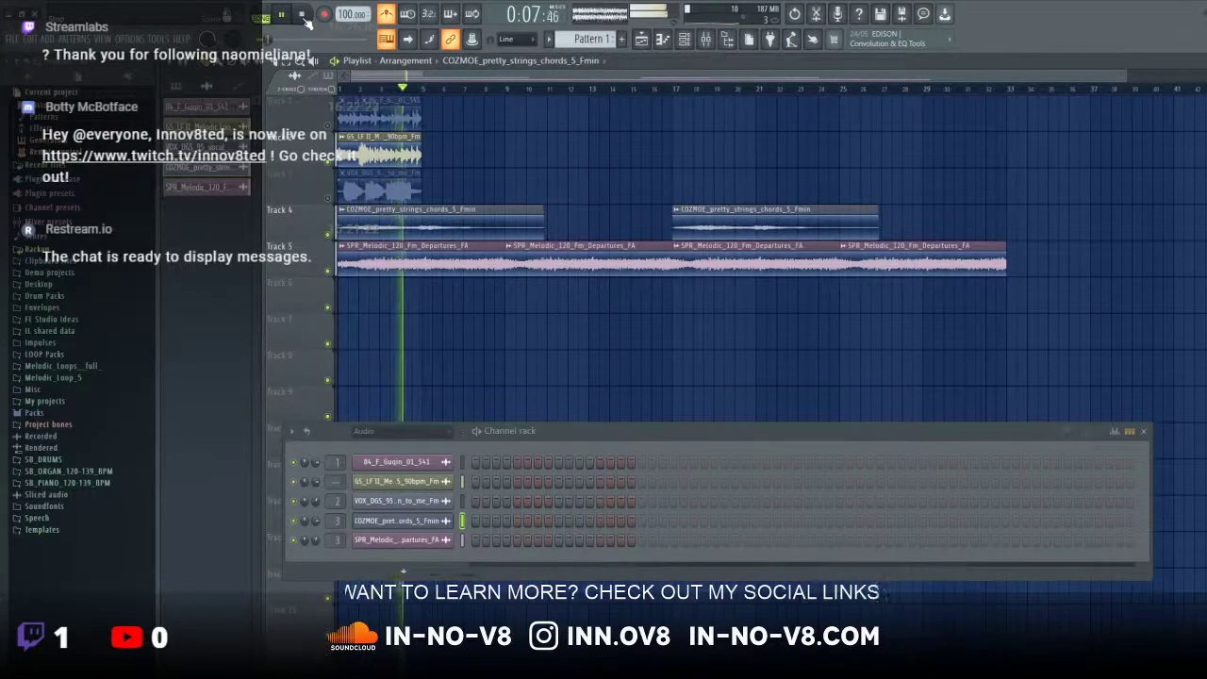
pyautogui.click(399, 138)
pyautogui.click(302, 14)
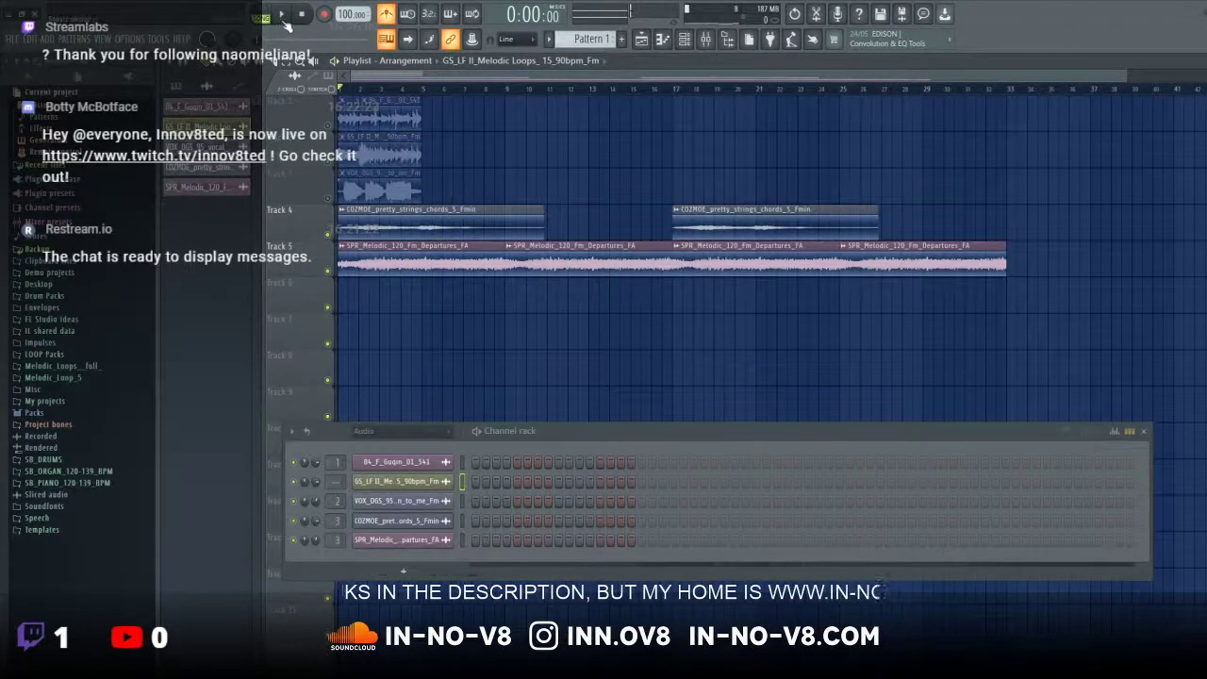
# Step: Unmute the vocal on Track 3 during playback and route its sample channel to the Master
pyautogui.click(329, 198)
pyautogui.click(286, 18)
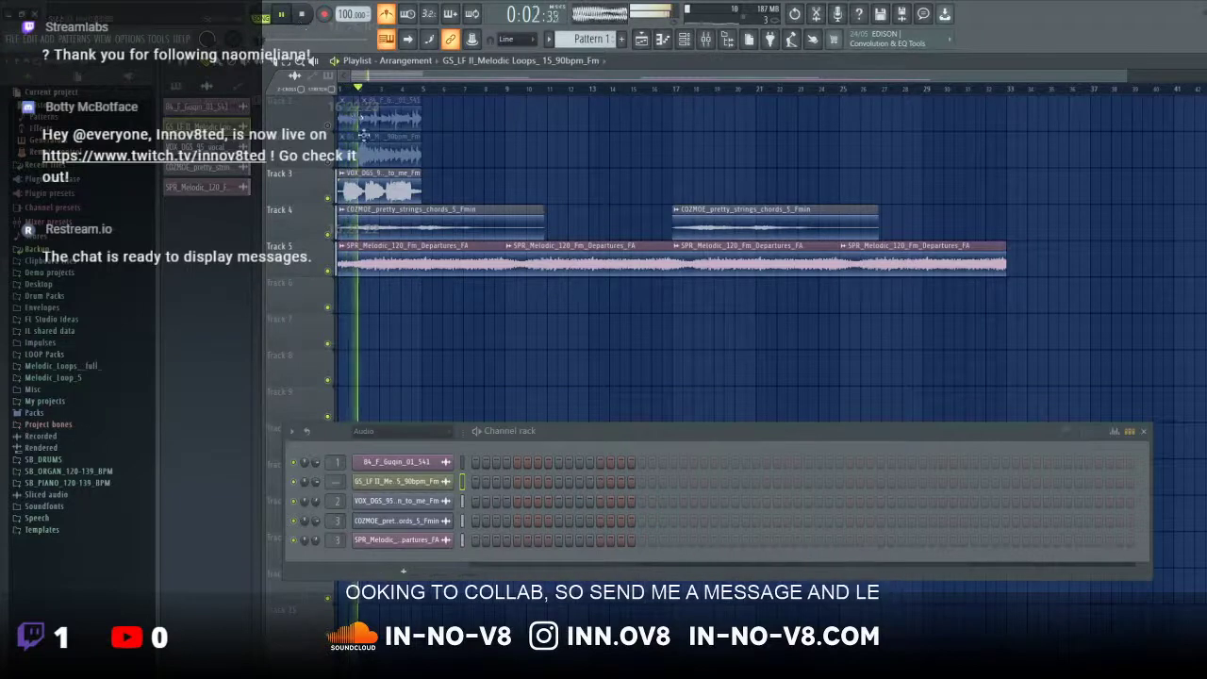
pyautogui.click(401, 501)
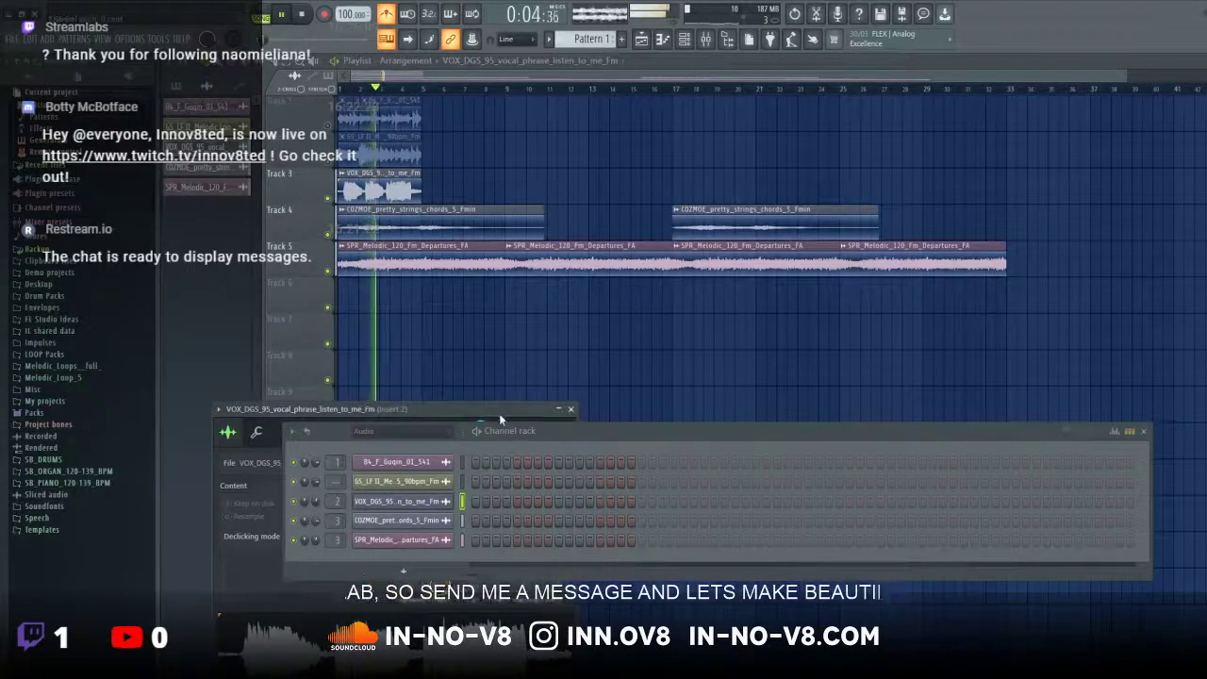
pyautogui.moveTo(499, 413); pyautogui.dragTo(944, 148)
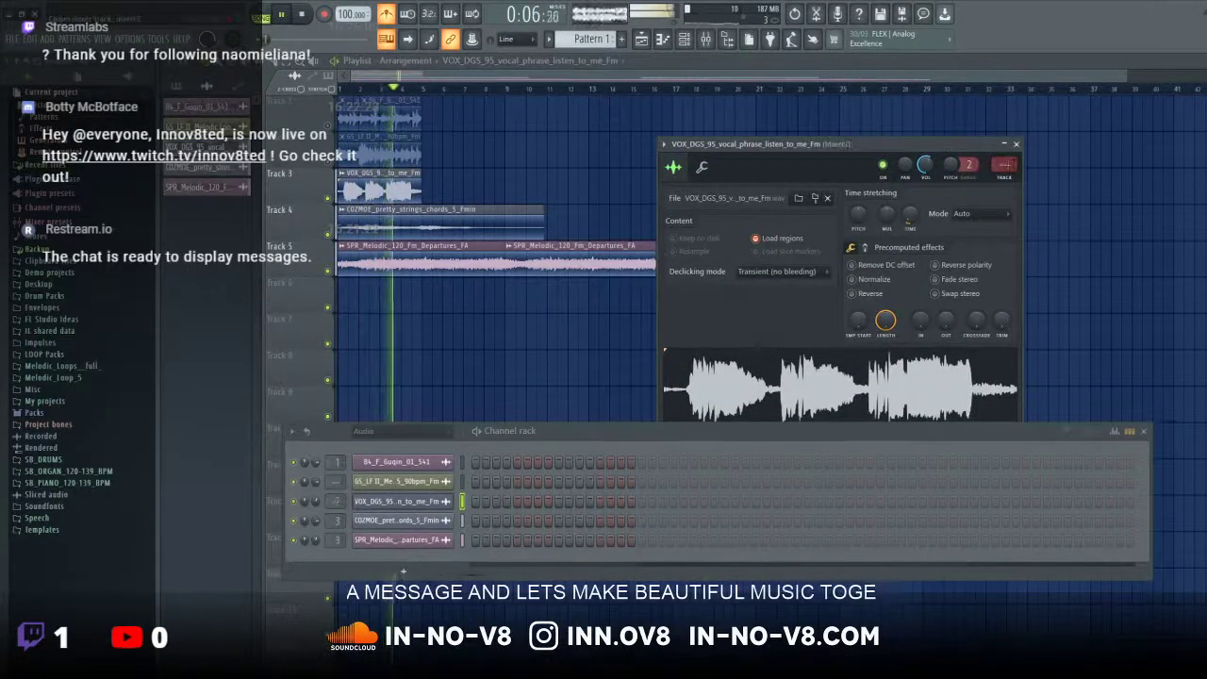
pyautogui.scroll(-2, 1005, 165)
# Step: Replay the arrangement from the start to hear the Master-routed vocal, with the metronome switched off
pyautogui.click(302, 16)
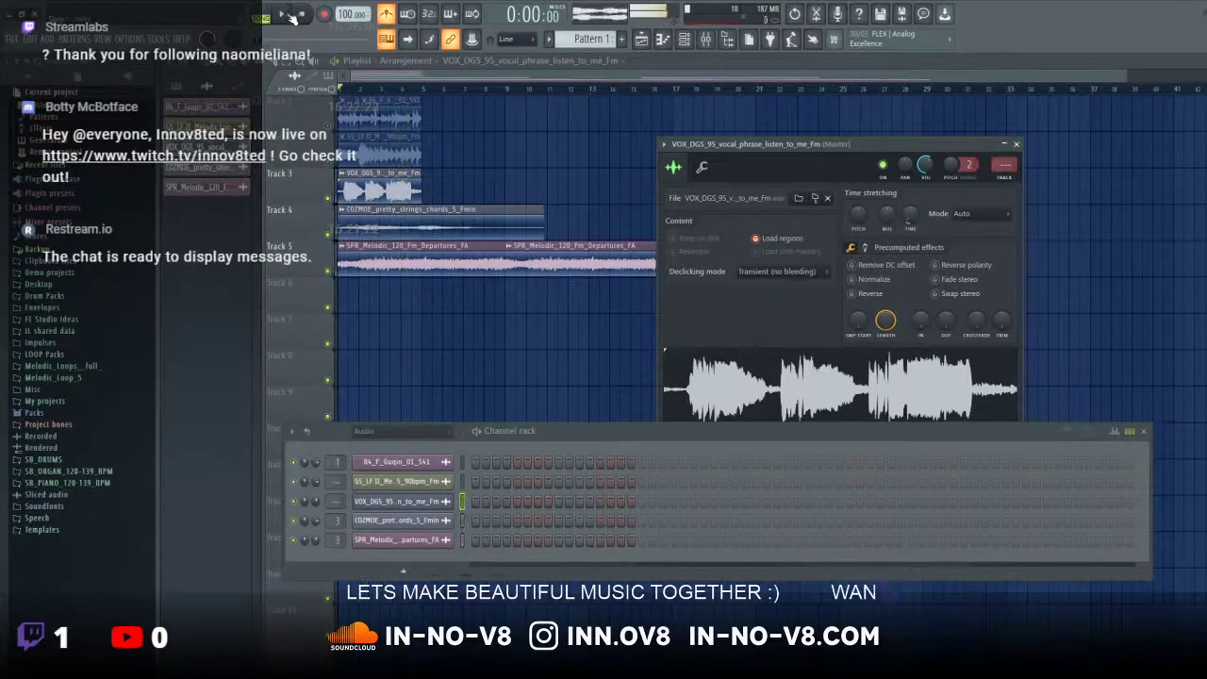
pyautogui.press('space')
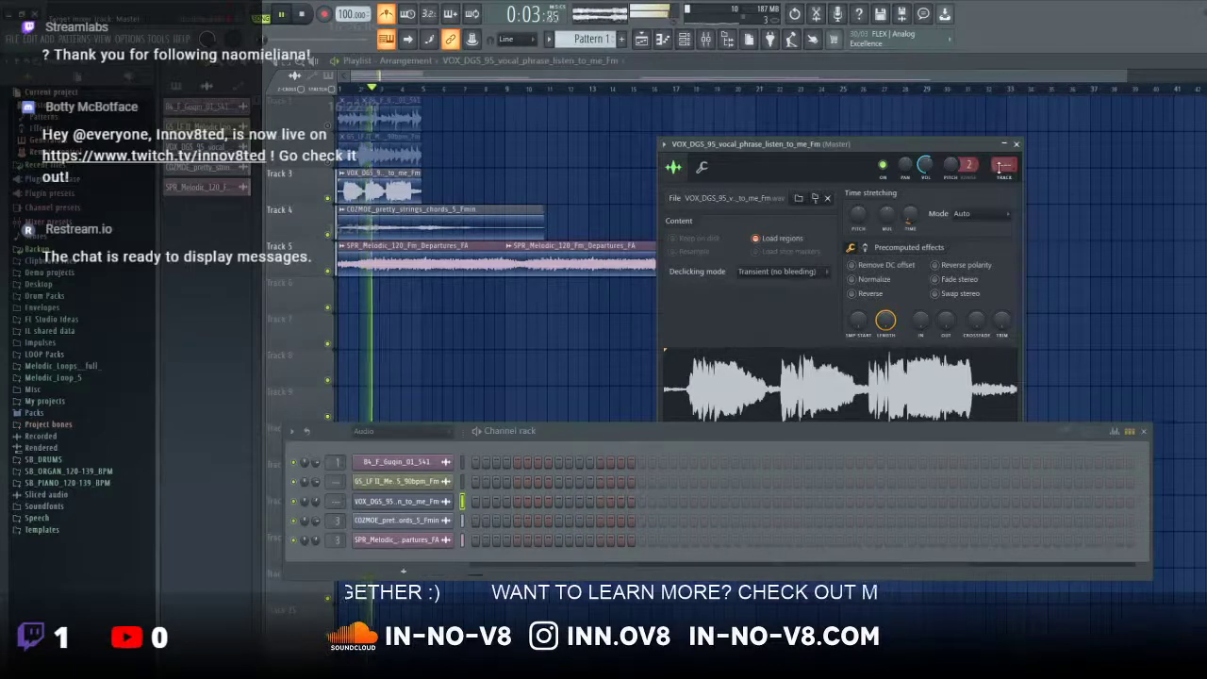
pyautogui.click(302, 14)
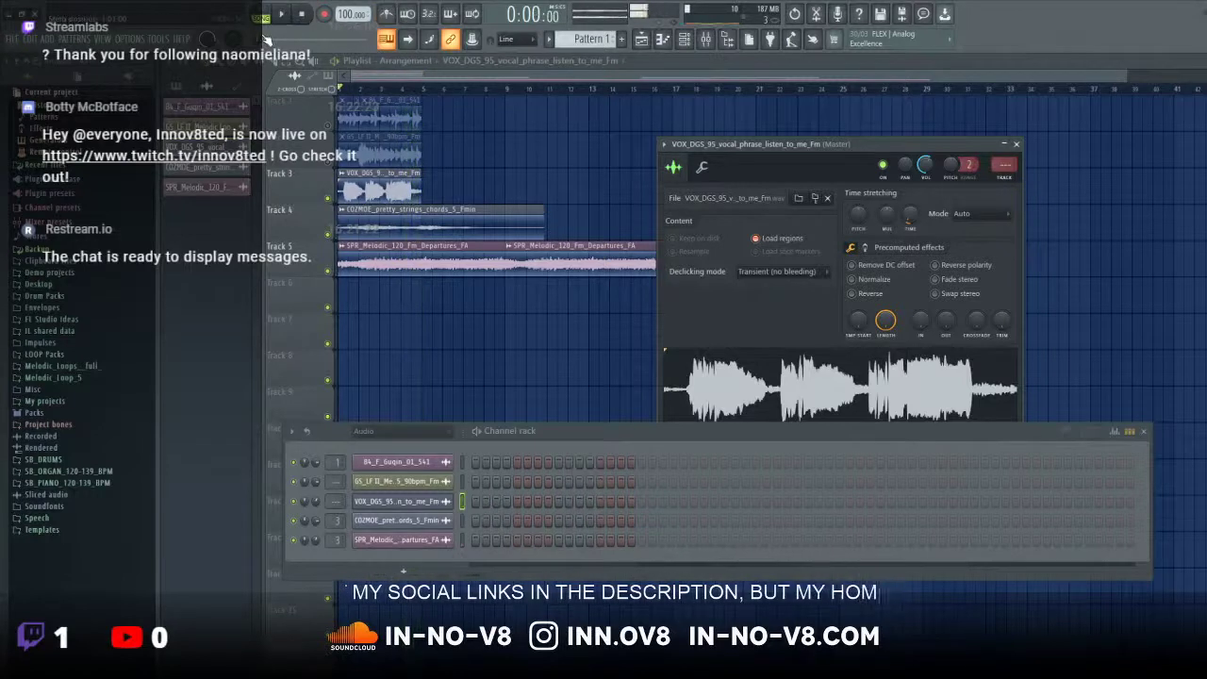
pyautogui.click(280, 14)
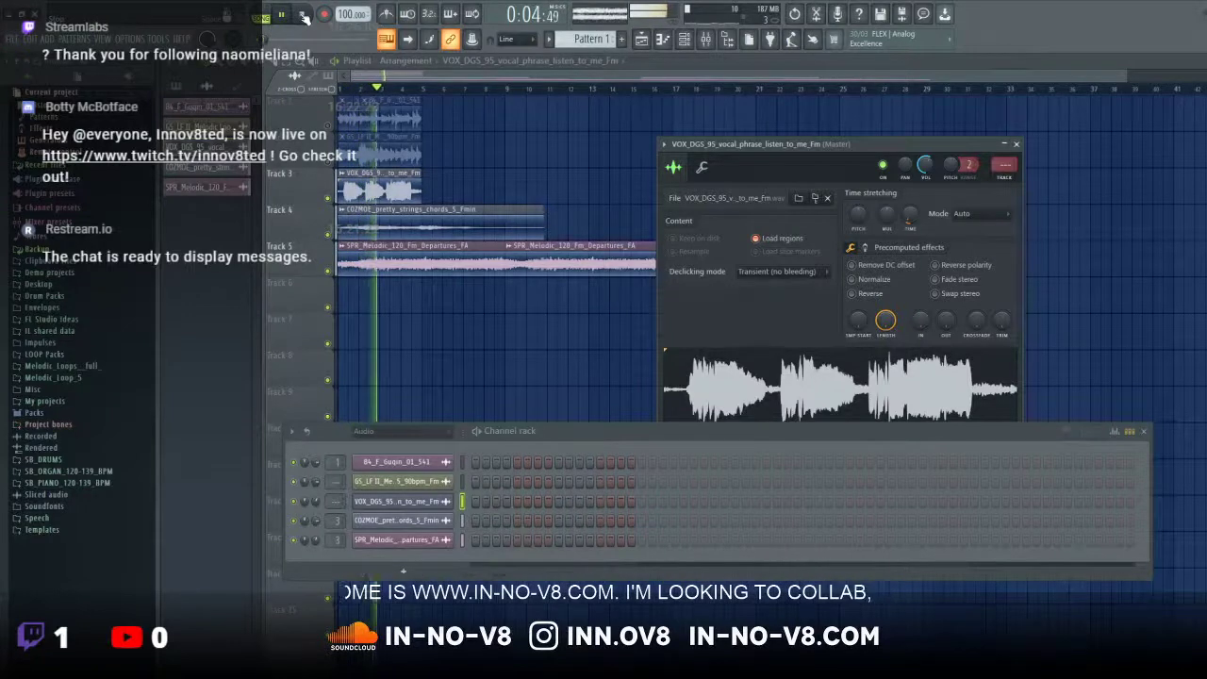
# Step: Place the at2_90_kit_loop_depth_bass_Fmin sample at the start of Track 6 and audition it with the arrangement from the start
pyautogui.click(302, 14)
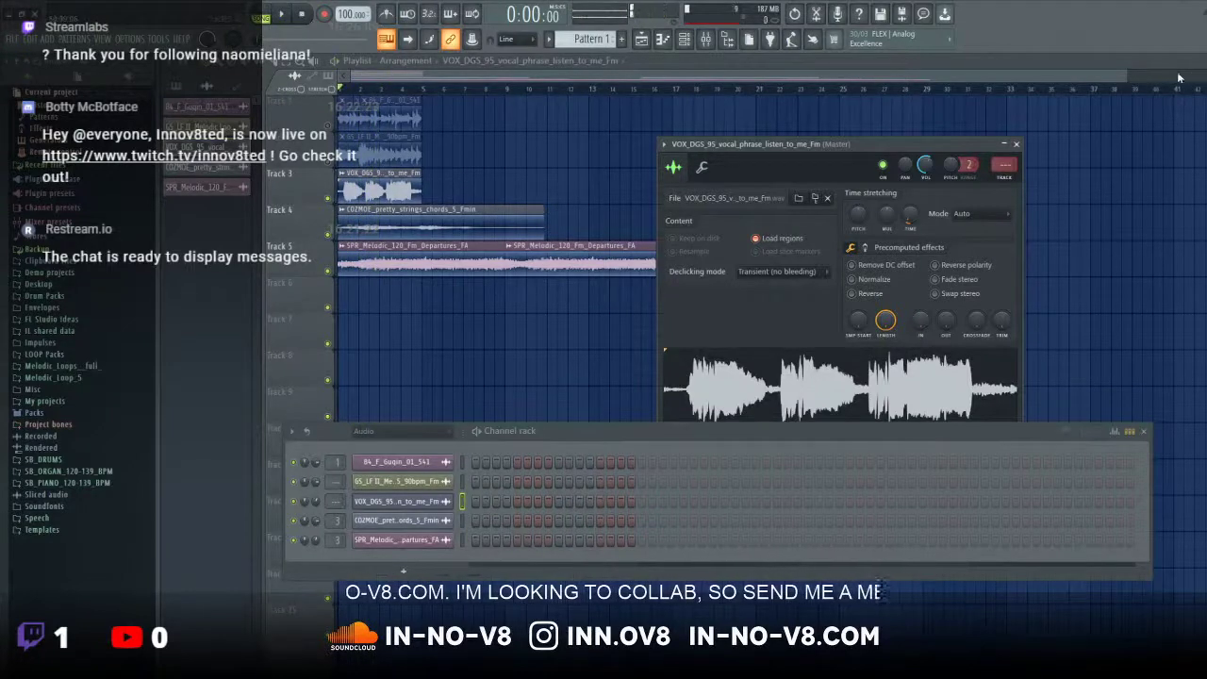
pyautogui.moveTo(1123, 74); pyautogui.dragTo(543, 75)
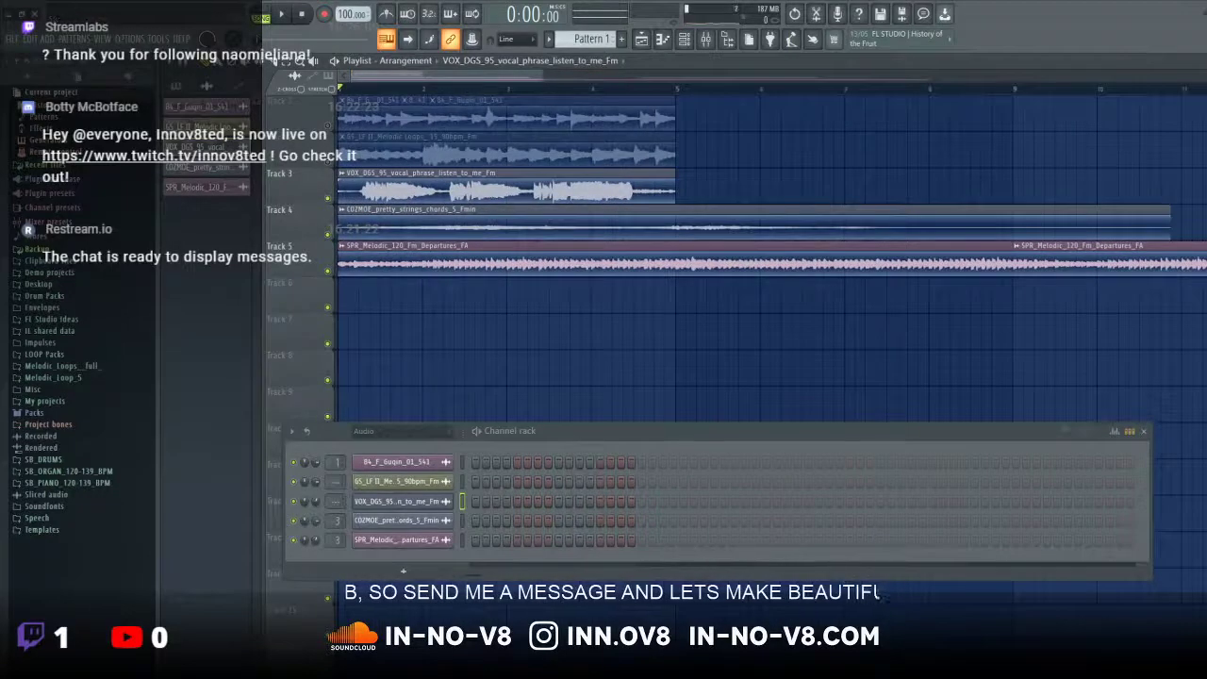
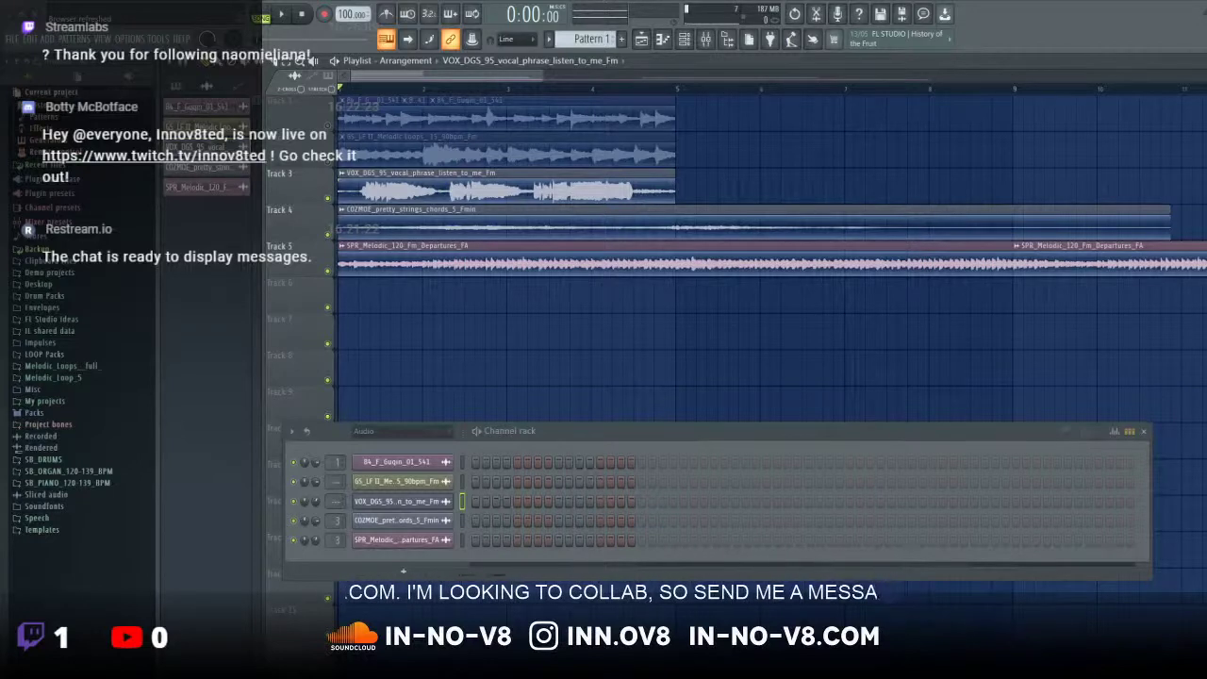
pyautogui.moveTo(403, 571); pyautogui.dragTo(380, 290)
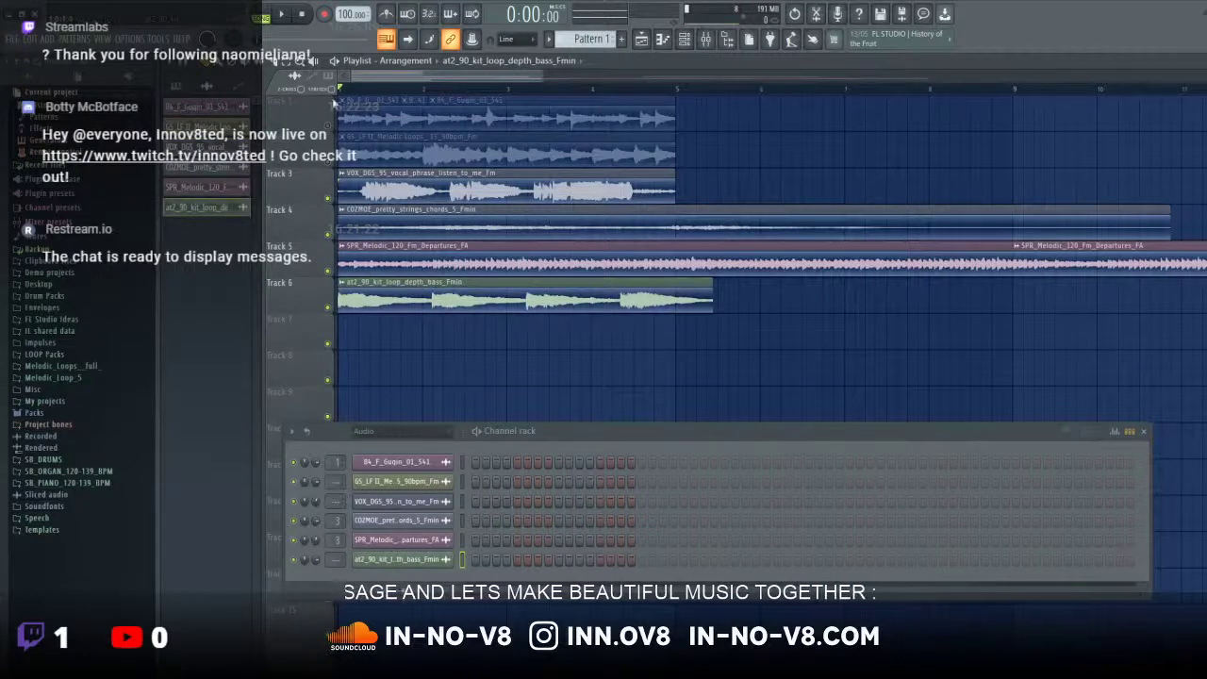
pyautogui.click(282, 16)
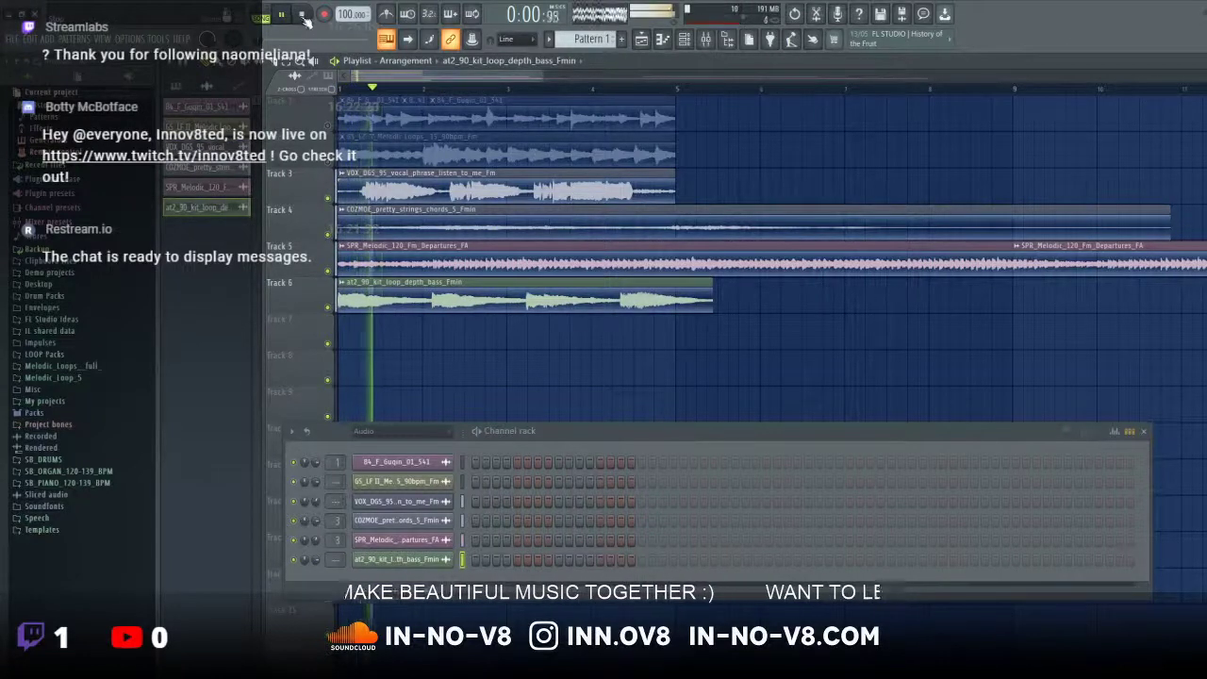
pyautogui.click(302, 14)
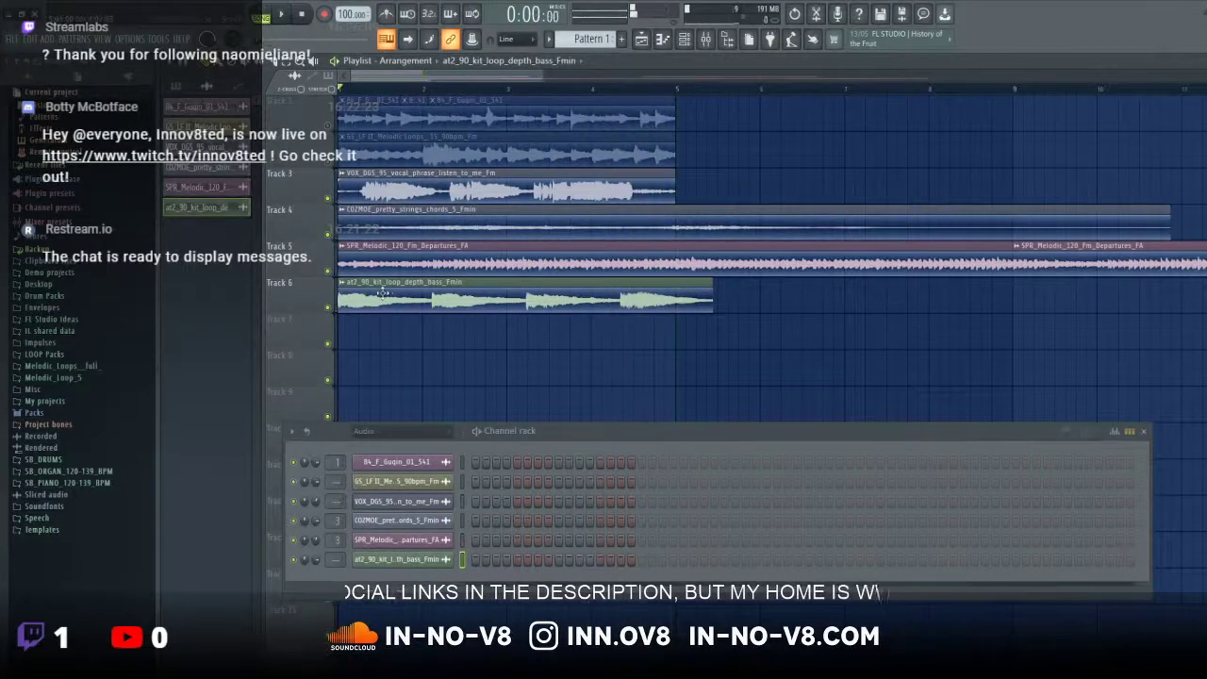
# Step: Open the clip options of the bass loop on Track 6
pyautogui.rightClick(344, 291)
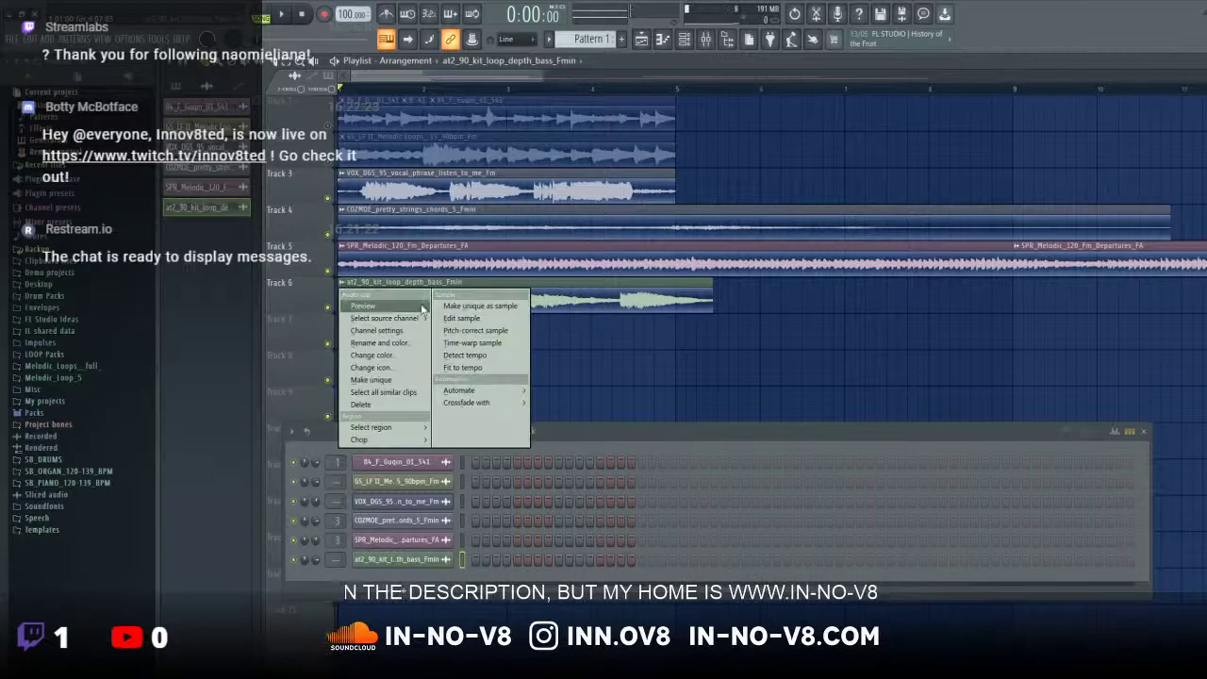
# Step: Try to set the Track 6 bass loop's tempo to 90 BPM with tempo detection
pyautogui.click(469, 357)
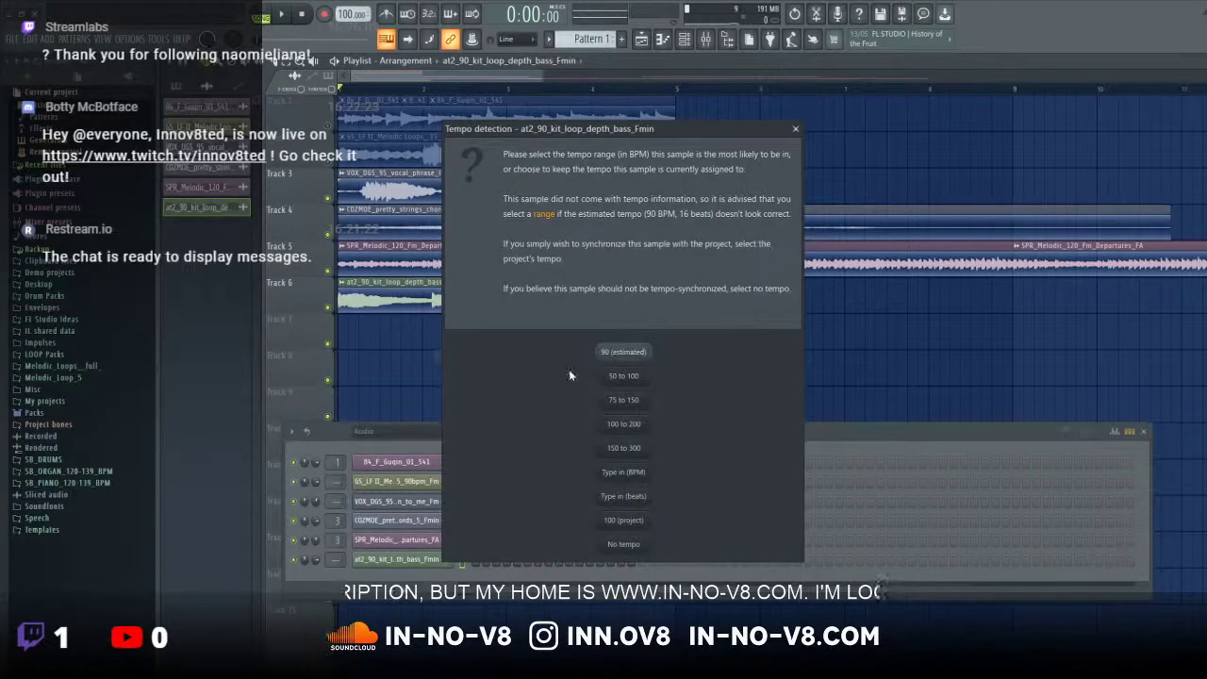
pyautogui.click(639, 474)
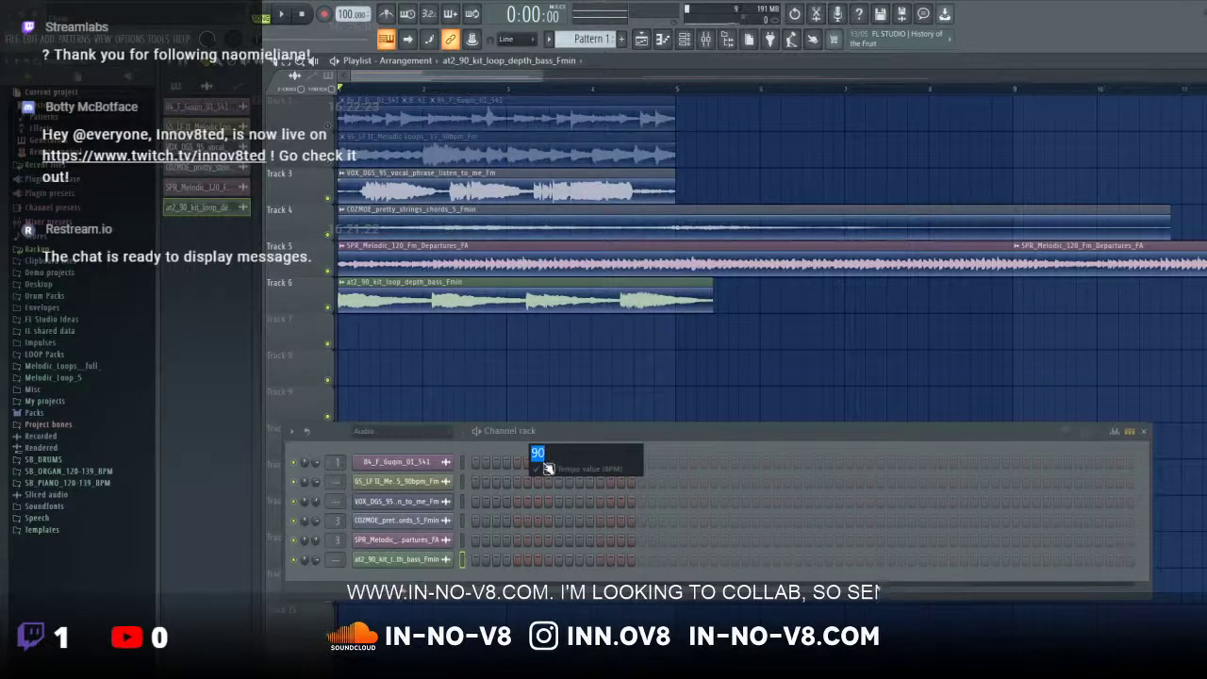
pyautogui.click(537, 468)
pyautogui.click(735, 397)
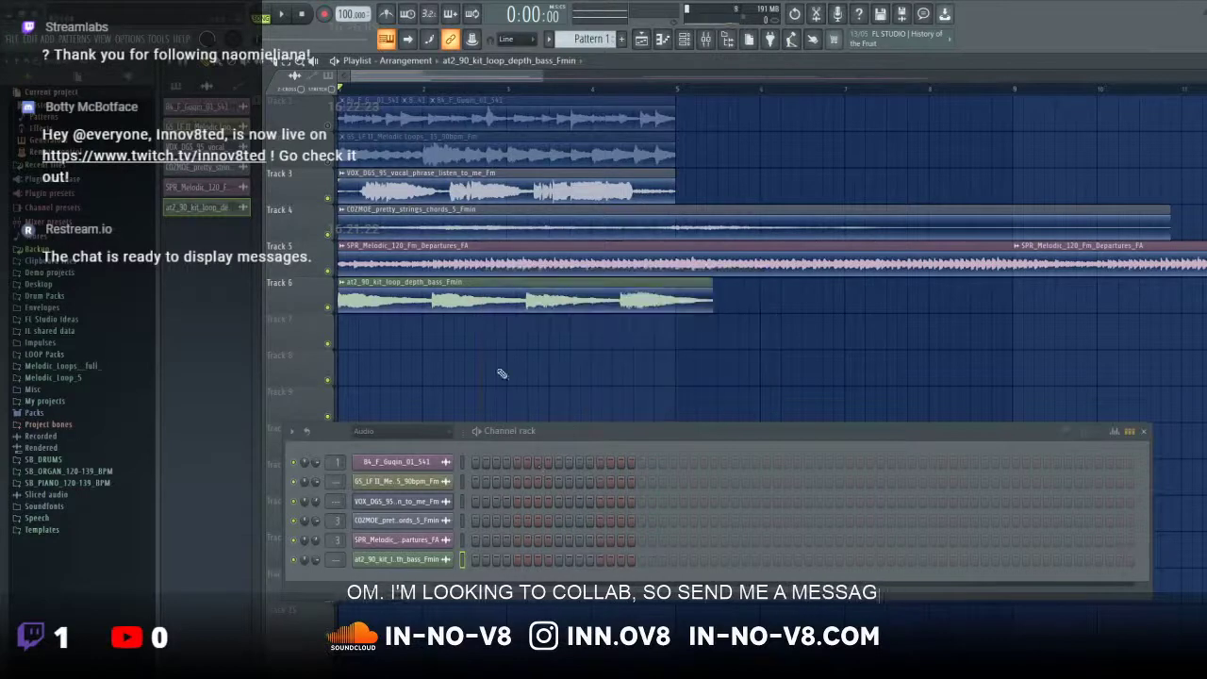
# Step: Fit the at2_90_kit_loop_depth_bass_Fmin clip on Track 6 to the project tempo, entering 90 BPM as its source tempo
pyautogui.click(343, 286)
pyautogui.click(511, 366)
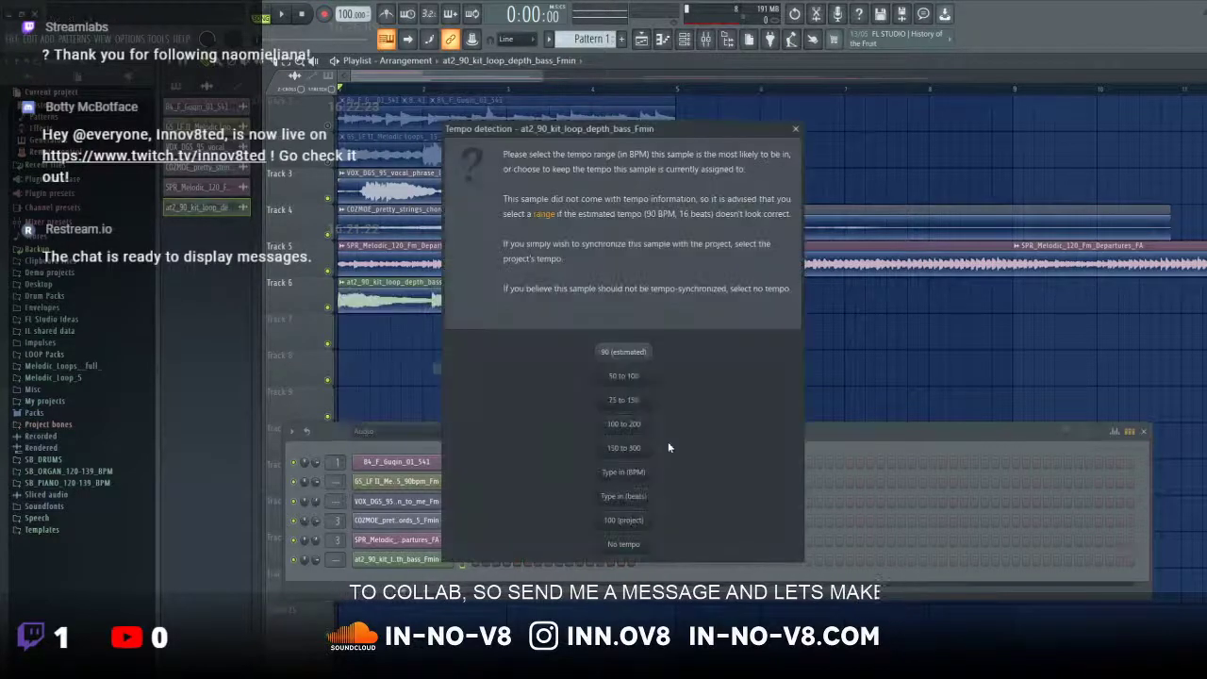
pyautogui.click(637, 474)
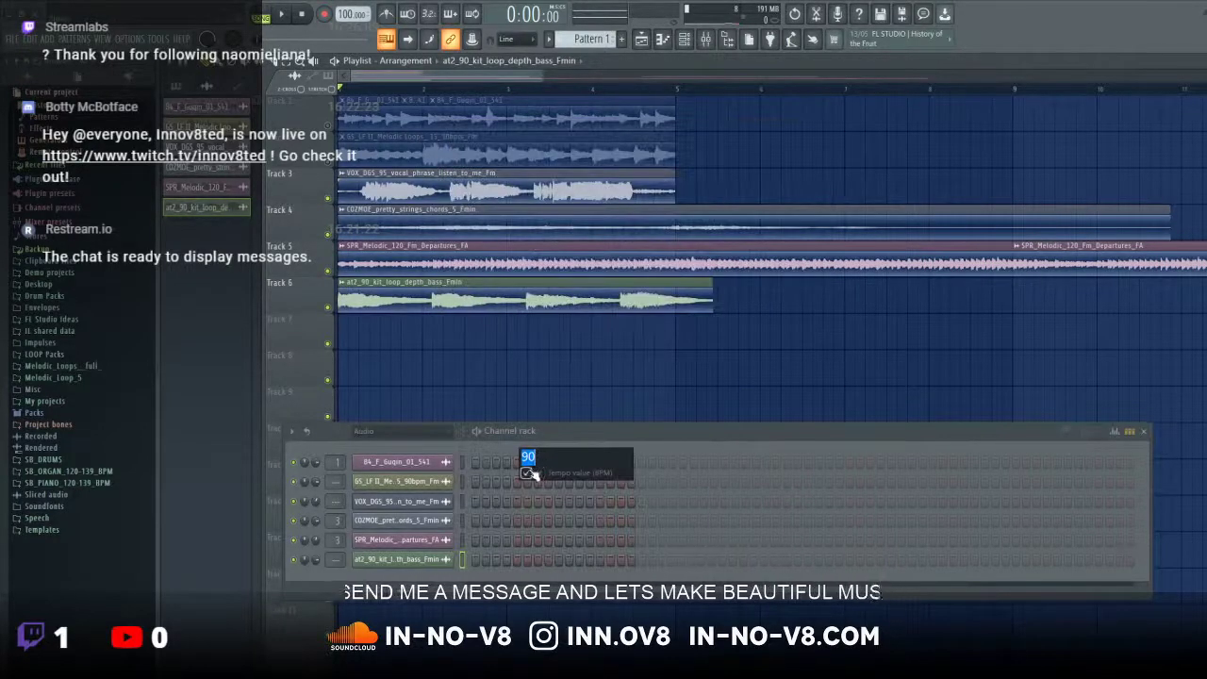
pyautogui.click(536, 469)
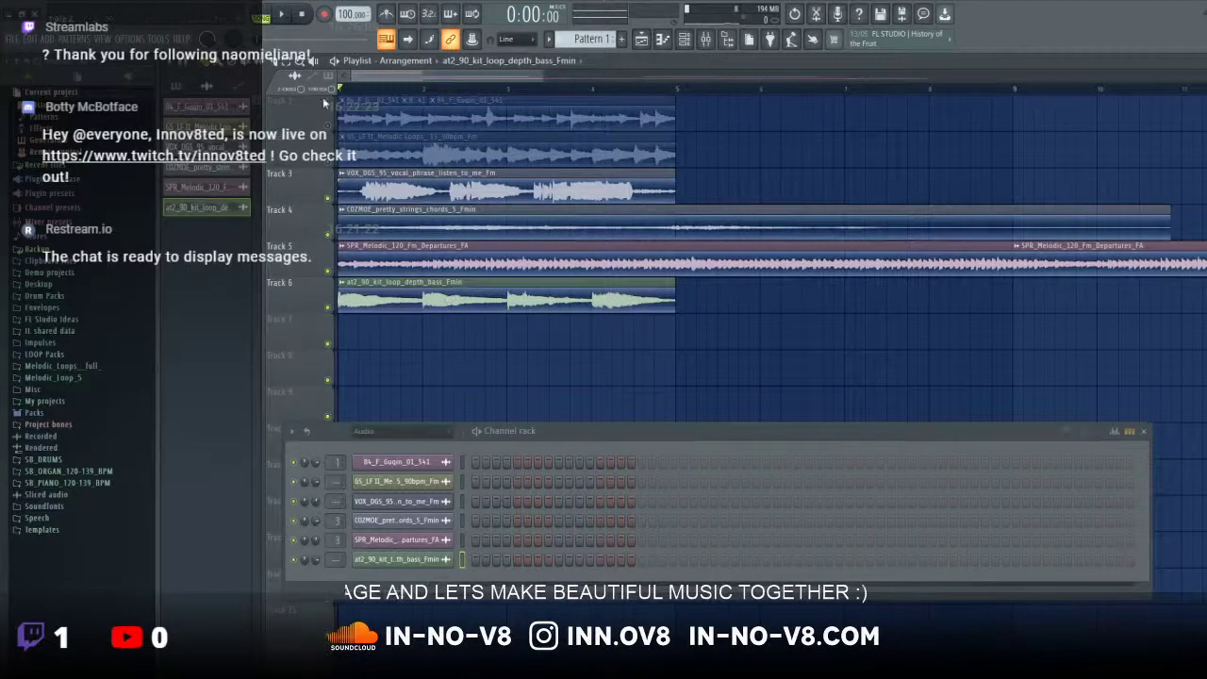
# Step: Play the arrangement and add copies of the bass loop on Track 6 at bars 5 and 9
pyautogui.click(281, 15)
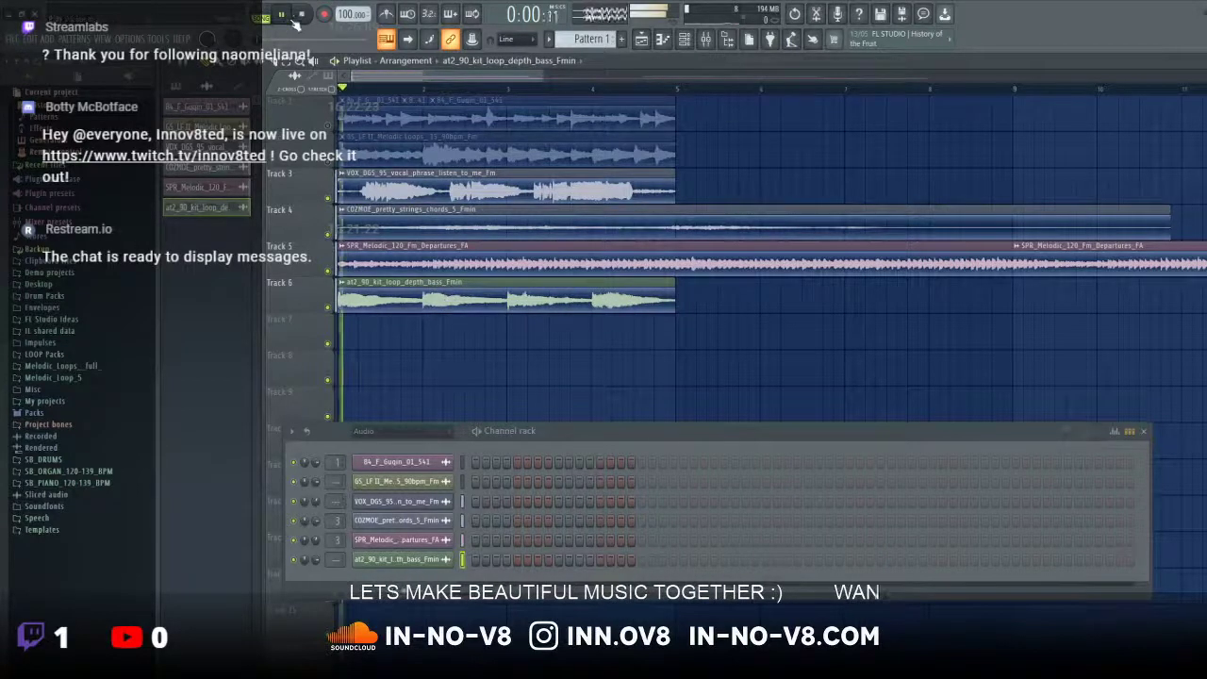
pyautogui.click(702, 283)
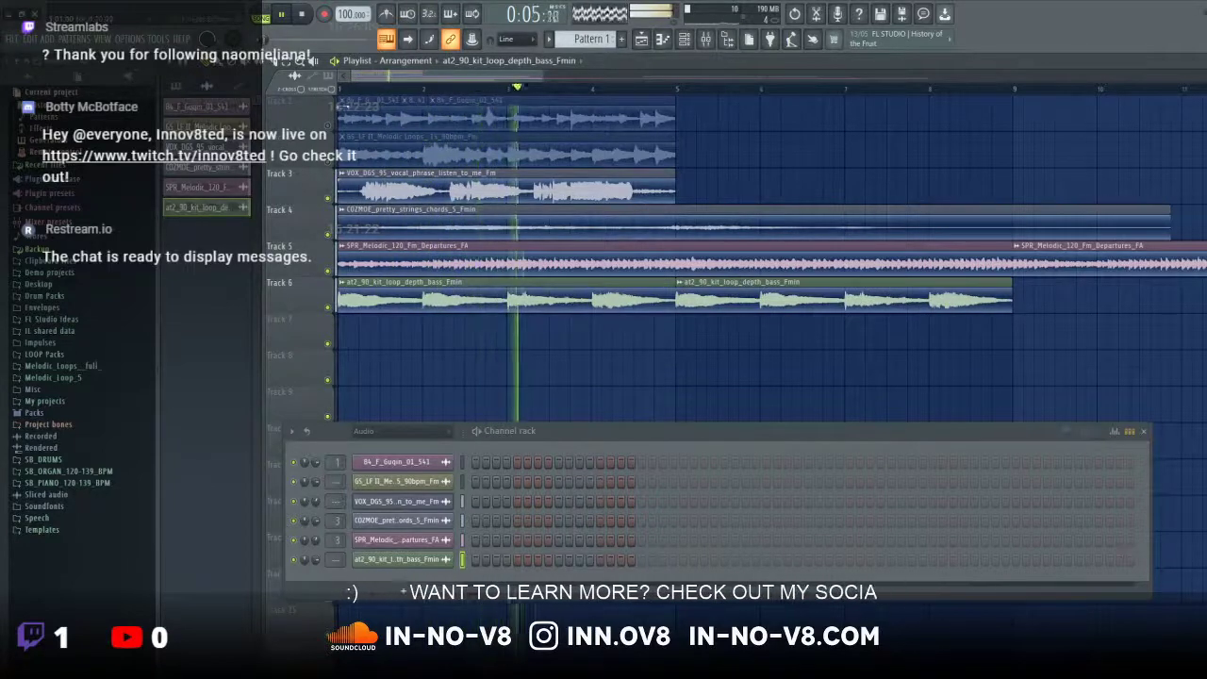
pyautogui.click(1019, 285)
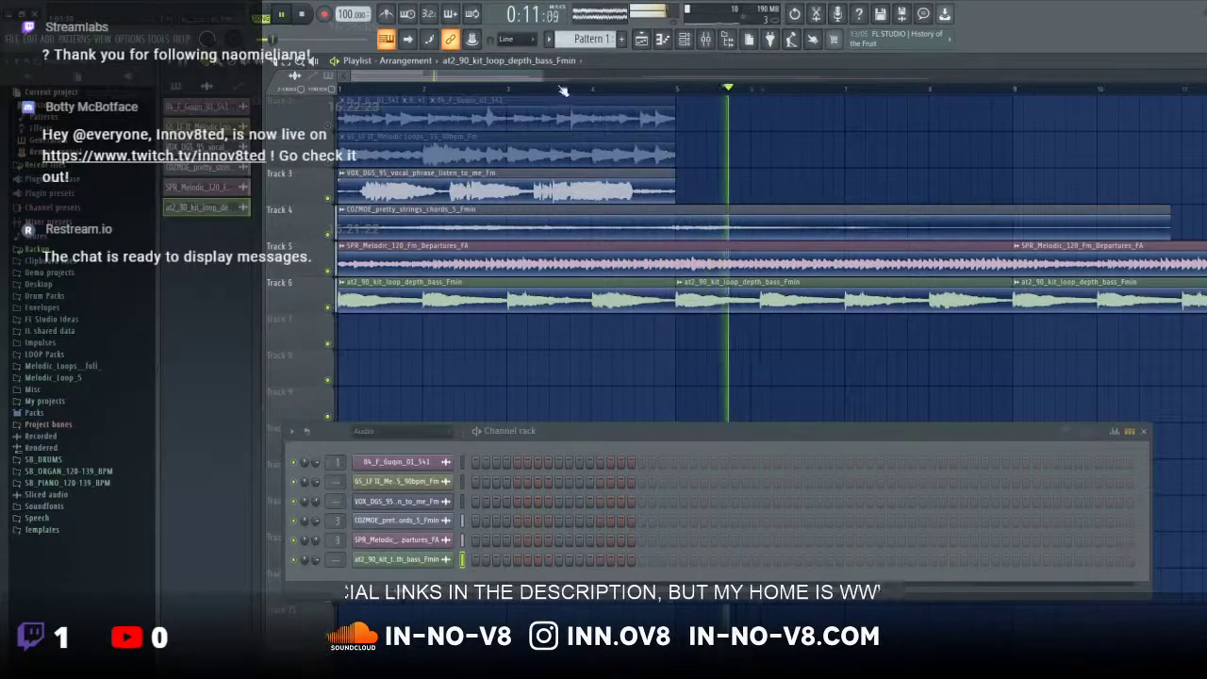
# Step: Place a copy of the VOX_DGS_95_vocal_phrase_listen_to_me_Fm clip on Track 3 at bar 9
pyautogui.moveTo(541, 78); pyautogui.dragTo(743, 77)
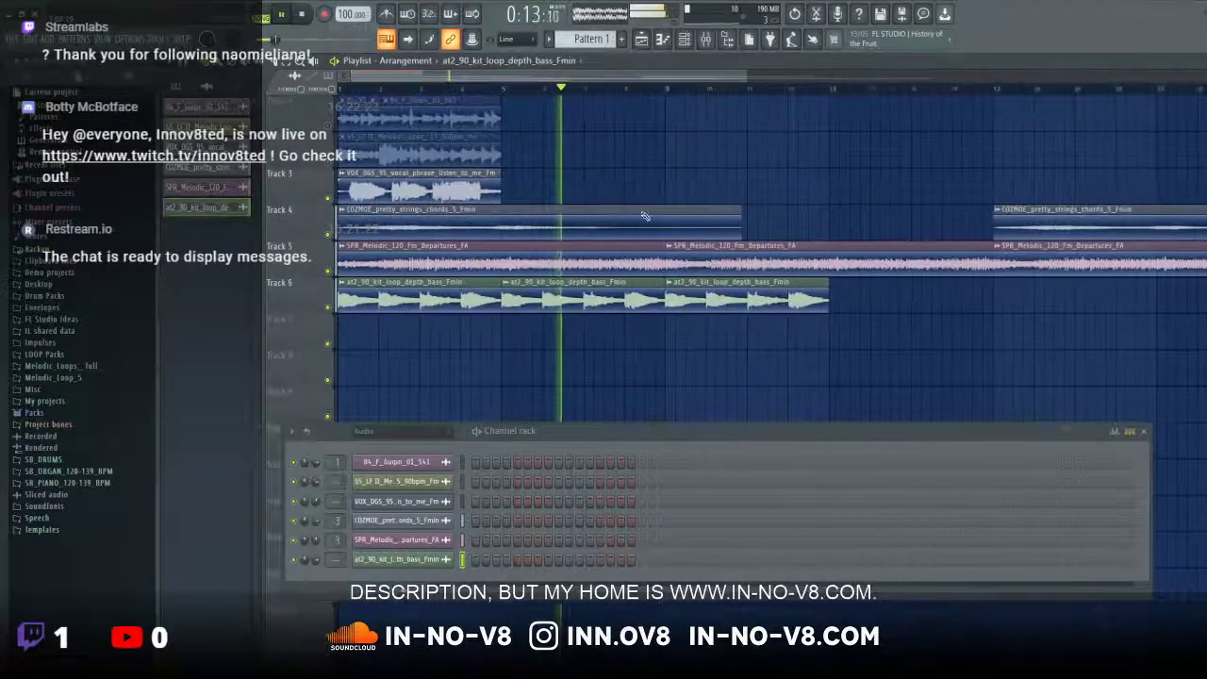
pyautogui.click(450, 201)
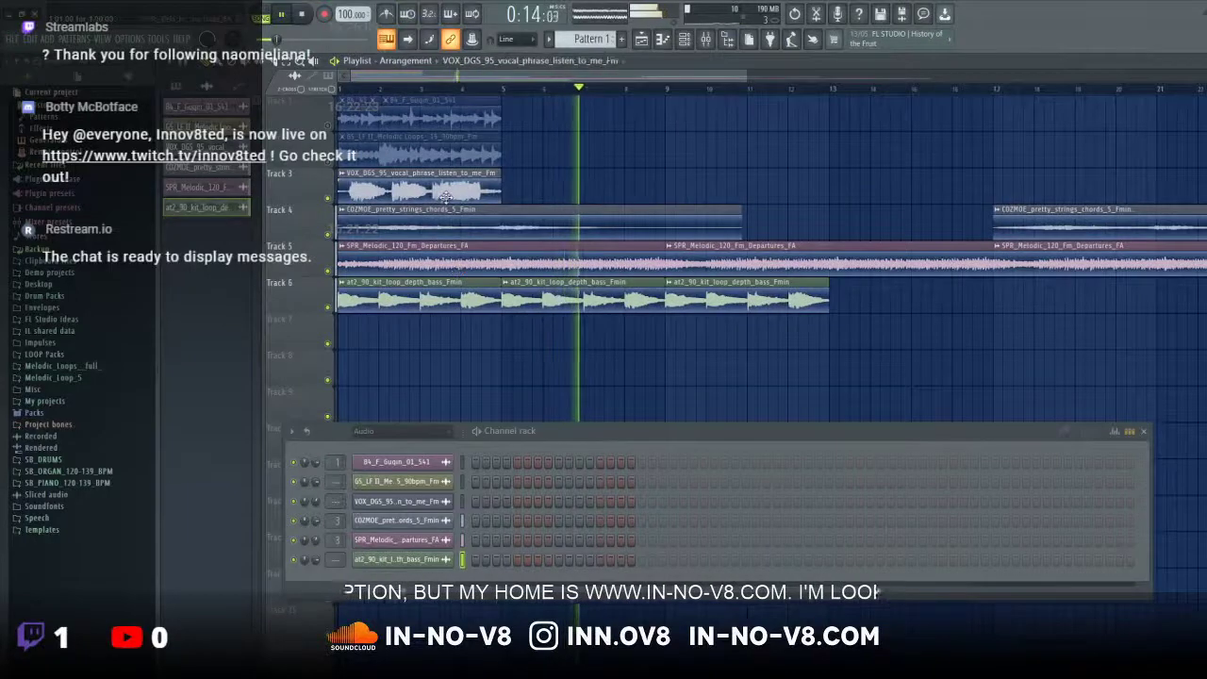
pyautogui.click(669, 175)
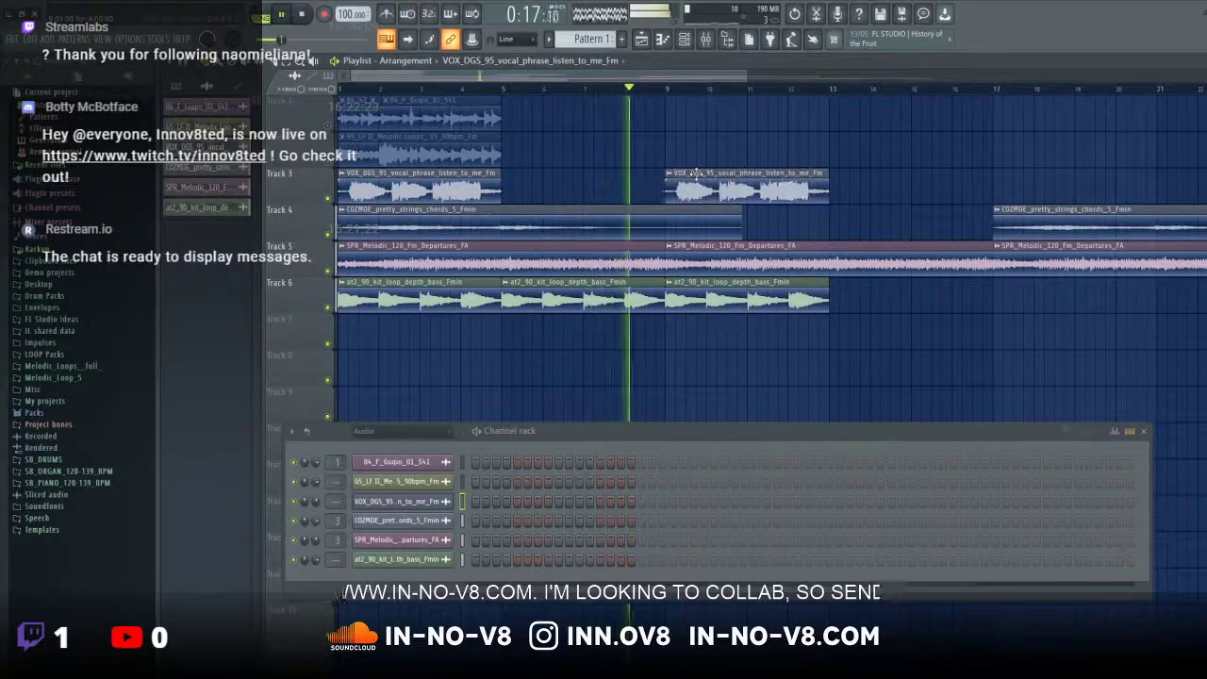
# Step: Continue the bass loop on Track 6 with further copies at bars 13, 17 and 21
pyautogui.click(743, 283)
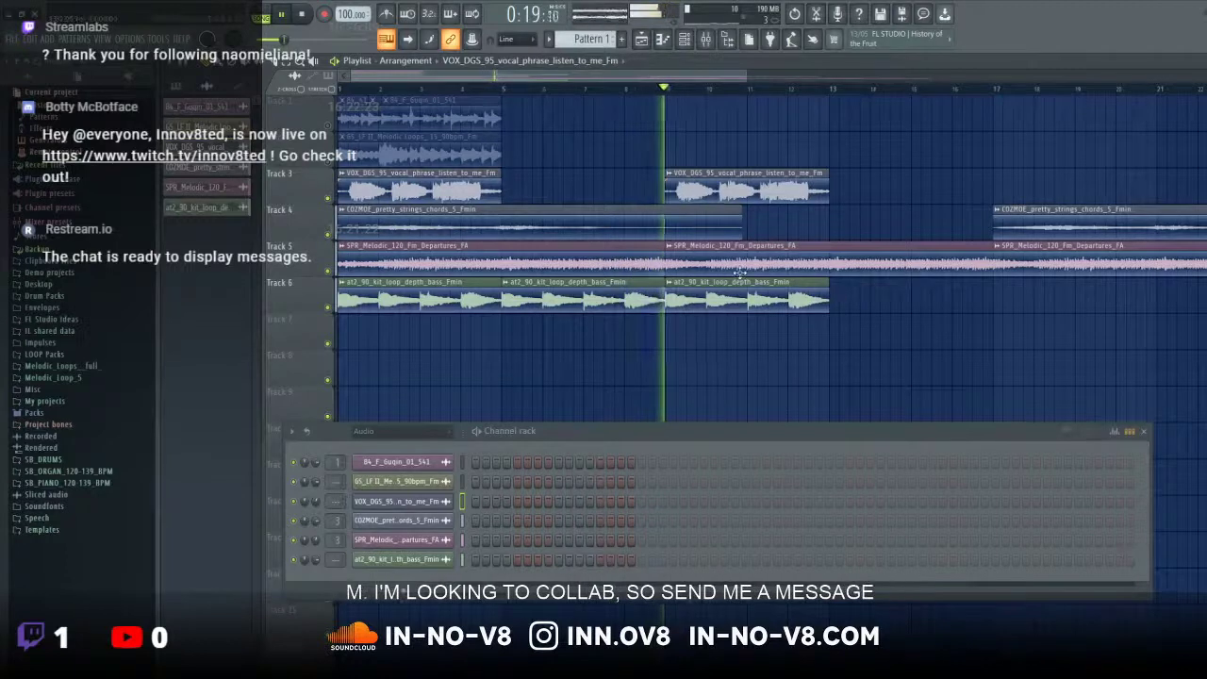
pyautogui.click(835, 289)
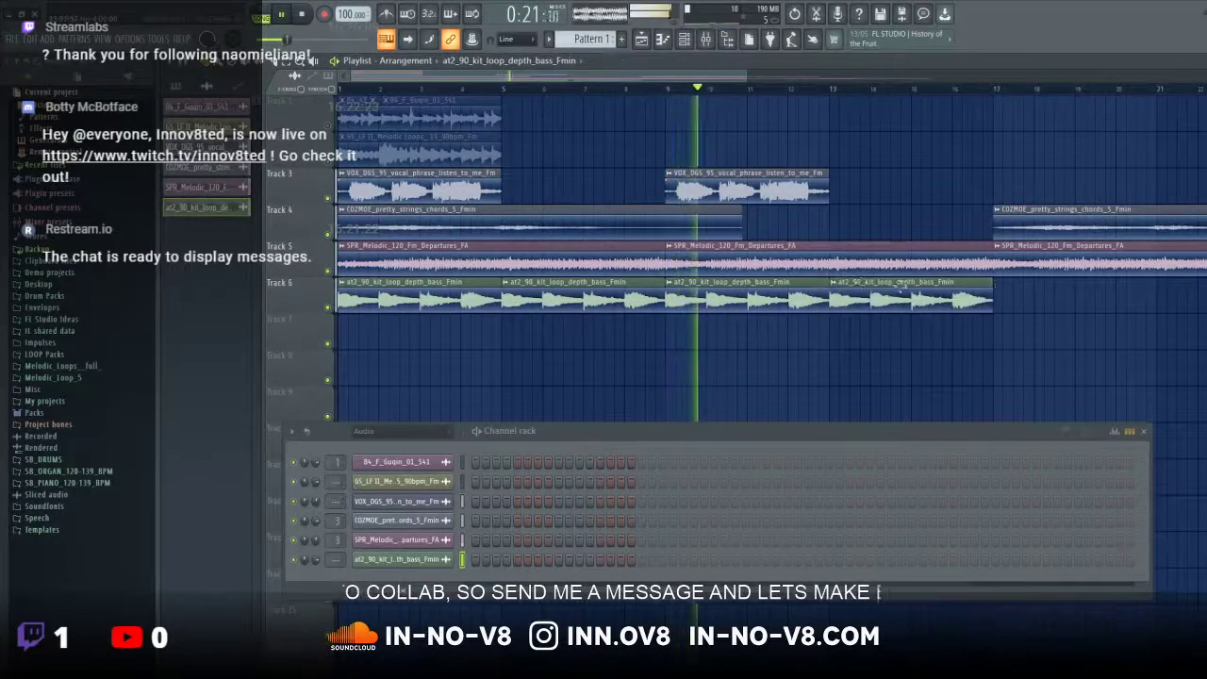
pyautogui.click(998, 289)
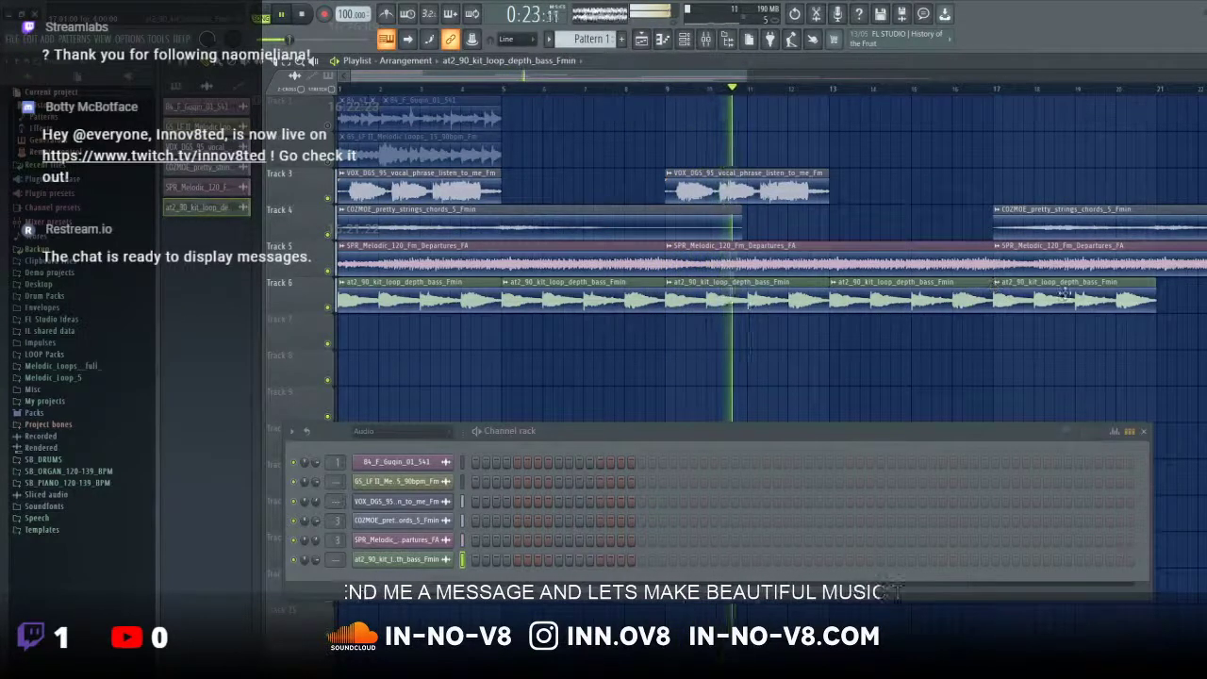
pyautogui.moveTo(745, 75); pyautogui.dragTo(927, 80)
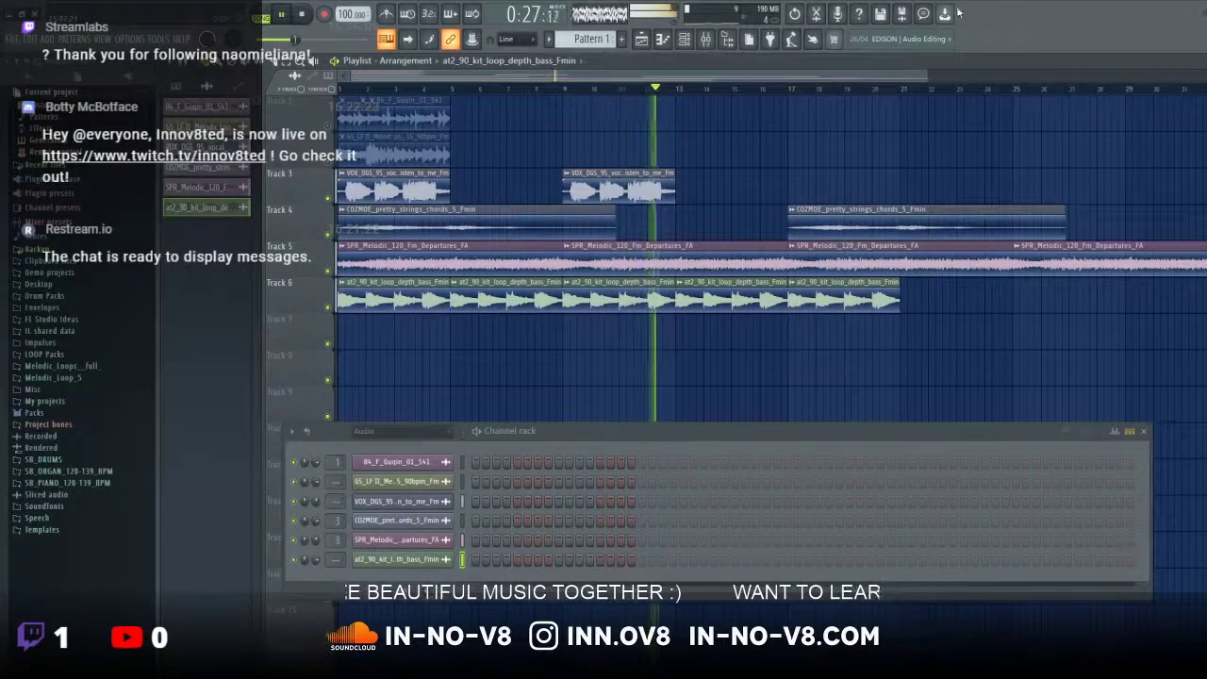
pyautogui.click(905, 295)
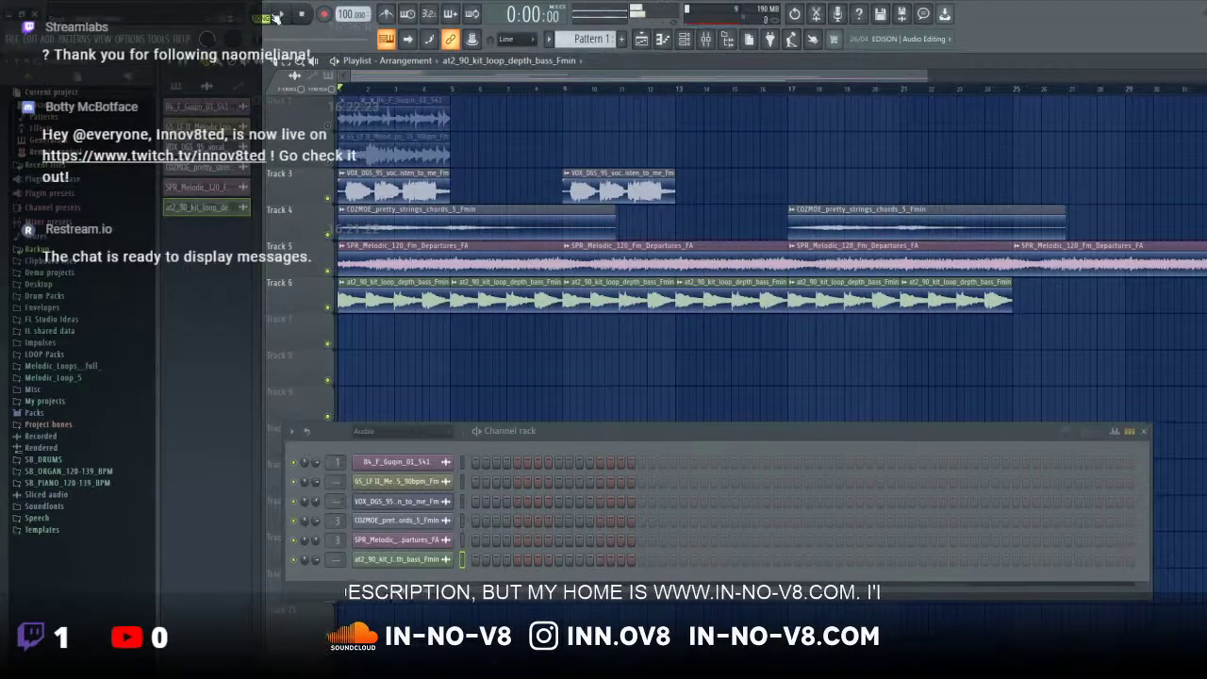
# Step: Stop playback and save the project as a new file
pyautogui.click(302, 14)
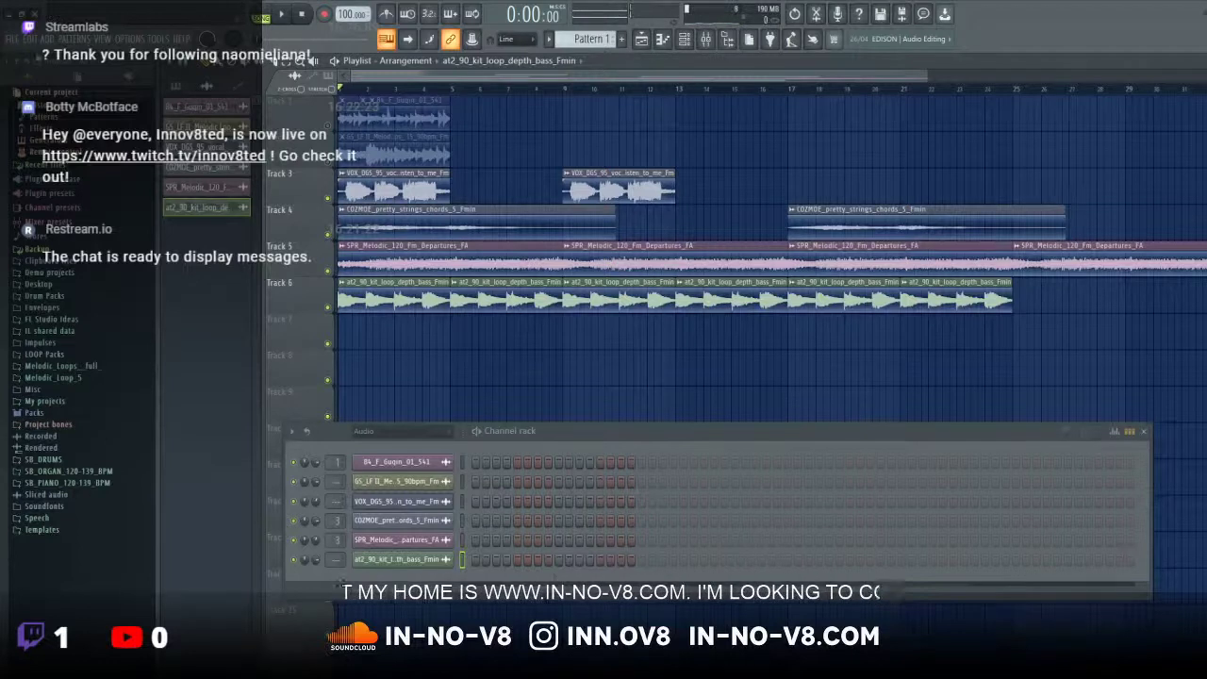
pyautogui.click(21, 40)
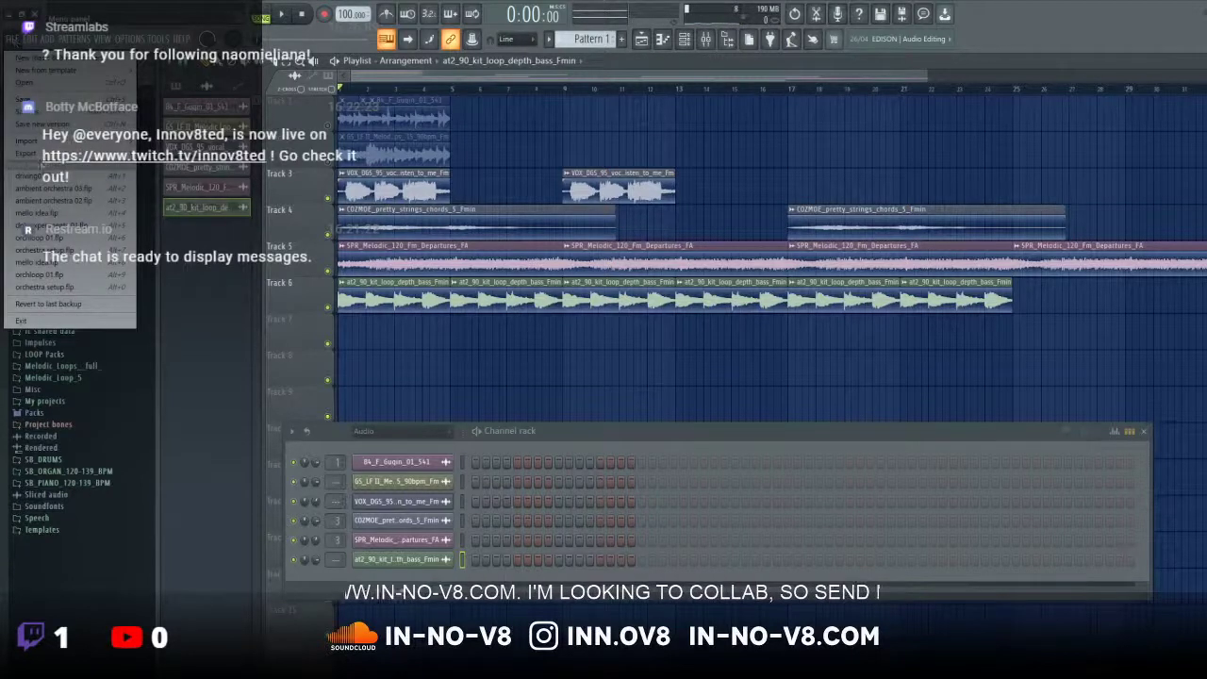
pyautogui.click(39, 114)
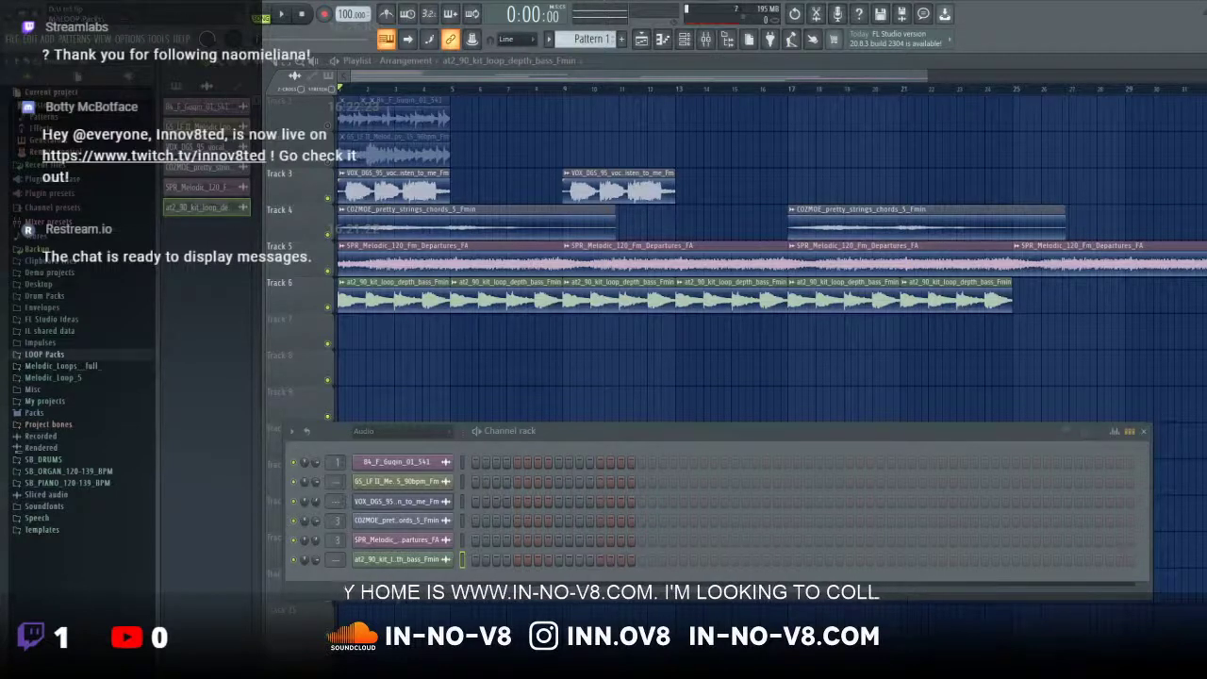
# Step: Browse LOOP Packs to the drum_loops folder inside the Ambient Textures 2 sample pack's loops
pyautogui.click(75, 355)
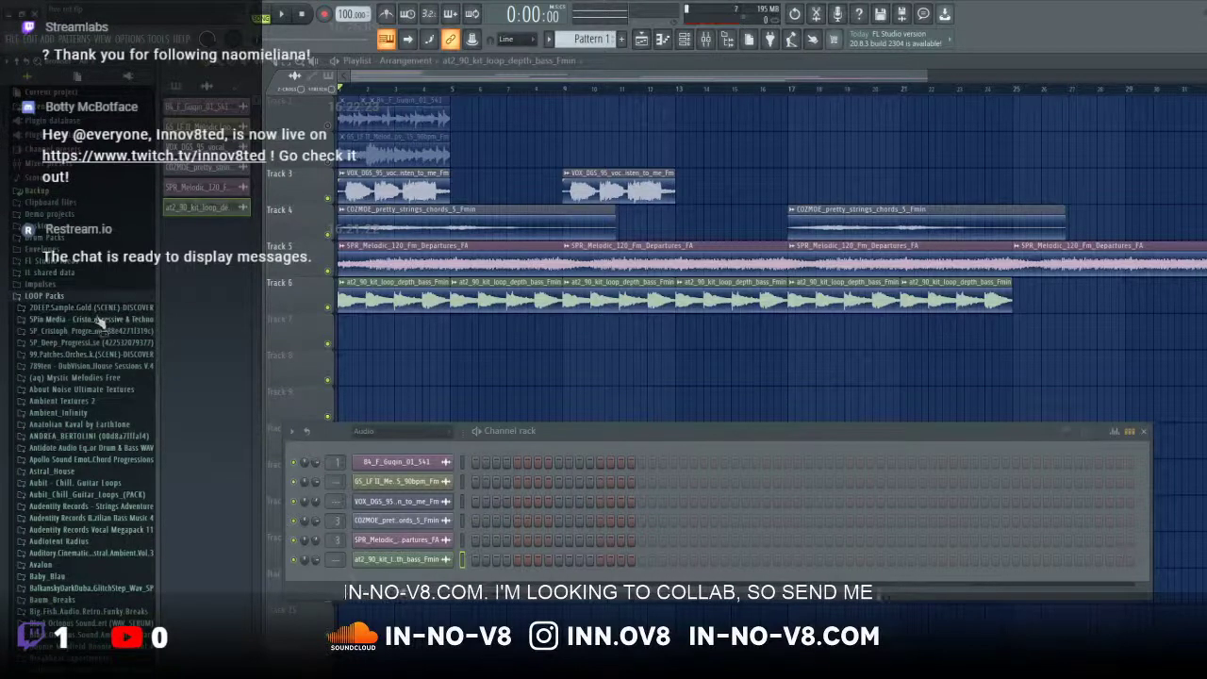
pyautogui.scroll(-2, 99, 400)
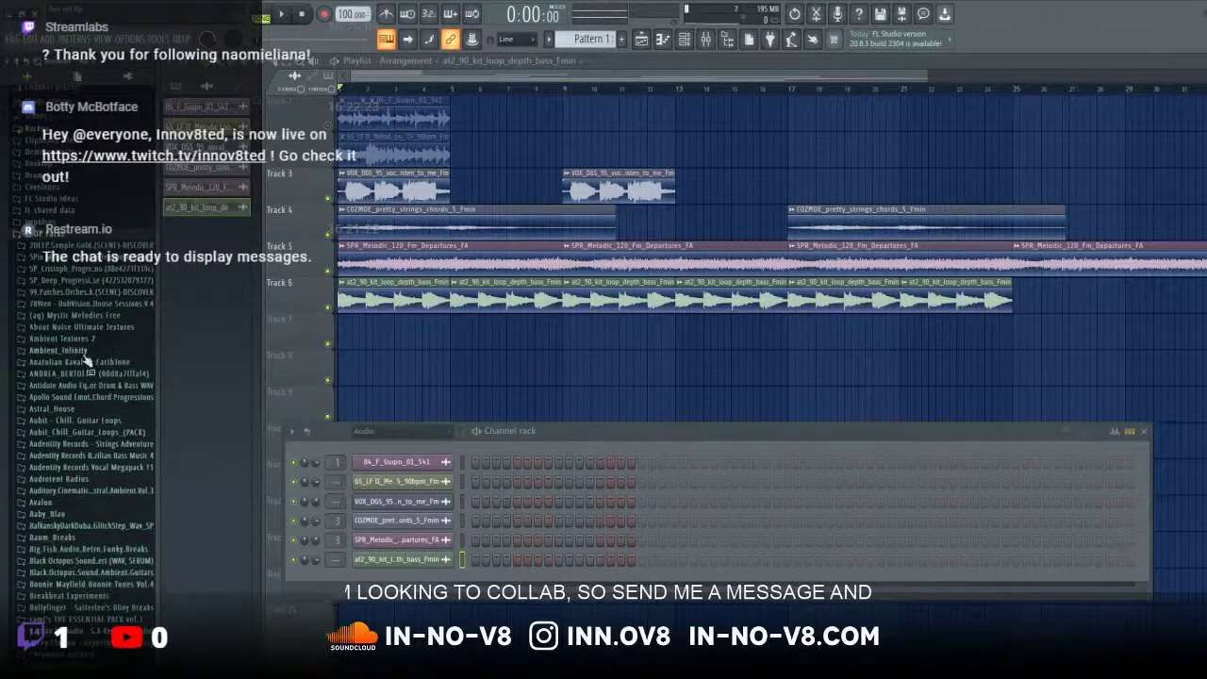
pyautogui.click(80, 342)
pyautogui.click(95, 350)
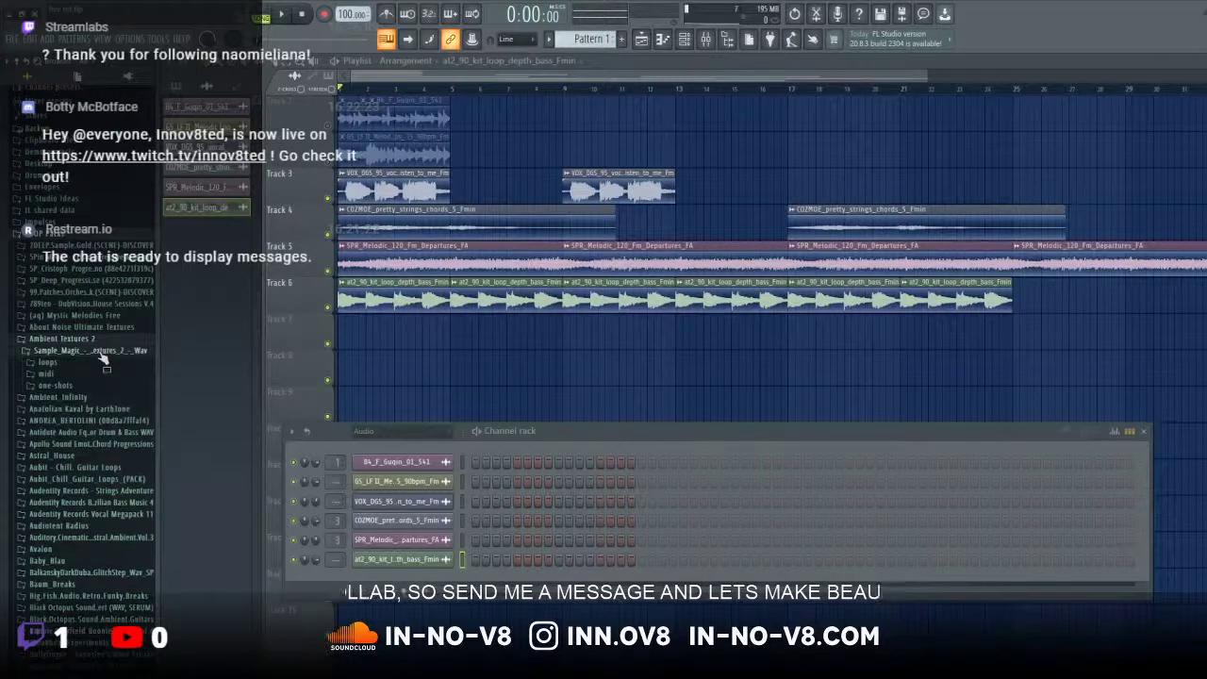
pyautogui.scroll(-4, 97, 381)
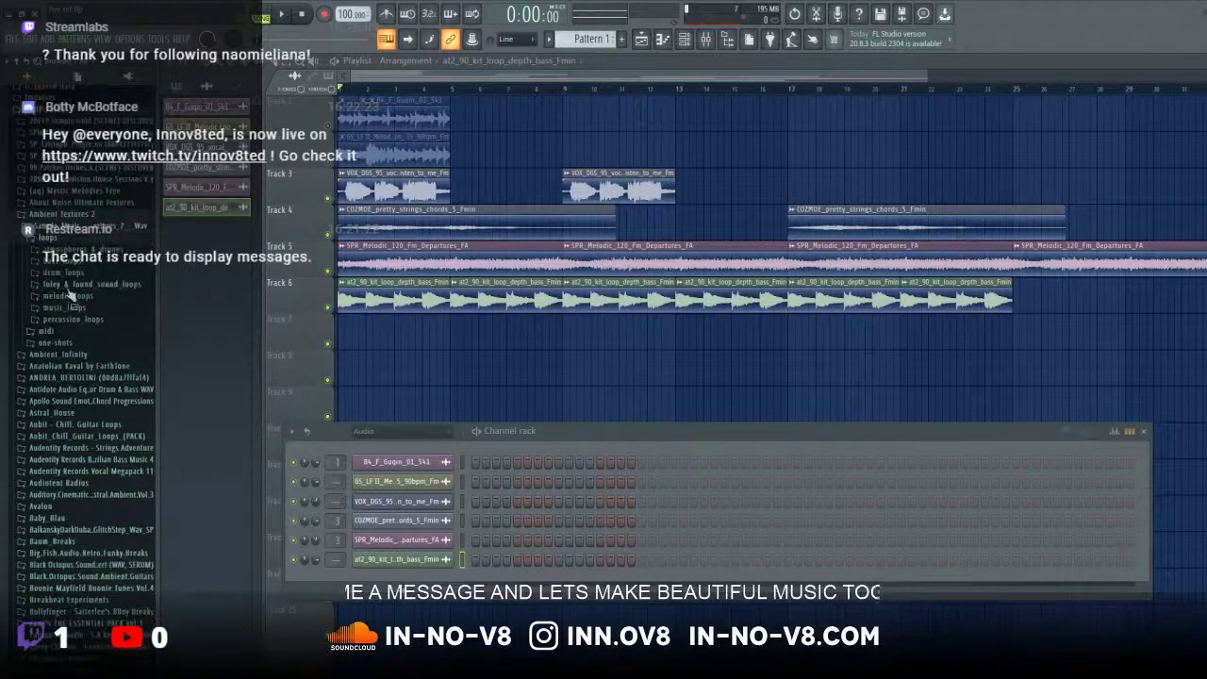
pyautogui.click(94, 291)
# Step: Audition the 70, 80 and 90 BPM drum loops in the pack, including the rain, march, reminder, cover and nuke variants
pyautogui.click(87, 295)
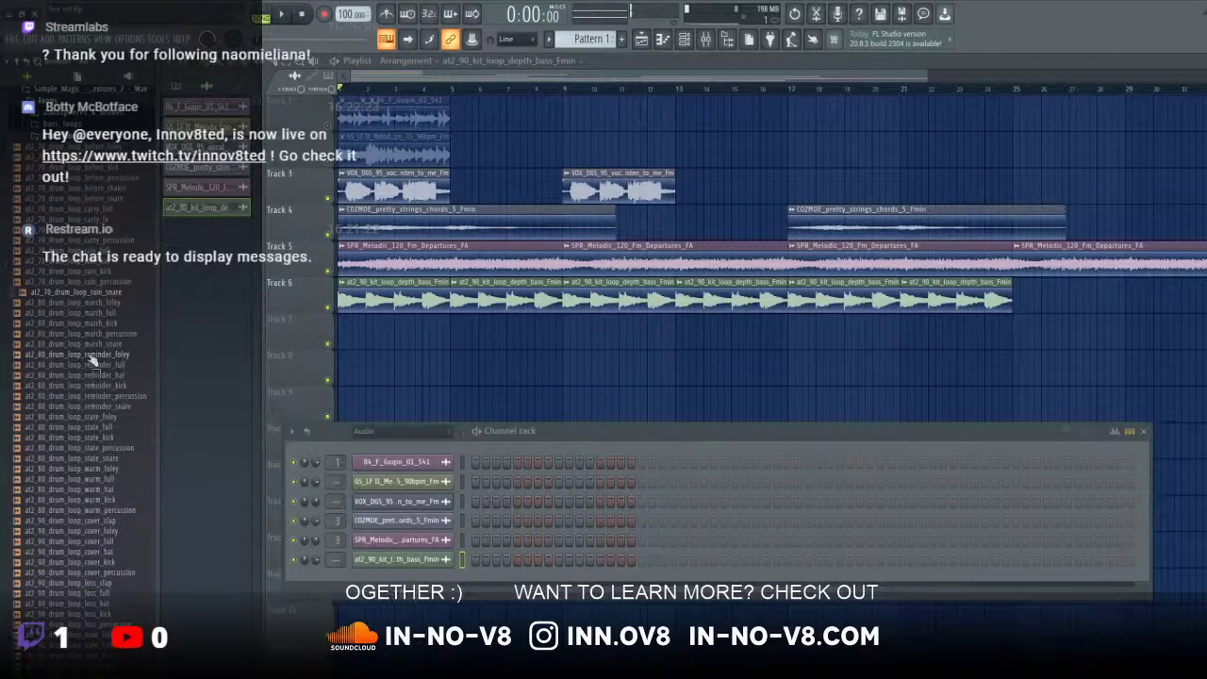
pyautogui.scroll(-6, 92, 361)
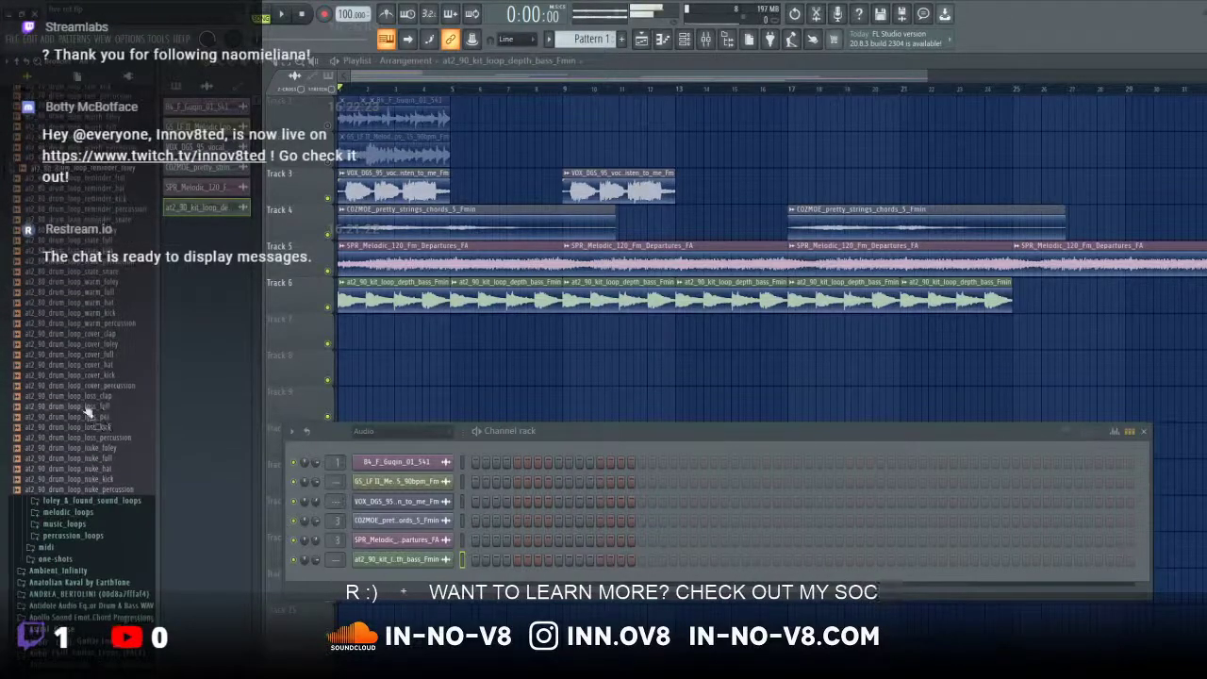
pyautogui.click(83, 334)
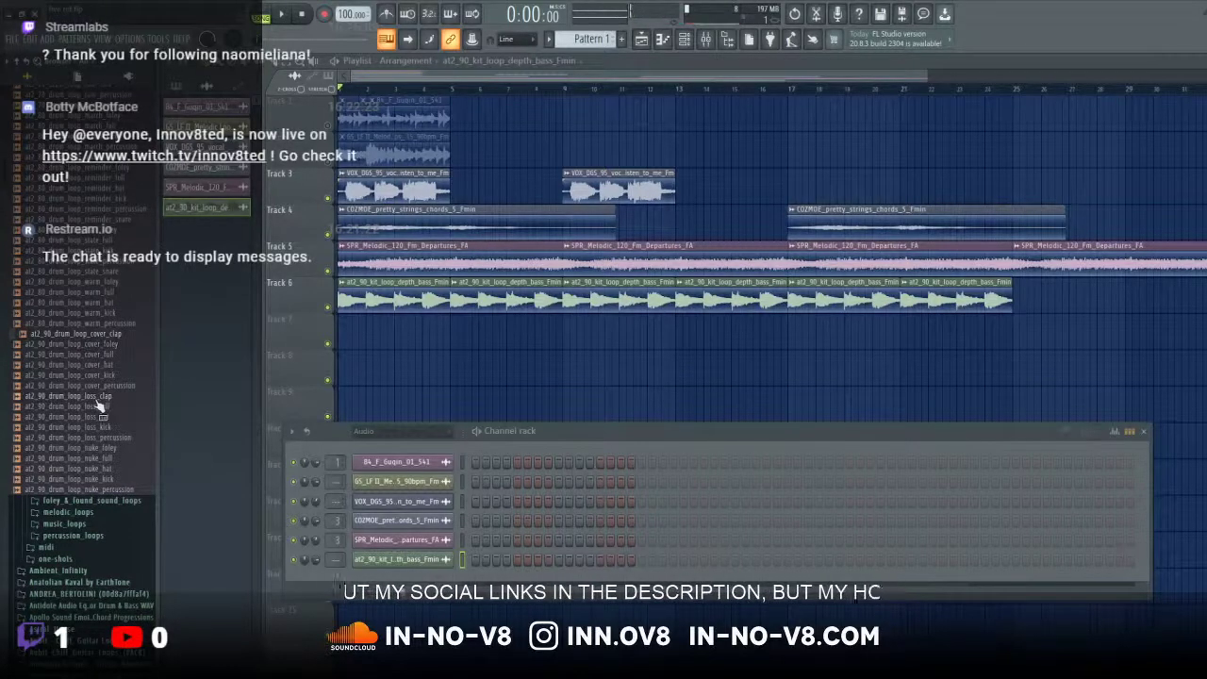
pyautogui.click(112, 489)
pyautogui.scroll(12, 94, 406)
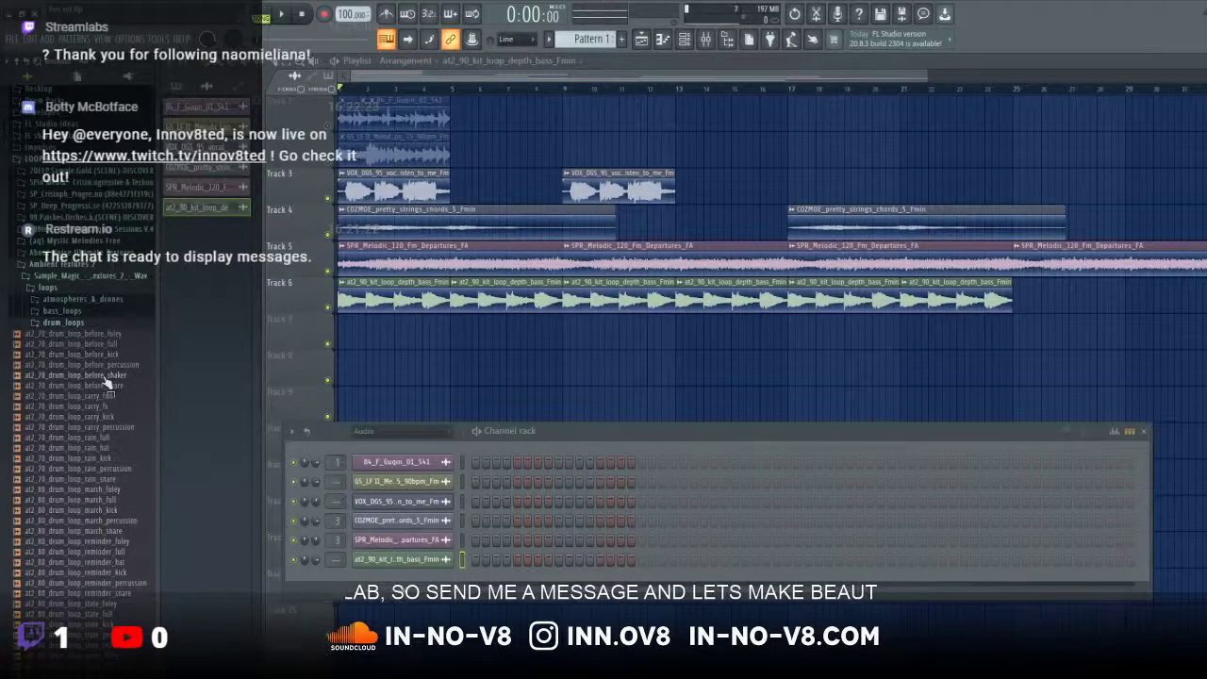
pyautogui.click(94, 468)
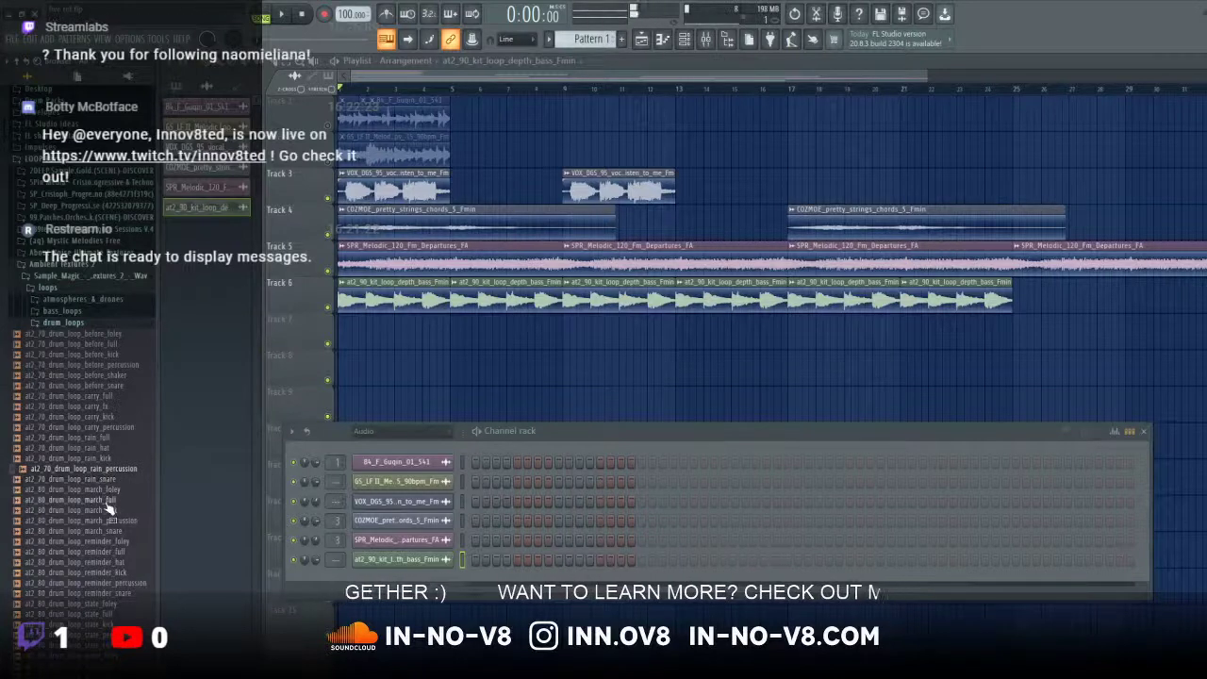
pyautogui.click(106, 501)
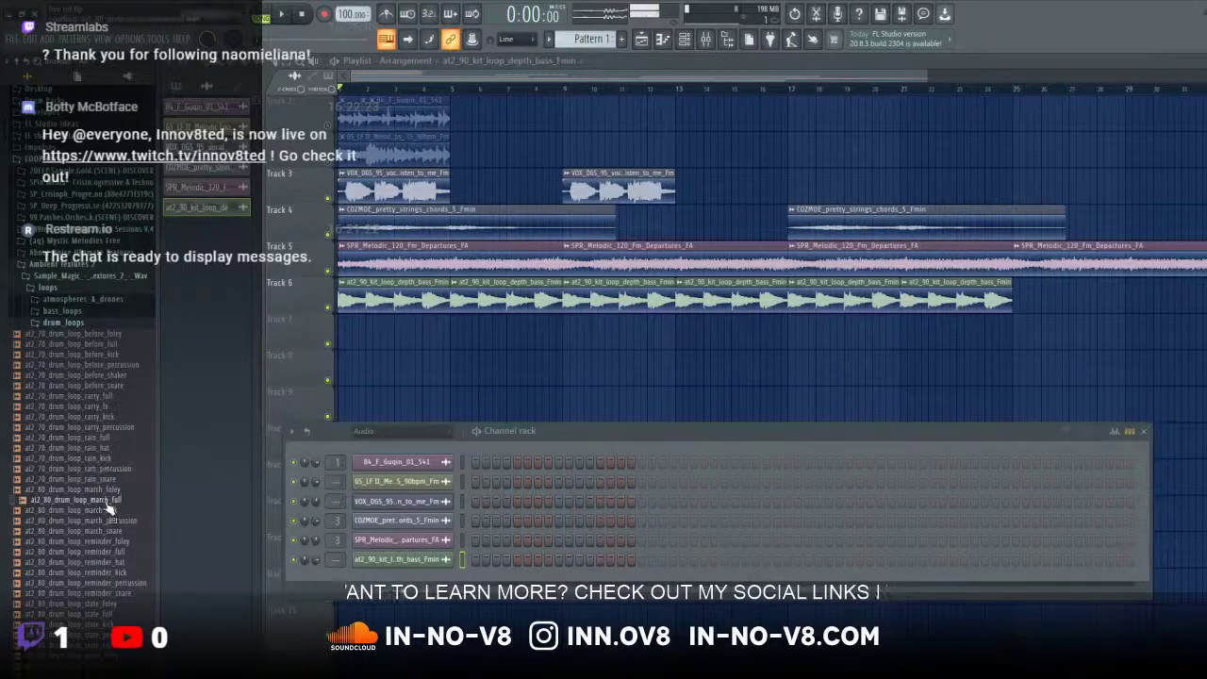
pyautogui.click(108, 520)
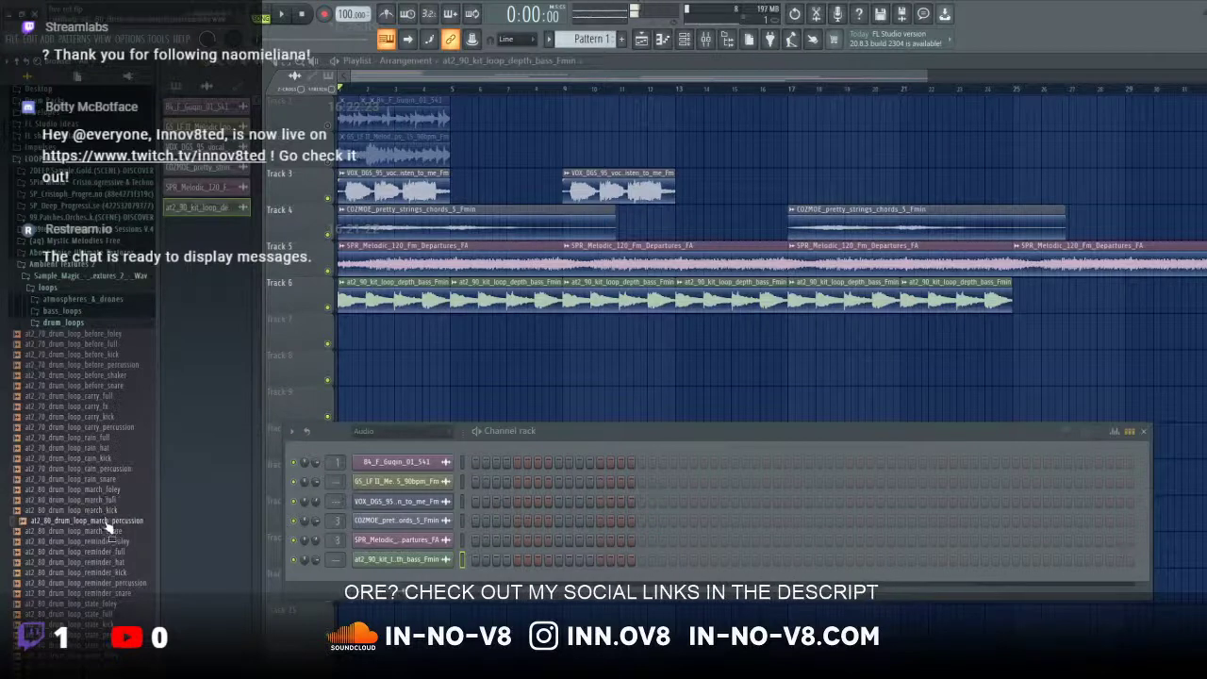
pyautogui.scroll(-2, 106, 523)
pyautogui.click(101, 488)
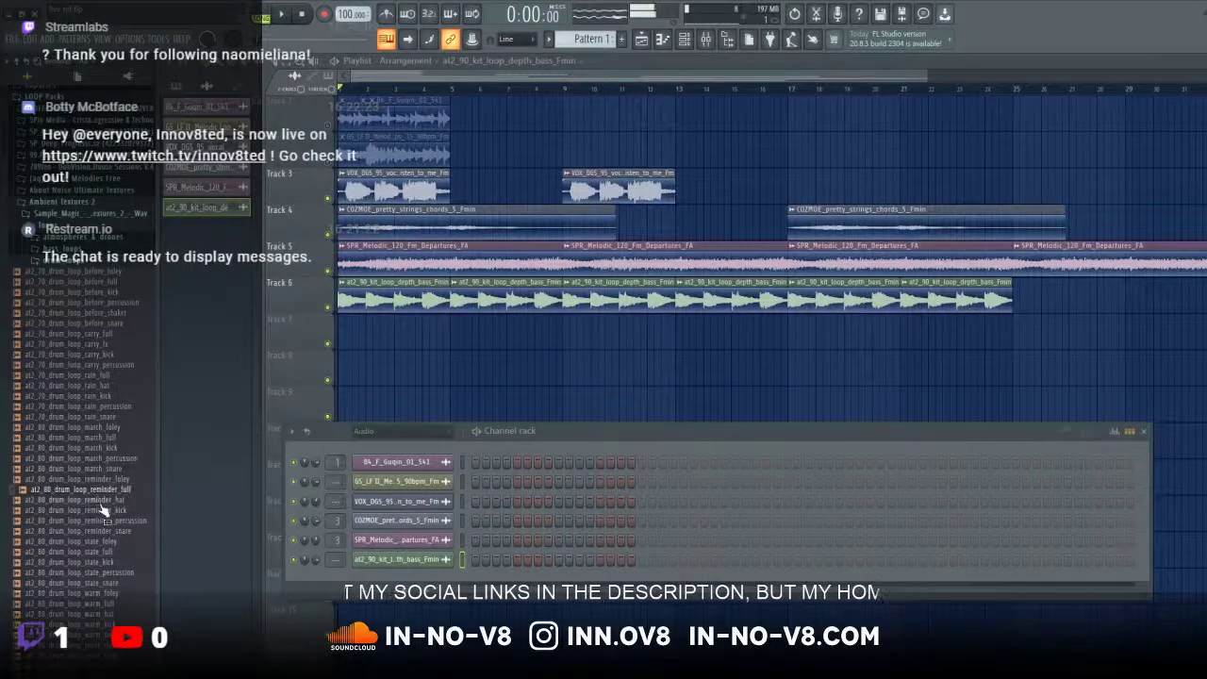
# Step: Preview at2_80_drum_loop_reminder_kick and place it on Track 7 at bar 1
pyautogui.scroll(-4, 106, 523)
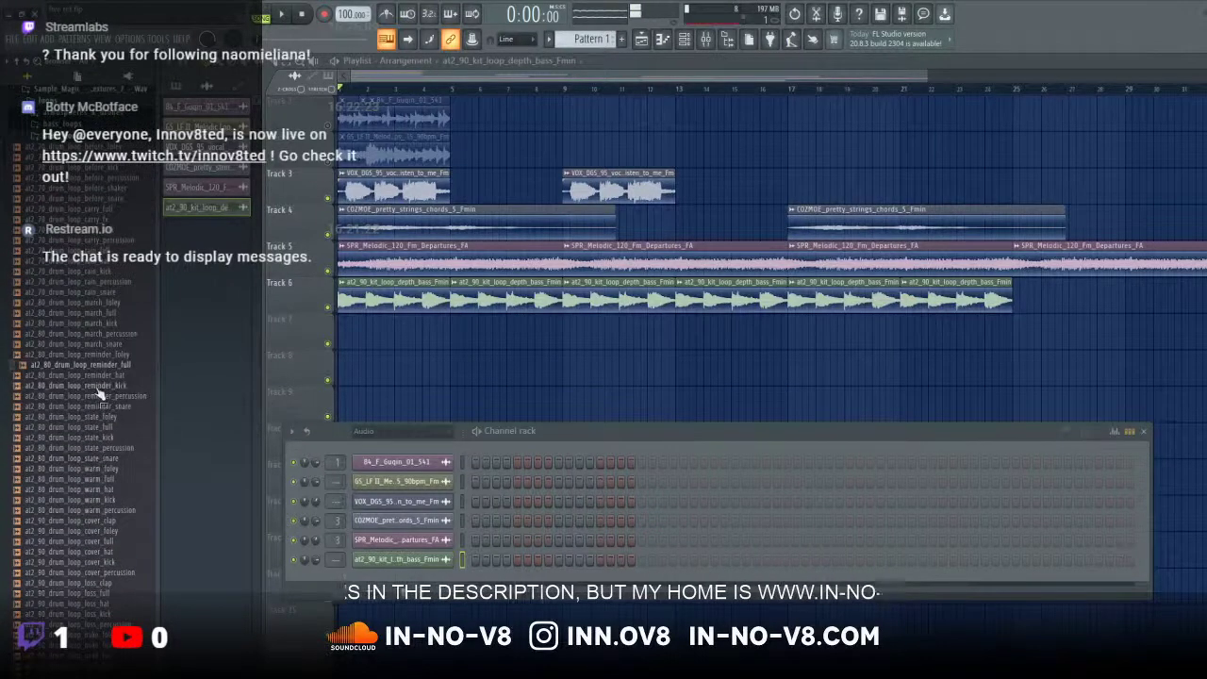
pyautogui.click(99, 385)
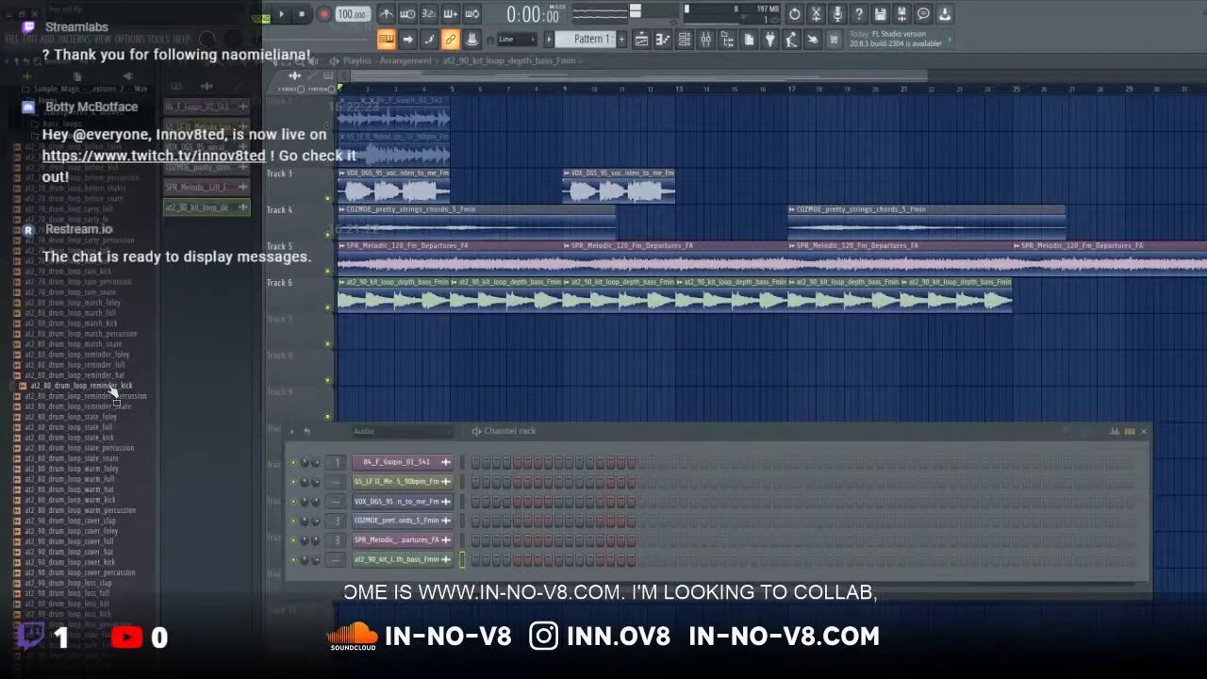
pyautogui.moveTo(113, 396); pyautogui.dragTo(341, 323)
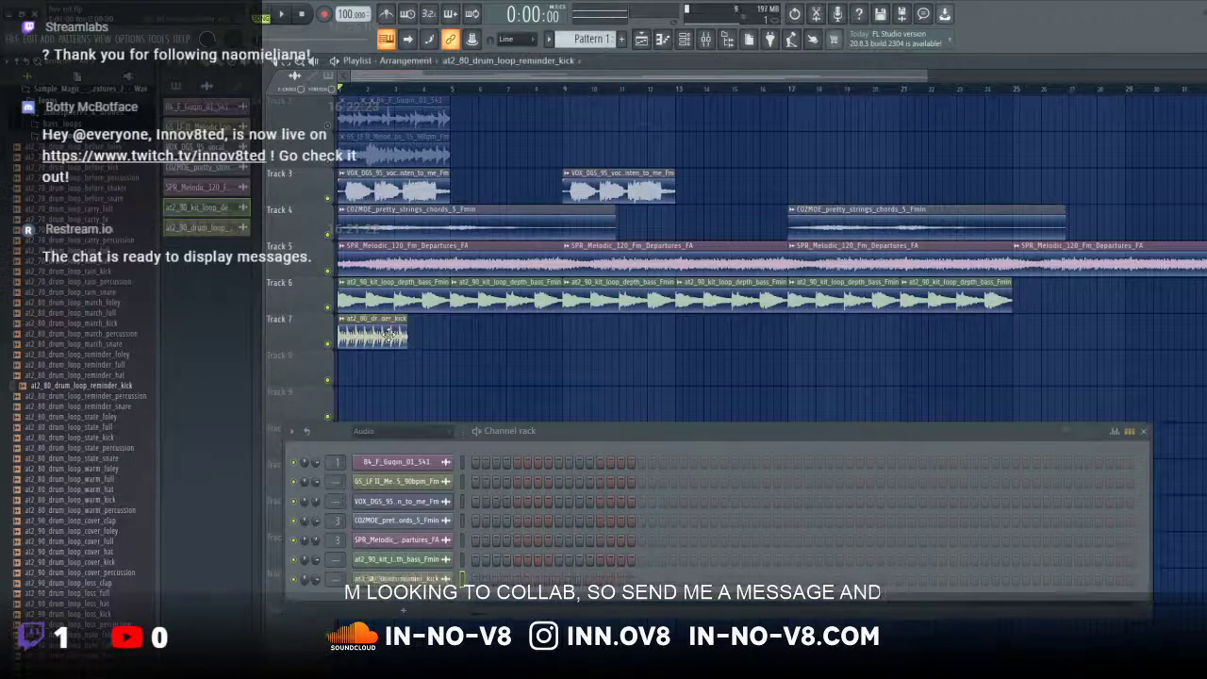
# Step: Try to detect the tempo of the Track 7 kick loop with a manually entered tempo of 80 BPM
pyautogui.click(341, 321)
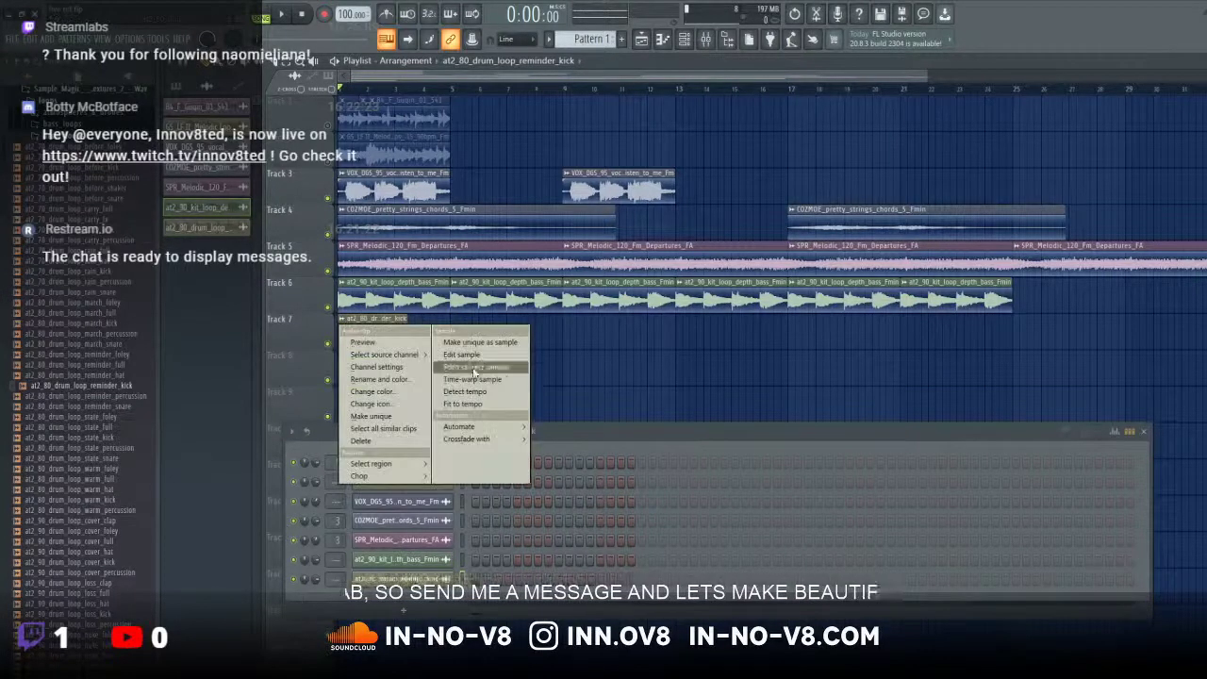
pyautogui.click(479, 388)
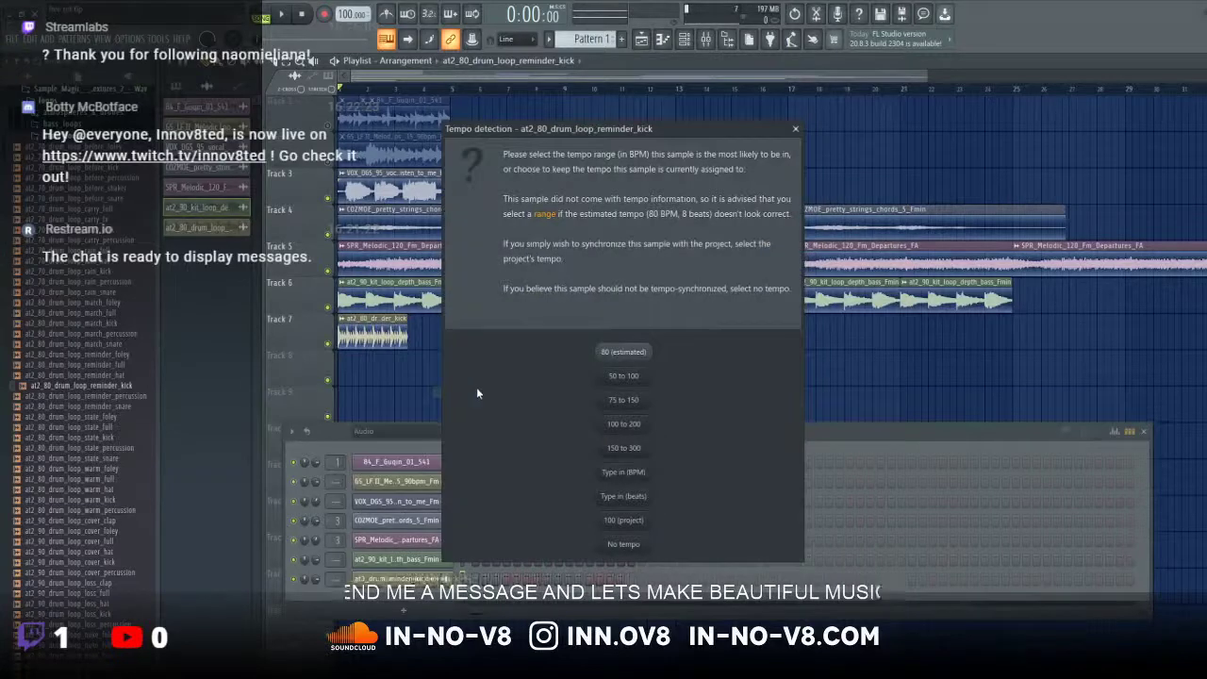
pyautogui.click(623, 473)
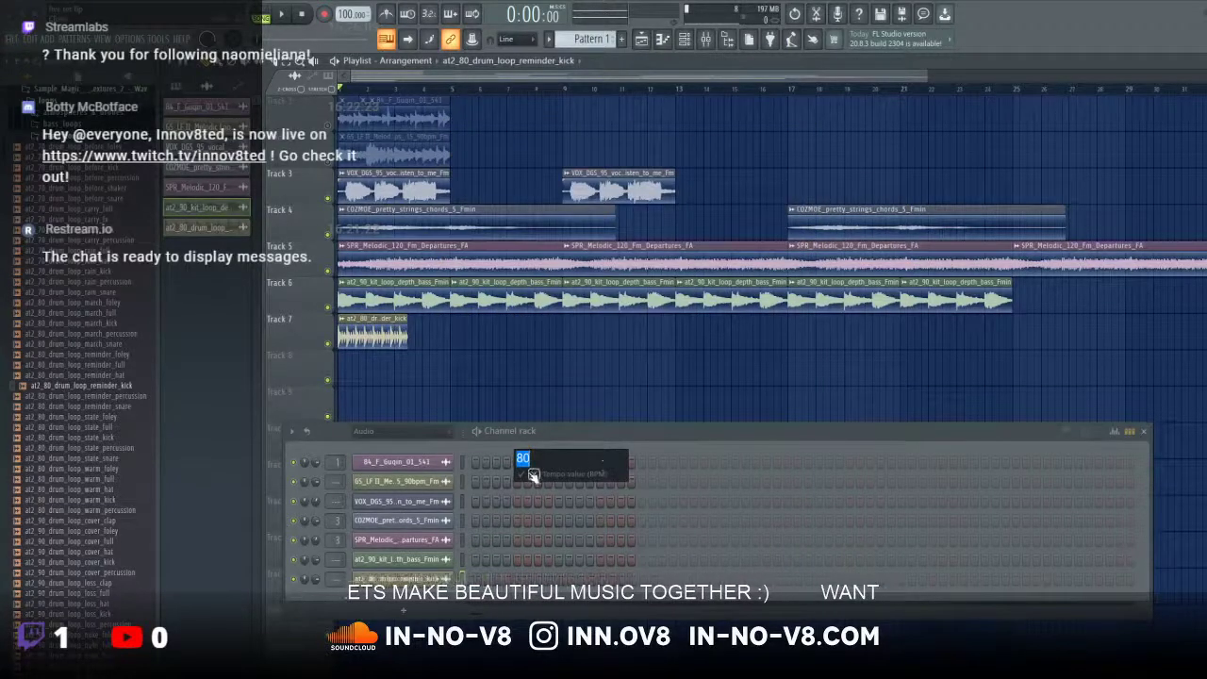
pyautogui.press('Return')
pyautogui.click(737, 397)
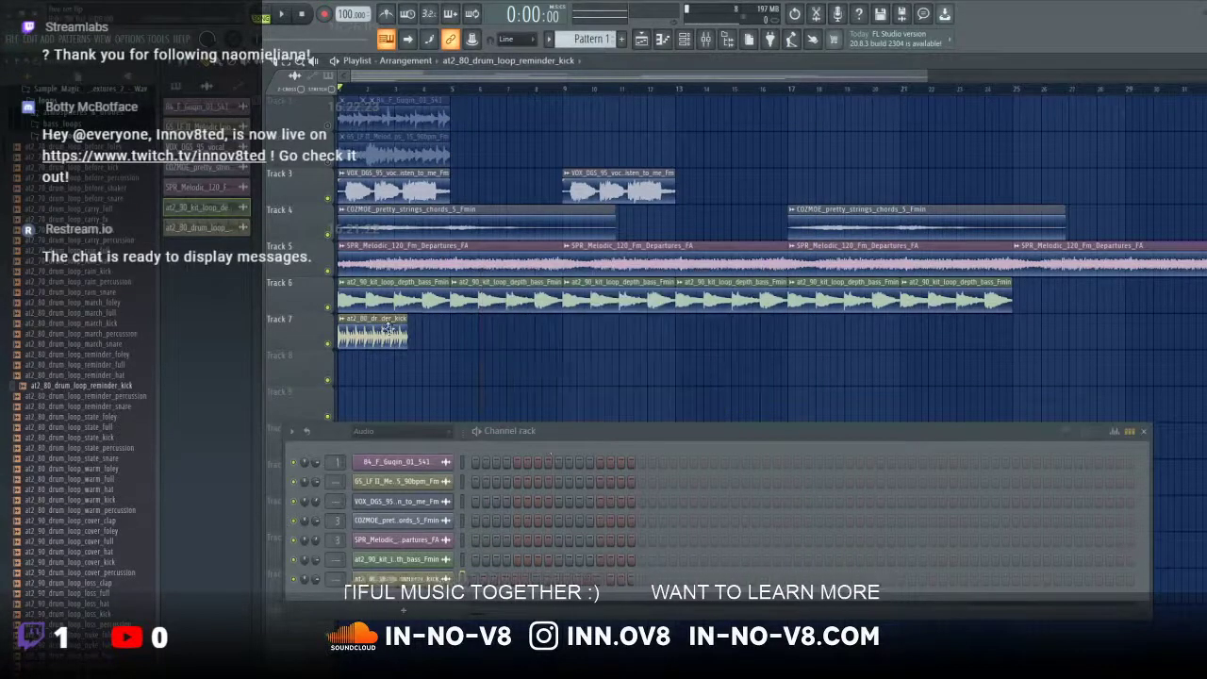
# Step: Try fitting the Track 7 kick loop to tempo as an 80 BPM sample and listen to the result
pyautogui.click(346, 324)
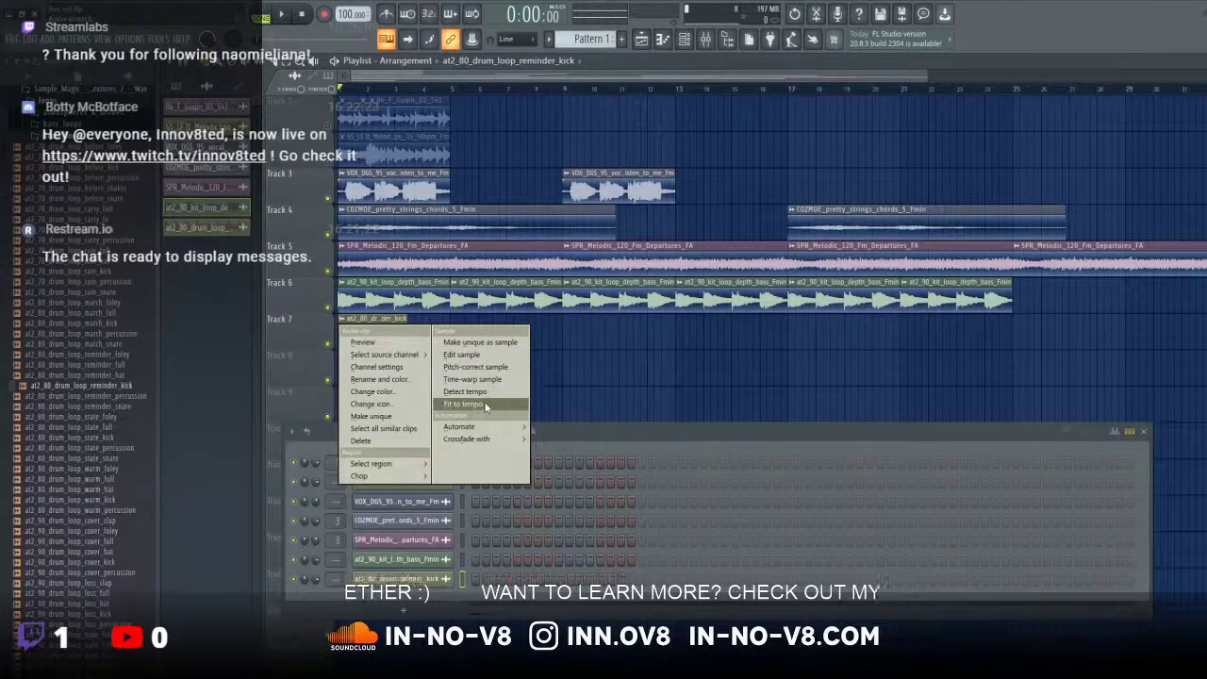
pyautogui.click(486, 408)
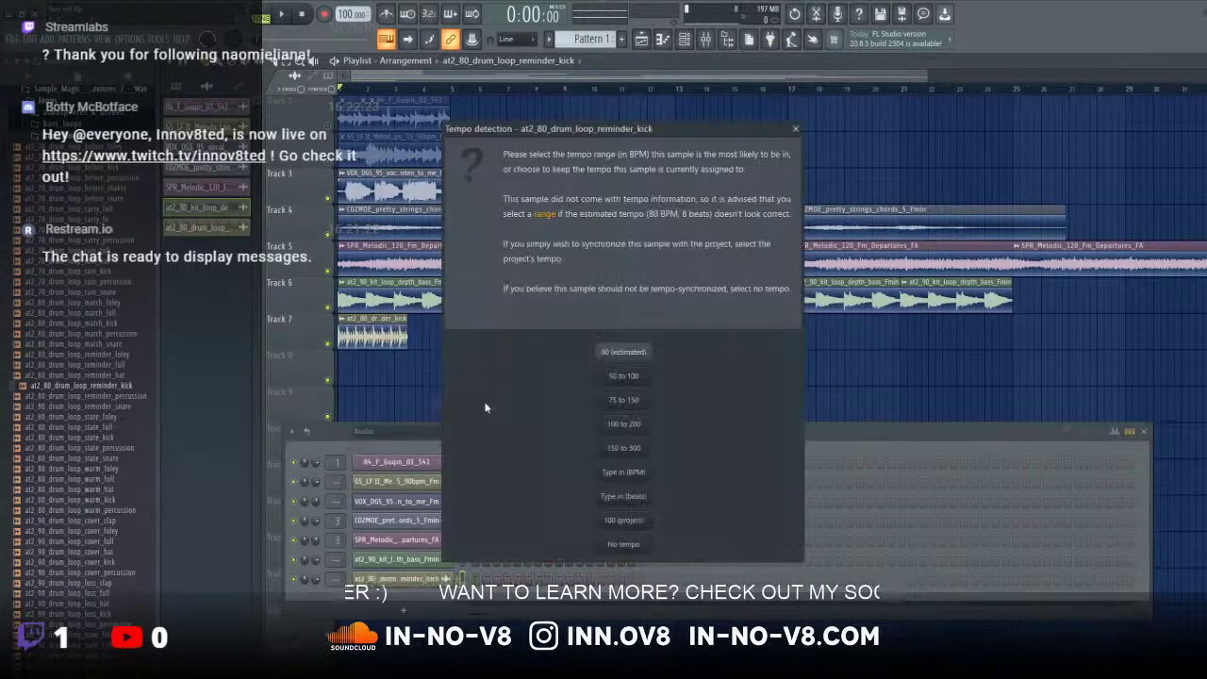
pyautogui.click(635, 476)
pyautogui.press('Return')
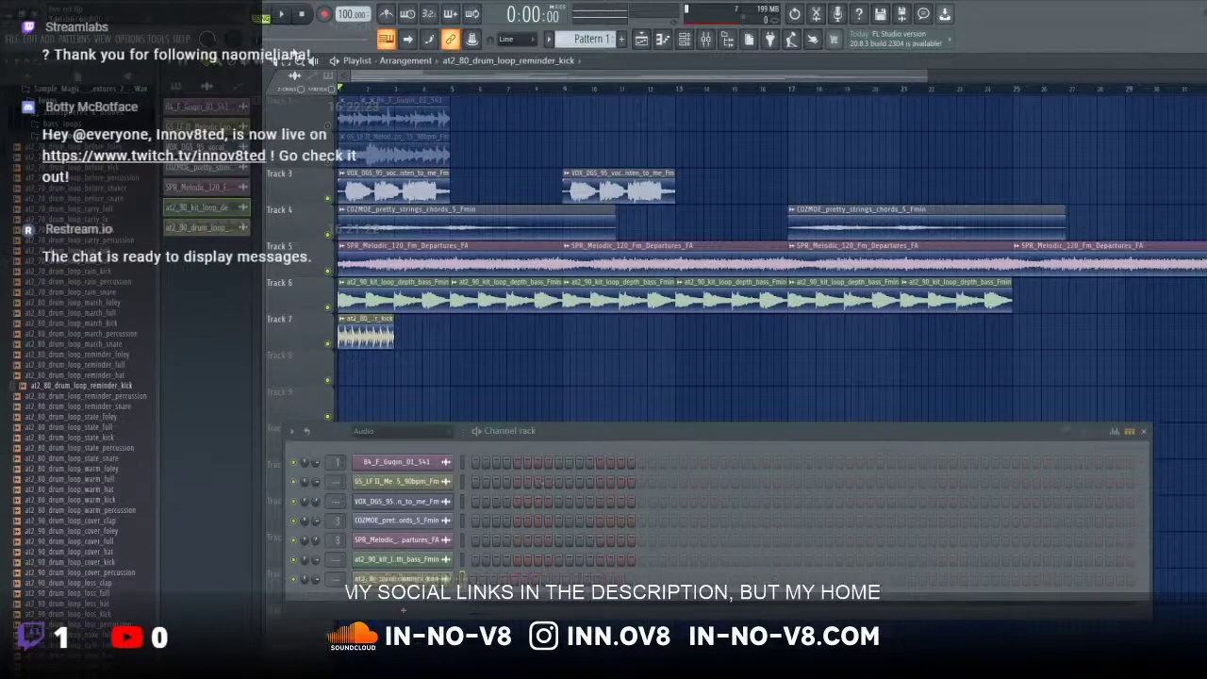
pyautogui.click(285, 13)
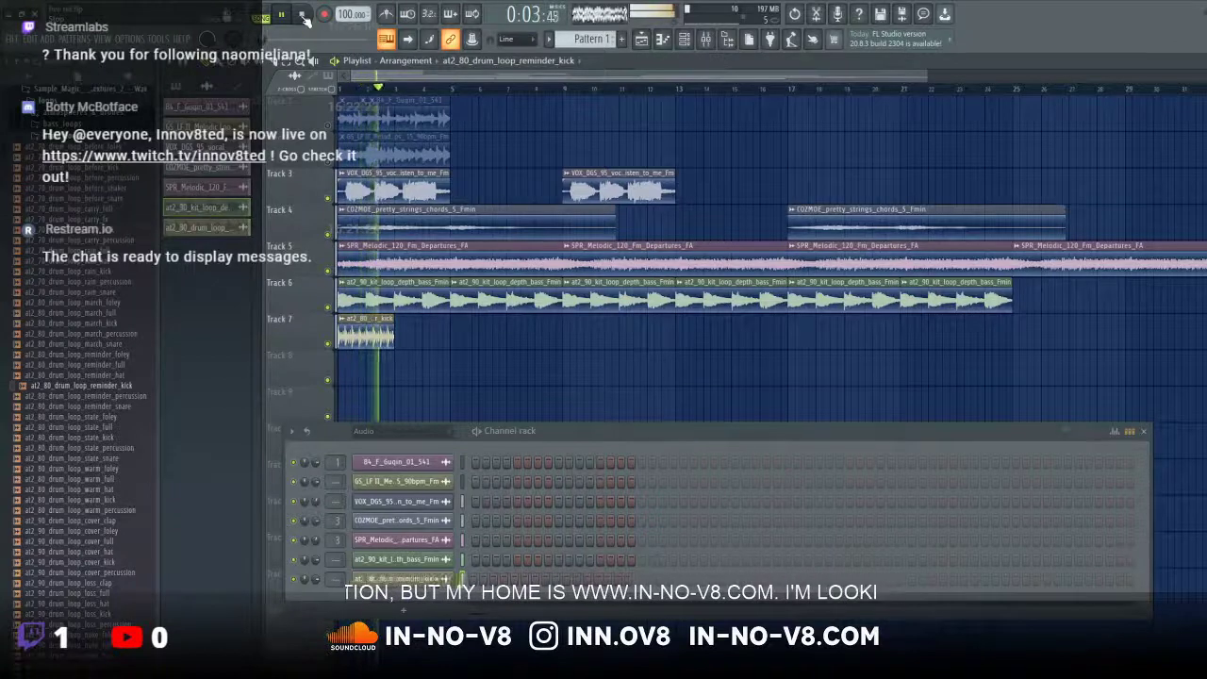
pyautogui.click(303, 14)
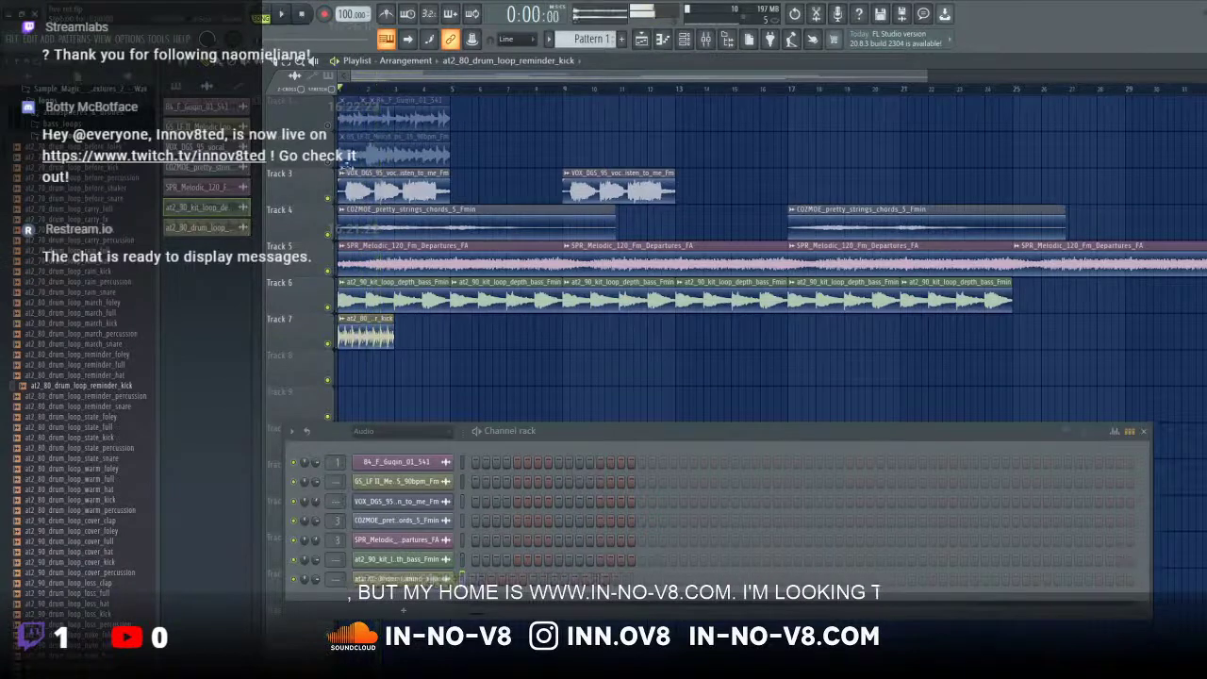
# Step: Fit the Track 7 kick loop to tempo with a typed-in BPM so it spans four bars, and start playback
pyautogui.click(345, 325)
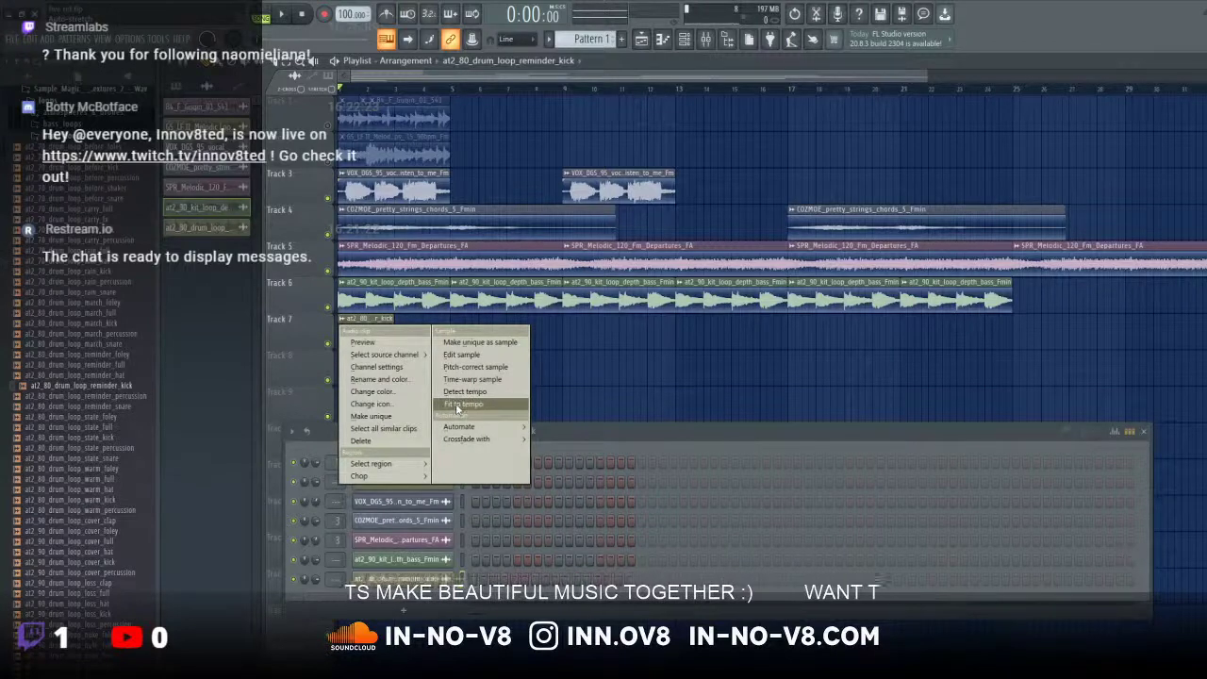
pyautogui.click(455, 406)
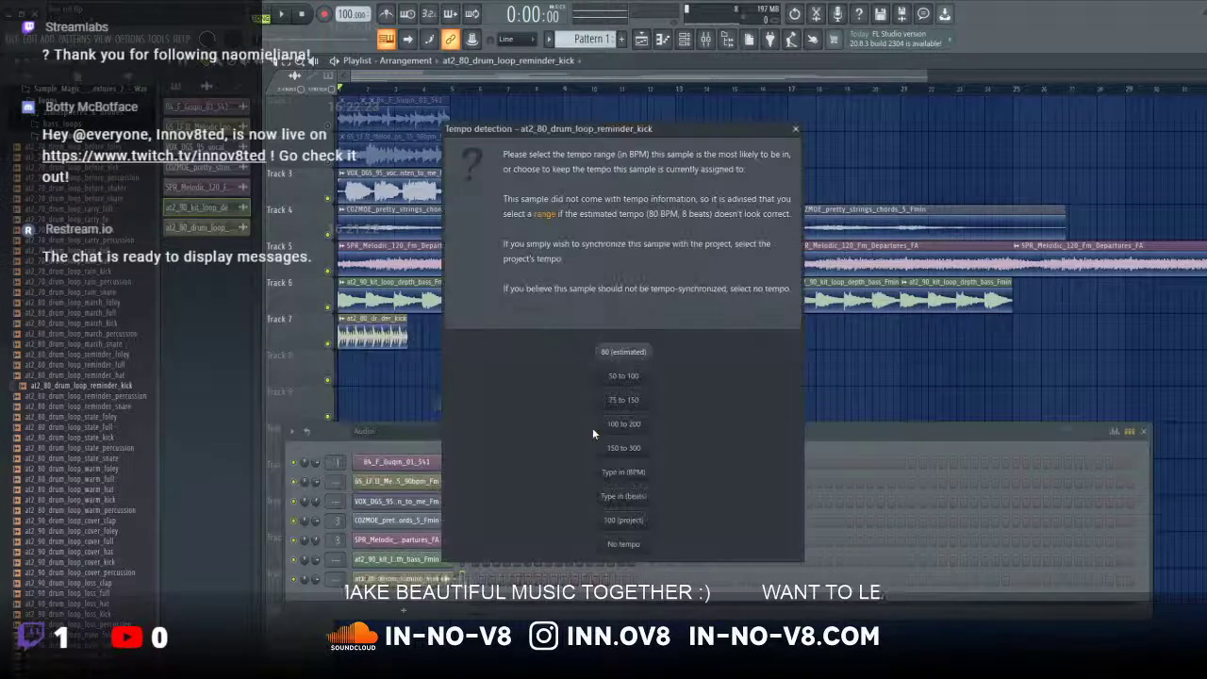
pyautogui.click(638, 474)
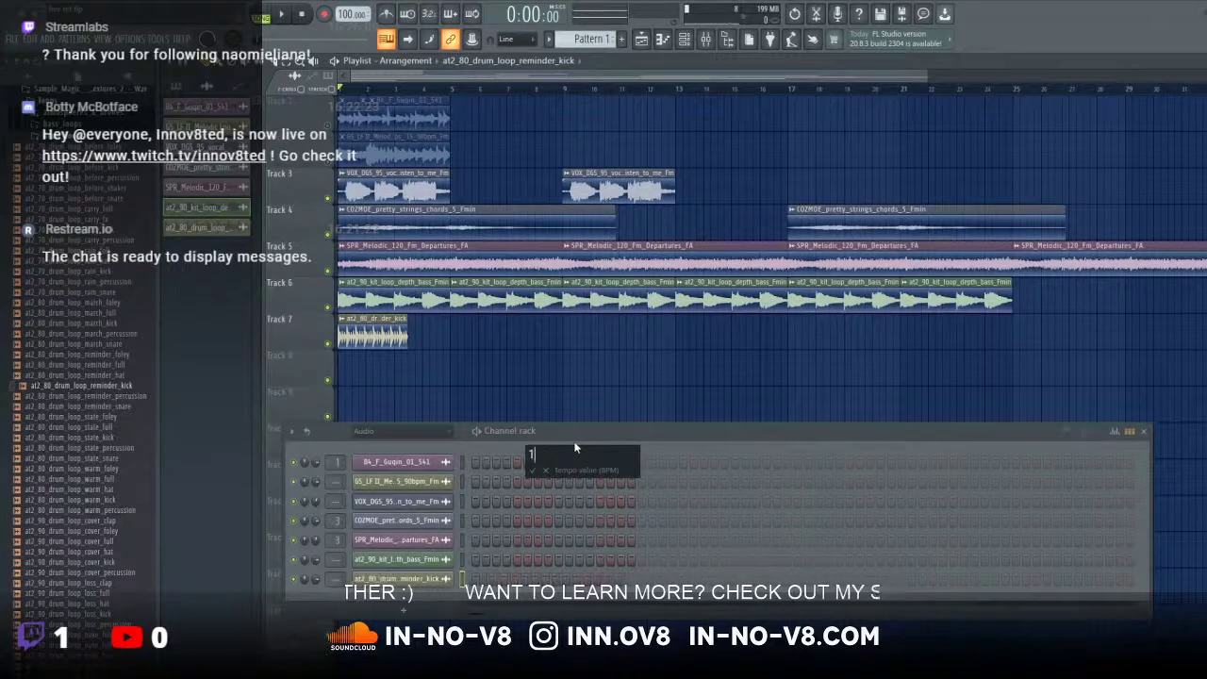
pyautogui.click(533, 470)
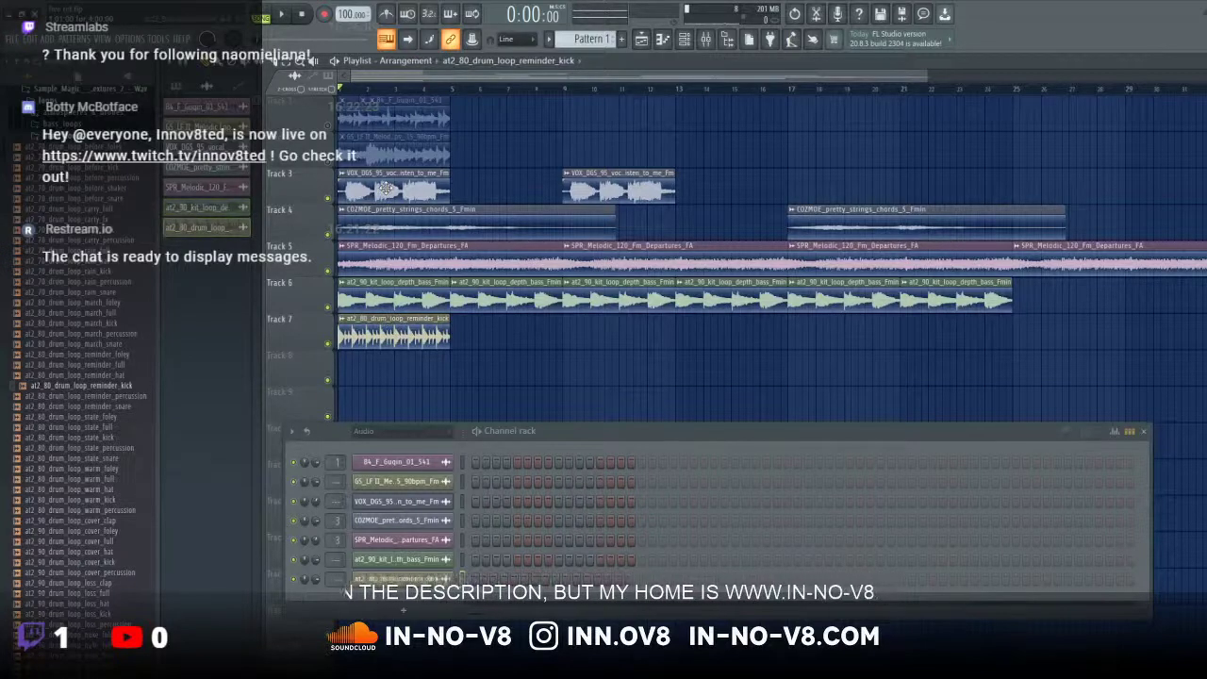
pyautogui.click(282, 15)
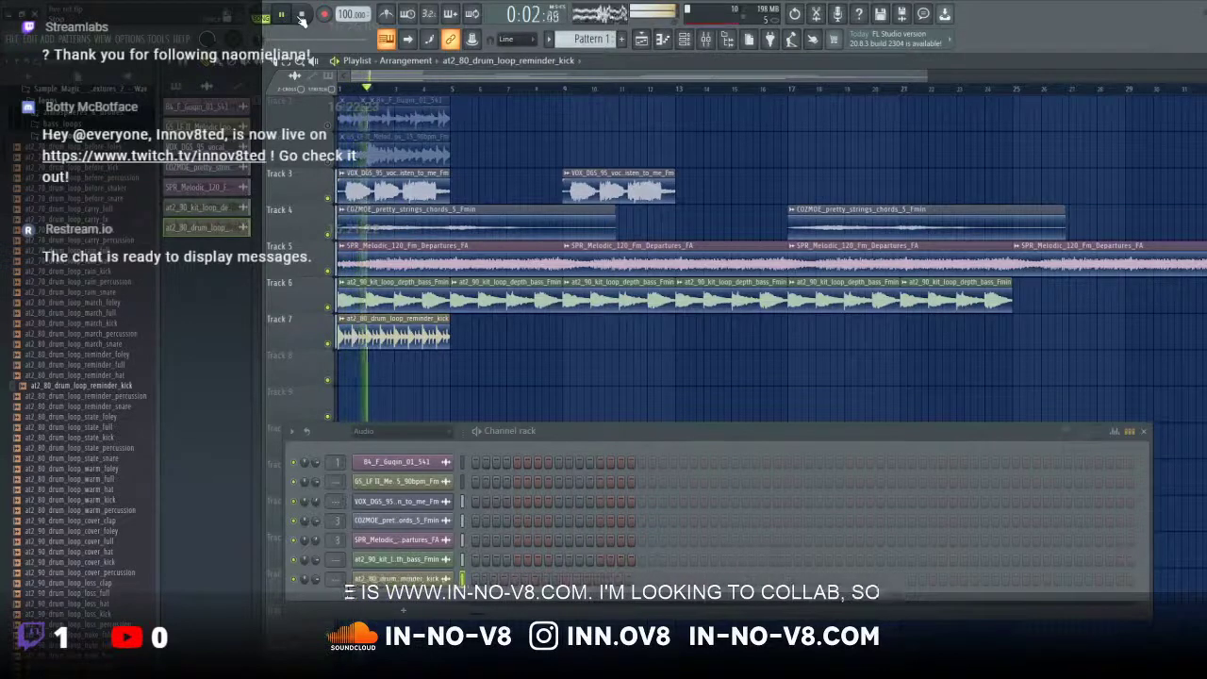
# Step: Repeat the kick loop back to back on Track 7 from bar 5 up to bar 25 and stop playback
pyautogui.click(460, 330)
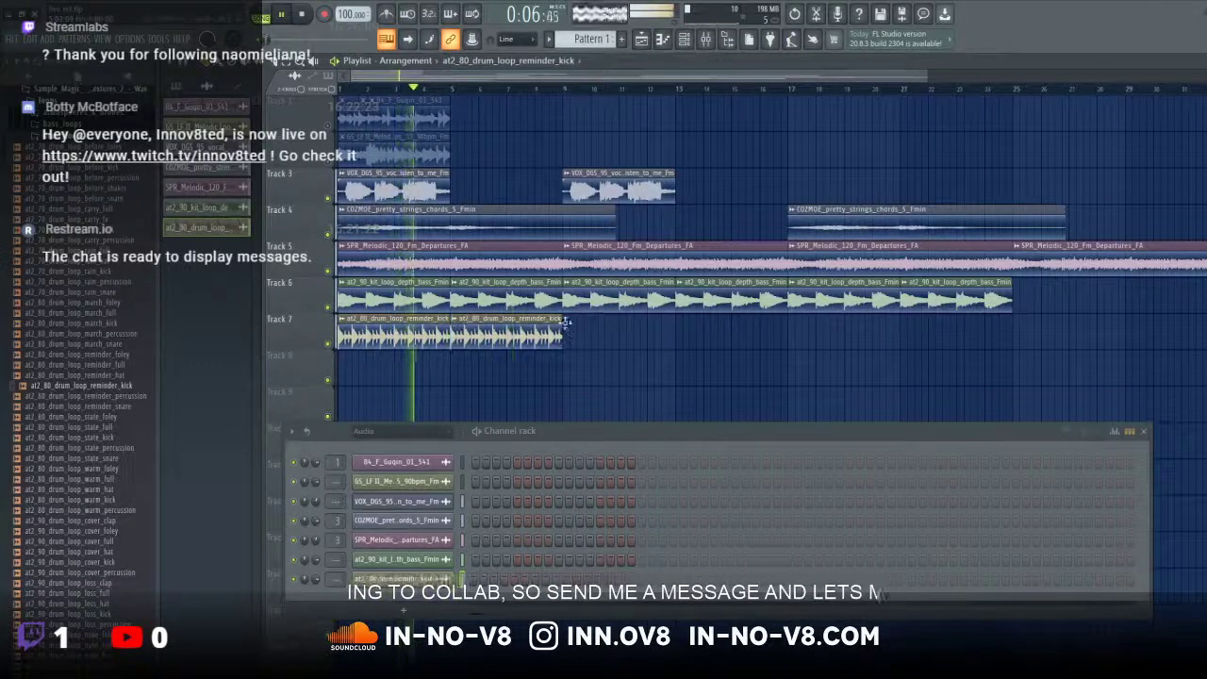
pyautogui.click(660, 326)
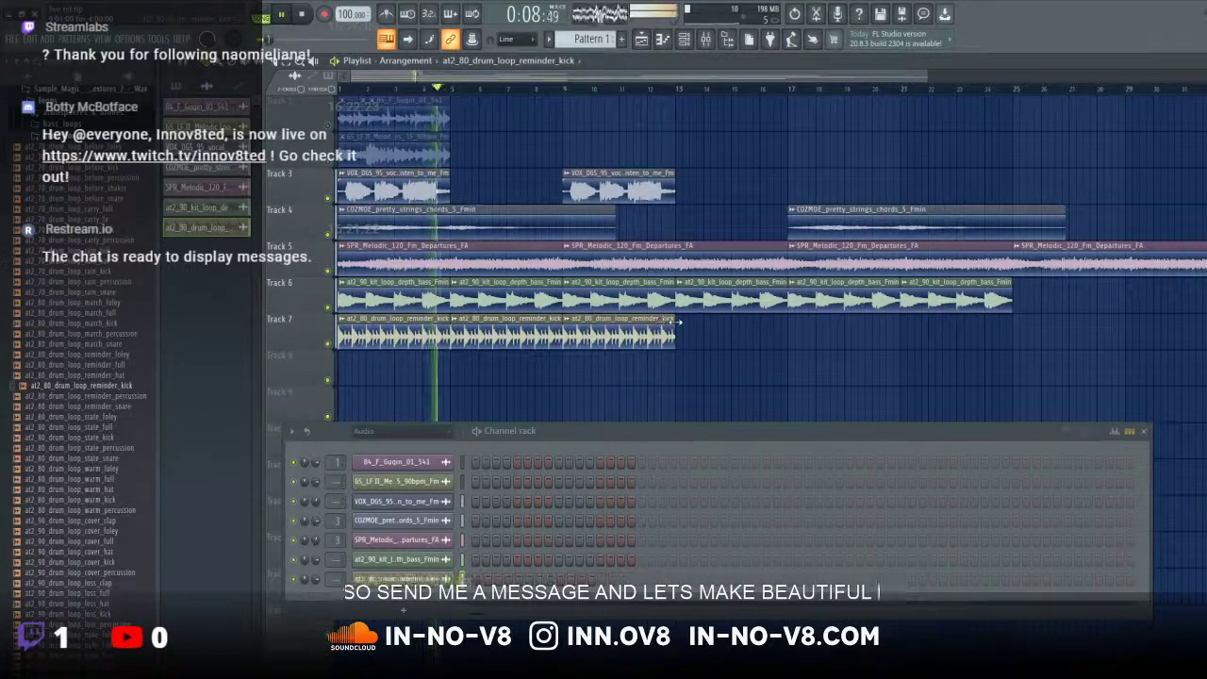
pyautogui.click(684, 330)
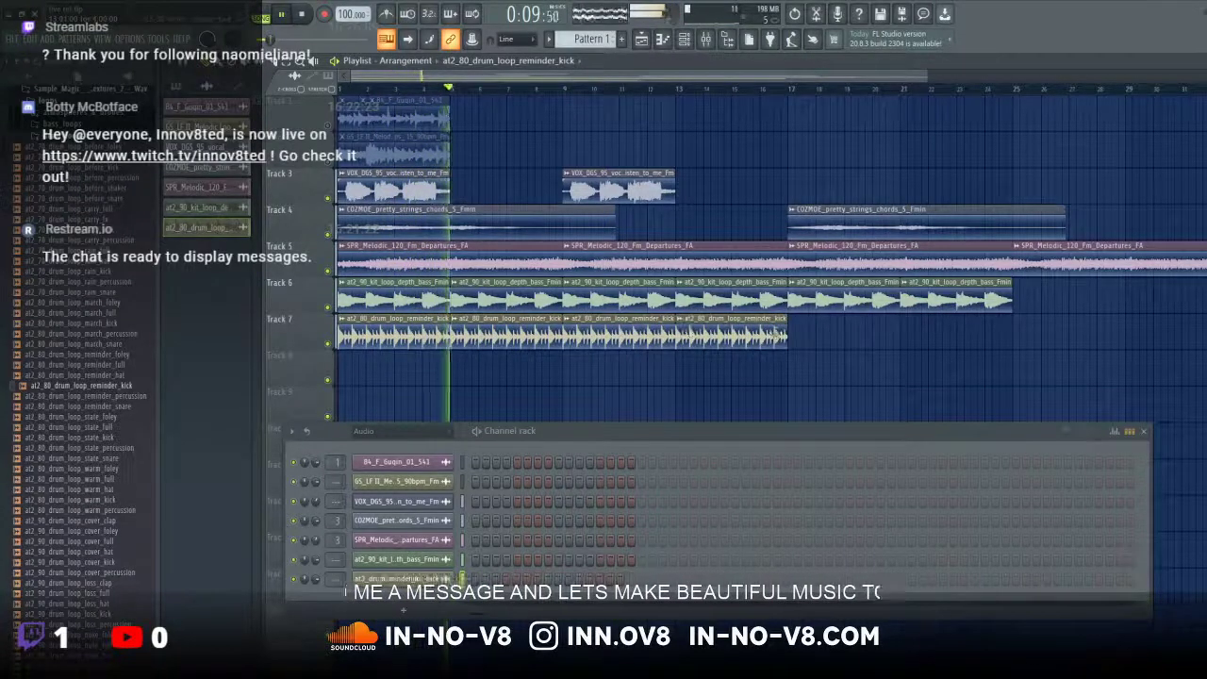
pyautogui.click(797, 330)
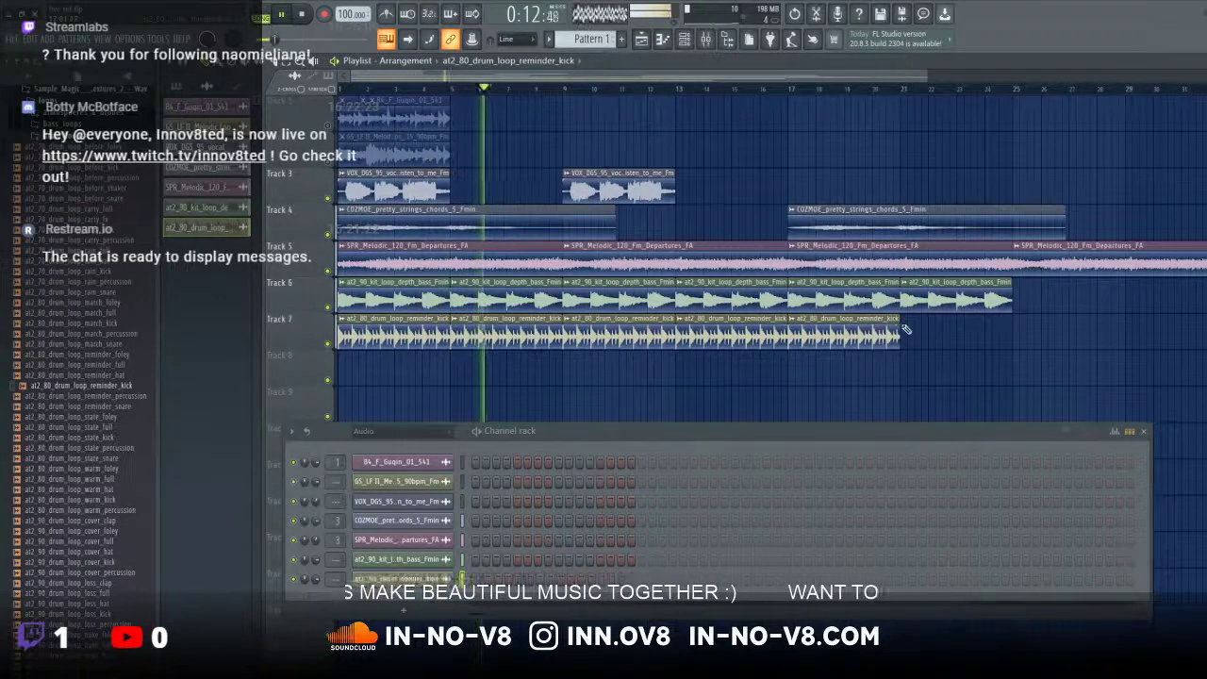
pyautogui.click(911, 330)
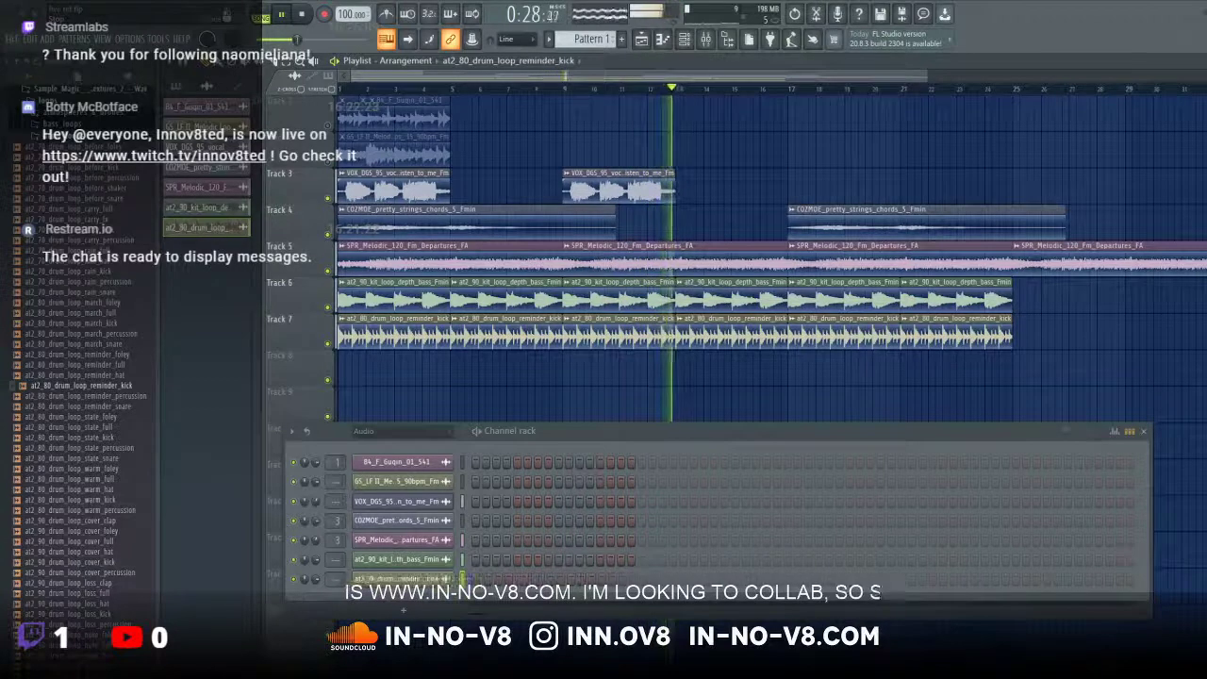
pyautogui.press('space')
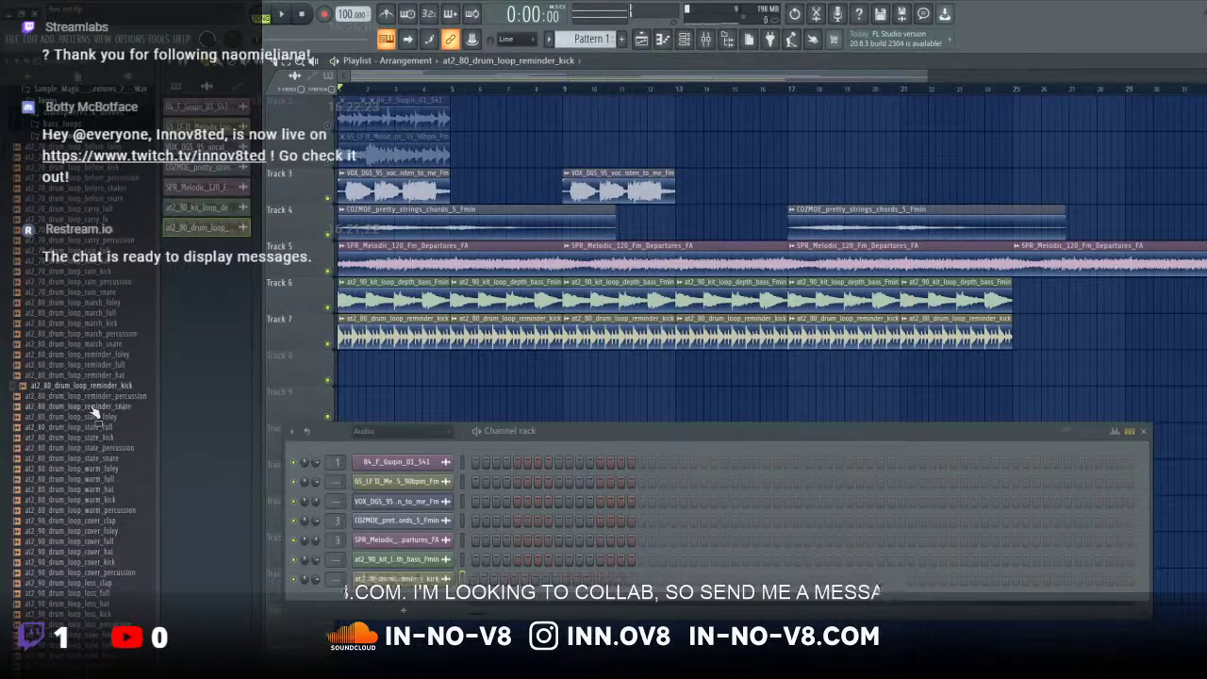
# Step: Audition the foley, hat, kick and full variants of the at2_80 warm drum loop
pyautogui.click(89, 468)
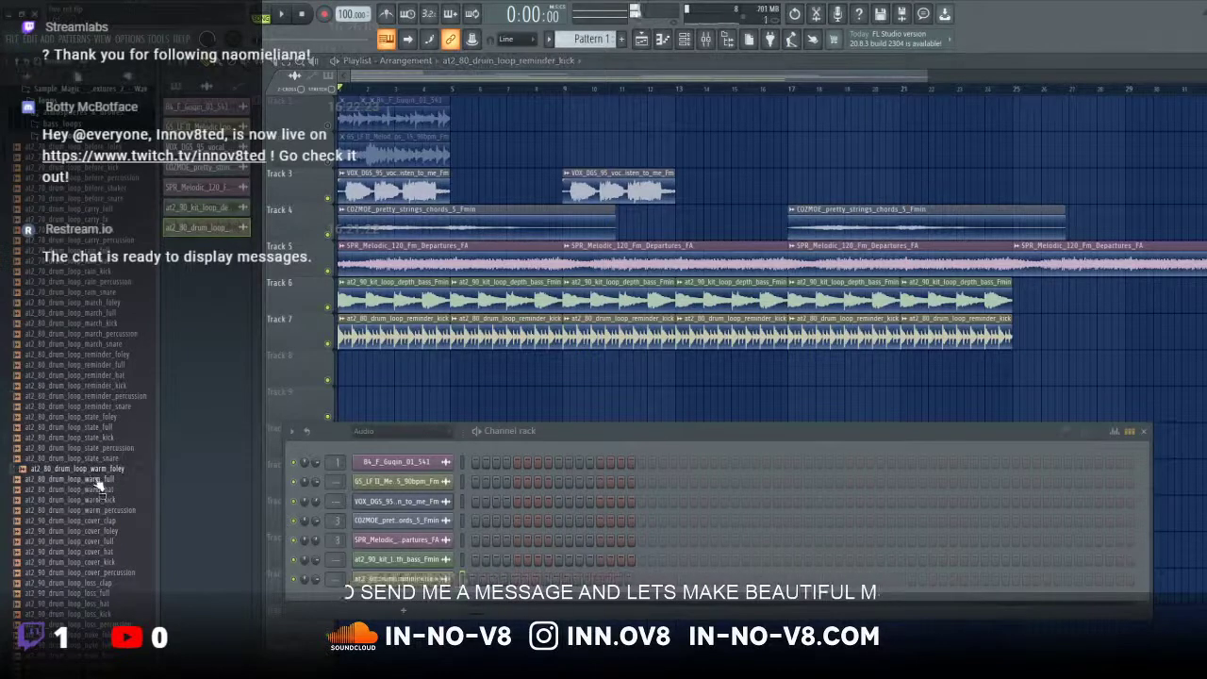
pyautogui.scroll(-6, 94, 477)
pyautogui.click(88, 303)
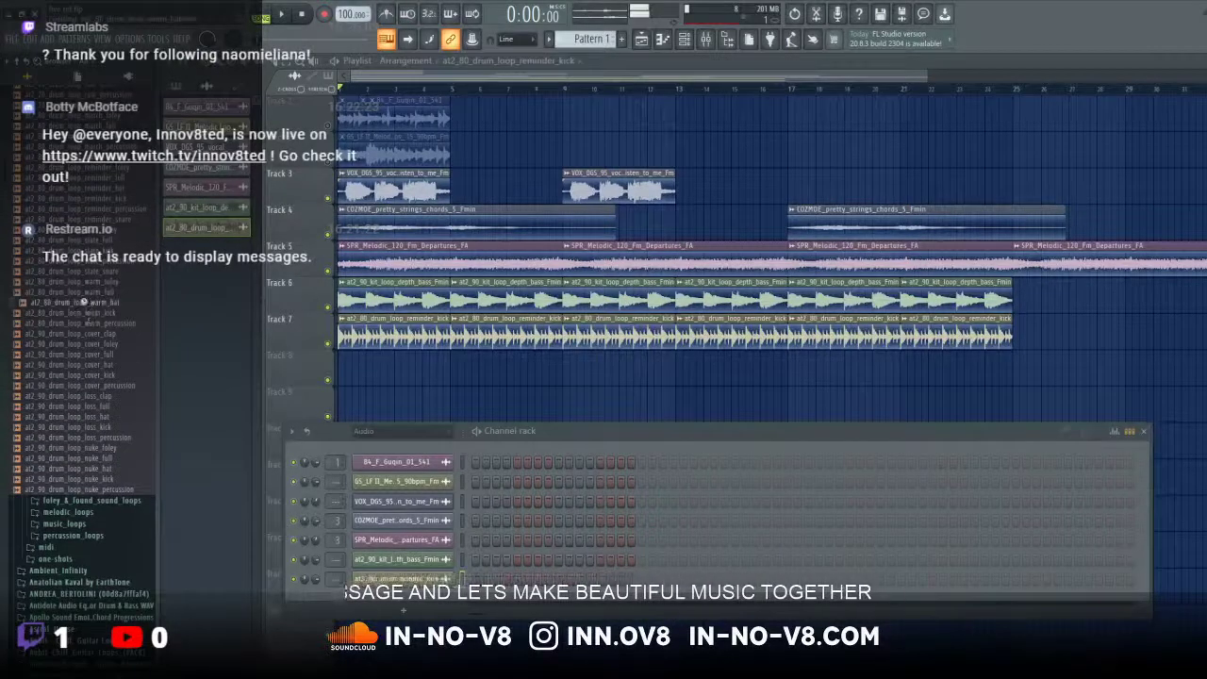
pyautogui.click(87, 312)
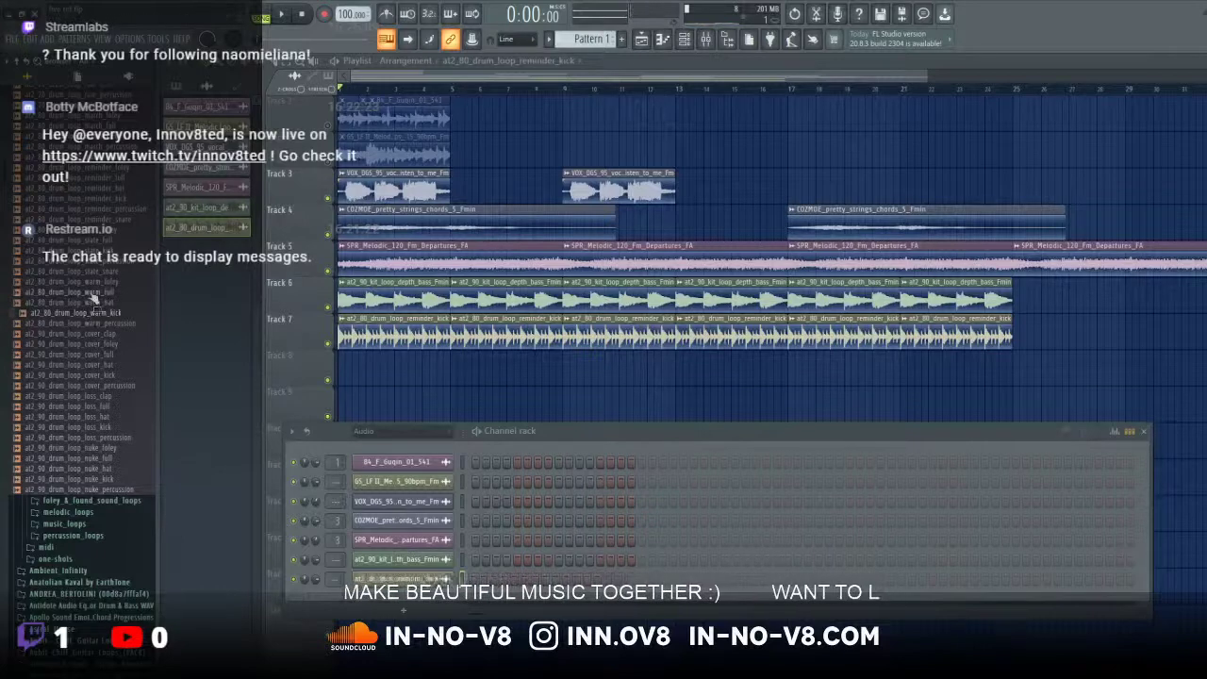
pyautogui.click(91, 294)
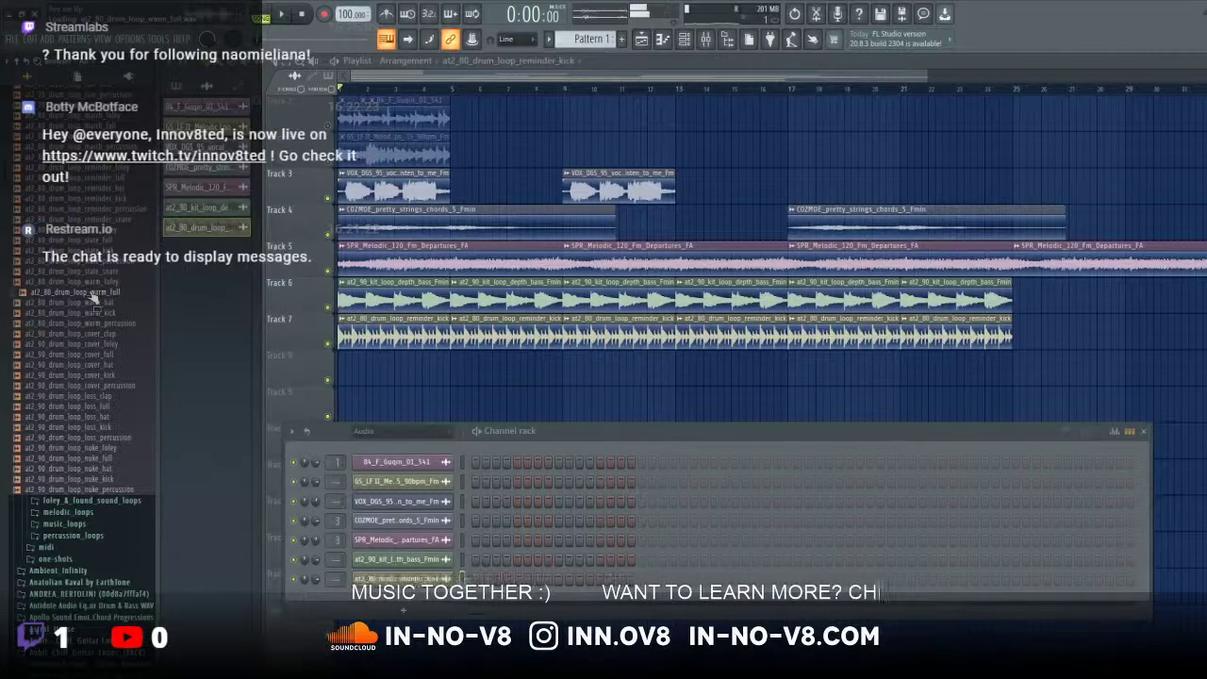
# Step: Preview at2_90_drum_loop_cover_clap and place it on Track 8 at bar 1
pyautogui.click(97, 335)
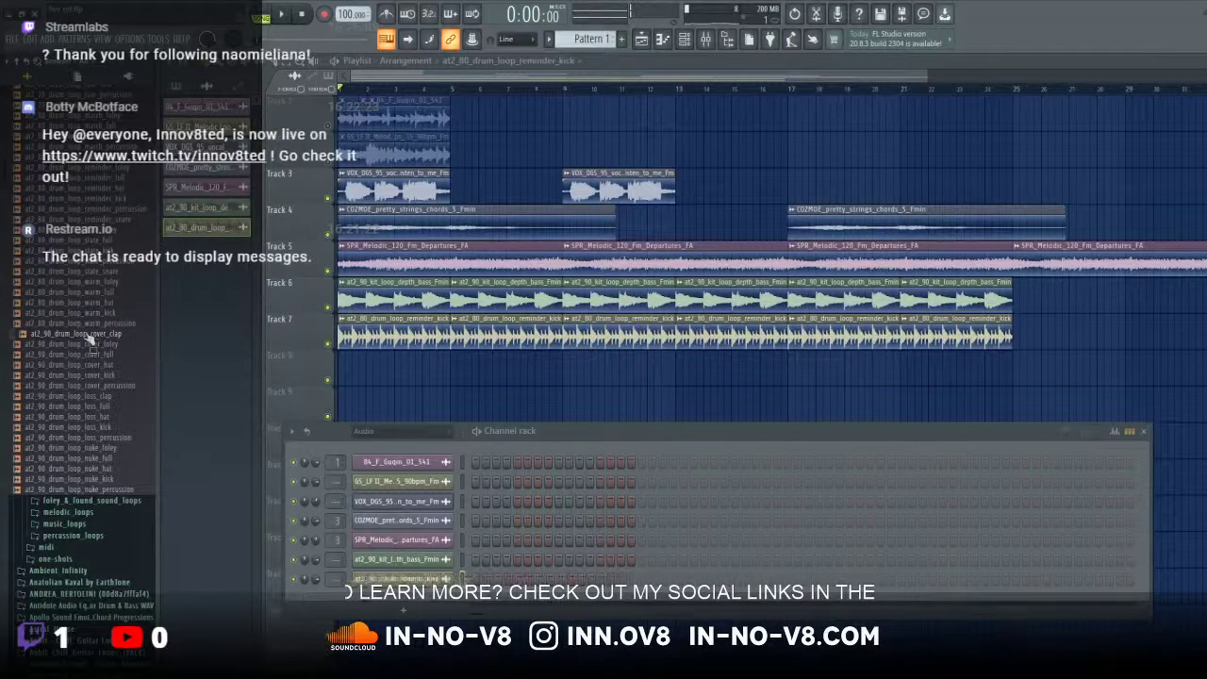
pyautogui.moveTo(83, 341); pyautogui.dragTo(345, 368)
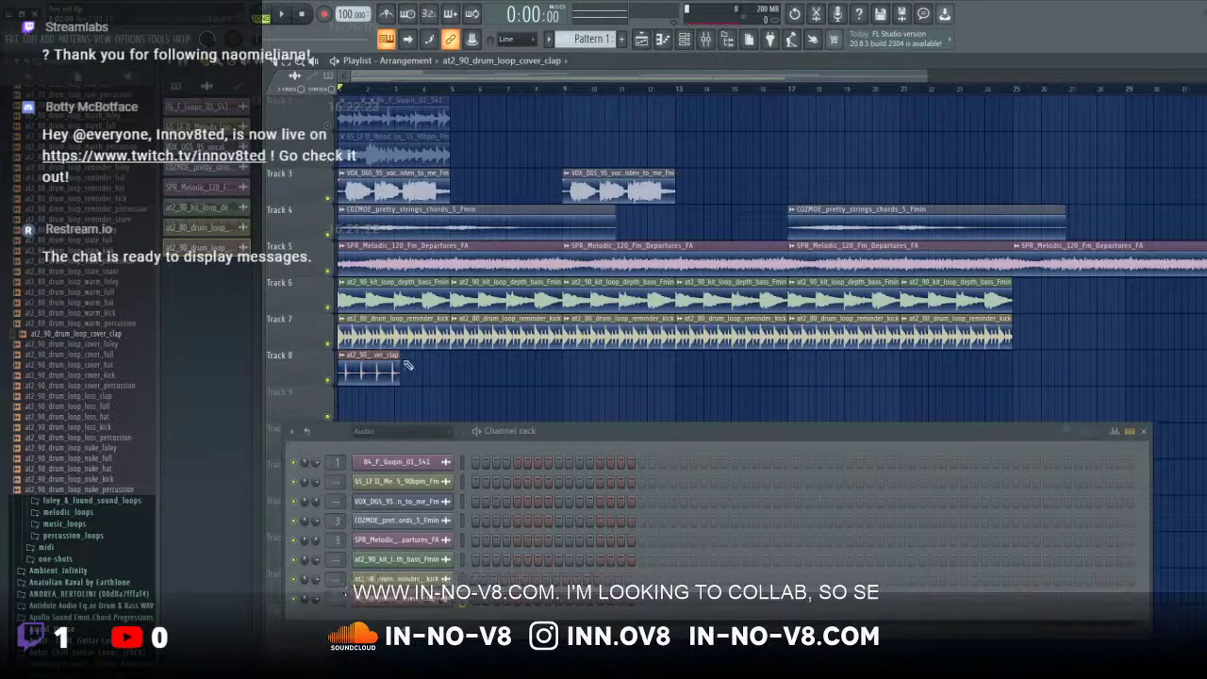
# Step: Try to detect the tempo of the Track 8 clap loop with a manually entered tempo of 90 BPM
pyautogui.click(343, 363)
pyautogui.click(465, 429)
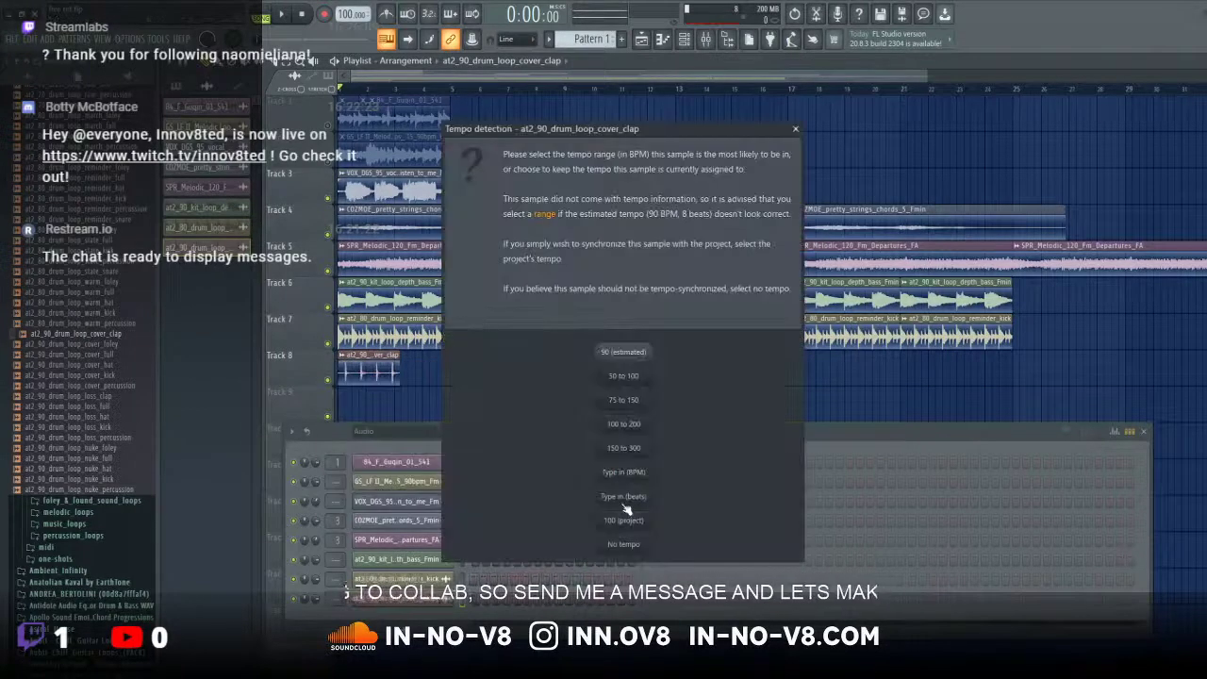
pyautogui.click(626, 475)
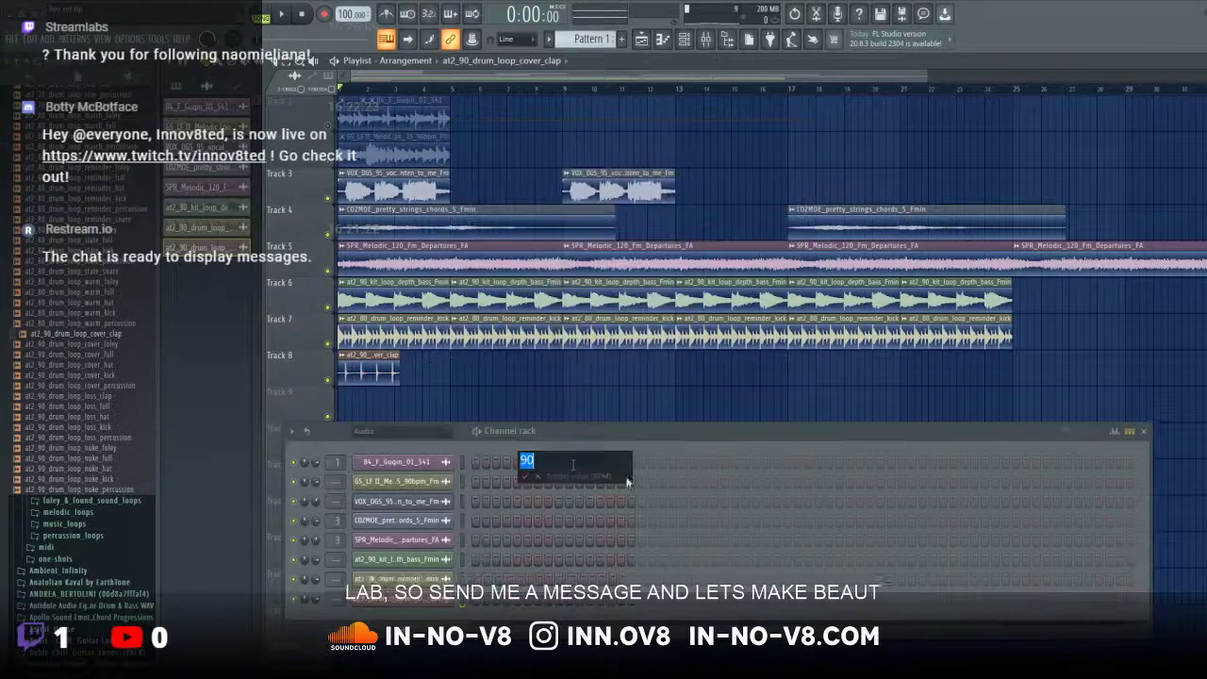
pyautogui.click(526, 476)
pyautogui.click(735, 396)
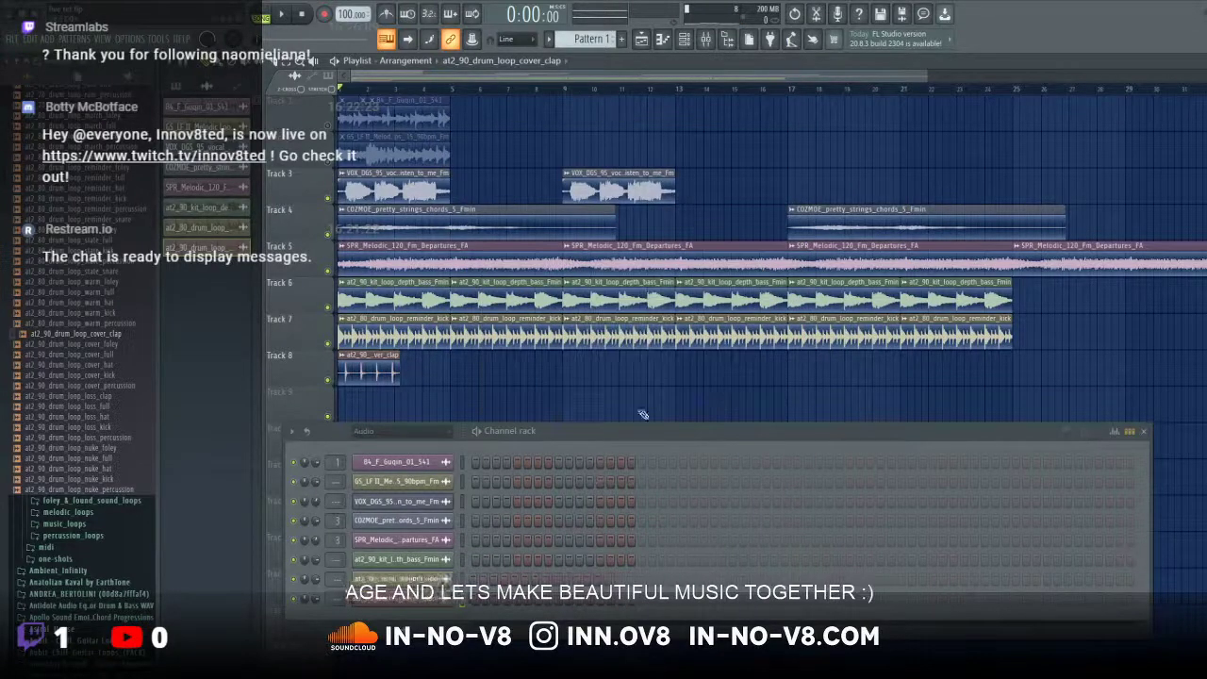
# Step: Fit the Track 8 clap loop to tempo as a 90 BPM sample and repeat it at bar 3 for playback
pyautogui.click(344, 356)
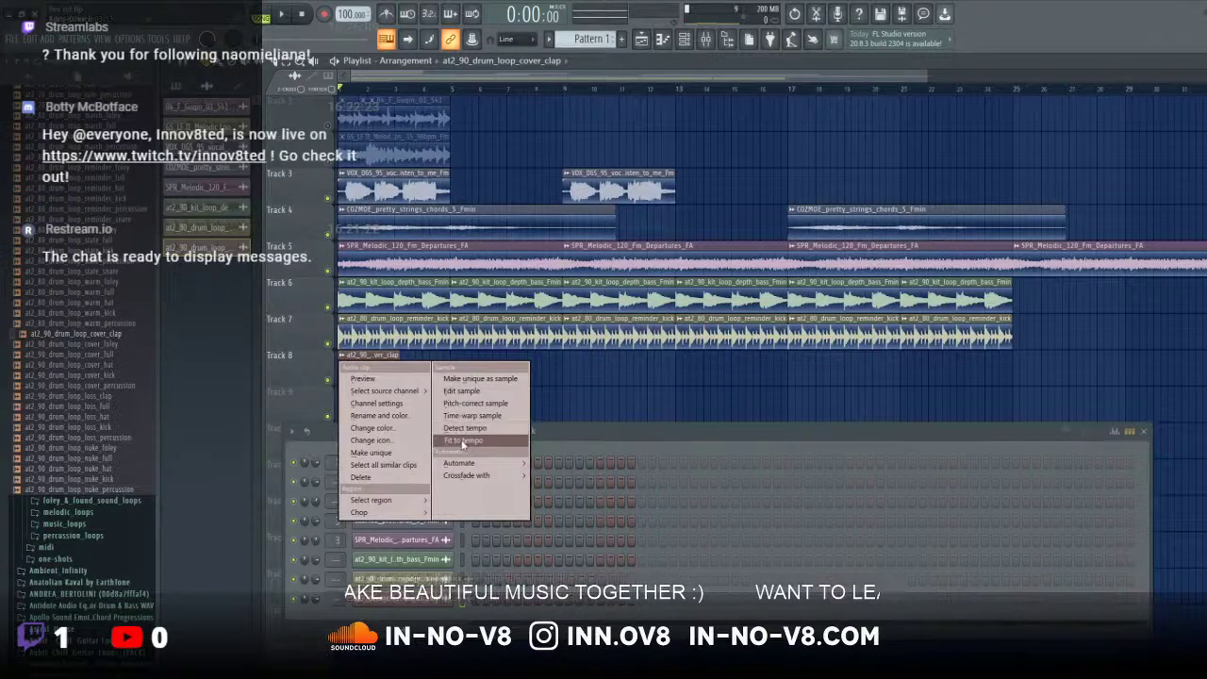
pyautogui.click(456, 428)
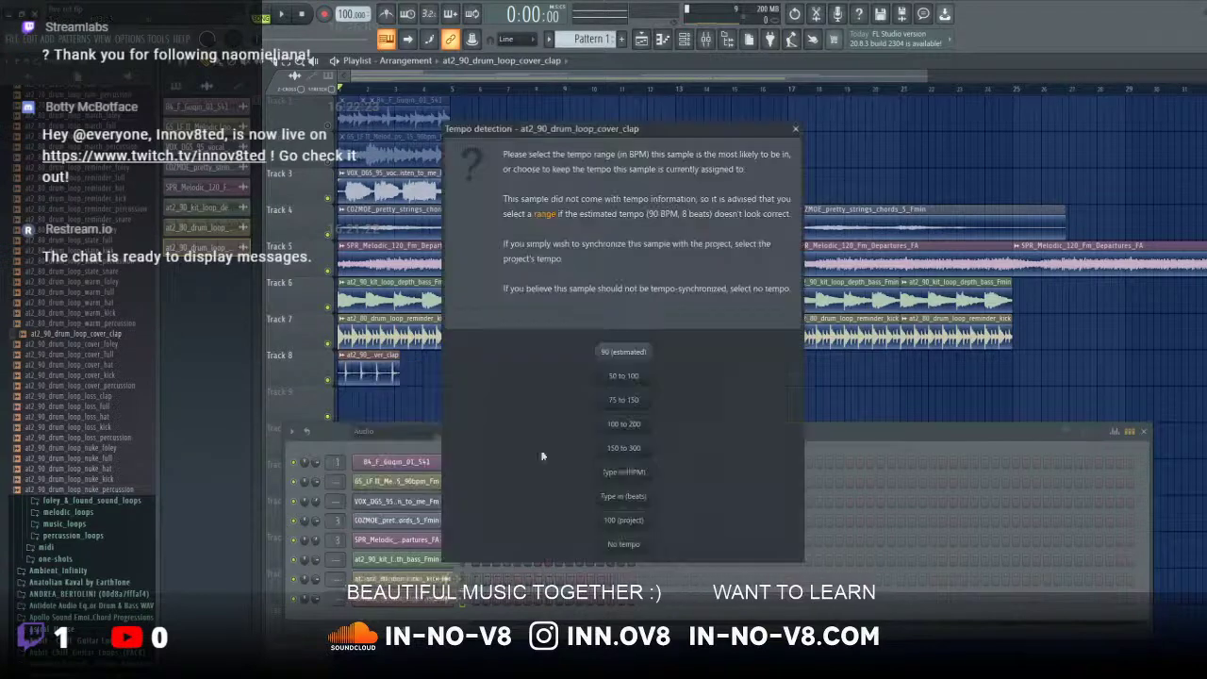
pyautogui.click(625, 474)
pyautogui.press('Return')
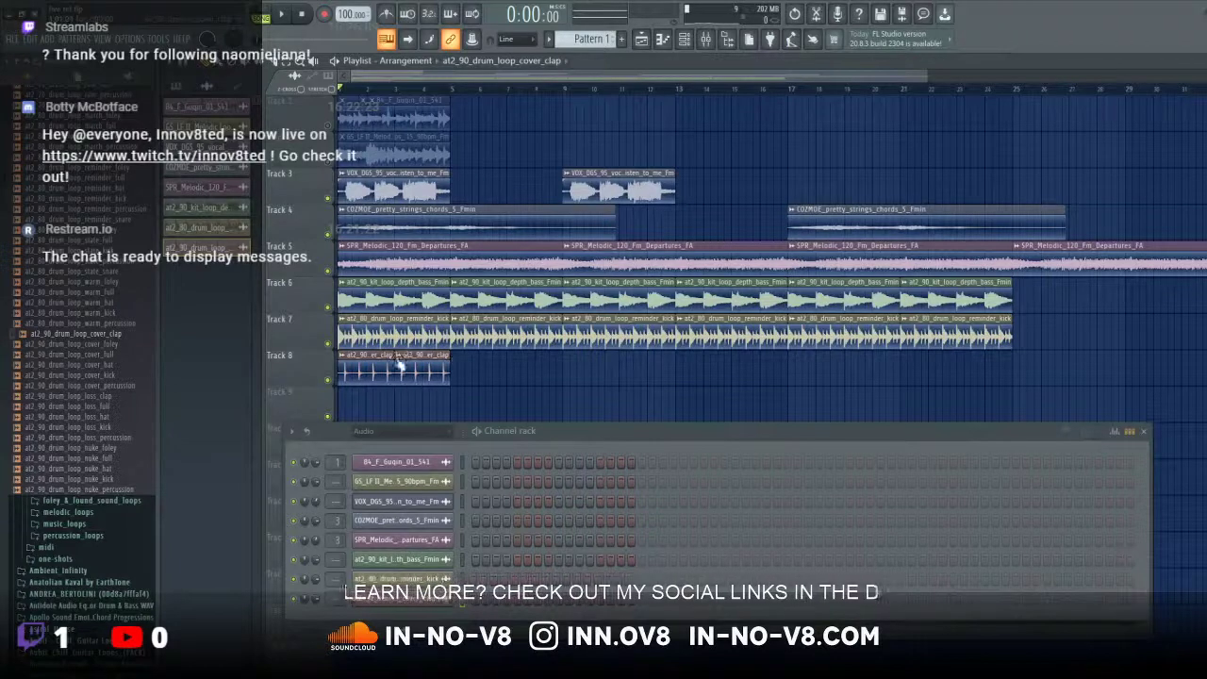
pyautogui.click(281, 15)
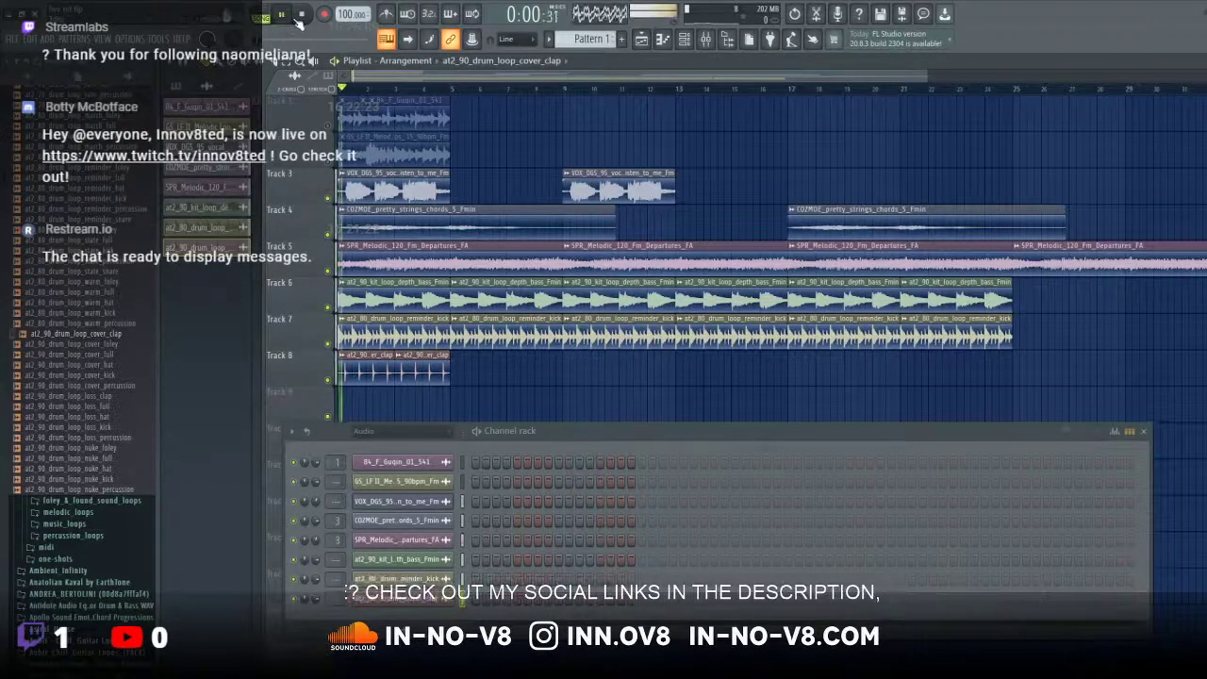
# Step: Remove the clap clips from the opening bars of Track 8 and repeat the loop from bar 9 up to bar 25
pyautogui.rightClick(421, 368)
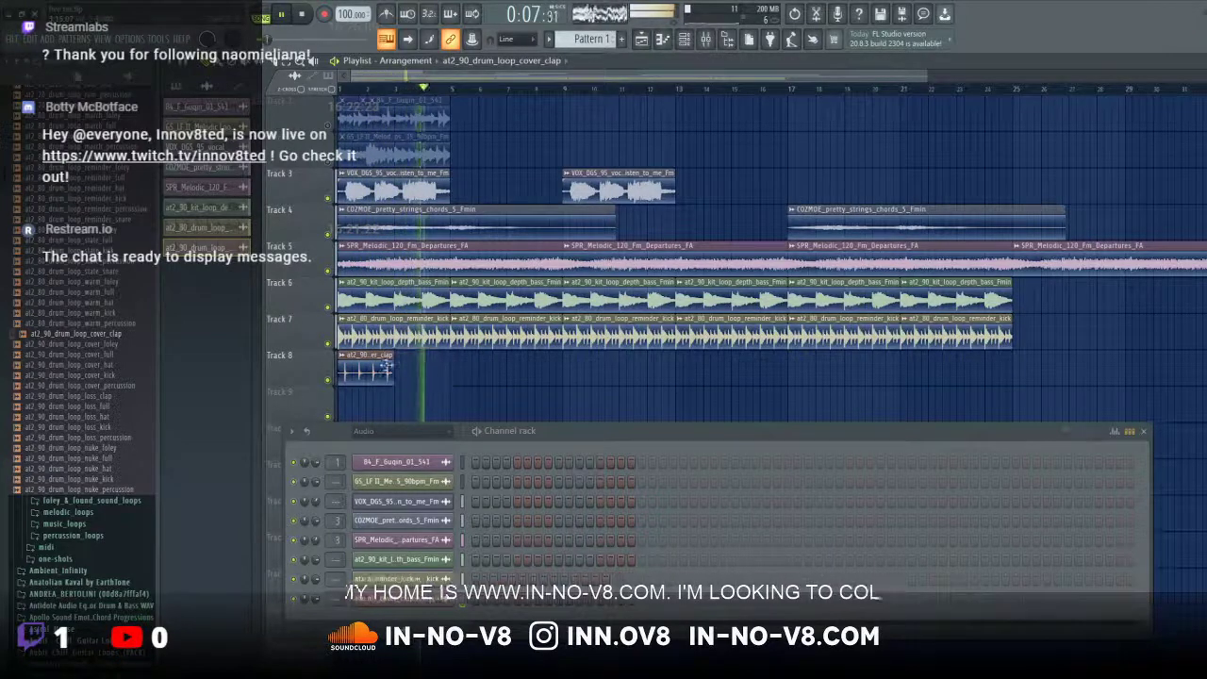
pyautogui.click(571, 368)
pyautogui.moveTo(628, 364); pyautogui.dragTo(1019, 367)
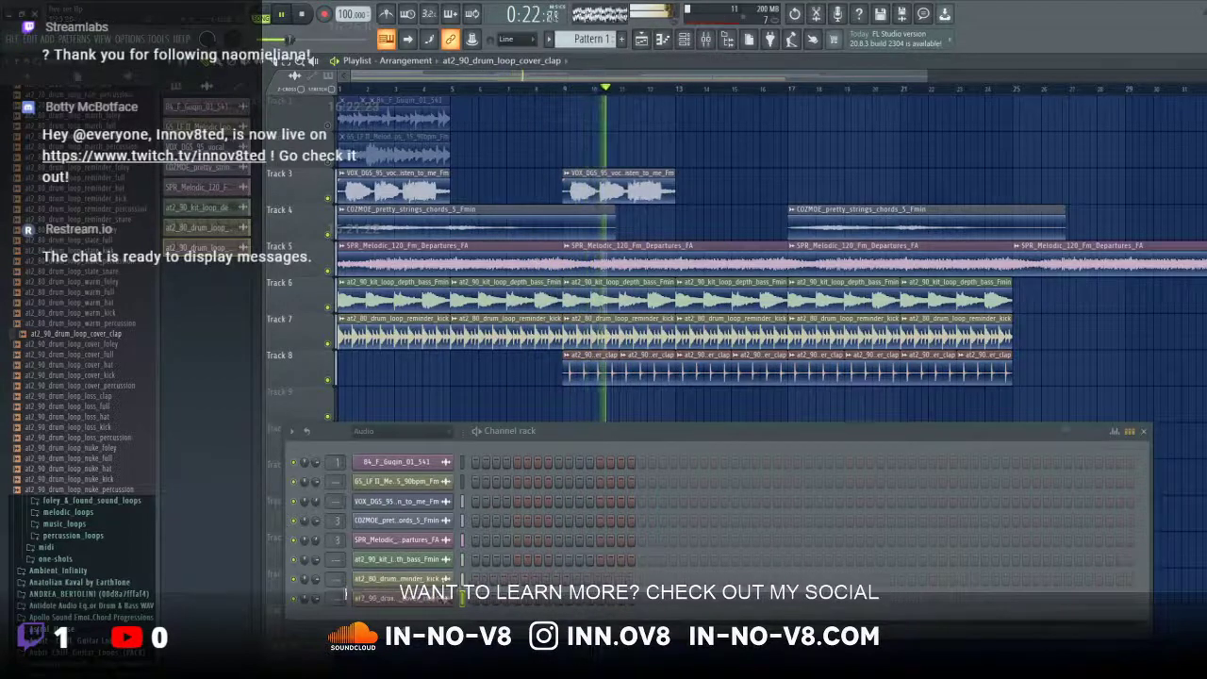
# Step: Stop playback, route the Track 8 clap loop to mixer insert 4 and load EchoBoy on that insert
pyautogui.click(306, 14)
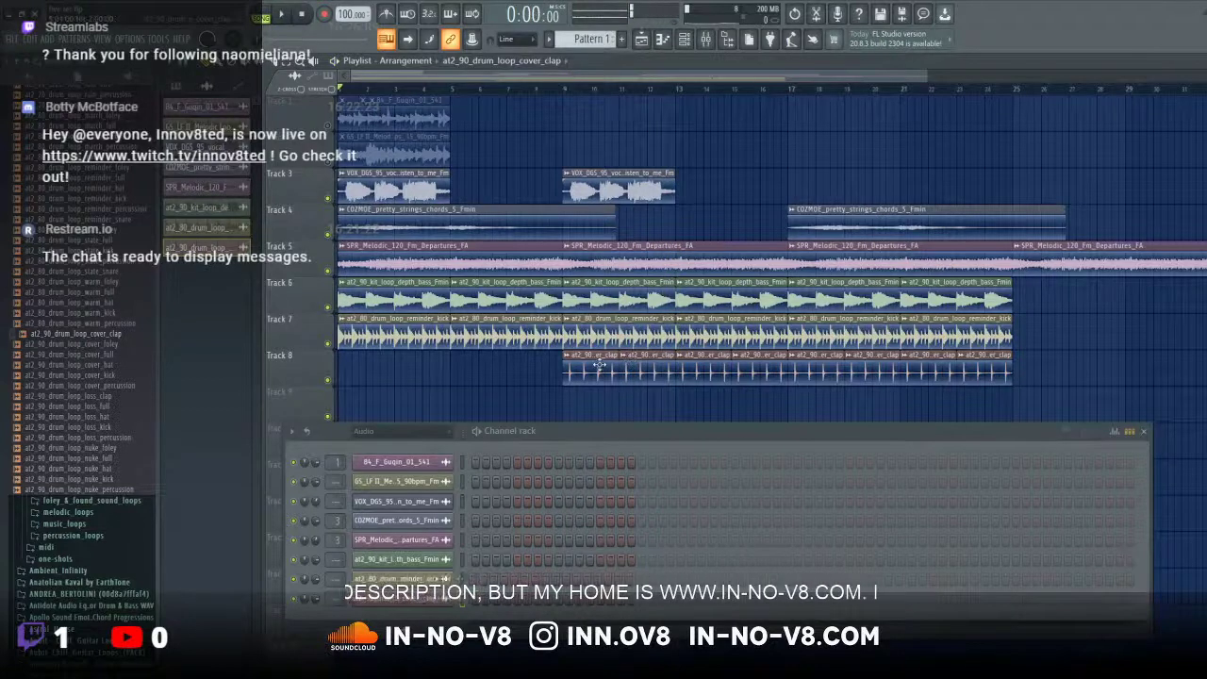
pyautogui.doubleClick(599, 365)
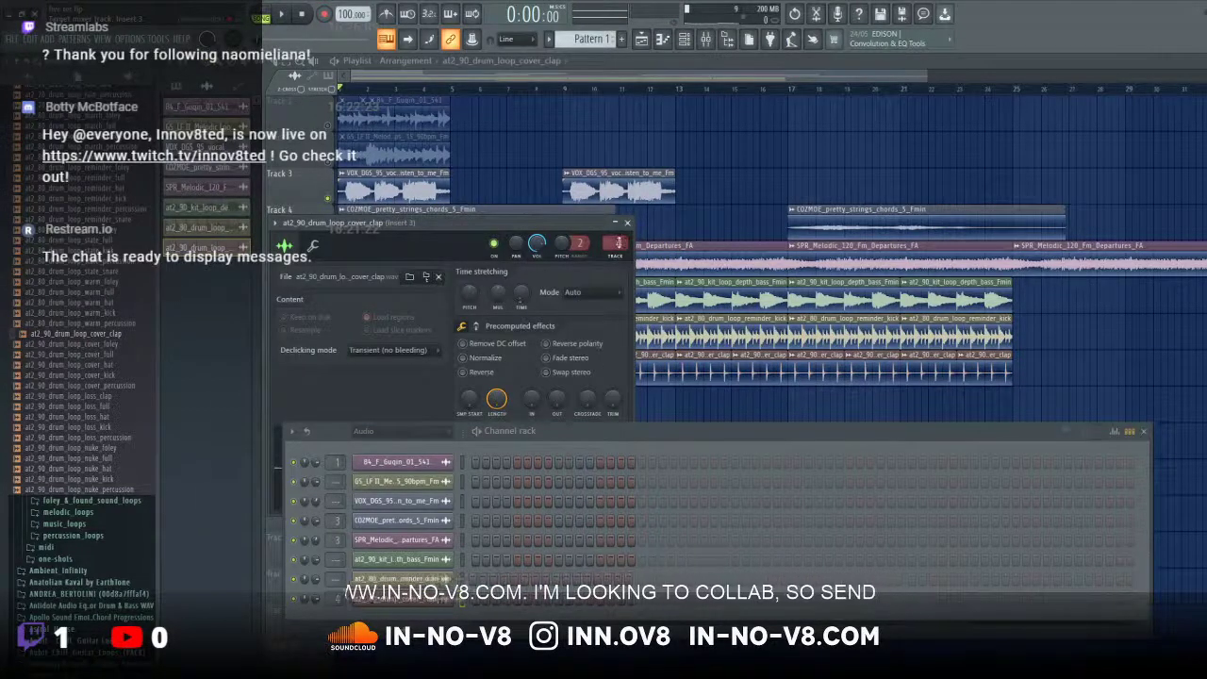
pyautogui.press('F9')
pyautogui.click(1132, 407)
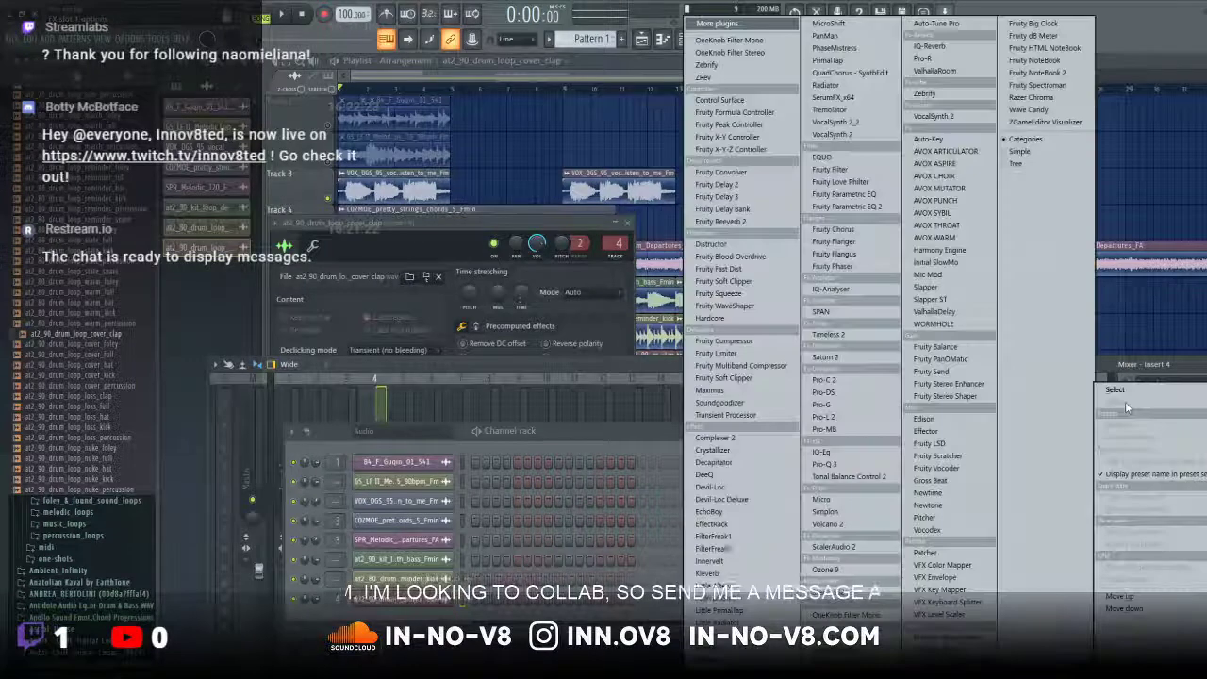
pyautogui.moveTo(1120, 391)
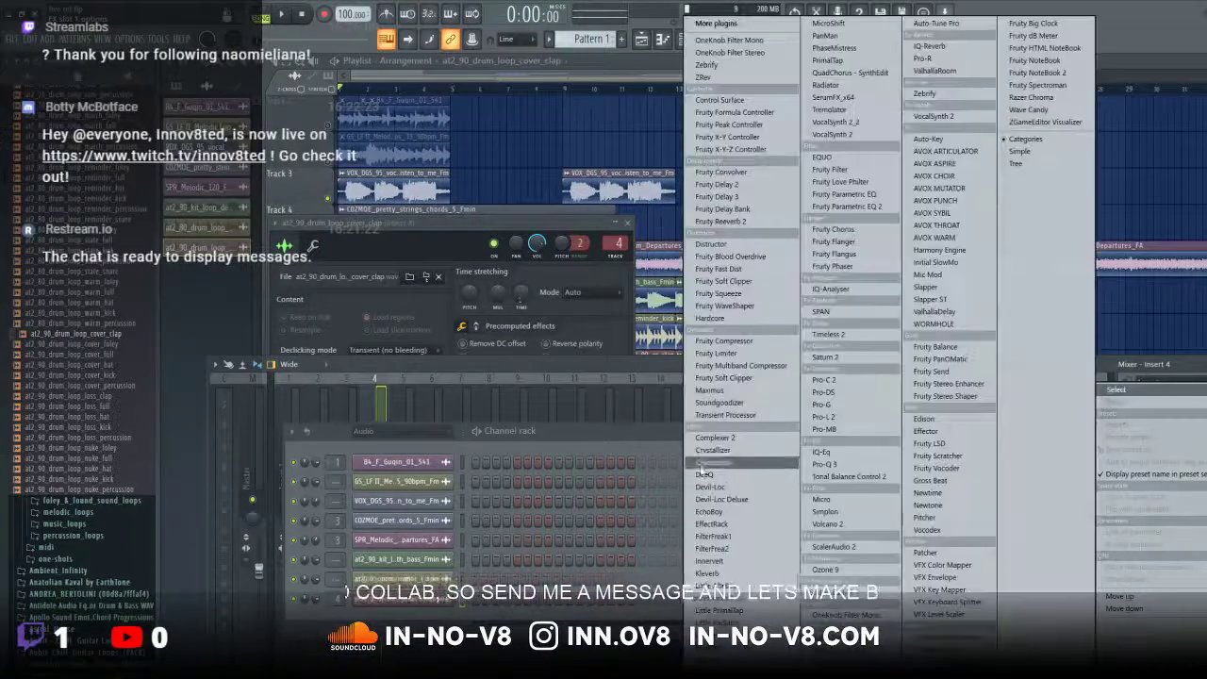
pyautogui.click(709, 511)
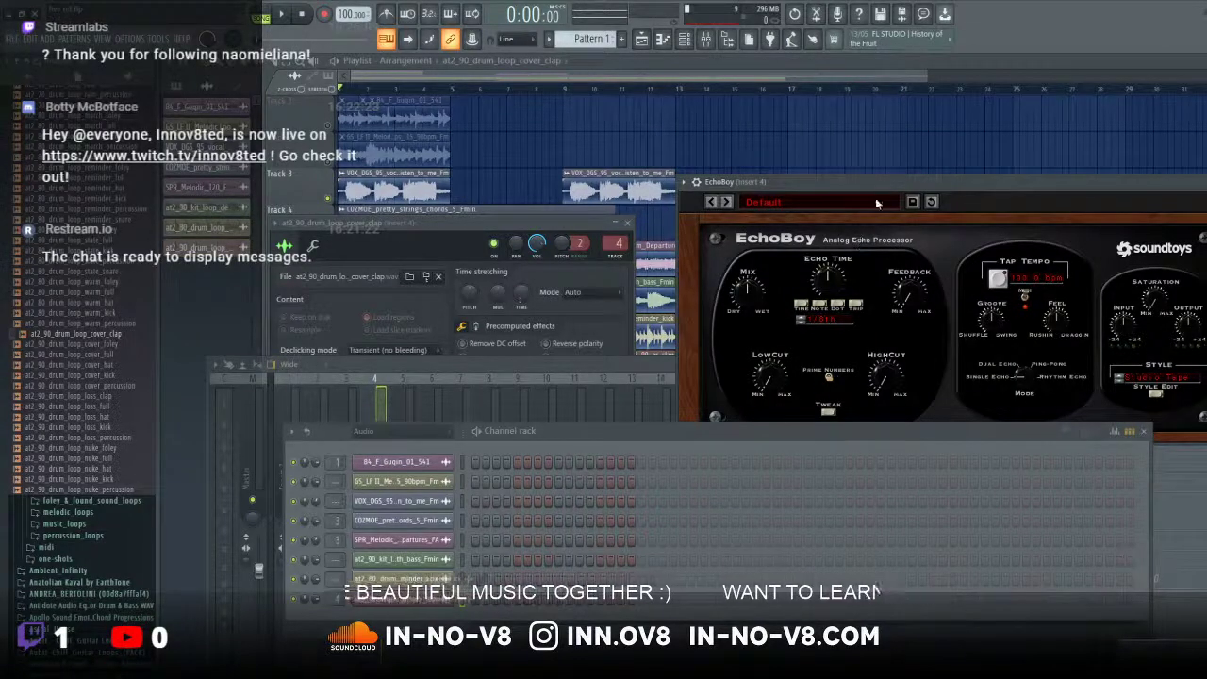
# Step: Apply the Oxegene Thirds preset from EchoBoy's Rhythmic category to the clap insert
pyautogui.moveTo(878, 182); pyautogui.dragTo(806, 119)
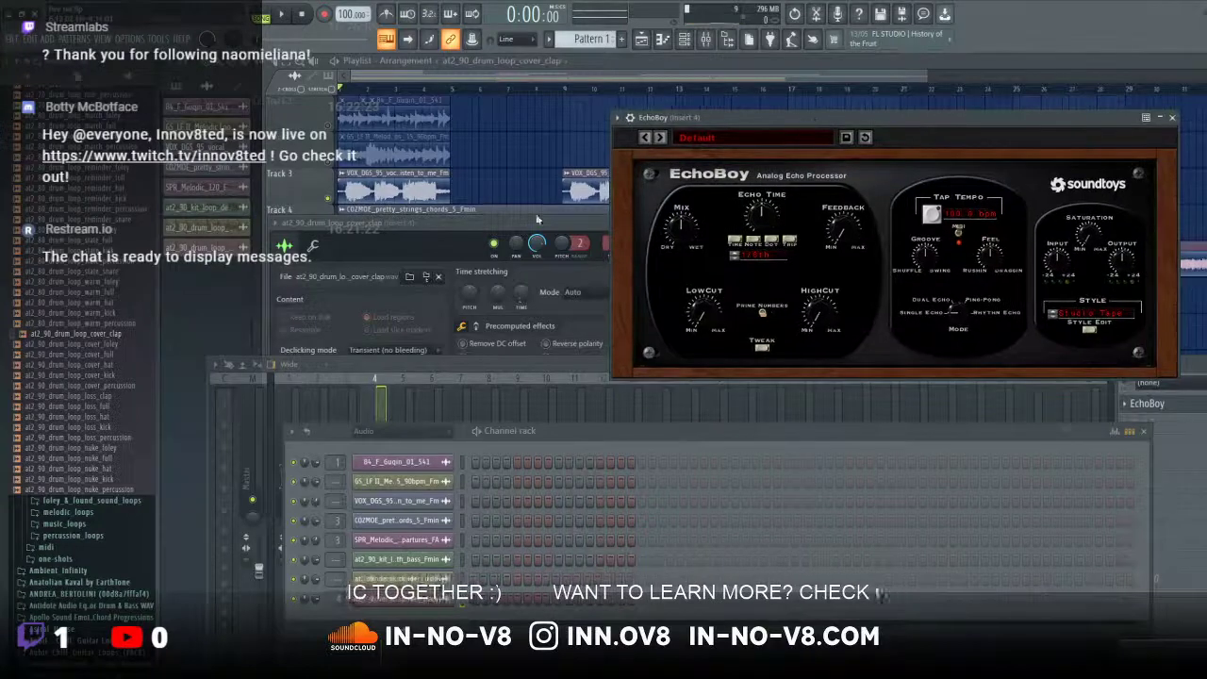
pyautogui.moveTo(518, 224); pyautogui.dragTo(537, 395)
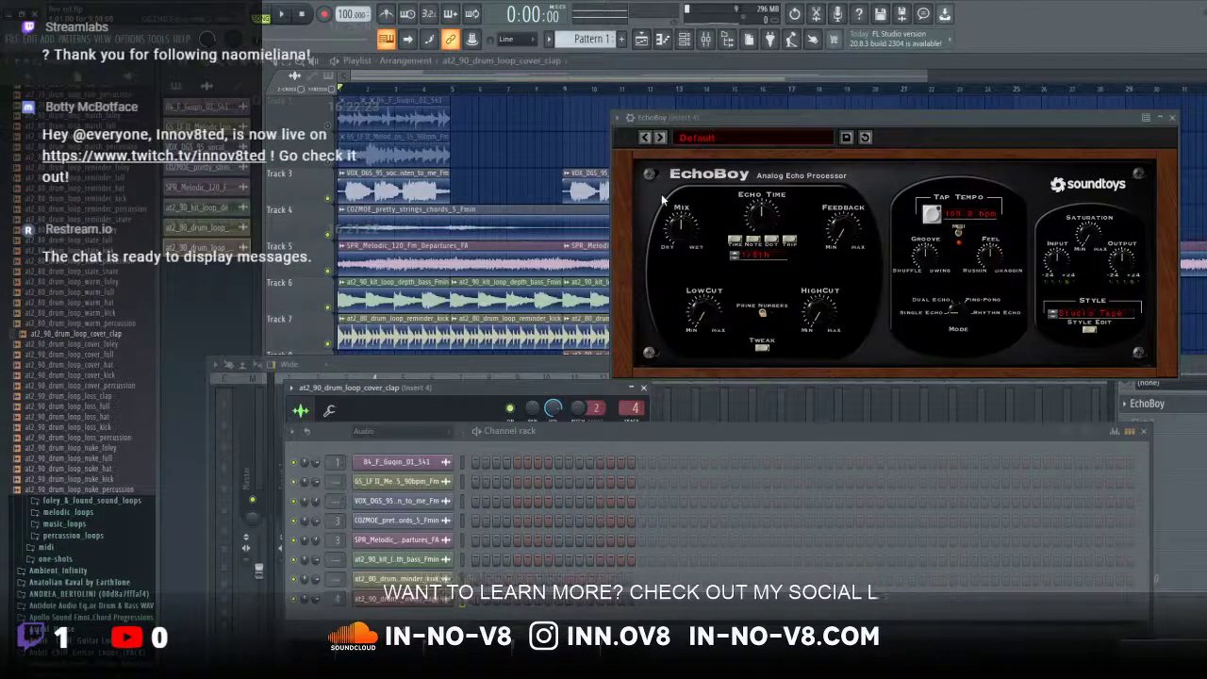
pyautogui.click(685, 137)
pyautogui.moveTo(703, 227)
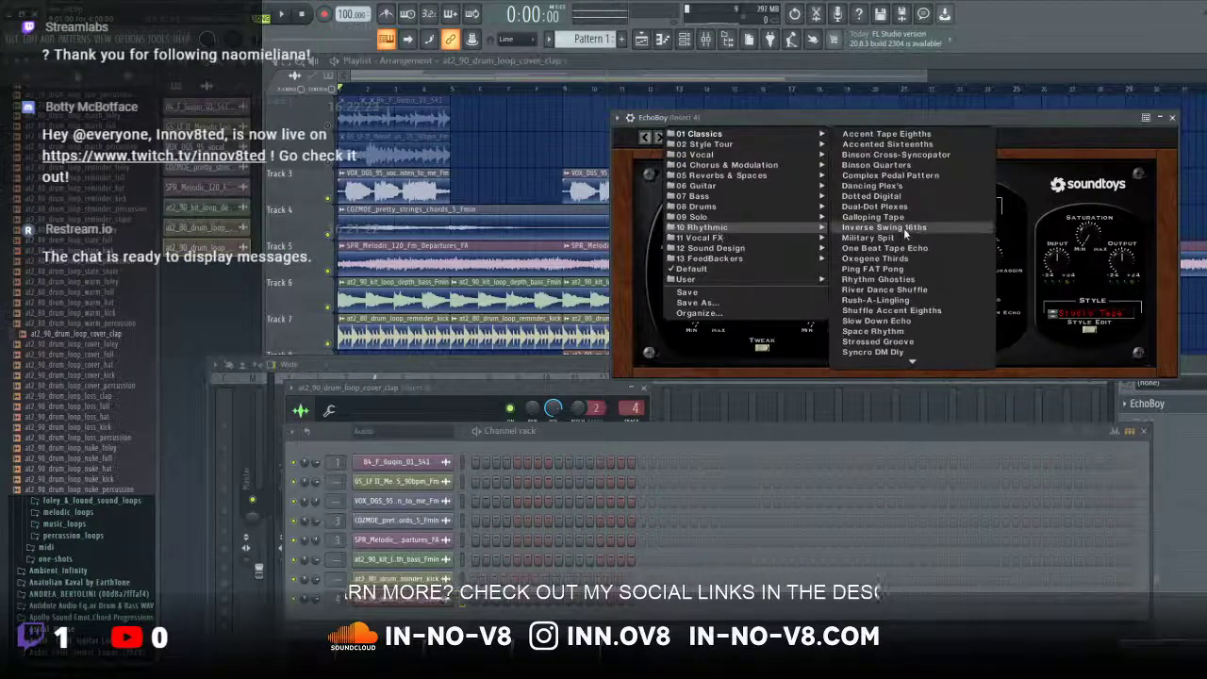
pyautogui.click(894, 257)
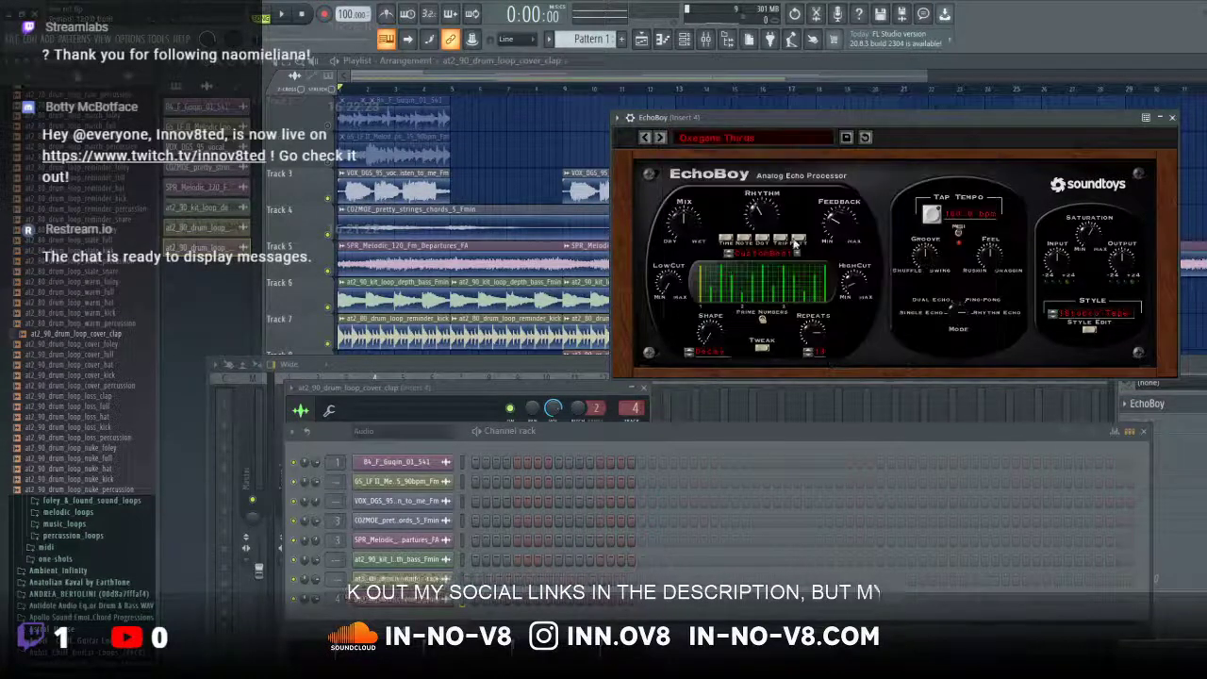
# Step: Select bars 9 to 25 of the playlist timeline and play that section
pyautogui.click(591, 91)
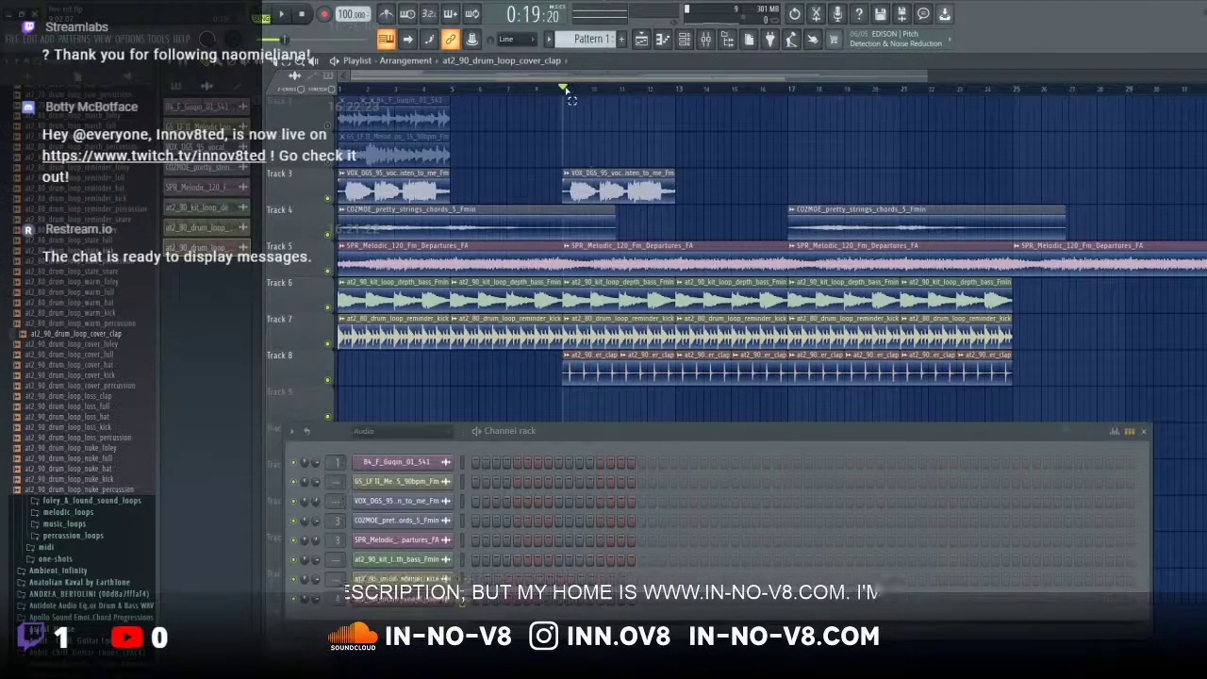
pyautogui.moveTo(570, 99); pyautogui.dragTo(969, 98)
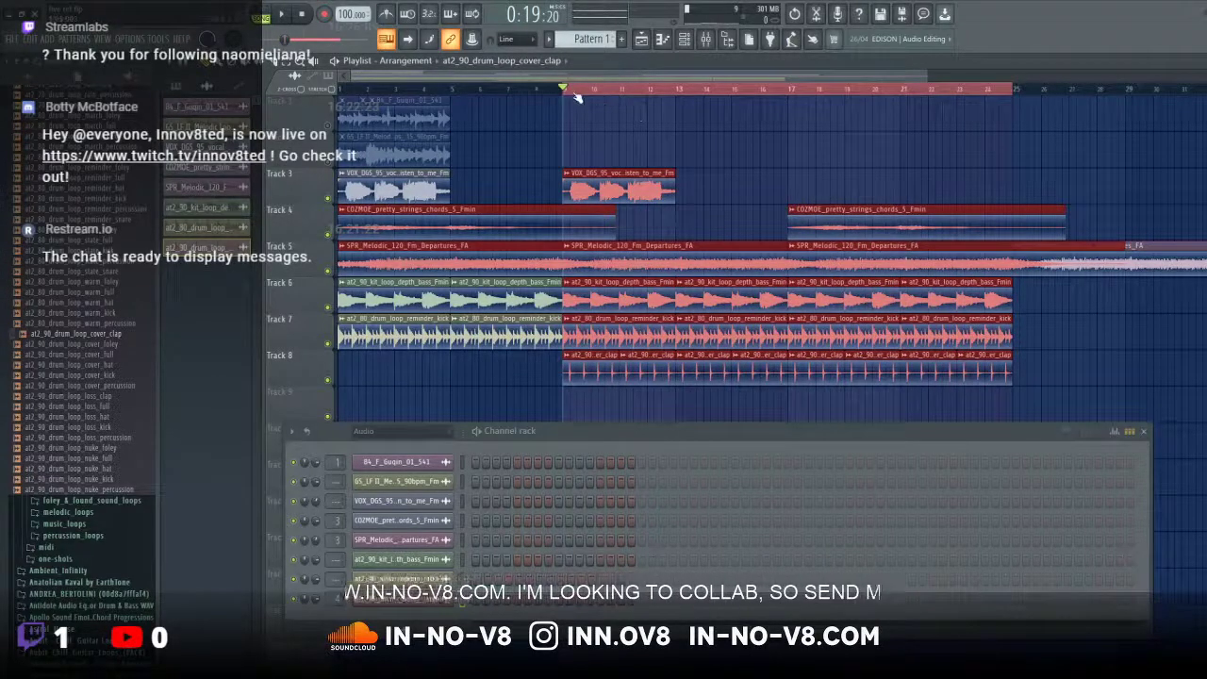
pyautogui.click(281, 14)
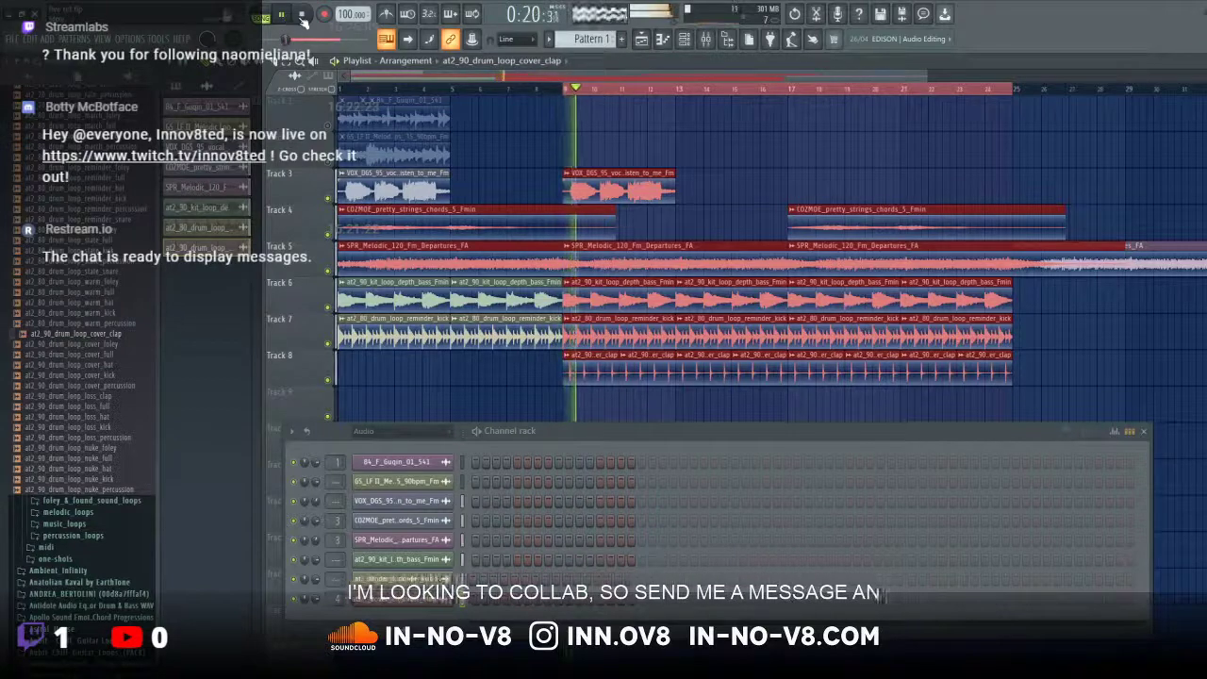
# Step: Solo the Track 8 clap during playback and compare it with Tracks 5, 6 and 7 switched in, ending with playback stopped
pyautogui.keyDown('ctrl'); pyautogui.click(329, 381); pyautogui.keyUp('ctrl')
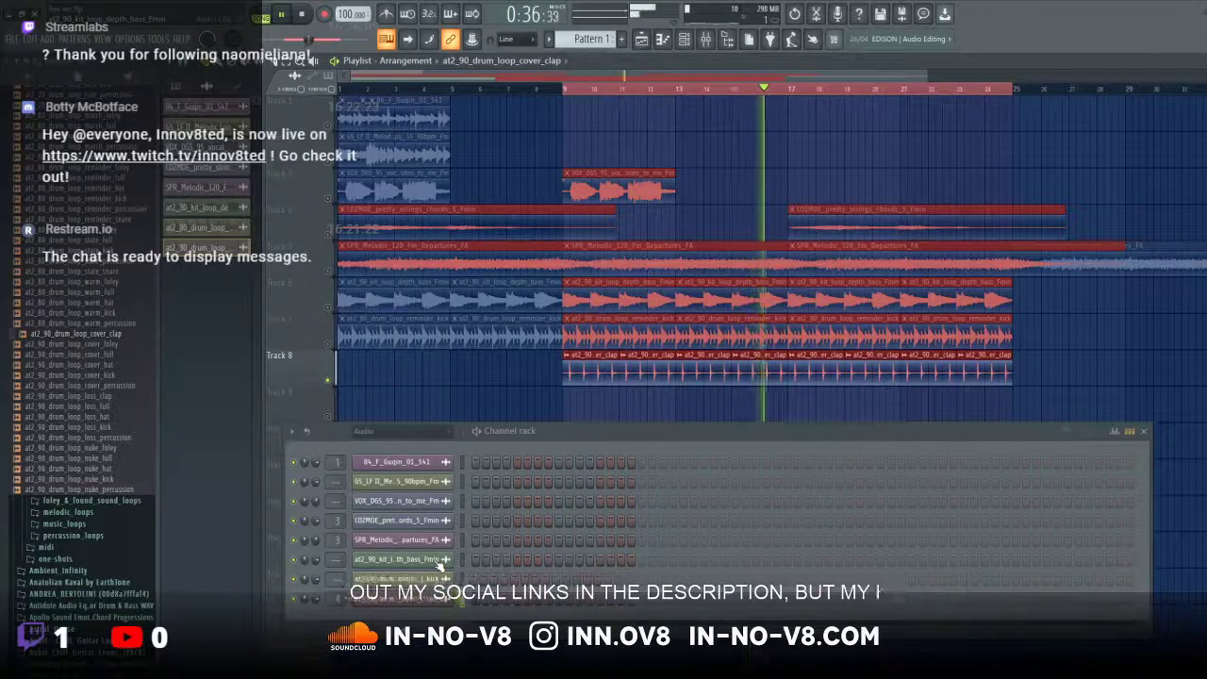
pyautogui.click(330, 310)
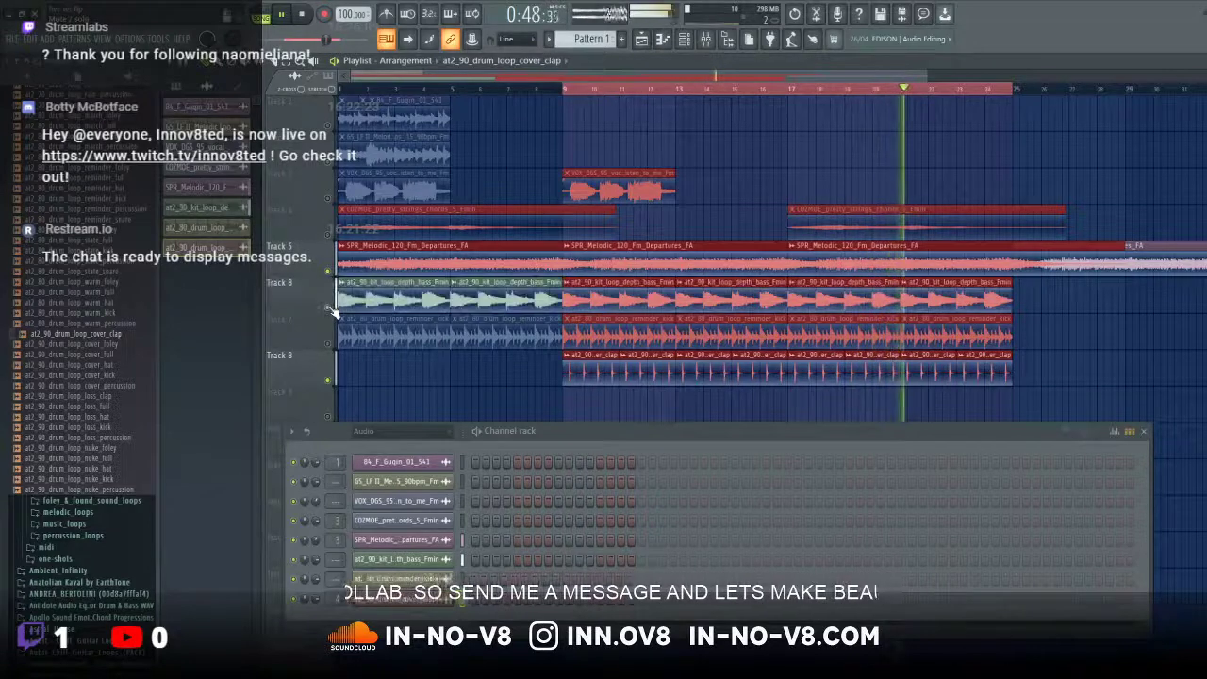
pyautogui.click(331, 311)
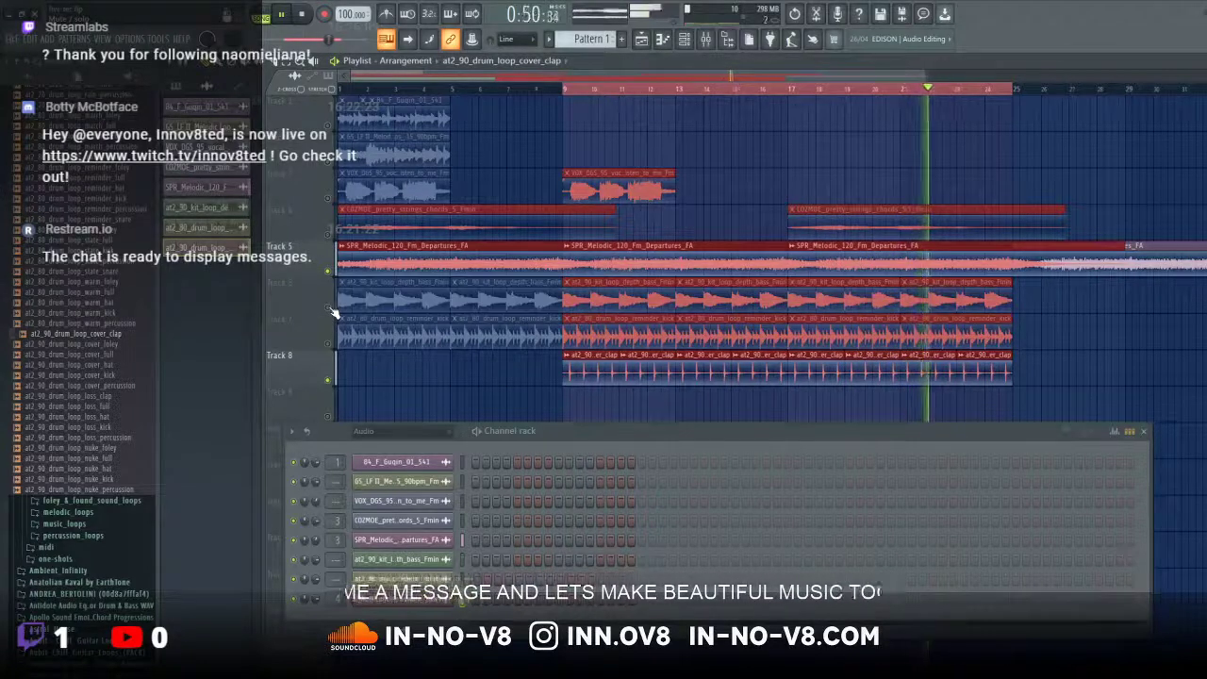
pyautogui.click(330, 310)
pyautogui.click(330, 311)
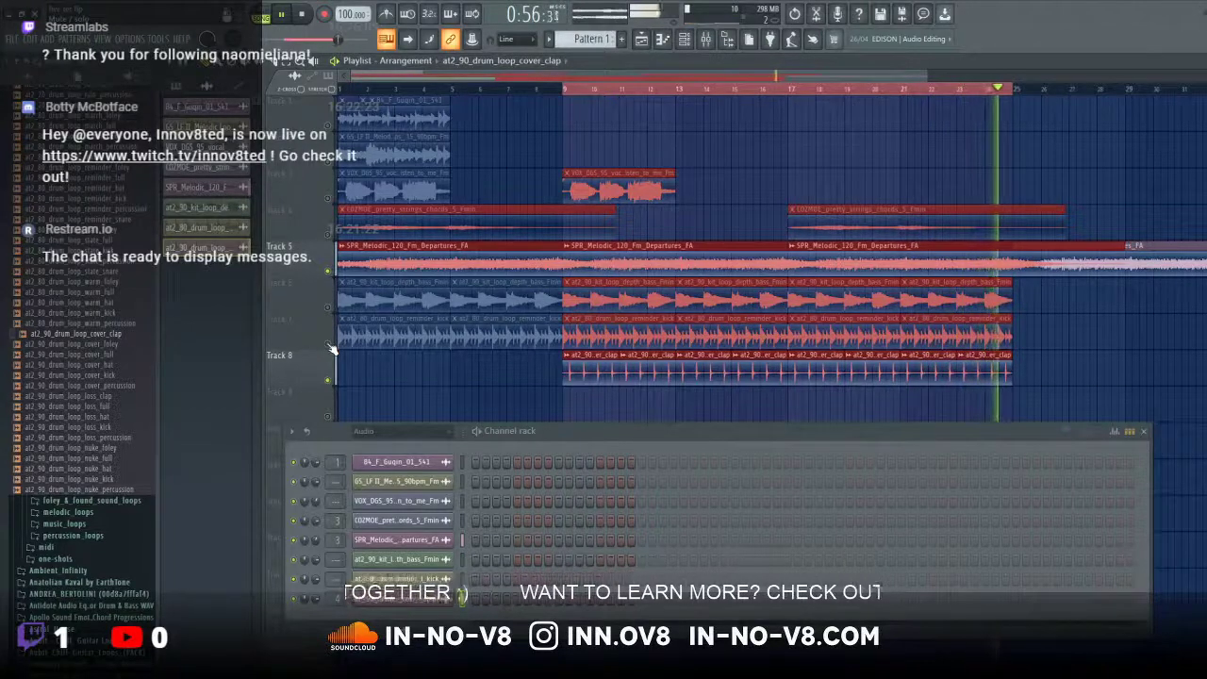
pyautogui.click(330, 348)
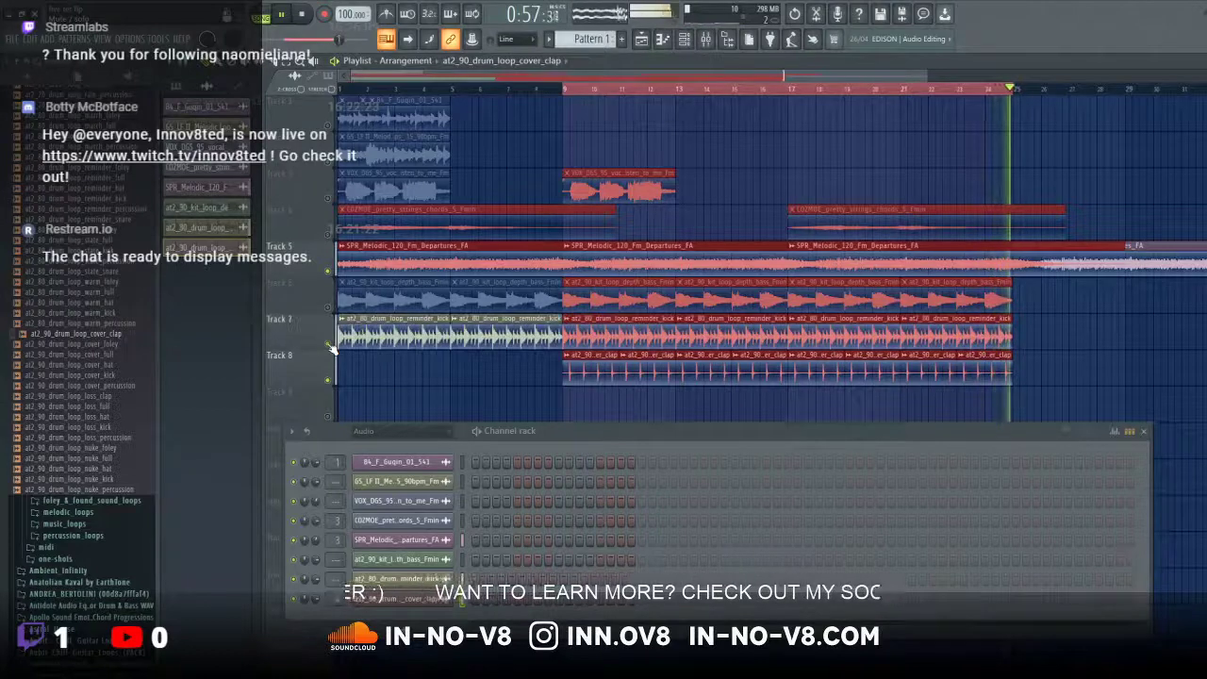
pyautogui.click(302, 15)
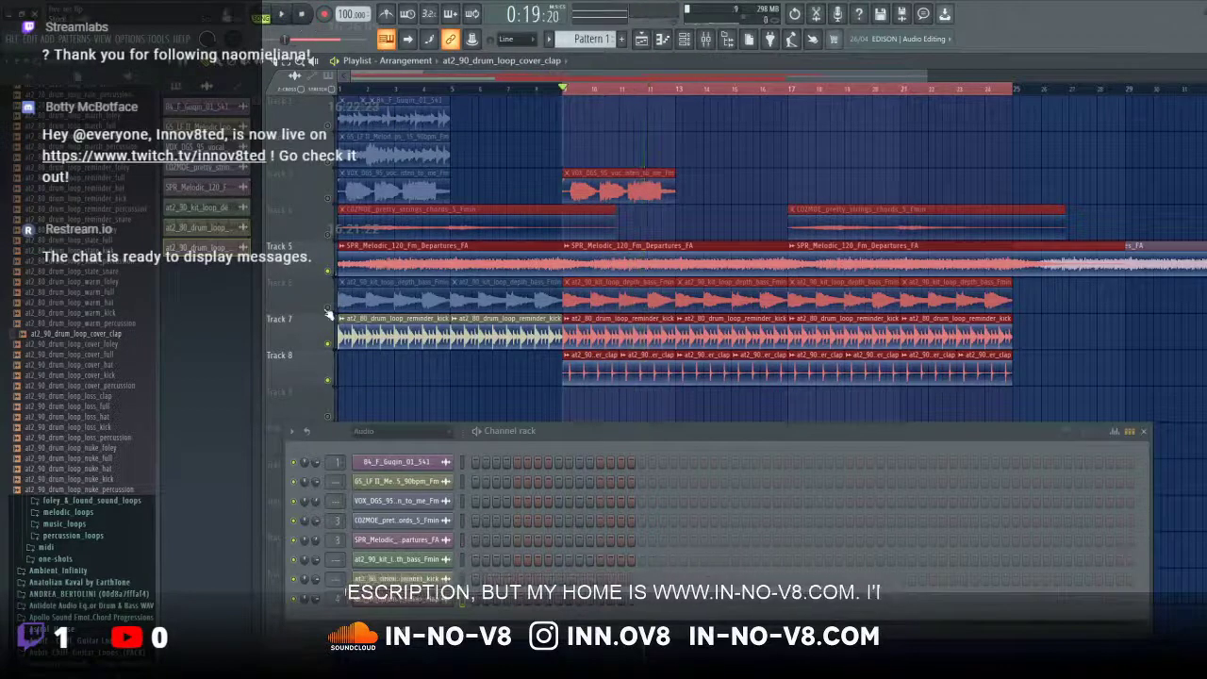
# Step: Solo Track 6, unmute all playlist tracks again, clear the time selection and play the arrangement briefly from the start
pyautogui.rightClick(327, 308)
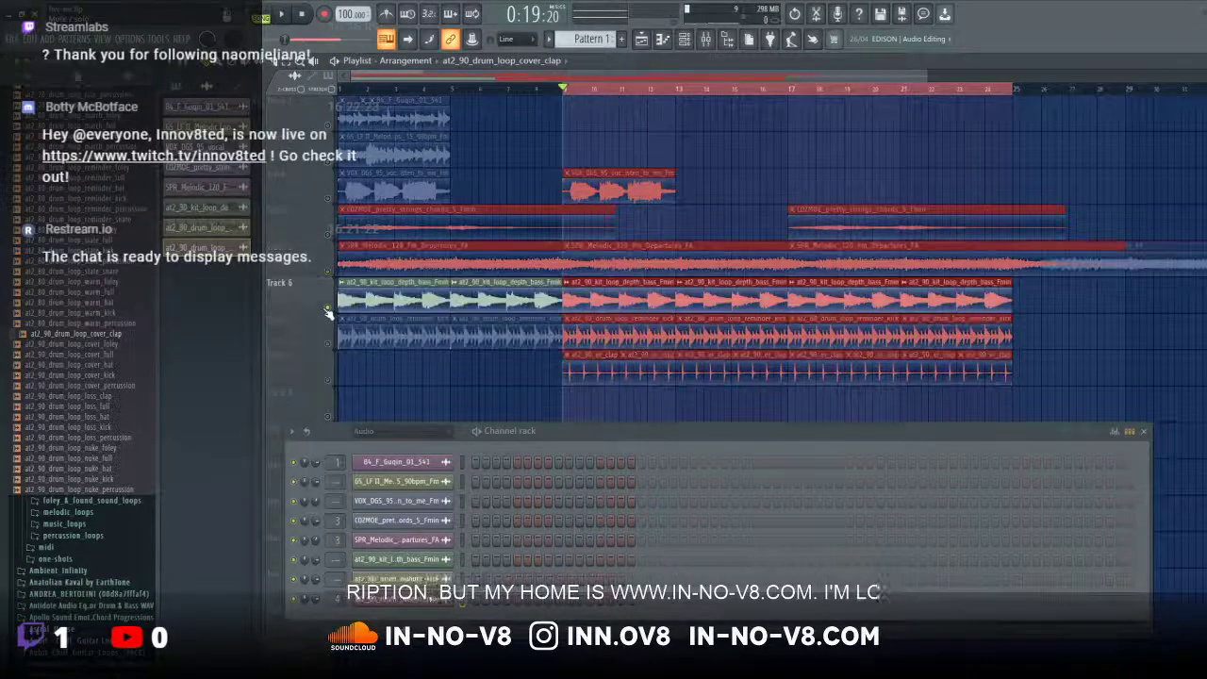
pyautogui.rightClick(335, 310)
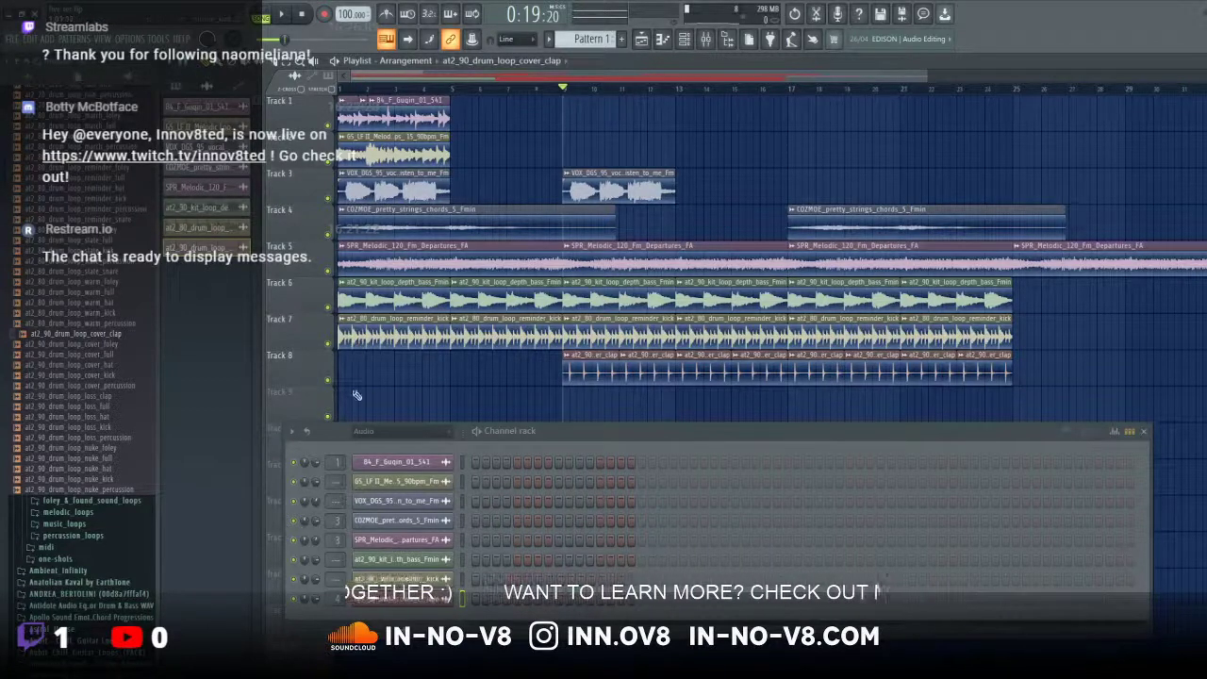
pyautogui.click(306, 14)
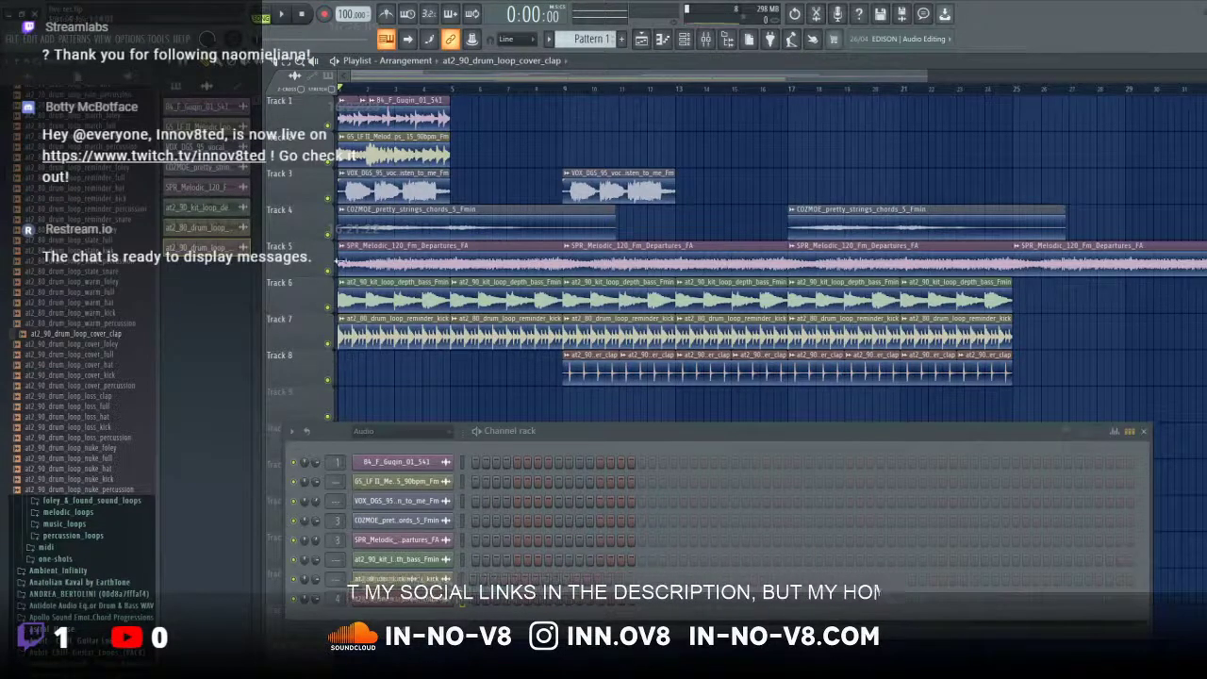
pyautogui.click(283, 17)
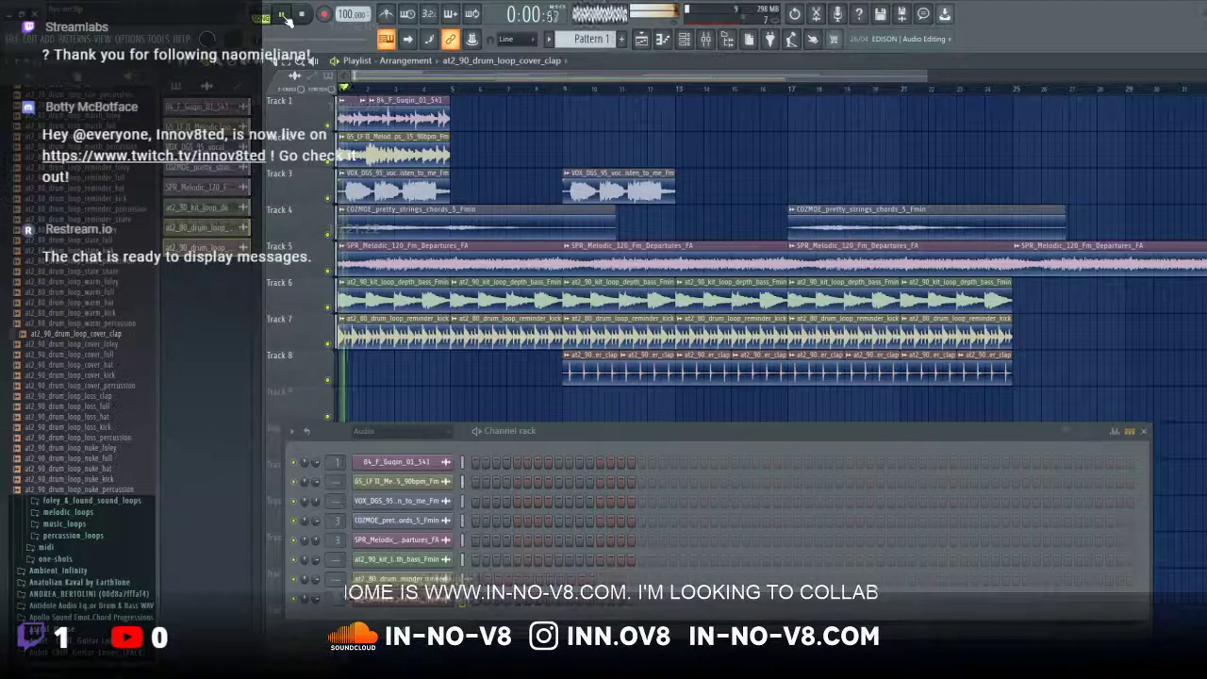
pyautogui.click(301, 14)
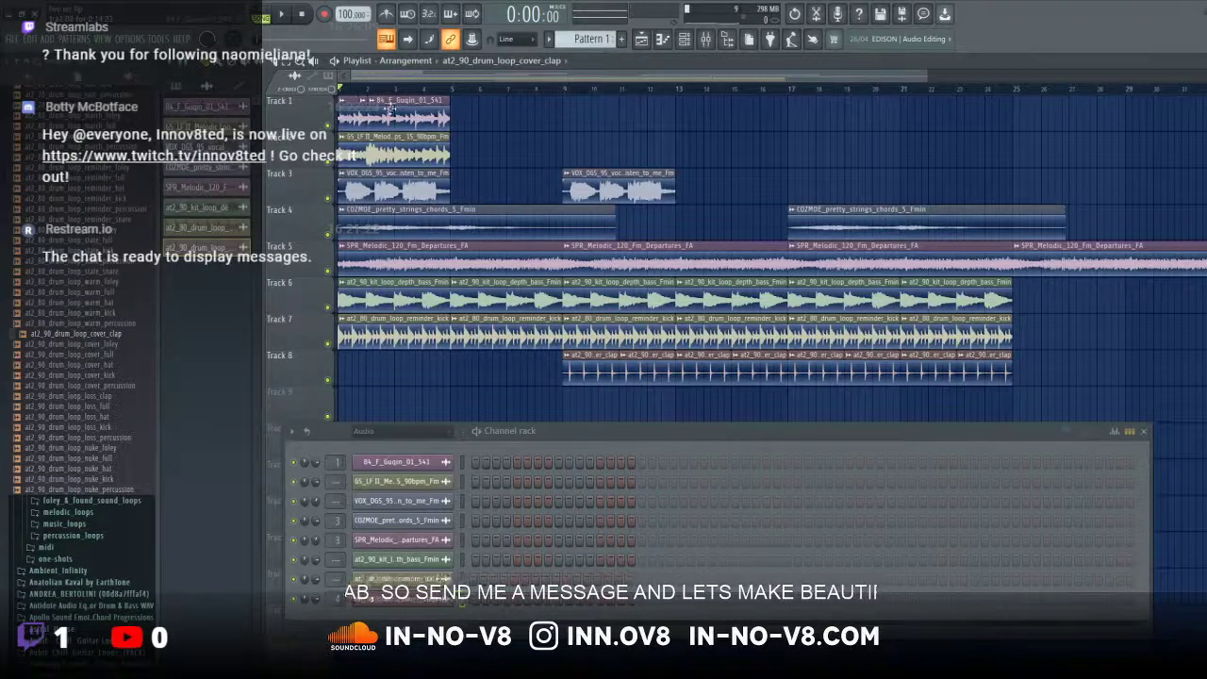
# Step: Delete the Guqin clips from Track 1, mute Track 2 and play the arrangement from bar 1 past bar 25
pyautogui.rightClick(398, 110)
pyautogui.rightClick(356, 111)
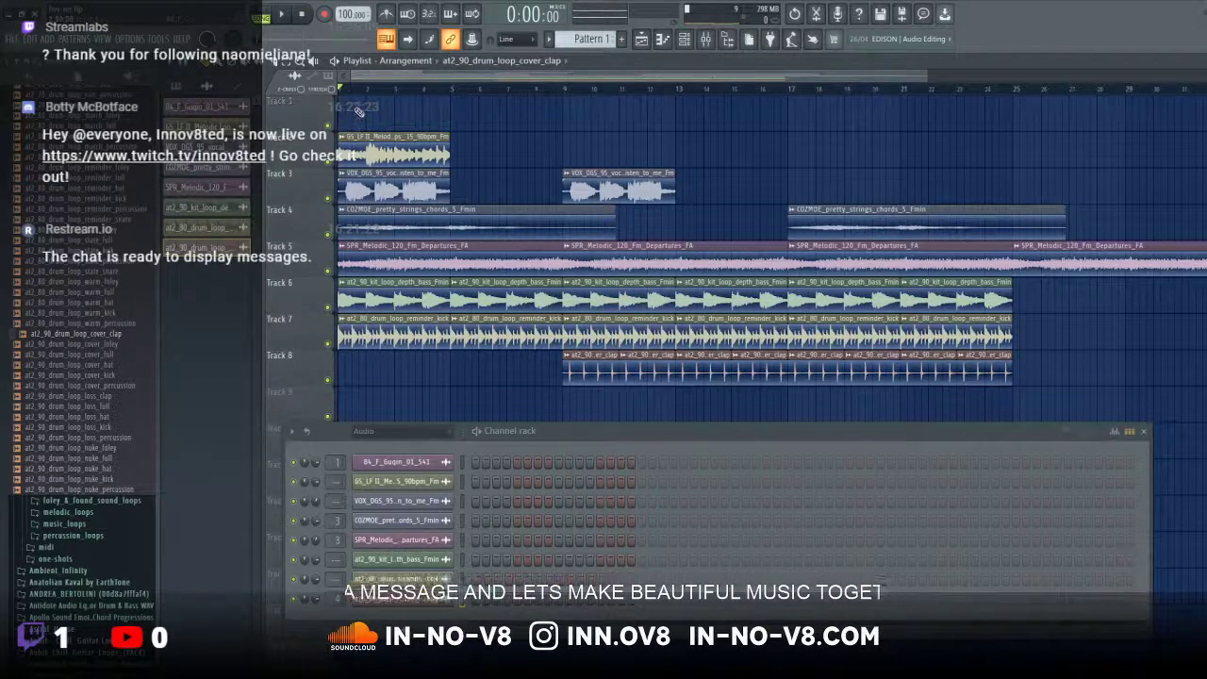
pyautogui.rightClick(339, 161)
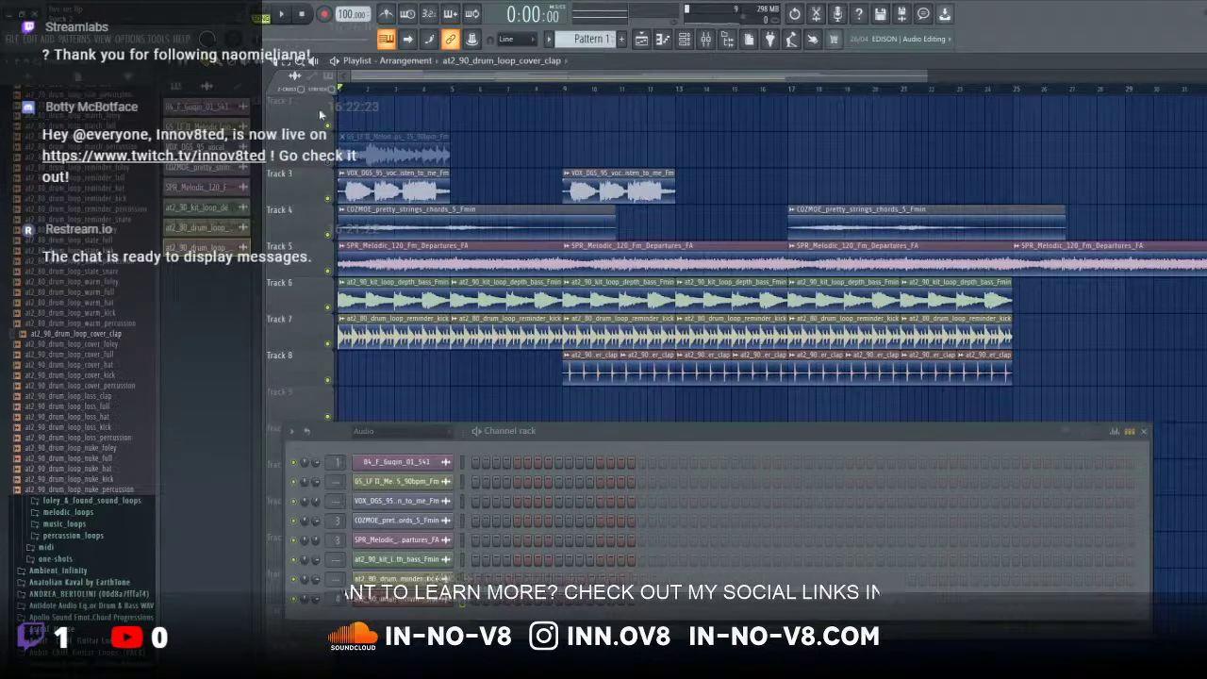
pyautogui.click(286, 17)
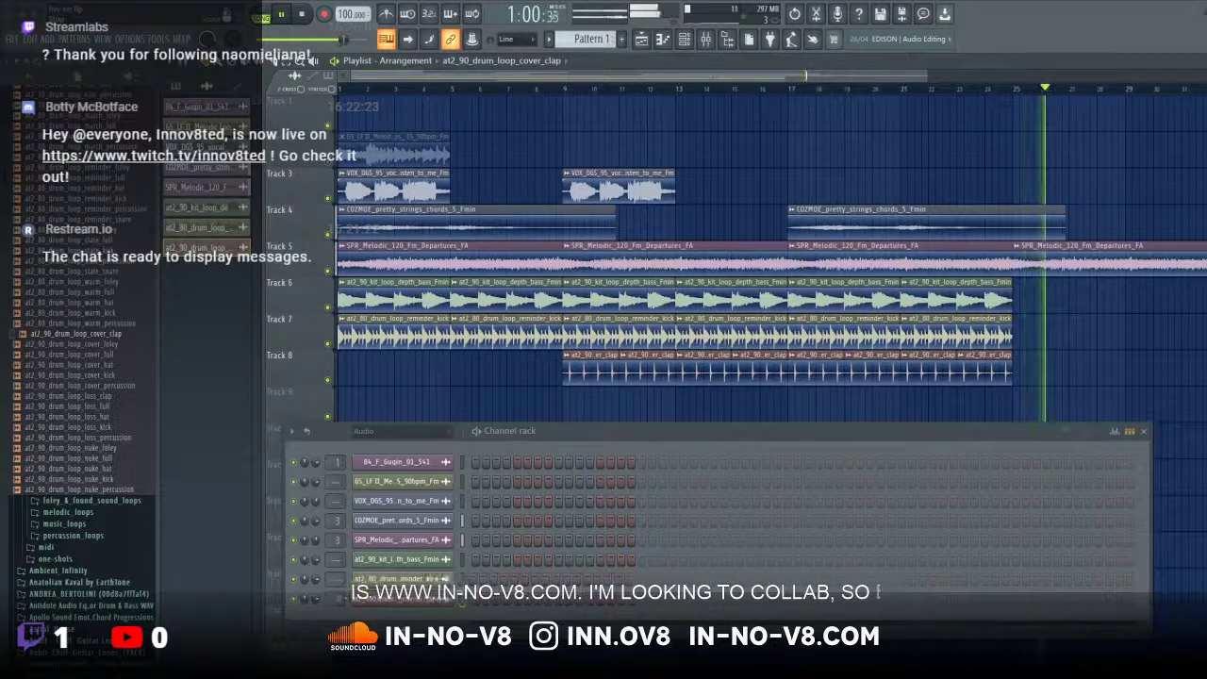
pyautogui.click(302, 14)
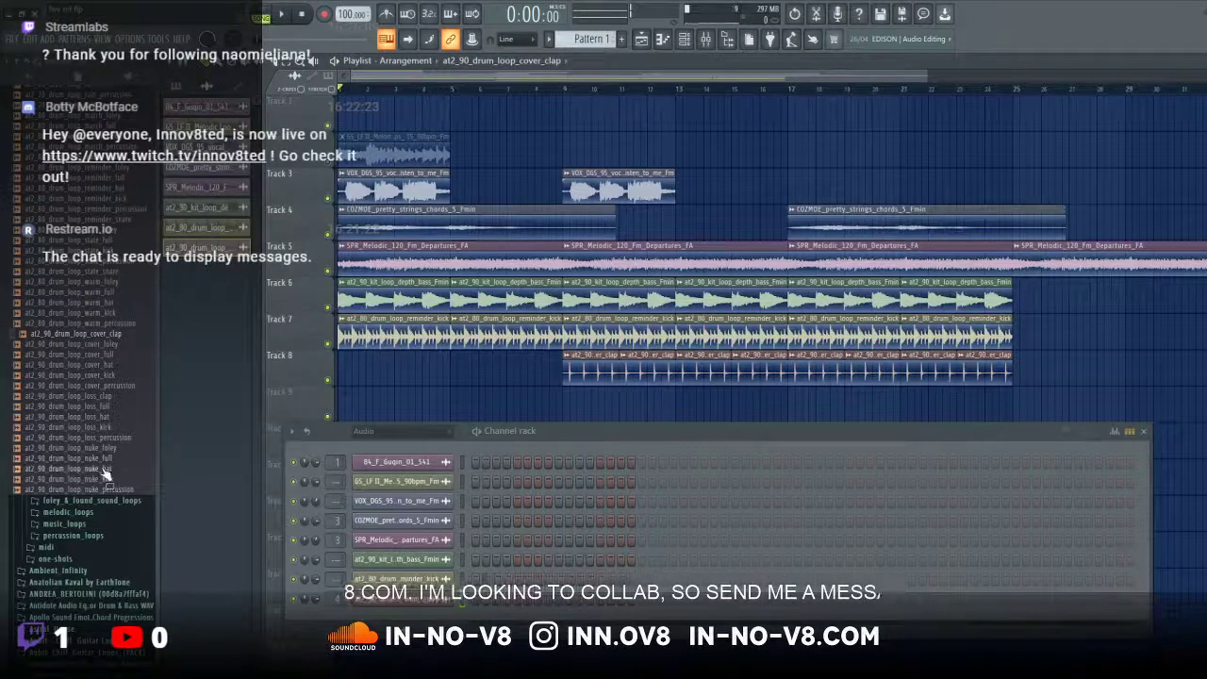
# Step: Collapse the drum_loops folder and the Sample_Magic textures pack in the sample browser
pyautogui.scroll(-6, 94, 481)
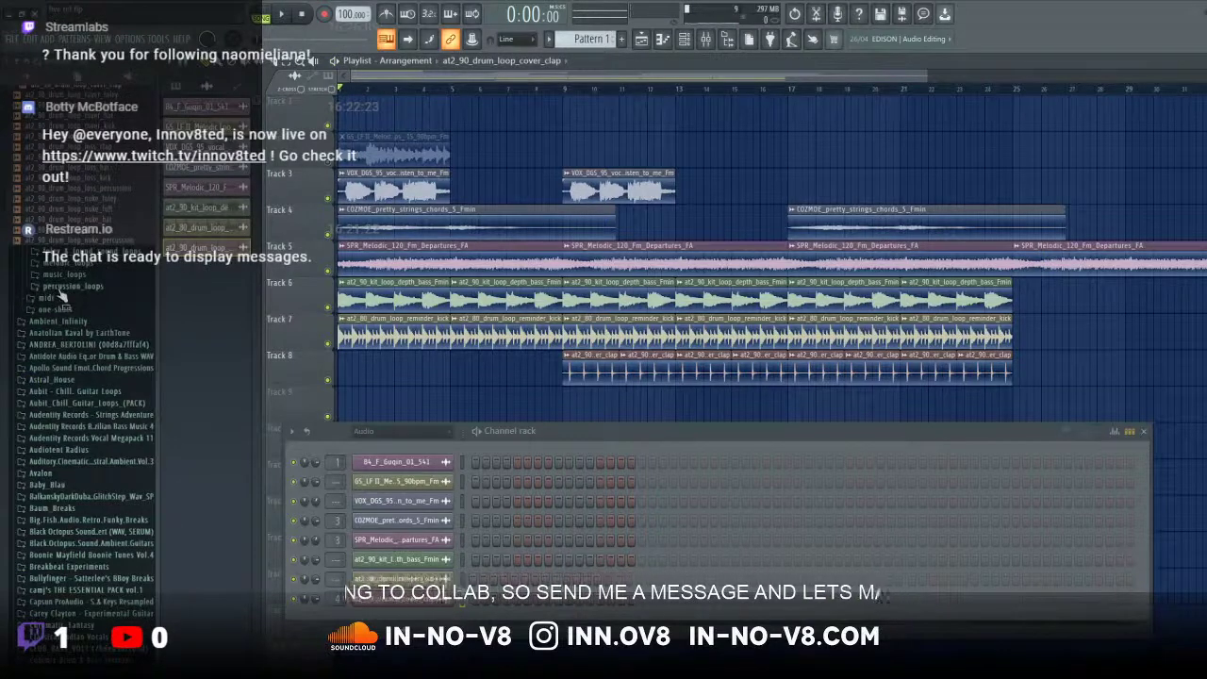
pyautogui.scroll(15, 84, 330)
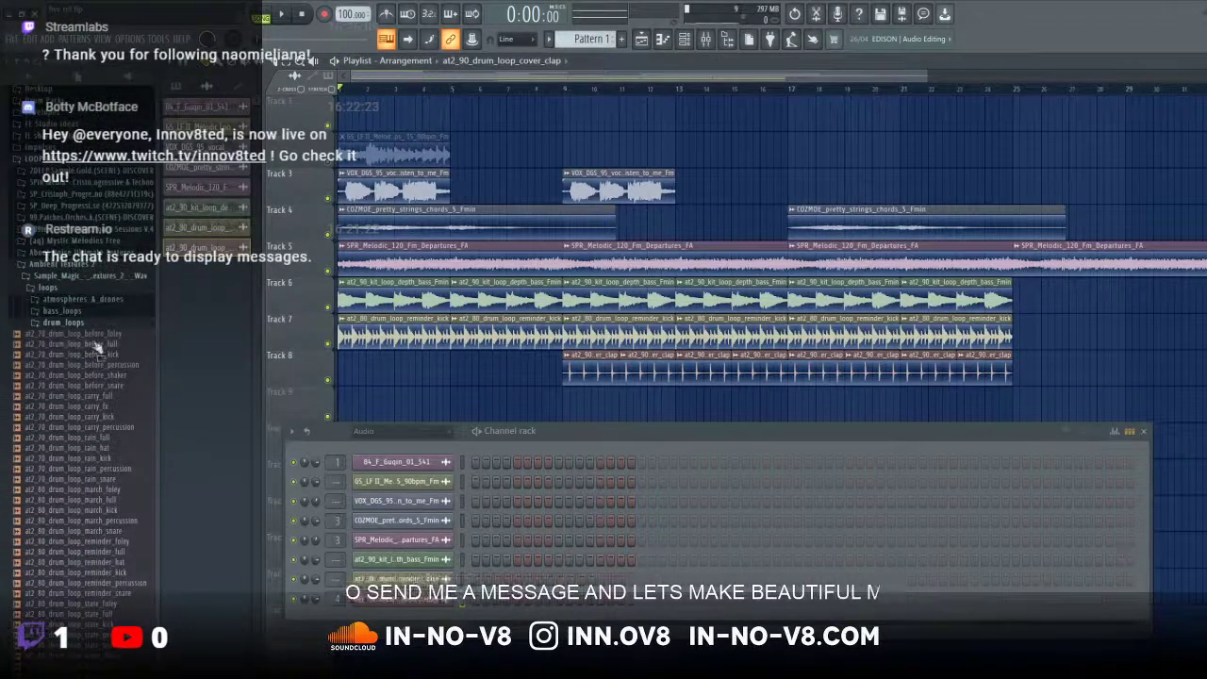
pyautogui.click(66, 324)
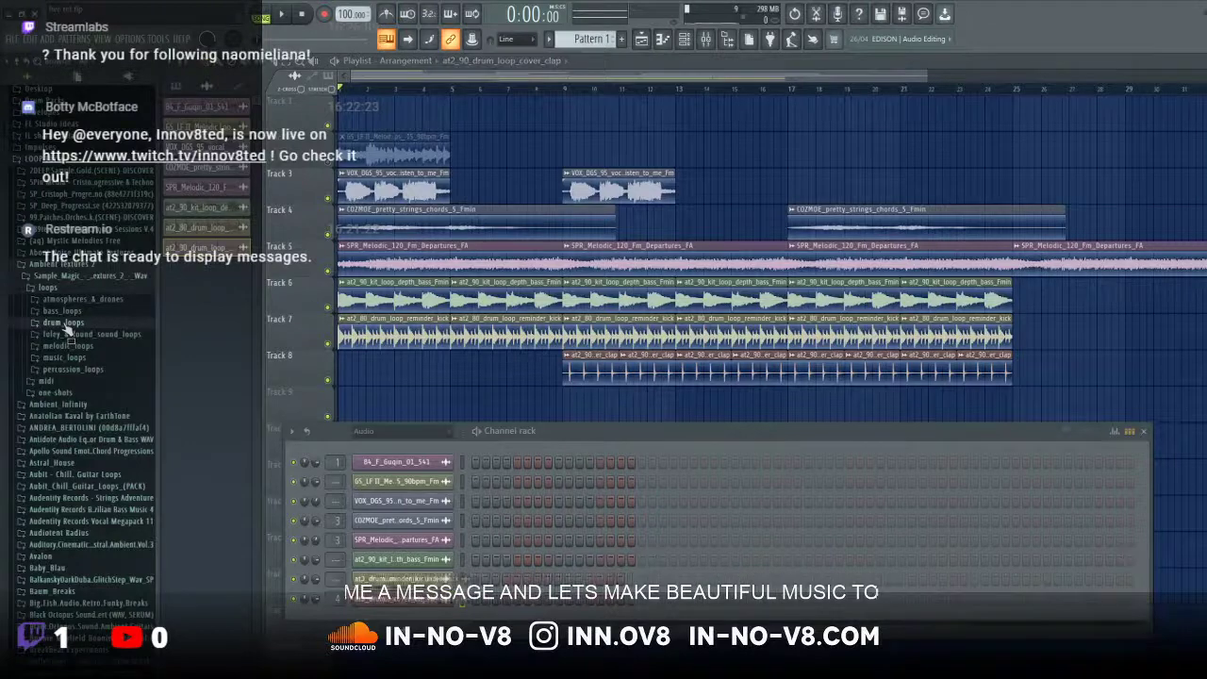
pyautogui.click(61, 273)
# Step: Look through the loops folder of the Baum_Breaks sample pack
pyautogui.scroll(-3, 120, 343)
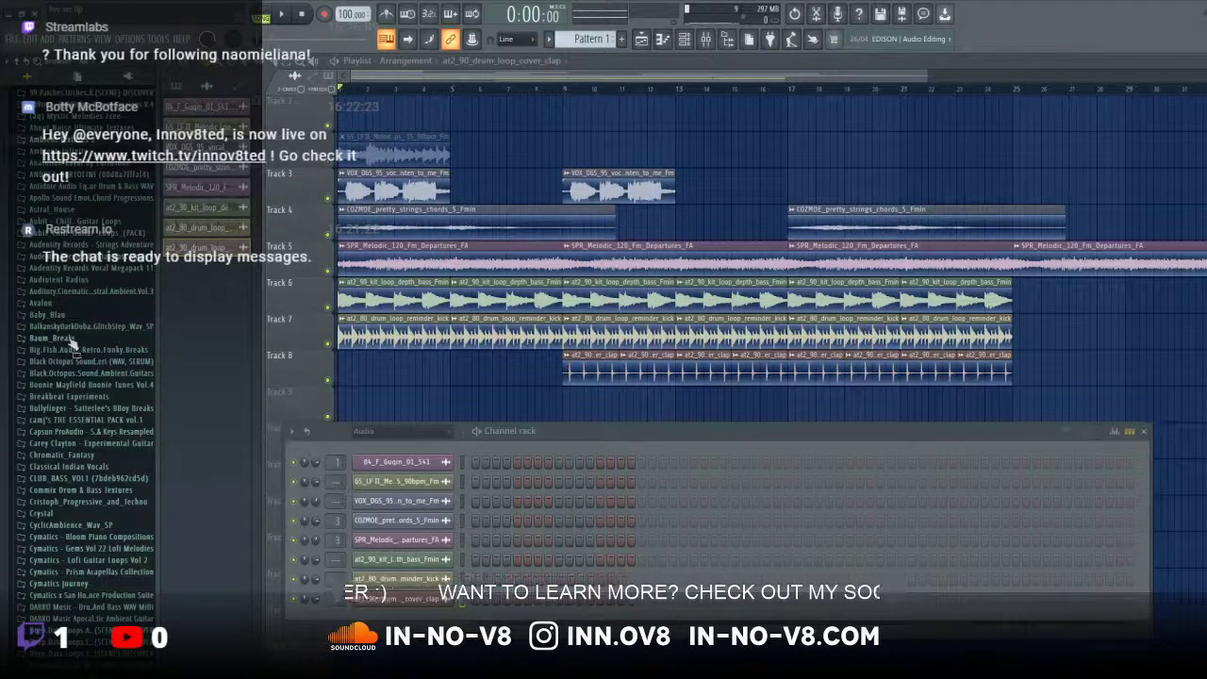
pyautogui.click(55, 338)
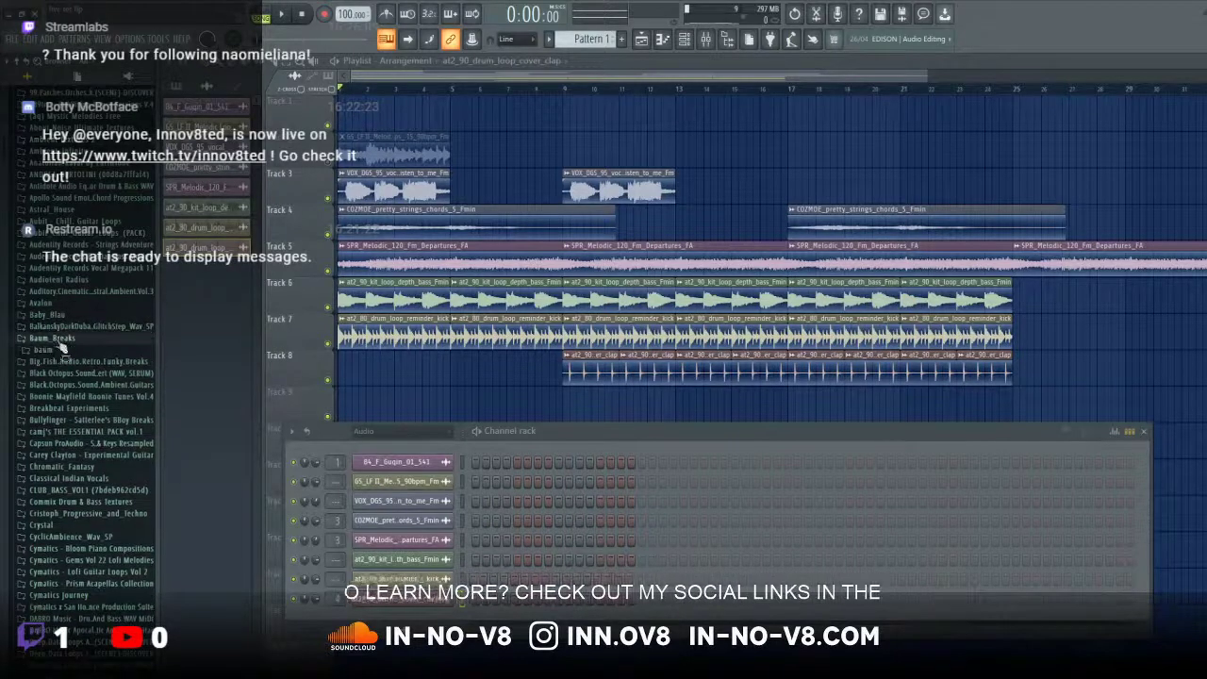
pyautogui.click(54, 350)
pyautogui.click(49, 363)
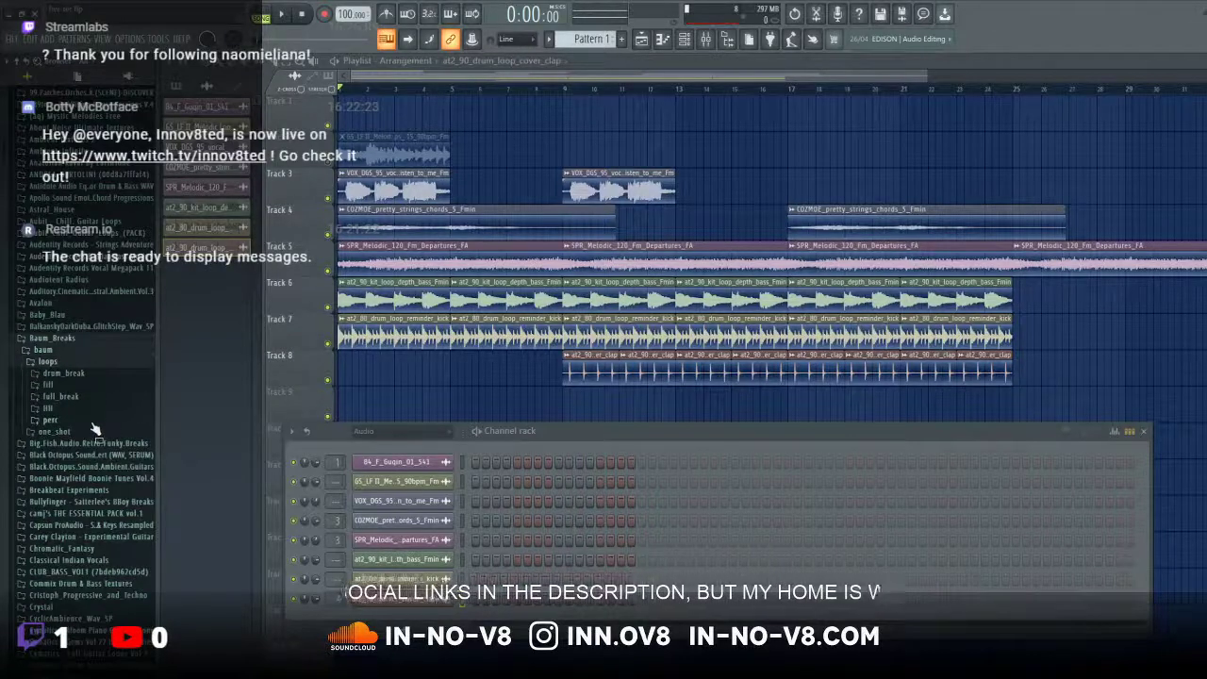
# Step: Open the Drum Loops folder of the Breakbeat Experiments sample pack
pyautogui.scroll(-3, 94, 430)
pyautogui.click(90, 304)
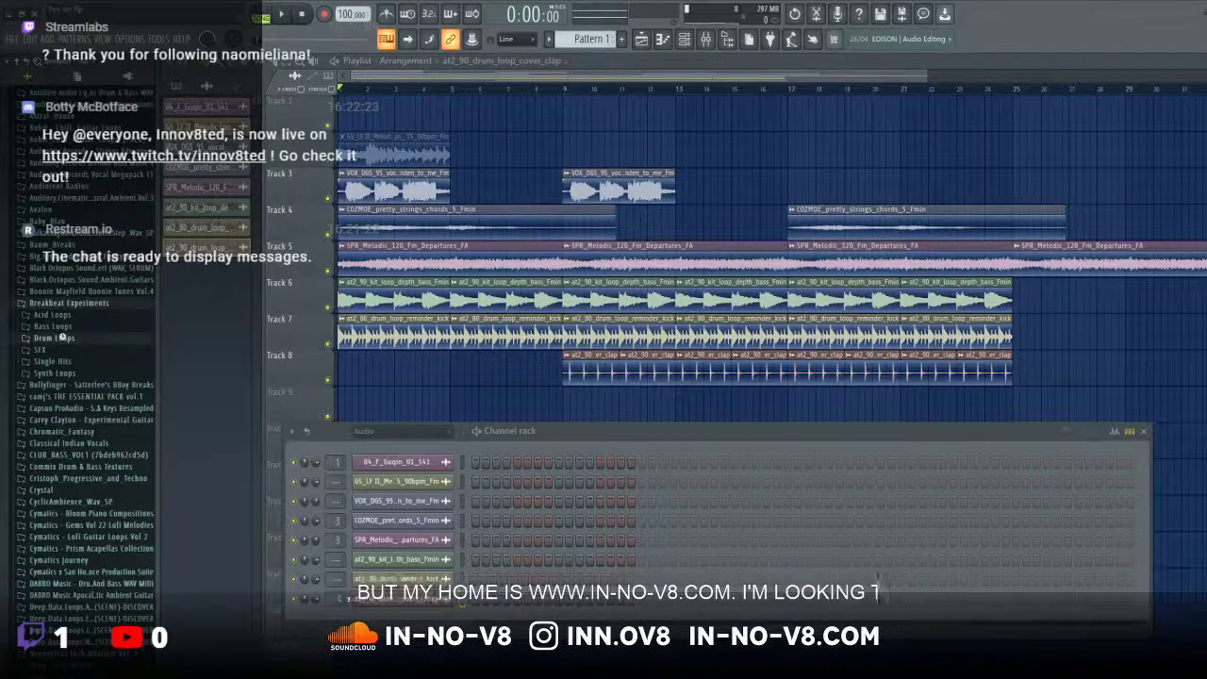
pyautogui.click(62, 336)
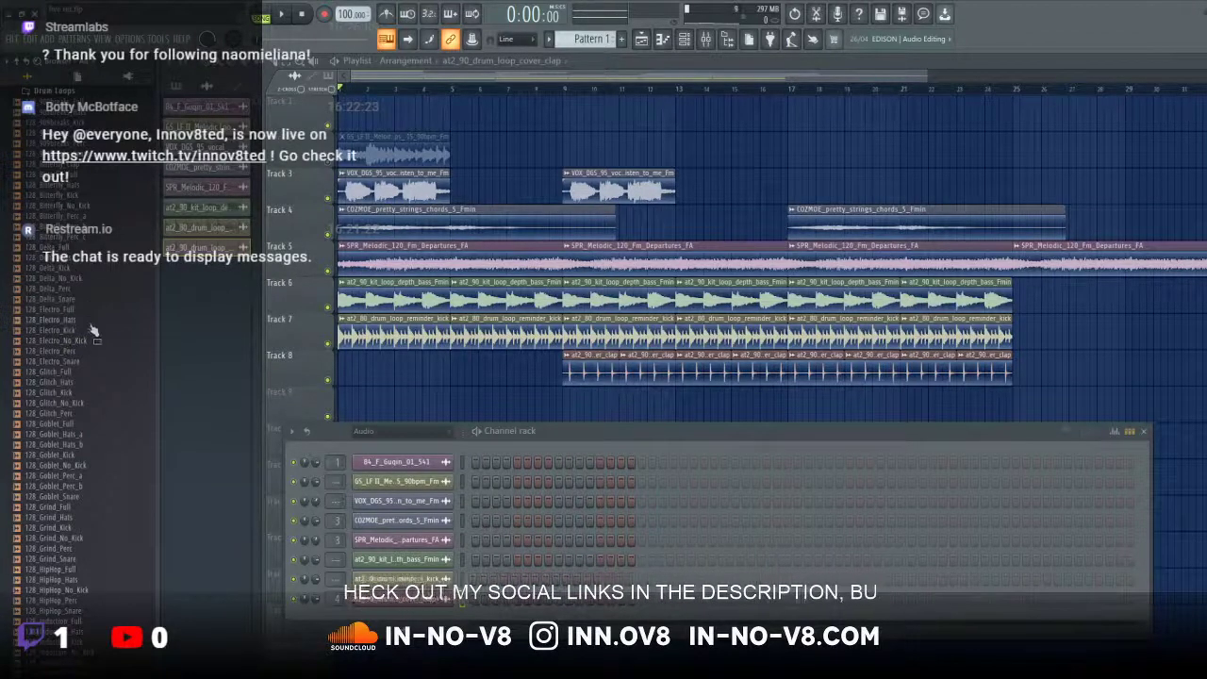
# Step: Audition loops in the Drum Loops folder of the Breakbeat Experiments pack and collapse the folder
pyautogui.scroll(4, 75, 293)
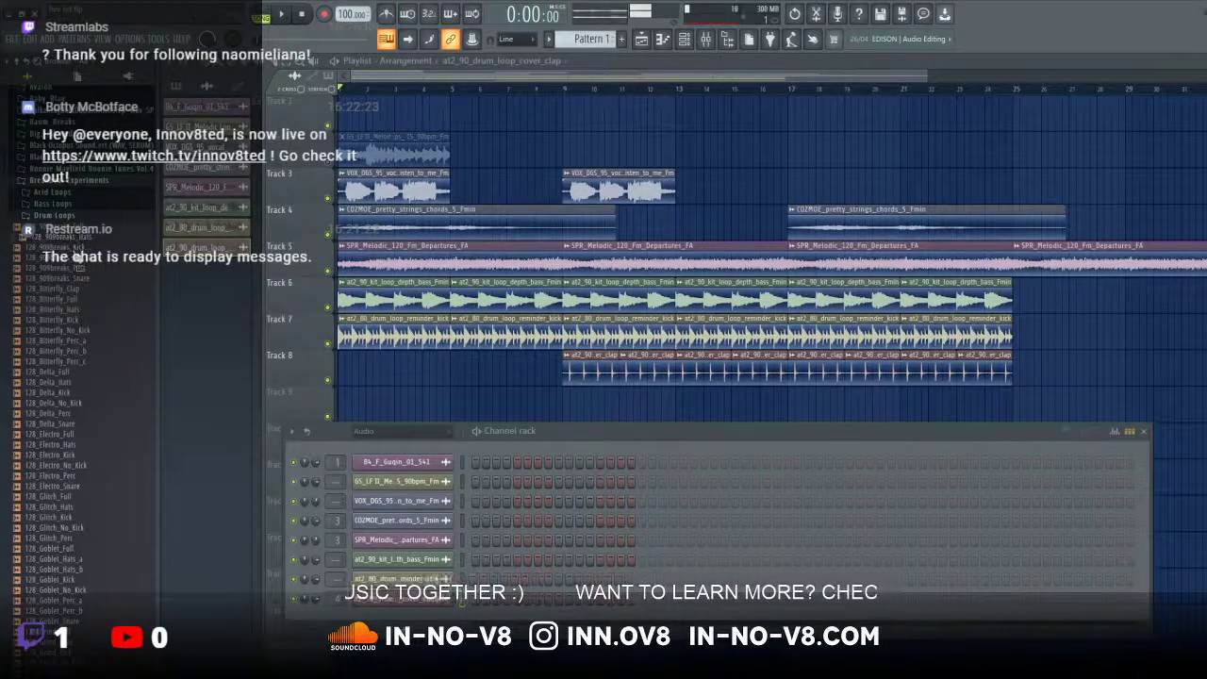
pyautogui.click(57, 330)
pyautogui.scroll(-6, 61, 443)
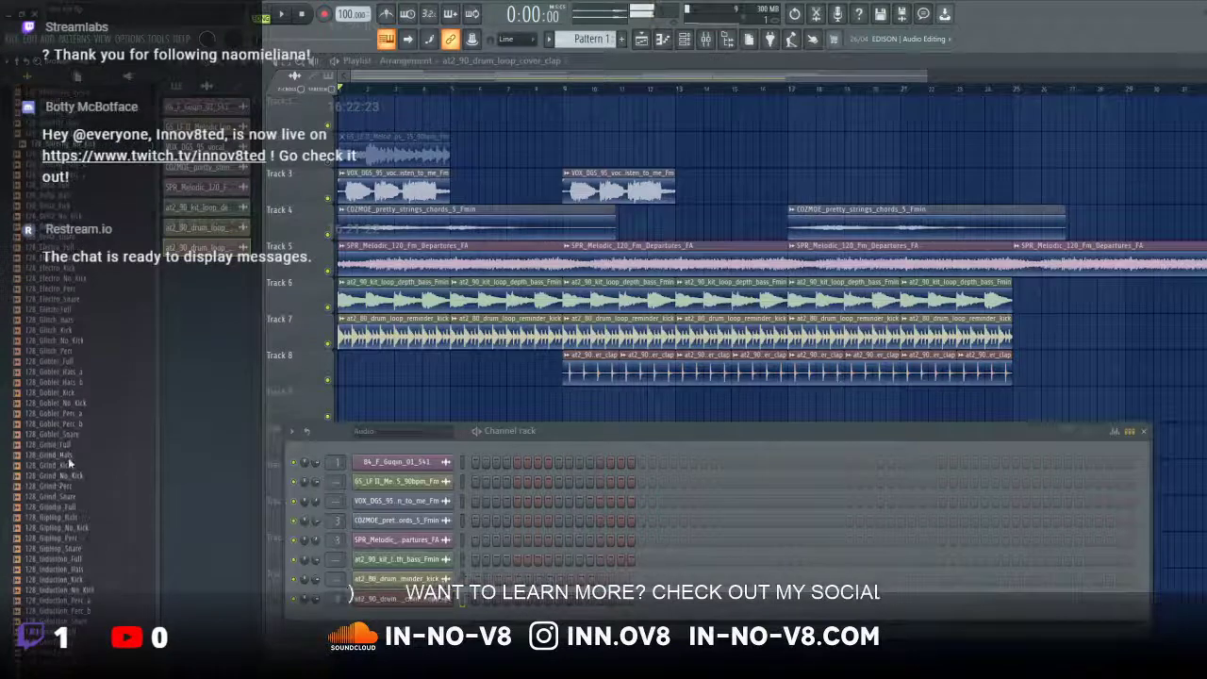
pyautogui.scroll(-12, 62, 490)
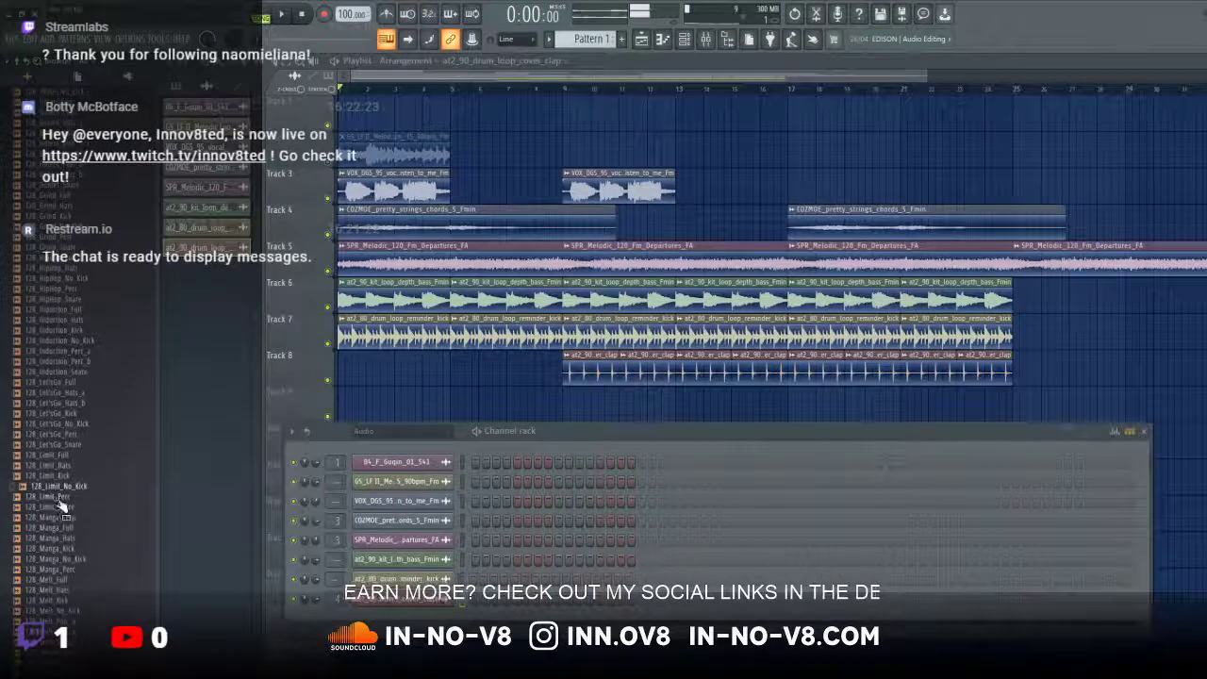
pyautogui.scroll(-12, 61, 515)
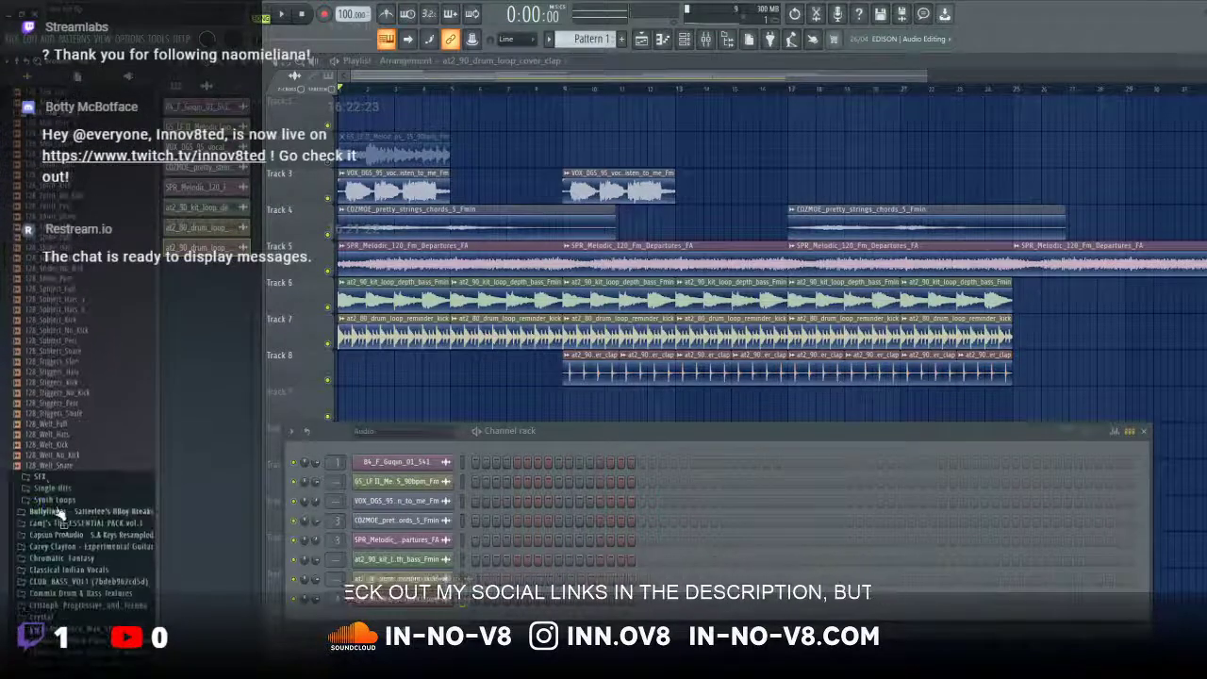
pyautogui.scroll(20, 49, 483)
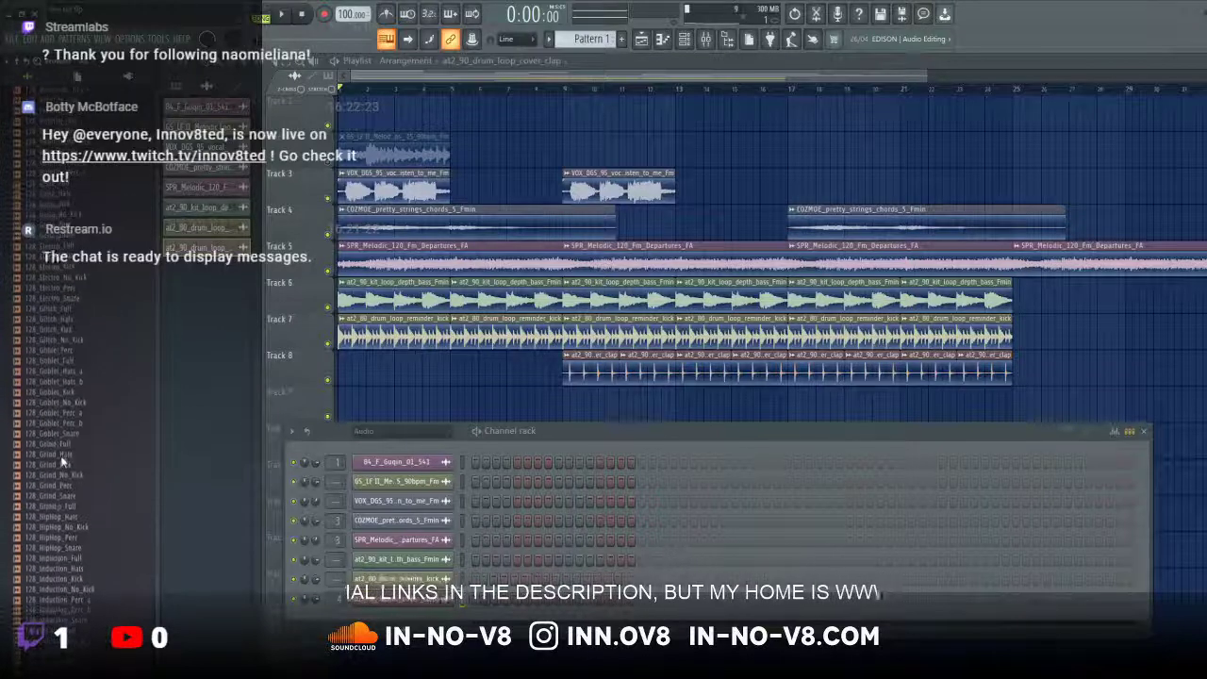
pyautogui.click(57, 280)
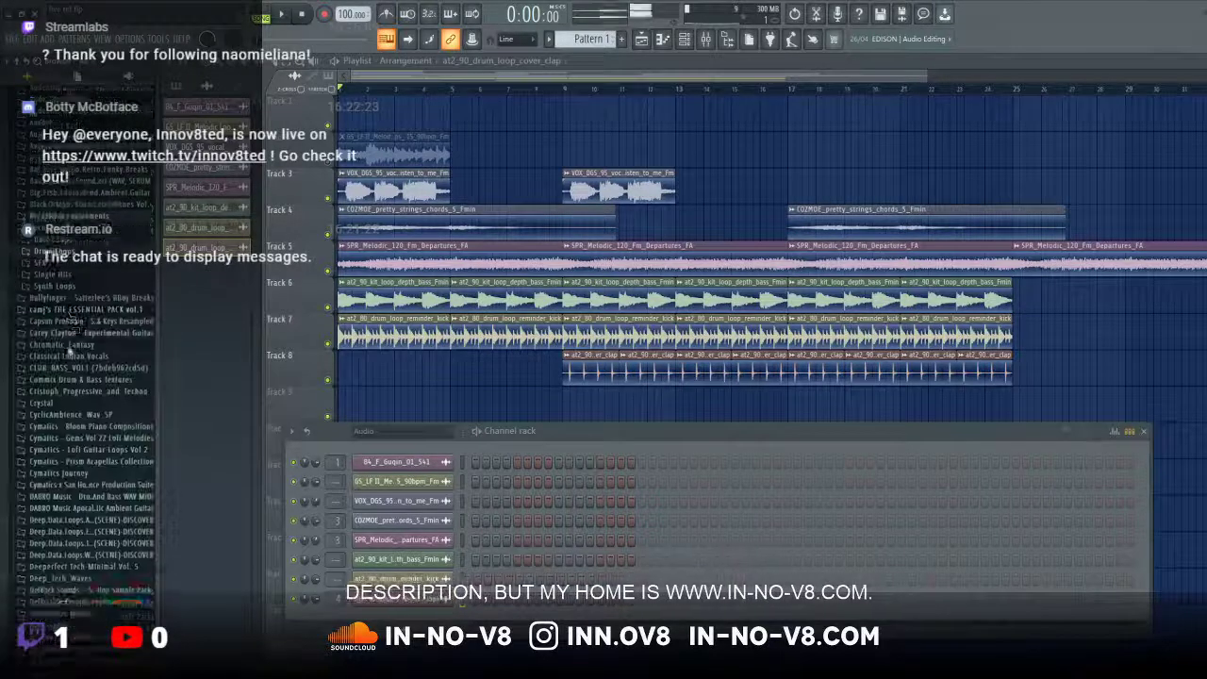
# Step: Open the Drums Percussion folder within Loops of the CyclicAmbience_Wav_SP sample pack
pyautogui.click(53, 256)
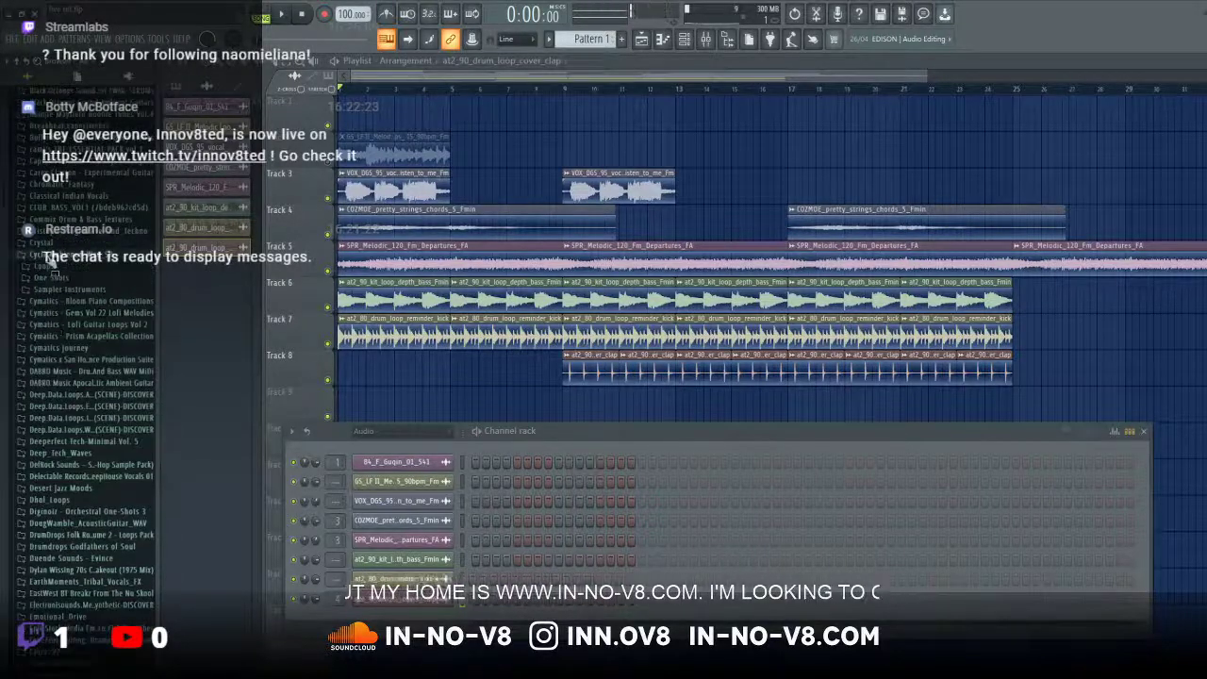
pyautogui.click(48, 267)
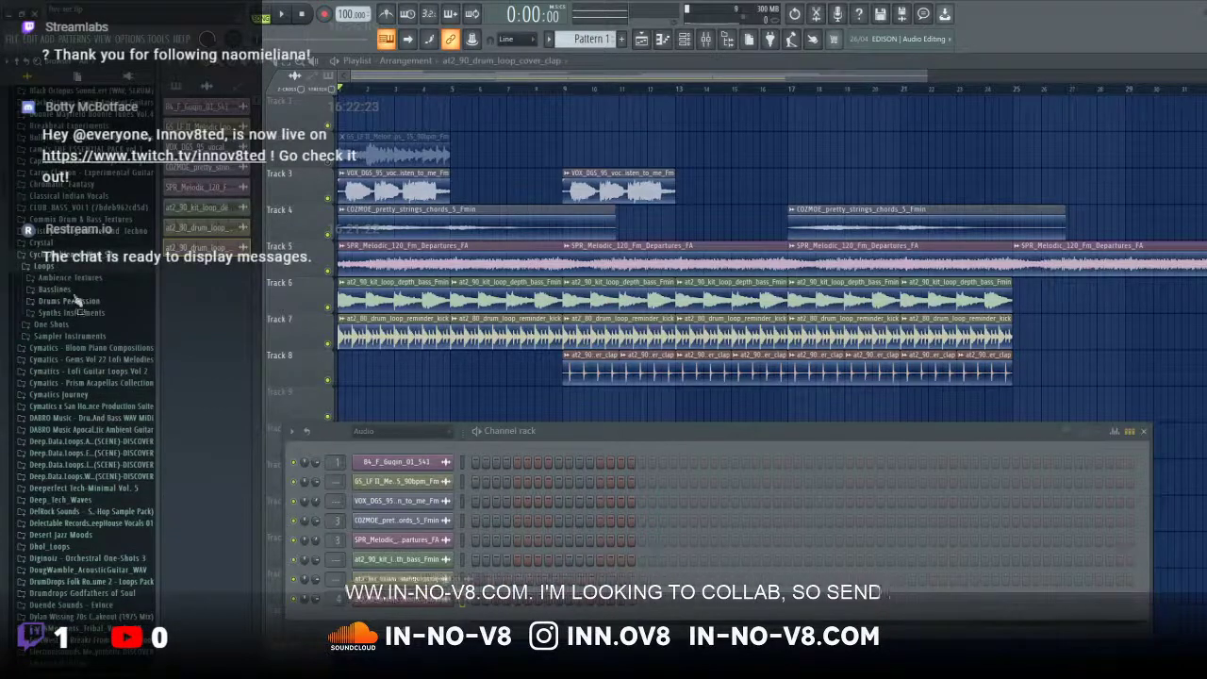
pyautogui.click(75, 301)
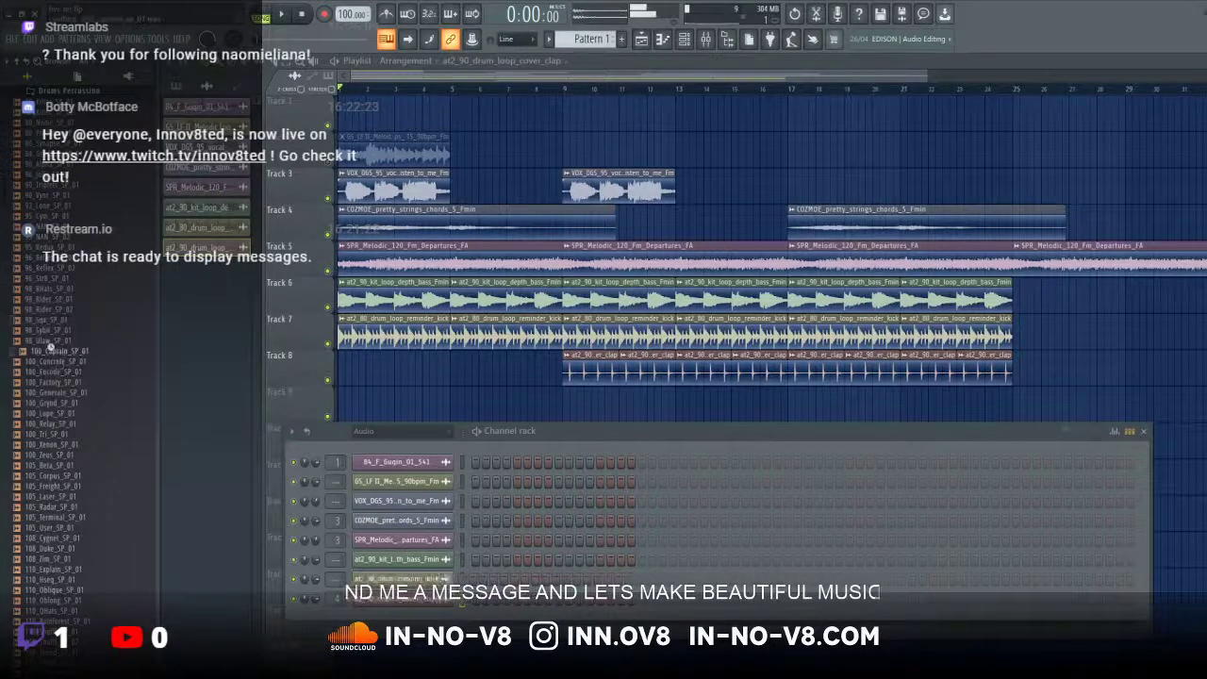
# Step: Audition the Drums Percussion loops from 100 to 116 BPM, including 100_Relay_SP_01, 105_Corpus_SP_01, 115_Ally_SP_02 and 116_Signature_SP_01
pyautogui.scroll(-2, 51, 377)
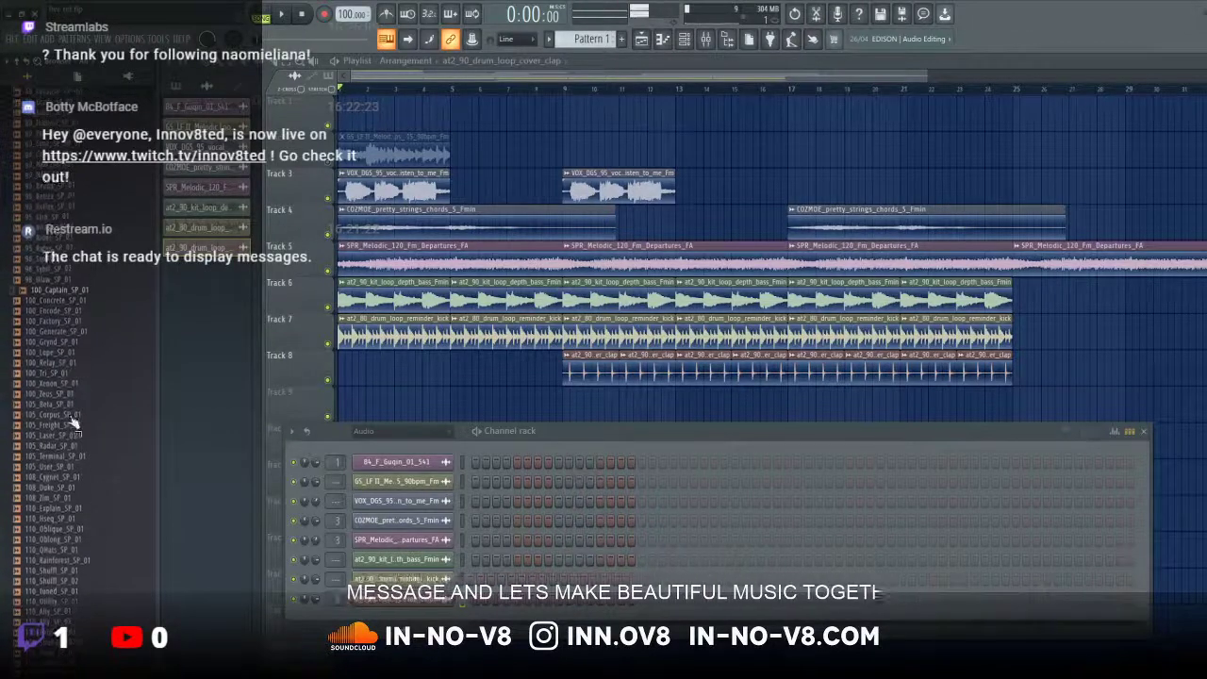
pyautogui.click(60, 362)
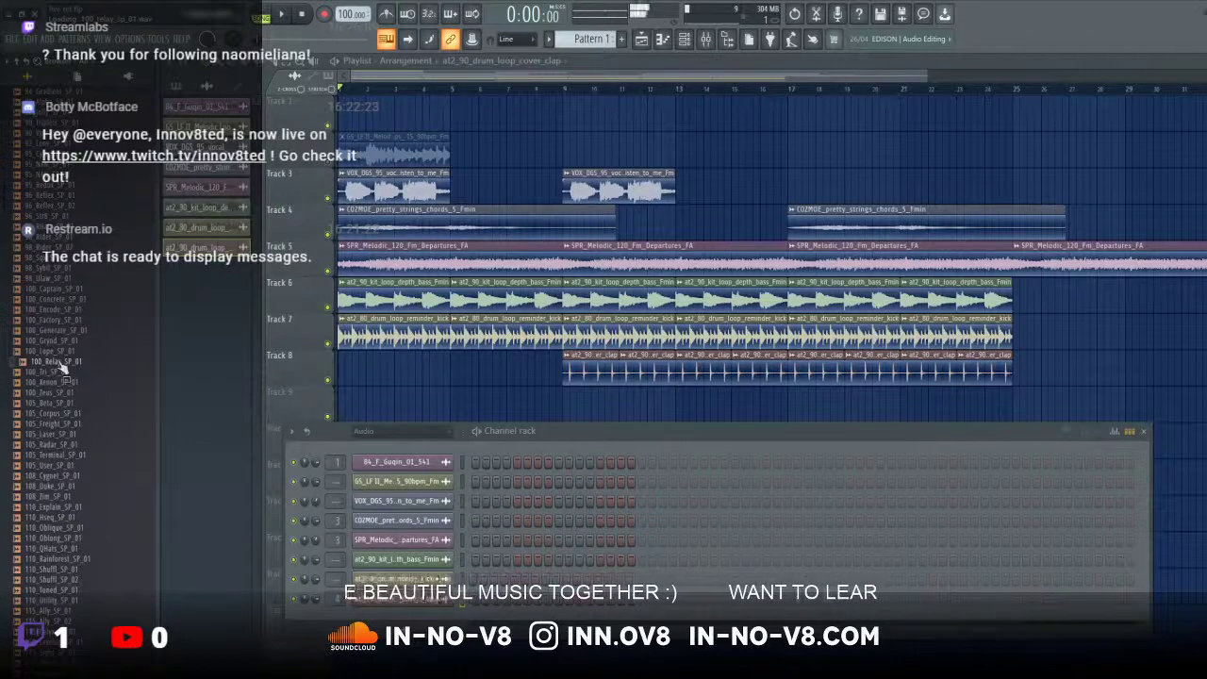
pyautogui.click(55, 414)
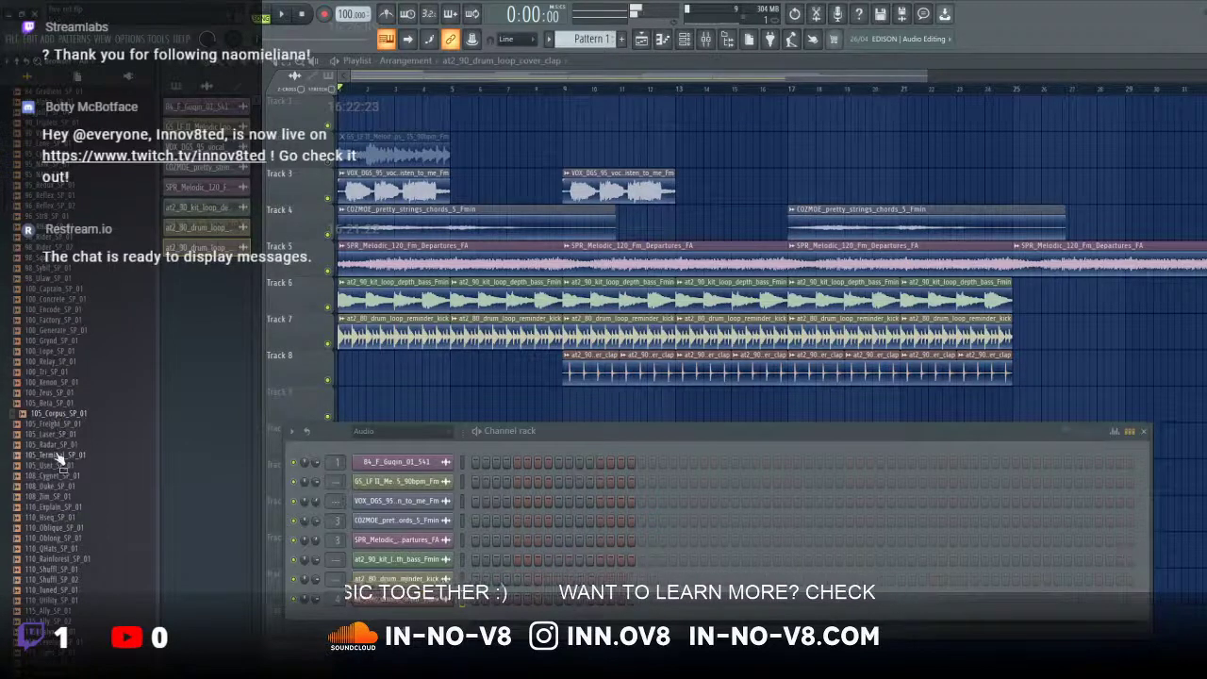
pyautogui.click(59, 455)
pyautogui.scroll(-4, 61, 439)
pyautogui.click(63, 425)
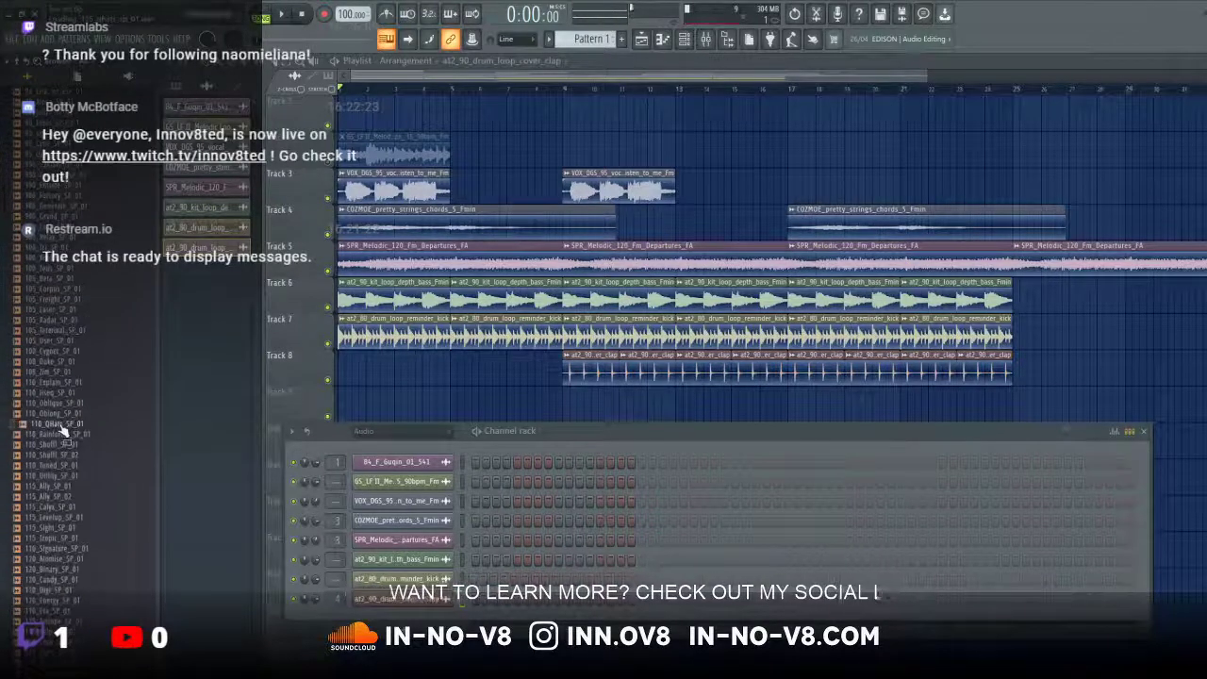
pyautogui.scroll(-2, 66, 439)
pyautogui.click(64, 434)
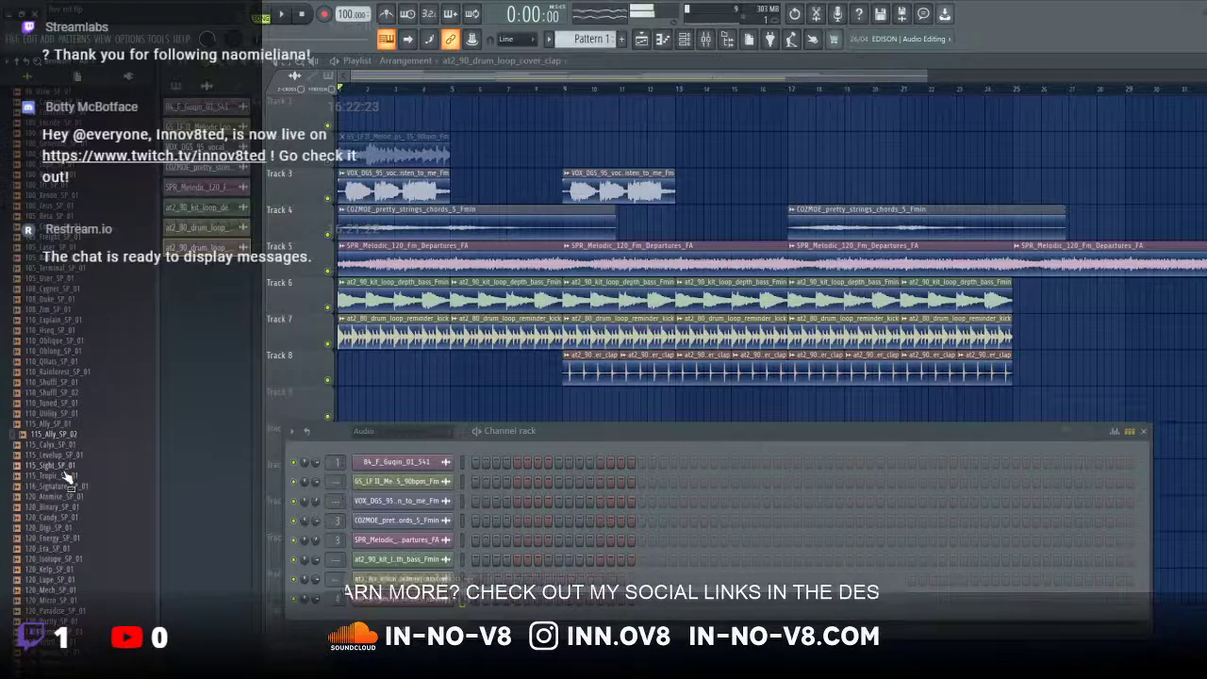
pyautogui.click(66, 486)
pyautogui.scroll(-6, 54, 391)
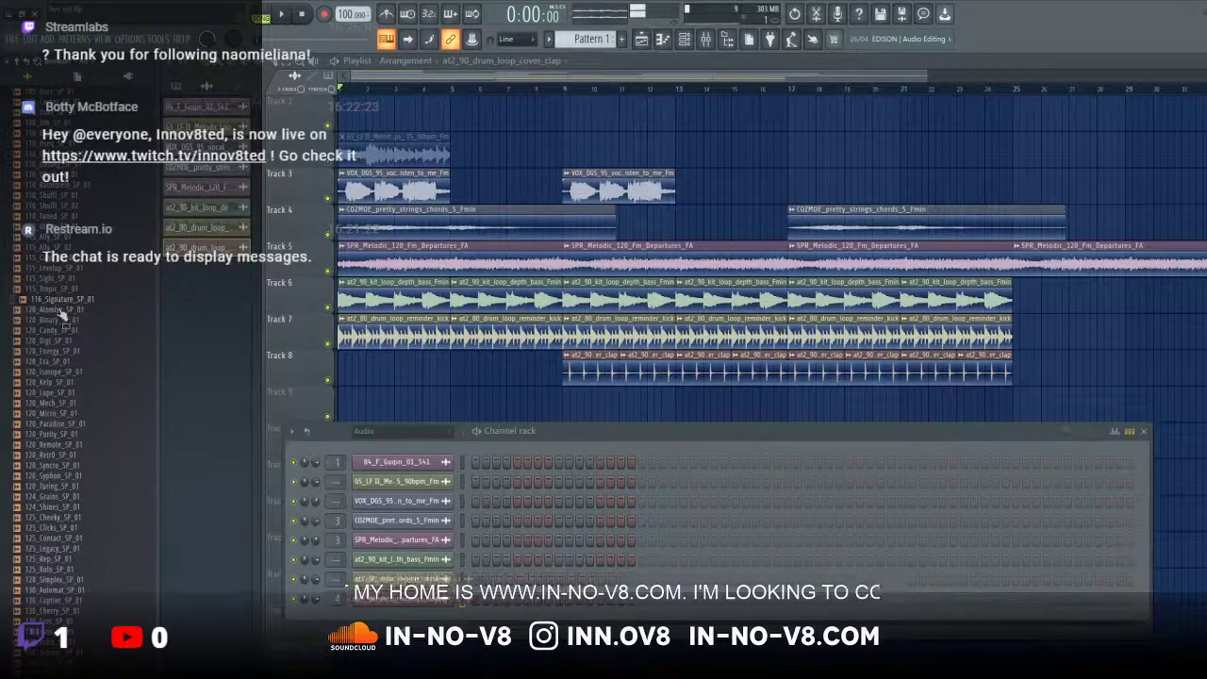
# Step: Place the 116_Signature_SP_01 loop on Track 9 at bar 13 and try to set its source tempo to 116 BPM
pyautogui.moveTo(64, 307); pyautogui.dragTo(677, 409)
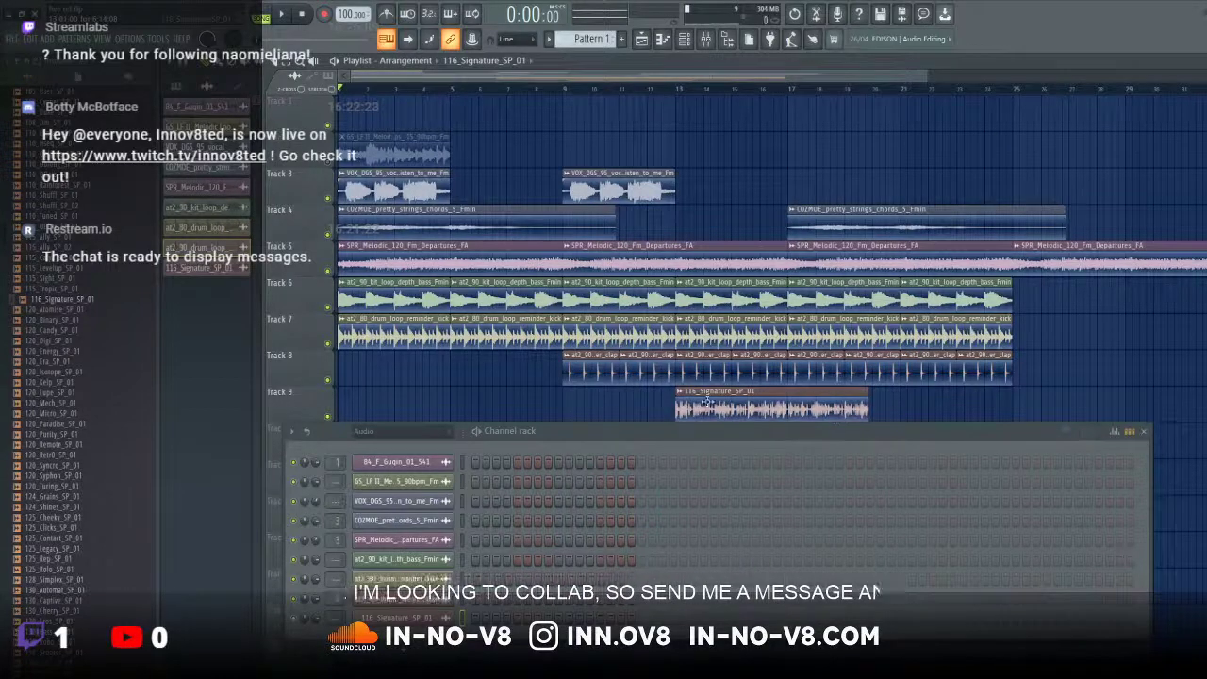
pyautogui.click(681, 392)
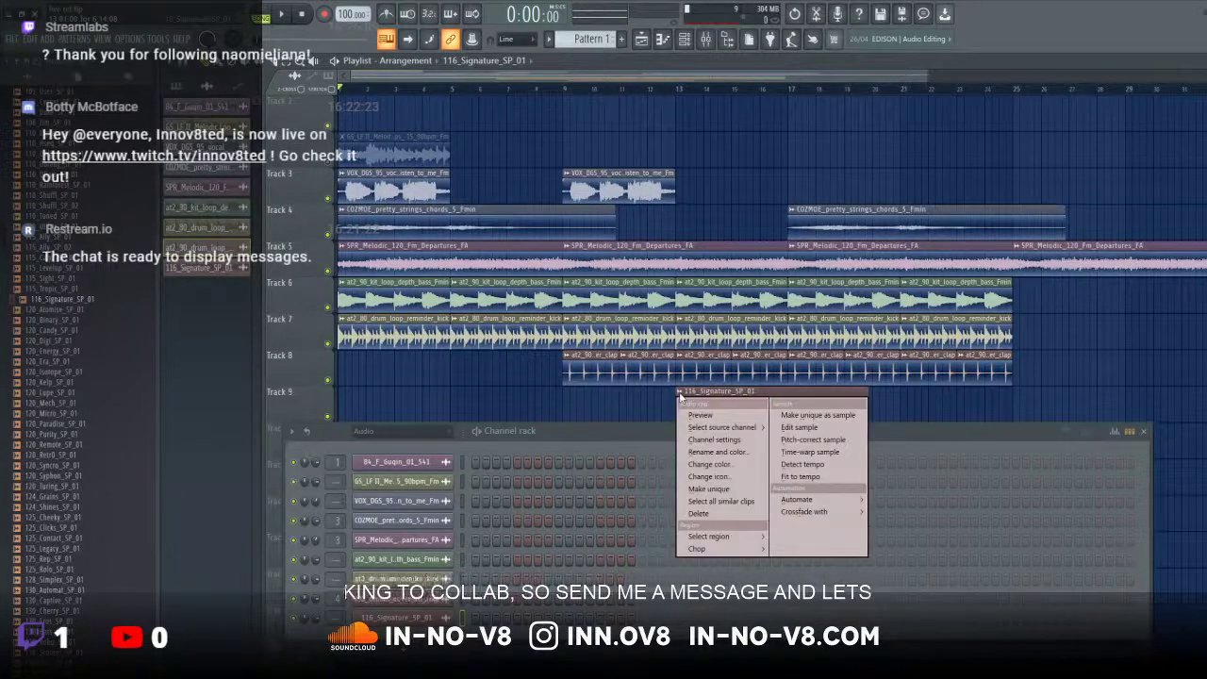
pyautogui.click(839, 460)
pyautogui.click(625, 479)
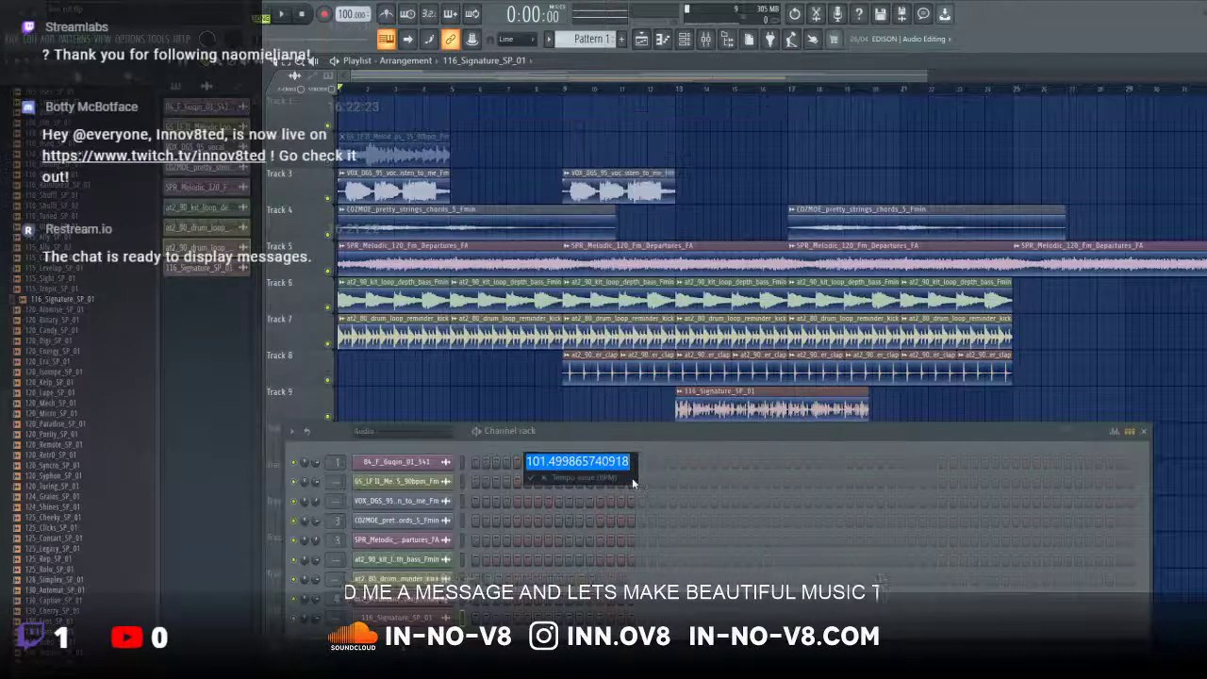
pyautogui.write('116')
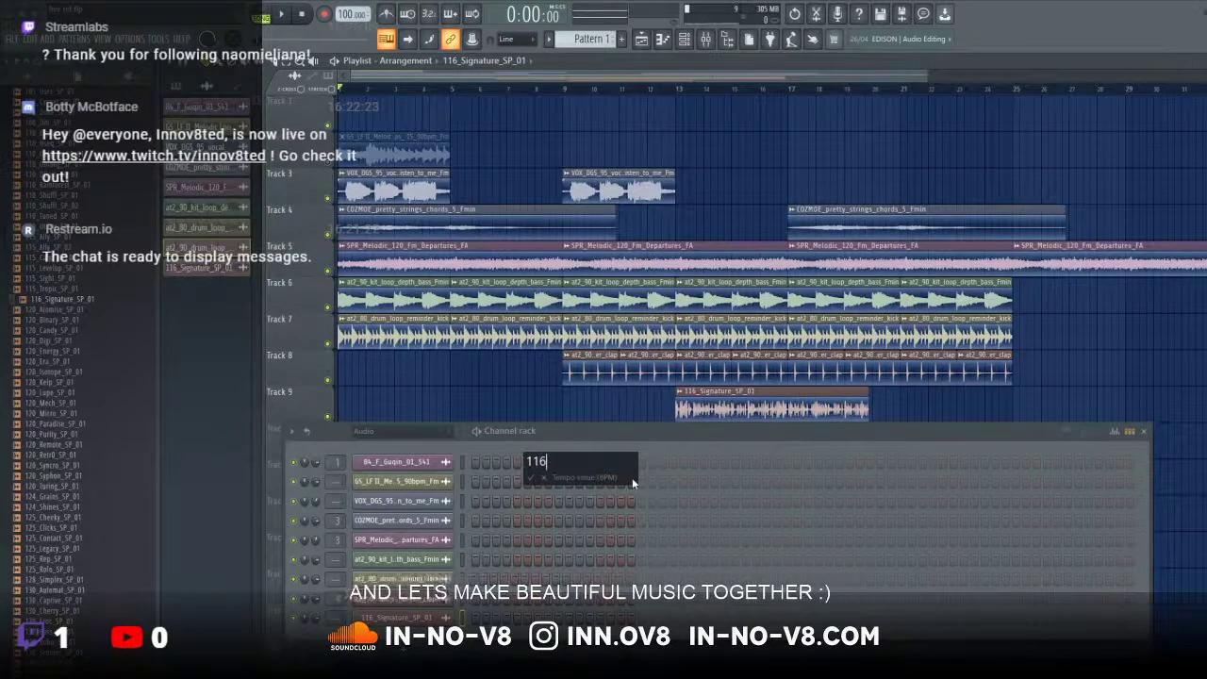
pyautogui.click(532, 479)
pyautogui.click(739, 397)
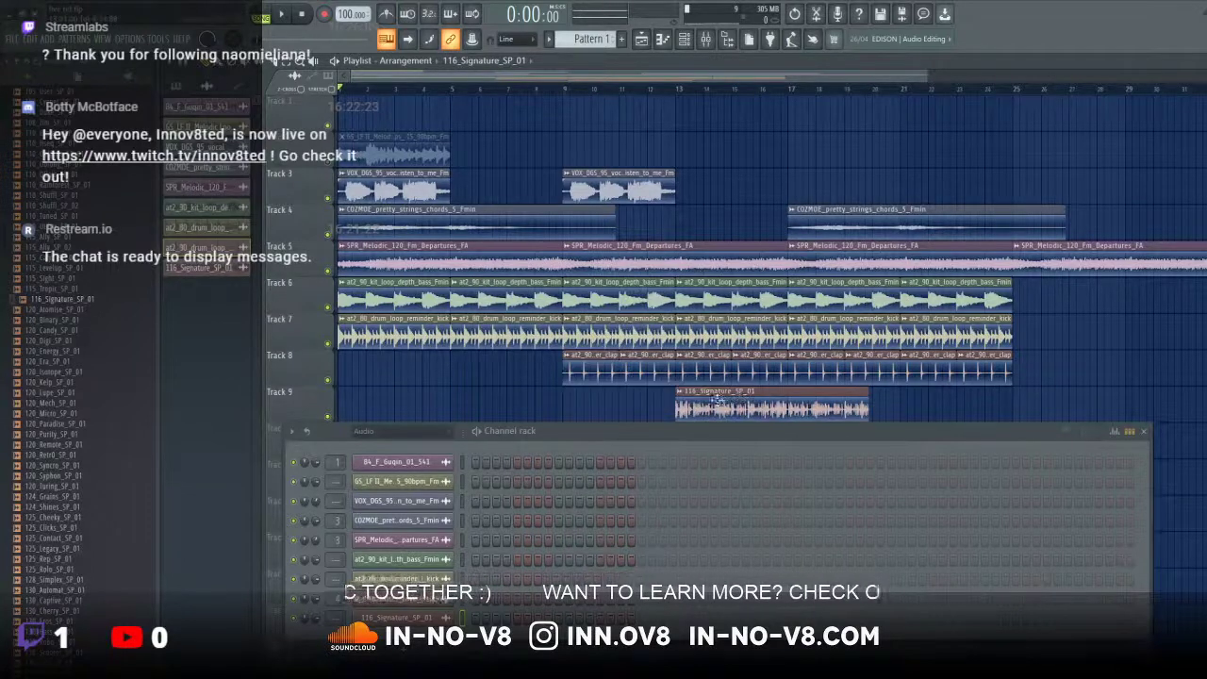
# Step: Fit the 116_Signature_SP_01 clip to the project tempo with a source tempo of 116 BPM and move it to bar 17
pyautogui.click(680, 392)
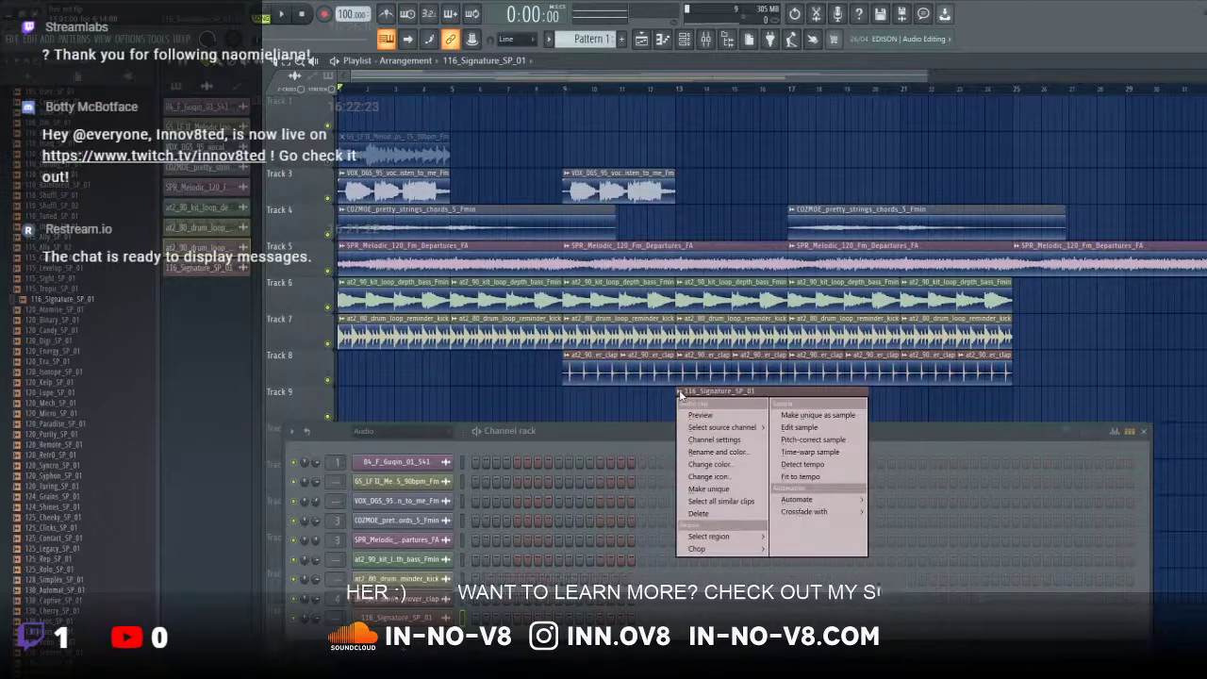
pyautogui.click(798, 477)
pyautogui.click(636, 480)
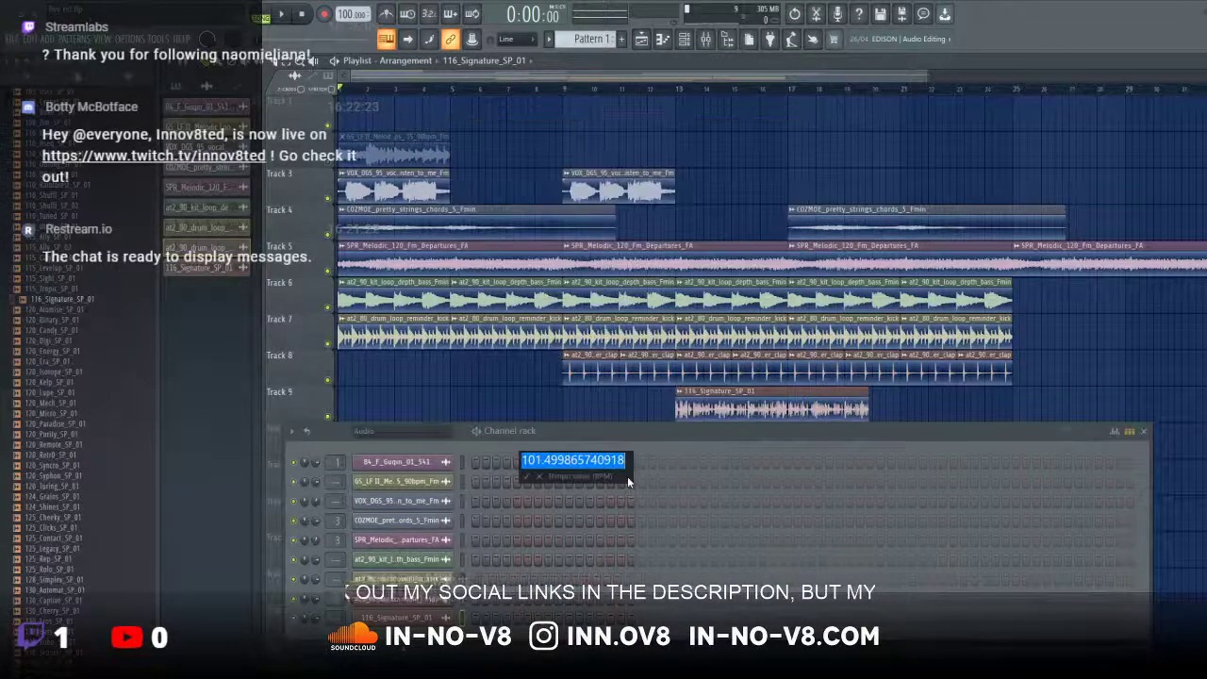
pyautogui.write('116')
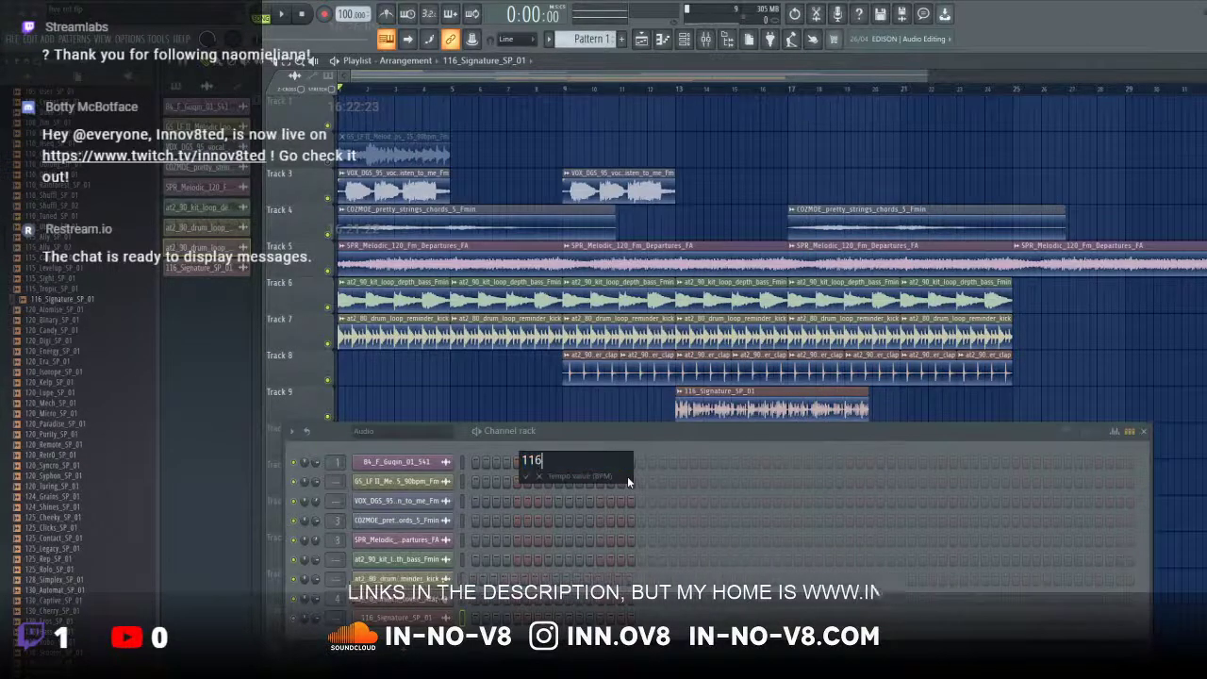
pyautogui.press('Return')
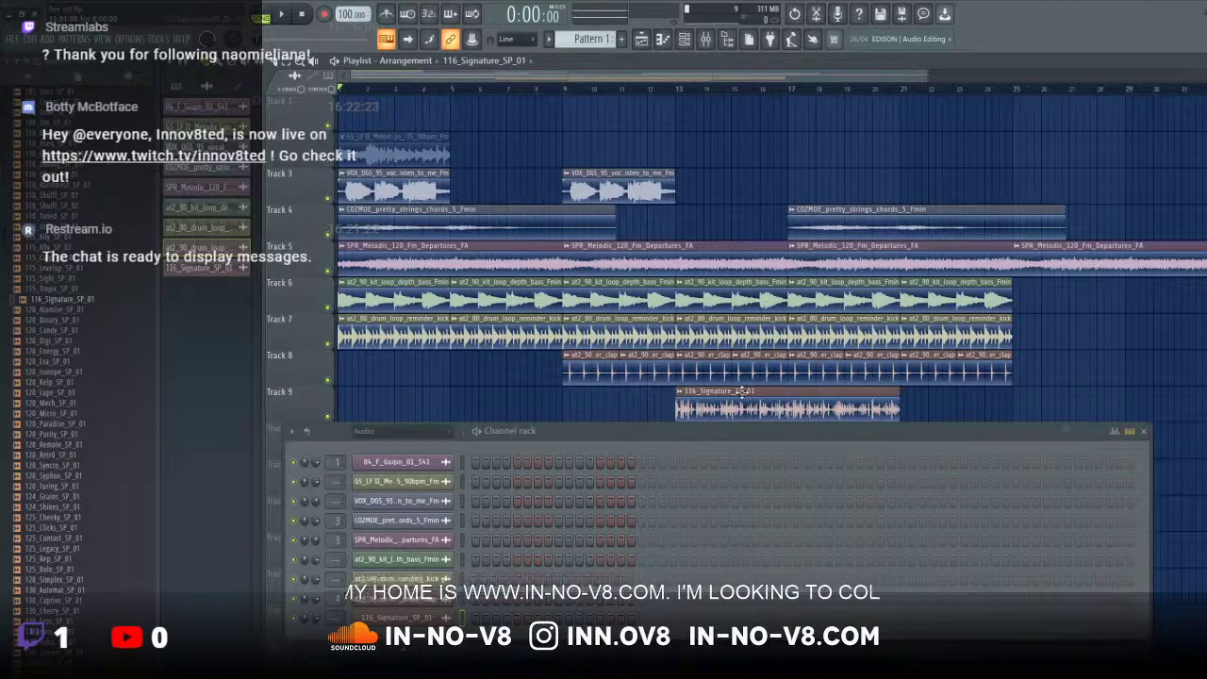
pyautogui.moveTo(744, 391); pyautogui.dragTo(854, 392)
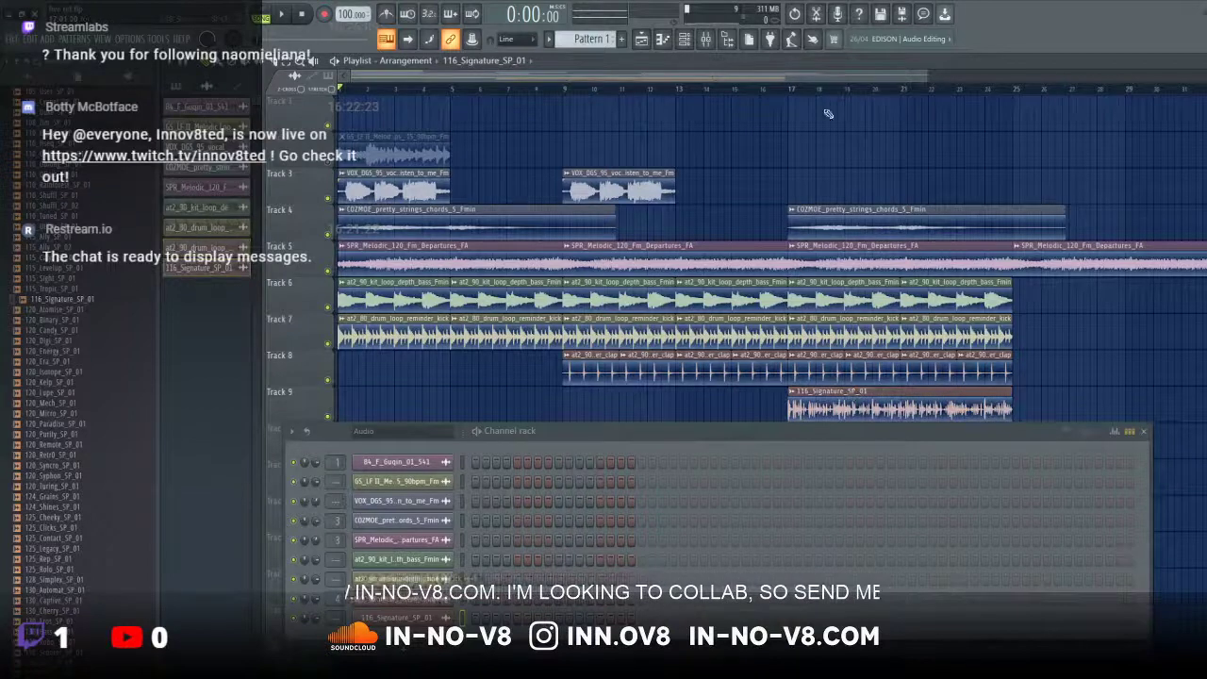
# Step: Play the arrangement from bar 17, hide the channel rack, and stop playback with the playhead at bar 9
pyautogui.click(791, 91)
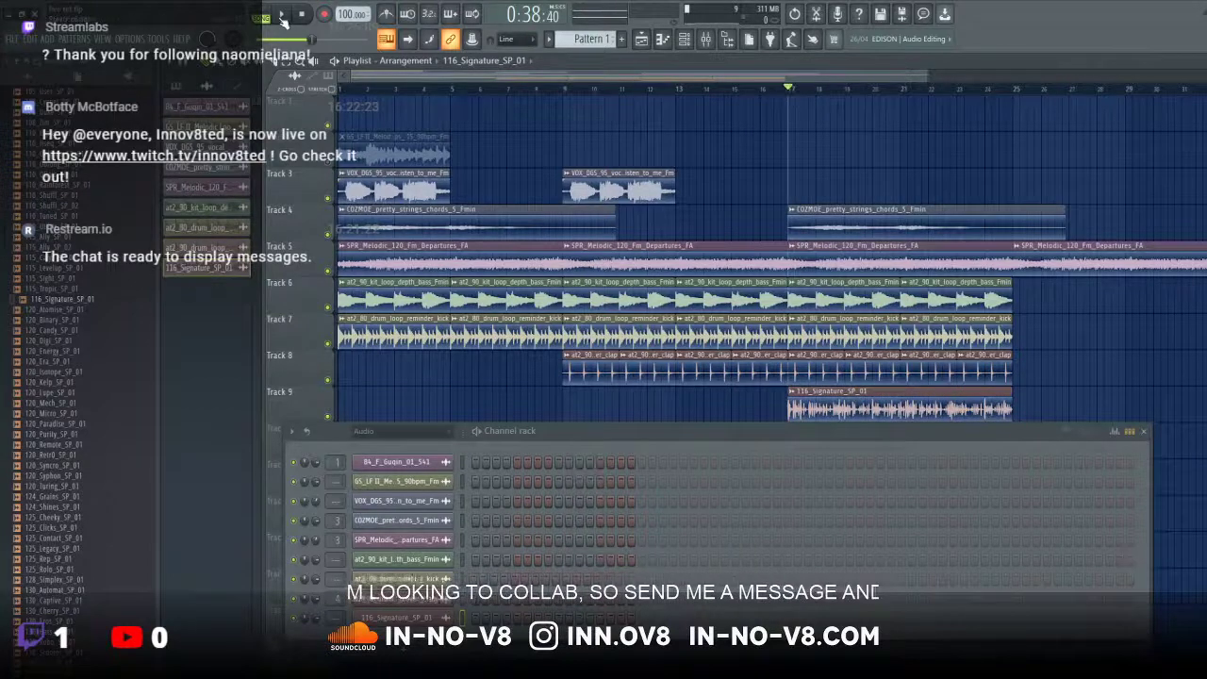
pyautogui.click(282, 16)
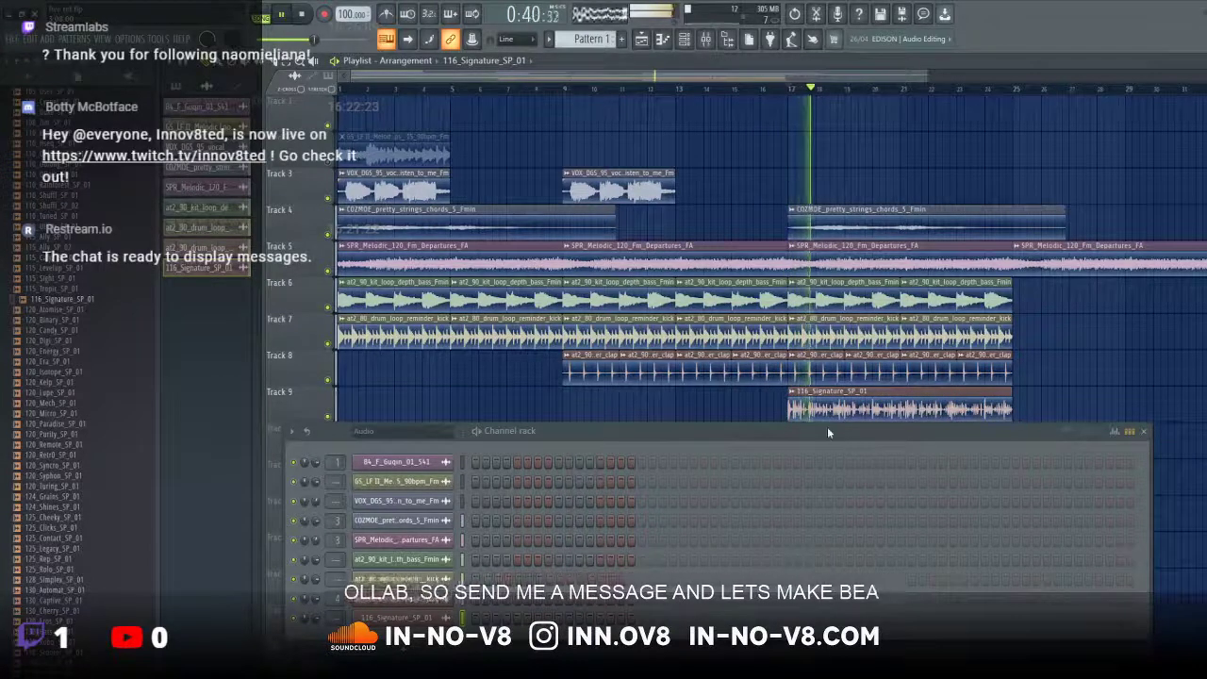
pyautogui.press('F6')
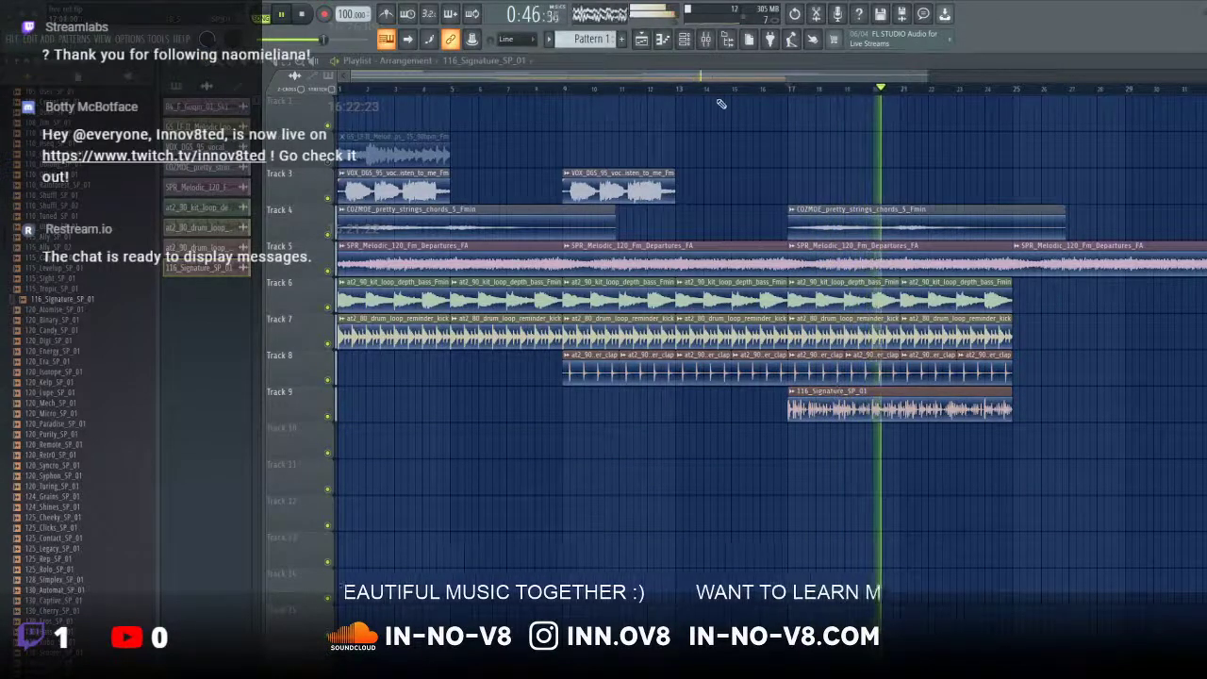
pyautogui.click(568, 91)
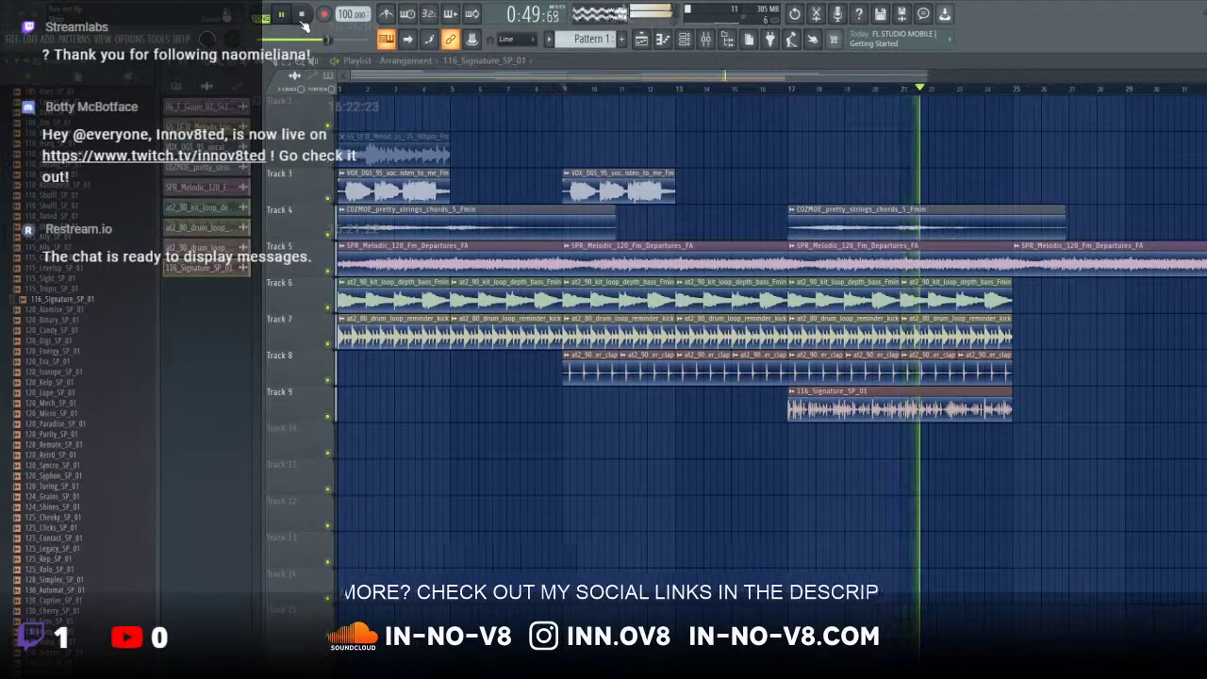
pyautogui.click(302, 16)
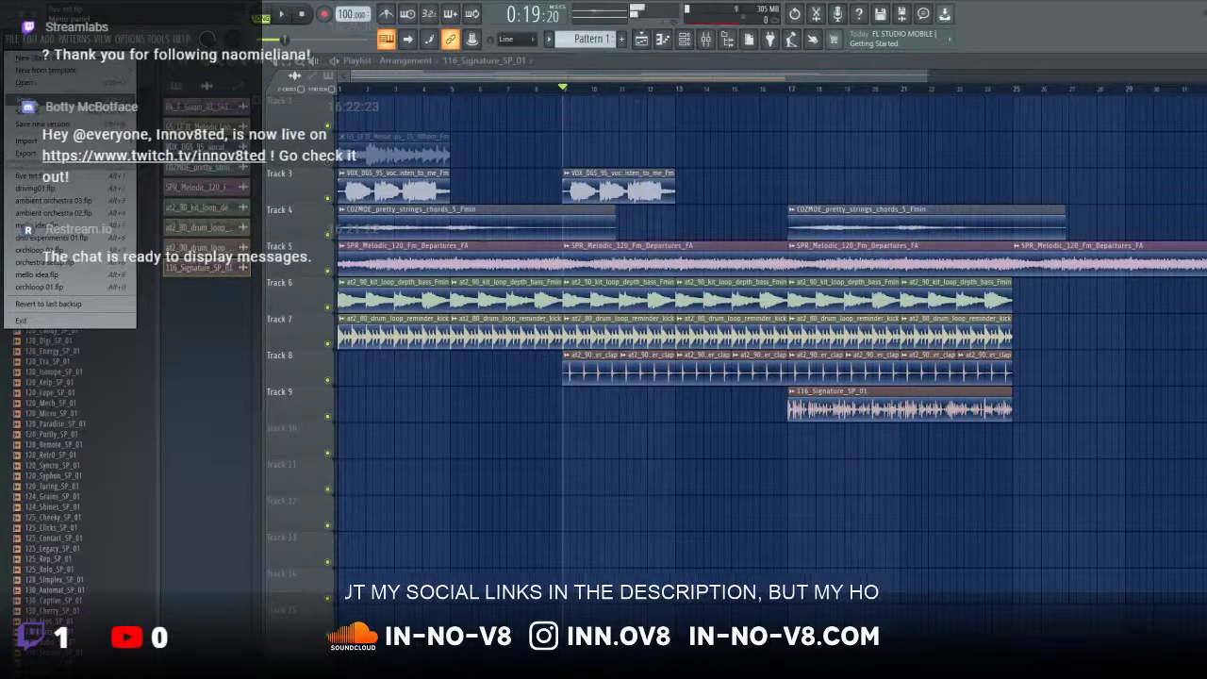
# Step: Browse the CyclicAmbience_Wav_SP Synths & Instruments one-shots and audition samples including Cm_Figurine_SP_01 and Fm_Aryl_SP_01
pyautogui.scroll(1, 83, 206)
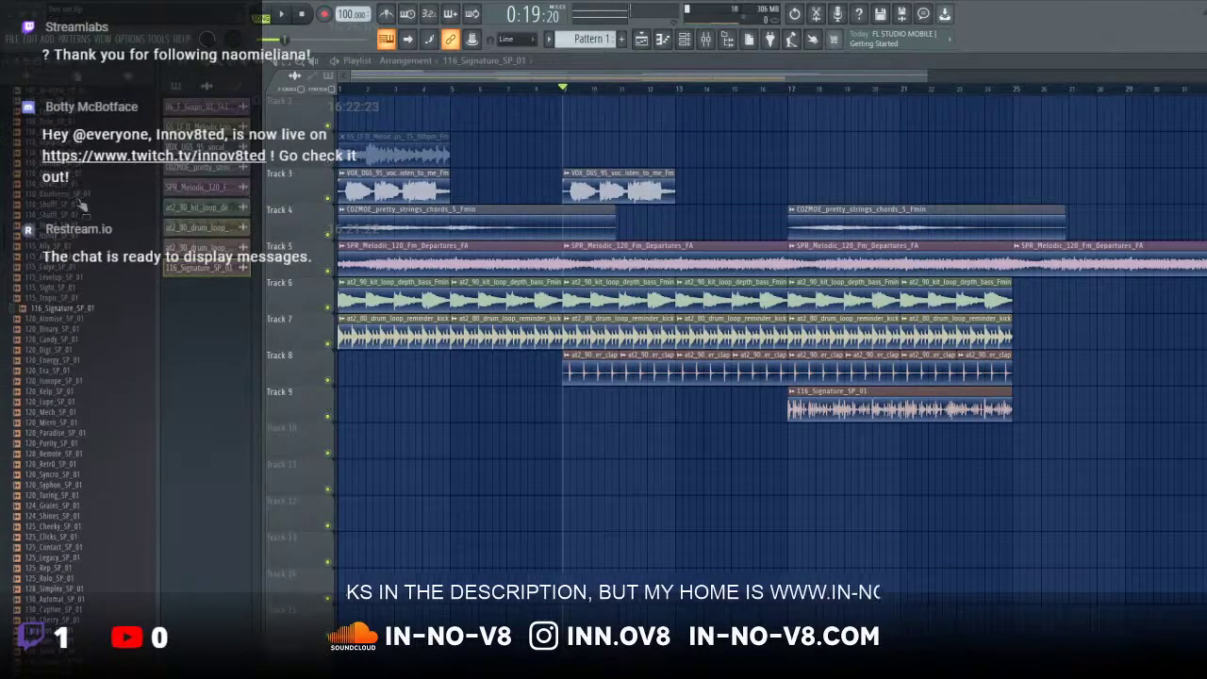
pyautogui.scroll(-6, 98, 357)
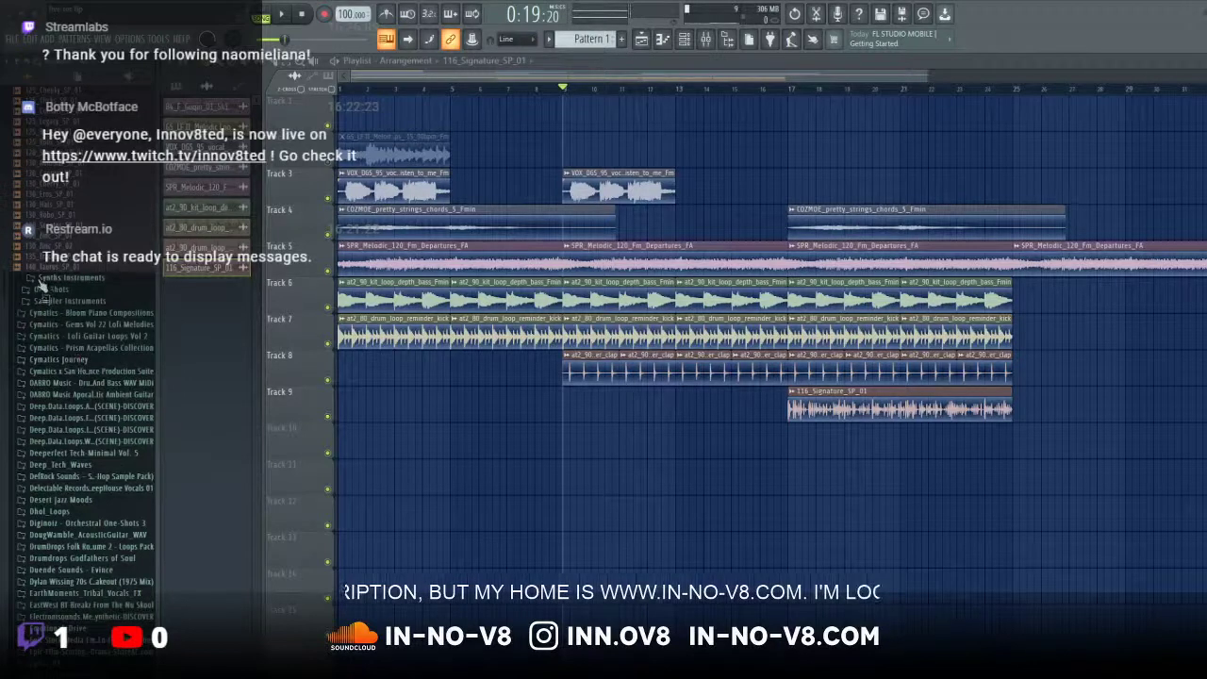
pyautogui.click(52, 289)
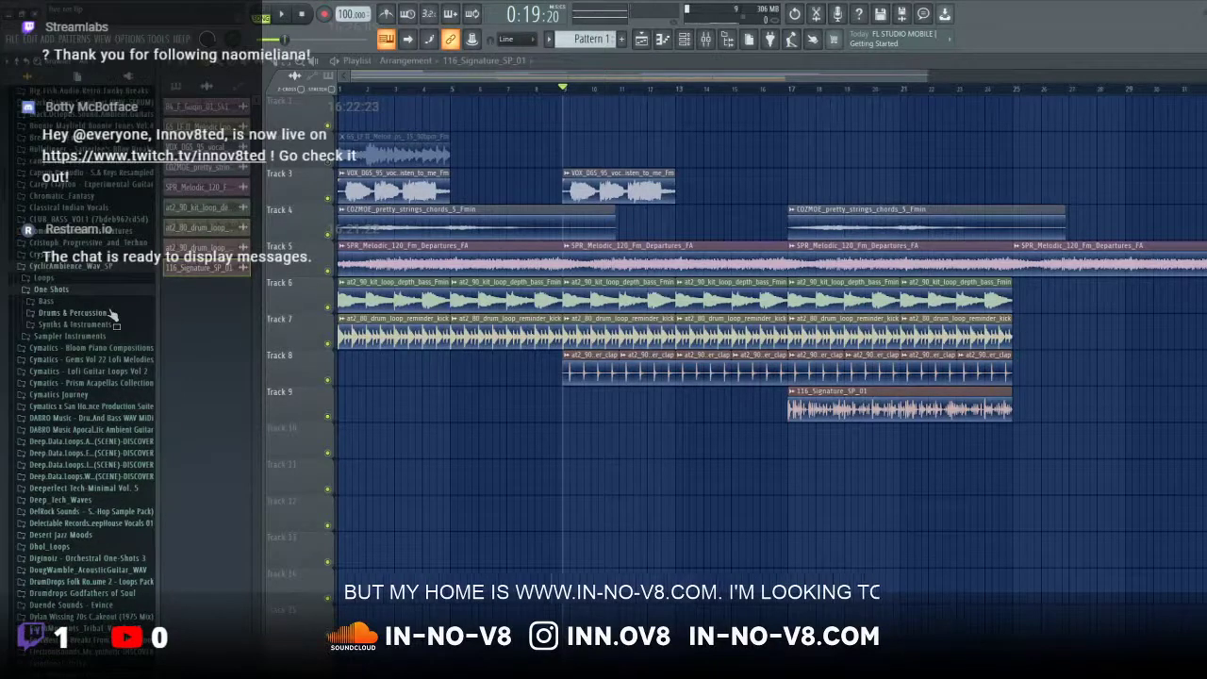
pyautogui.click(54, 325)
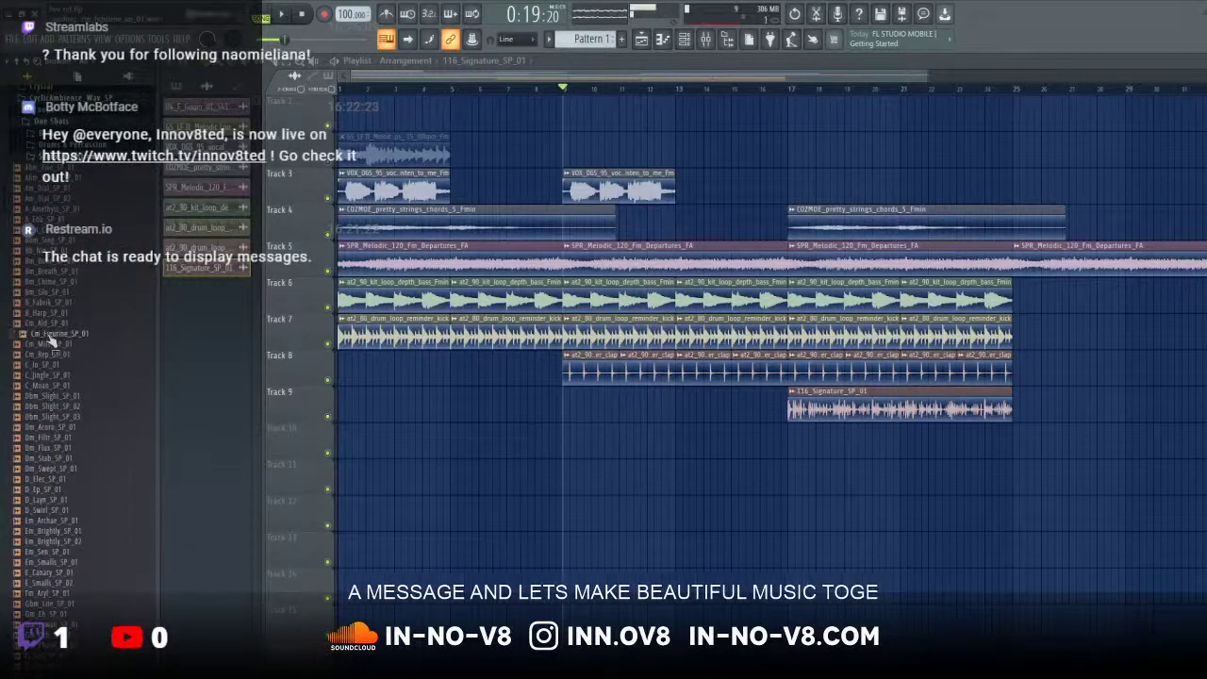
pyautogui.scroll(-3, 56, 332)
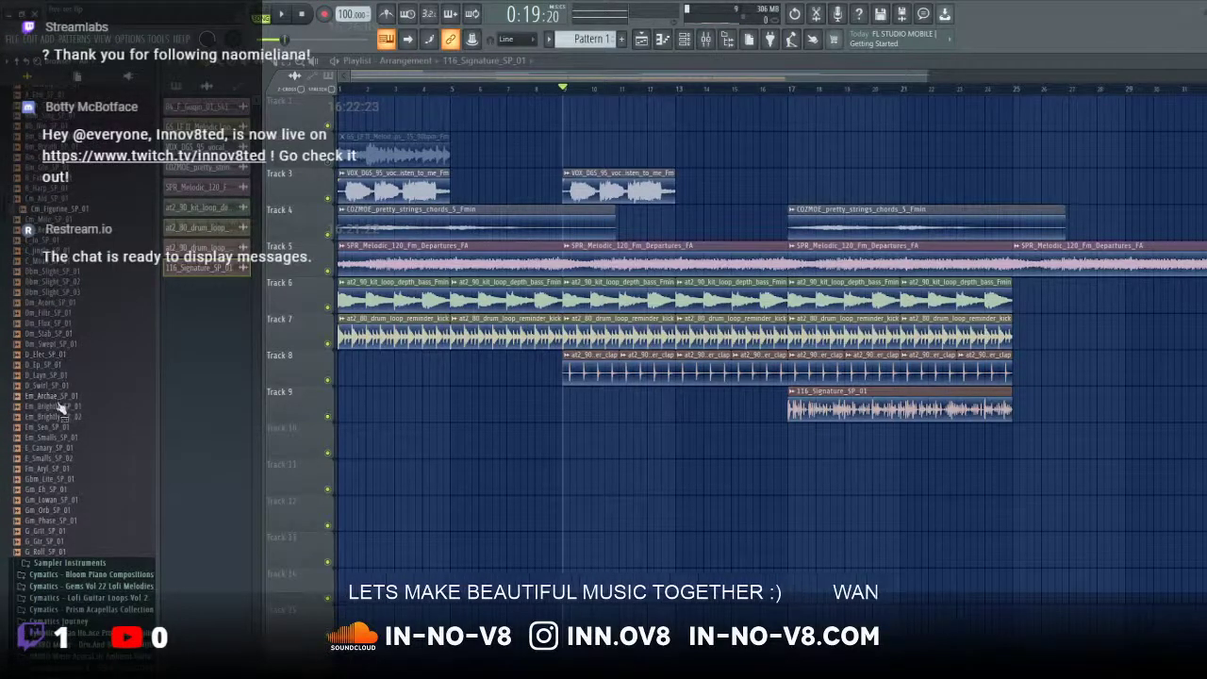
pyautogui.click(53, 469)
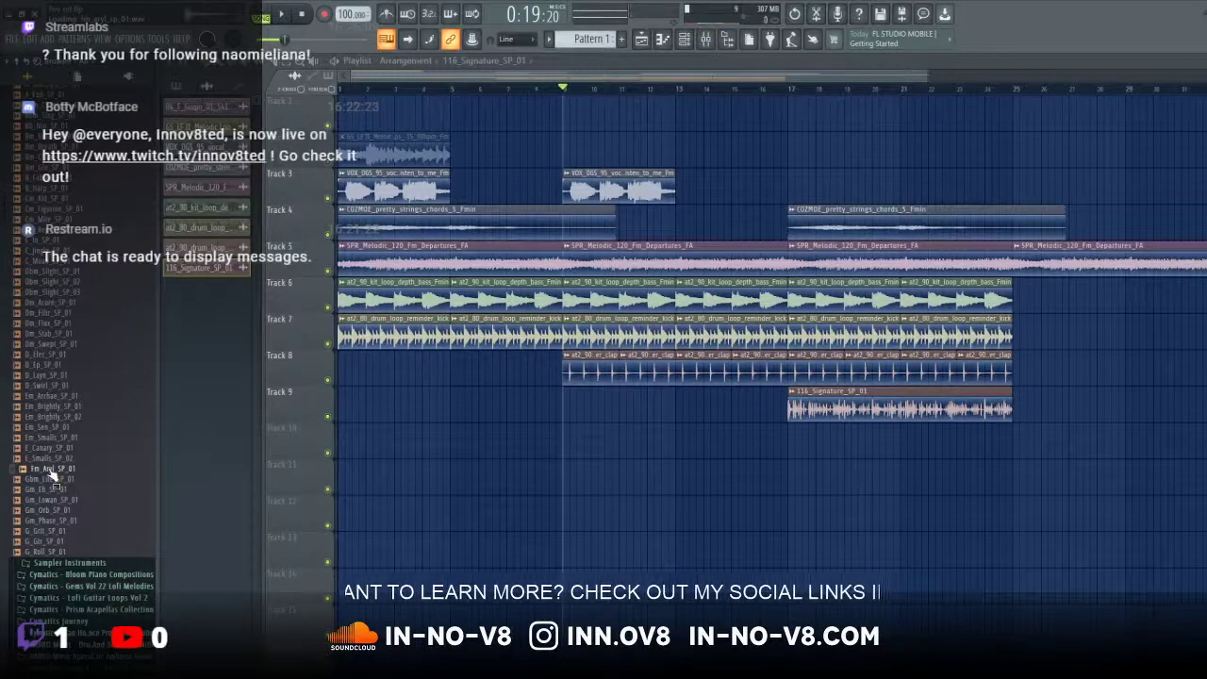
# Step: Place the Fm_Aryl_SP_01 one-shot on Track 10 at bar 17 and play the arrangement from bar 16
pyautogui.moveTo(57, 481); pyautogui.dragTo(791, 435)
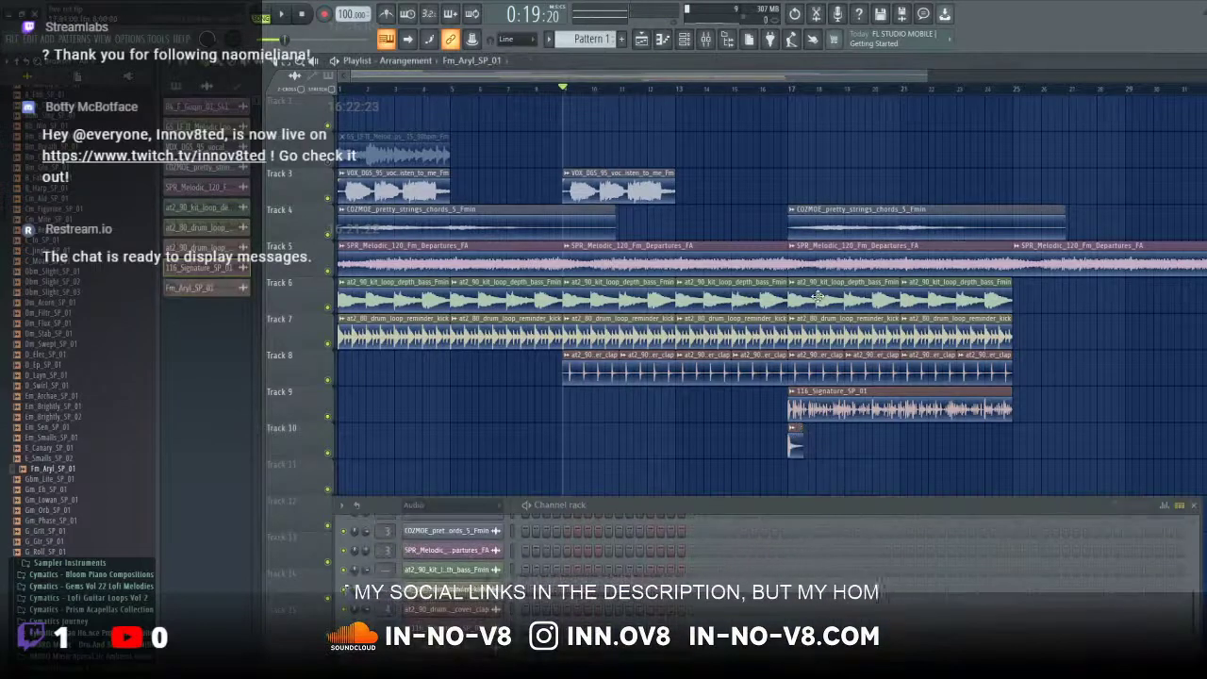
pyautogui.click(761, 87)
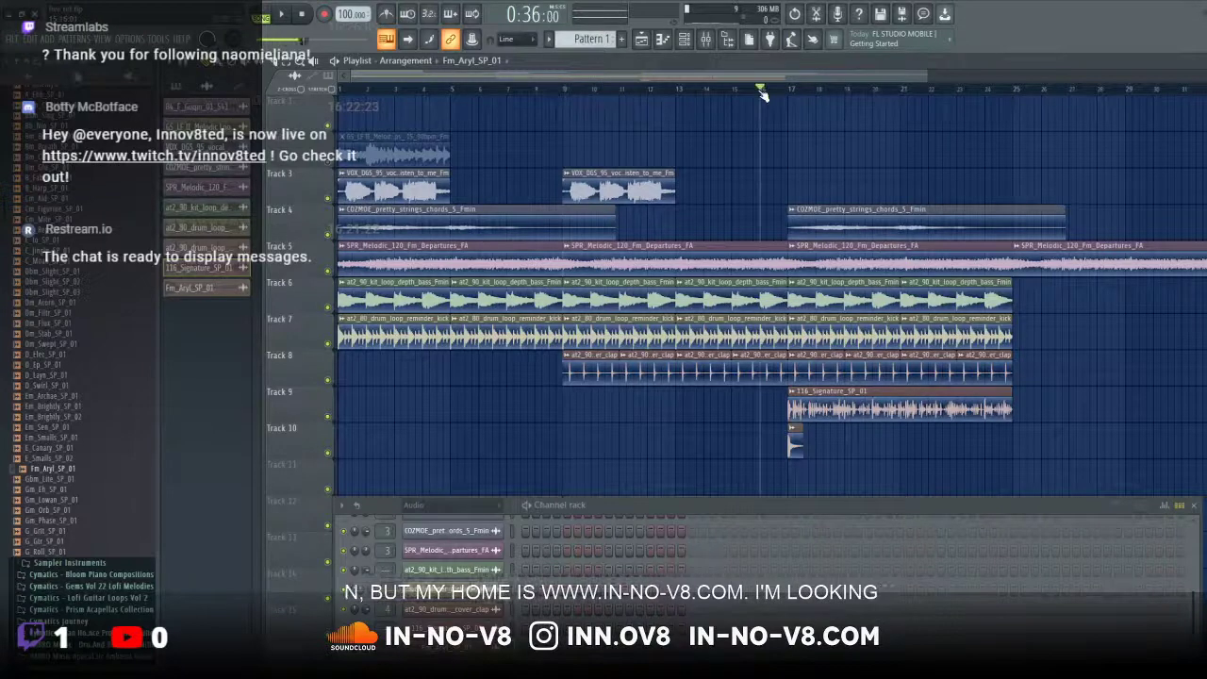
pyautogui.click(282, 14)
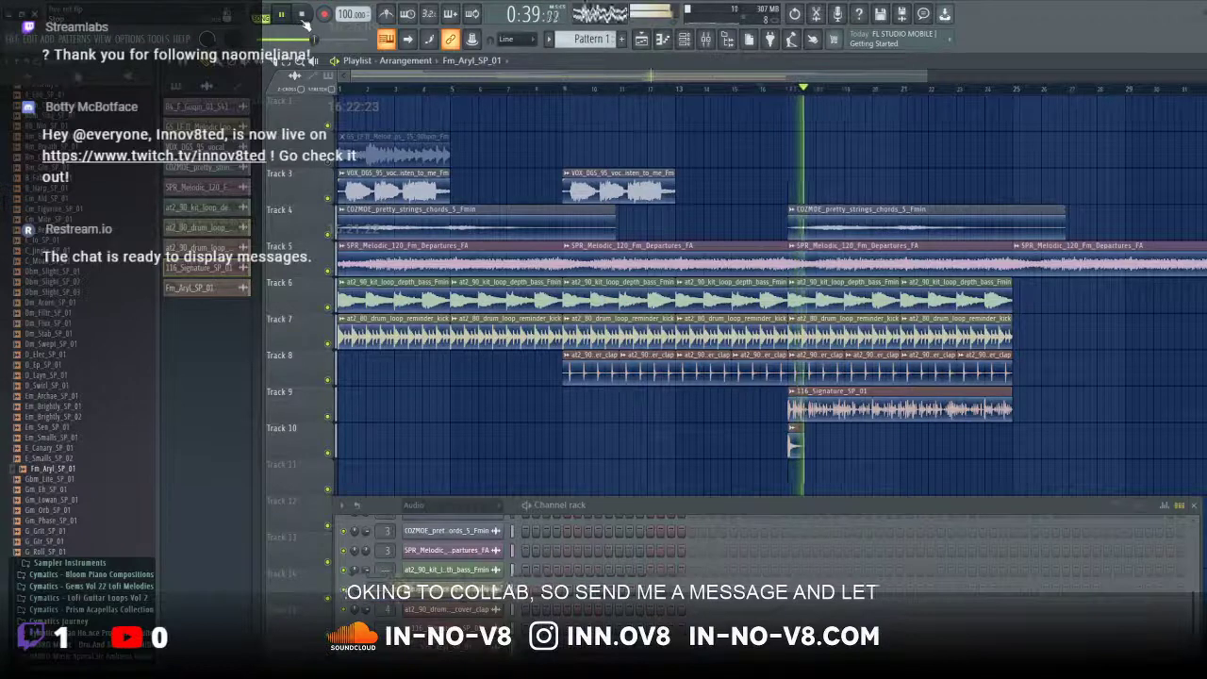
pyautogui.click(302, 16)
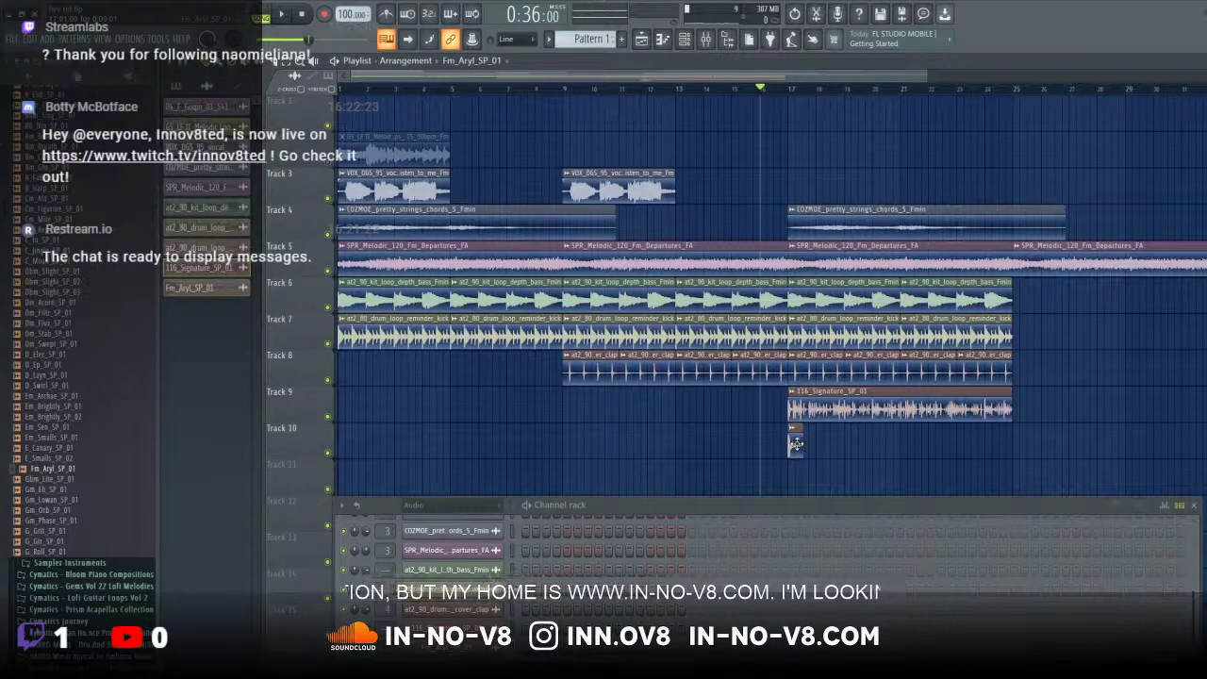
# Step: Check the Fm_Aryl_SP_01 channel settings and delete the sample from the project
pyautogui.doubleClick(796, 443)
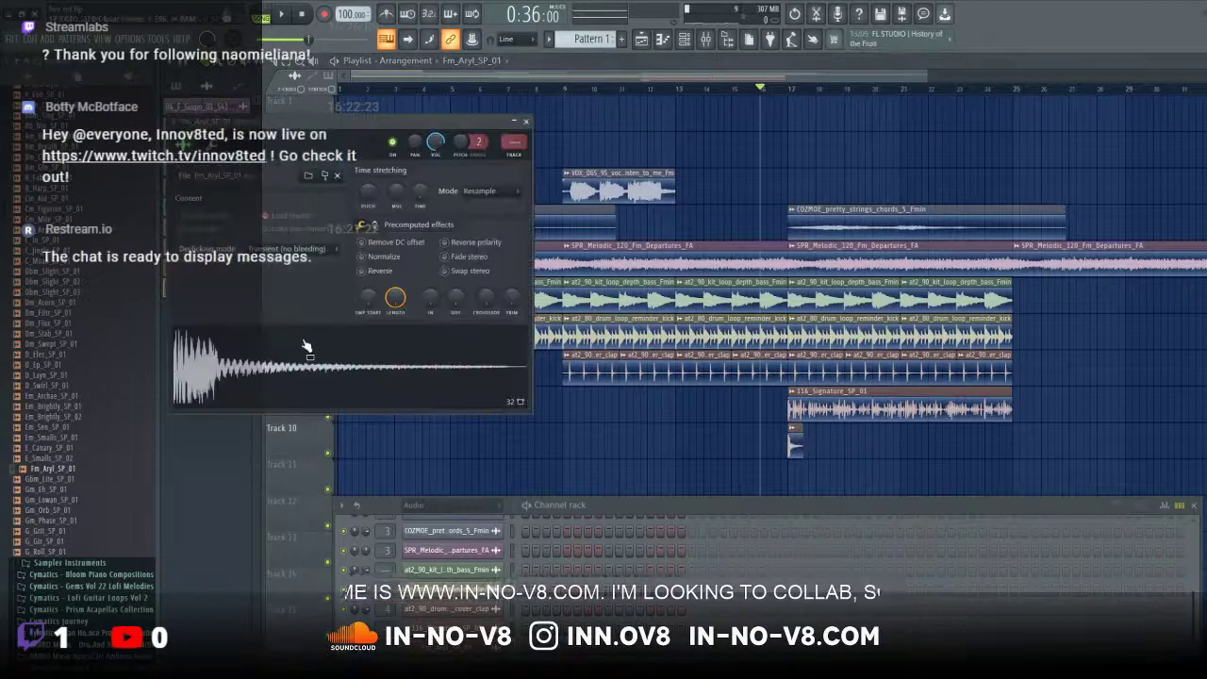
pyautogui.click(530, 123)
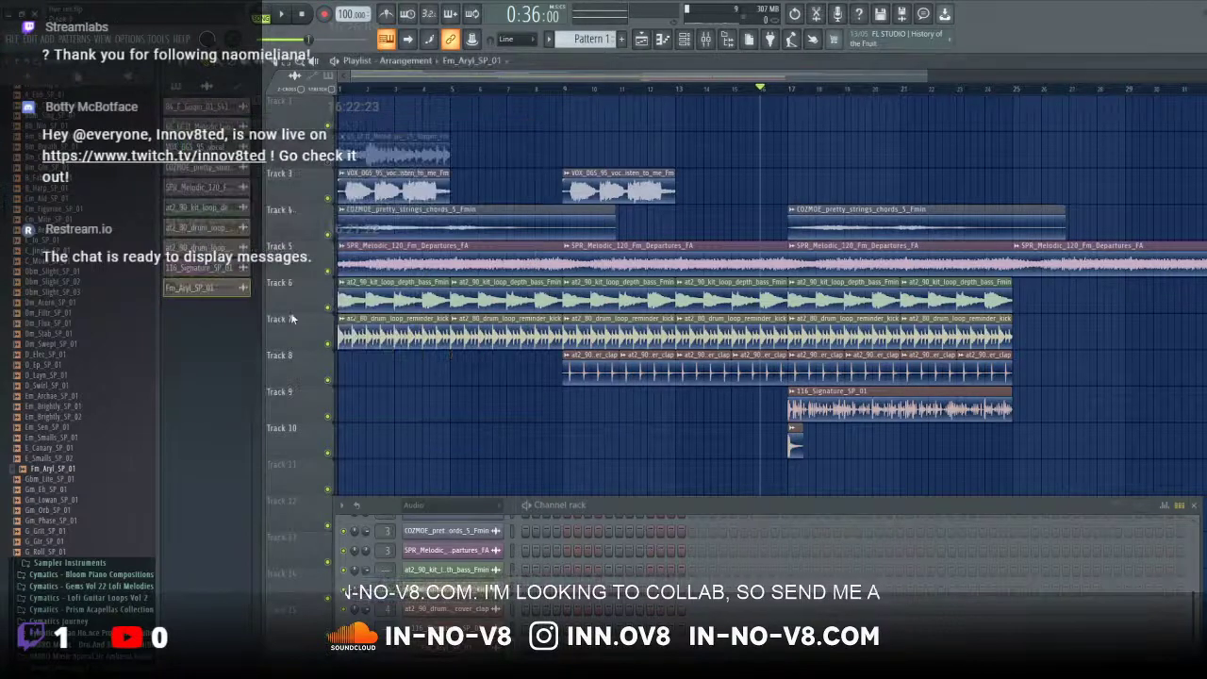
pyautogui.rightClick(201, 289)
pyautogui.click(250, 434)
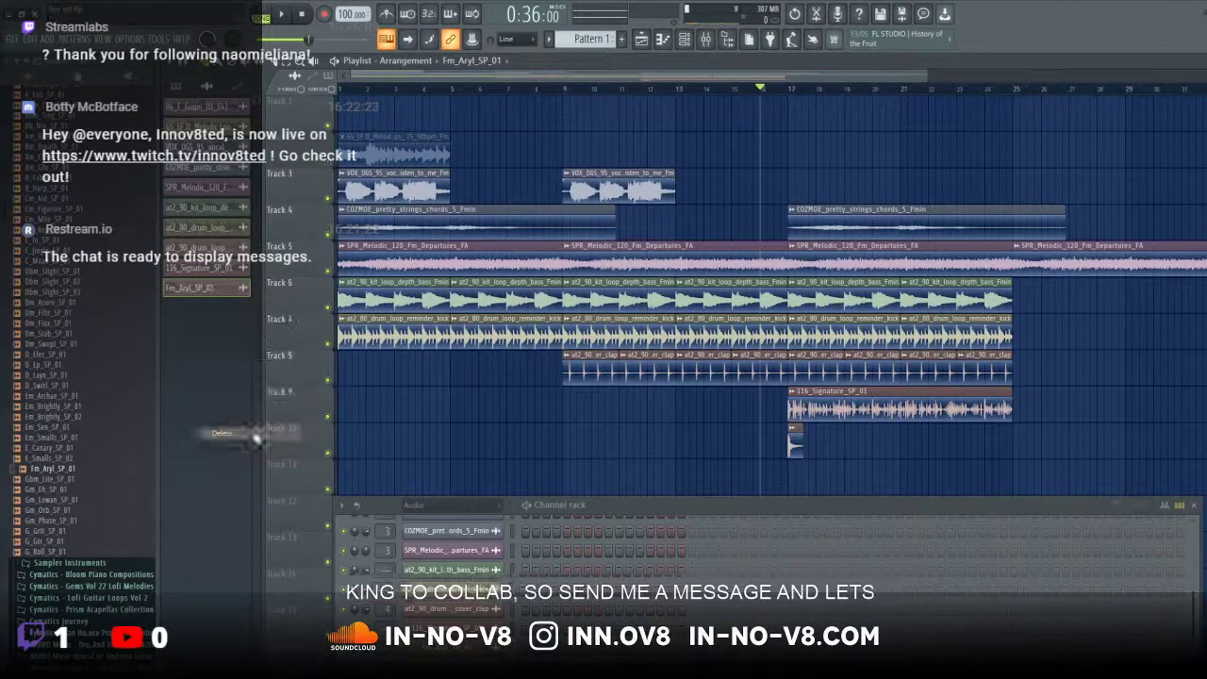
pyautogui.click(690, 394)
# Step: Place PS_MTL_031_Melodic_Loop_123_Fm on Track 10 at bar 17 and try to set its source tempo to 123 BPM, keeping the project tempo
pyautogui.scroll(10, 44, 436)
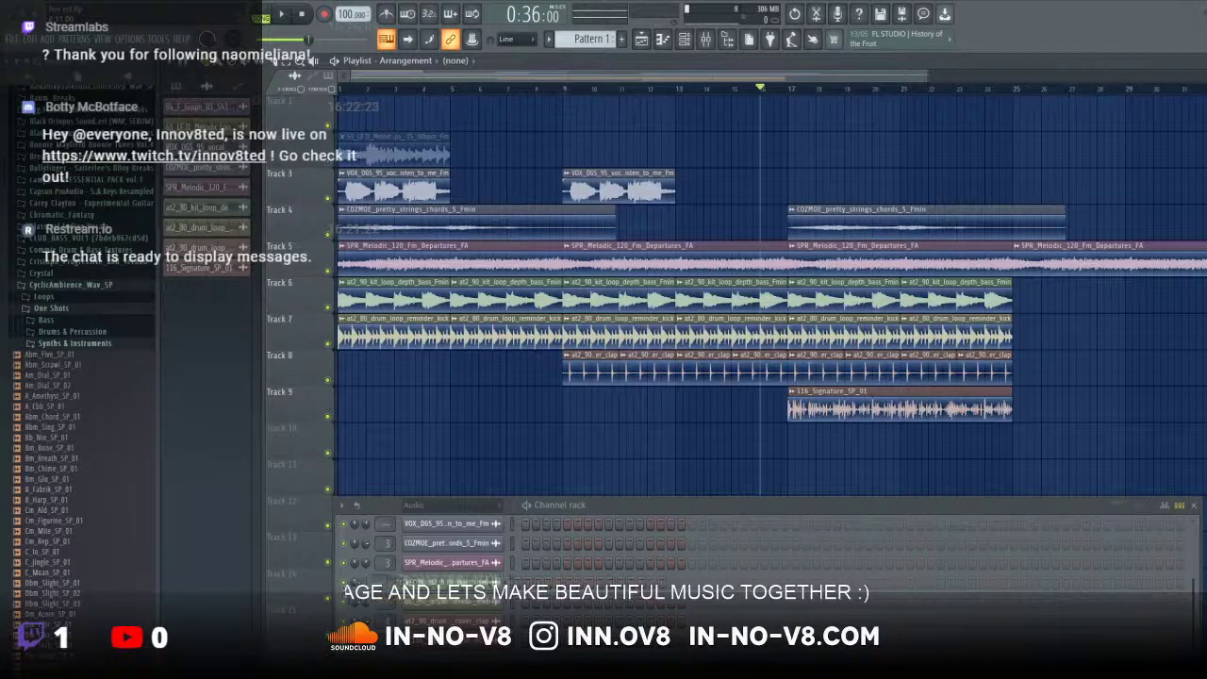
pyautogui.moveTo(798, 185); pyautogui.dragTo(825, 452)
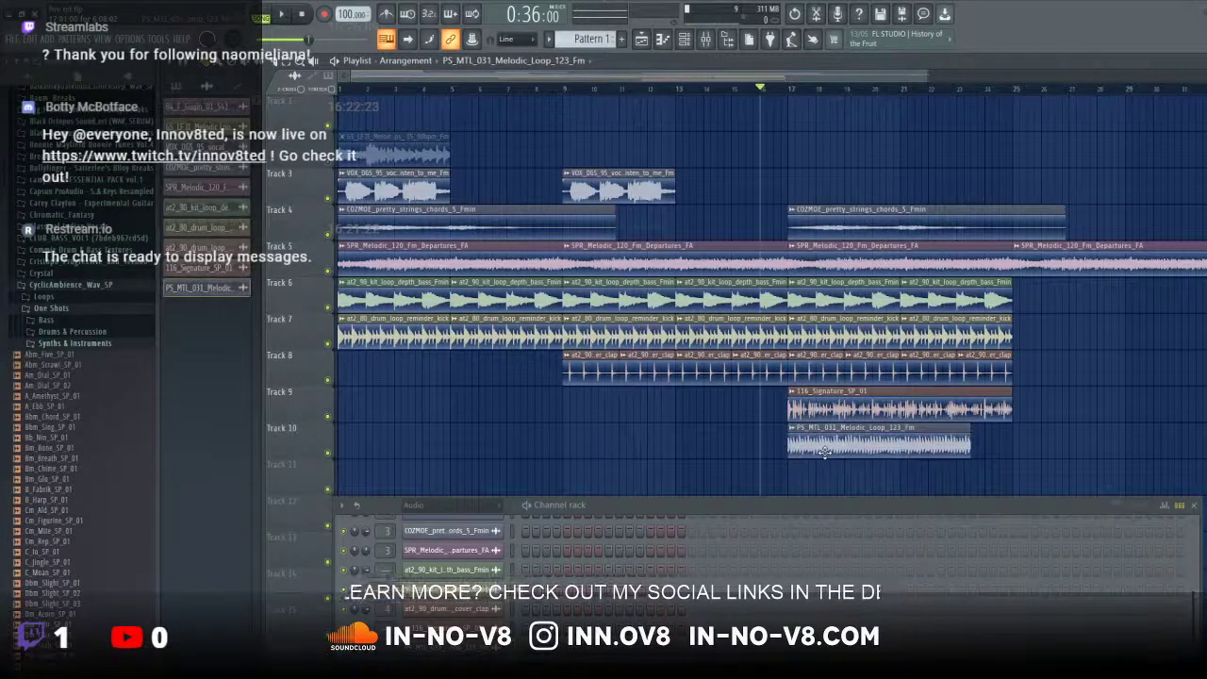
pyautogui.click(793, 429)
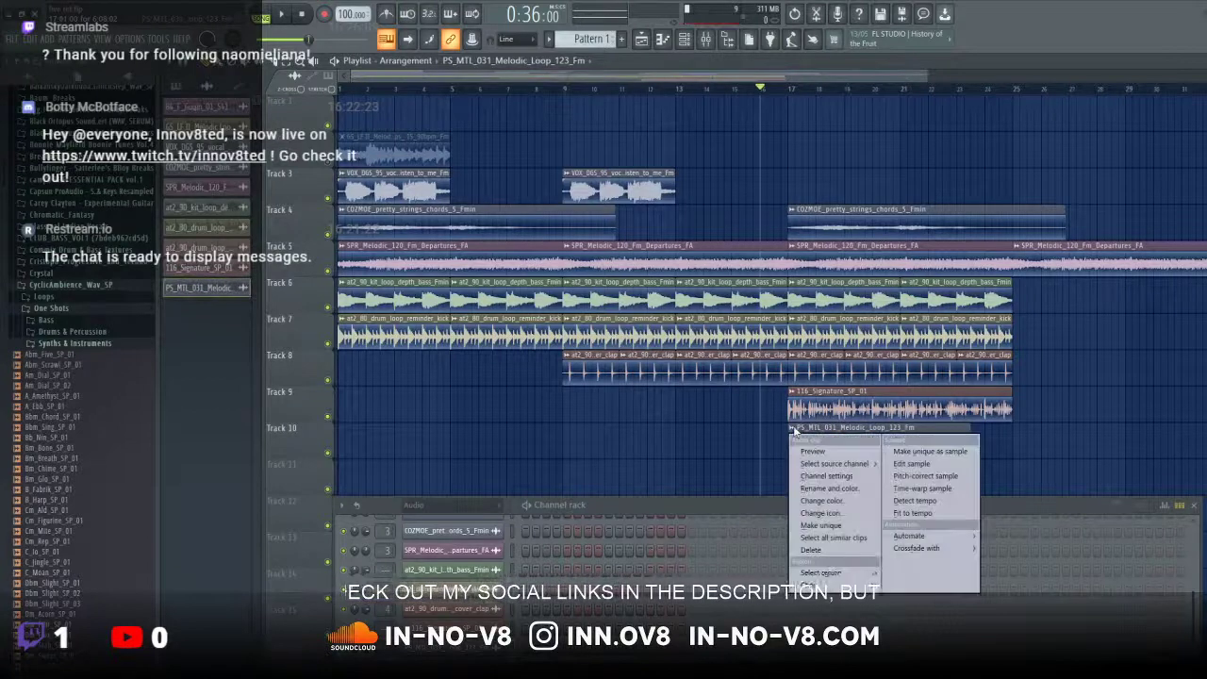
pyautogui.click(929, 502)
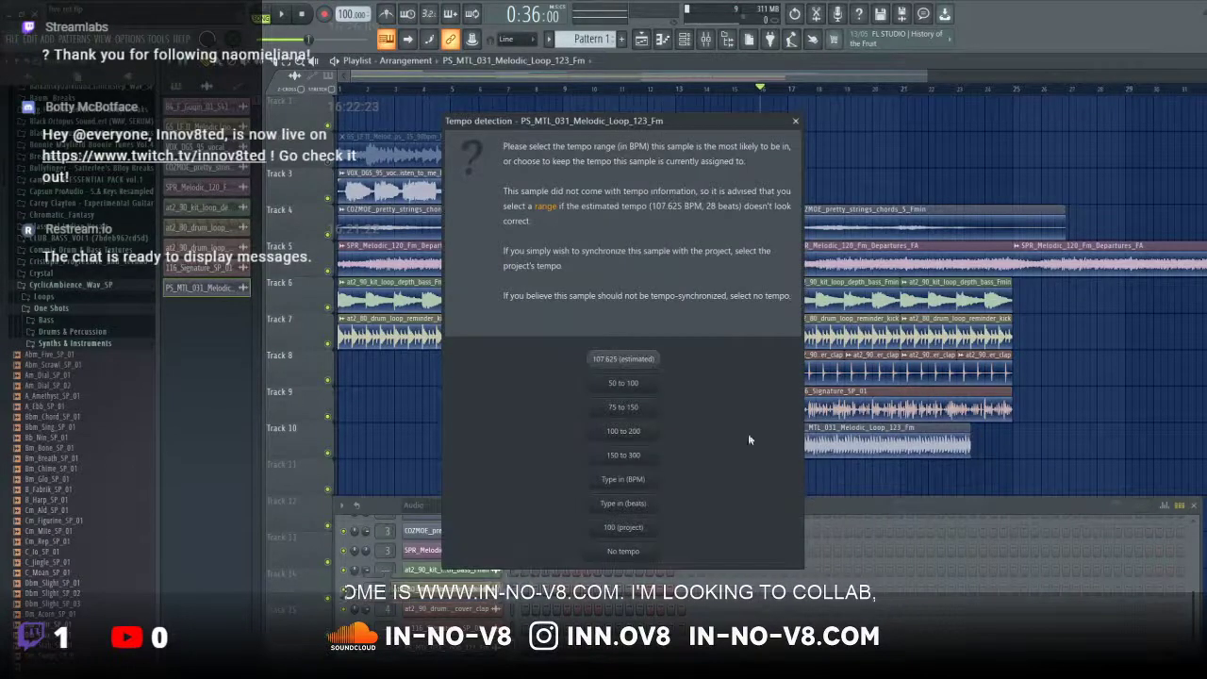
pyautogui.click(625, 480)
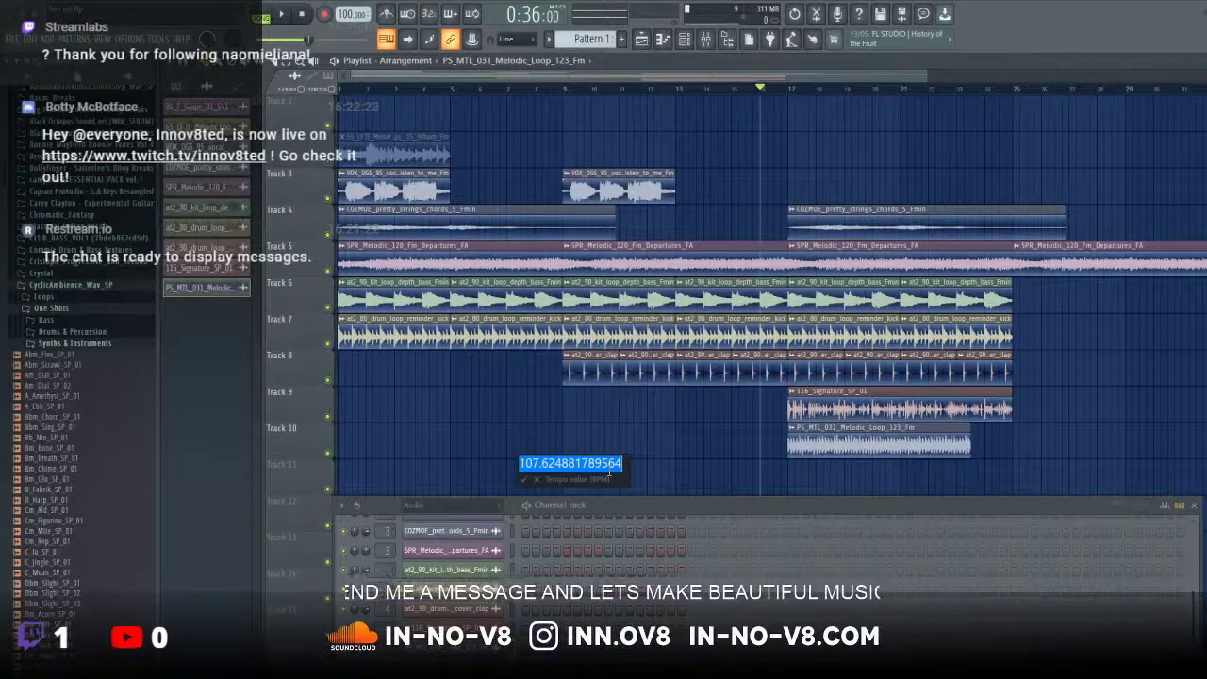
pyautogui.write('123')
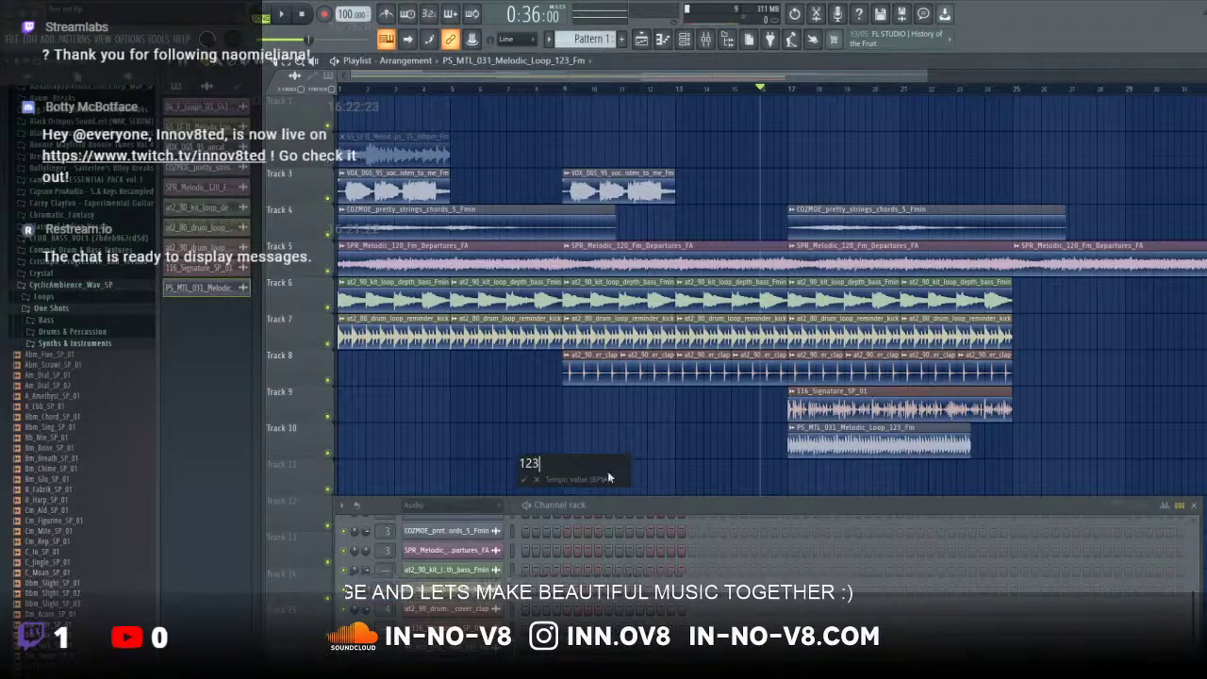
pyautogui.press('Return')
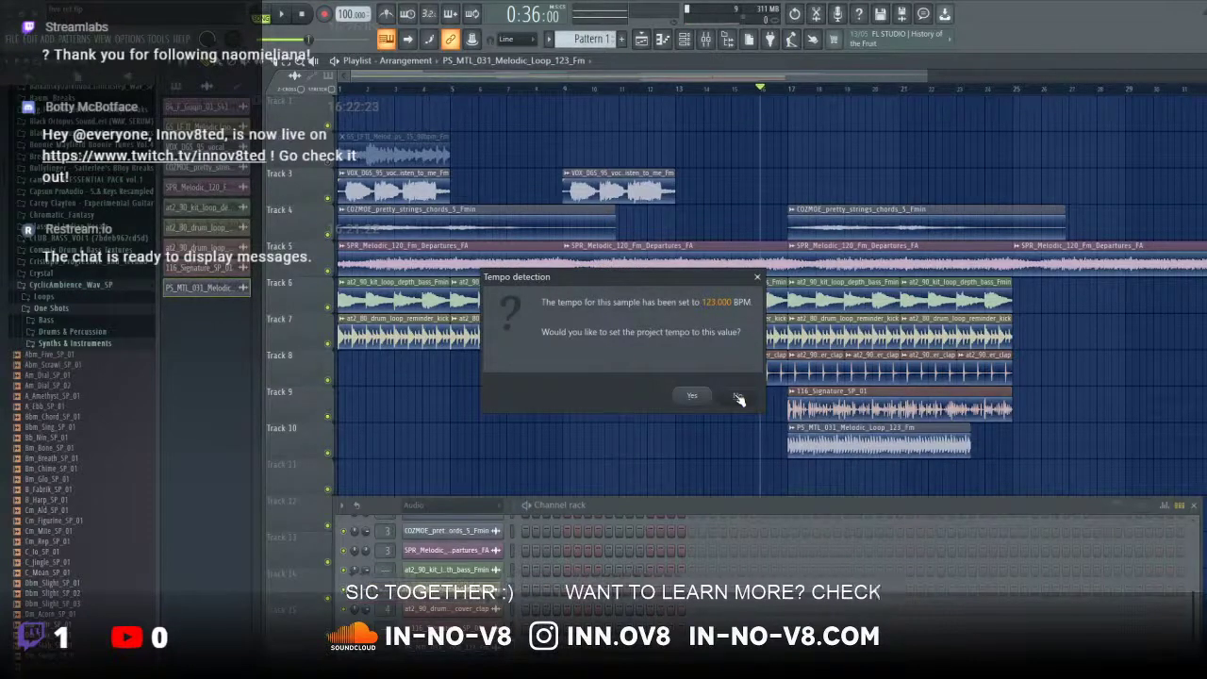
pyautogui.click(739, 397)
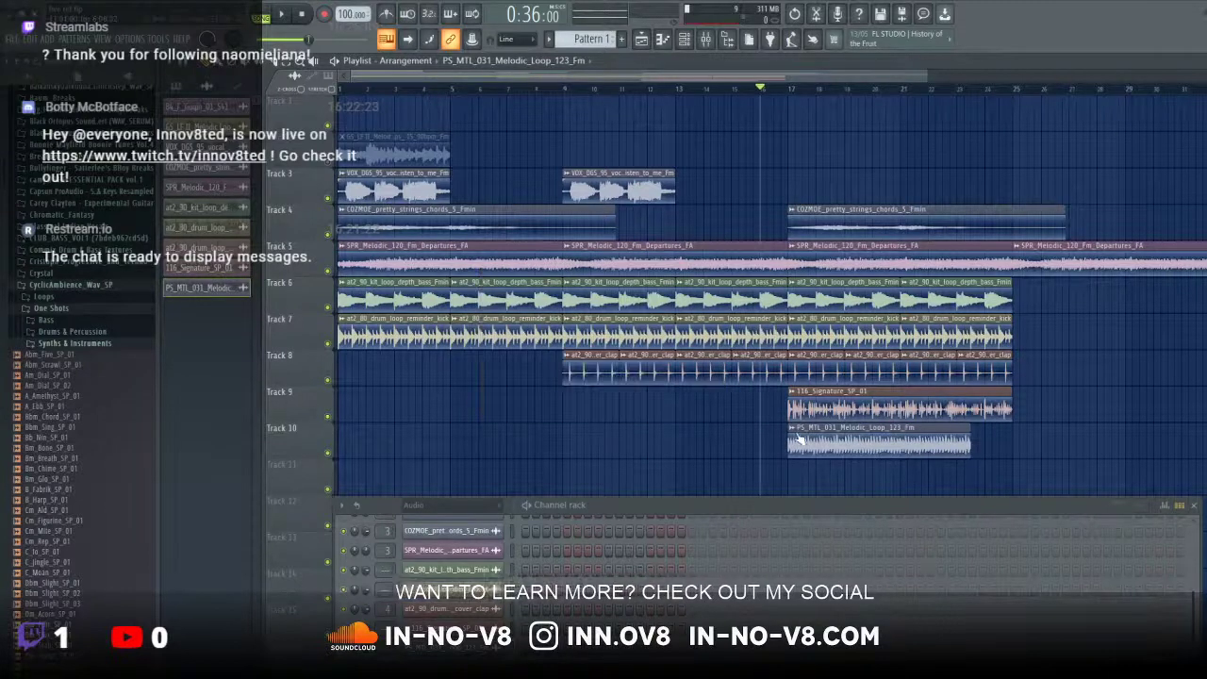
# Step: Fit the PS_MTL_031_Melodic_Loop_123_Fm clip to the project tempo with a source tempo of 123 BPM
pyautogui.rightClick(797, 431)
pyautogui.click(910, 517)
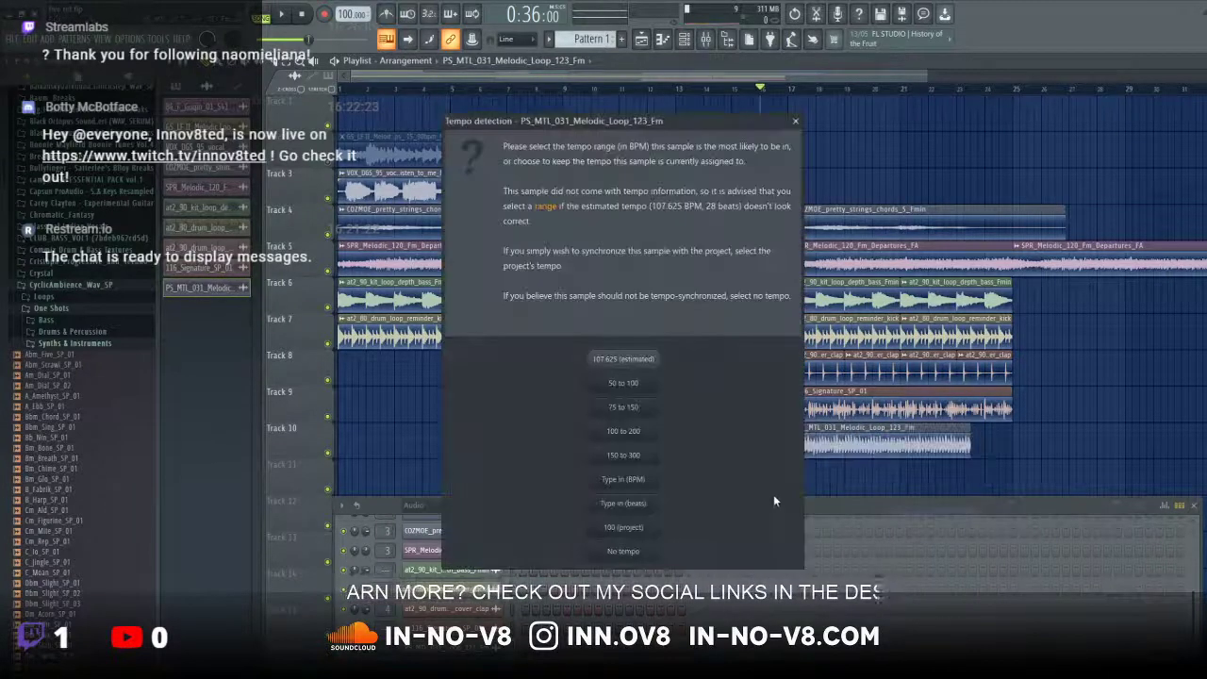
pyautogui.click(632, 486)
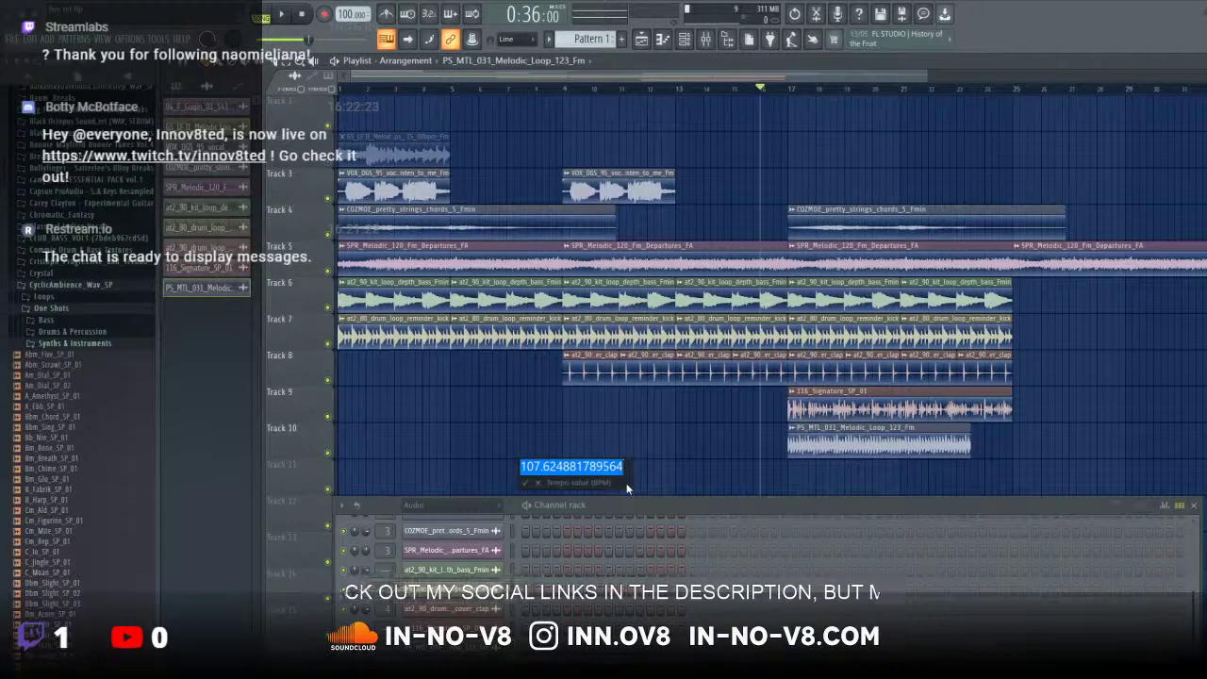
pyautogui.write('123')
pyautogui.press('Return')
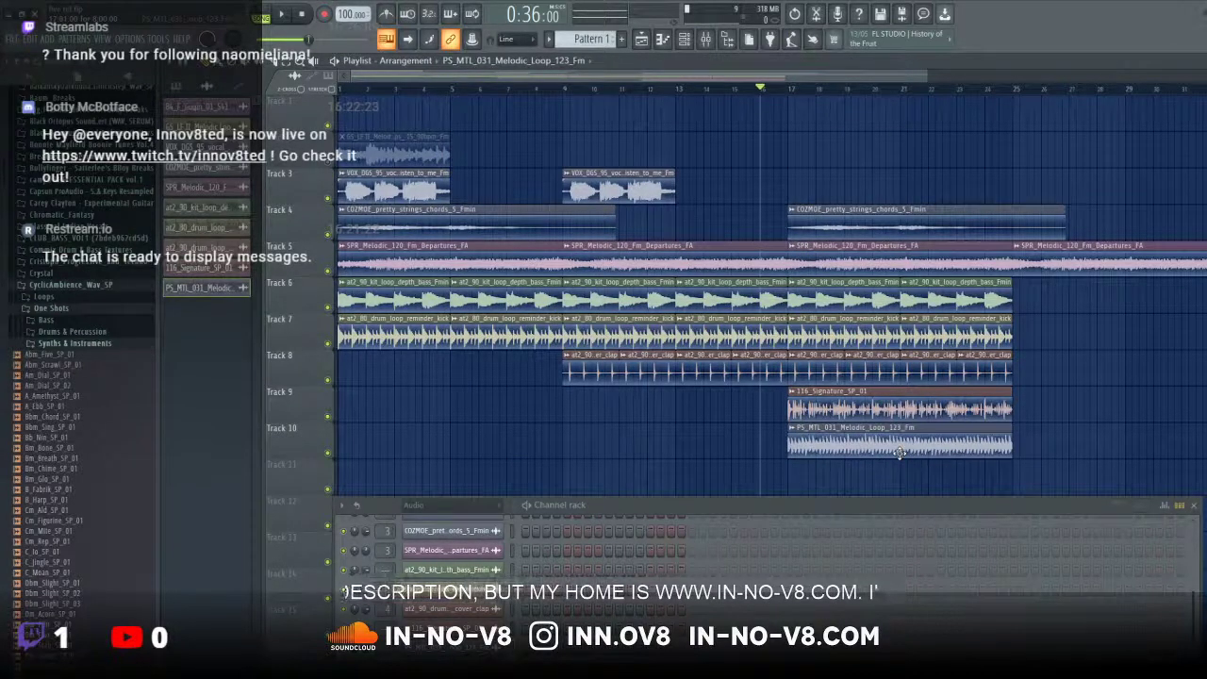
pyautogui.moveTo(889, 427)
pyautogui.mouseDown()
pyautogui.moveTo(1004, 425)
pyautogui.moveTo(889, 426)
pyautogui.mouseUp()
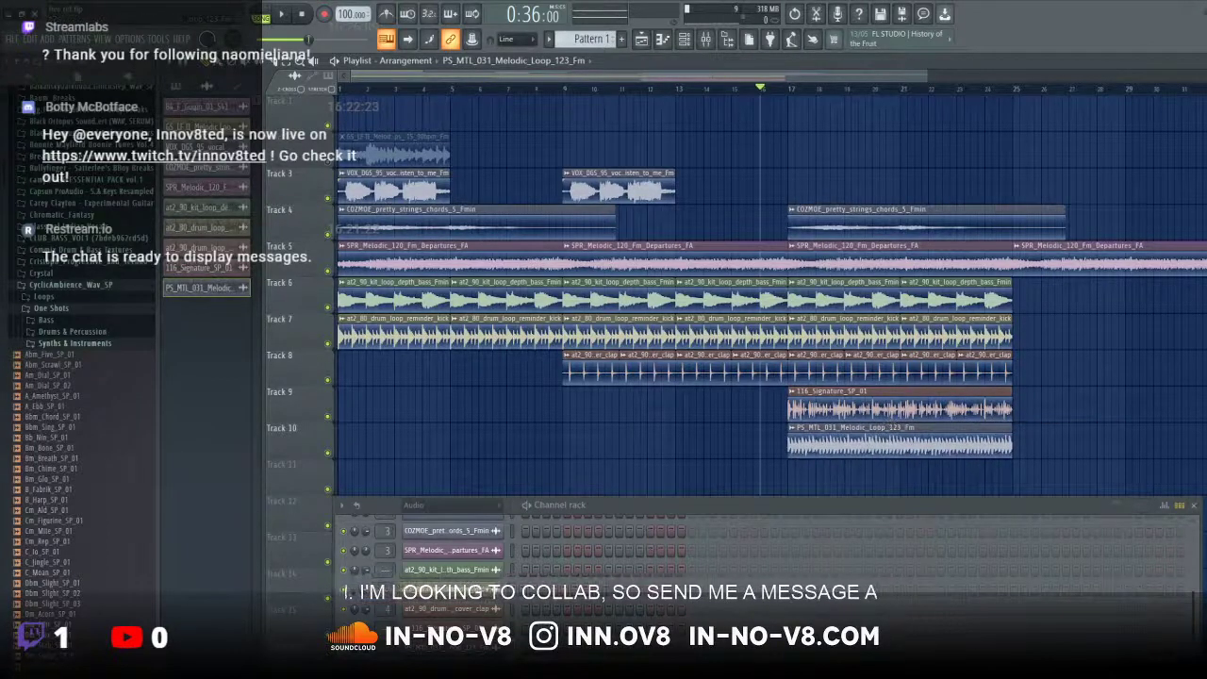
# Step: Play the arrangement from bar 16 and lower the PS_MTL_031_Melodic_Loop_123_Fm channel volume to about 52%
pyautogui.click(290, 13)
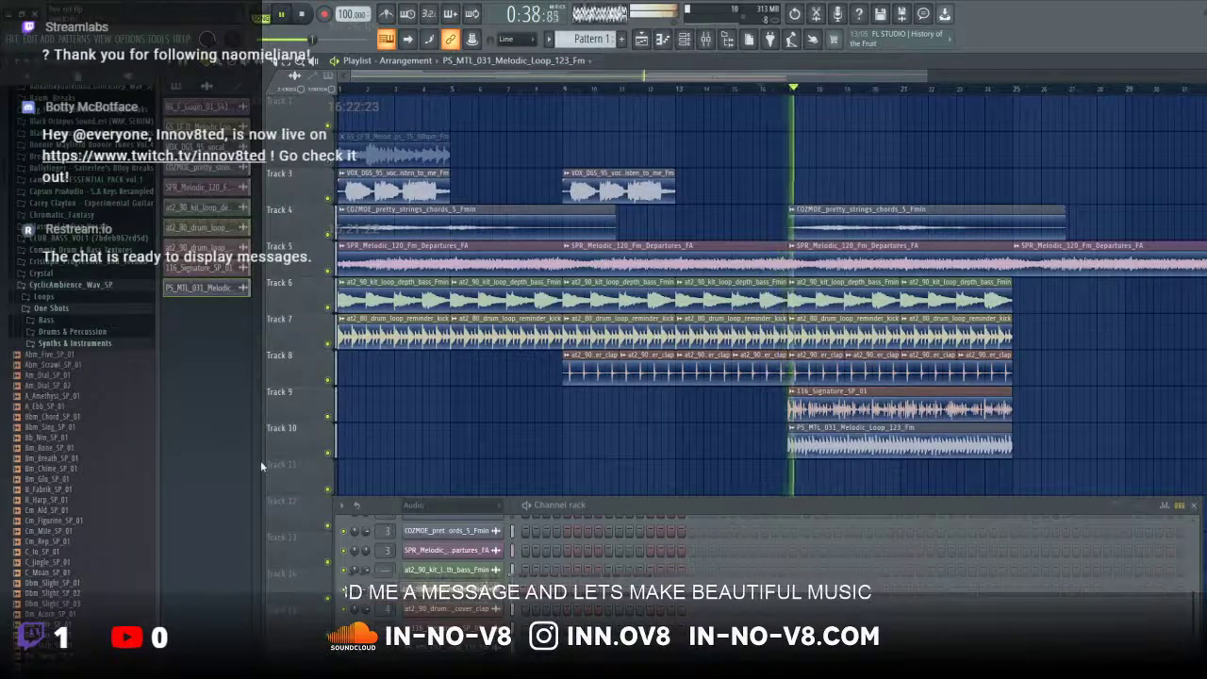
pyautogui.doubleClick(285, 447)
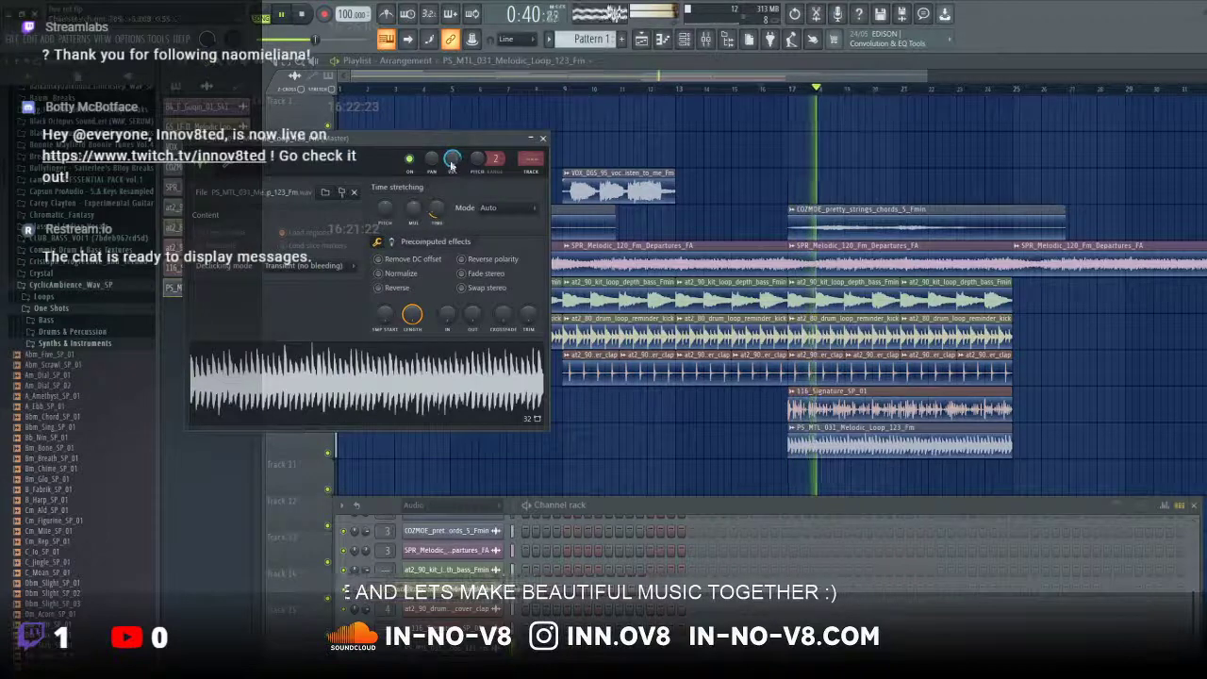
pyautogui.moveTo(453, 158); pyautogui.dragTo(454, 163)
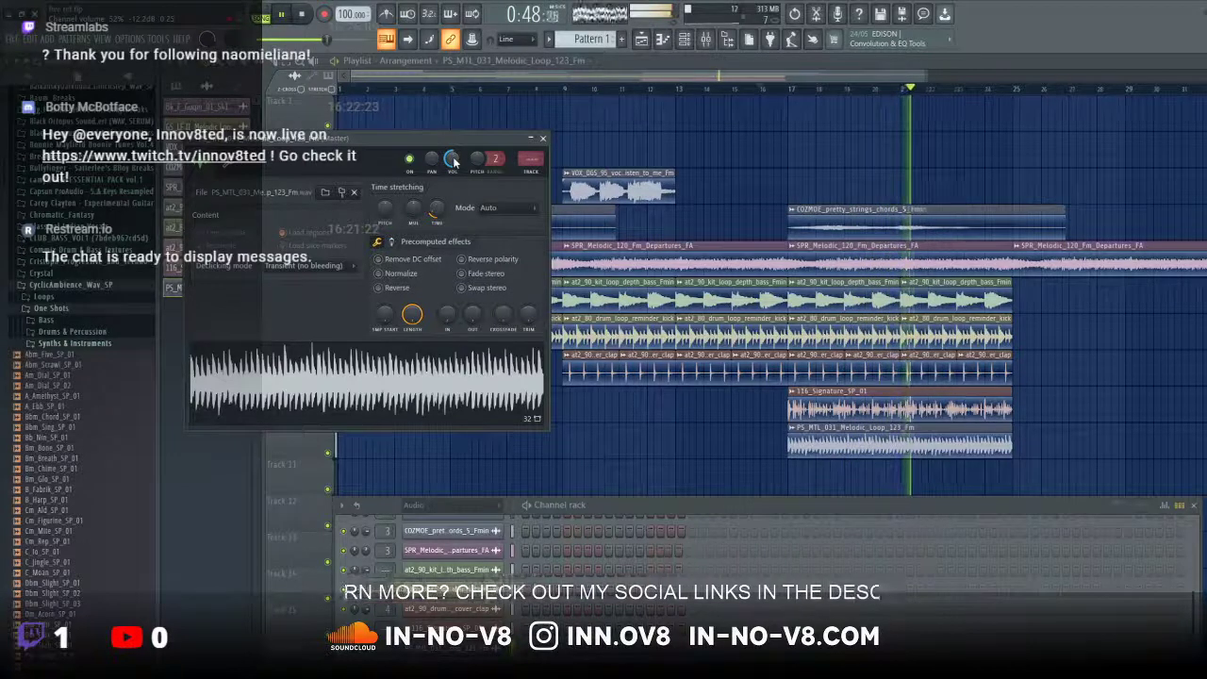
# Step: Add a second PS_MTL_031_Melodic_Loop_123_Fm clip on Track 10 at bar 25 and play the arrangement from bar 9
pyautogui.click(1020, 439)
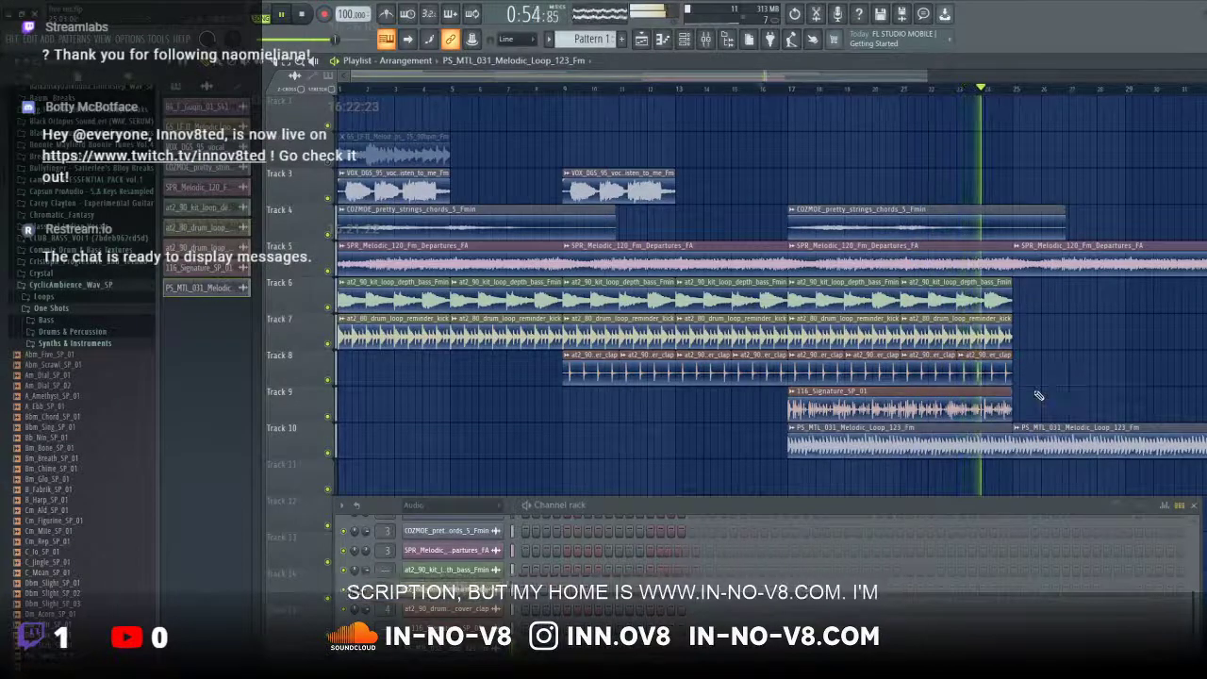
pyautogui.moveTo(928, 75); pyautogui.dragTo(1000, 111)
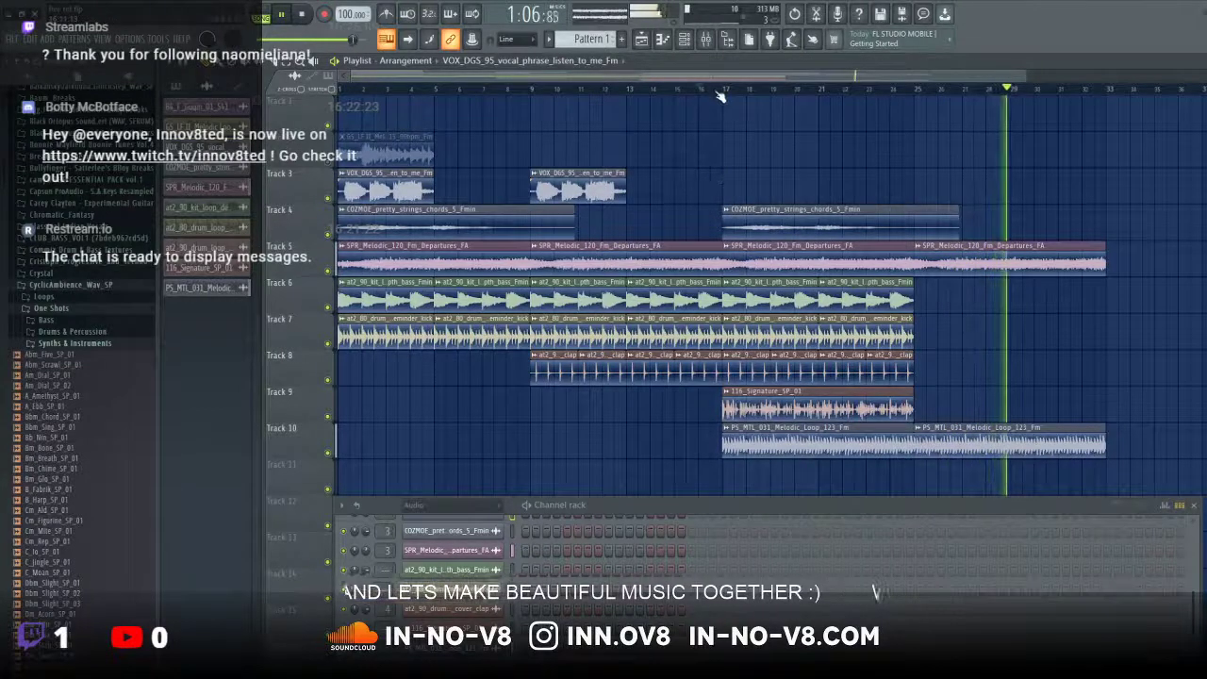
pyautogui.click(534, 91)
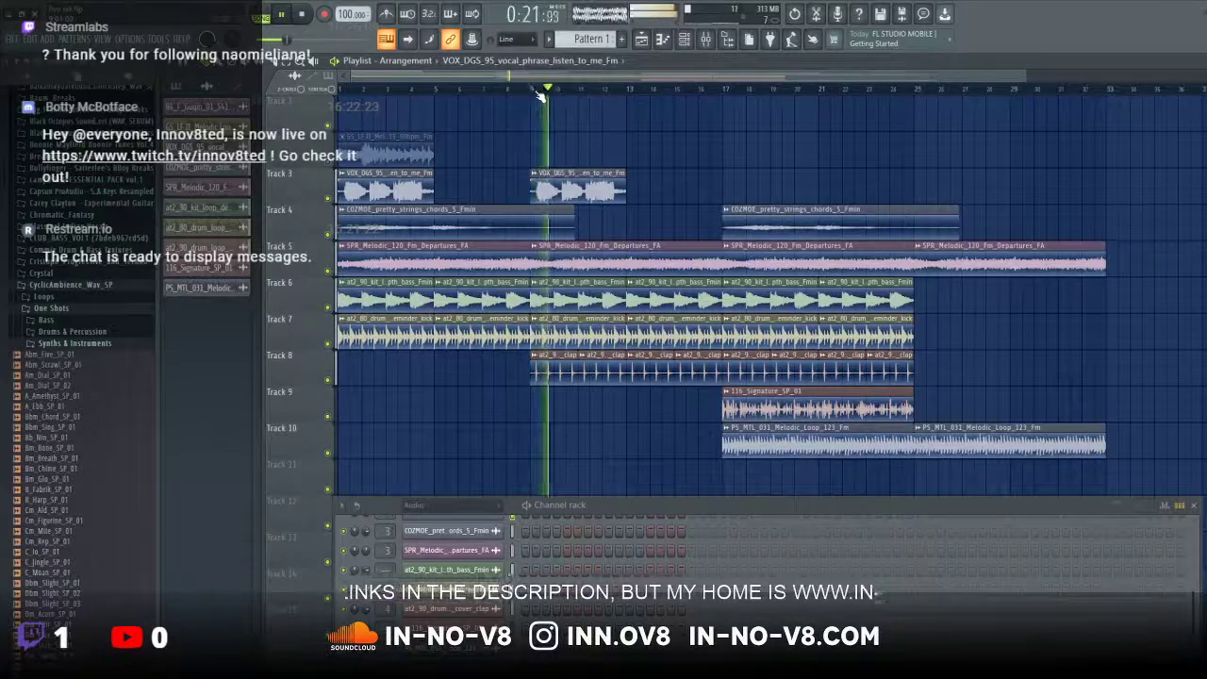
pyautogui.click(303, 15)
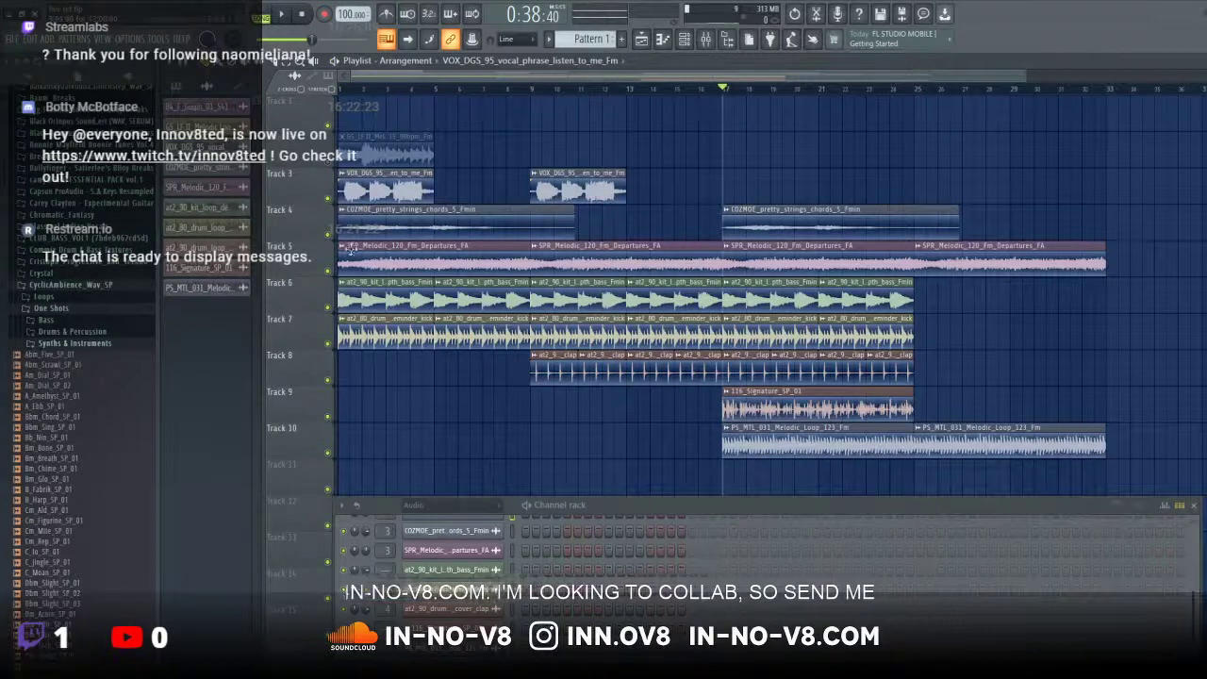
# Step: Play from bar 17 and enable Normalize and Reverse for the PS_MTL_031_Melodic_Loop_123_Fm sample
pyautogui.click(280, 13)
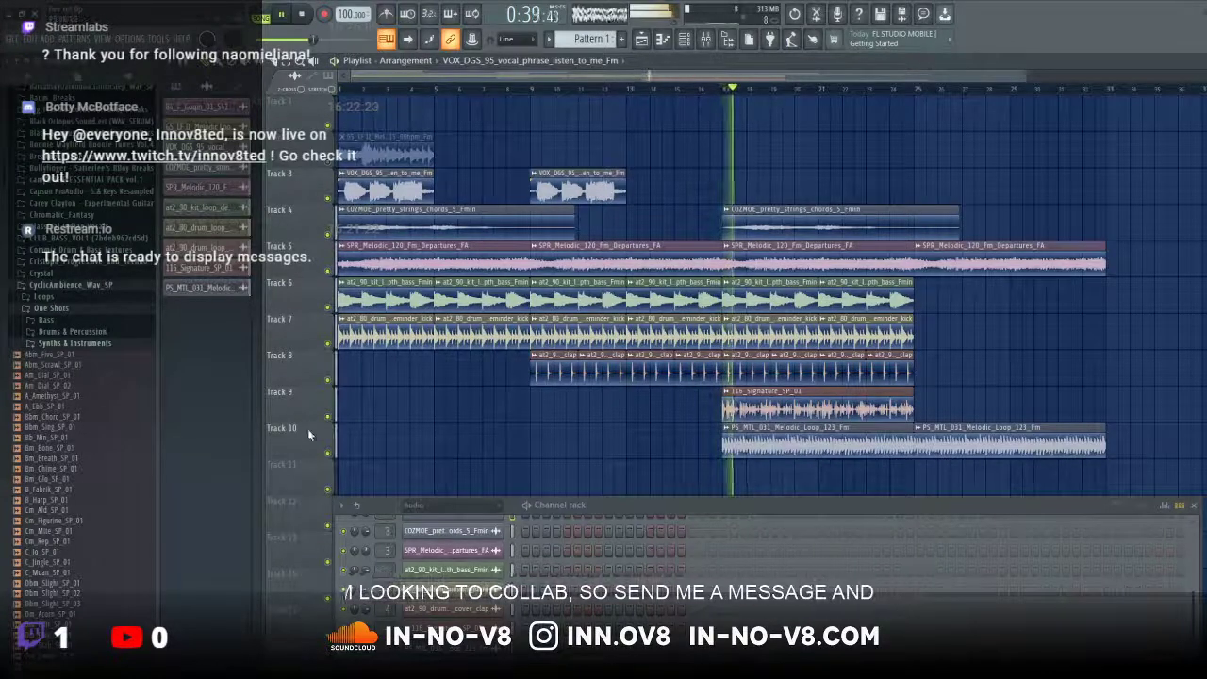
pyautogui.click(446, 648)
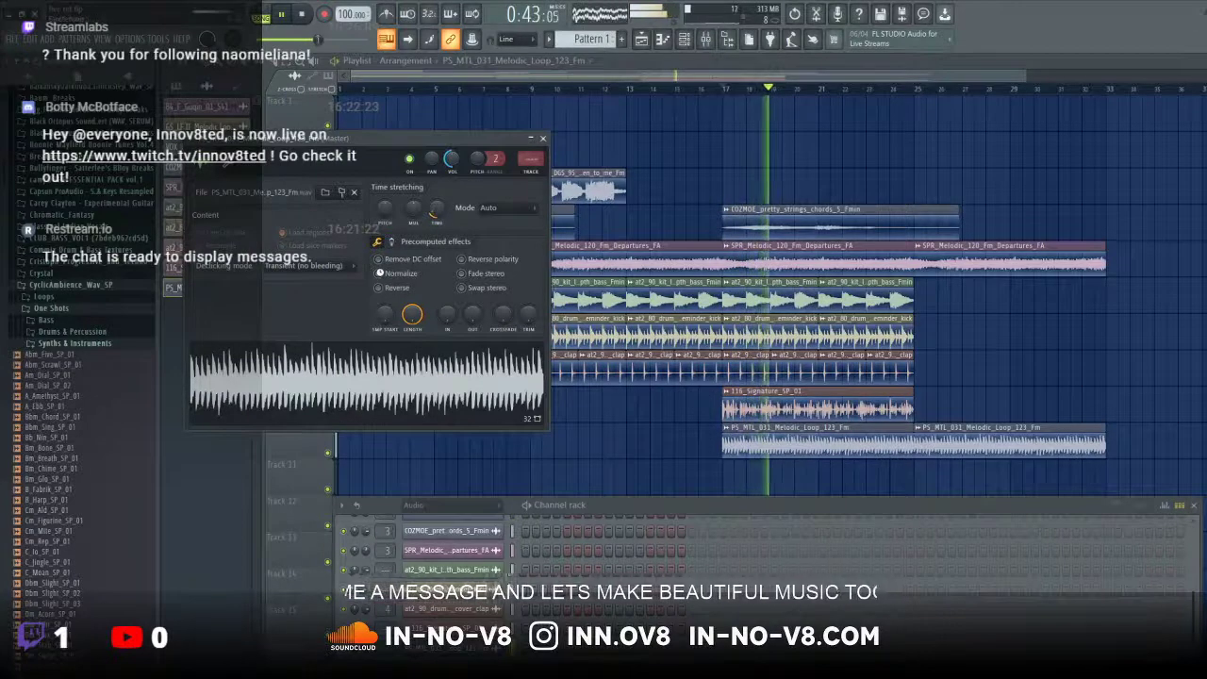
pyautogui.click(380, 288)
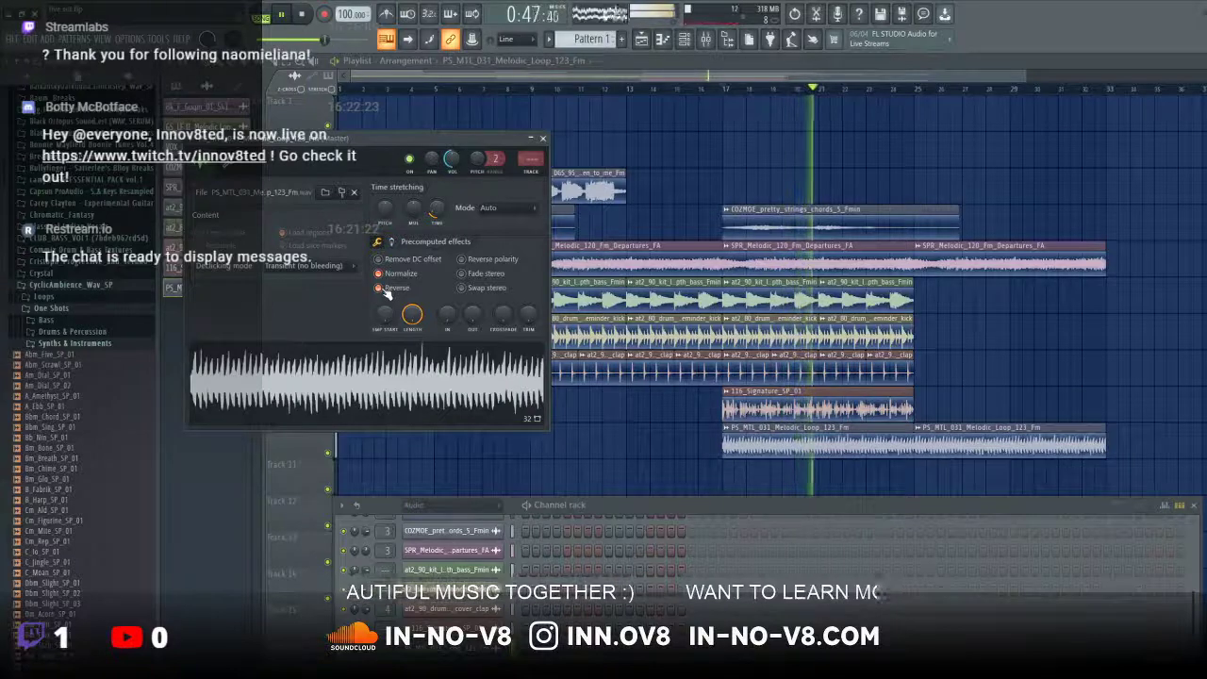
# Step: Turn off Reverse for the PS_MTL_031_Melodic_Loop_123_Fm sample and route its channel to mixer track 4
pyautogui.click(382, 289)
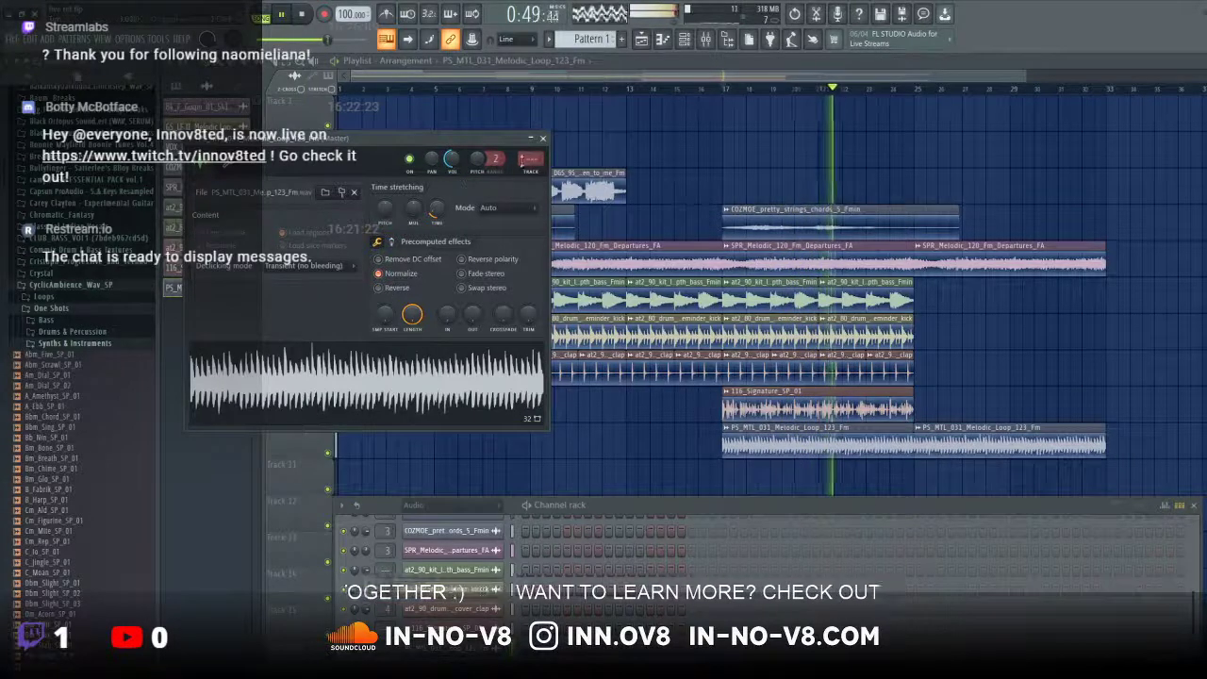
pyautogui.click(528, 158)
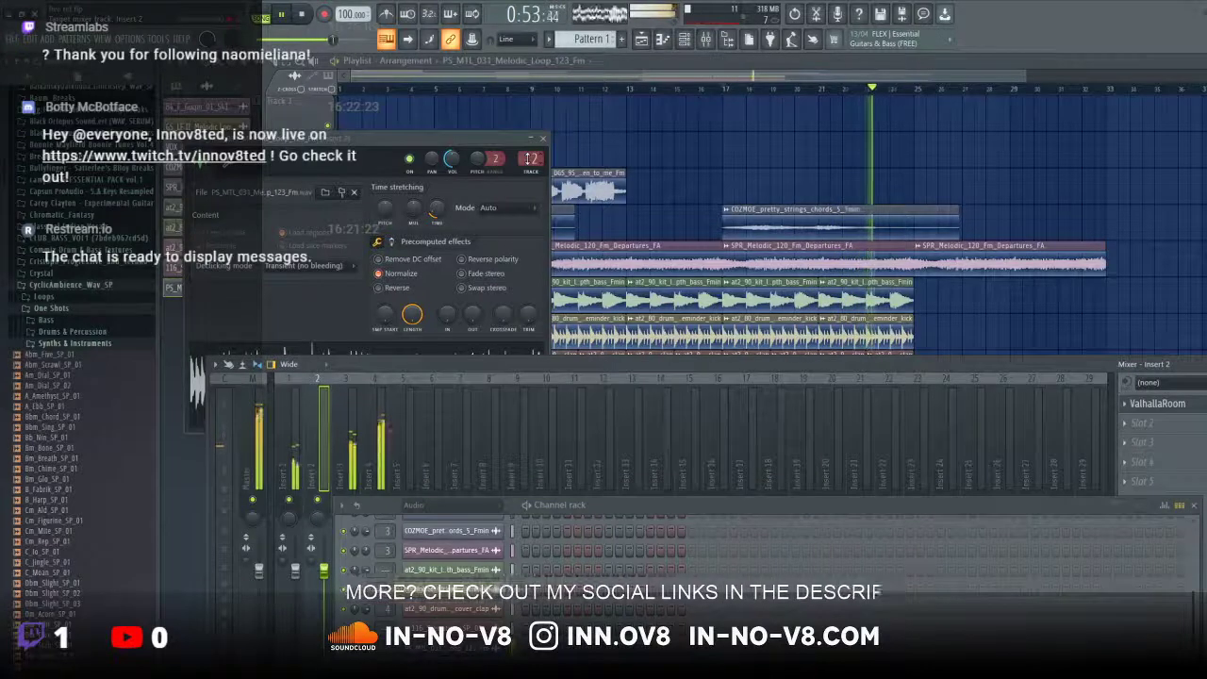
pyautogui.moveTo(530, 159)
pyautogui.mouseDown()
pyautogui.moveTo(530, 147)
pyautogui.moveTo(531, 162)
pyautogui.mouseUp()
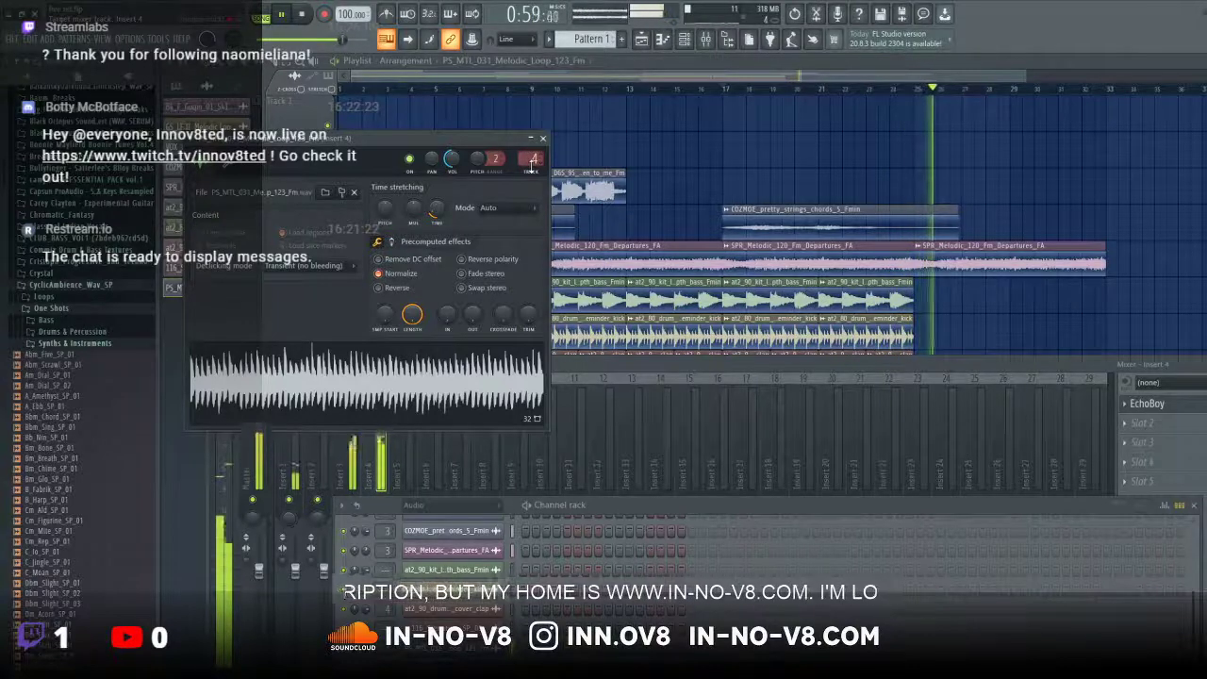
pyautogui.moveTo(483, 136); pyautogui.dragTo(776, 192)
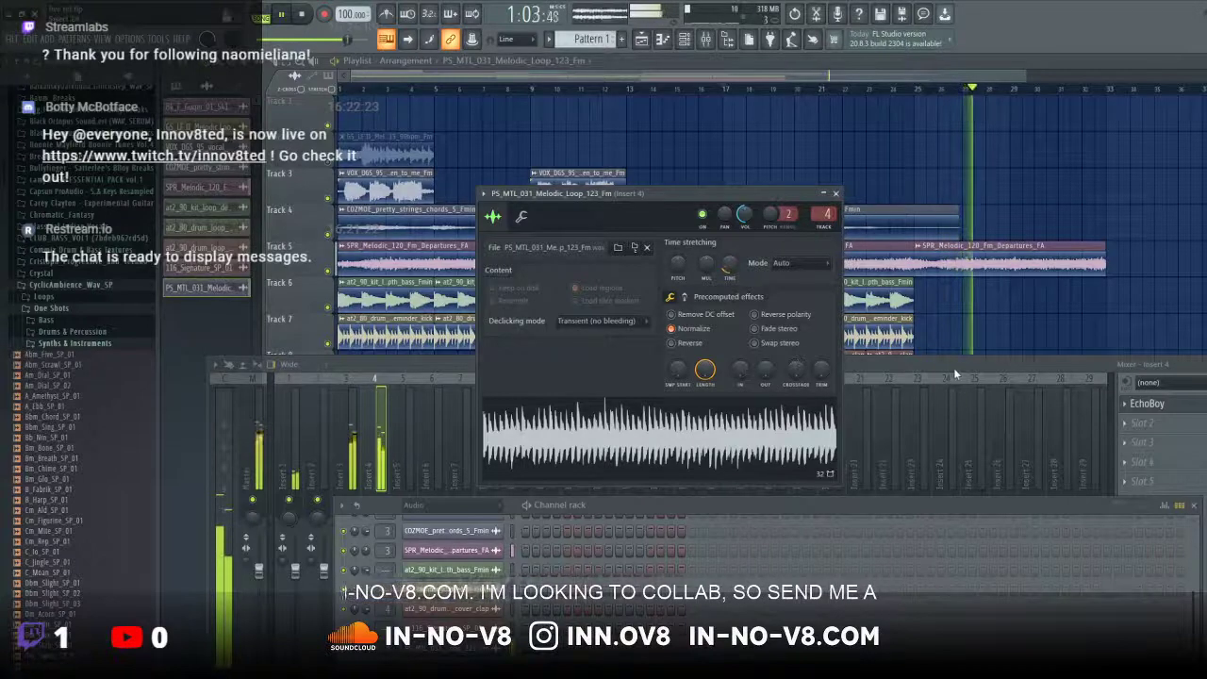
pyautogui.moveTo(954, 368); pyautogui.dragTo(937, 527)
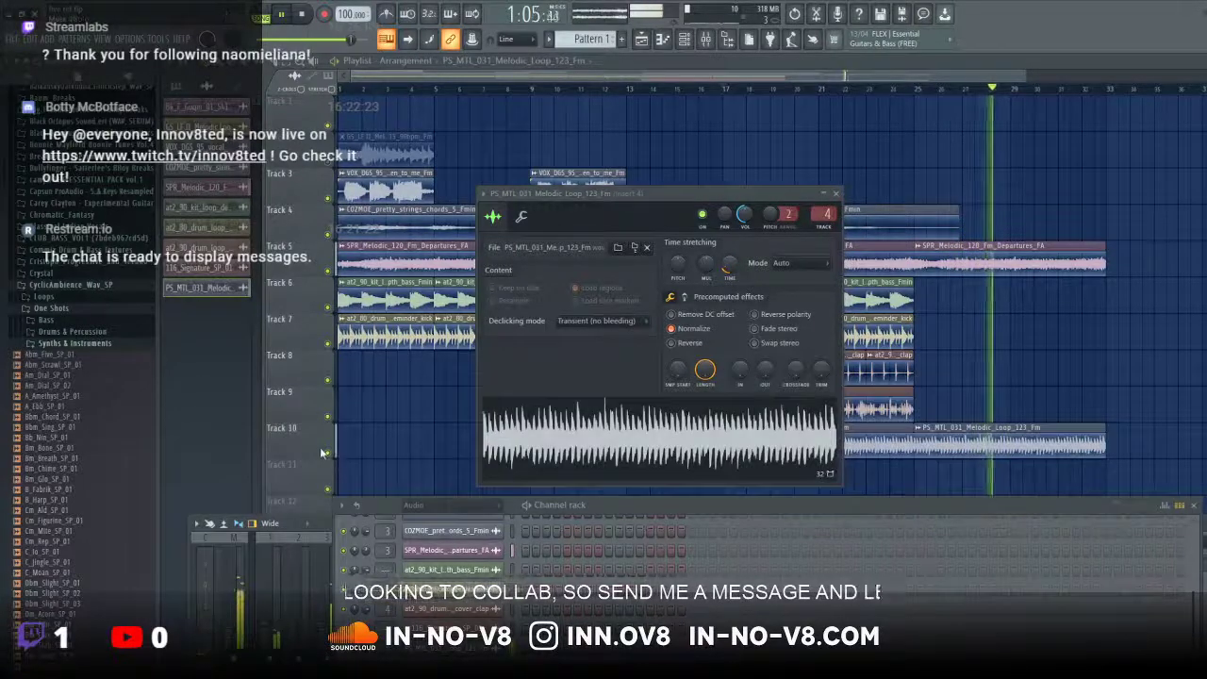
# Step: Solo Track 10 and play the arrangement from bar 17
pyautogui.rightClick(328, 453)
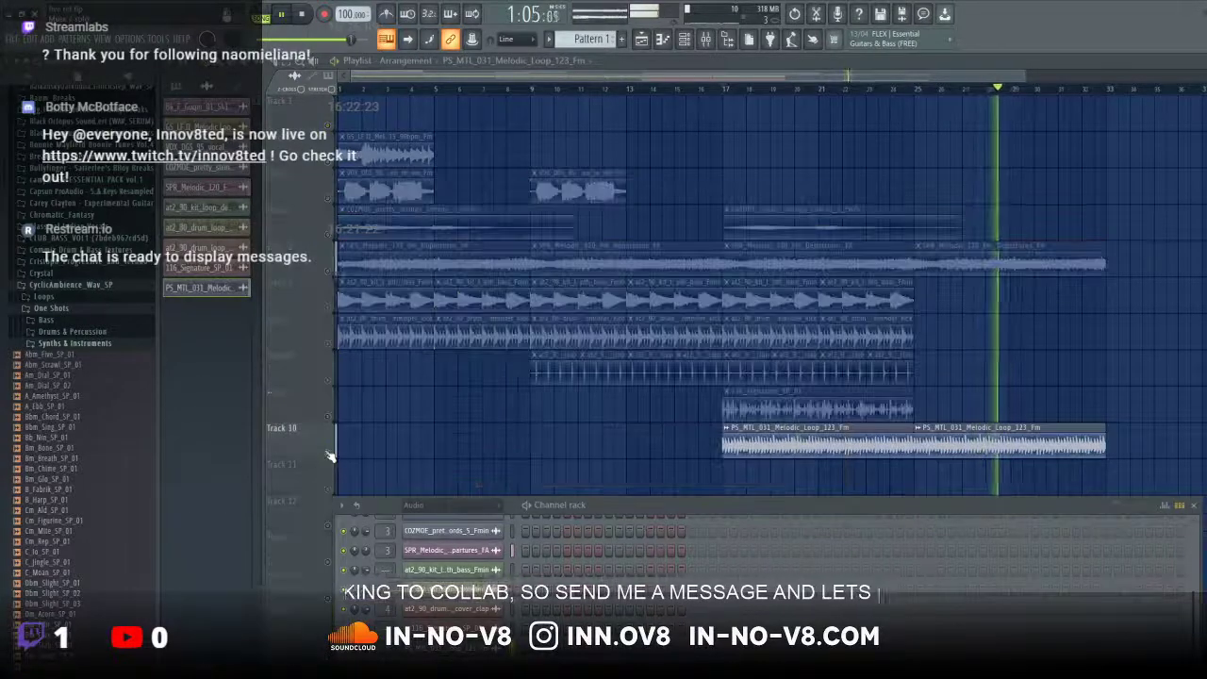
pyautogui.click(725, 90)
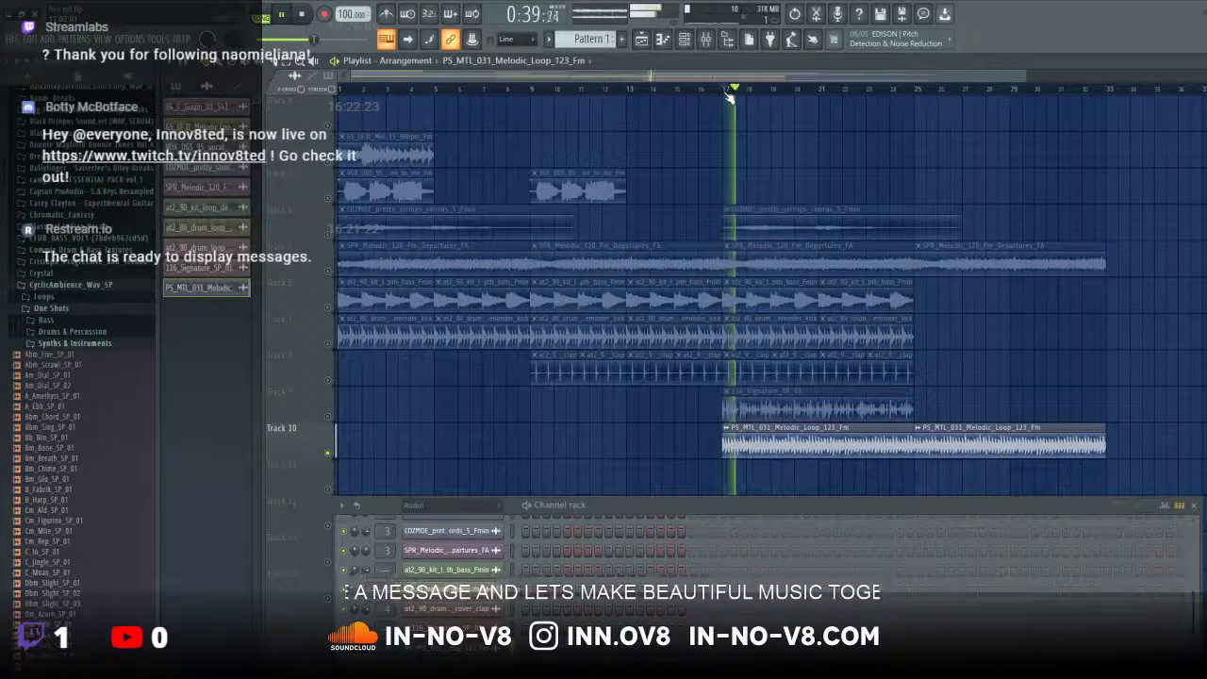
# Step: Route the PS_MTL_031_Melodic_Loop_123_Fm channel to mixer track 5 and show the mixer
pyautogui.doubleClick(800, 450)
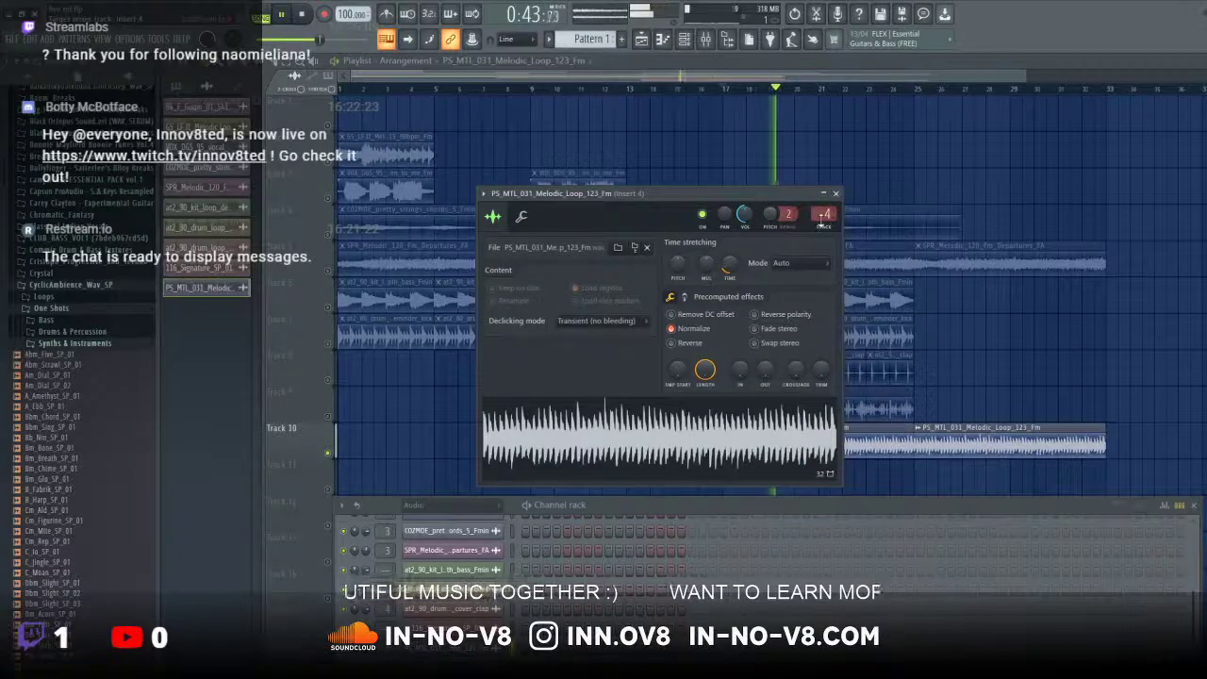
pyautogui.scroll(-3, 824, 215)
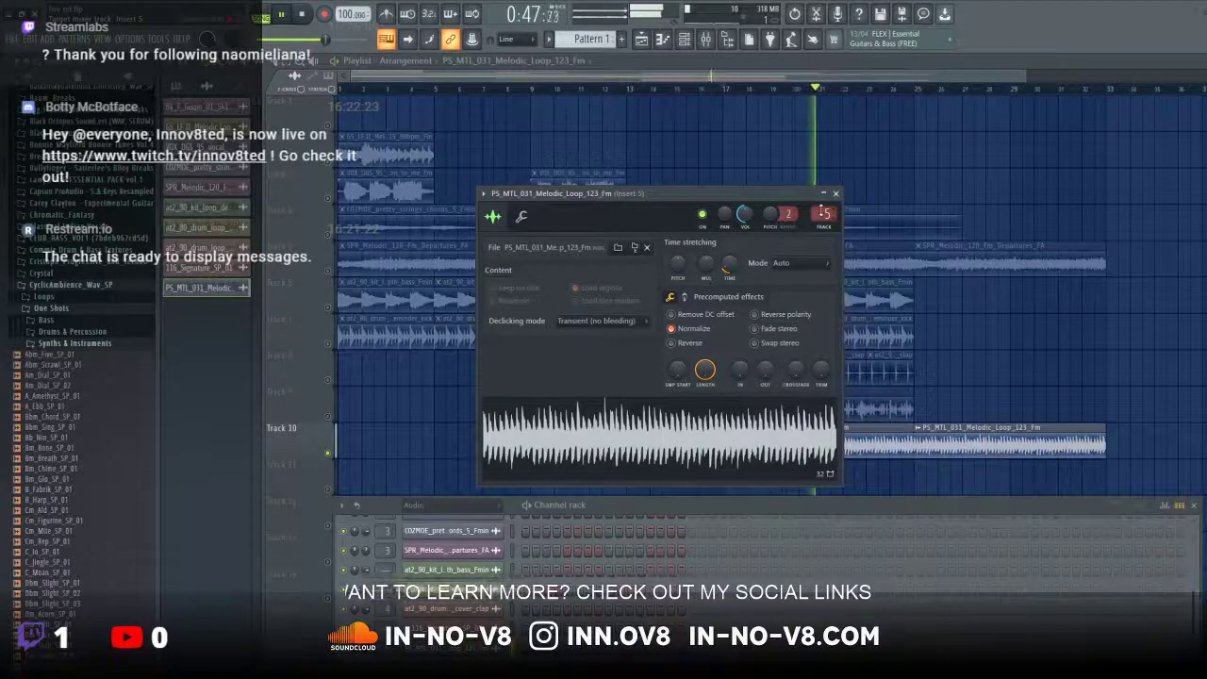
pyautogui.press('F9')
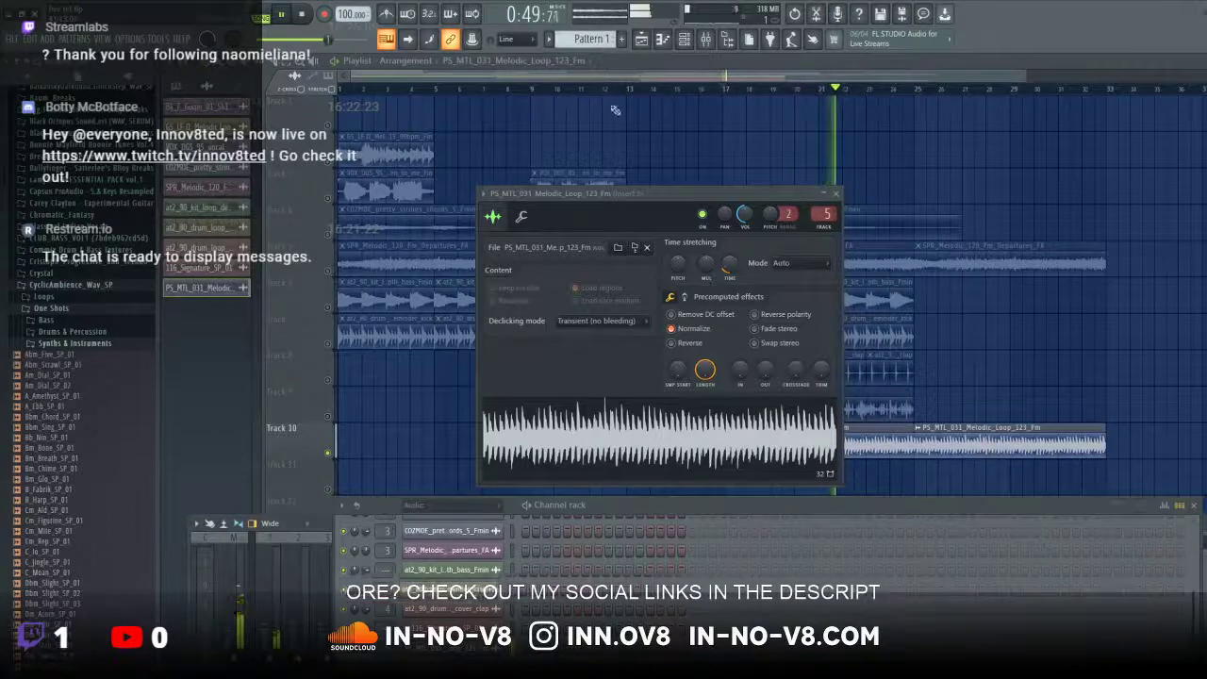
# Step: Restart playback at bar 17 and select the range from bar 17 to bar 33 for looped playback
pyautogui.click(769, 91)
pyautogui.click(728, 93)
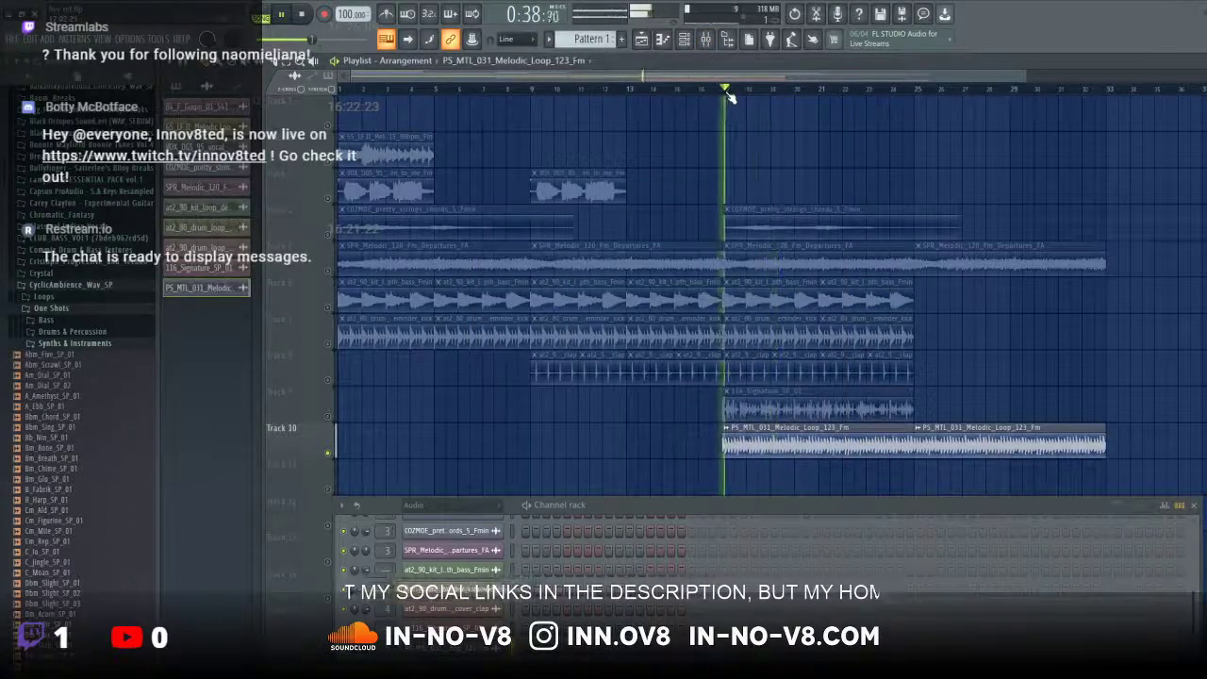
pyautogui.moveTo(728, 91); pyautogui.dragTo(1113, 106)
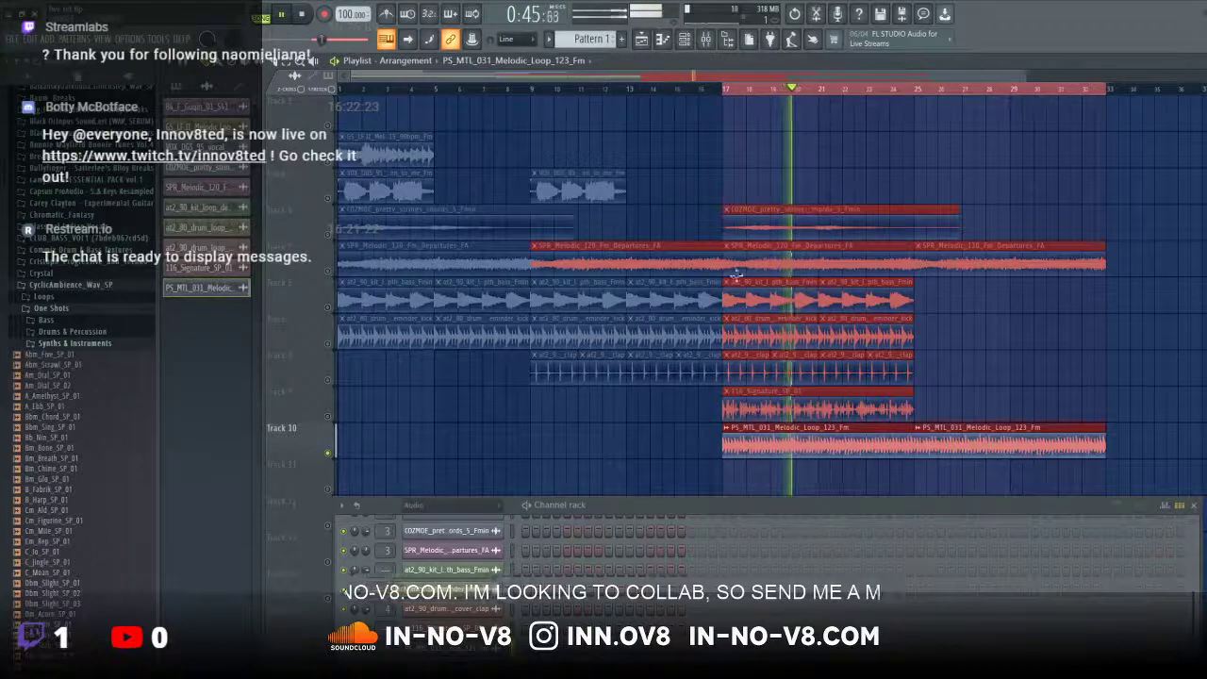
# Step: Load the Looperator effect into Slot 1 of mixer Insert 5
pyautogui.click(448, 648)
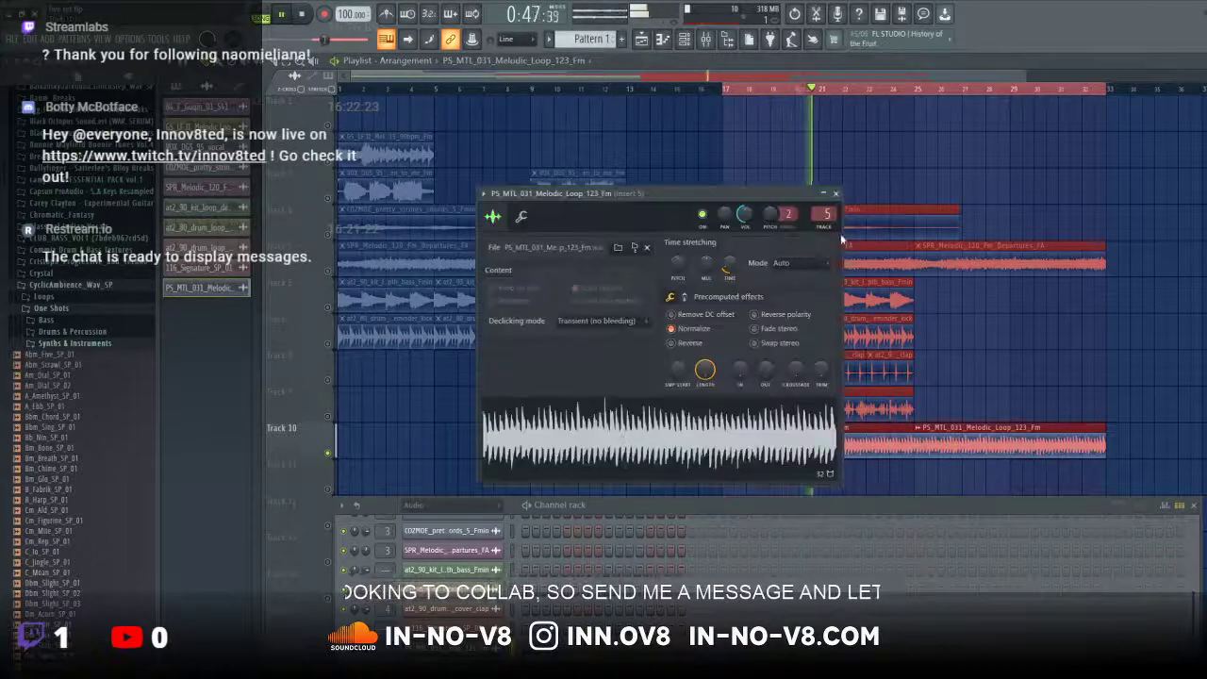
pyautogui.press('F9')
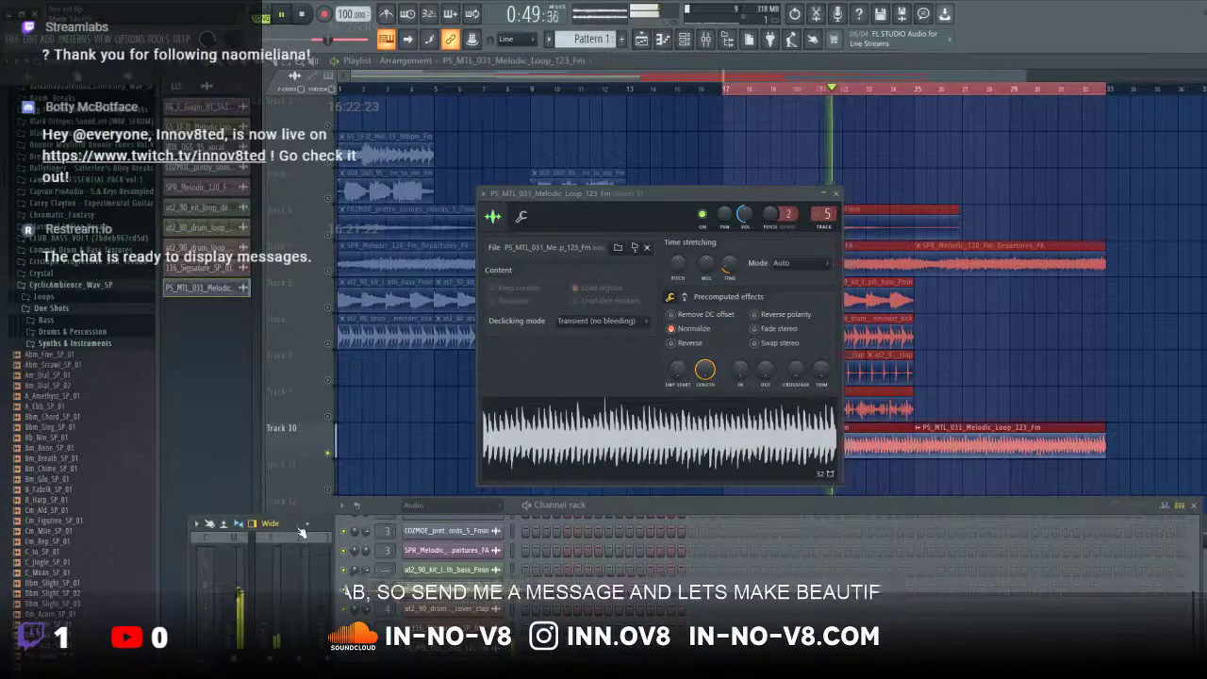
pyautogui.moveTo(301, 531); pyautogui.dragTo(370, 227)
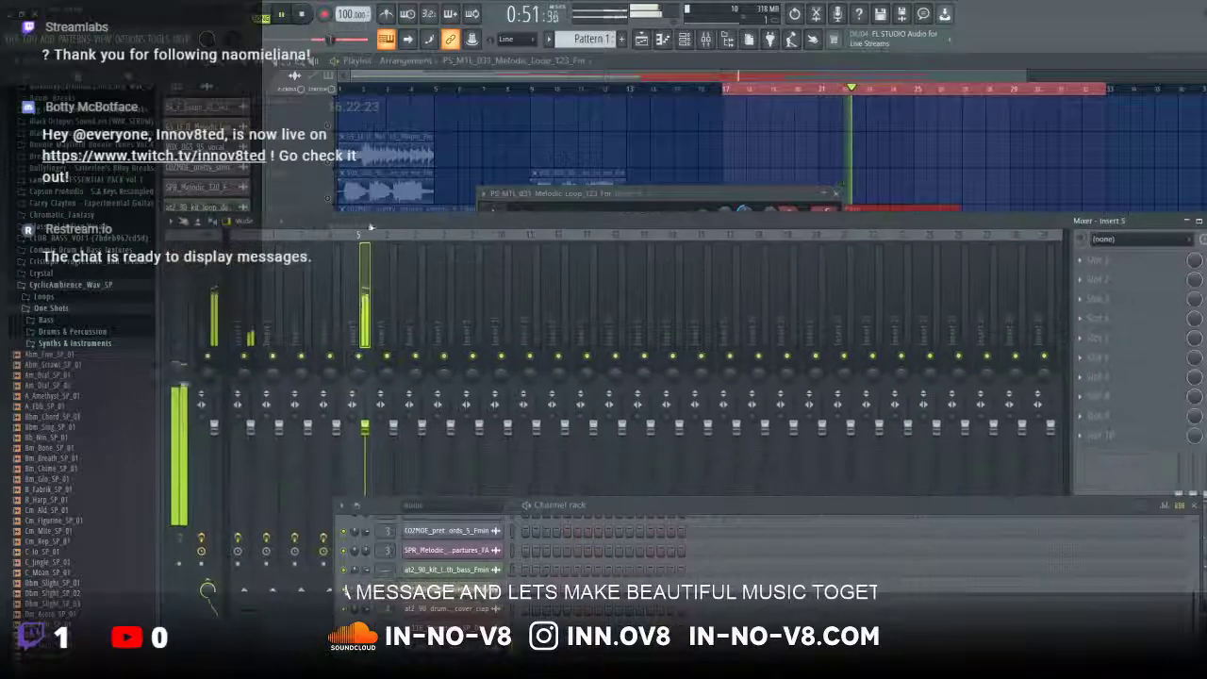
pyautogui.click(1080, 261)
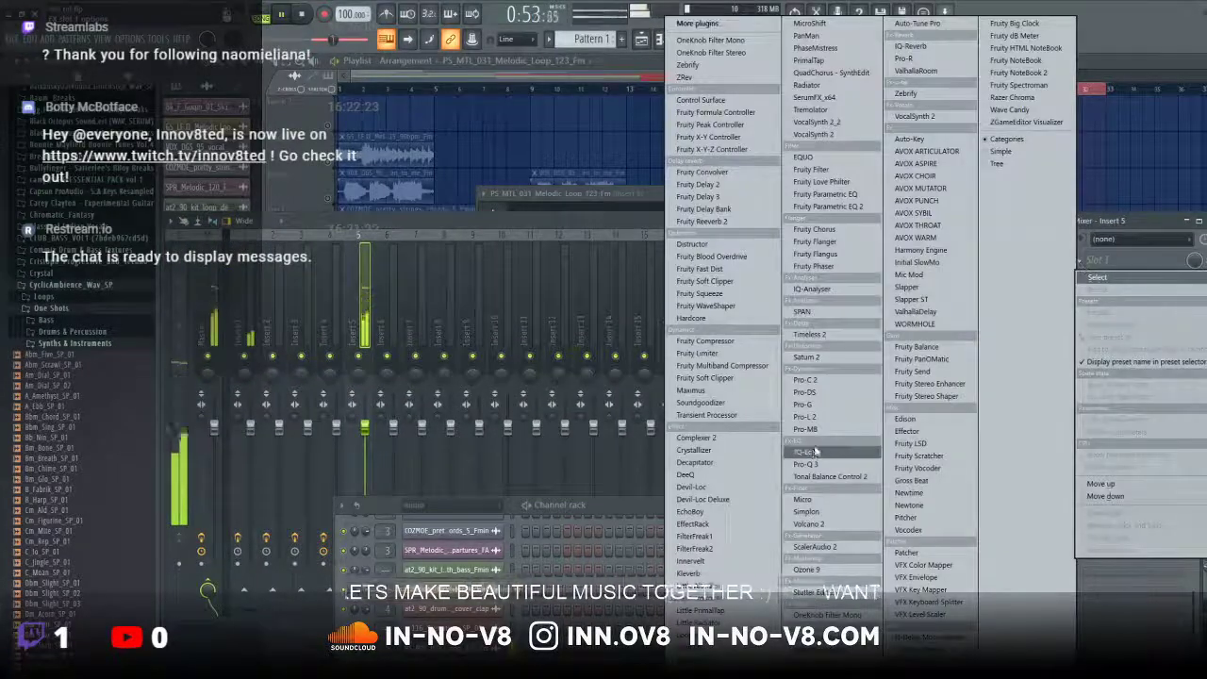
pyautogui.click(699, 23)
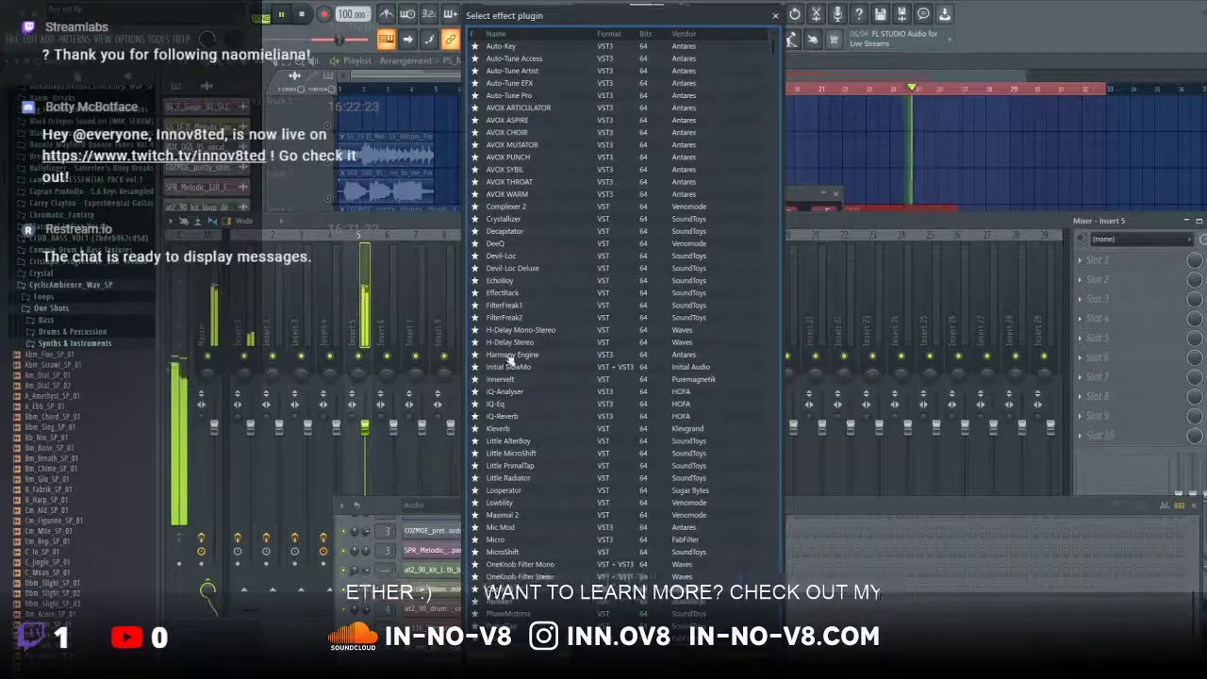
pyautogui.doubleClick(510, 493)
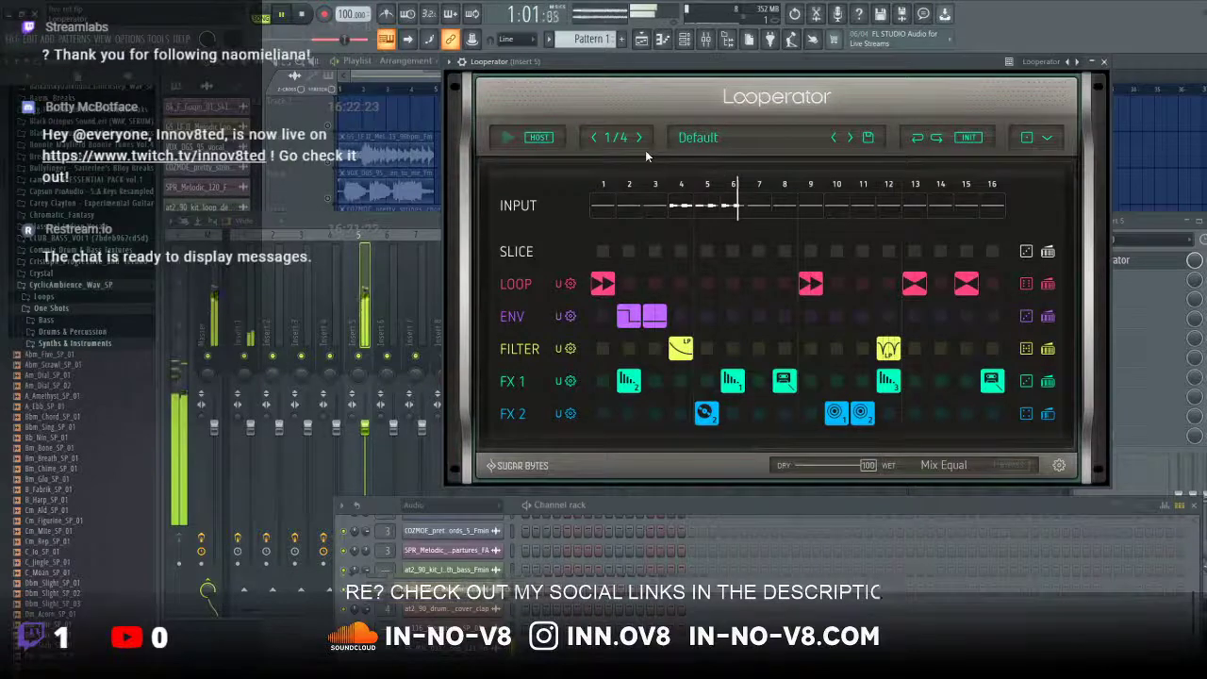
# Step: Audition Looperator's Ambient presets Electrify, Dynamic Revibrator and Modern Art on the melodic loop
pyautogui.click(700, 138)
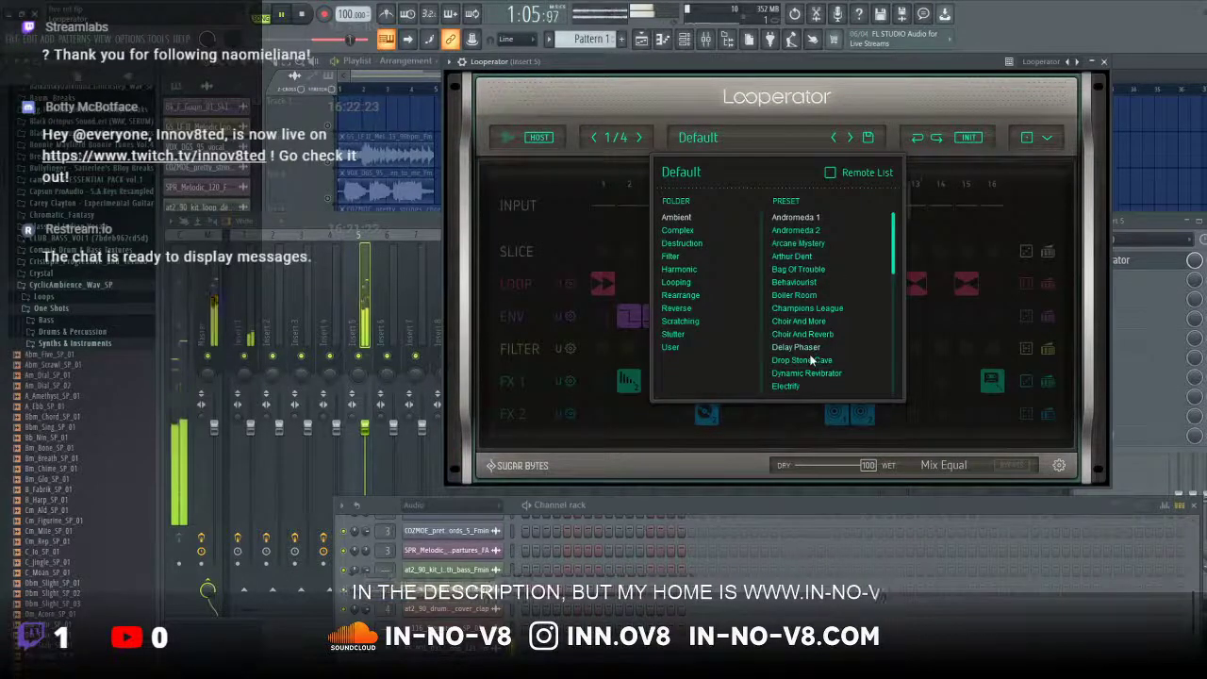
pyautogui.scroll(-1, 812, 361)
pyautogui.click(789, 375)
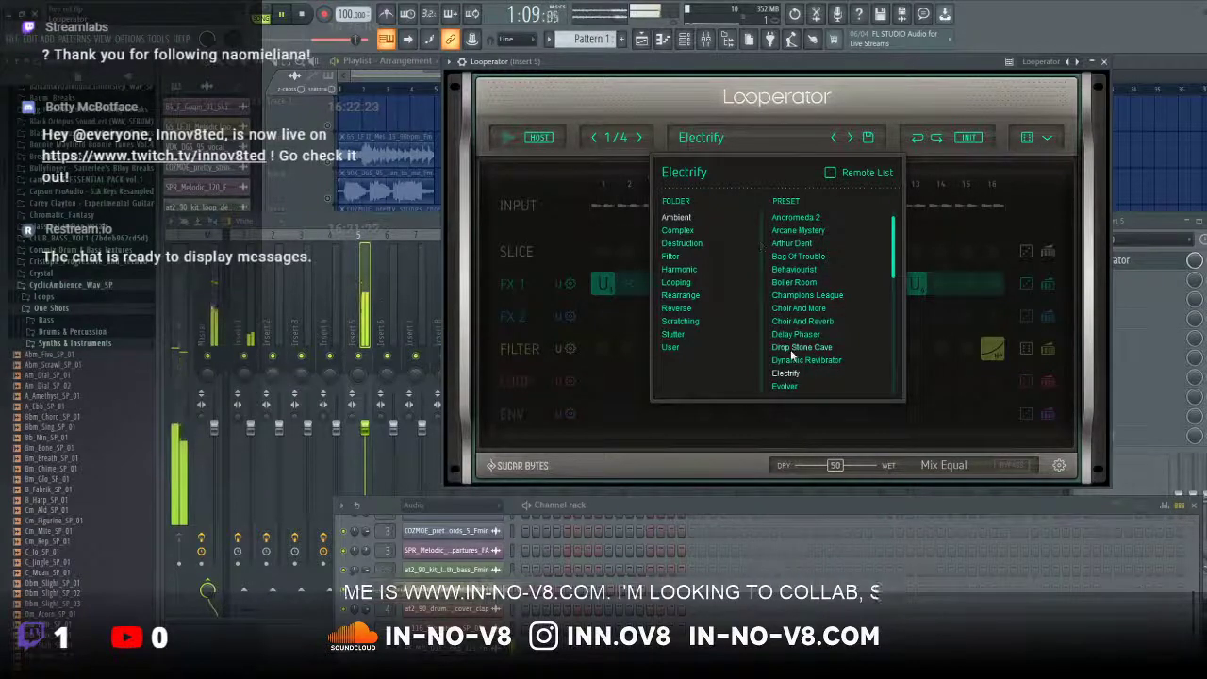
pyautogui.click(791, 362)
pyautogui.scroll(-10, 792, 364)
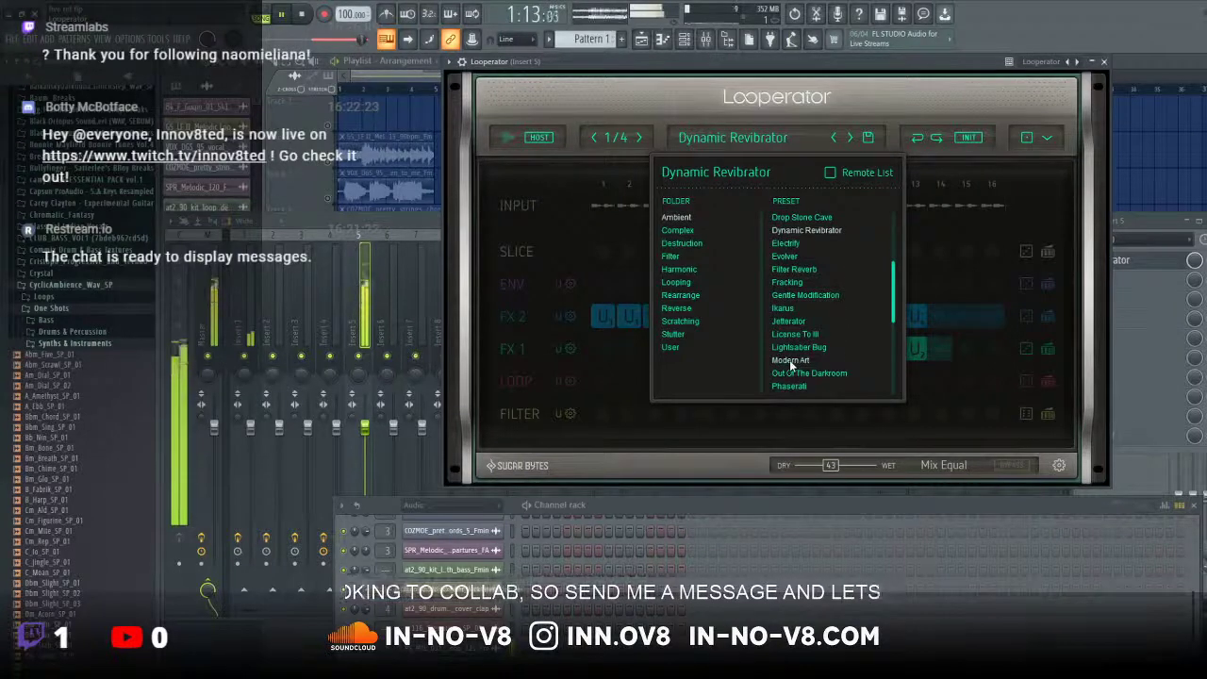
pyautogui.click(792, 362)
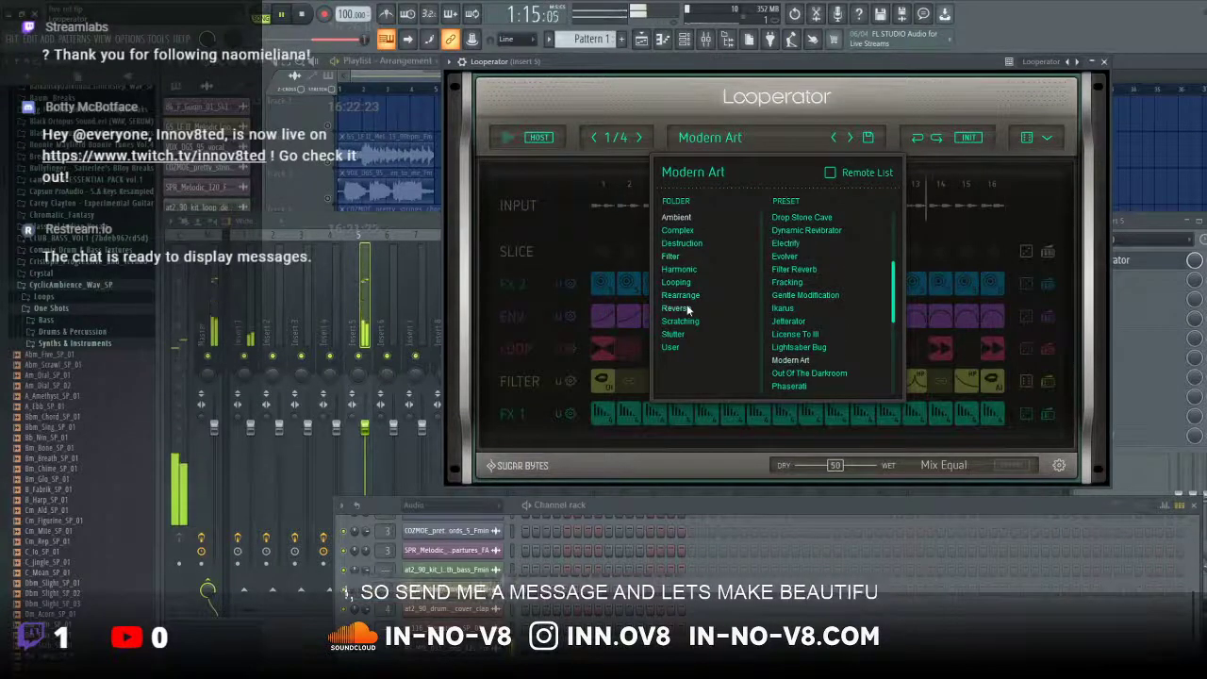
# Step: Audition the Easy Arrange 2 preset from Looperator's Rearrange folder
pyautogui.click(678, 296)
pyautogui.click(795, 309)
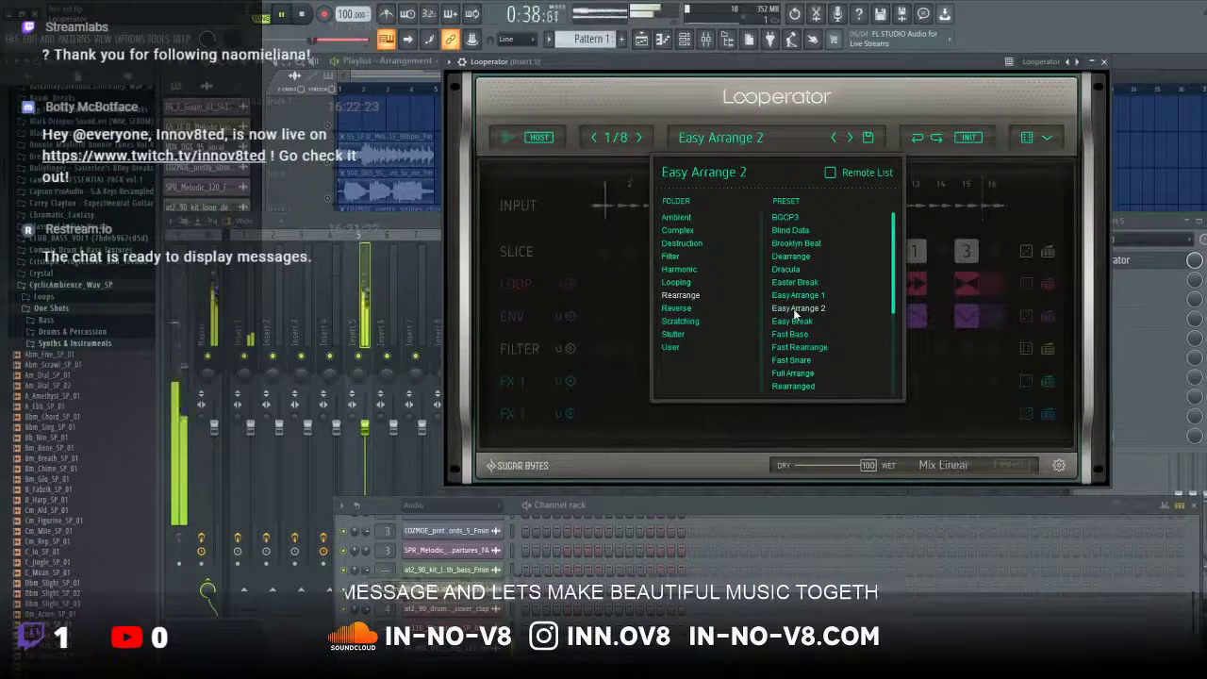
pyautogui.scroll(-2, 797, 351)
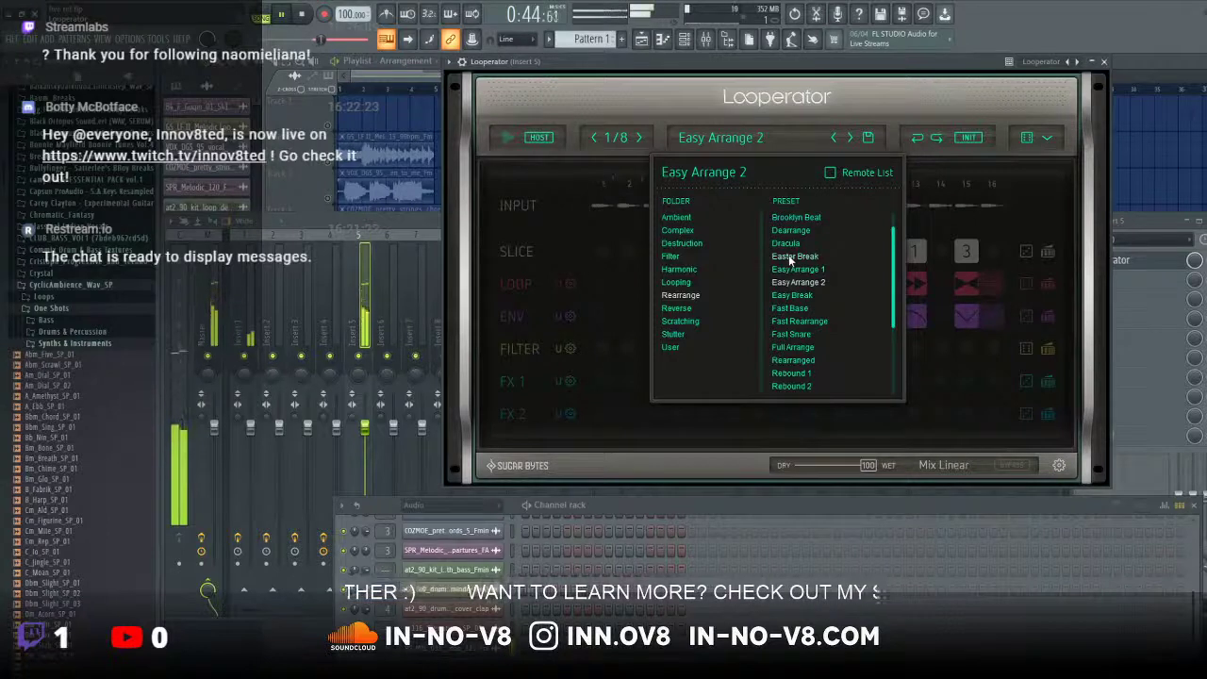
# Step: Return to Looperator's Ambient folder and audition the Andromeda 2 and Filter Reverb presets
pyautogui.click(678, 218)
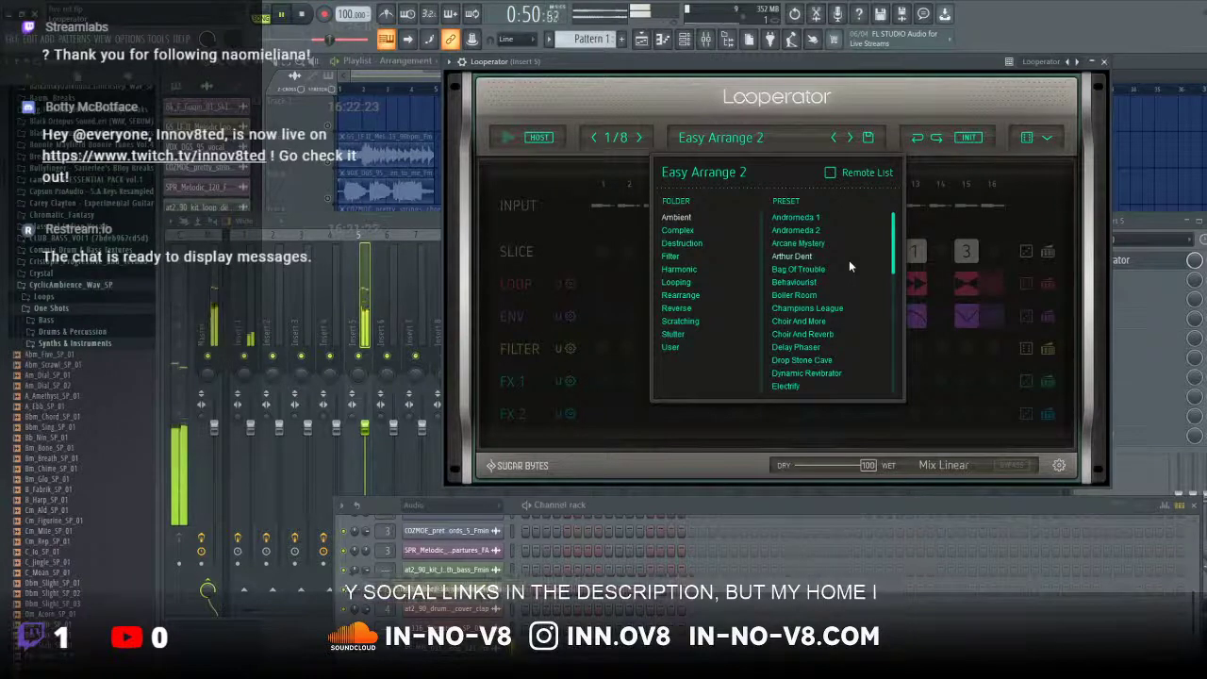
pyautogui.click(796, 234)
pyautogui.scroll(-1, 806, 351)
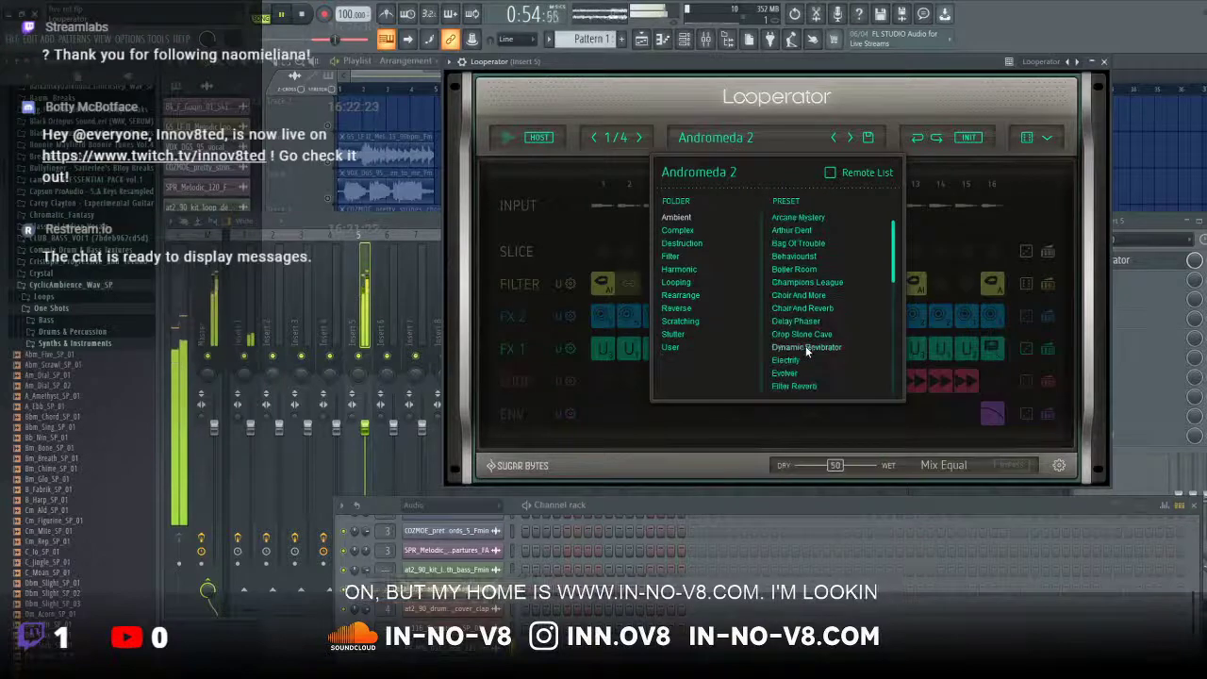
pyautogui.click(787, 385)
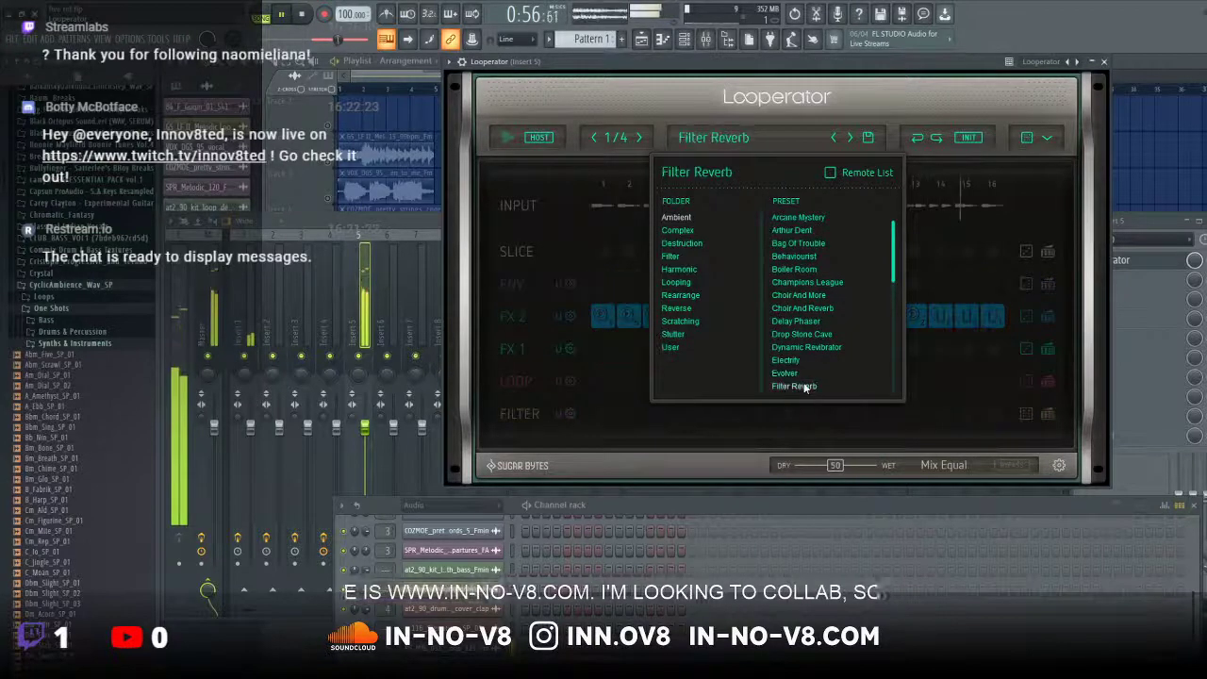
pyautogui.scroll(-3, 800, 377)
pyautogui.scroll(-2, 803, 376)
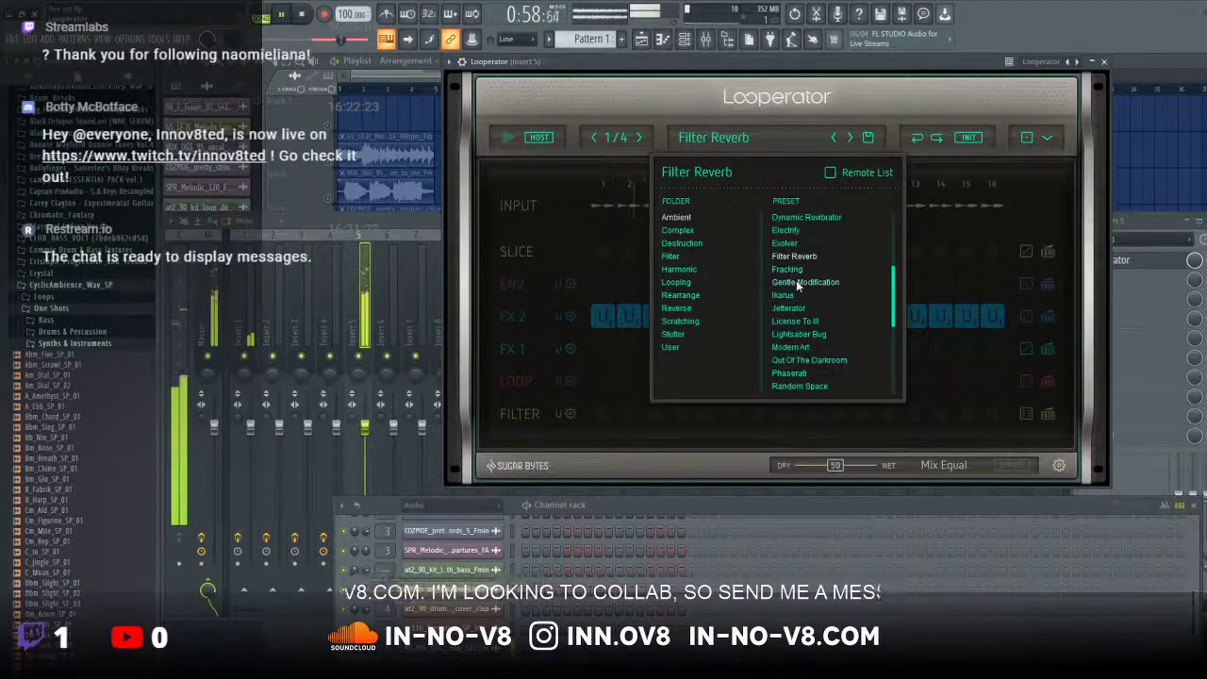
# Step: Audition the Ambient presets Gentle Modification, License To Ill and Out Of The Darkroom in Looperator
pyautogui.click(799, 283)
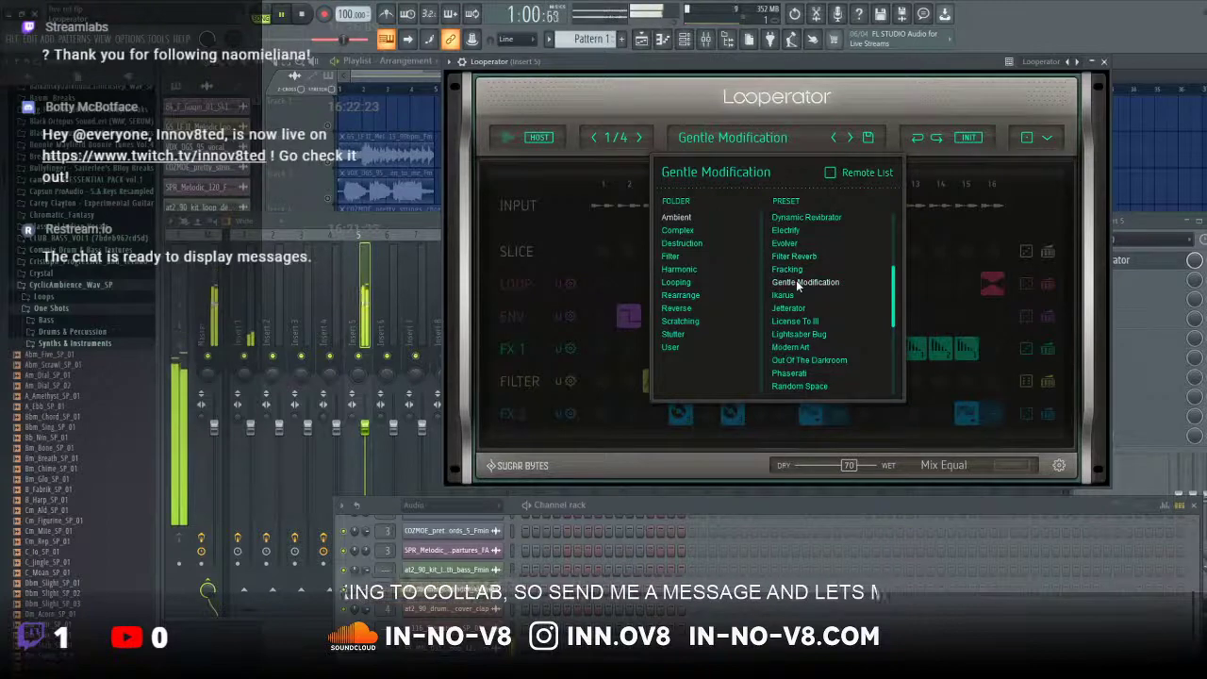
pyautogui.click(798, 324)
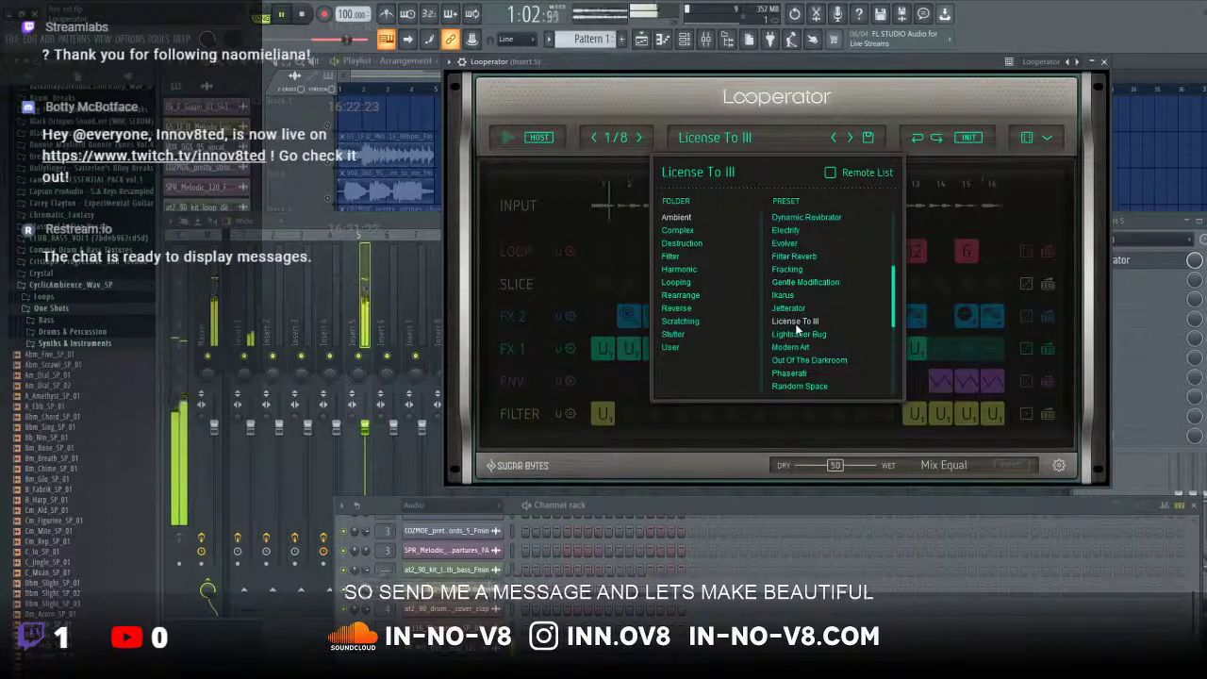
pyautogui.scroll(-1, 796, 323)
pyautogui.click(792, 347)
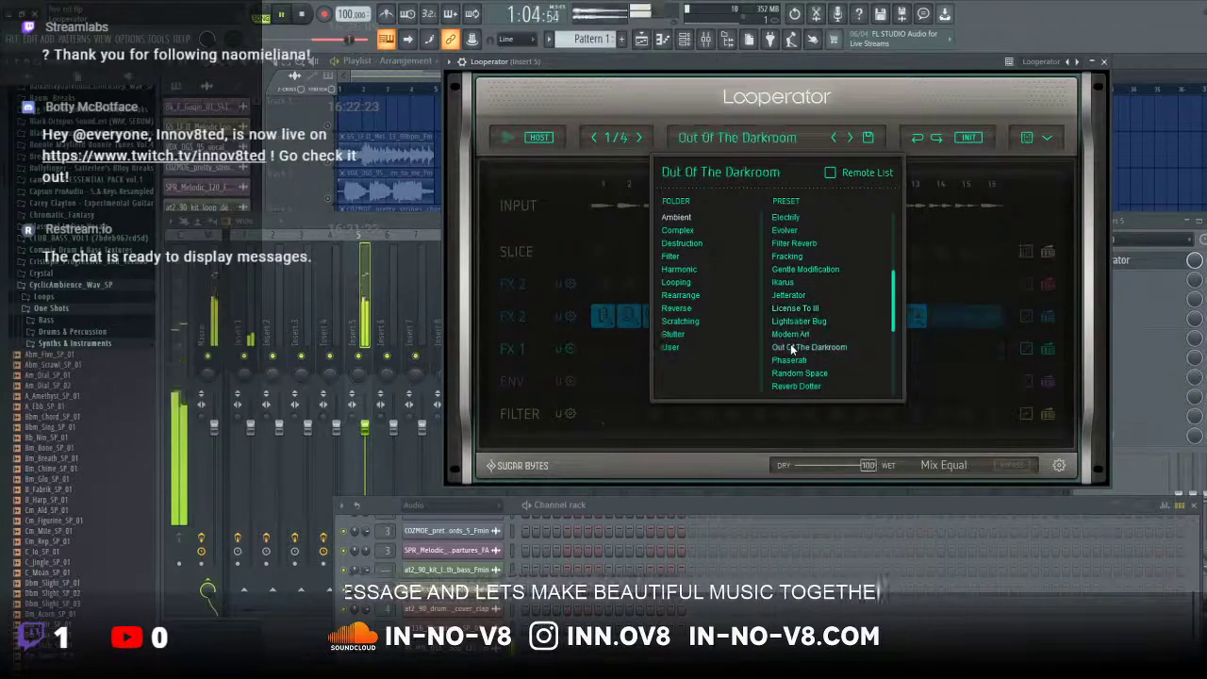
# Step: Load the Random Space preset in Looperator, close the preset browser and bring the mixer forward
pyautogui.scroll(-3, 795, 341)
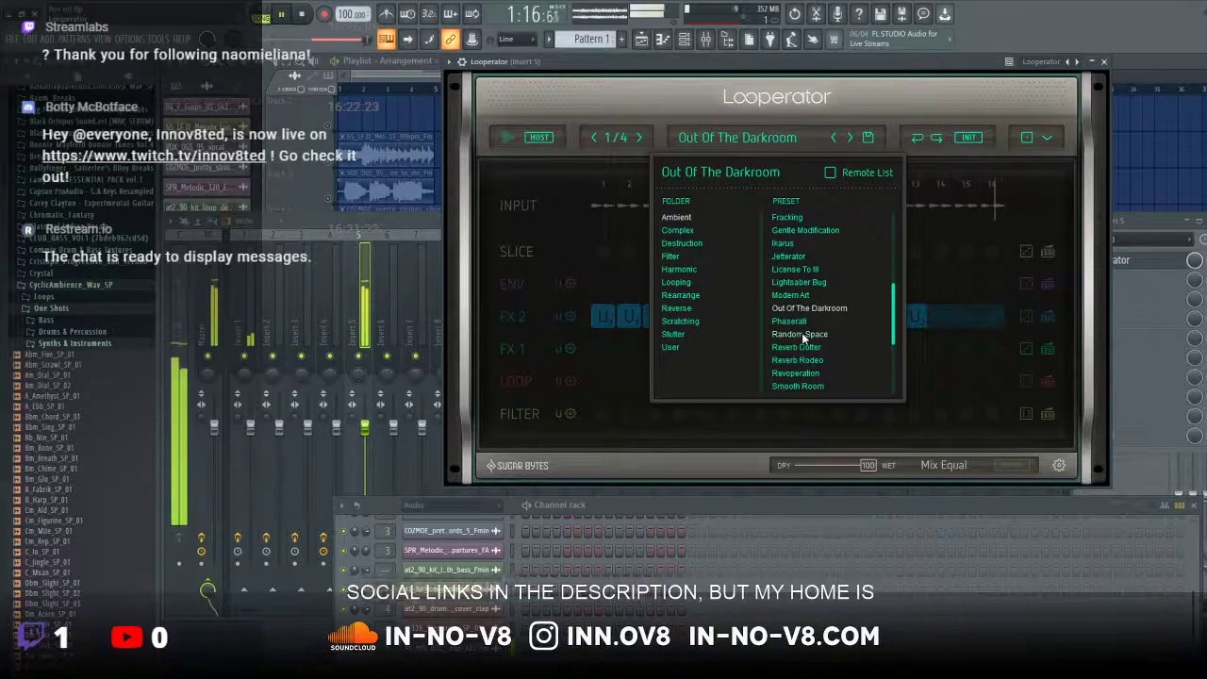
pyautogui.click(800, 334)
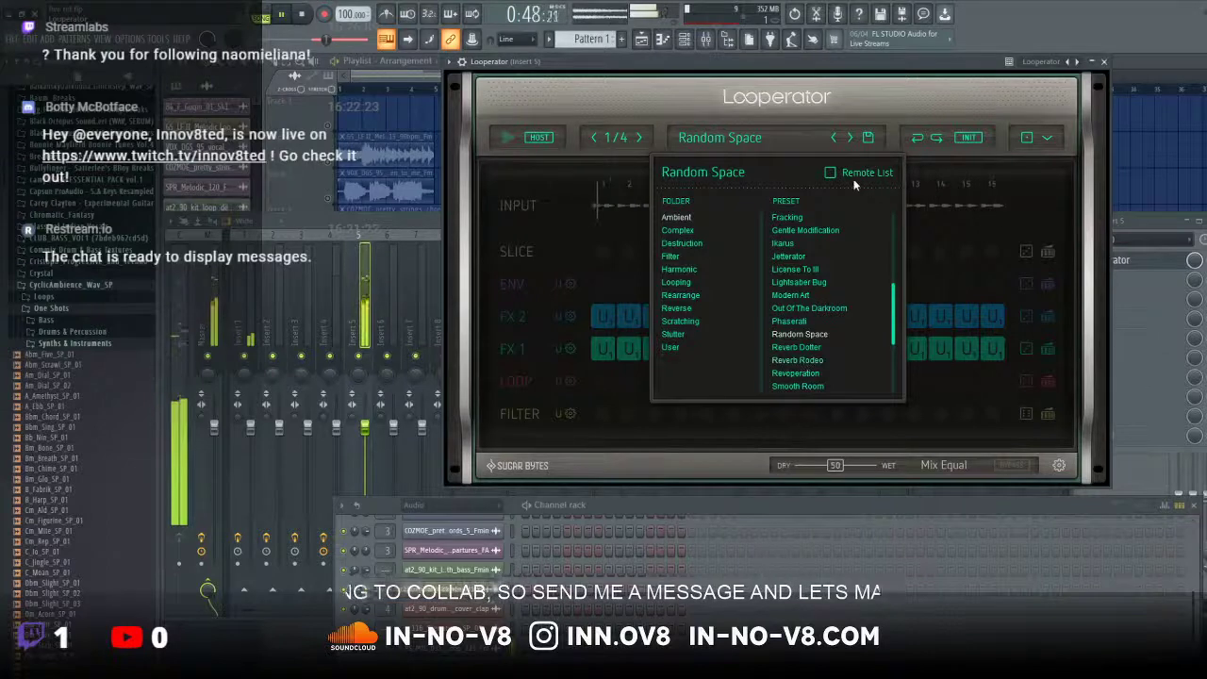
pyautogui.click(915, 93)
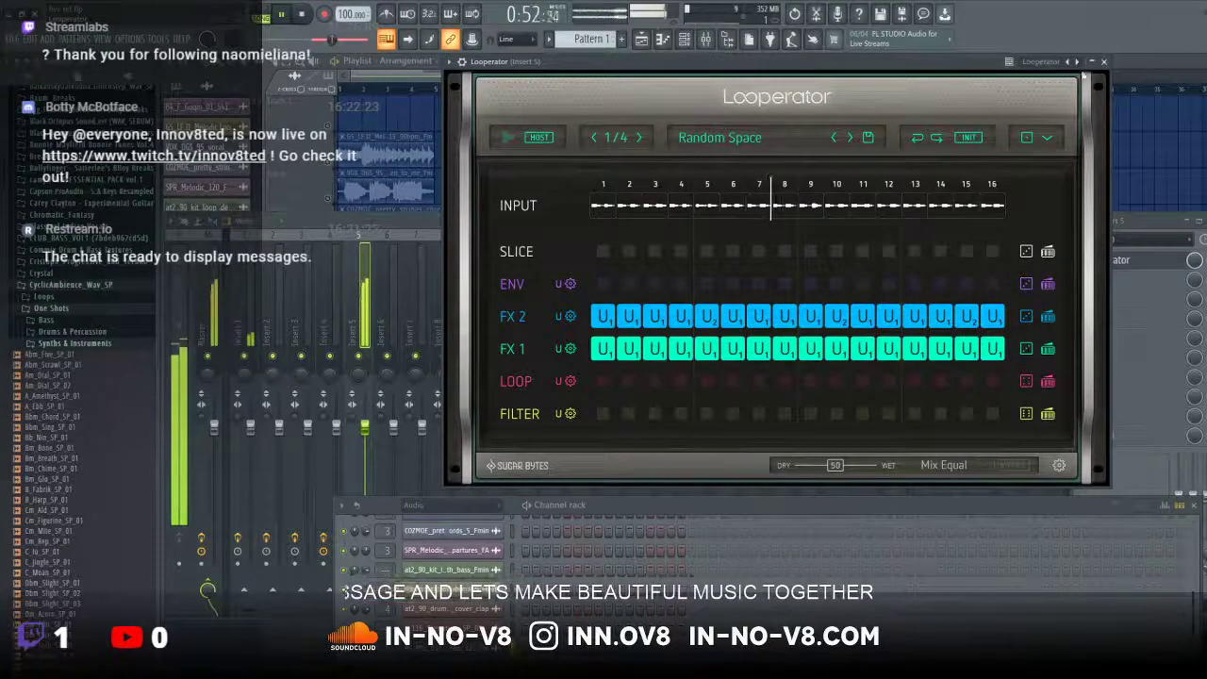
pyautogui.click(1132, 229)
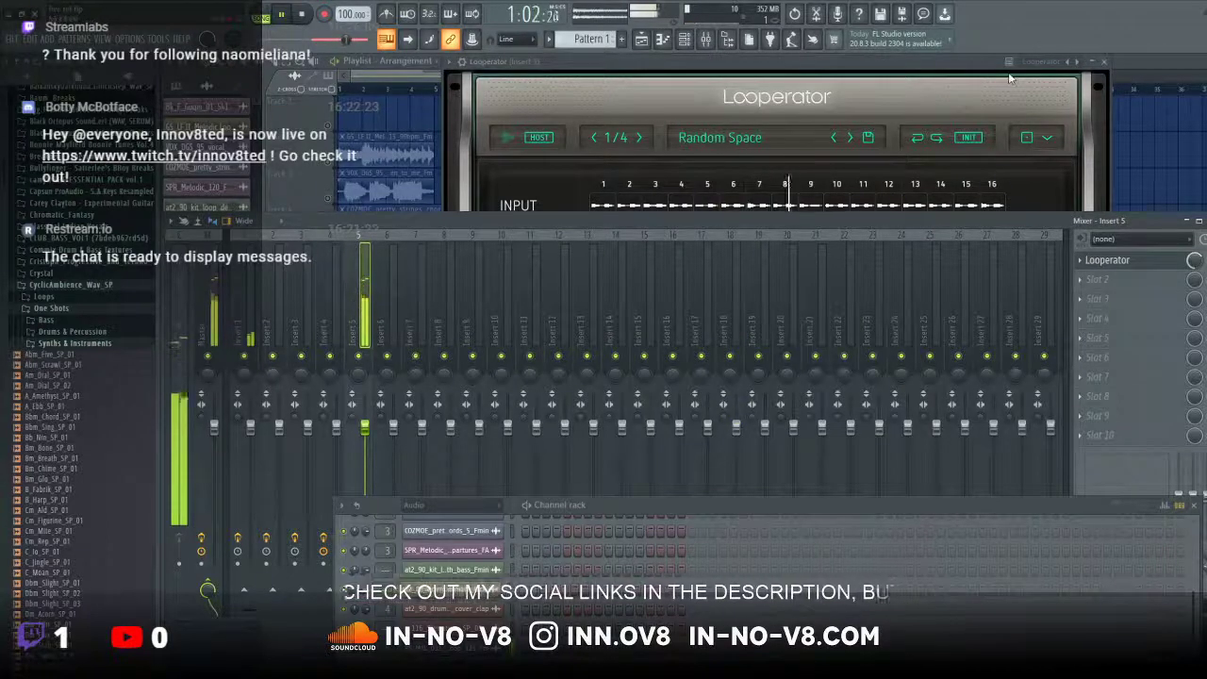
# Step: Close the Looperator window and move the mixer down, clear of the playlist
pyautogui.click(979, 71)
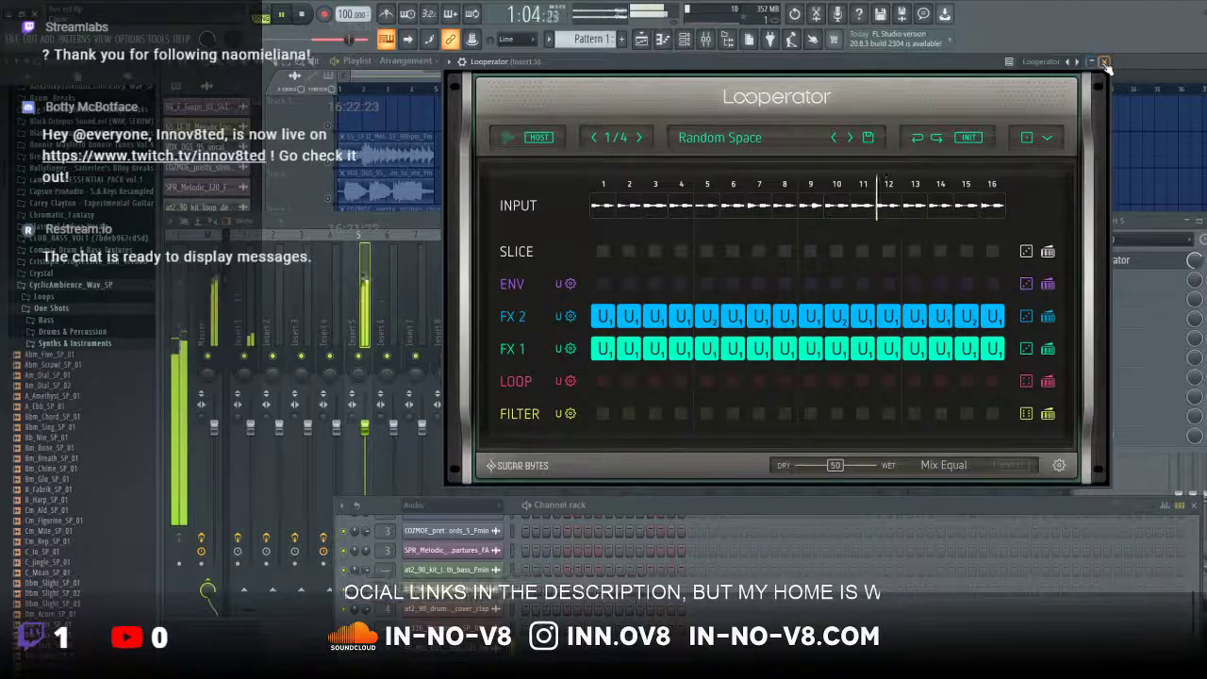
pyautogui.click(1106, 62)
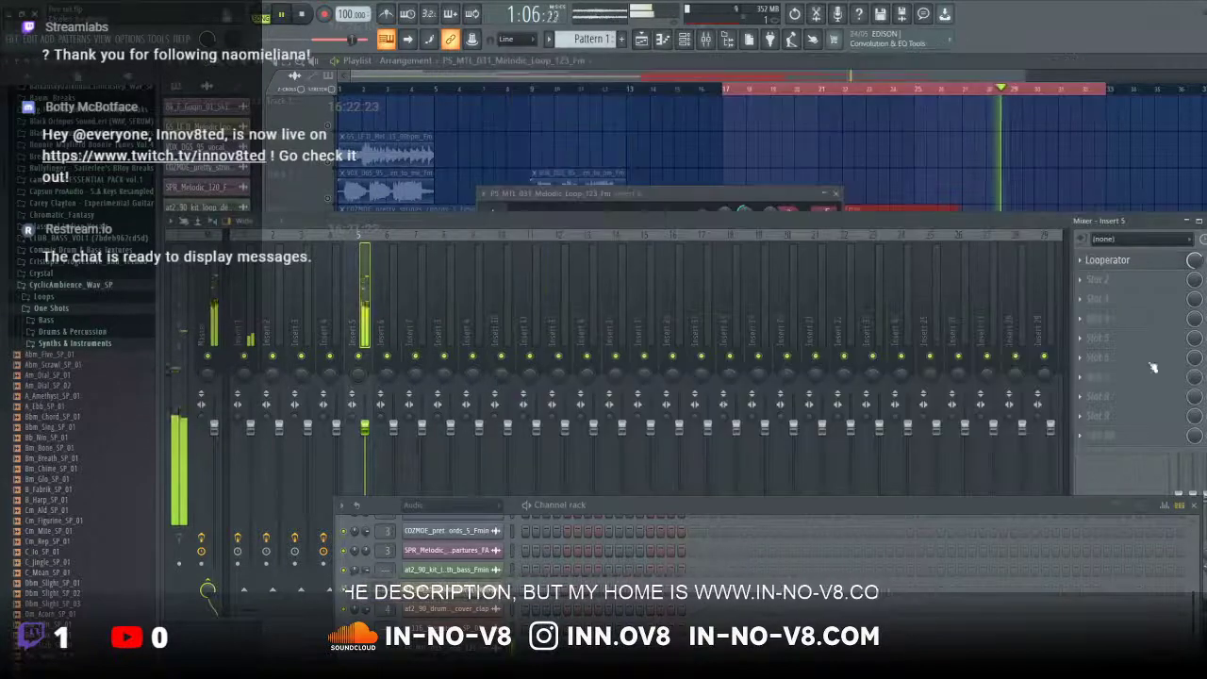
pyautogui.moveTo(461, 225); pyautogui.dragTo(678, 396)
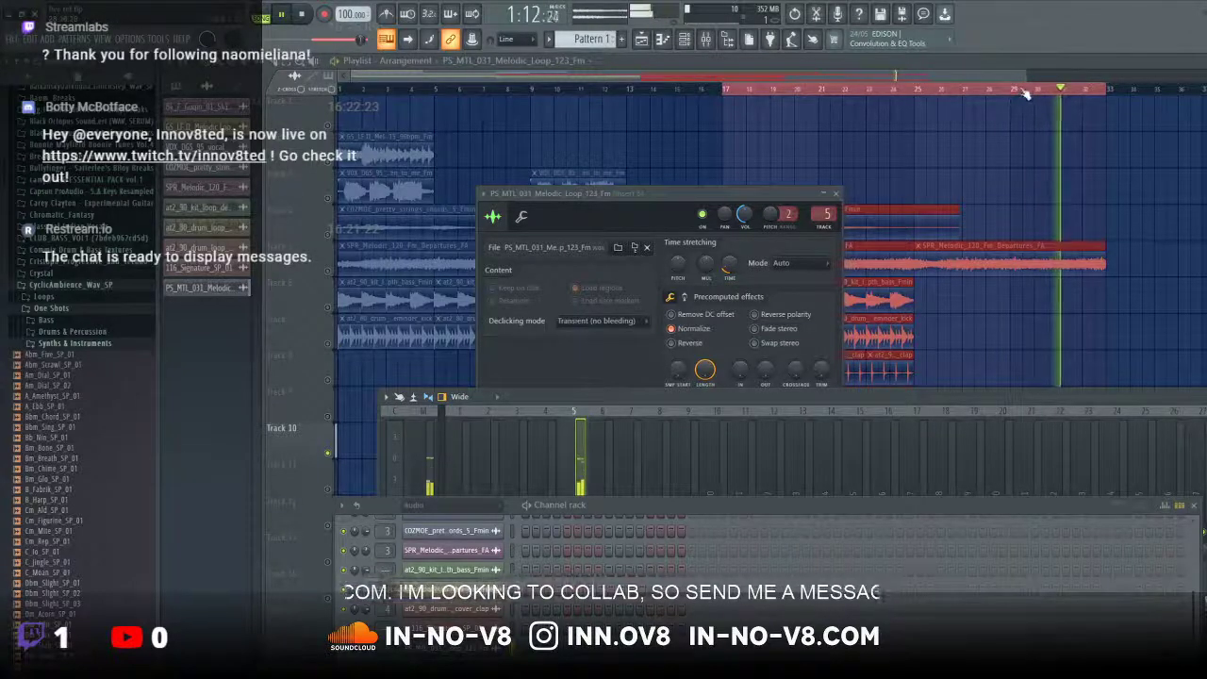
# Step: Clear the playlist's time selection, play from about bar 13 and unmute Tracks 4 to 8
pyautogui.click(665, 92)
pyautogui.click(627, 89)
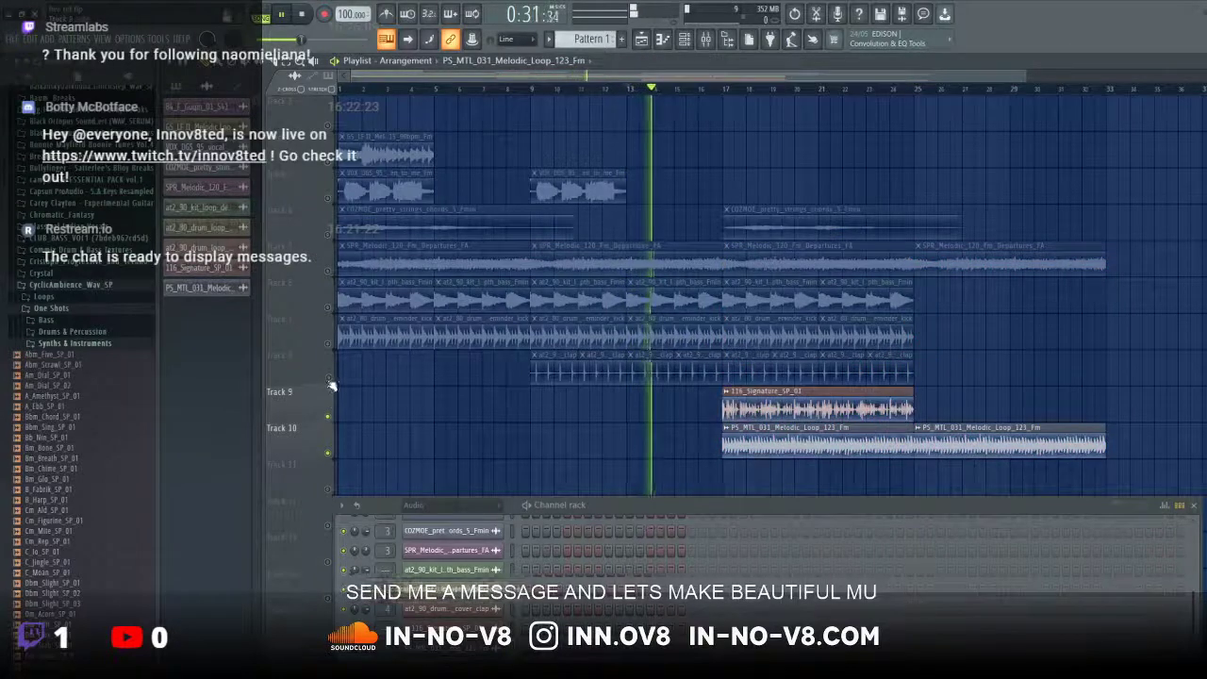
pyautogui.click(329, 308)
pyautogui.click(329, 271)
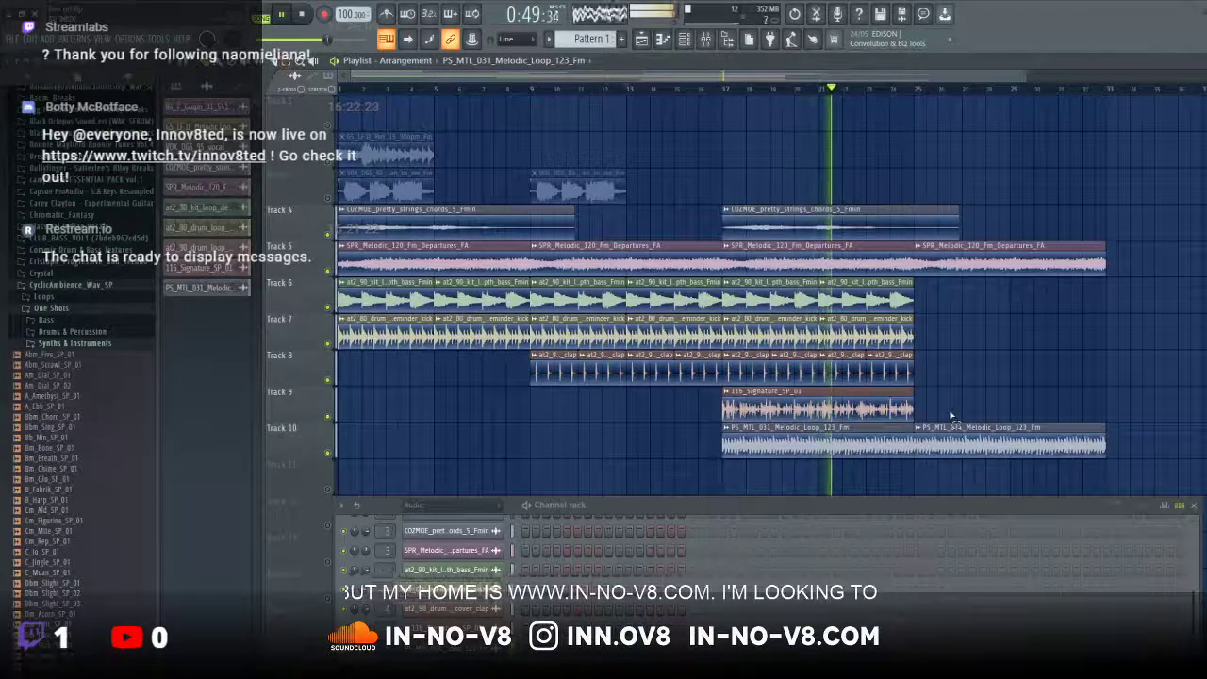
# Step: Duplicate the bass, kick, clap and 116_Signature clips of bars 17–25 on Tracks 6 to 9 so the copies start at bar 25
pyautogui.moveTo(949, 420); pyautogui.dragTo(742, 306)
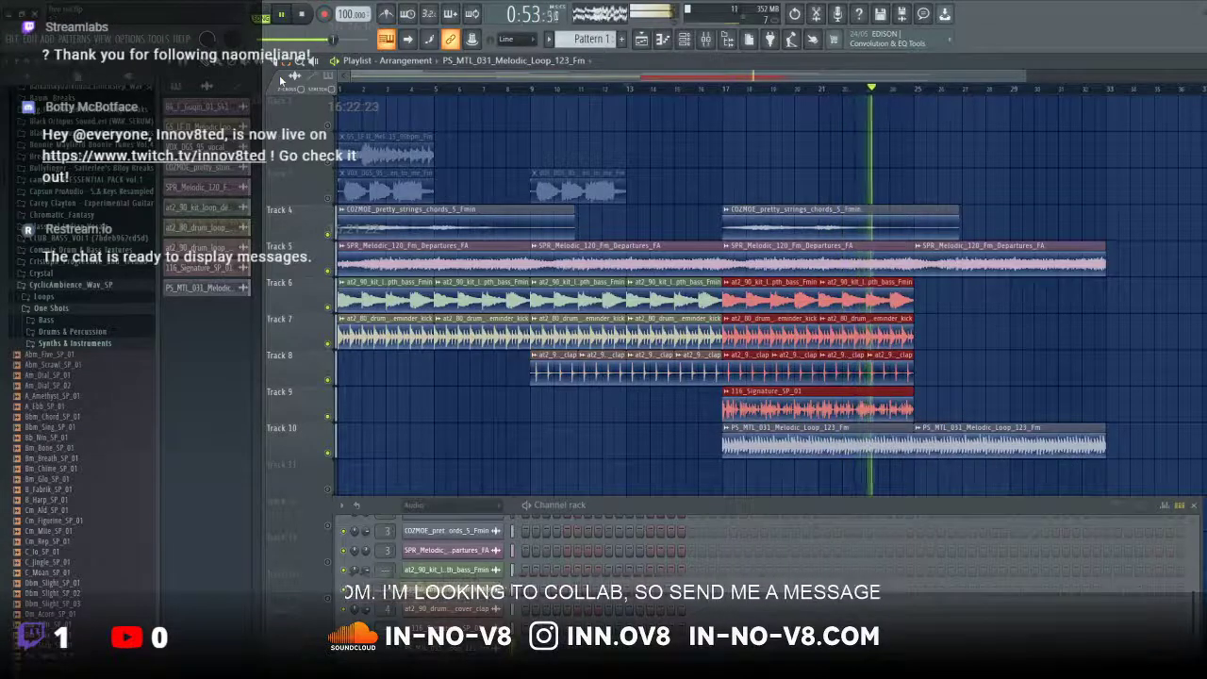
pyautogui.hotkey('ctrl', 'v')
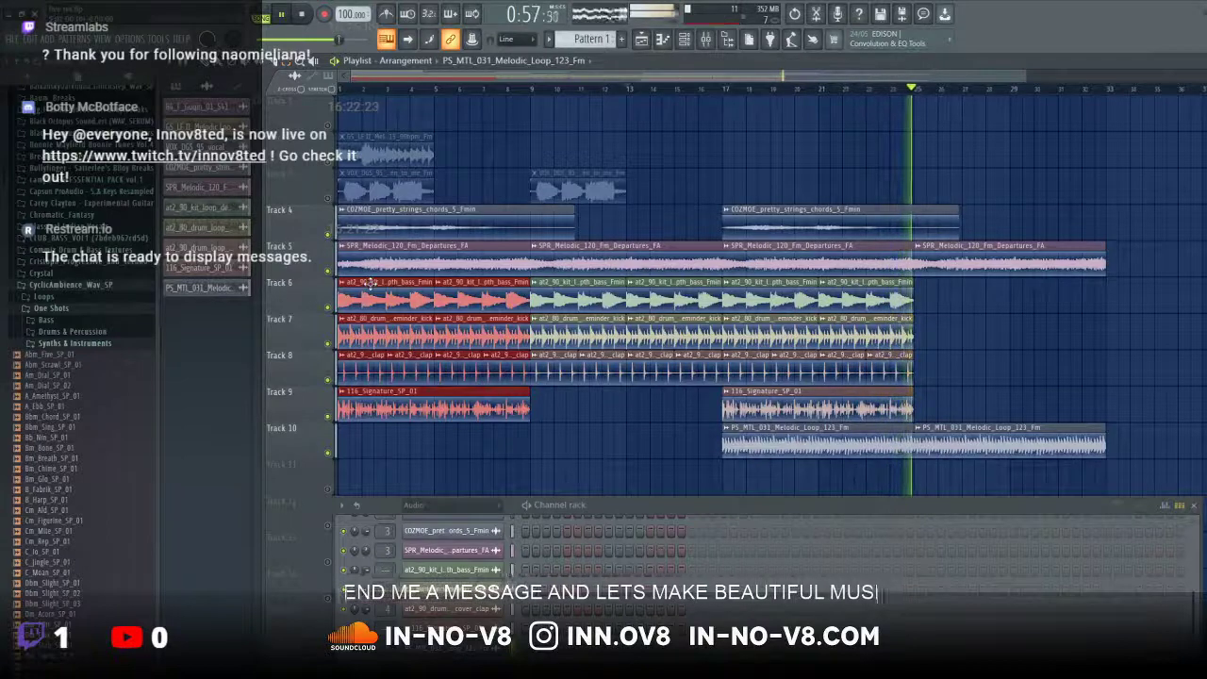
pyautogui.moveTo(366, 286); pyautogui.dragTo(941, 286)
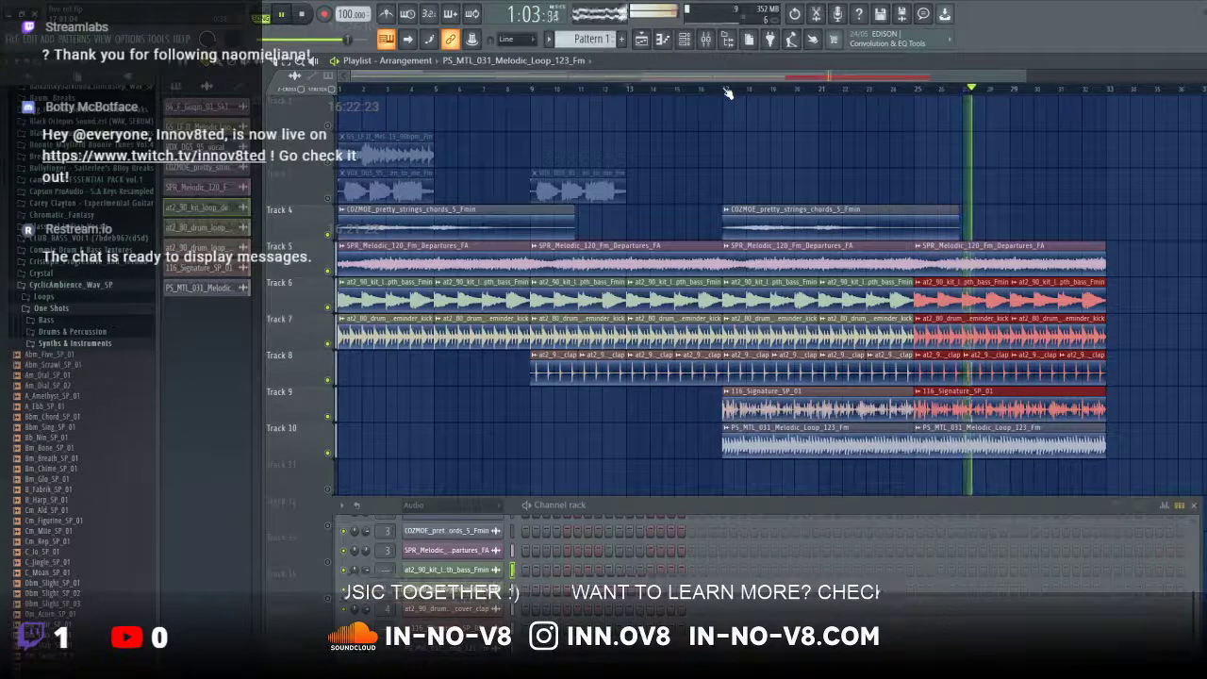
# Step: Stop playback, unmute Track 3 and move its first vocal phrase clip from bar 1 to bar 17
pyautogui.click(303, 14)
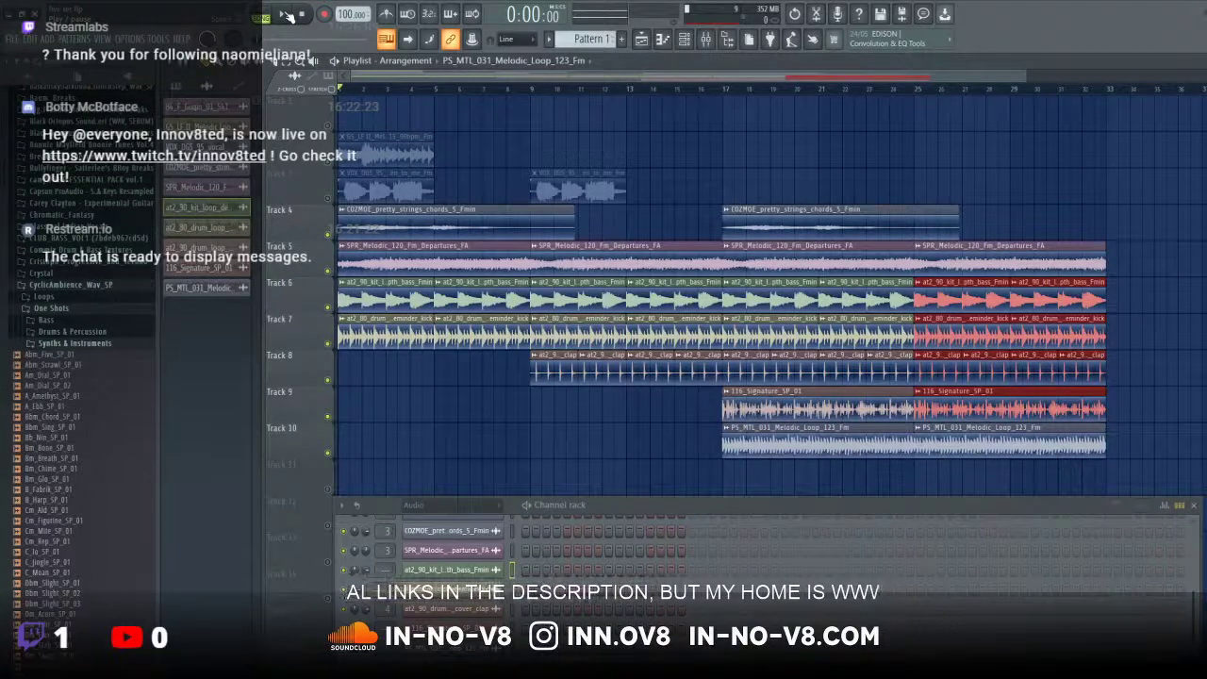
pyautogui.click(332, 199)
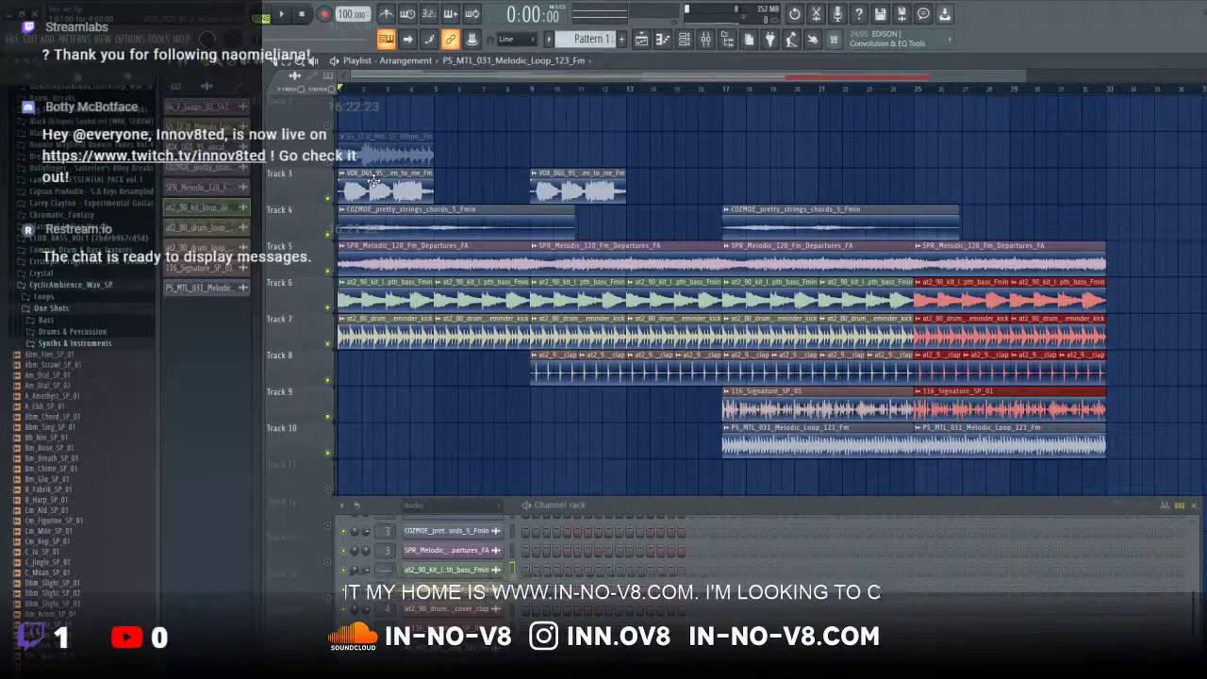
pyautogui.moveTo(374, 182); pyautogui.dragTo(751, 189)
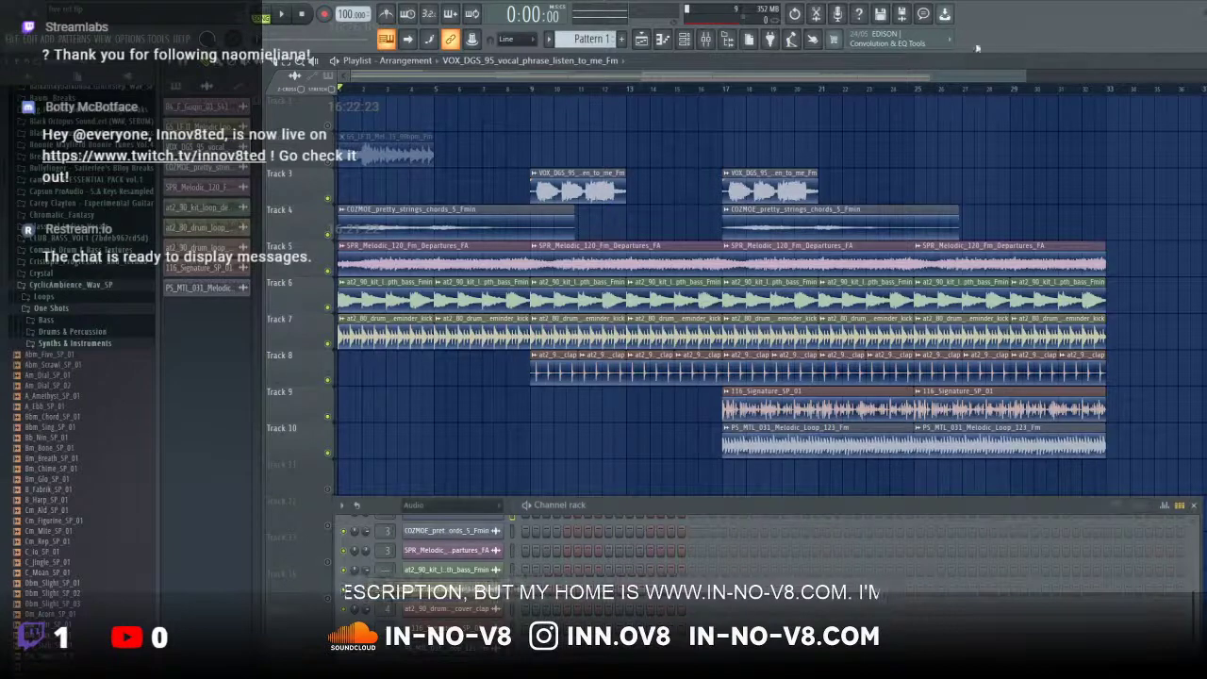
# Step: Play the arrangement from the start to about bar 25 with the channel rack moved out of the way, and stop it
pyautogui.click(1085, 90)
pyautogui.moveTo(362, 90); pyautogui.dragTo(339, 94)
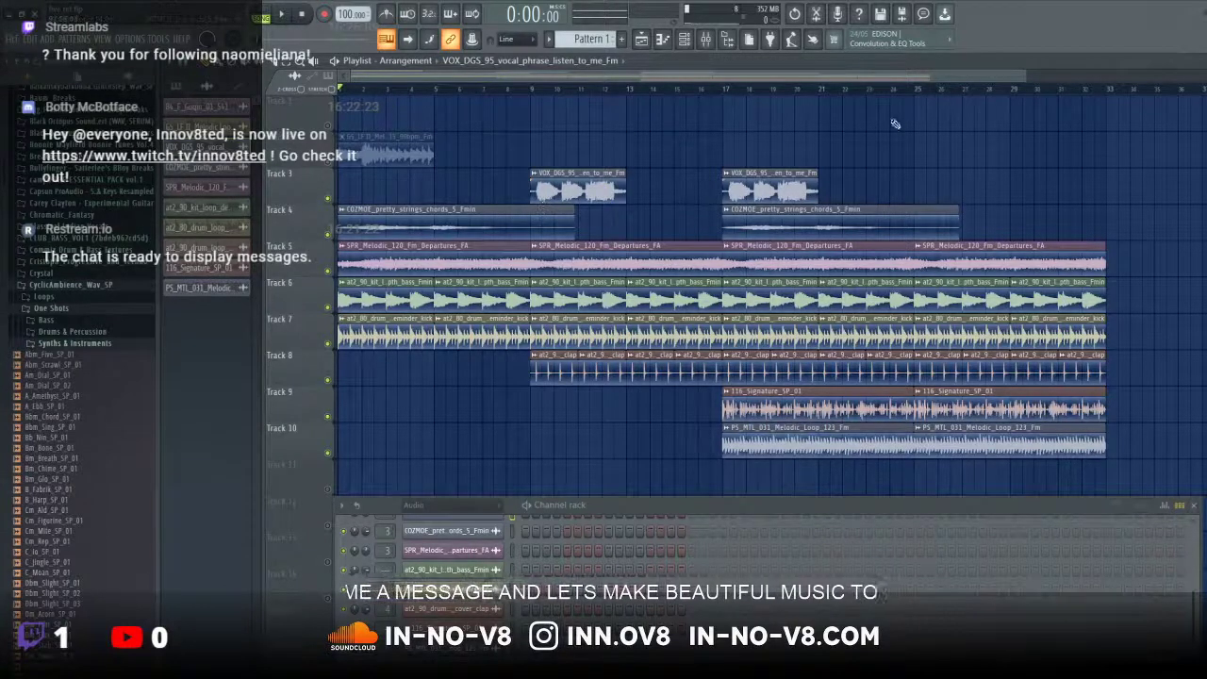
pyautogui.moveTo(1026, 76); pyautogui.dragTo(1047, 250)
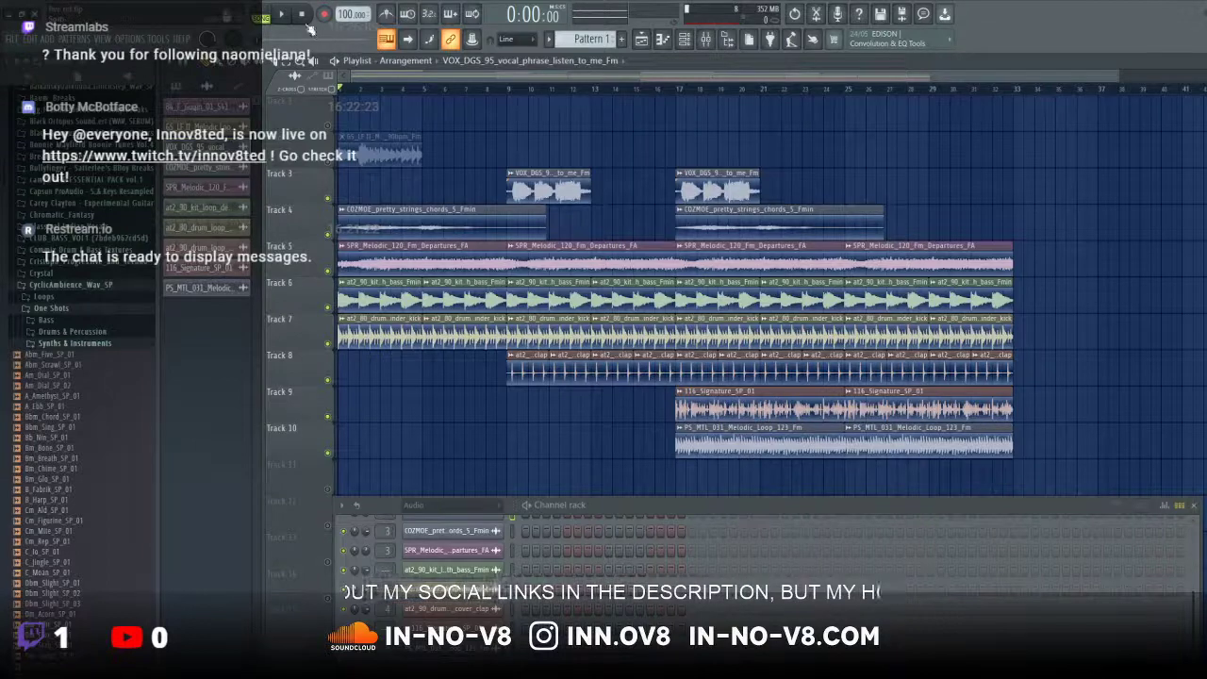
pyautogui.click(283, 16)
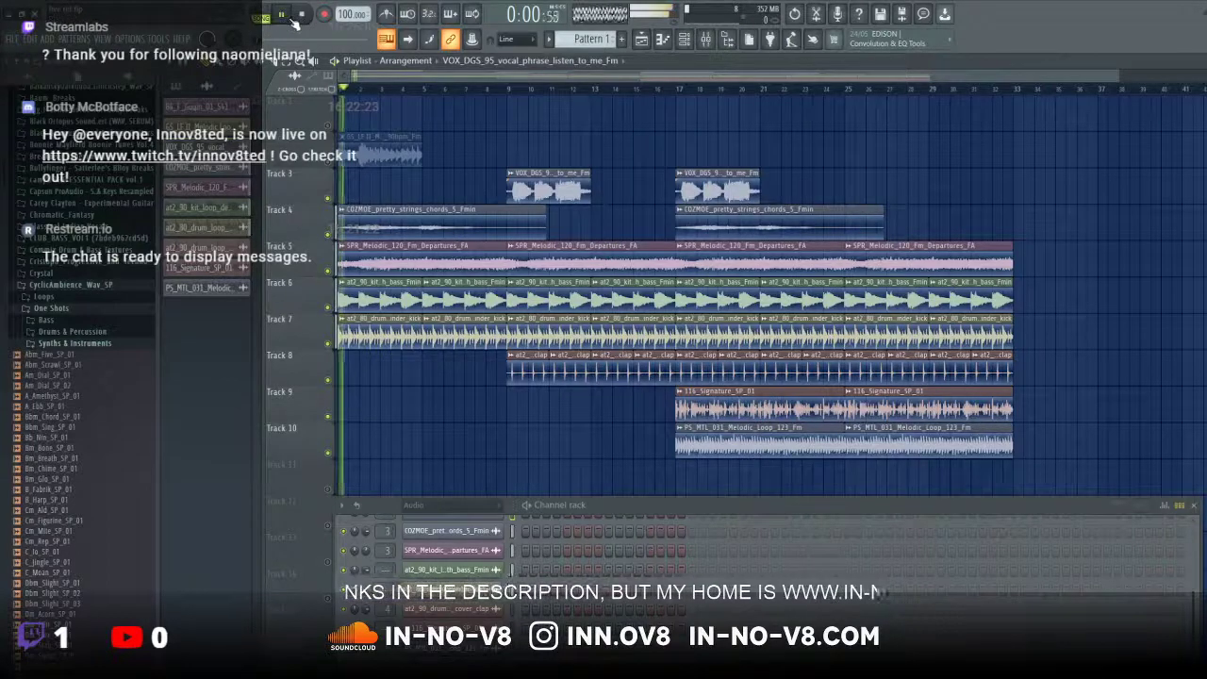
pyautogui.moveTo(703, 507); pyautogui.dragTo(737, 358)
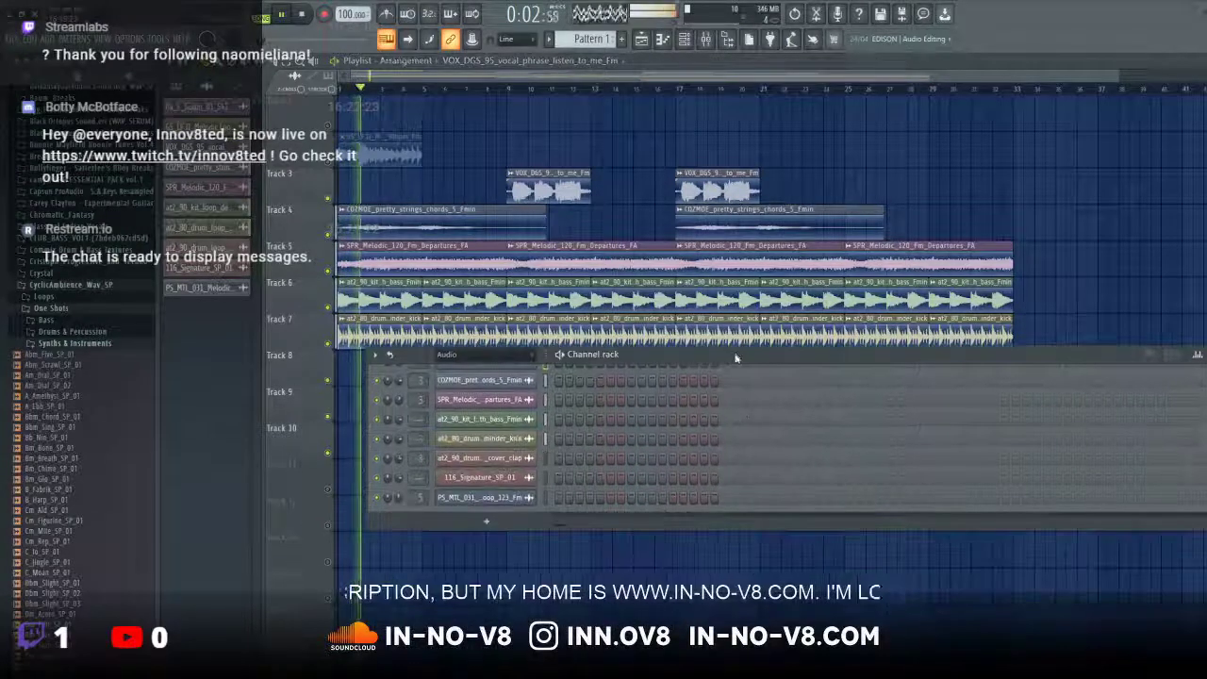
pyautogui.click(761, 518)
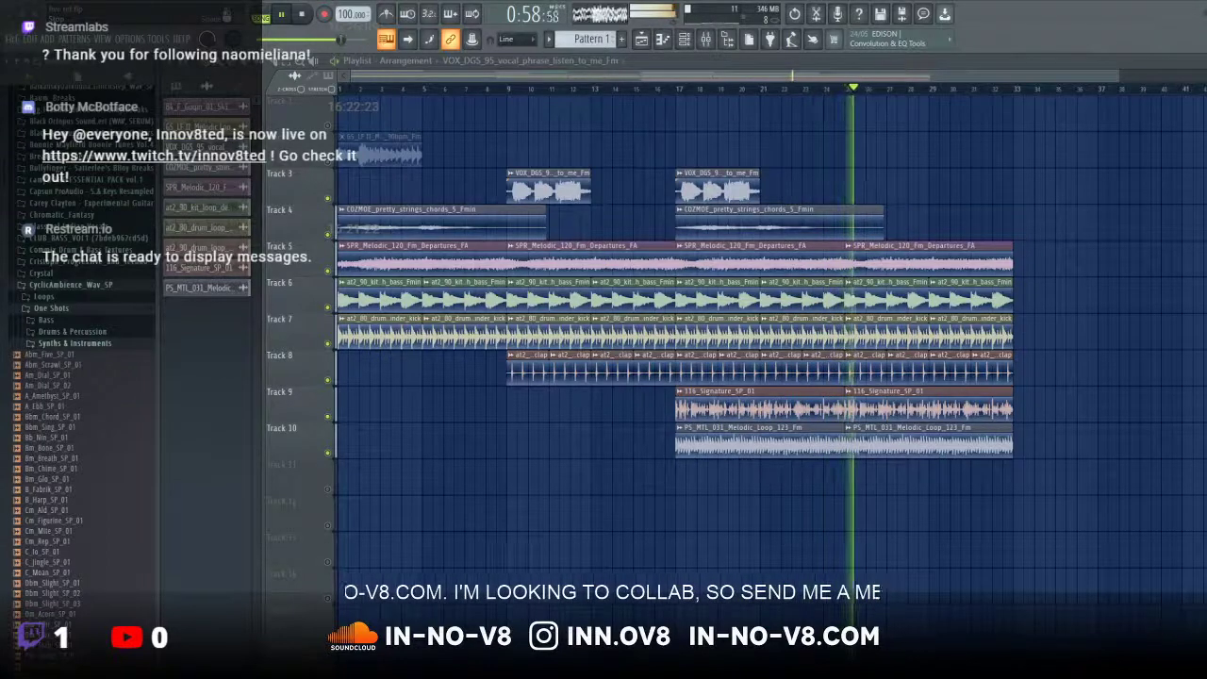
pyautogui.press('space')
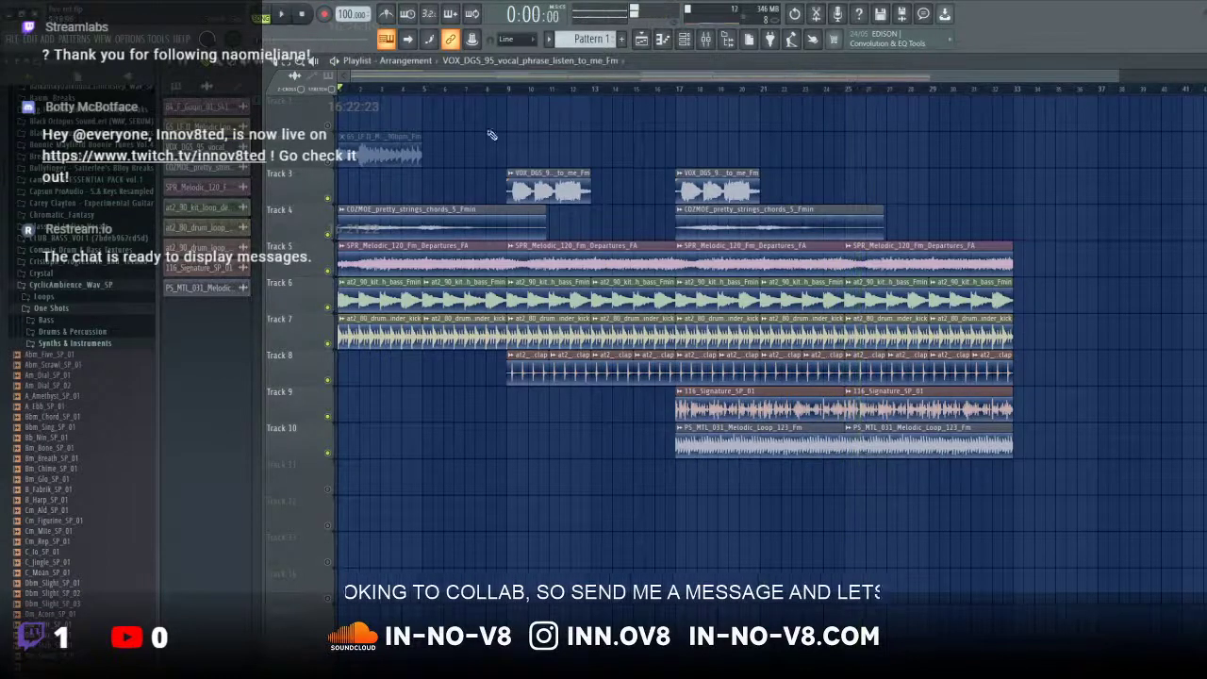
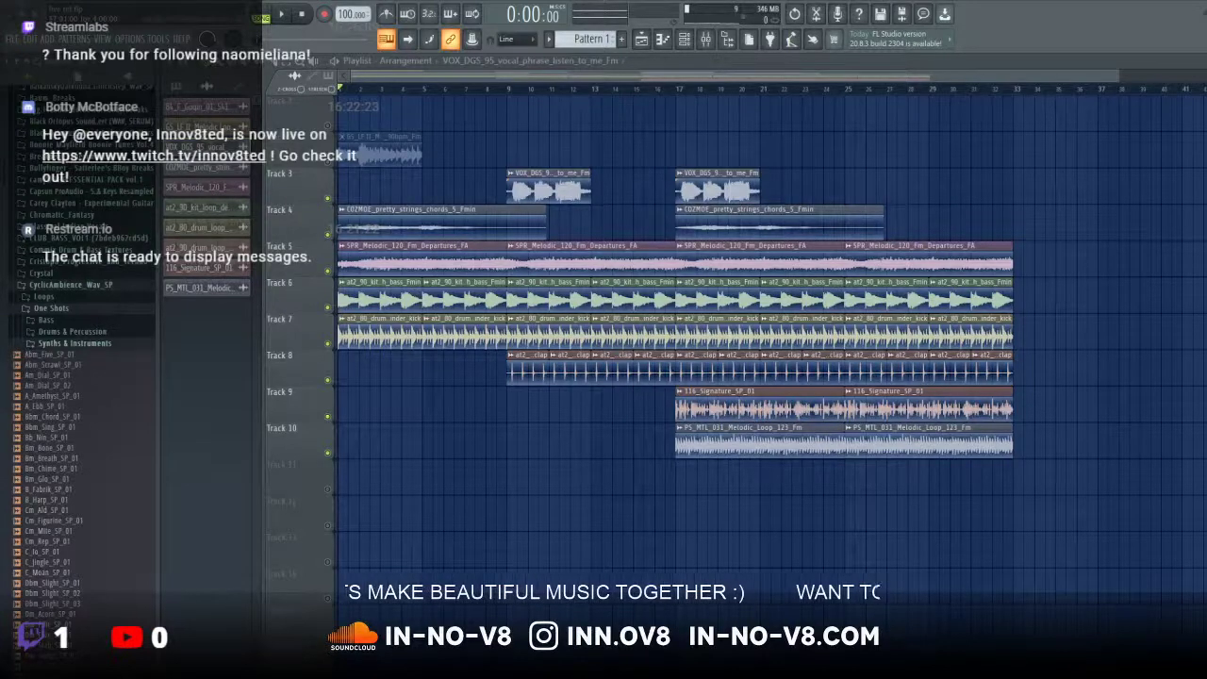
# Step: Add pc_atmosphere_loop_tulsa_115_Fmaj to Track 11 and set its sample tempo to 115 BPM, declining to change the project tempo
pyautogui.moveTo(796, 478); pyautogui.dragTo(925, 468)
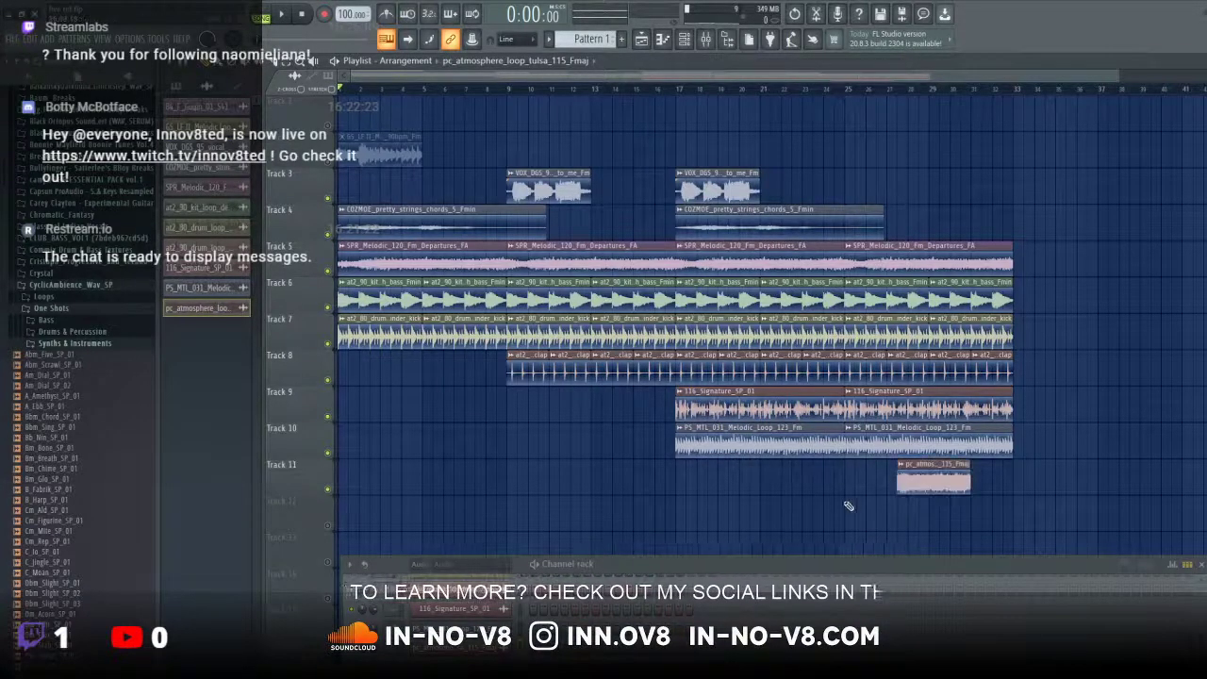
pyautogui.click(903, 466)
pyautogui.click(1010, 538)
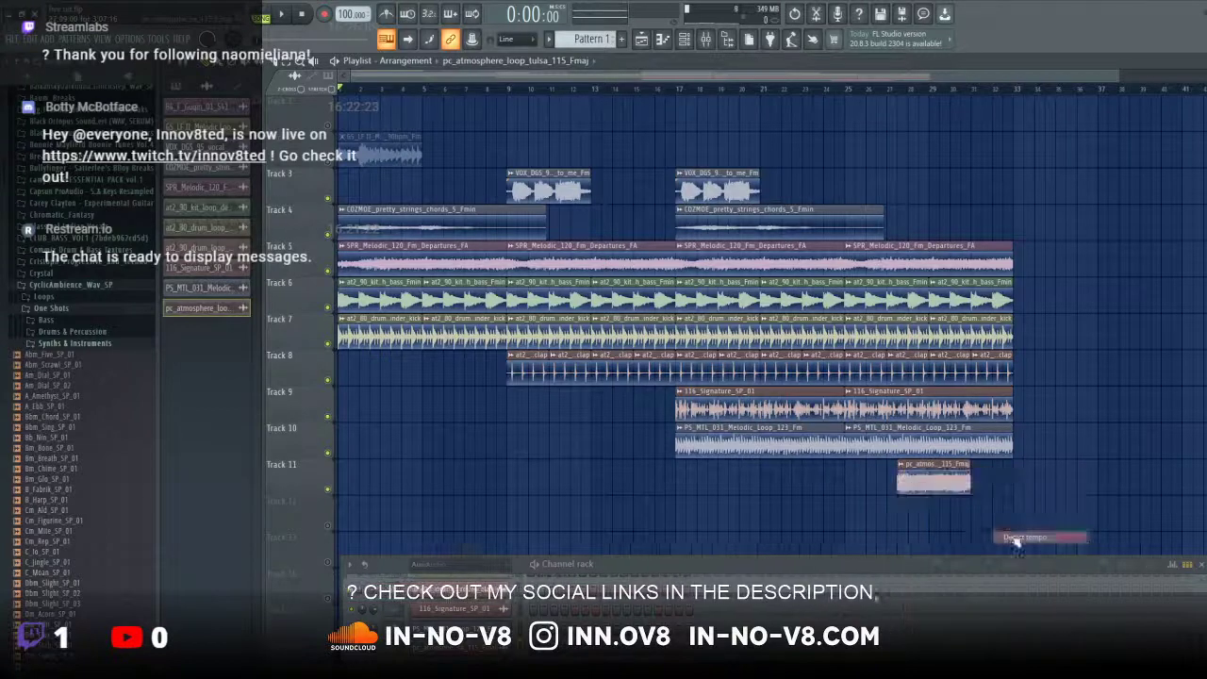
pyautogui.click(619, 483)
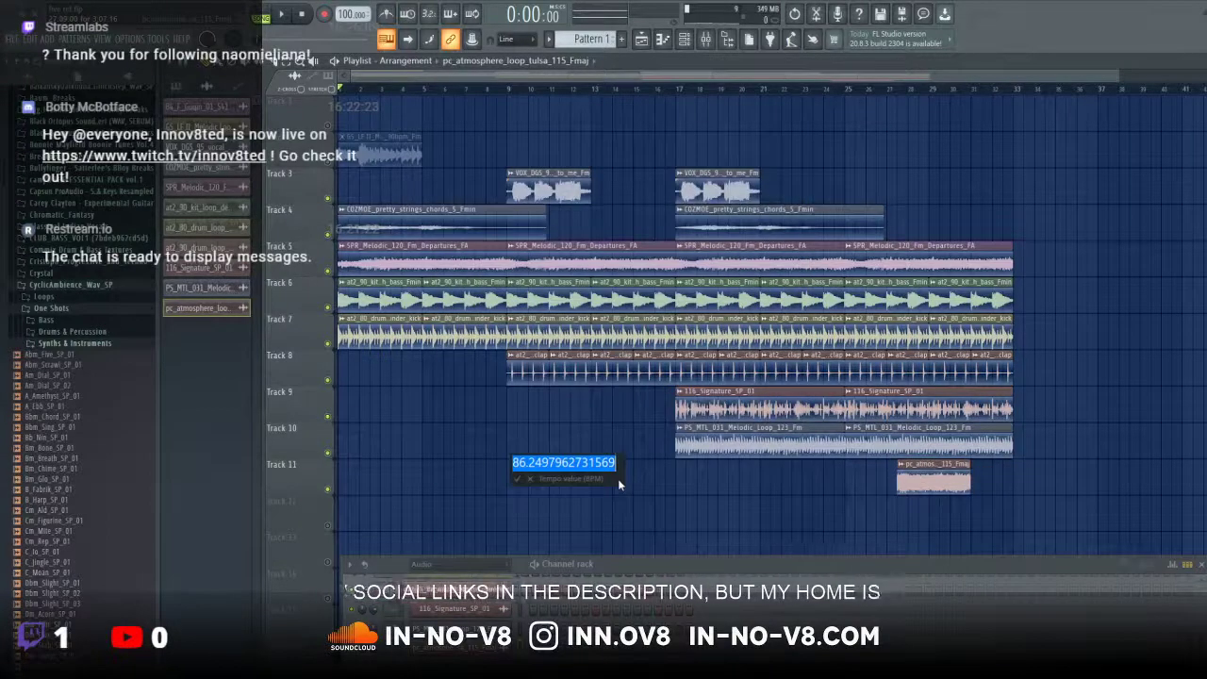
pyautogui.write('115')
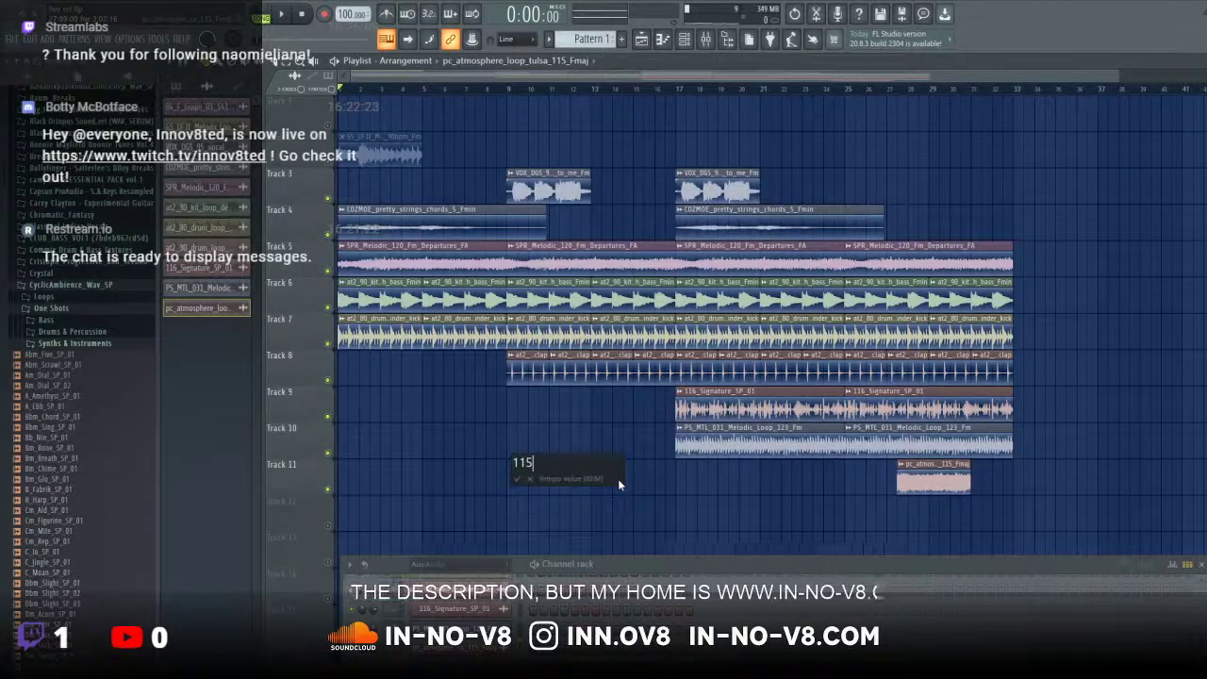
pyautogui.click(518, 479)
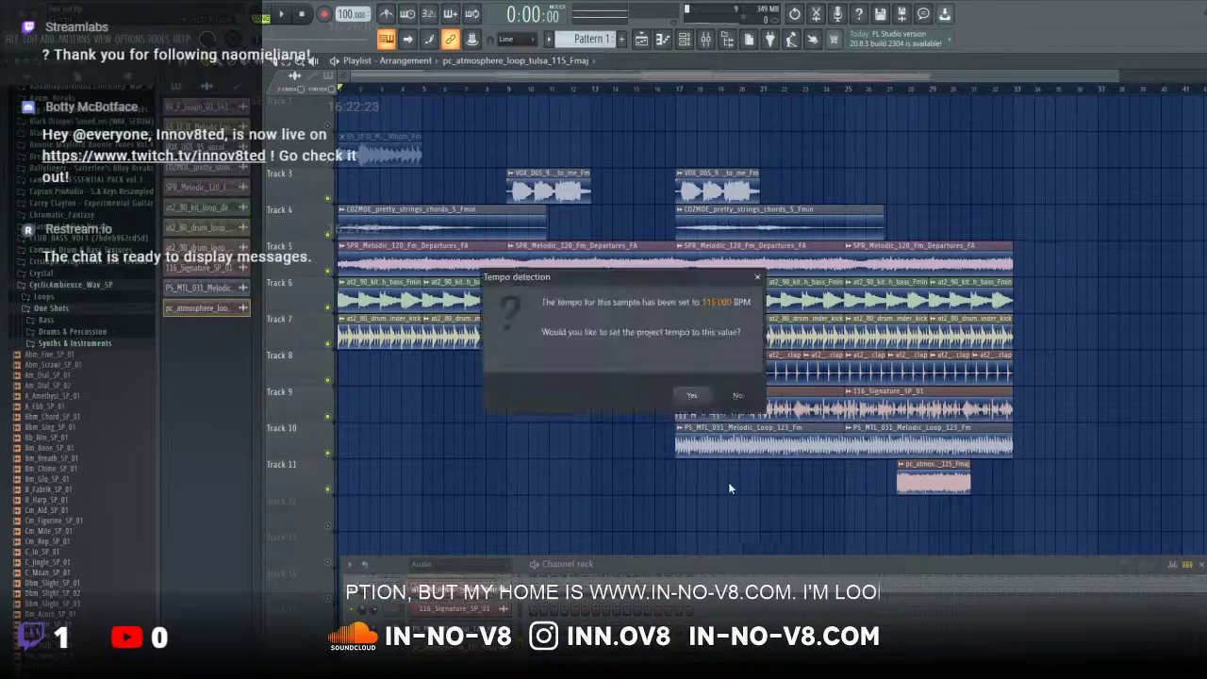
pyautogui.click(733, 397)
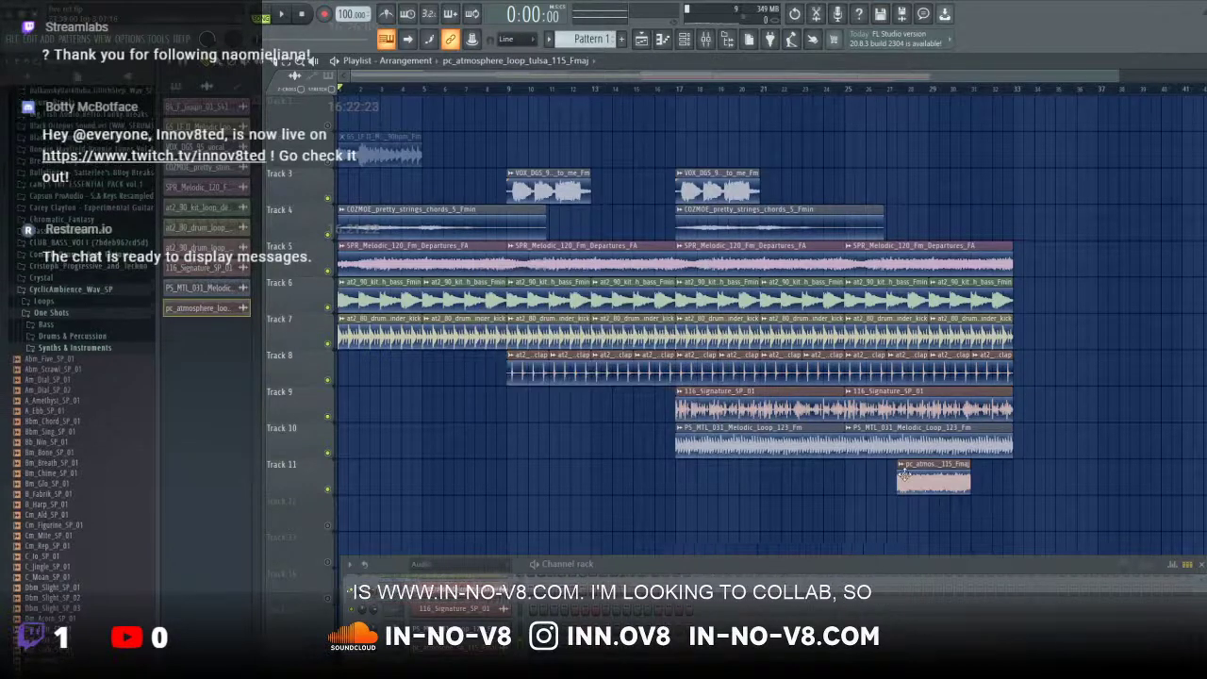
# Step: Fit the Track 11 atmosphere loop to the project tempo from 115 BPM and align the clip to start at bar 29
pyautogui.moveTo(921, 465)
pyautogui.mouseDown()
pyautogui.moveTo(942, 466)
pyautogui.moveTo(930, 466)
pyautogui.mouseUp()
pyautogui.click(912, 464)
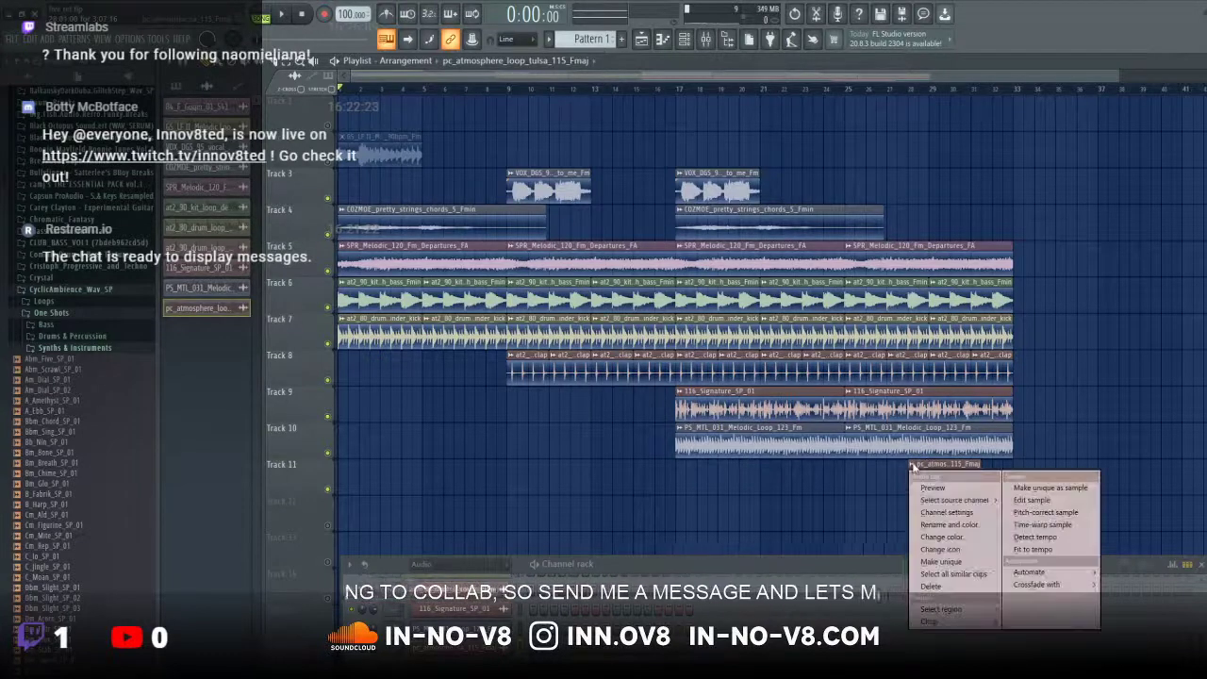
pyautogui.click(1016, 553)
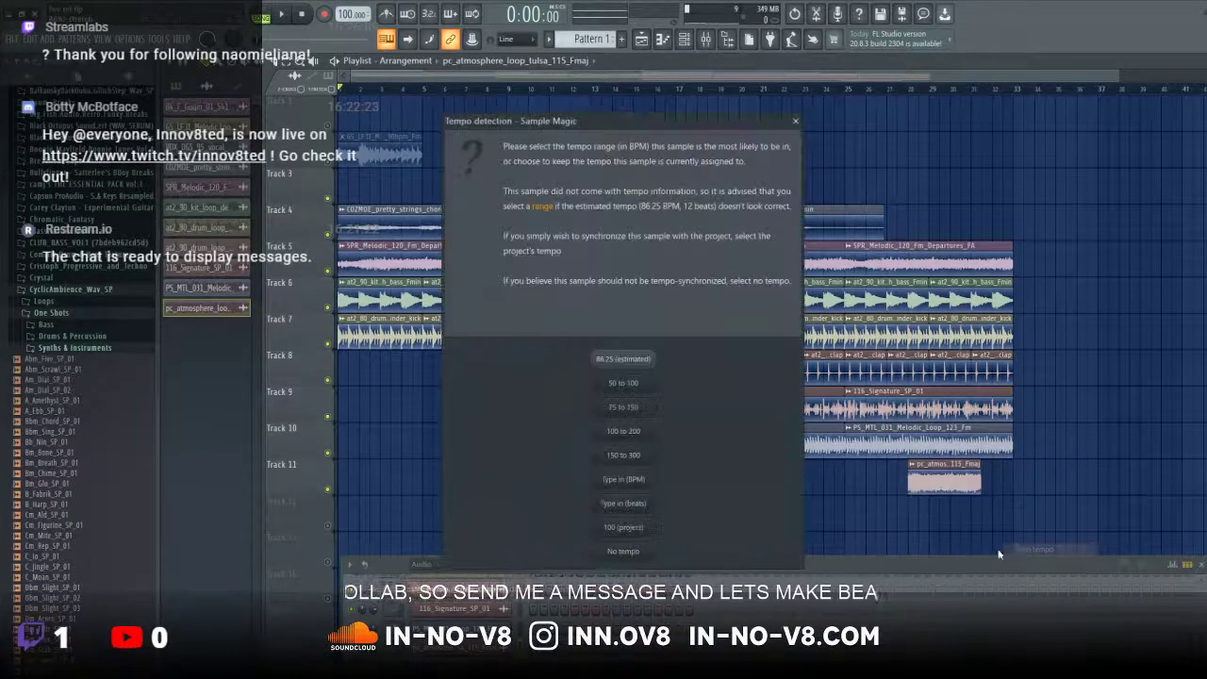
pyautogui.click(636, 486)
pyautogui.write('115')
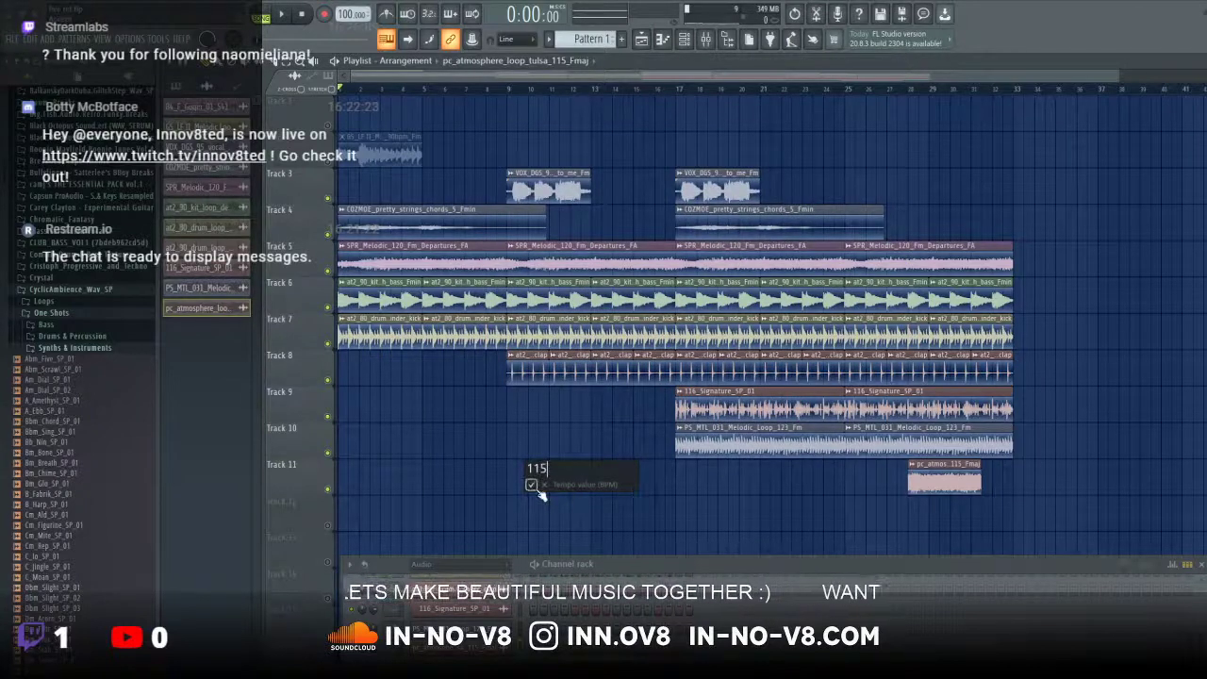
pyautogui.click(532, 485)
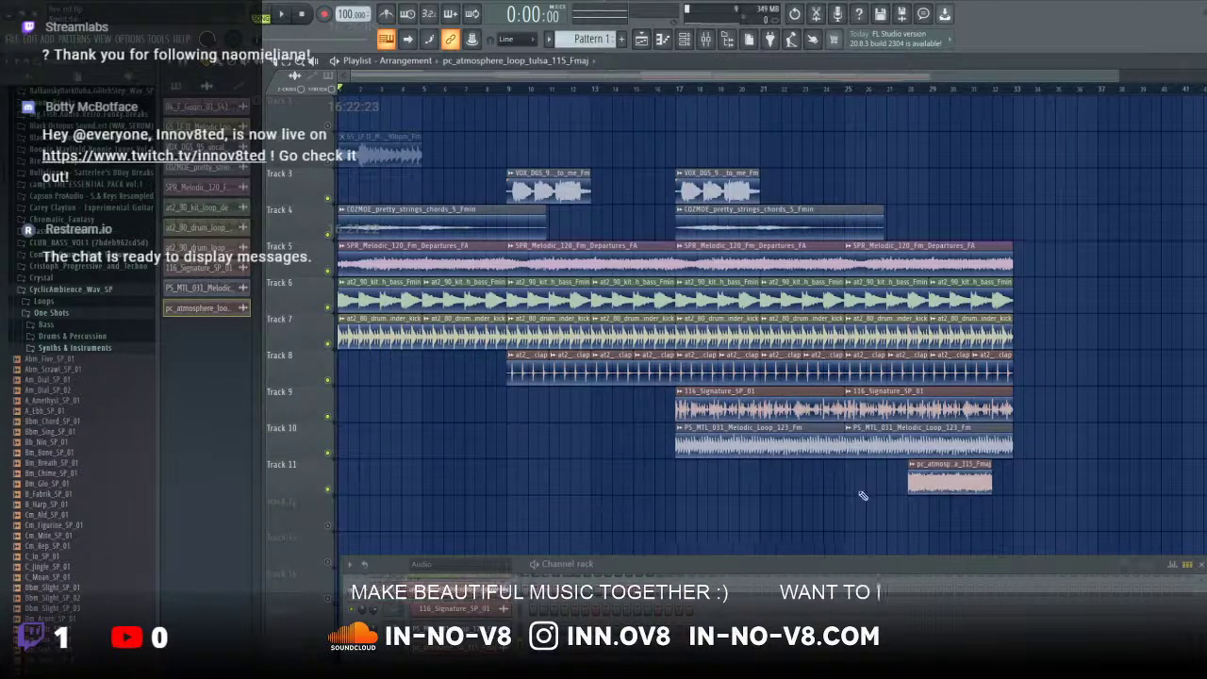
pyautogui.moveTo(930, 466); pyautogui.dragTo(947, 473)
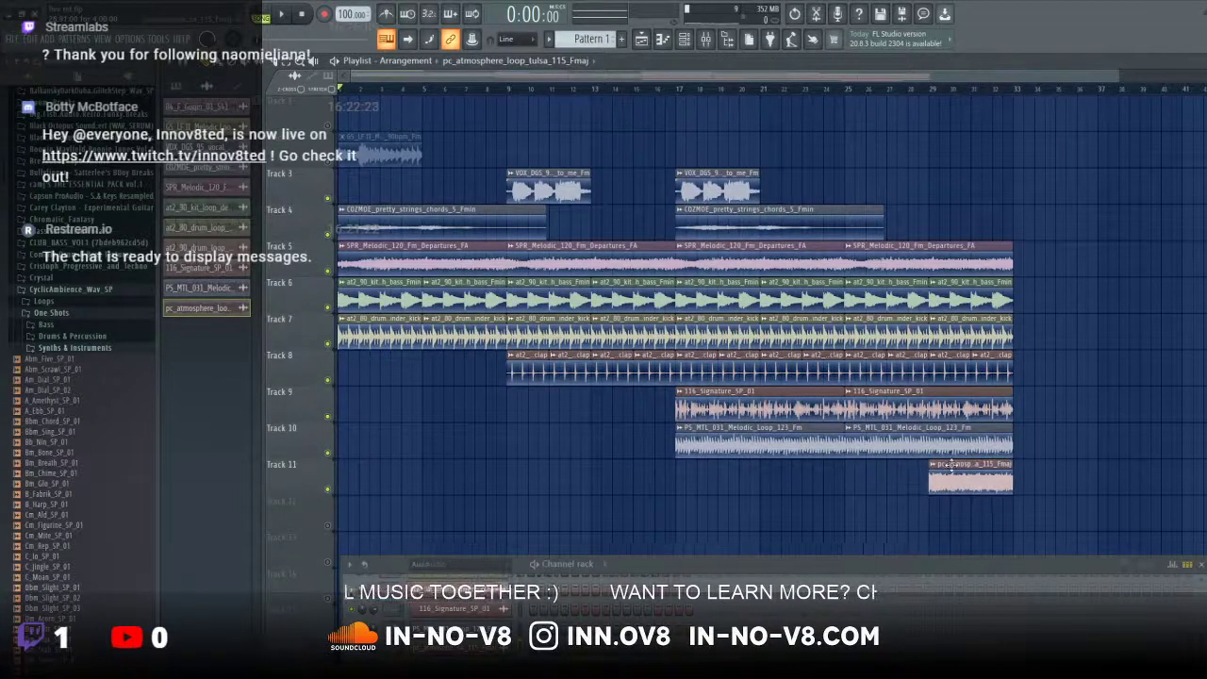
# Step: Open the atmosphere loop's channel settings and create an automation clip for its channel volume
pyautogui.doubleClick(947, 473)
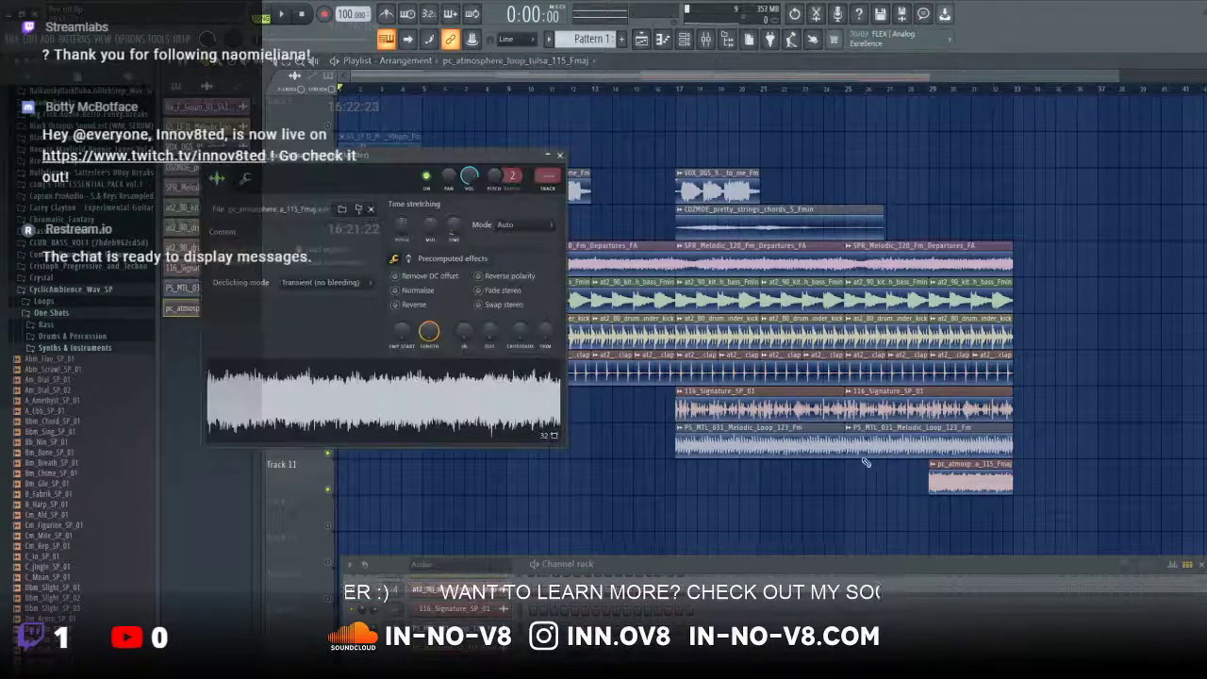
pyautogui.rightClick(473, 179)
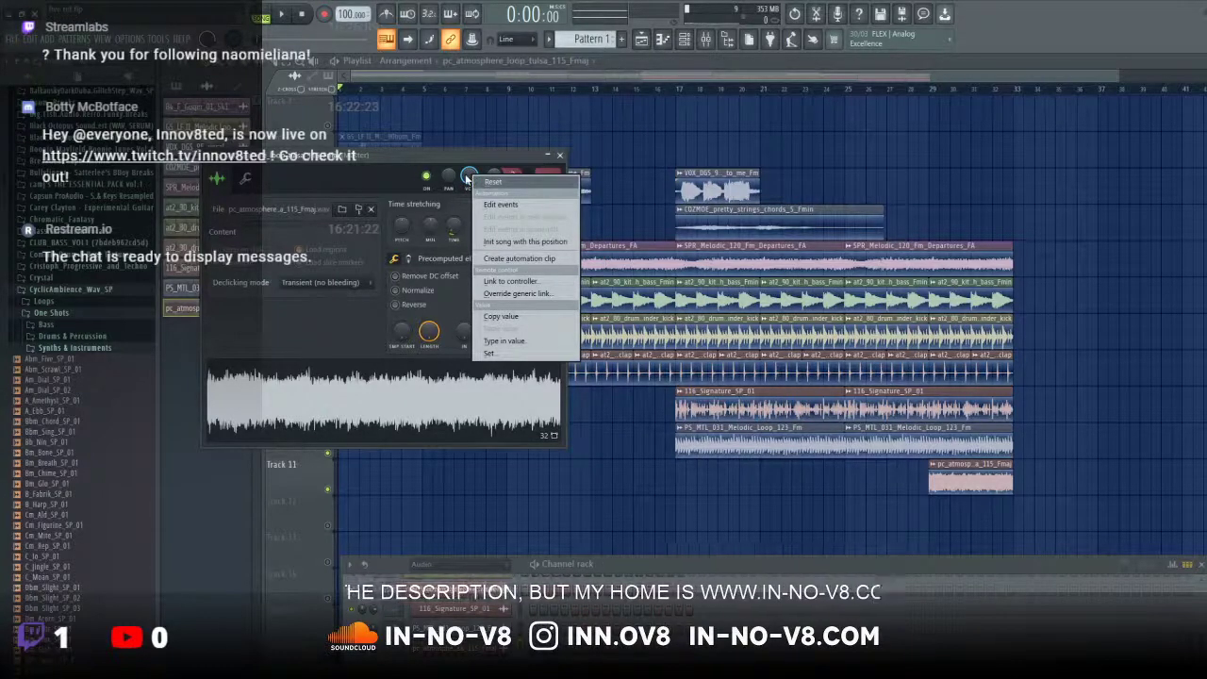
pyautogui.rightClick(467, 179)
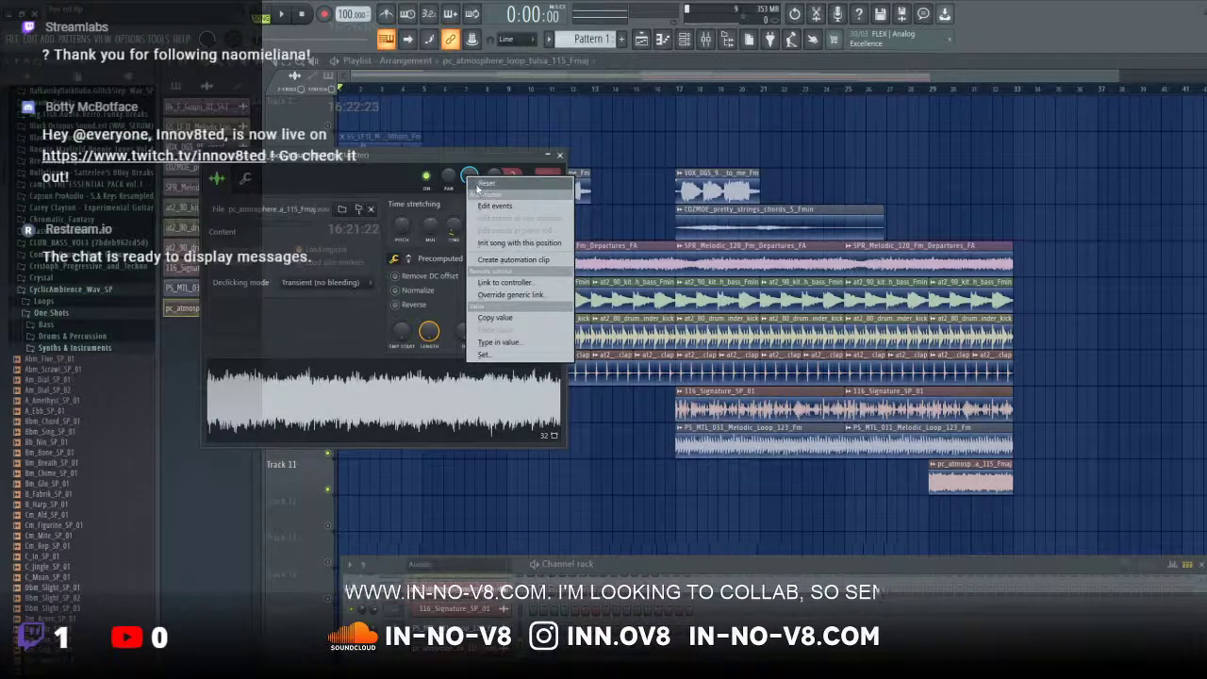
pyautogui.click(503, 260)
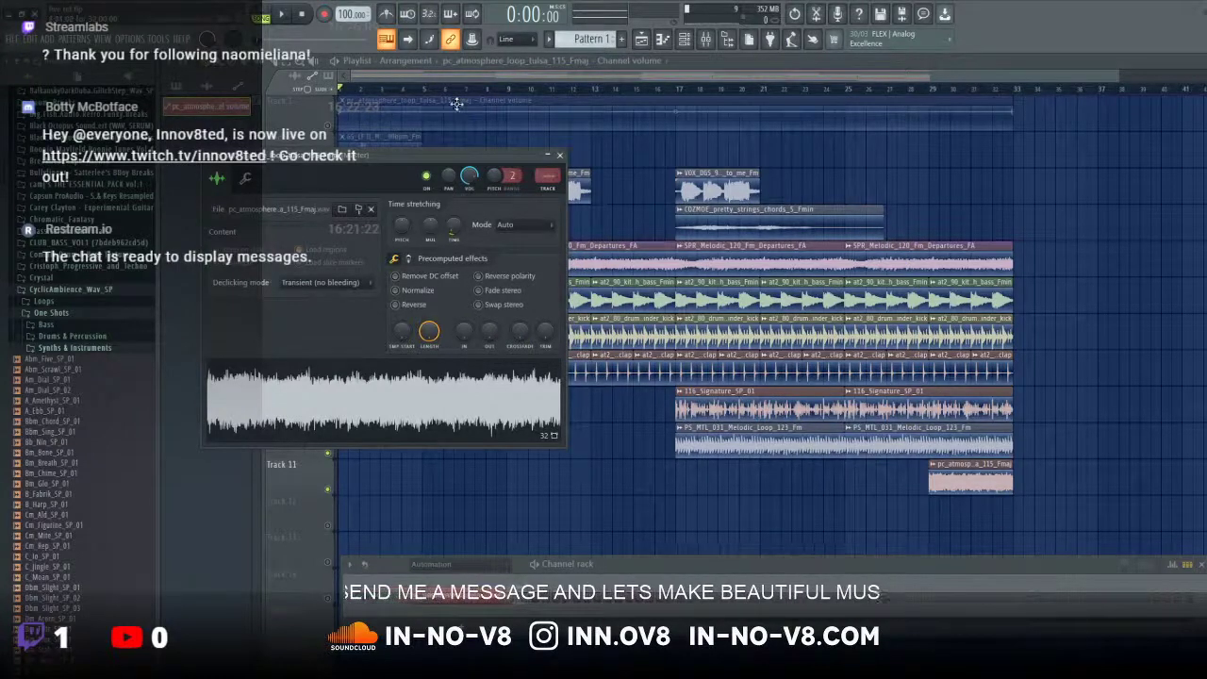
# Step: Move the channel volume automation clip to Track 12, unmute that track and align the clip to start at bar 1
pyautogui.moveTo(456, 104); pyautogui.dragTo(463, 518)
pyautogui.click(330, 527)
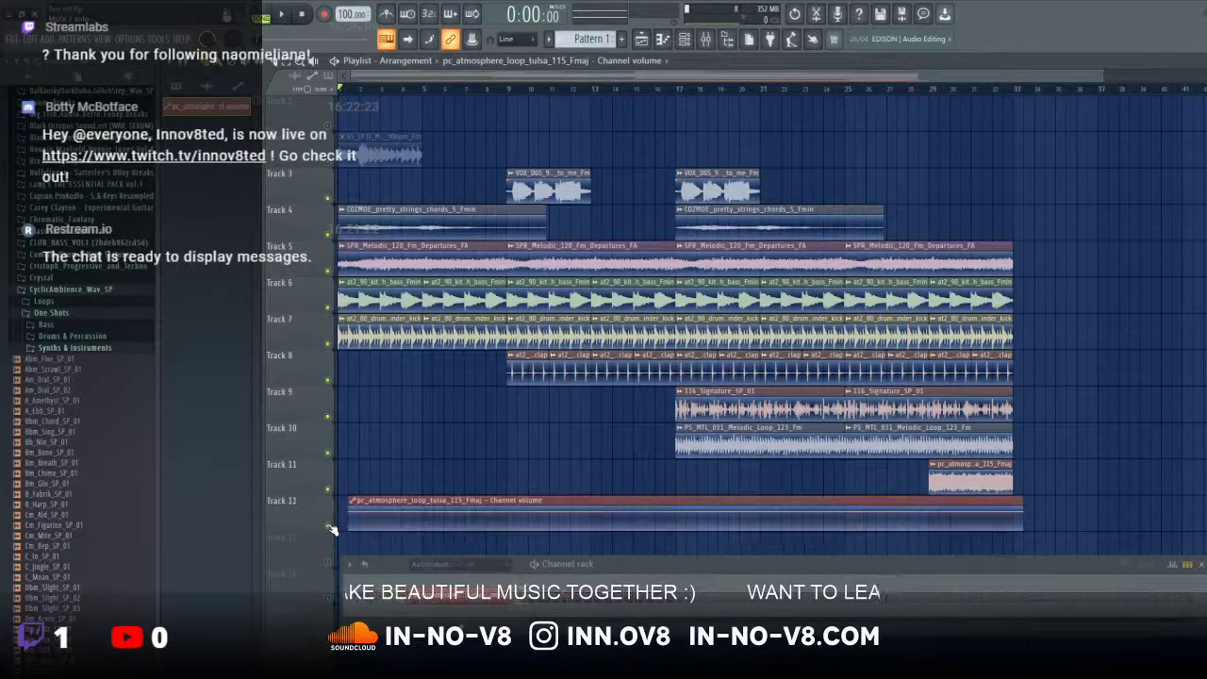
pyautogui.moveTo(389, 503); pyautogui.dragTo(356, 512)
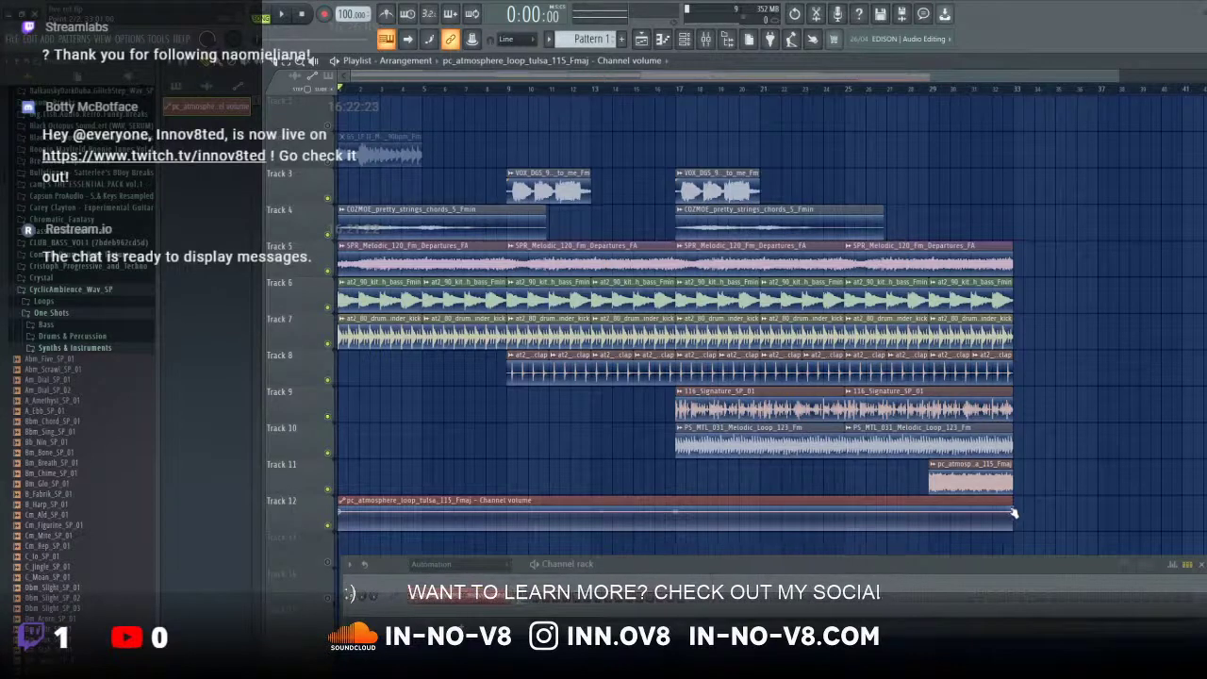
# Step: Fit the Track 12 volume automation clip to bars 29 to 33 beneath the atmosphere loop, shaped as a rising fade-in
pyautogui.moveTo(1014, 513); pyautogui.dragTo(444, 513)
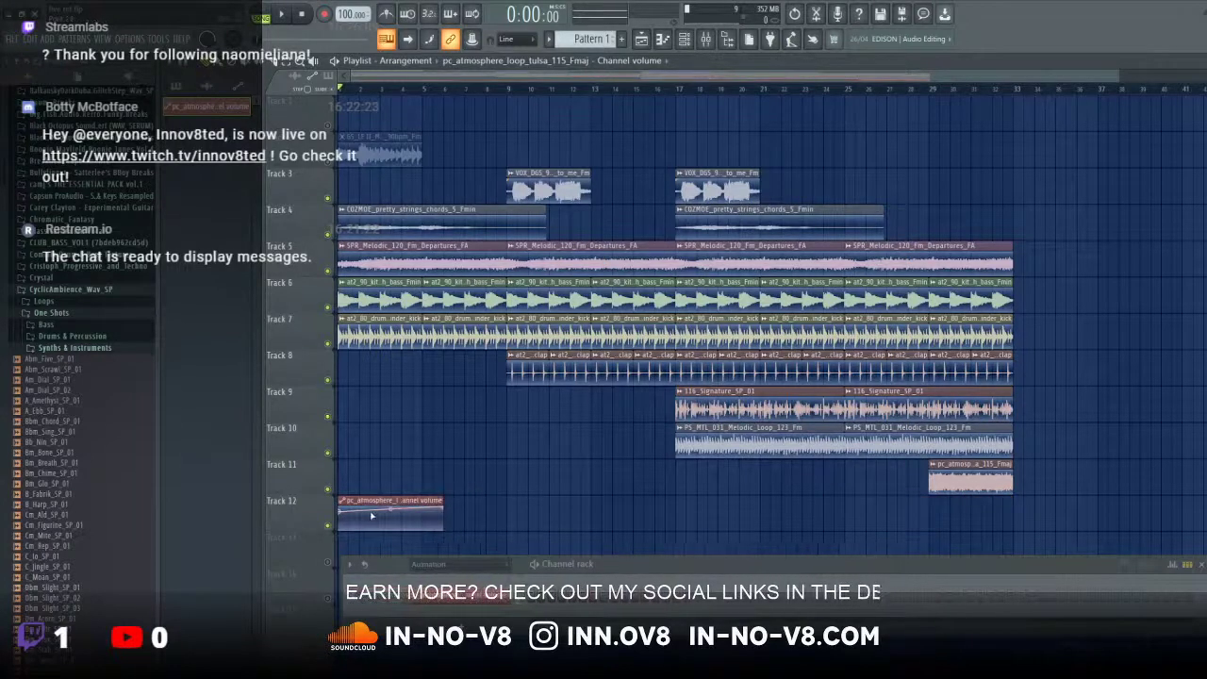
pyautogui.moveTo(342, 511); pyautogui.dragTo(1017, 509)
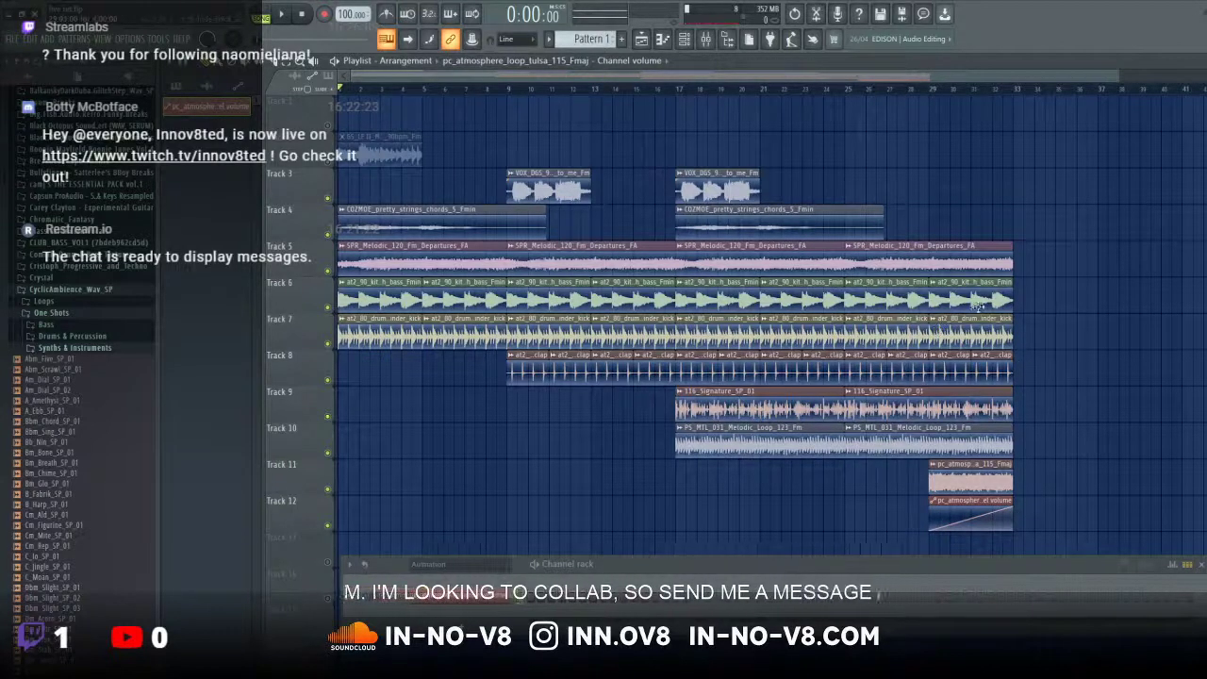
# Step: Add another SPR_Melodic_120_Fm_Departures_FA clip on Track 5 and another at2_90_kit_loop_depth_bass_Fmin clip on Track 6, both starting at bar 33
pyautogui.click(1009, 256)
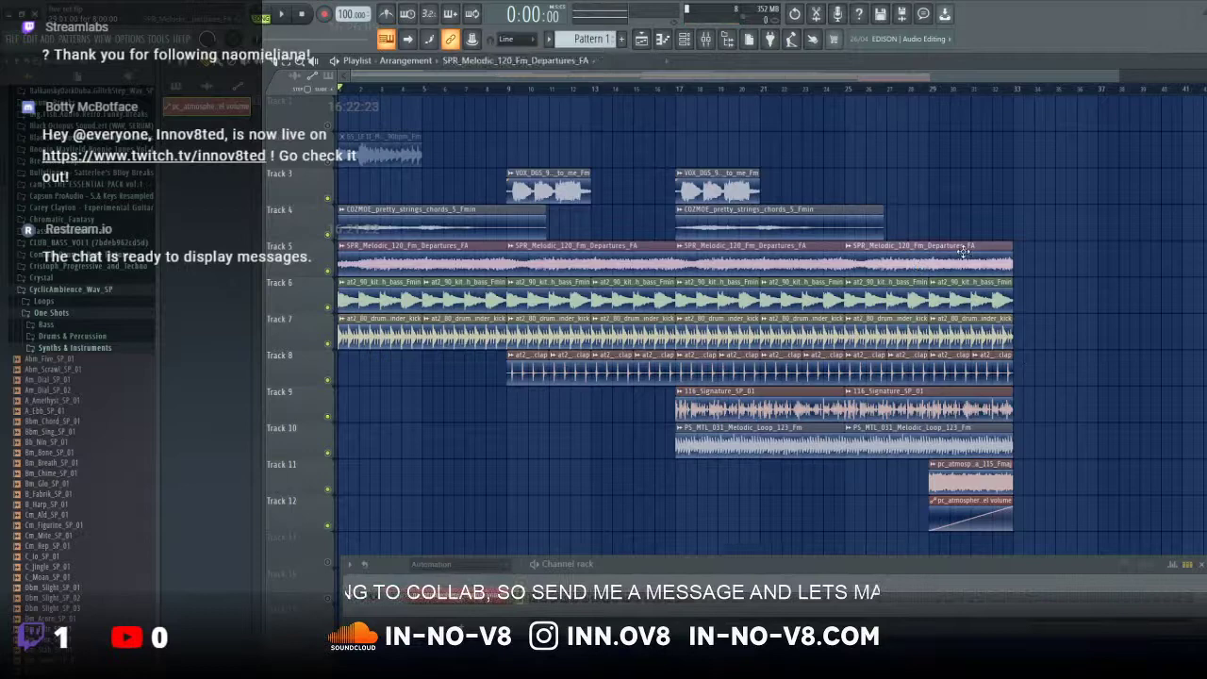
pyautogui.click(1020, 258)
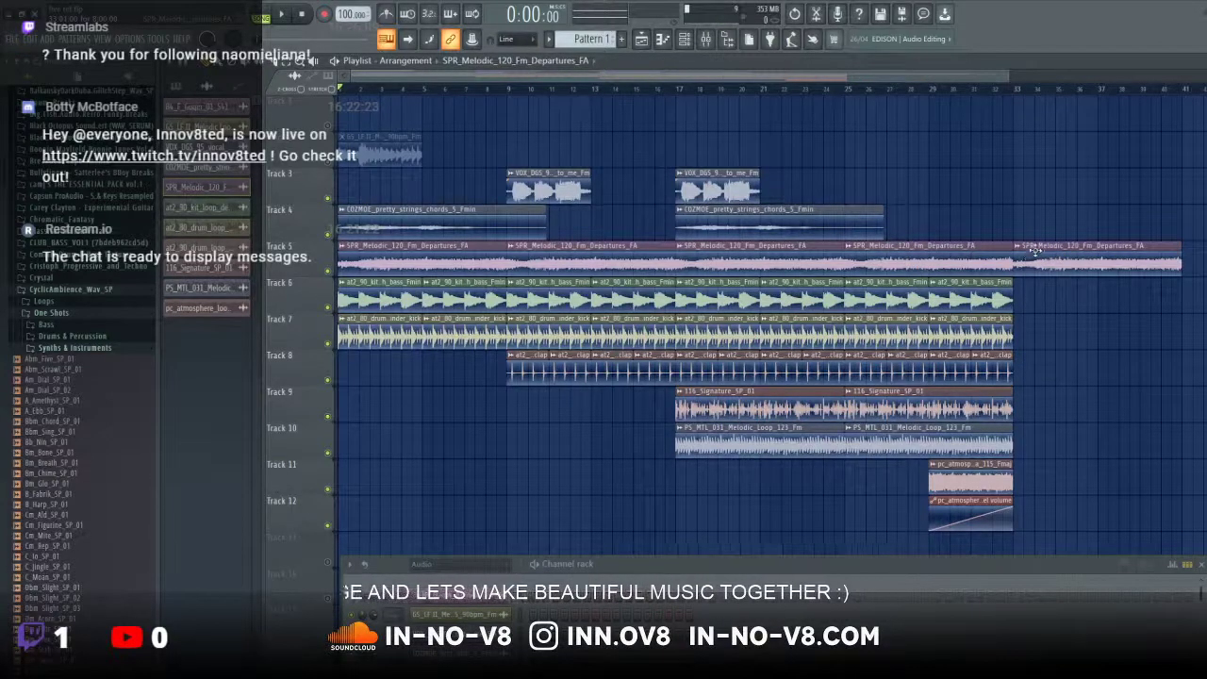
pyautogui.moveTo(1035, 251); pyautogui.dragTo(1162, 253)
pyautogui.moveTo(1011, 267); pyautogui.dragTo(1056, 253)
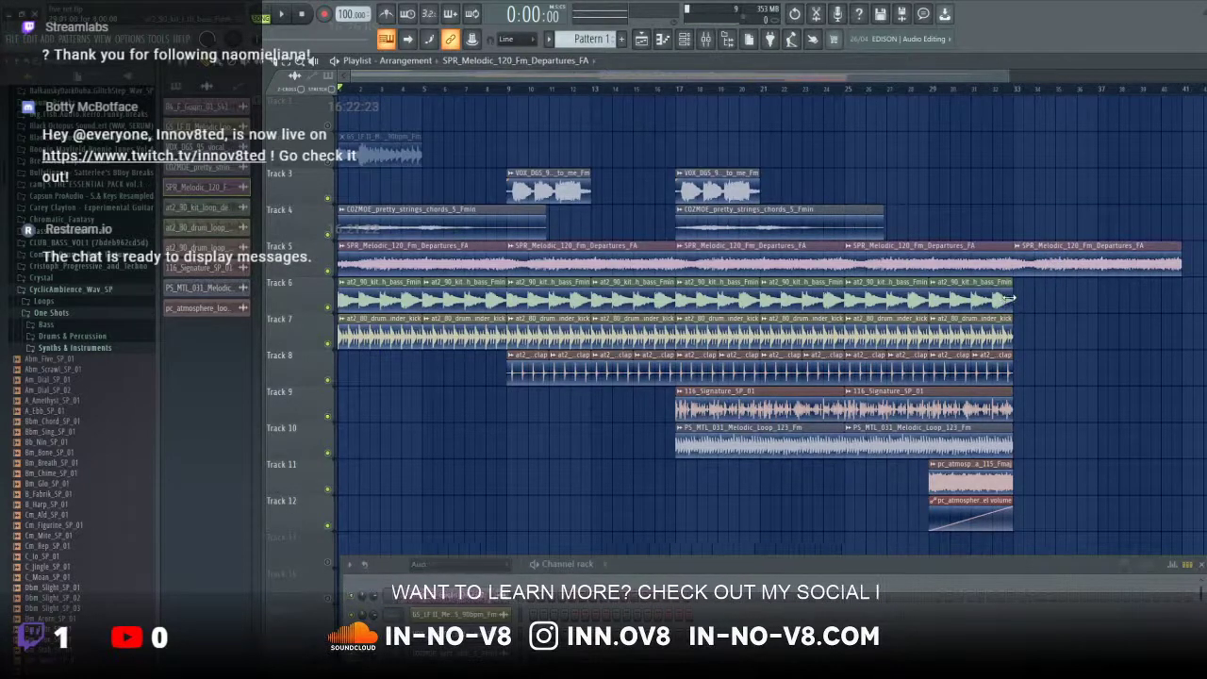
pyautogui.click(971, 285)
pyautogui.click(1023, 288)
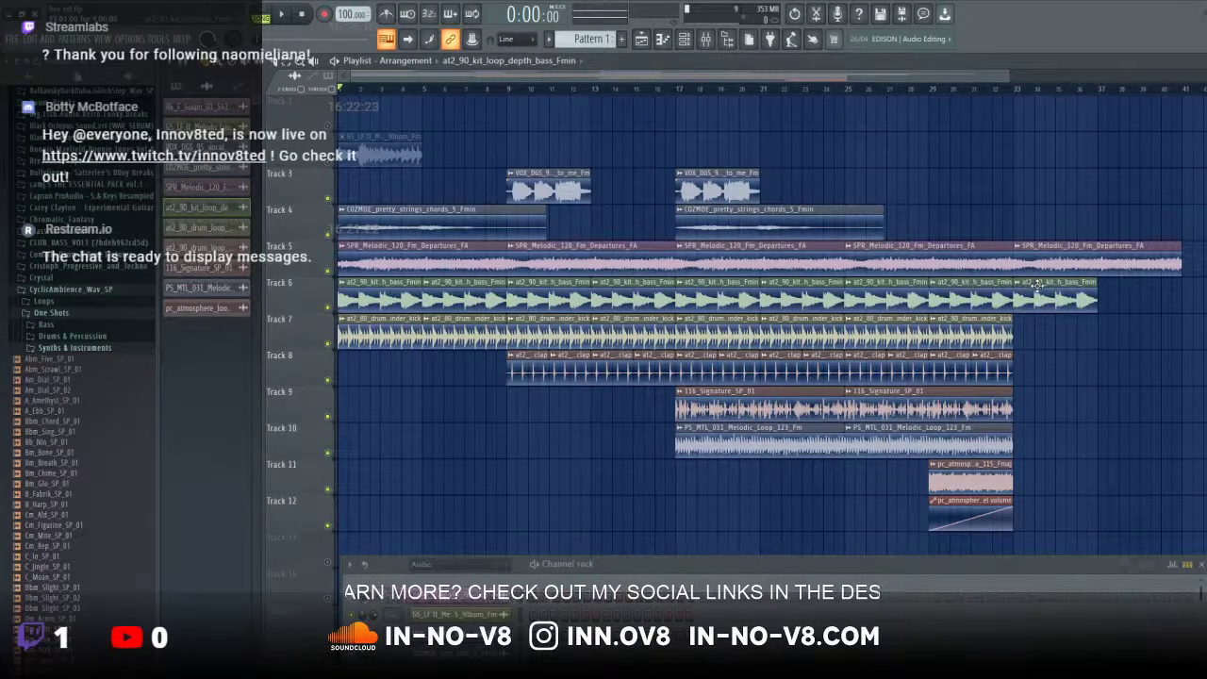
# Step: Add another 116_Signature_SP_01 clip on Track 9 starting at bar 33
pyautogui.click(949, 412)
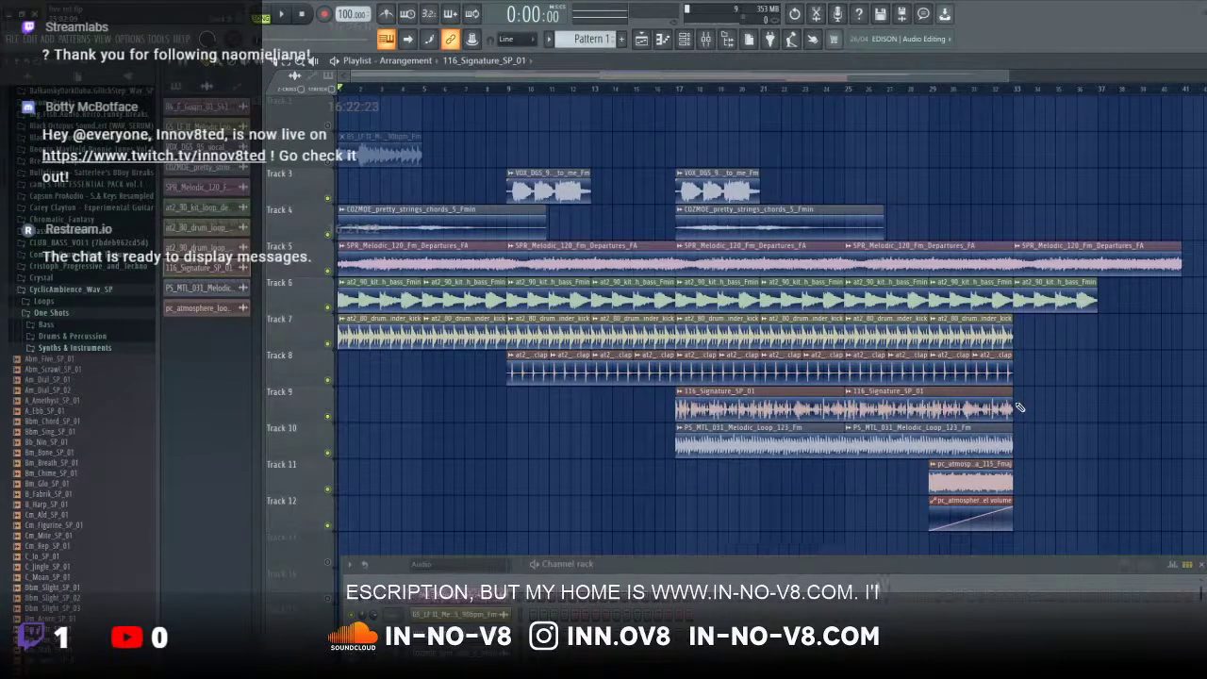
pyautogui.click(1024, 407)
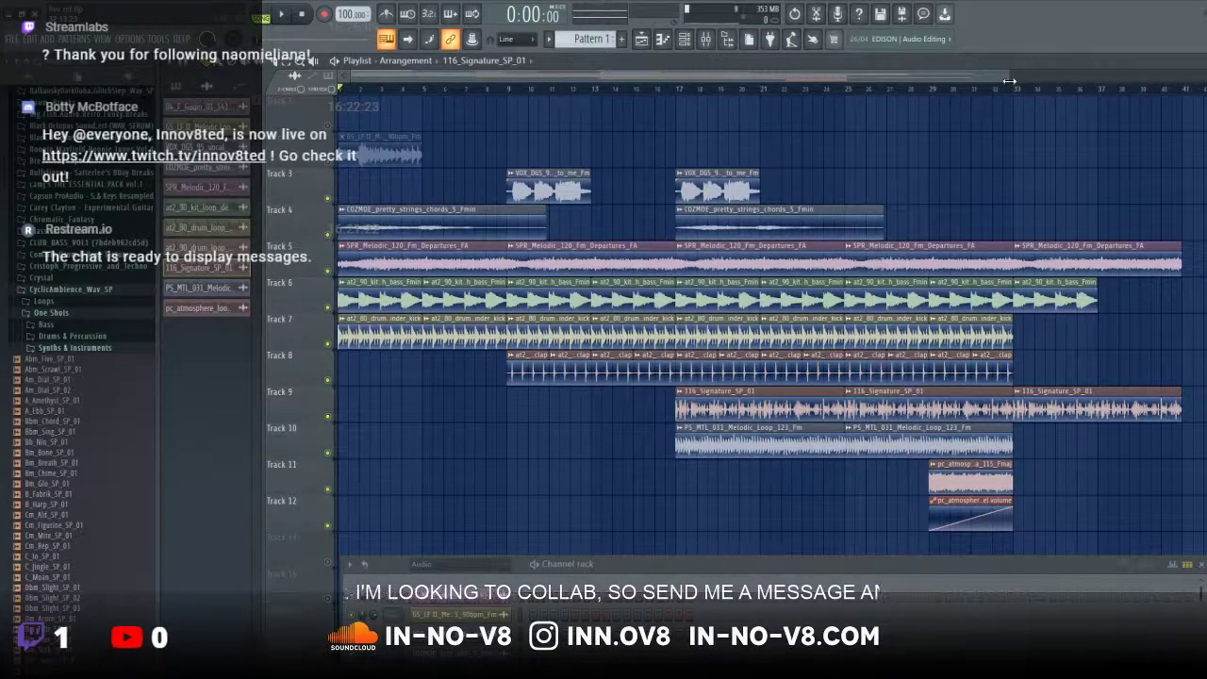
pyautogui.moveTo(1009, 82); pyautogui.dragTo(1111, 75)
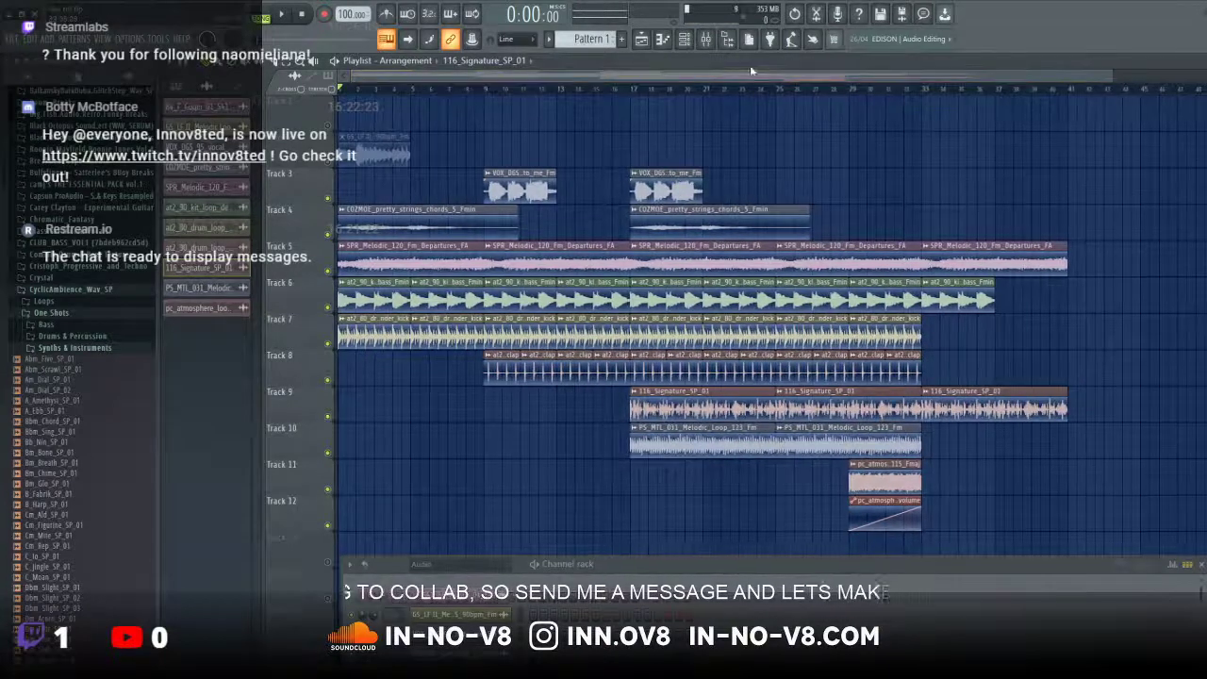
# Step: Play the arrangement from about bar 27 through the new section after bar 33, and stop playback
pyautogui.click(822, 95)
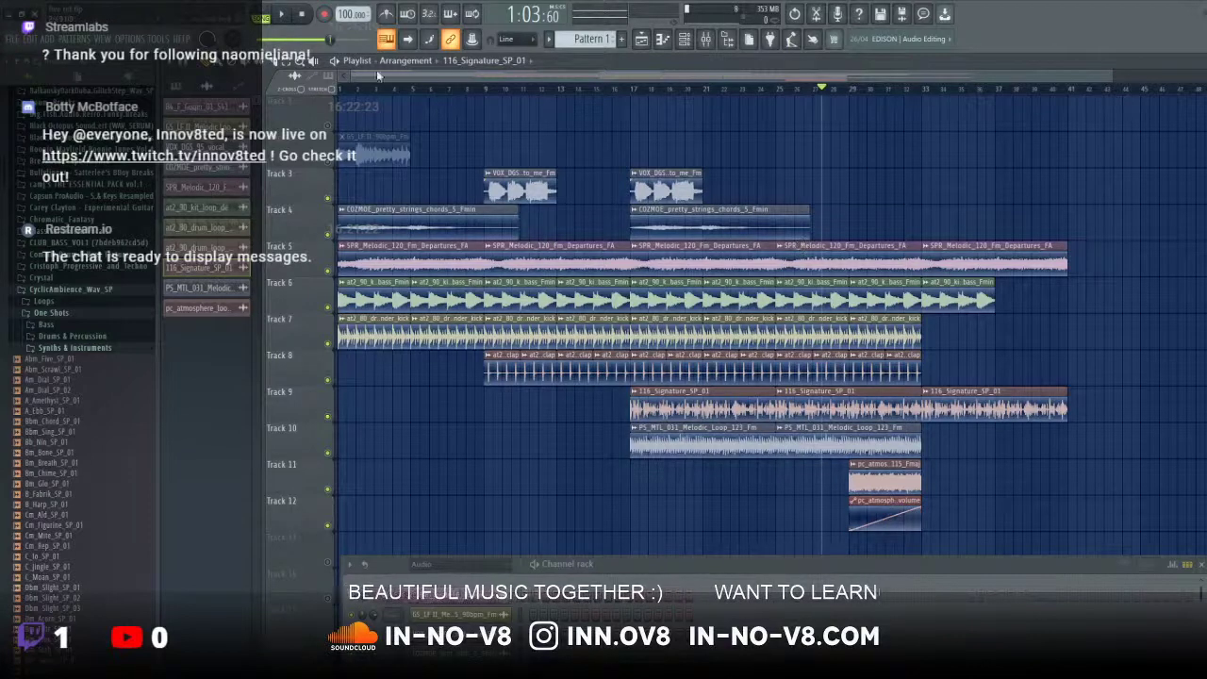
pyautogui.click(281, 15)
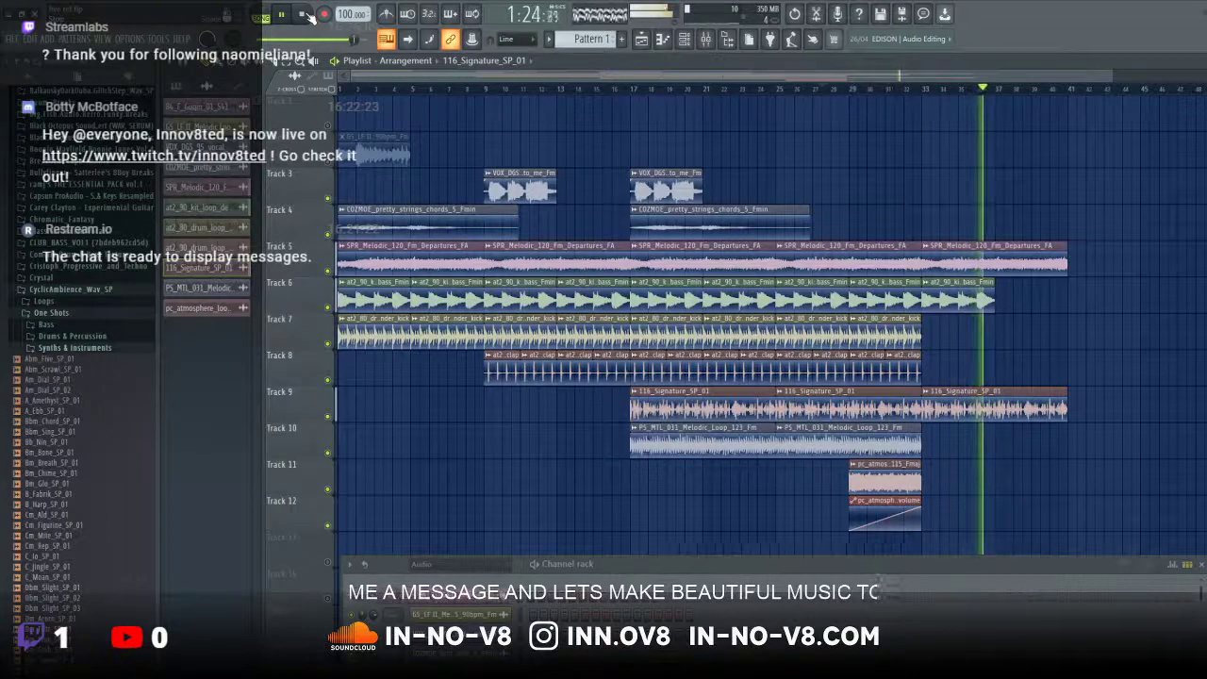
pyautogui.click(306, 14)
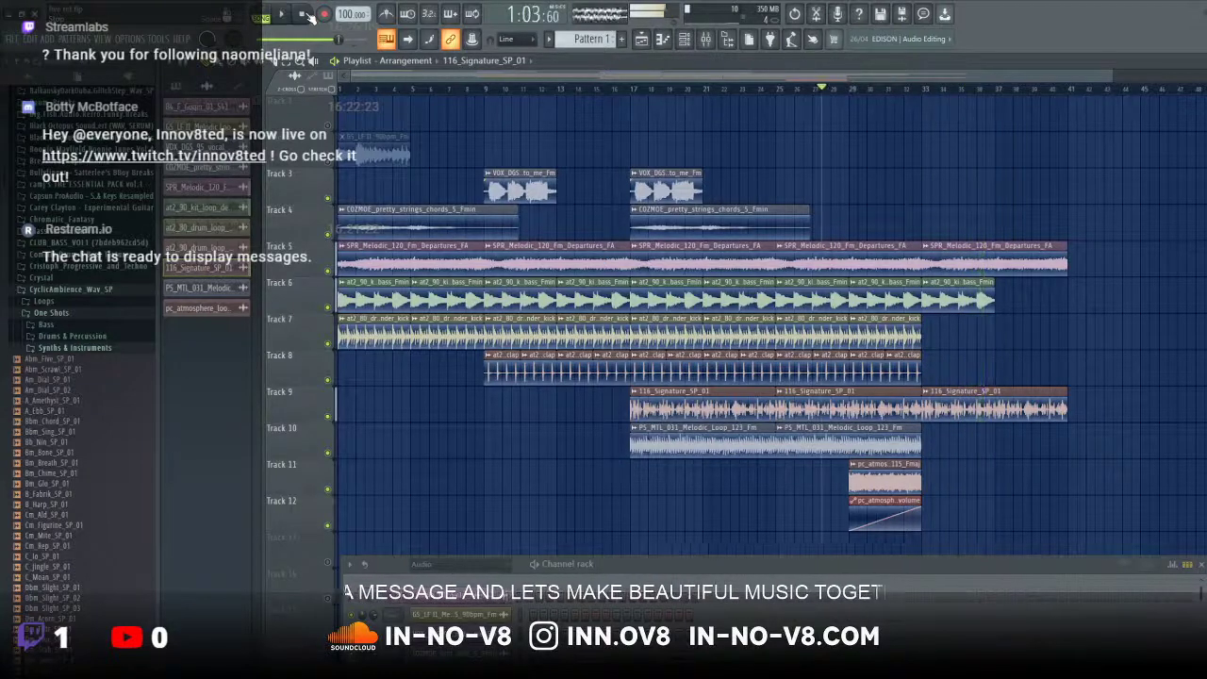
# Step: Add a second bass loop clip on Track 6 at bar 37 to fill the section up to bar 41
pyautogui.click(1002, 285)
pyautogui.rightClick(1019, 288)
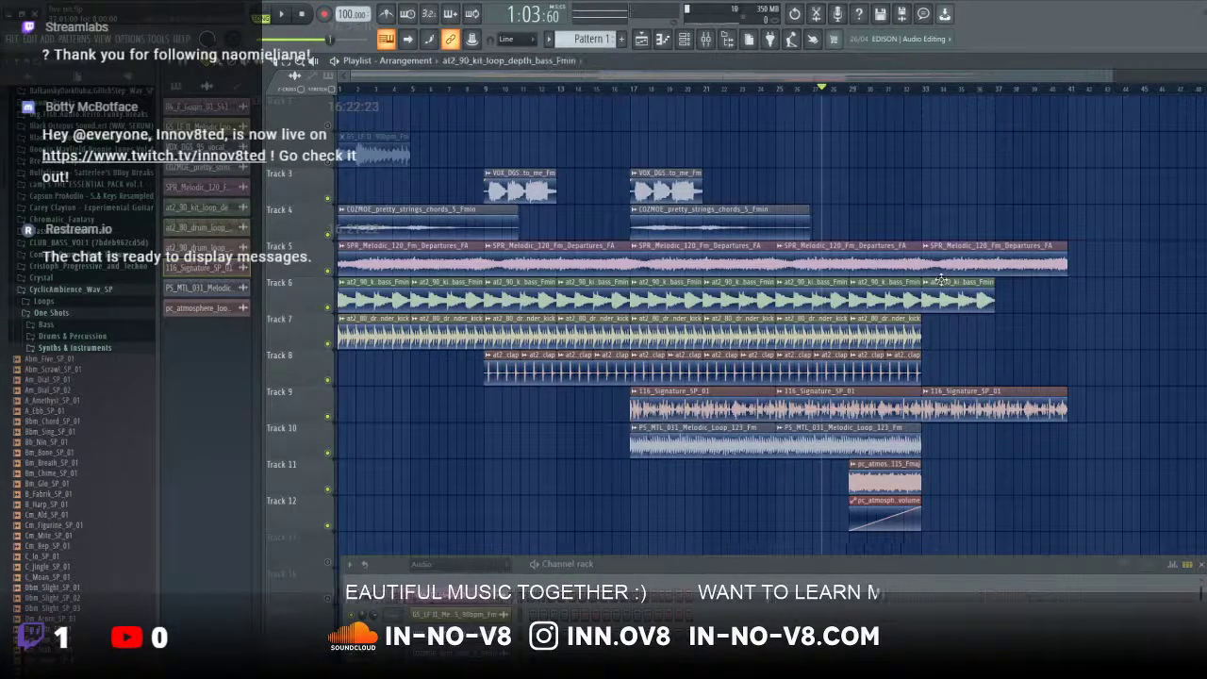
pyautogui.click(1004, 292)
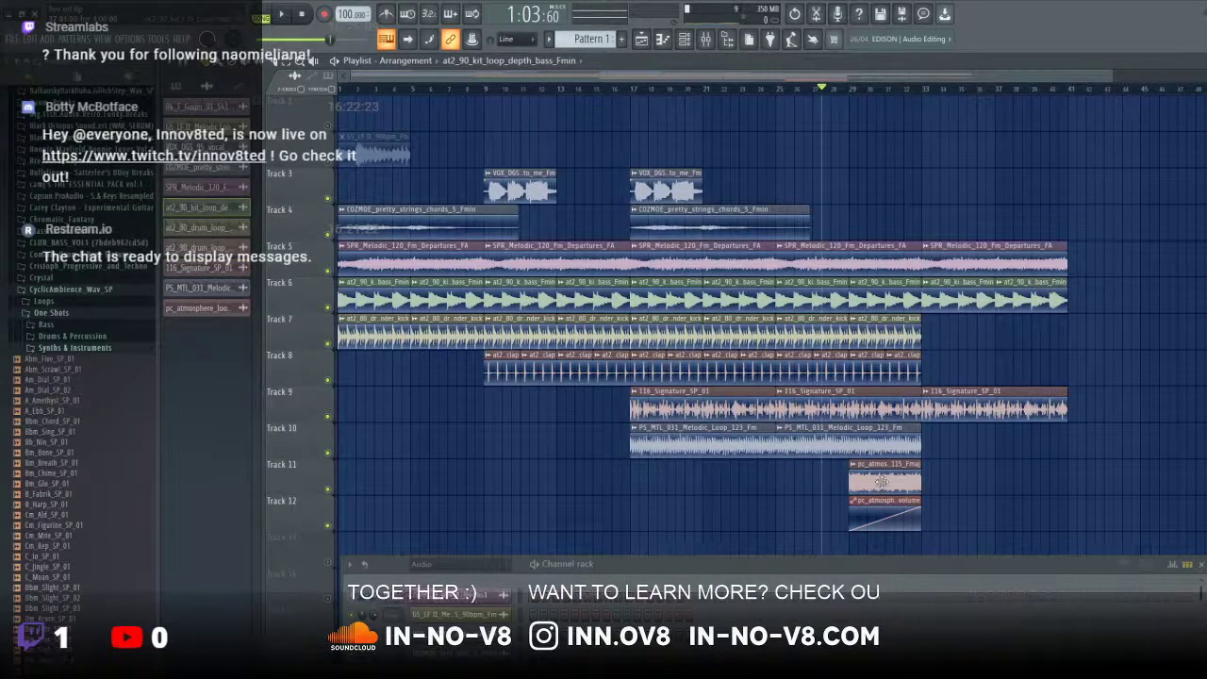
# Step: Play from about bar 27 to check the atmosphere loop's fade-in, and stop just after bar 33
pyautogui.click(880, 478)
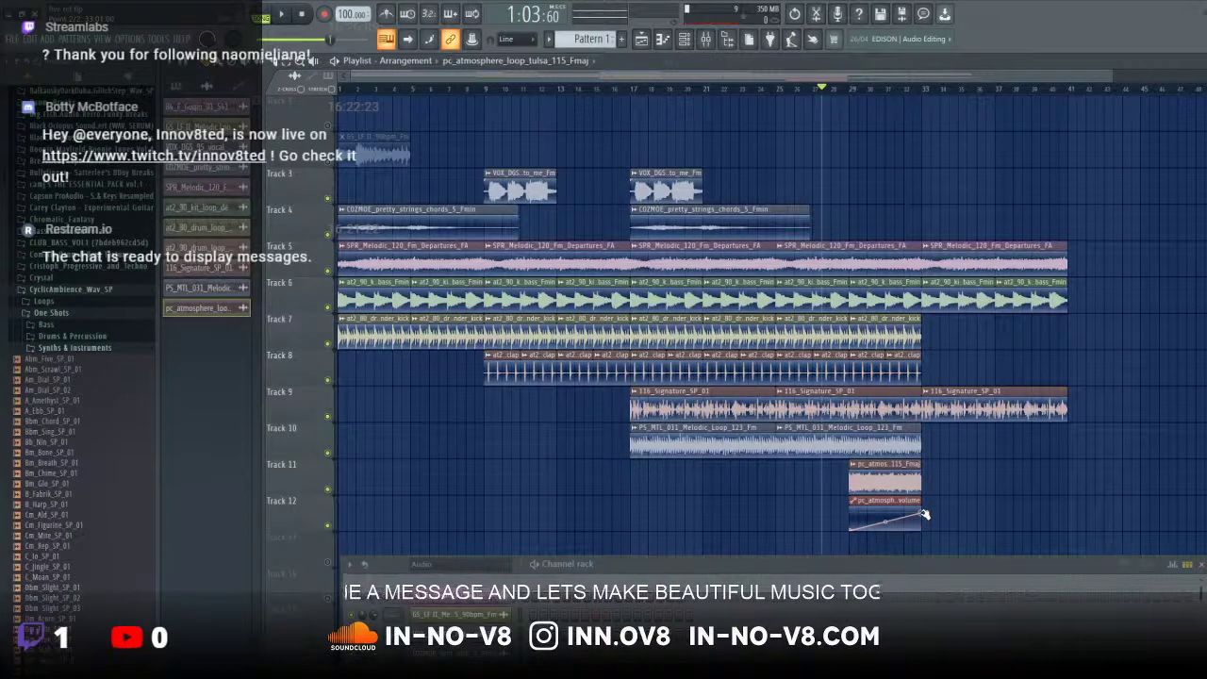
pyautogui.click(284, 15)
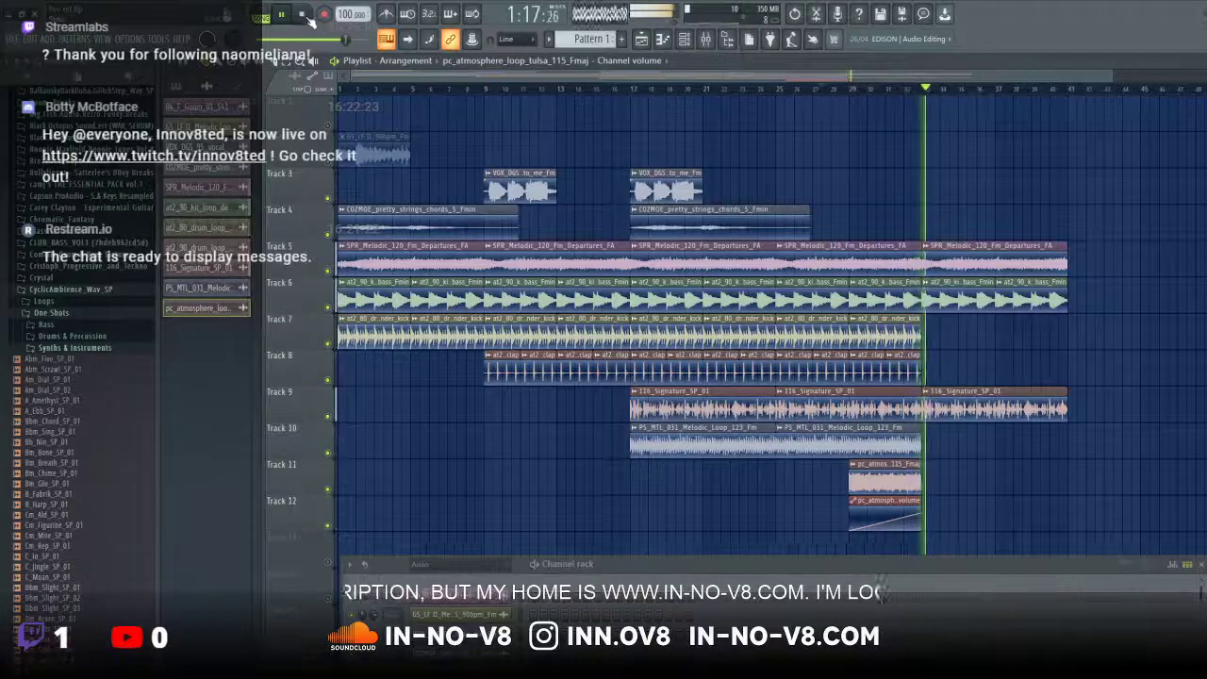
pyautogui.press('space')
# Step: Open the atmosphere loop's channel settings and route the channel to mixer track 6, bringing the mixer's effect slots into view
pyautogui.doubleClick(877, 471)
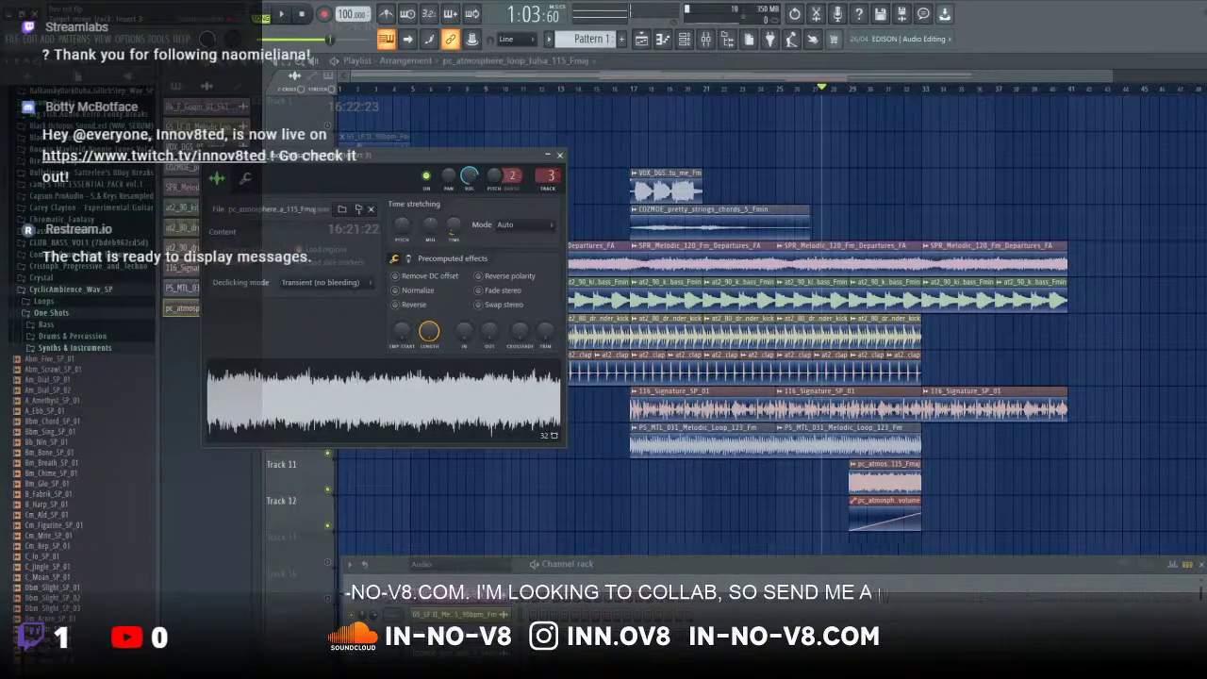
pyautogui.moveTo(550, 175); pyautogui.dragTo(592, 240)
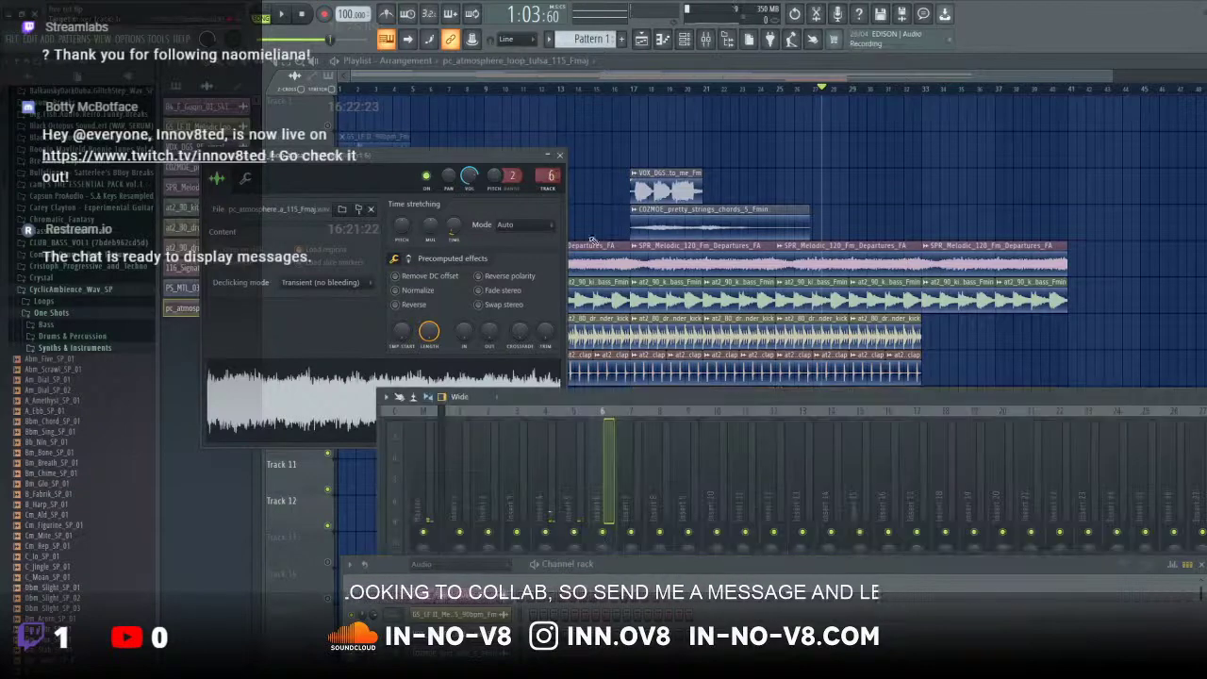
pyautogui.moveTo(695, 395); pyautogui.dragTo(469, 364)
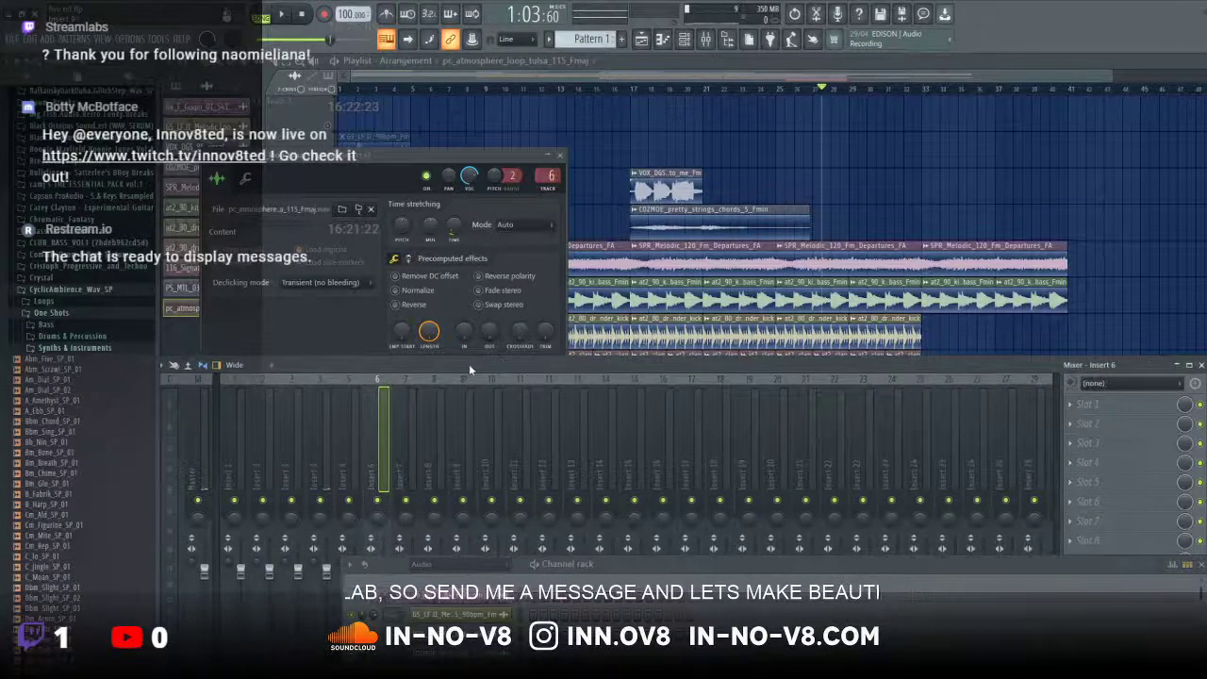
# Step: Load IQ-Reverb in Slot 1 of mixer Insert 6 and choose the Huge Plate Reflection impulse response
pyautogui.click(1071, 412)
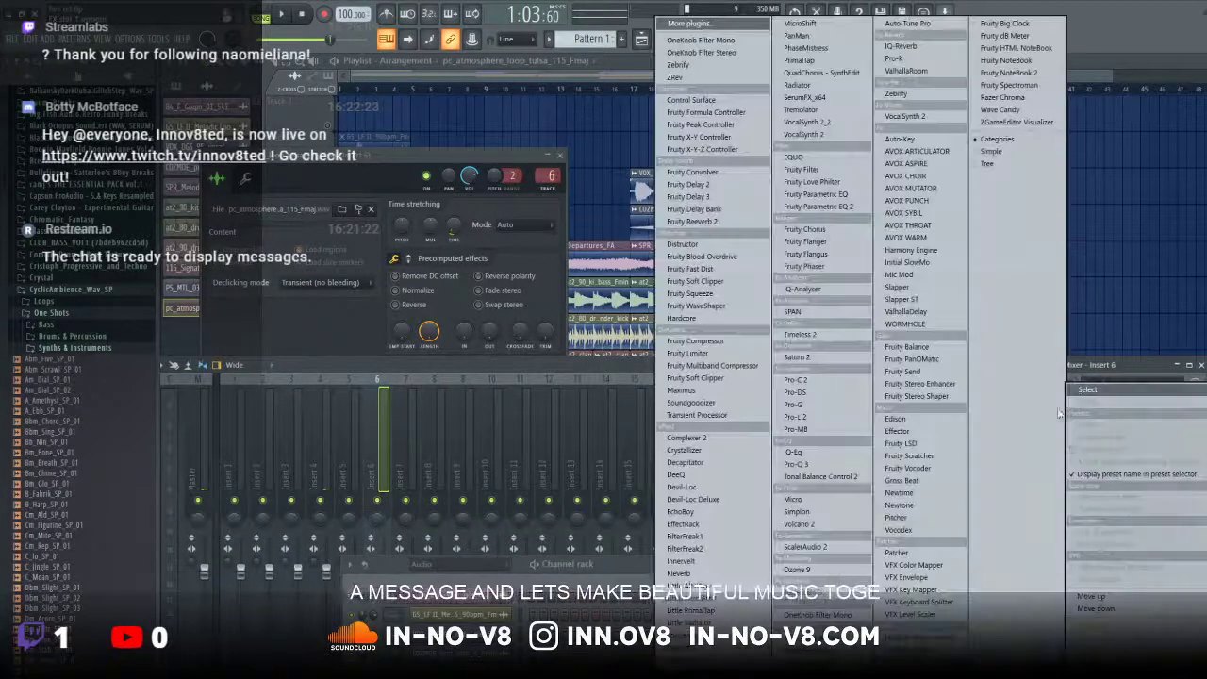
pyautogui.click(901, 47)
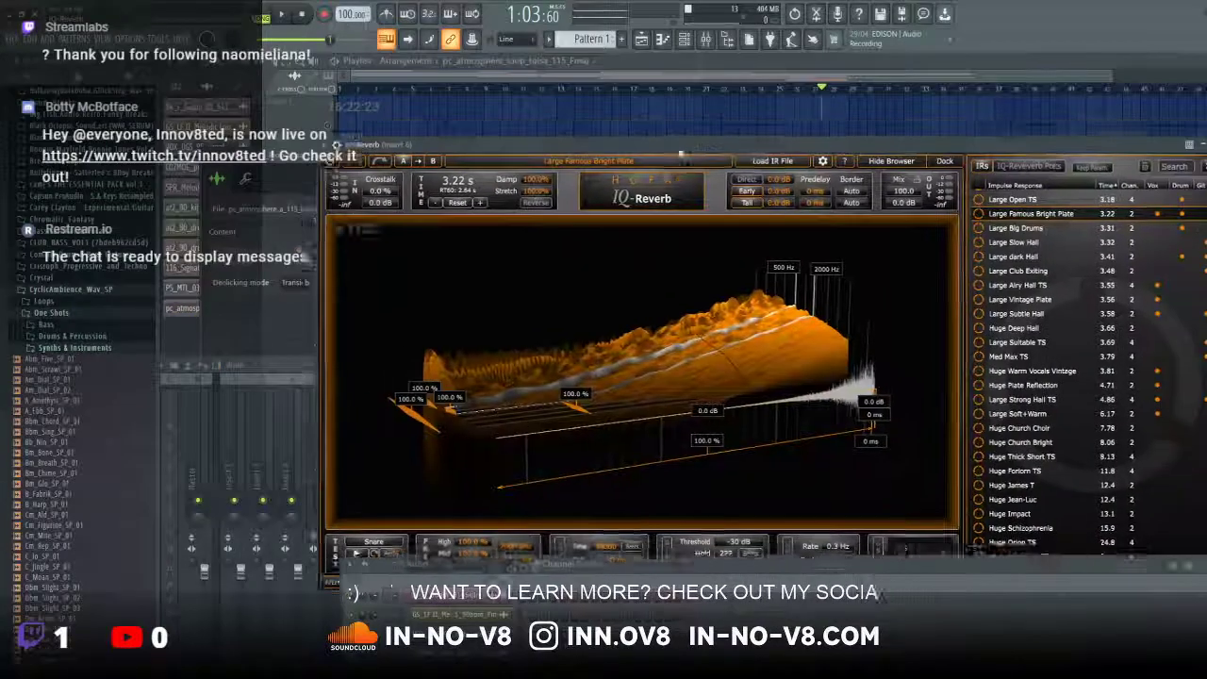
pyautogui.moveTo(758, 130); pyautogui.dragTo(557, 181)
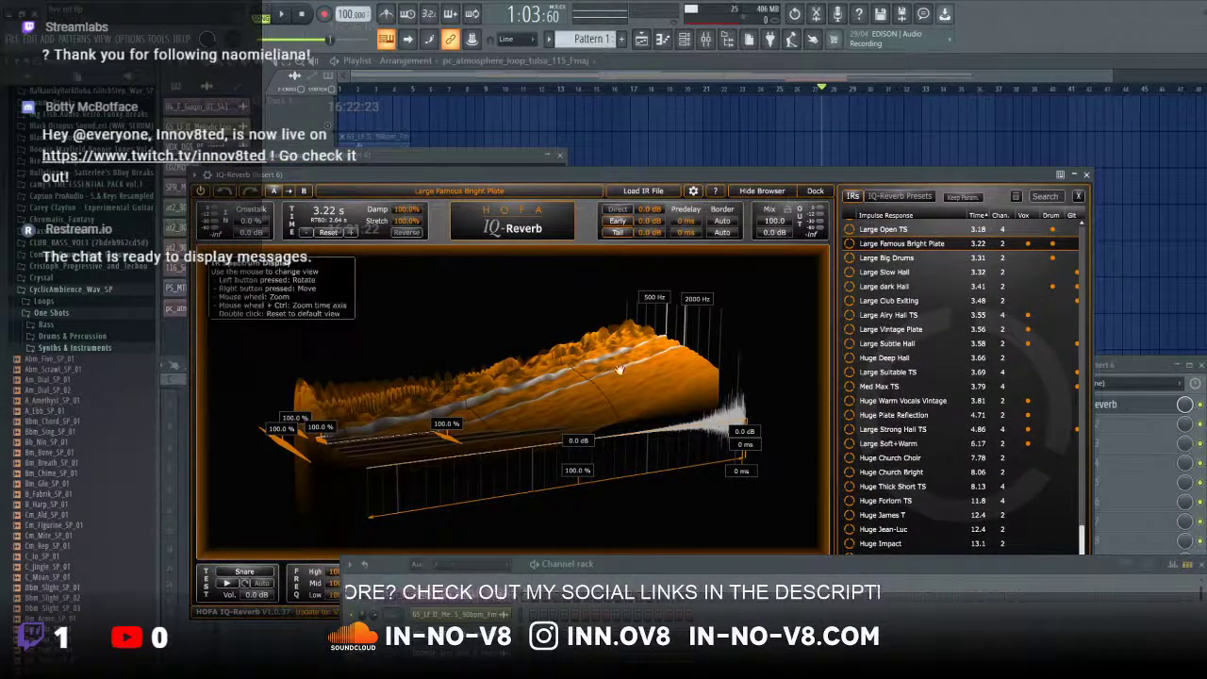
pyautogui.click(897, 415)
pyautogui.moveTo(696, 177); pyautogui.dragTo(661, 450)
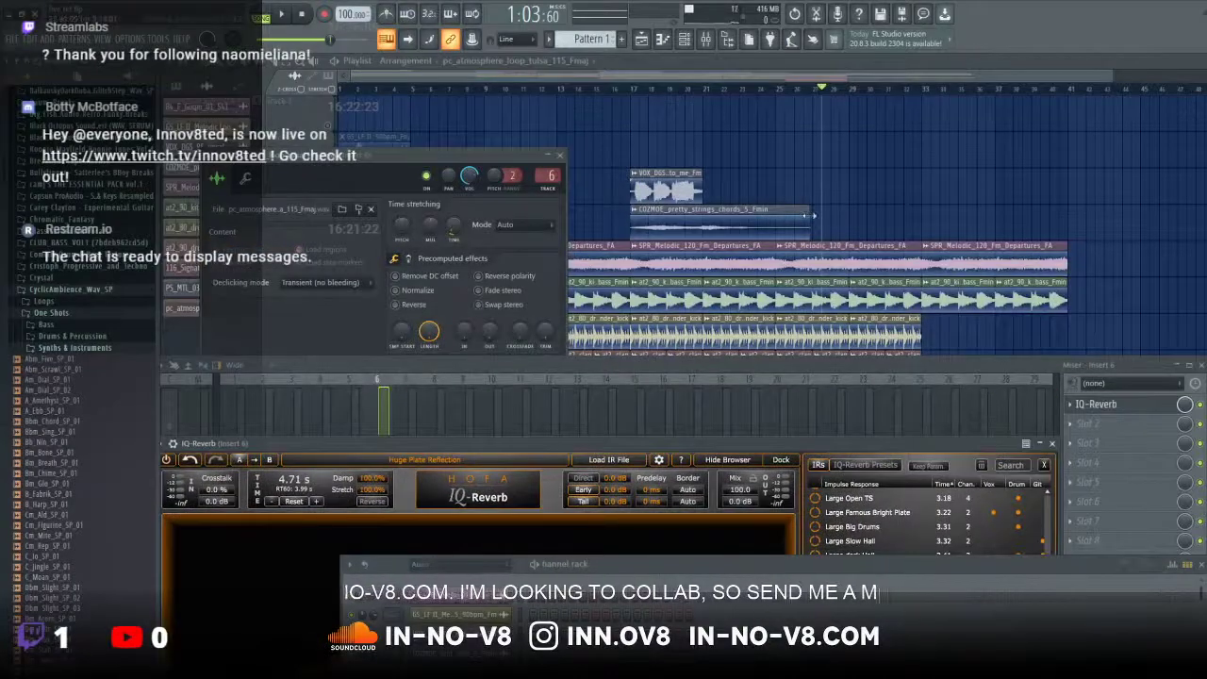
# Step: Play the arrangement twice from about bar 26 to check the reverb on the atmosphere loop leading into bar 33
pyautogui.click(807, 91)
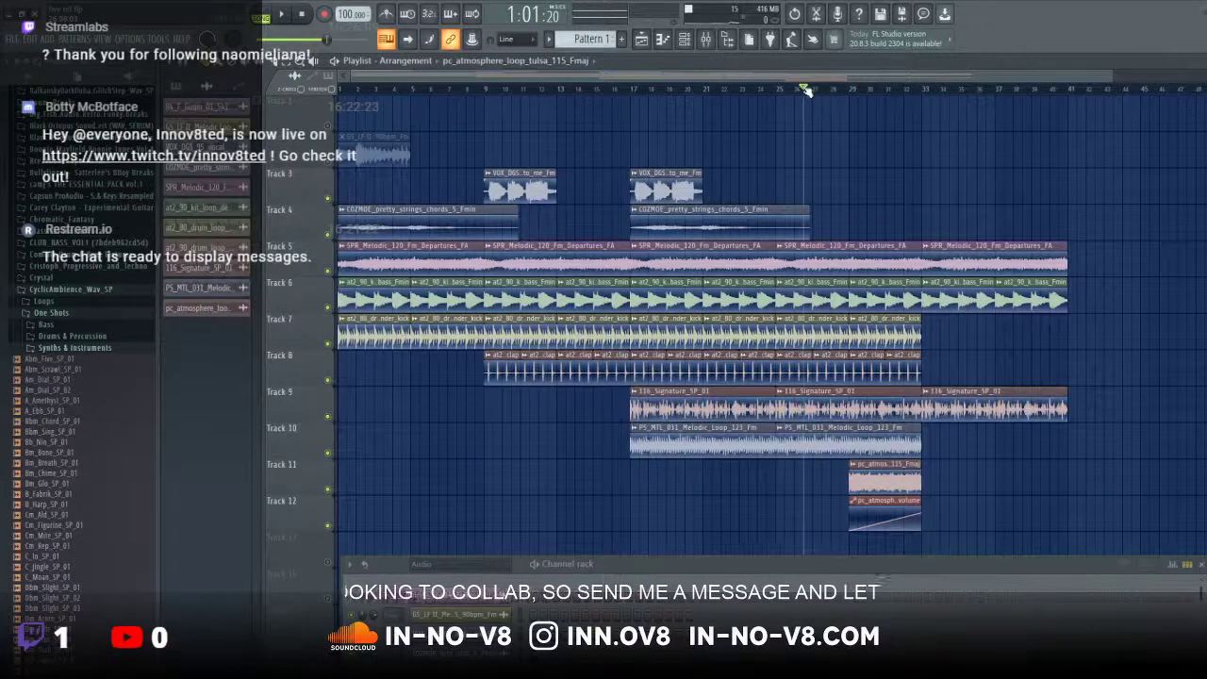
pyautogui.click(283, 15)
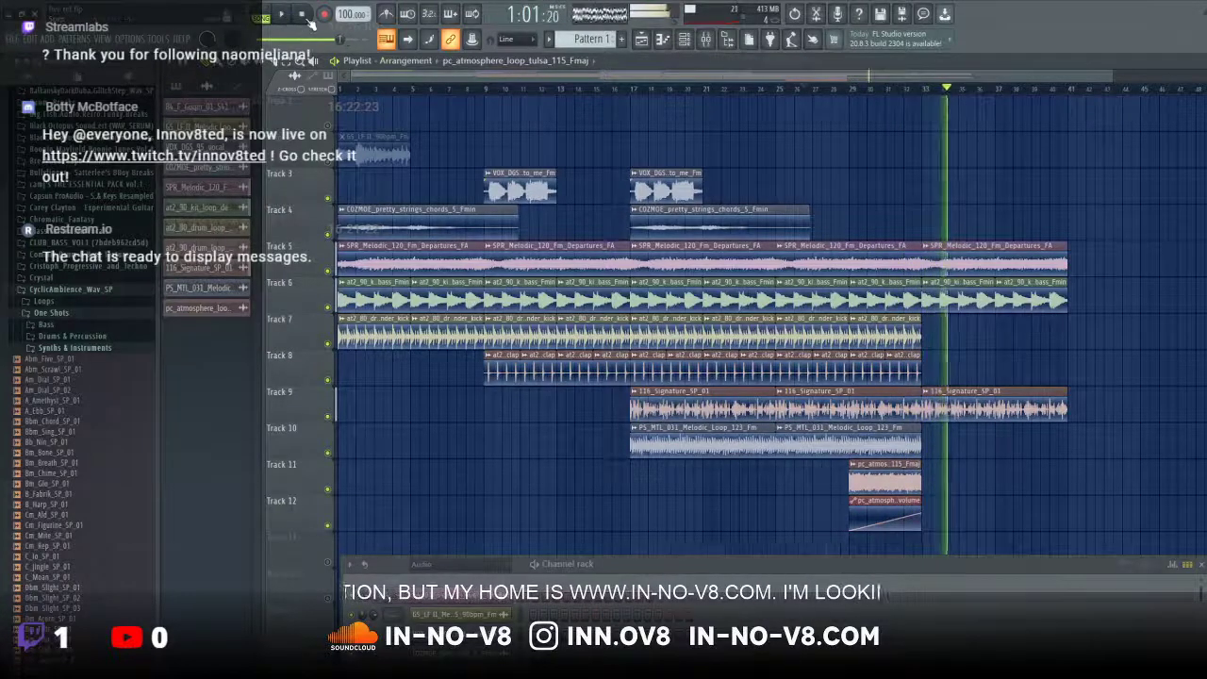
pyautogui.press('space')
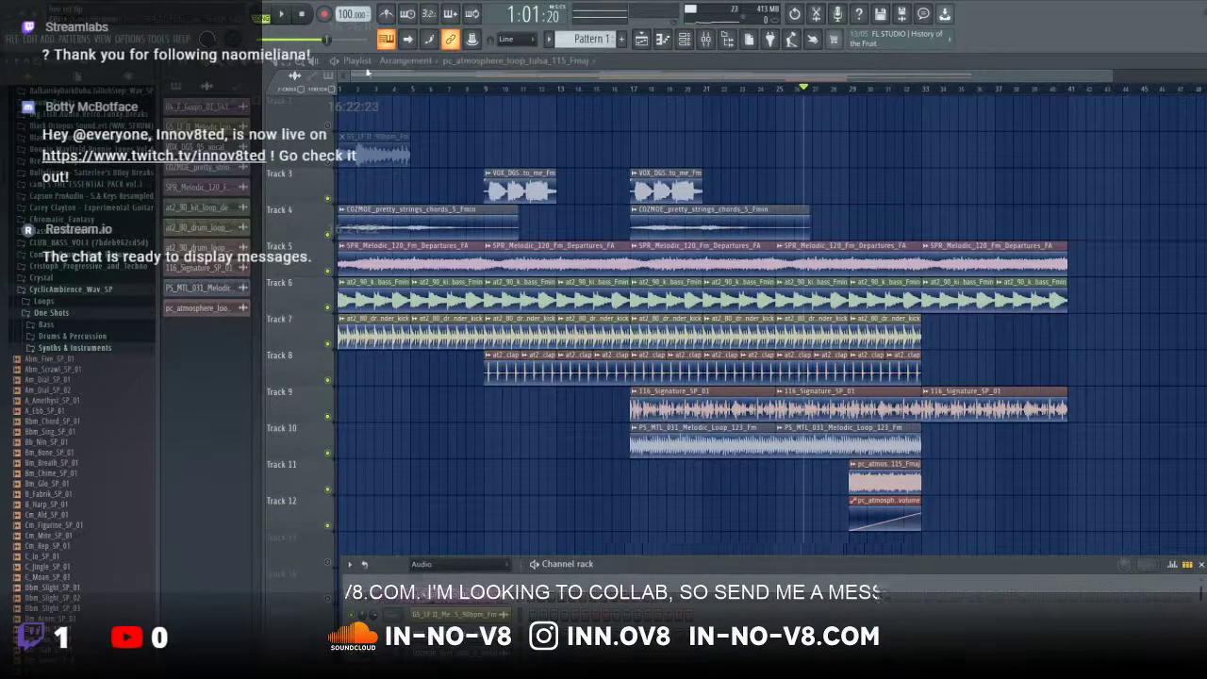
pyautogui.moveTo(351, 81); pyautogui.dragTo(281, 63)
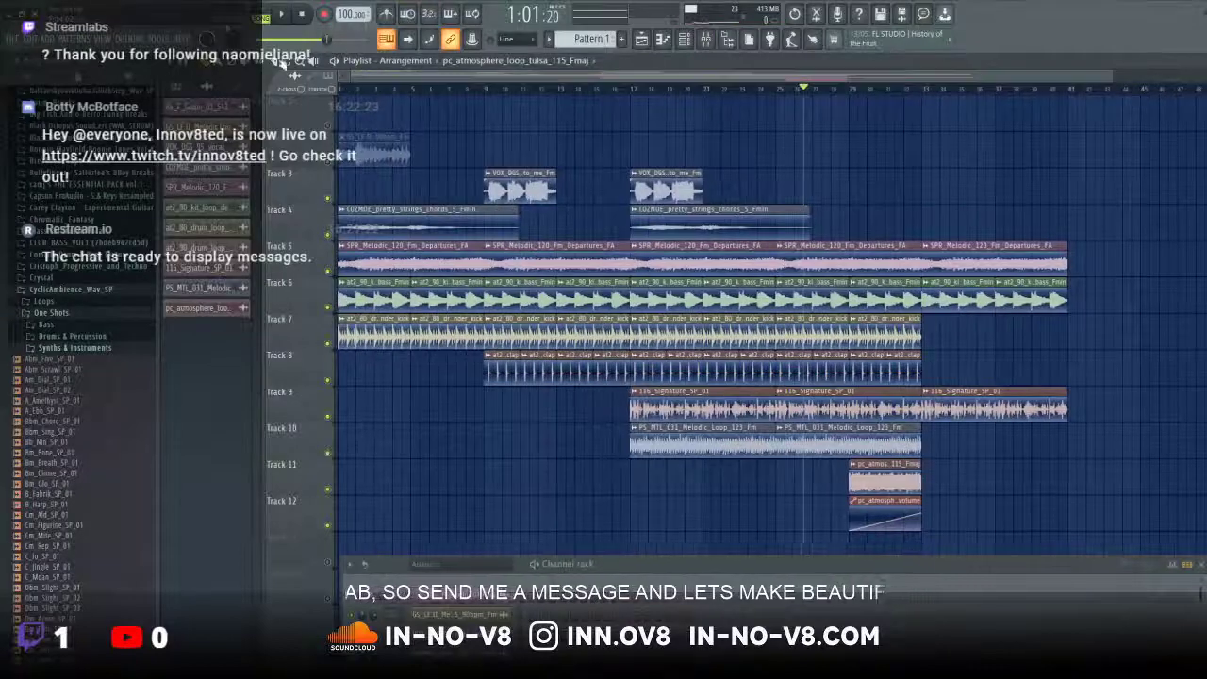
pyautogui.click(280, 14)
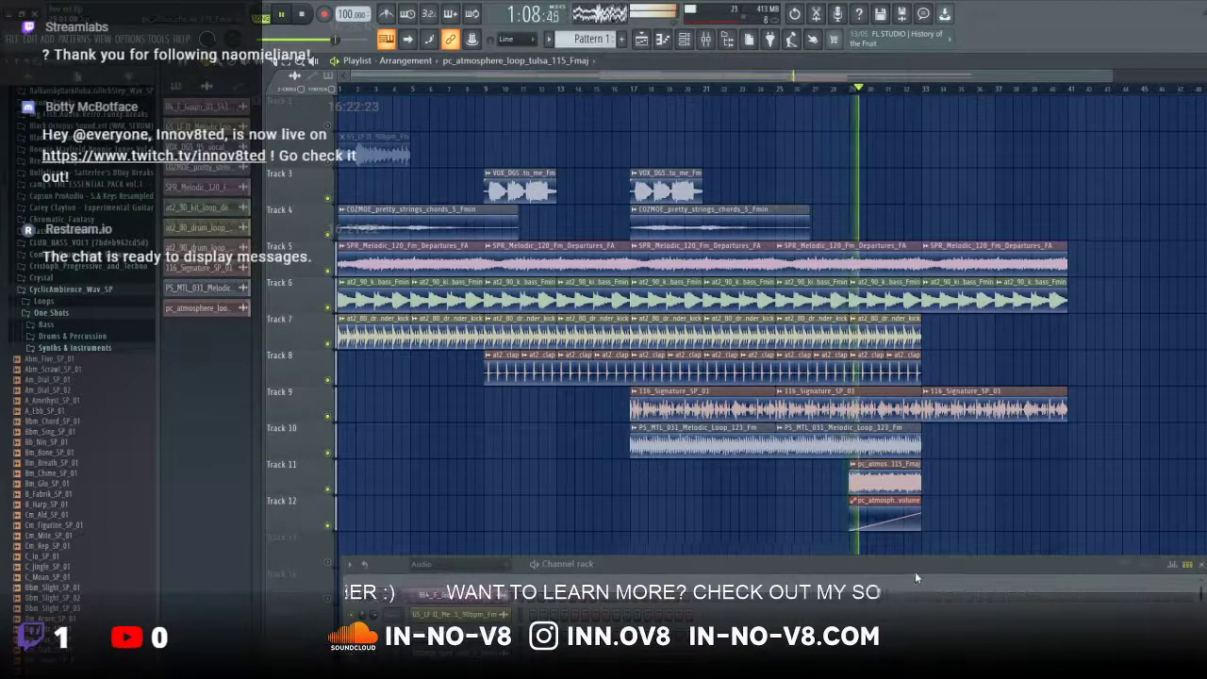
pyautogui.moveTo(912, 568); pyautogui.dragTo(941, 567)
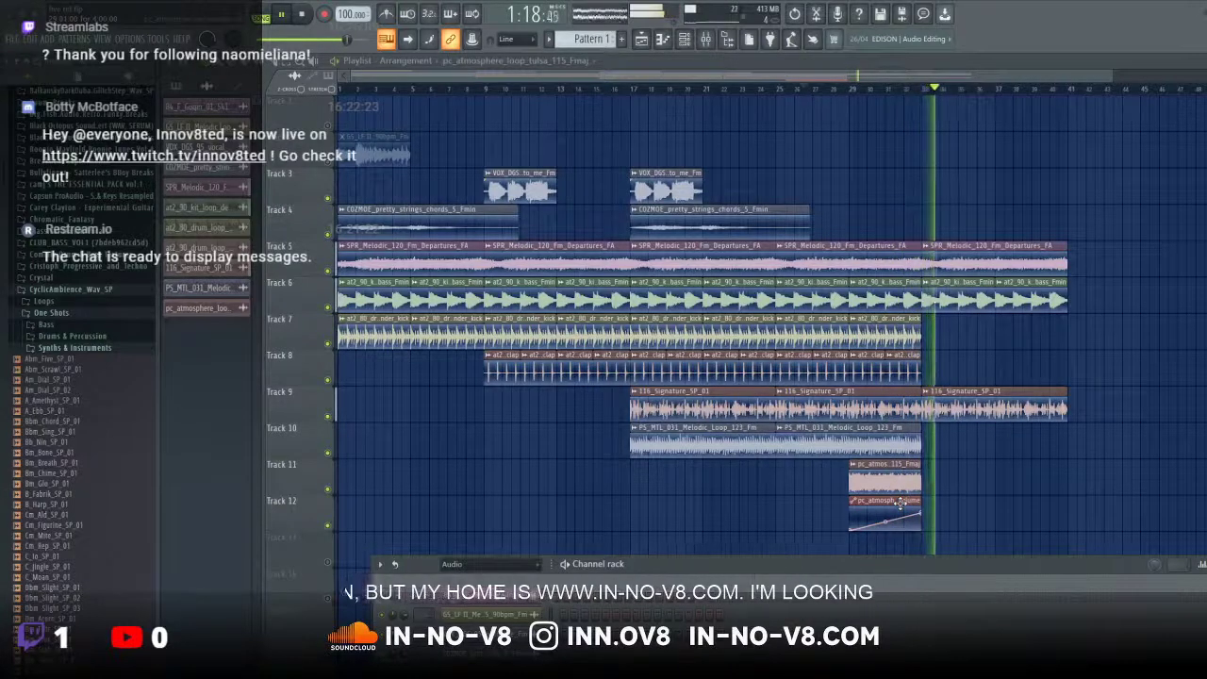
pyautogui.click(301, 15)
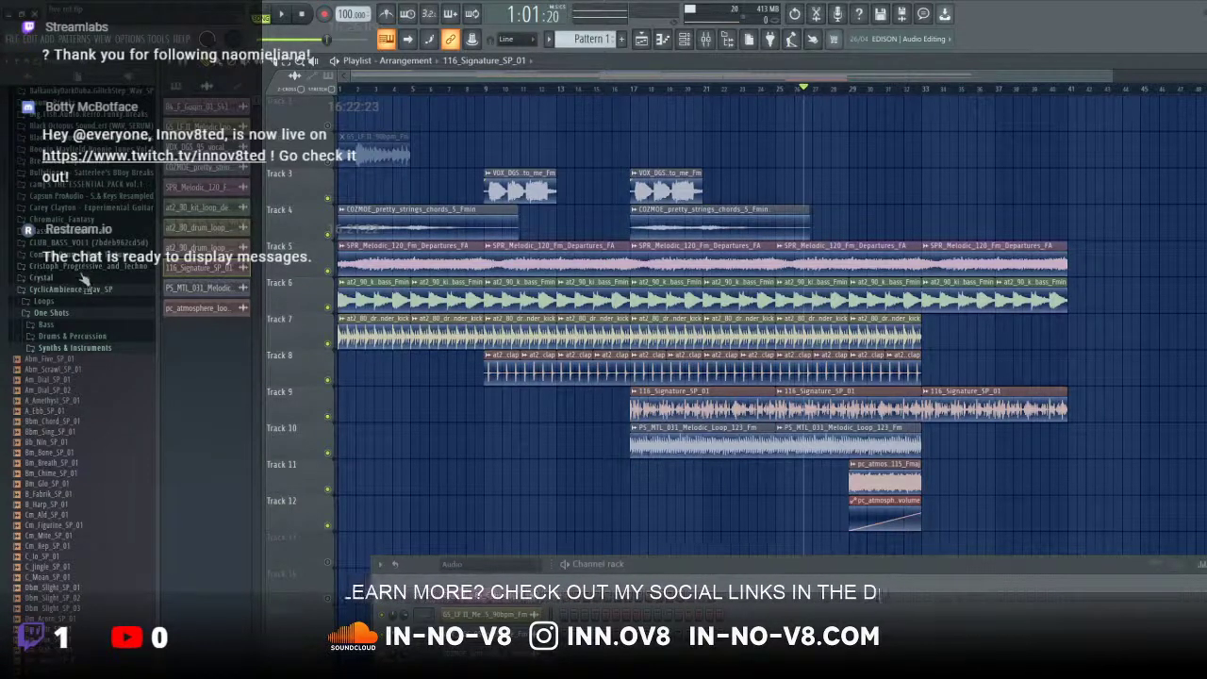
# Step: Browse the sample library to the breaks pack above the Big.Fish.Audio packs and expand its loops folder
pyautogui.scroll(2, 87, 250)
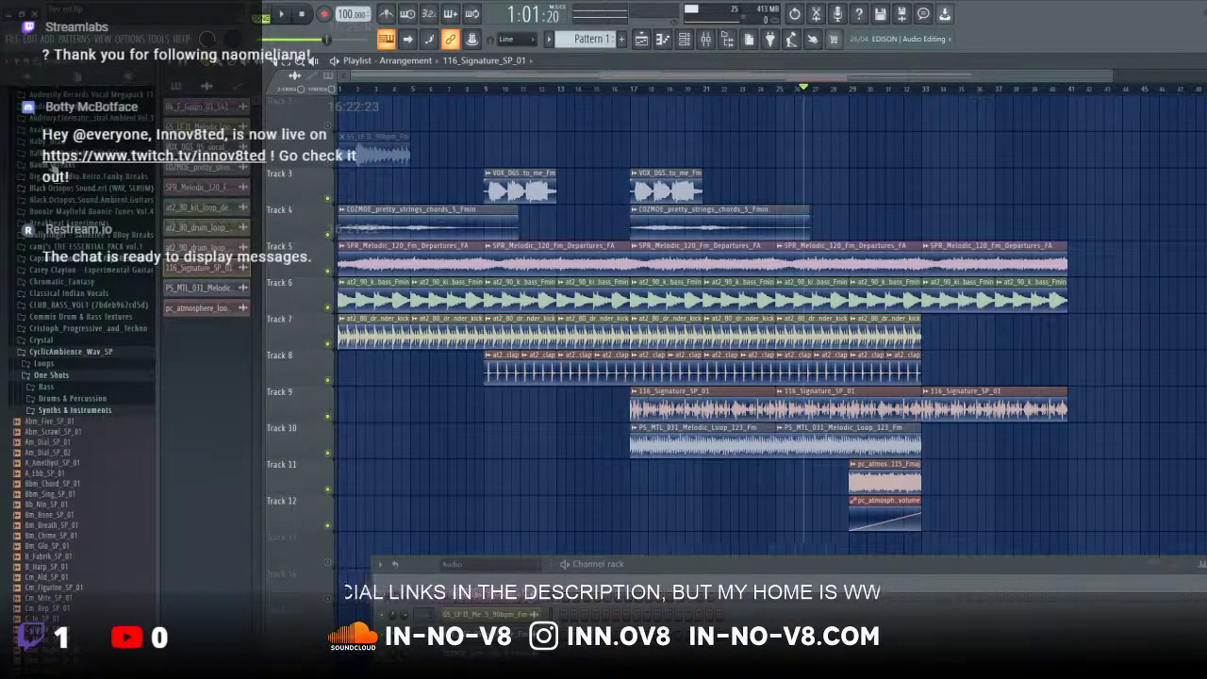
pyautogui.click(52, 166)
pyautogui.click(53, 177)
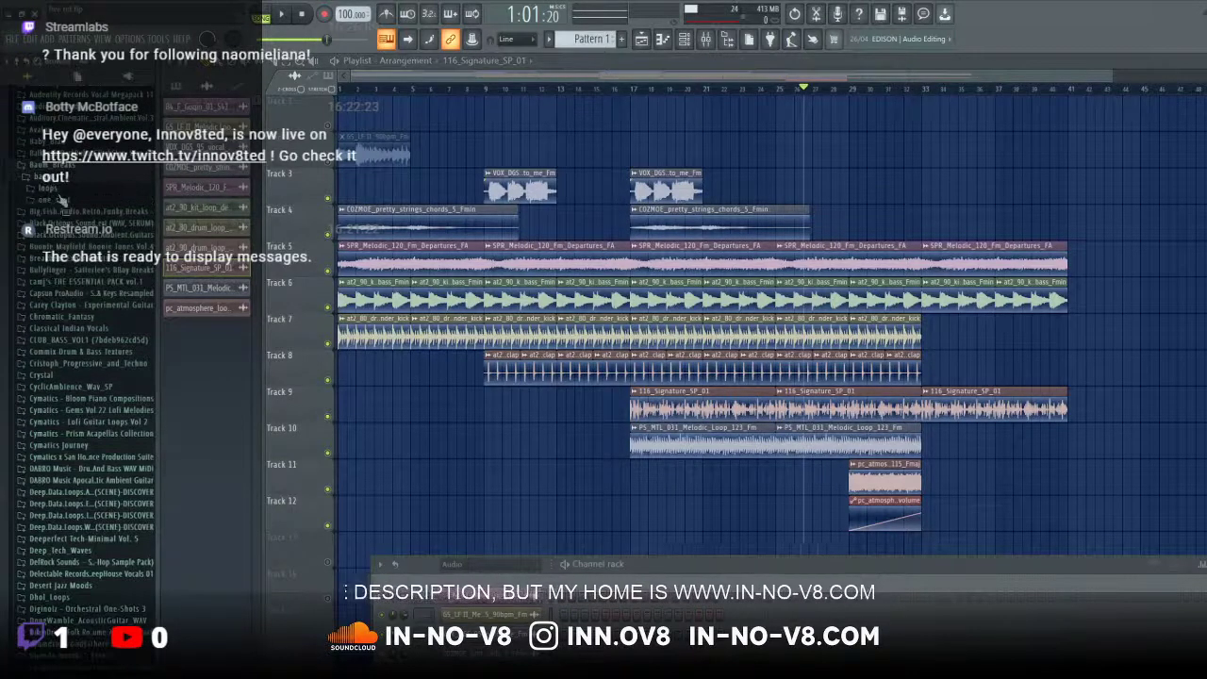
pyautogui.click(49, 188)
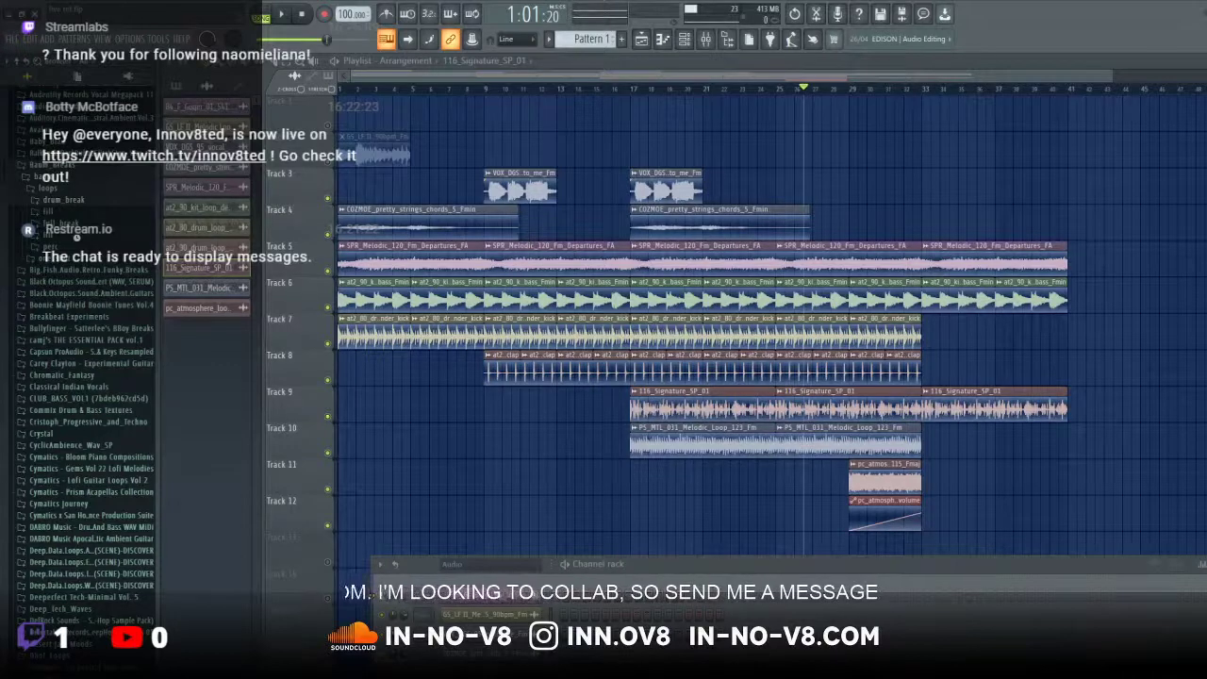
# Step: Audition several SO_BAUM_BREAKS loops in the drum_break folder, including the bossa, disco, no_snare and ride variants
pyautogui.click(58, 200)
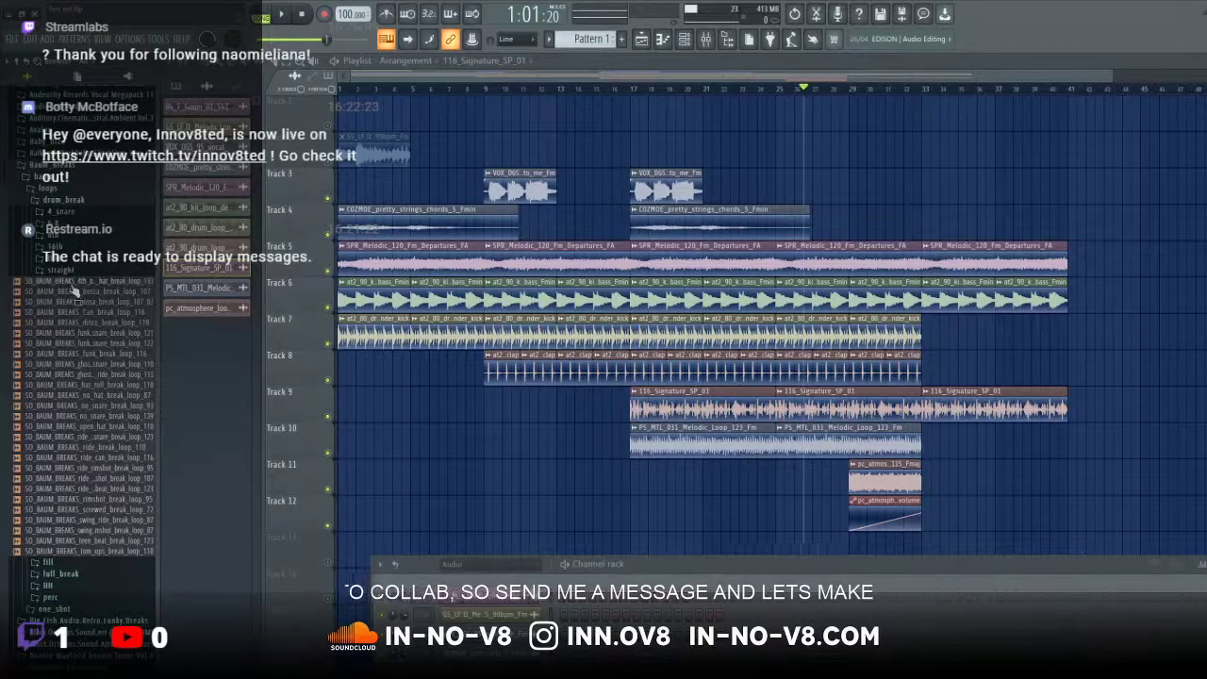
pyautogui.click(72, 283)
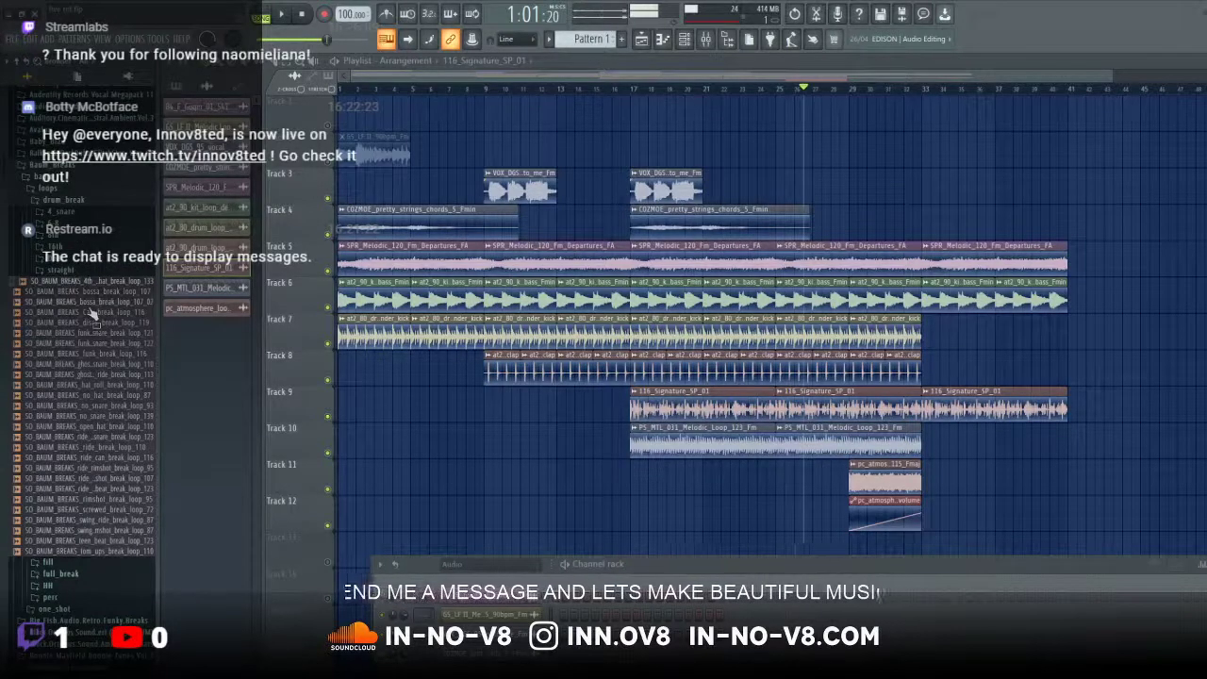
pyautogui.click(90, 306)
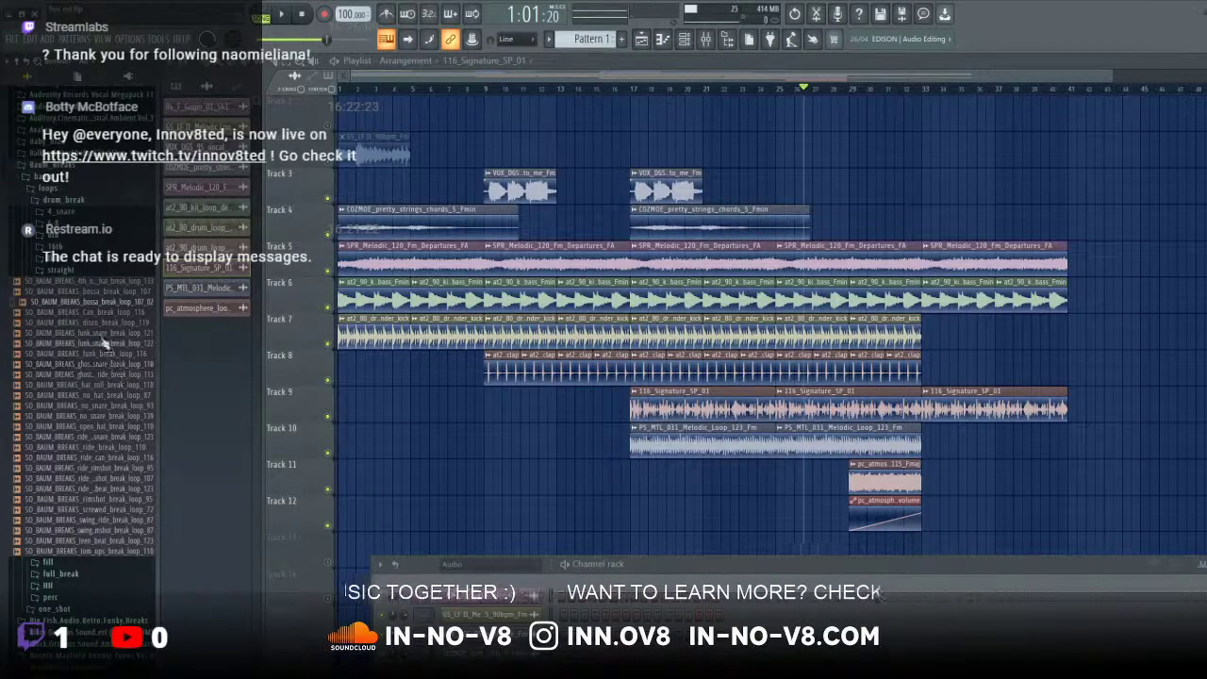
pyautogui.click(73, 322)
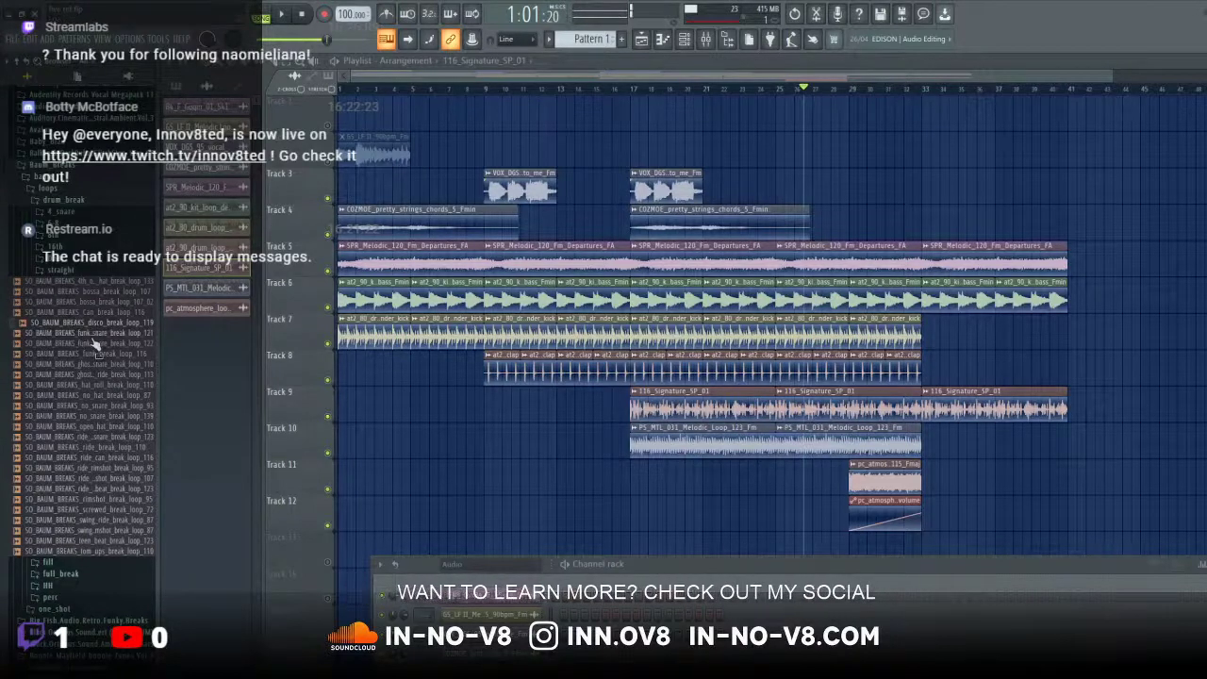
pyautogui.click(107, 416)
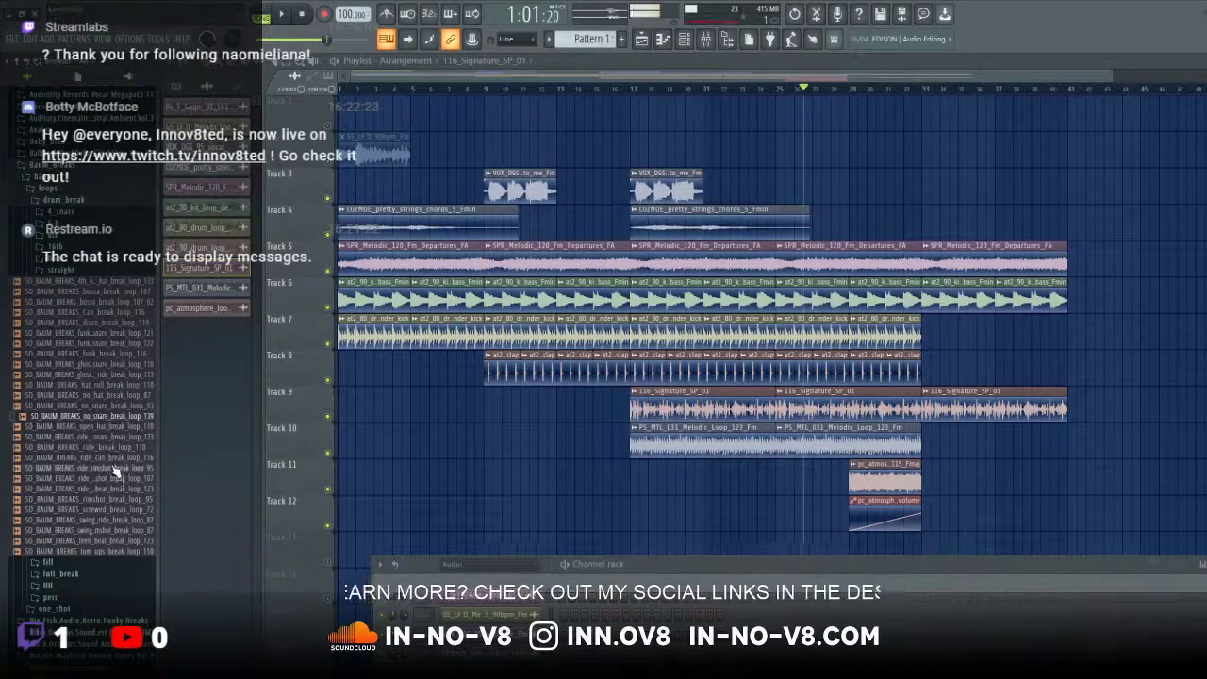
pyautogui.click(115, 469)
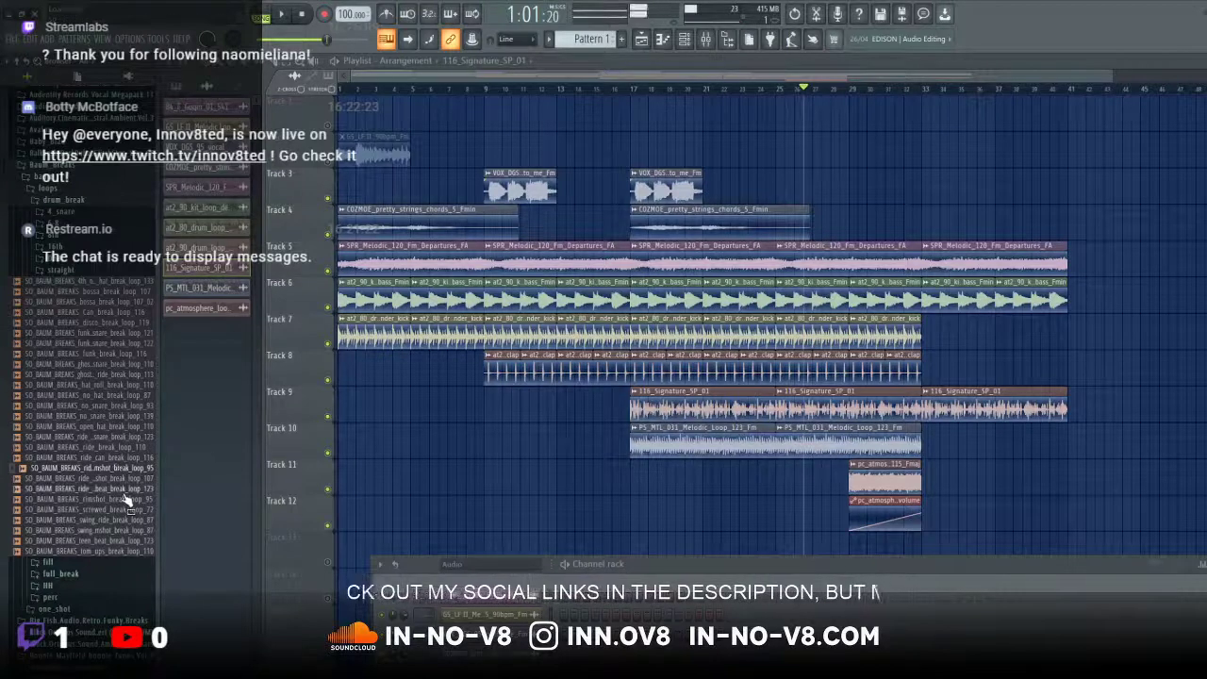
pyautogui.scroll(-4, 126, 500)
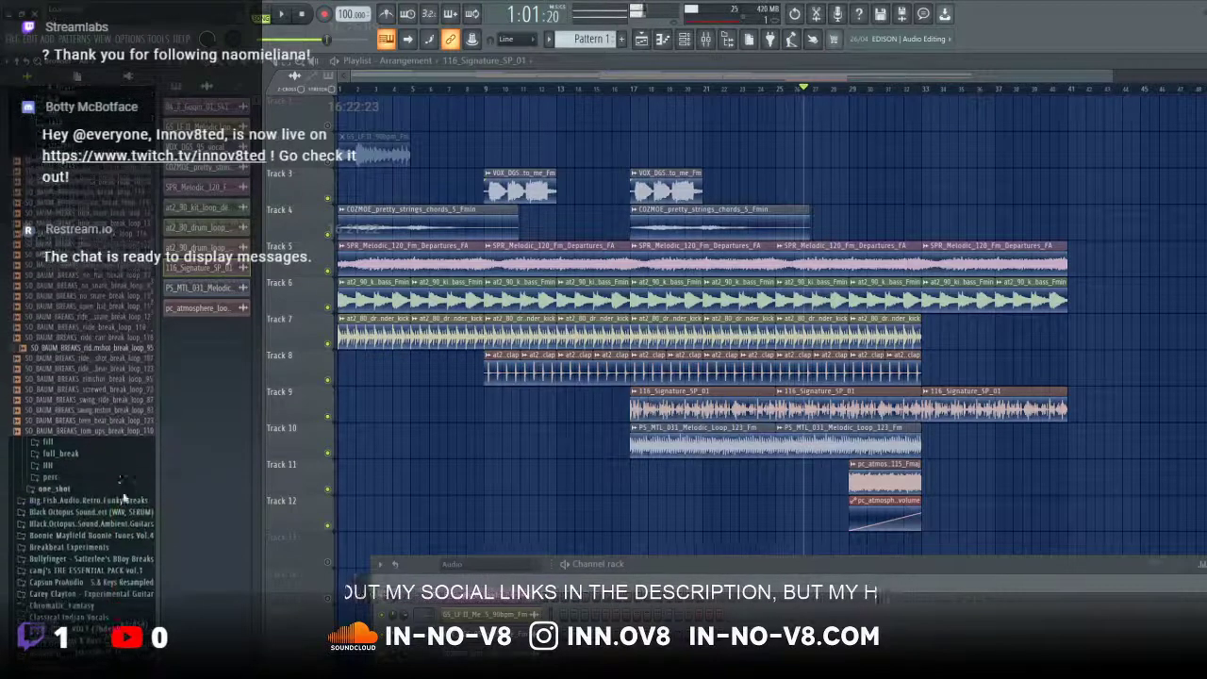
pyautogui.click(105, 354)
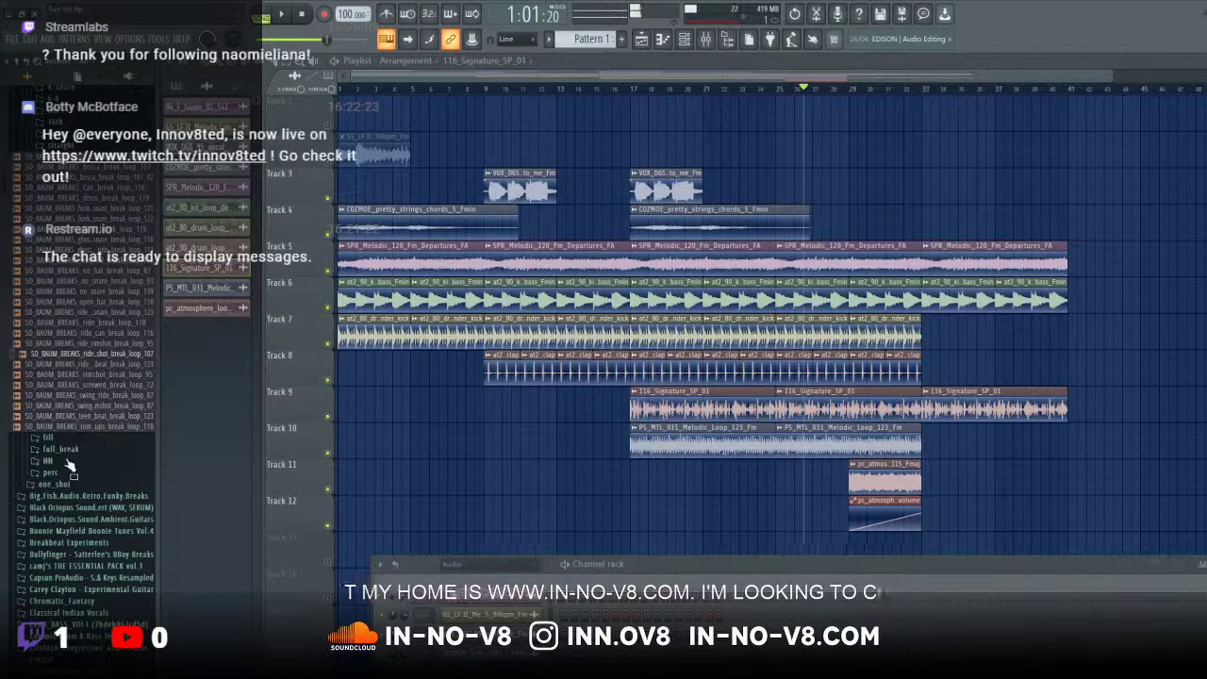
pyautogui.scroll(4, 87, 363)
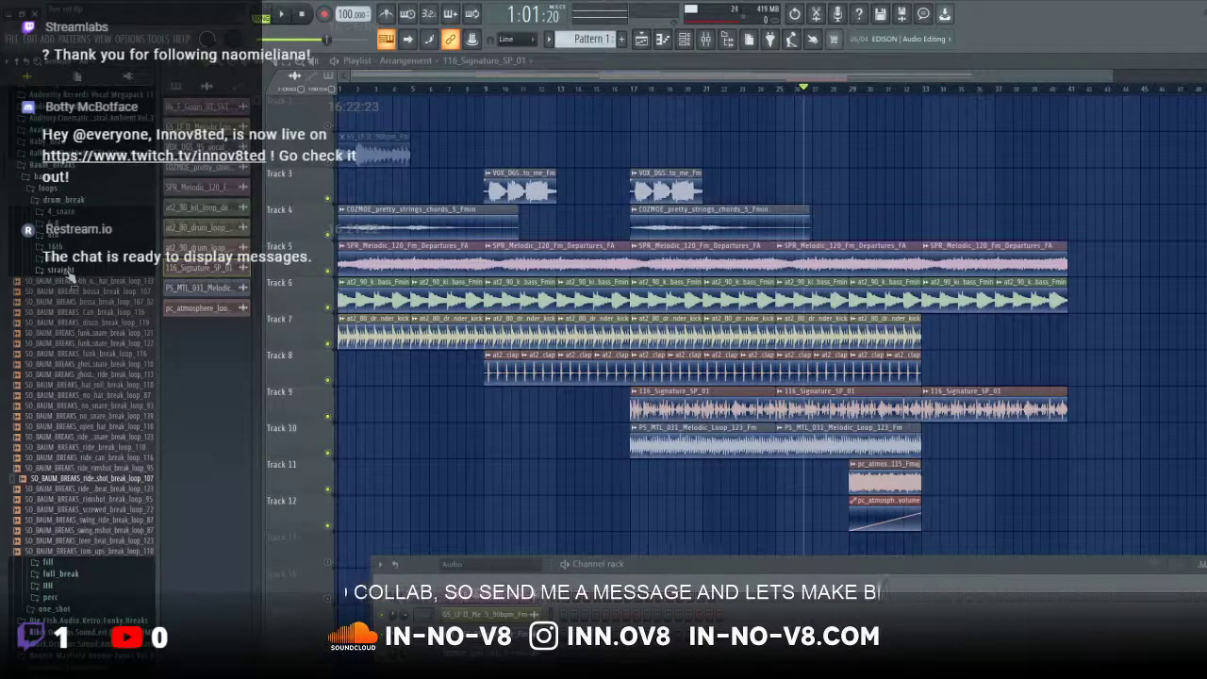
# Step: Place SO_BAUM_BREAKS_straight_ride_break_loop_92 from the straight folder on Track 13 at bar 25 and enable that track
pyautogui.click(63, 271)
pyautogui.click(75, 293)
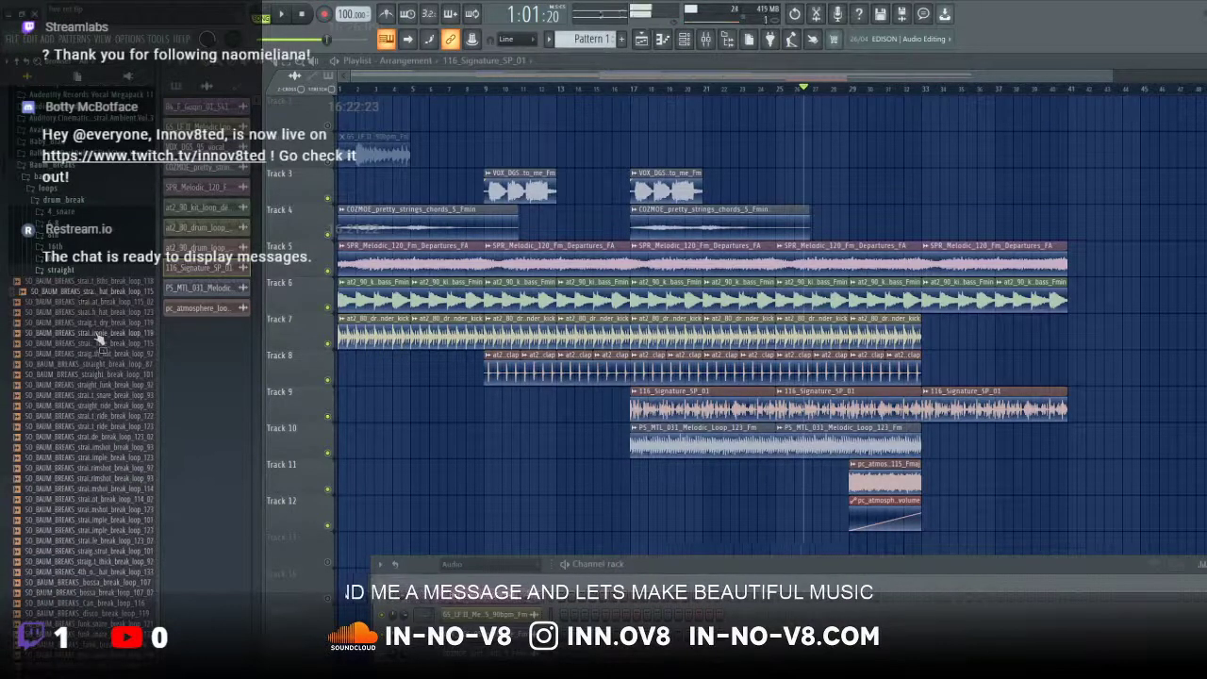
pyautogui.click(92, 408)
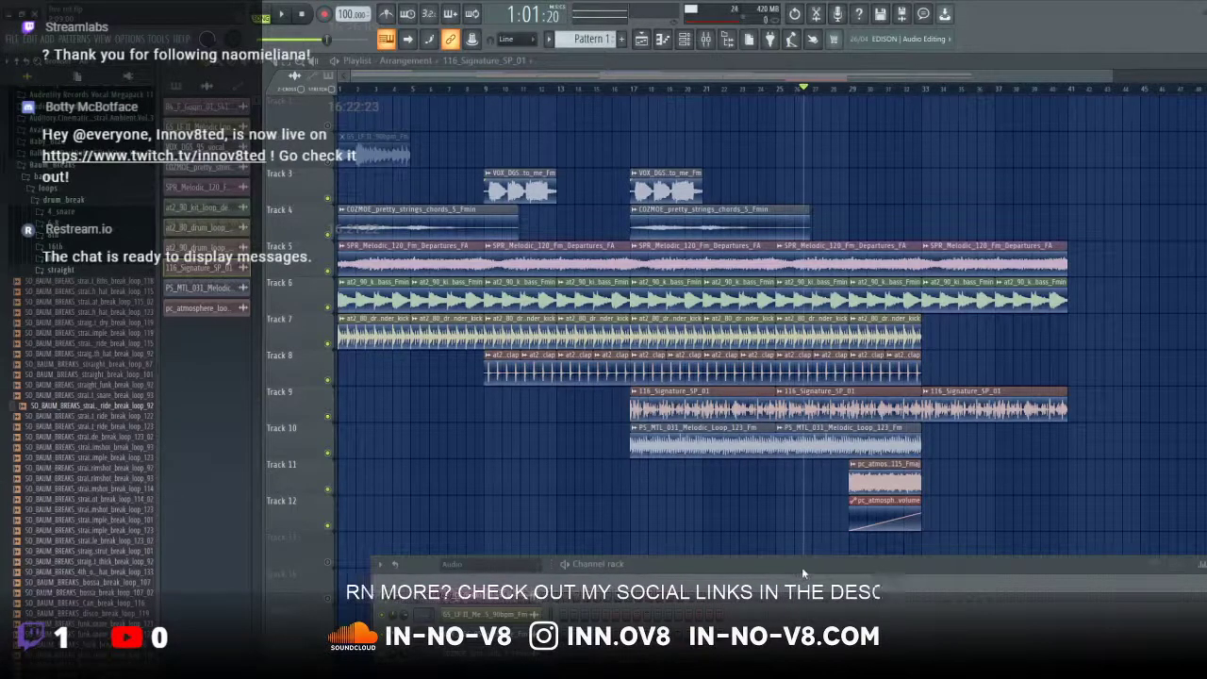
pyautogui.moveTo(123, 412); pyautogui.dragTo(779, 553)
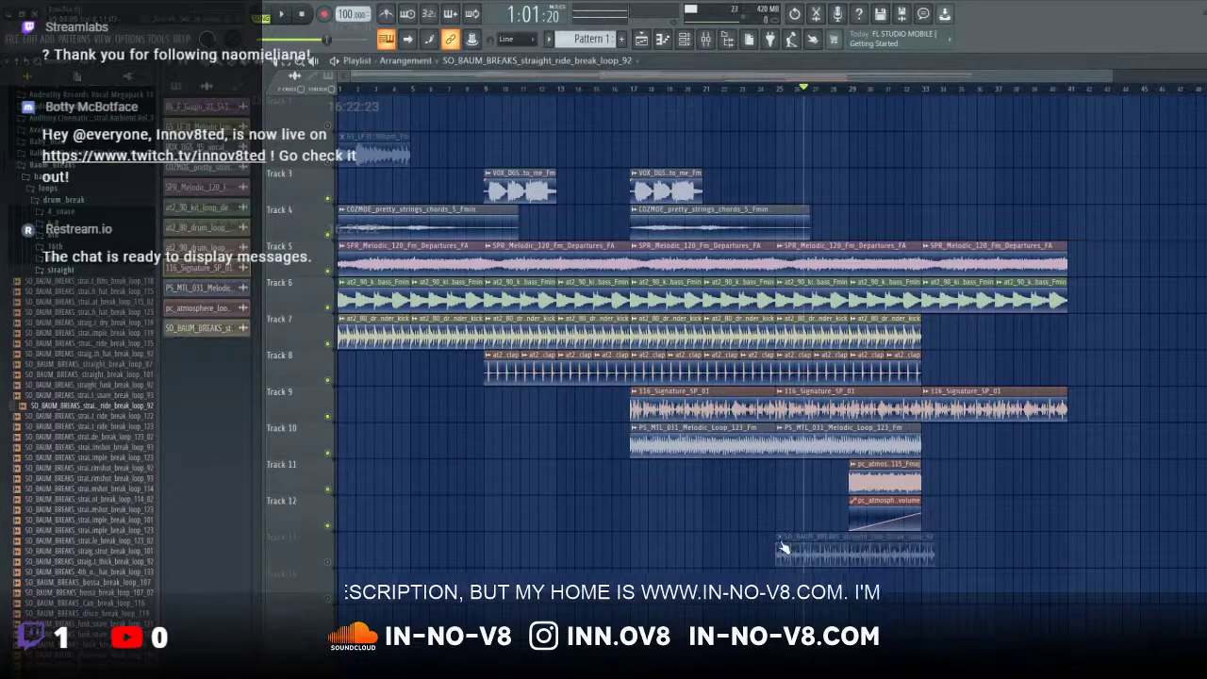
pyautogui.click(328, 563)
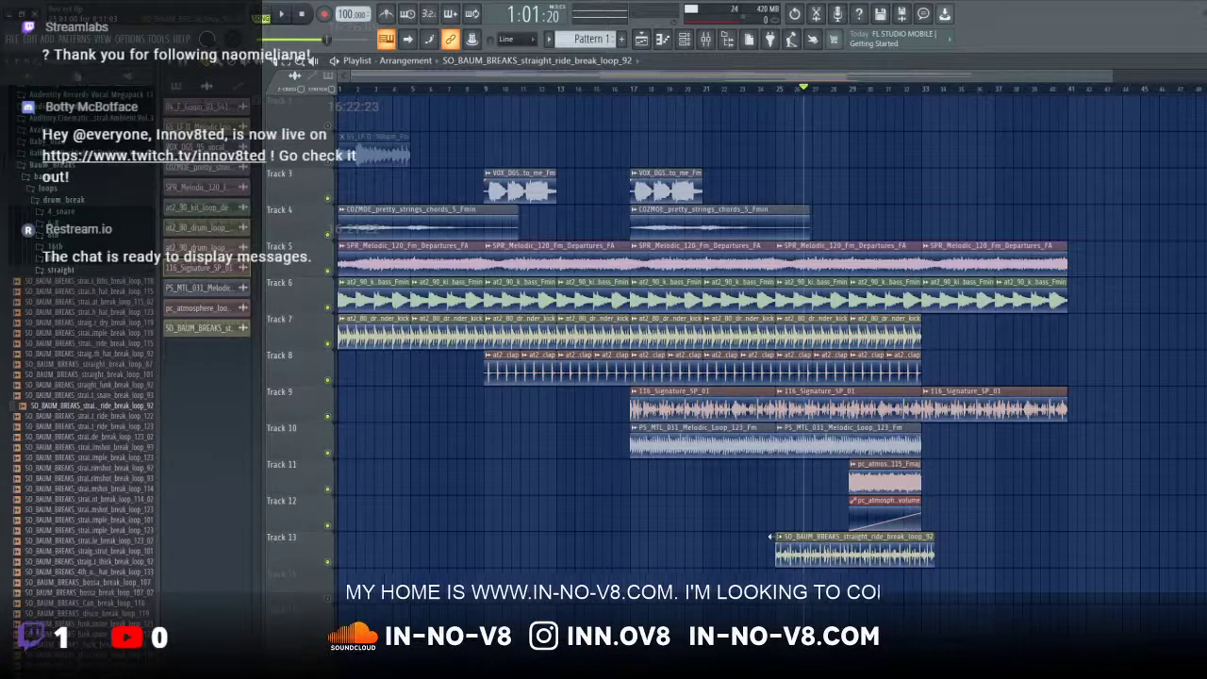
# Step: Run tempo detection on the Track 13 break loop, entering 92 BPM and keeping the project tempo
pyautogui.click(780, 538)
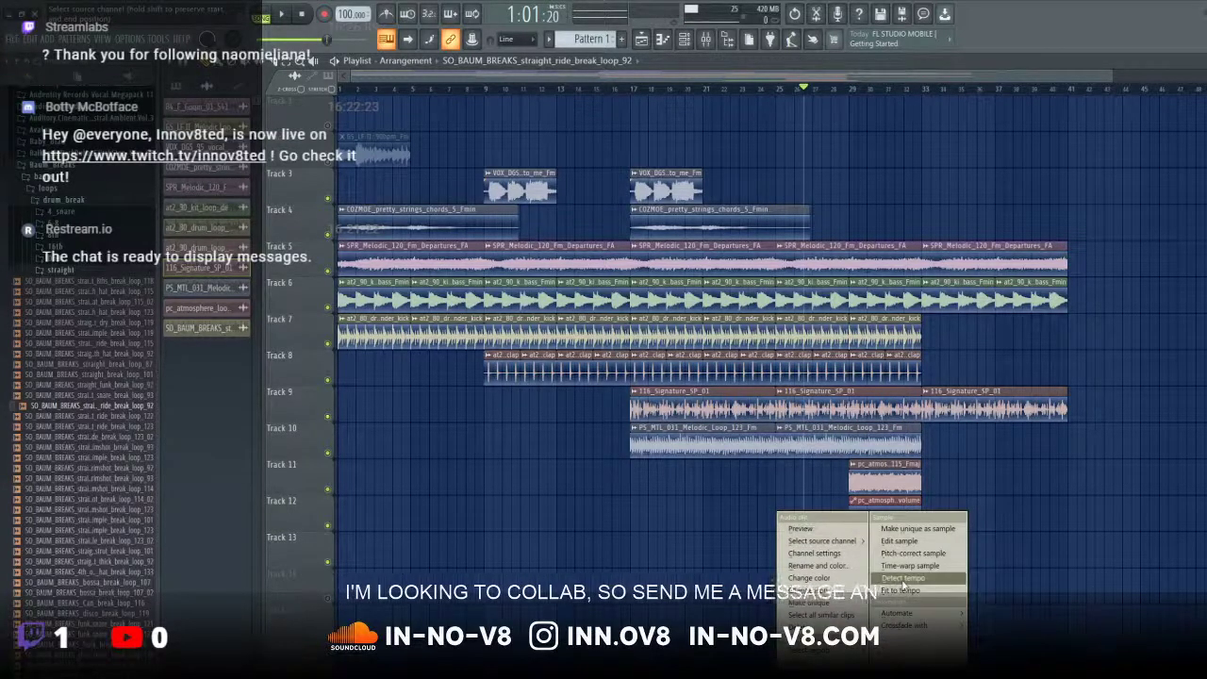
pyautogui.click(903, 578)
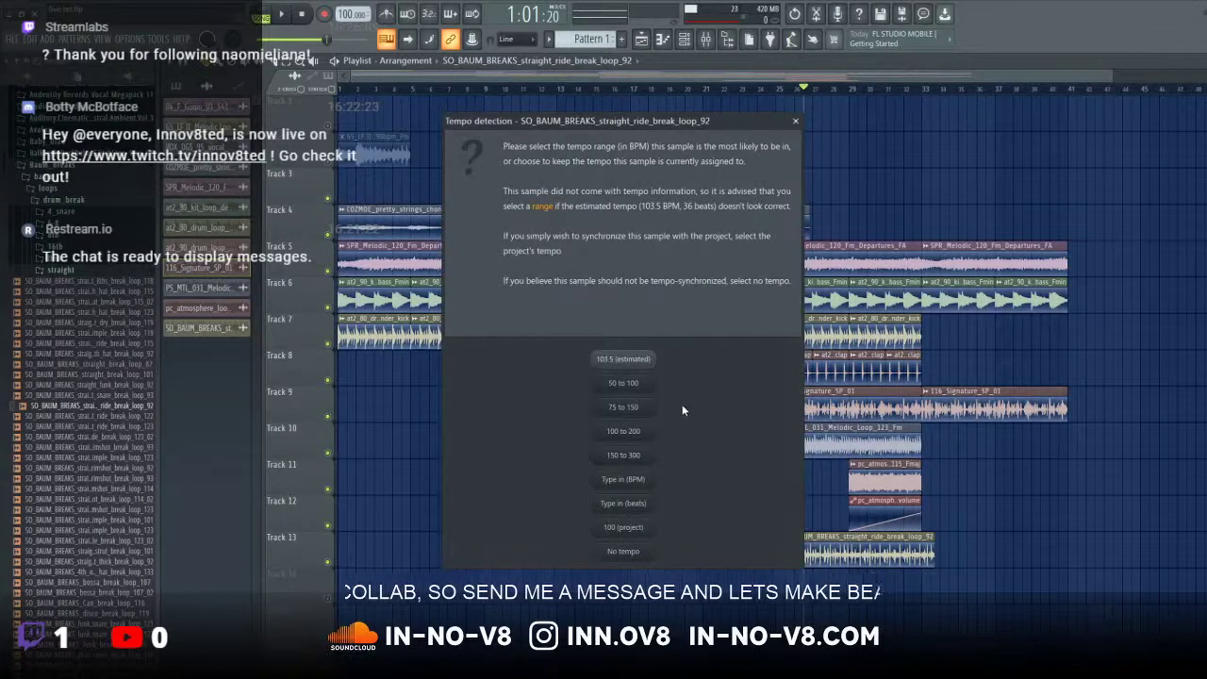
pyautogui.click(631, 480)
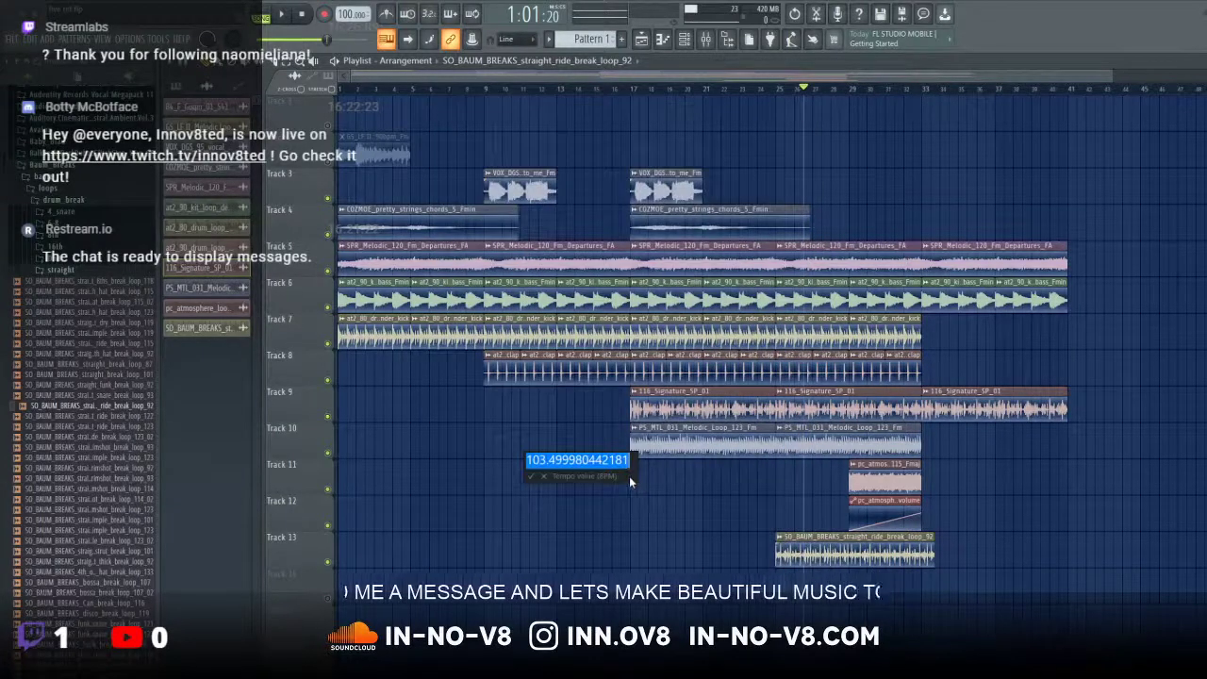
pyautogui.write('92')
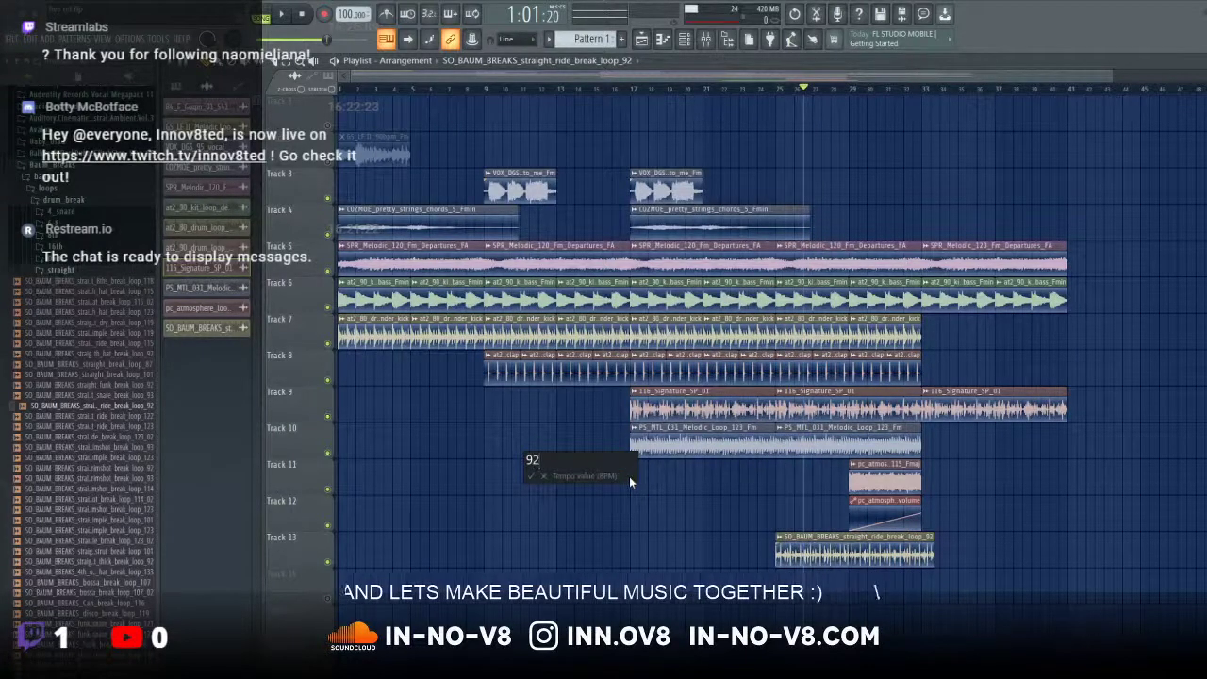
pyautogui.click(533, 477)
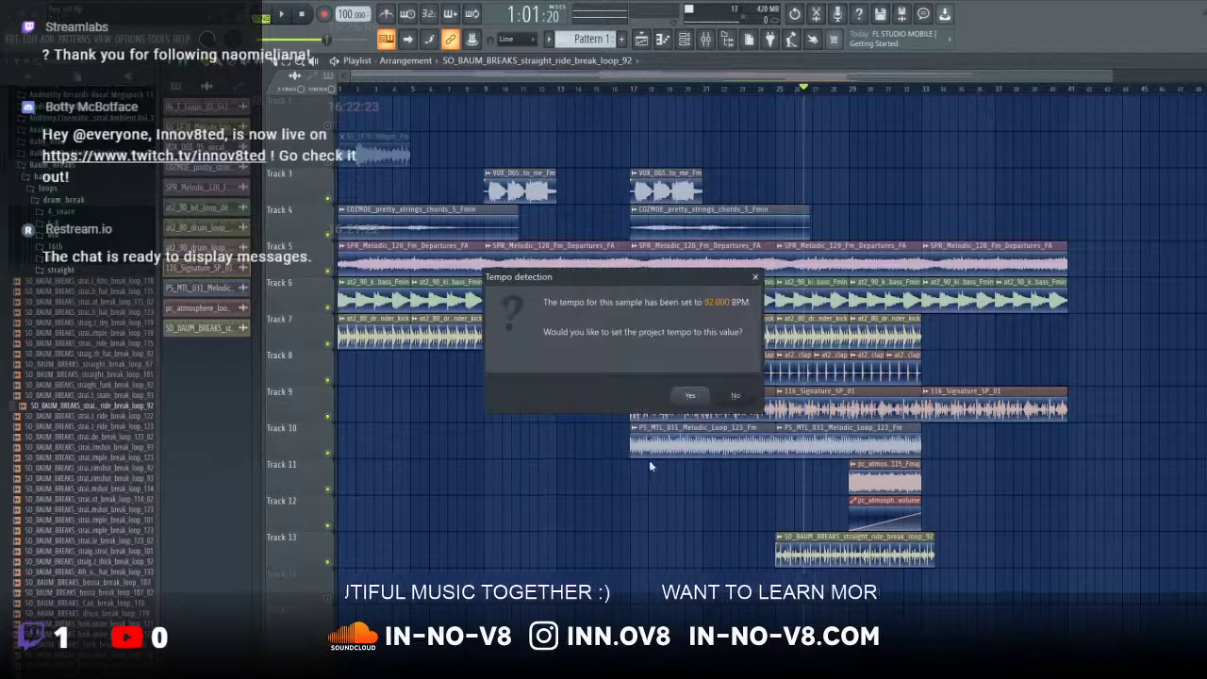
pyautogui.click(737, 397)
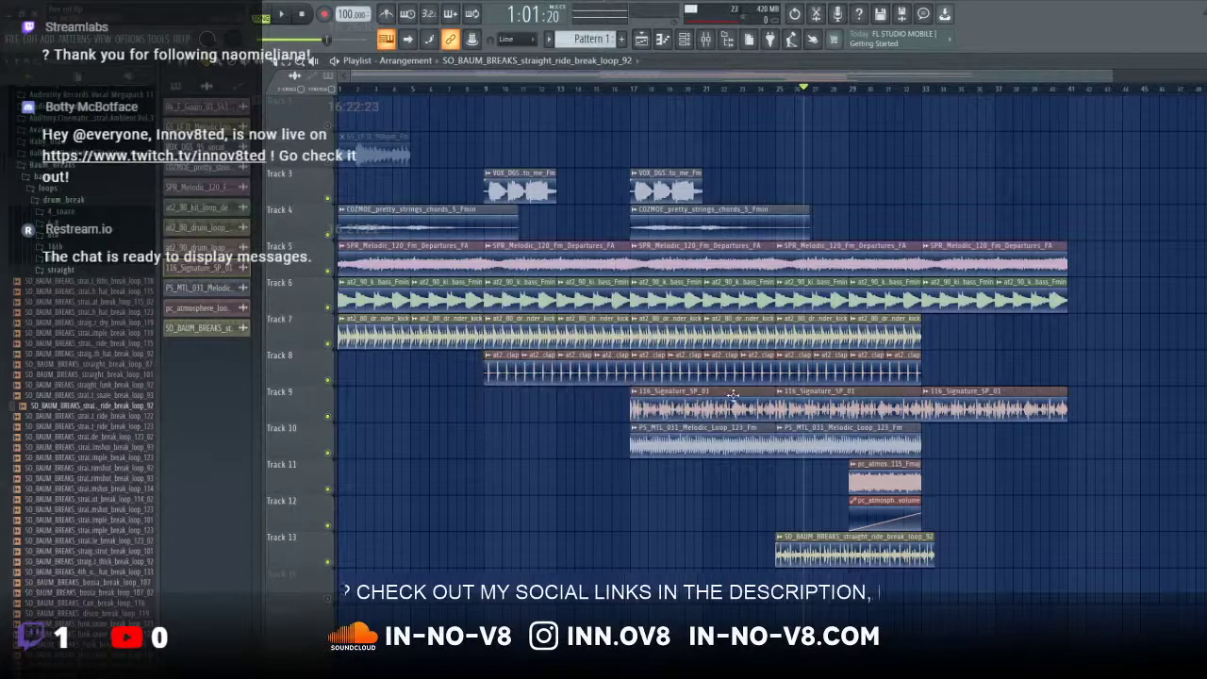
# Step: Fit the Track 13 break loop to the project tempo, using 92 BPM as its original tempo
pyautogui.click(780, 537)
pyautogui.moveTo(823, 541)
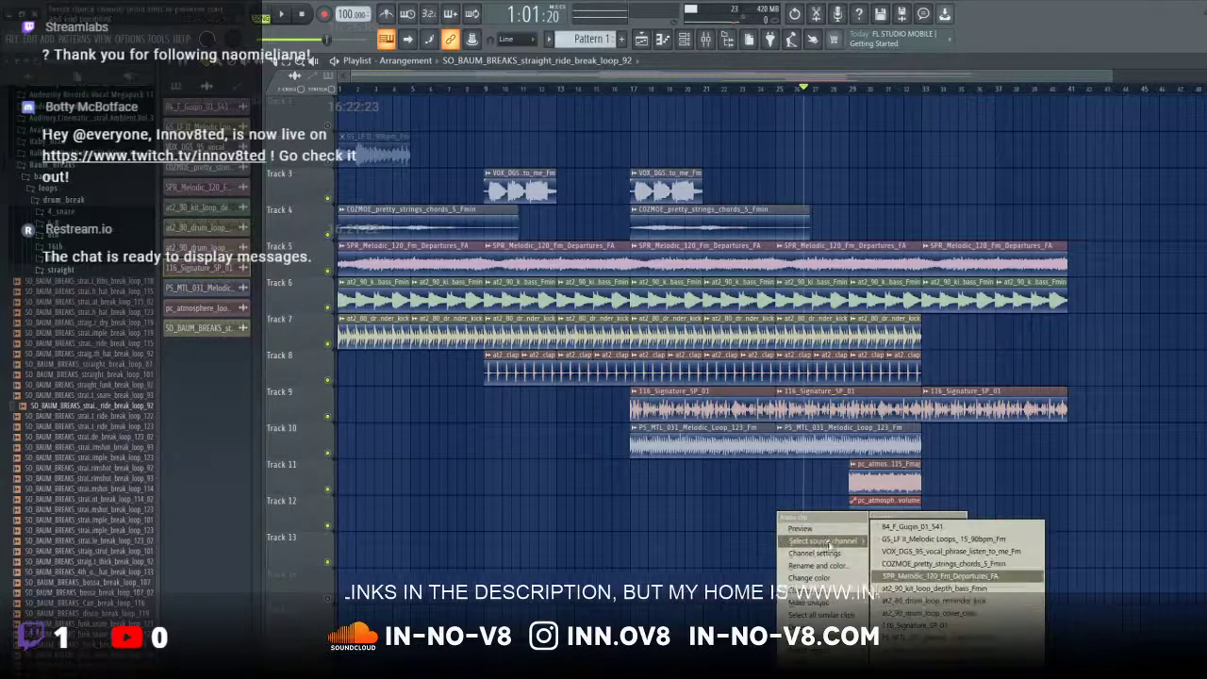
pyautogui.moveTo(825, 589)
pyautogui.click(886, 591)
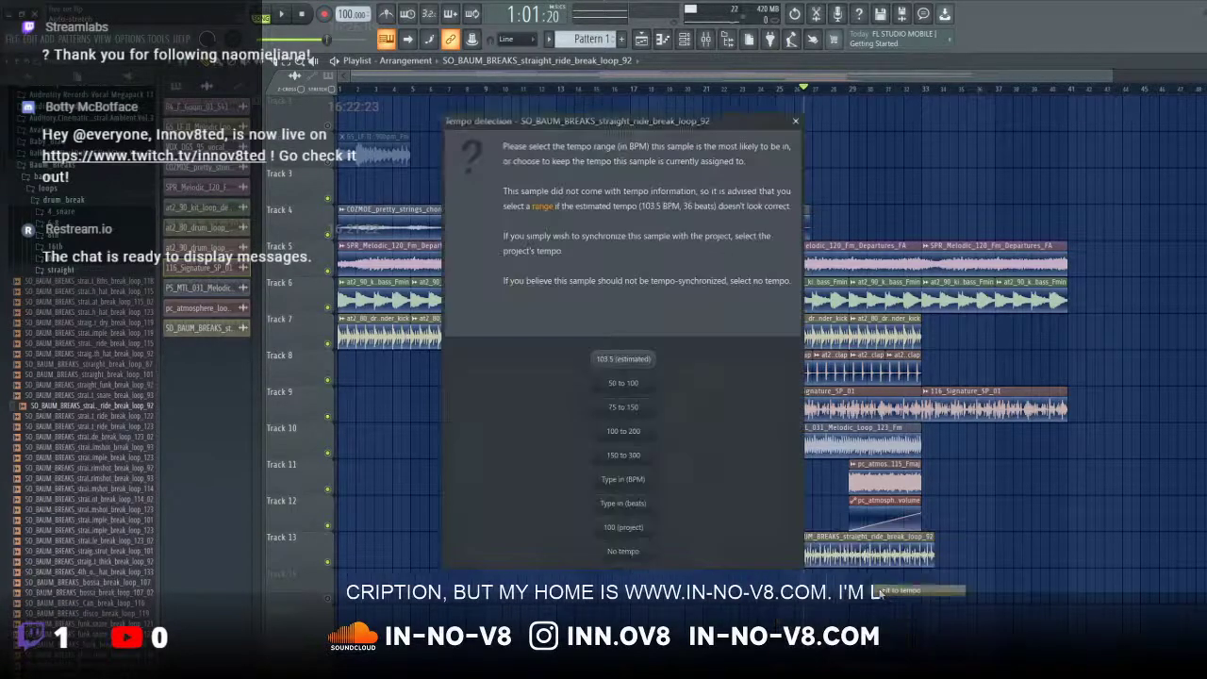
pyautogui.click(634, 483)
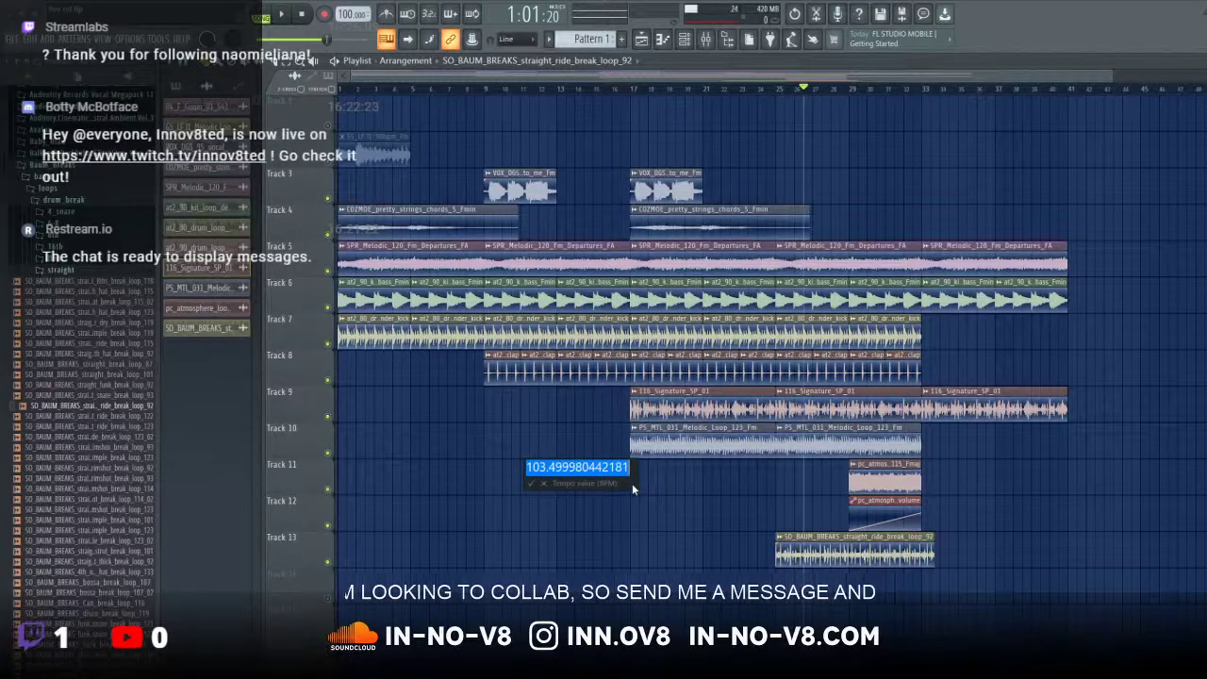
pyautogui.write('92')
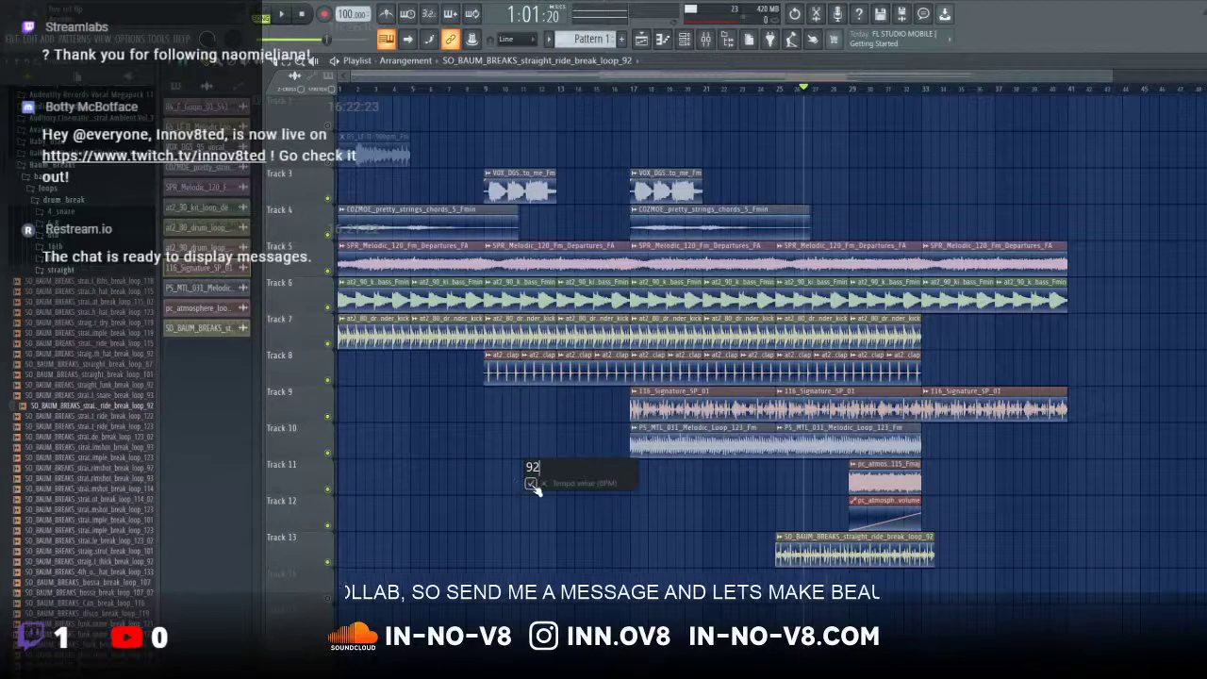
pyautogui.press('Return')
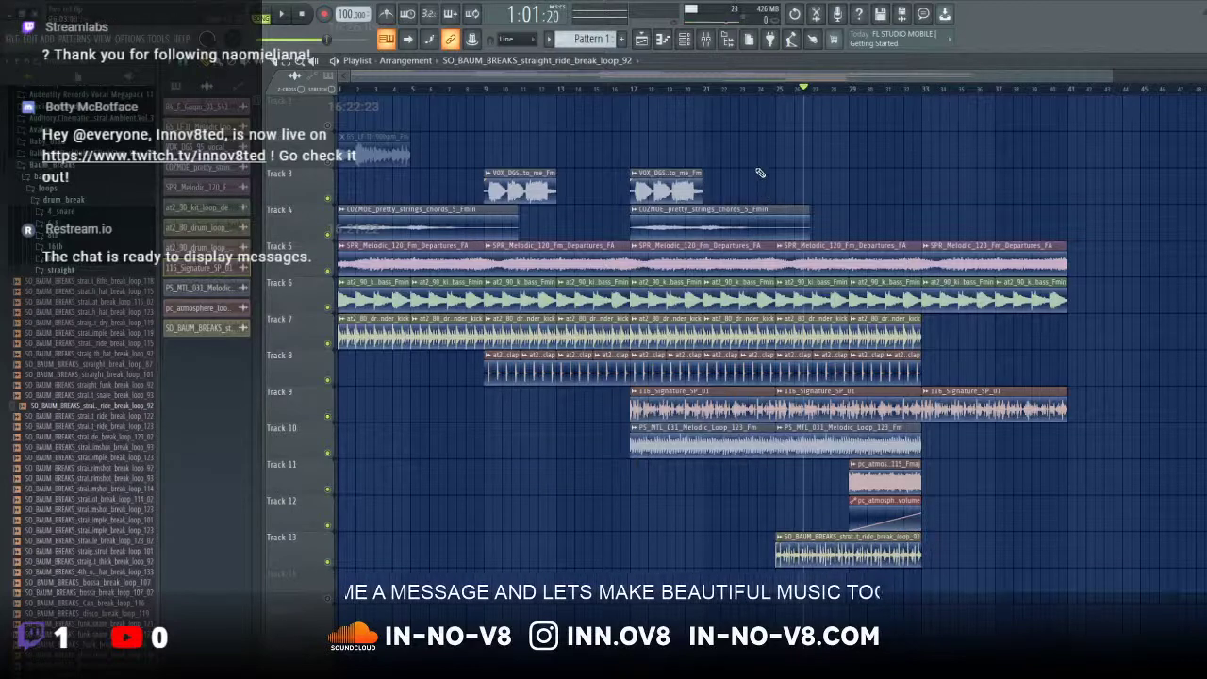
# Step: Play the arrangement from just before bar 25 and trim the start of the Track 13 break loop to bar 29
pyautogui.click(767, 90)
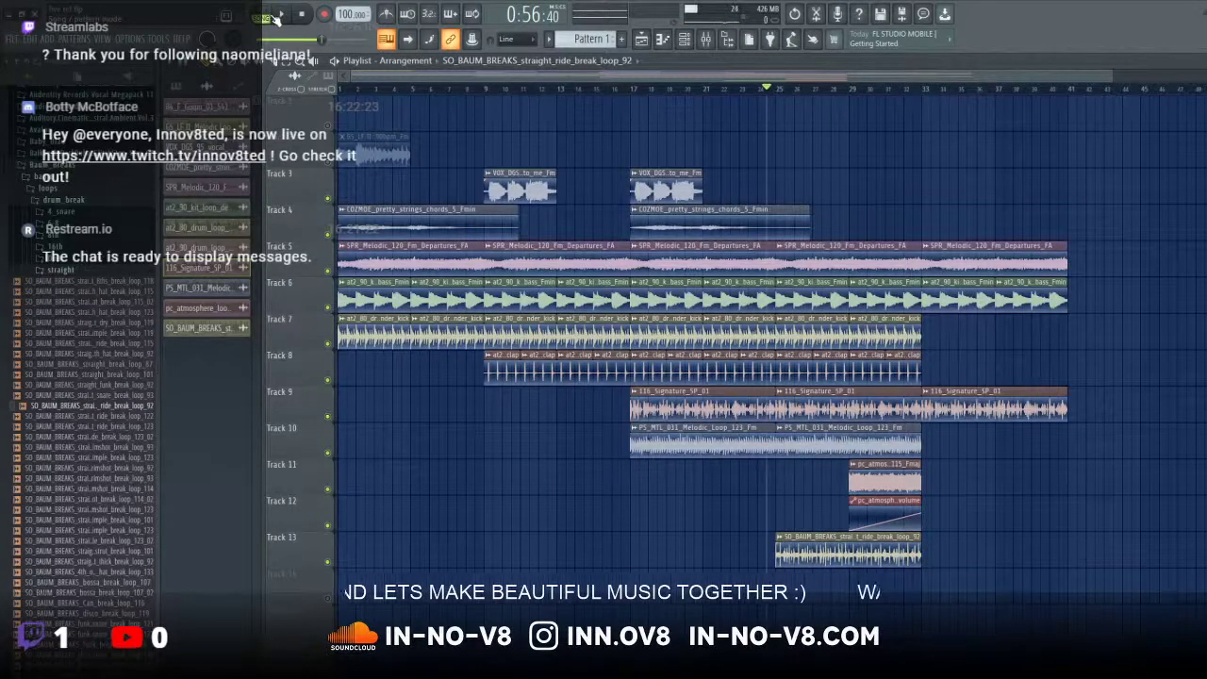
pyautogui.click(843, 550)
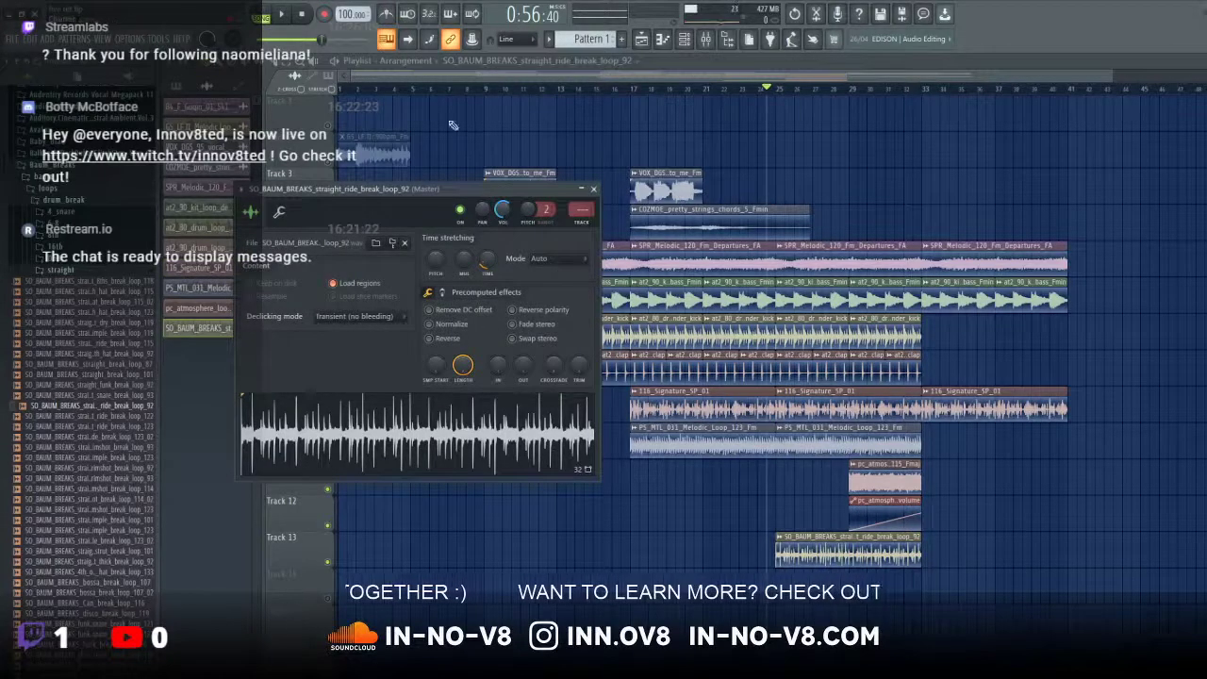
pyautogui.click(280, 15)
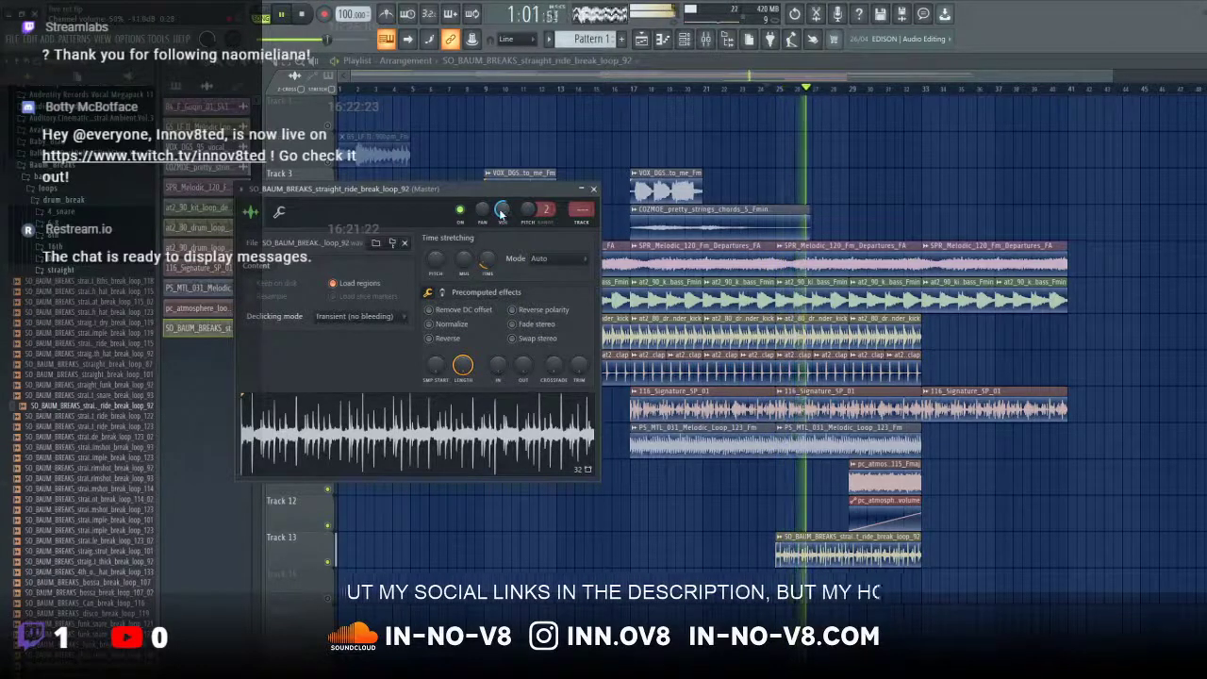
pyautogui.moveTo(776, 555); pyautogui.dragTo(876, 552)
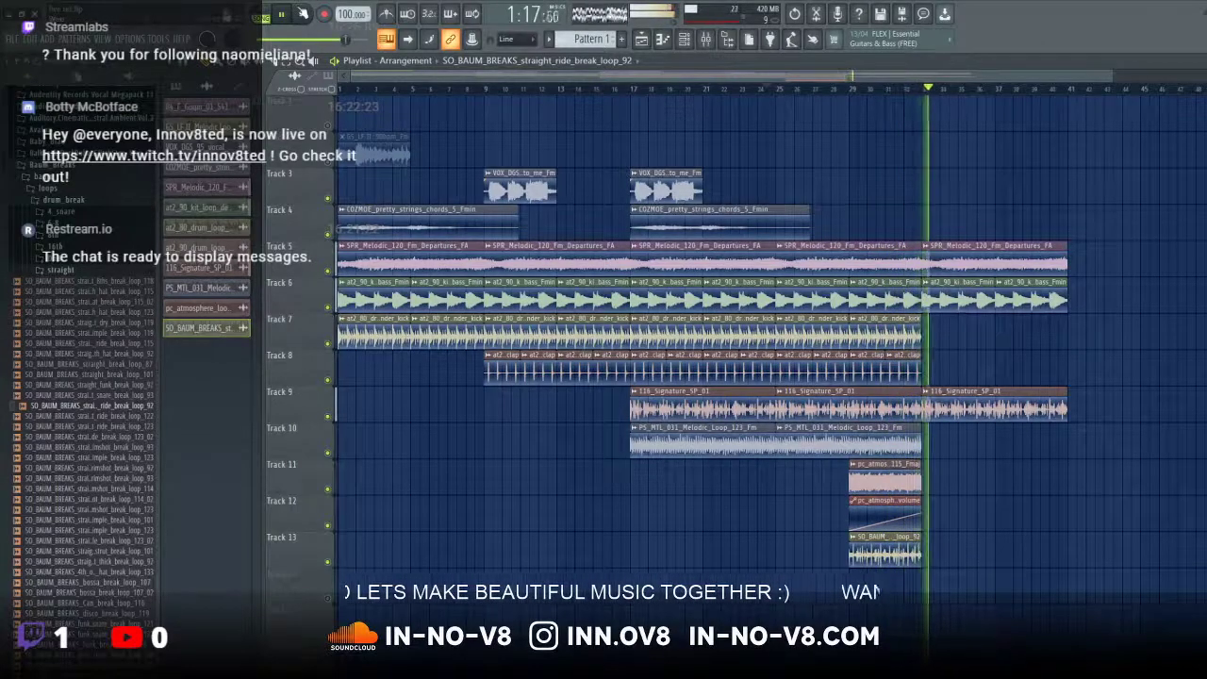
pyautogui.click(295, 14)
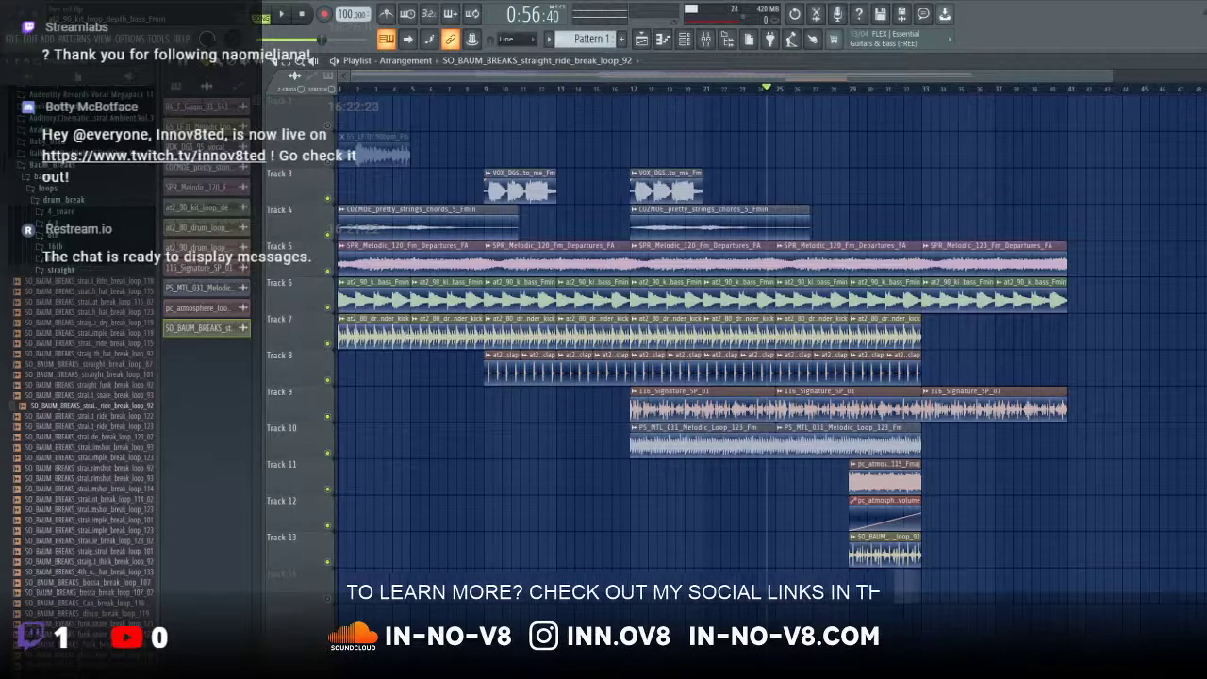
# Step: Place the Reverse Cymbal - 60Bpm sample on Track 14 around bar 31 and set its tempo to 60 BPM, keeping the project tempo
pyautogui.moveTo(906, 590)
pyautogui.mouseDown()
pyautogui.moveTo(910, 578)
pyautogui.moveTo(905, 586)
pyautogui.mouseUp()
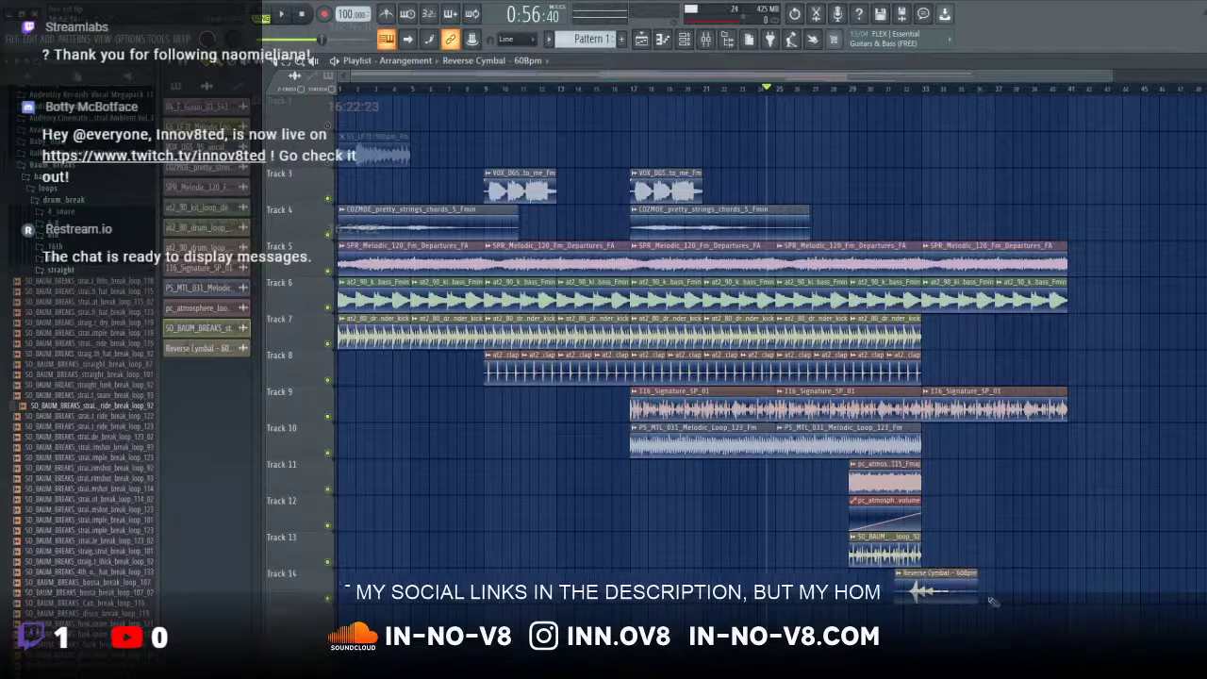
pyautogui.rightClick(915, 580)
pyautogui.click(1047, 578)
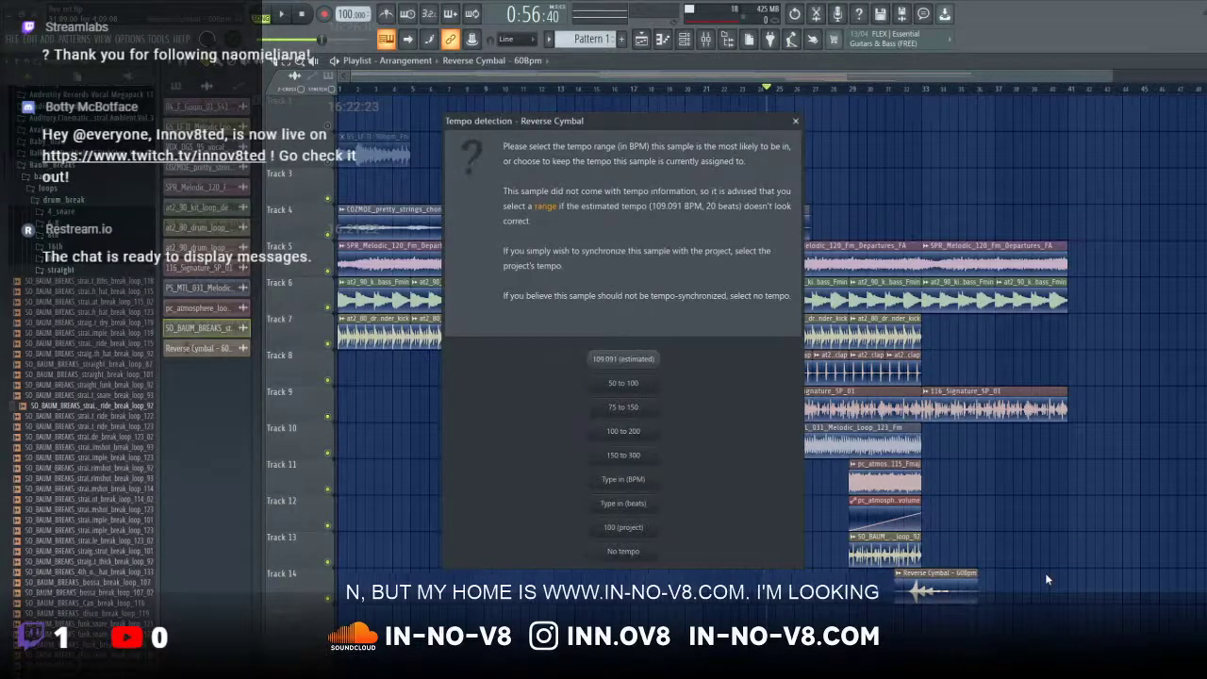
pyautogui.click(637, 483)
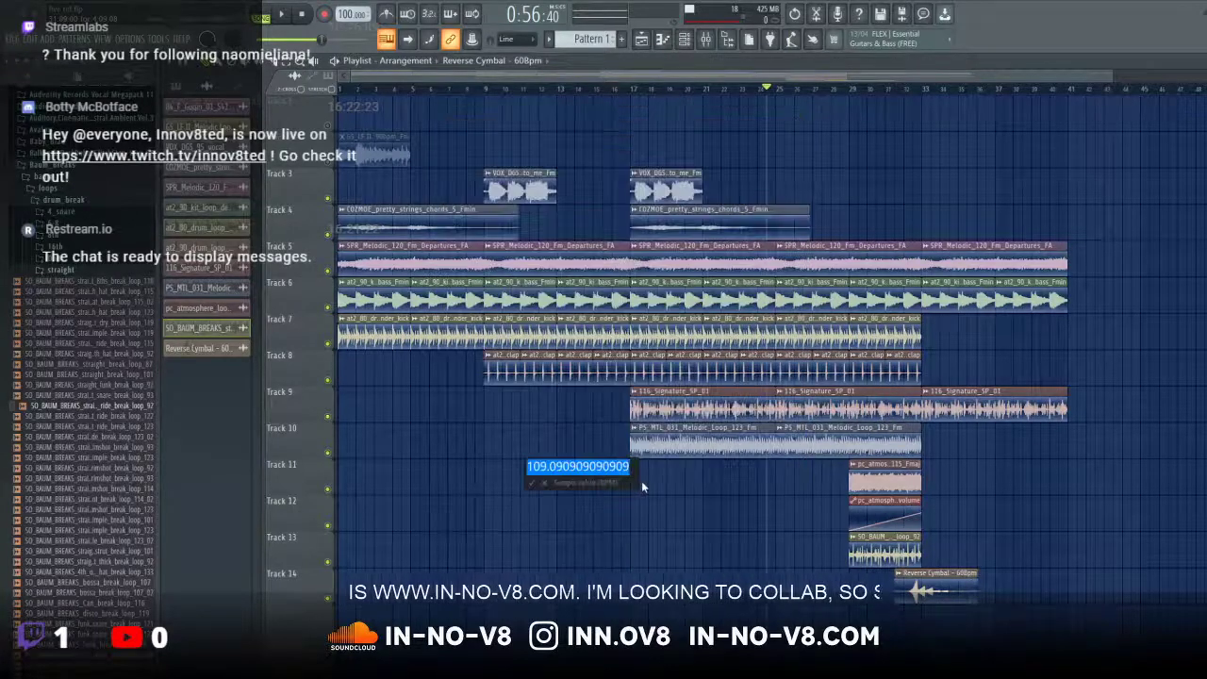
pyautogui.write('60')
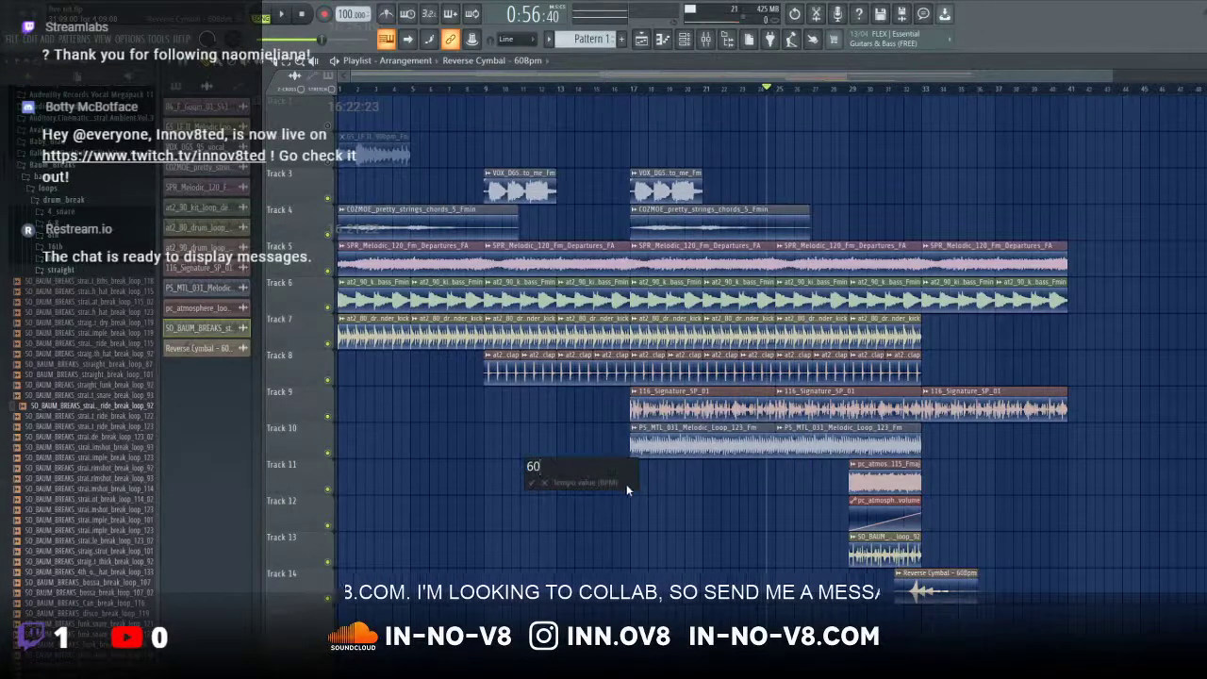
pyautogui.click(533, 482)
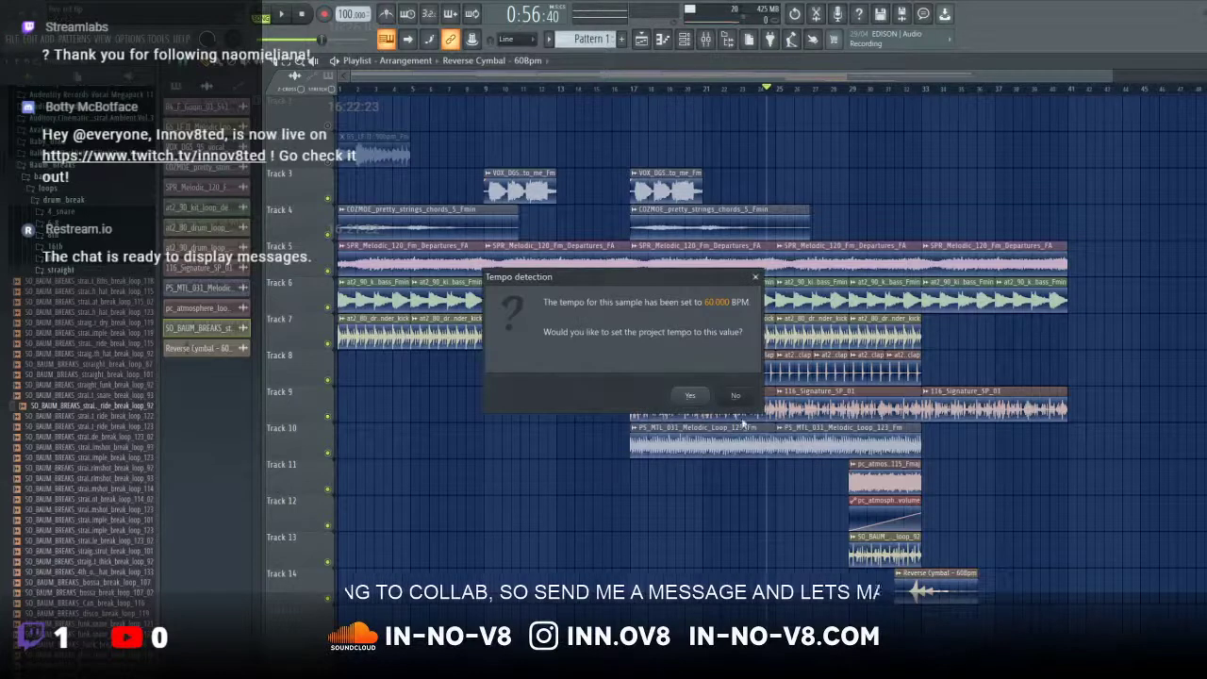
pyautogui.click(751, 398)
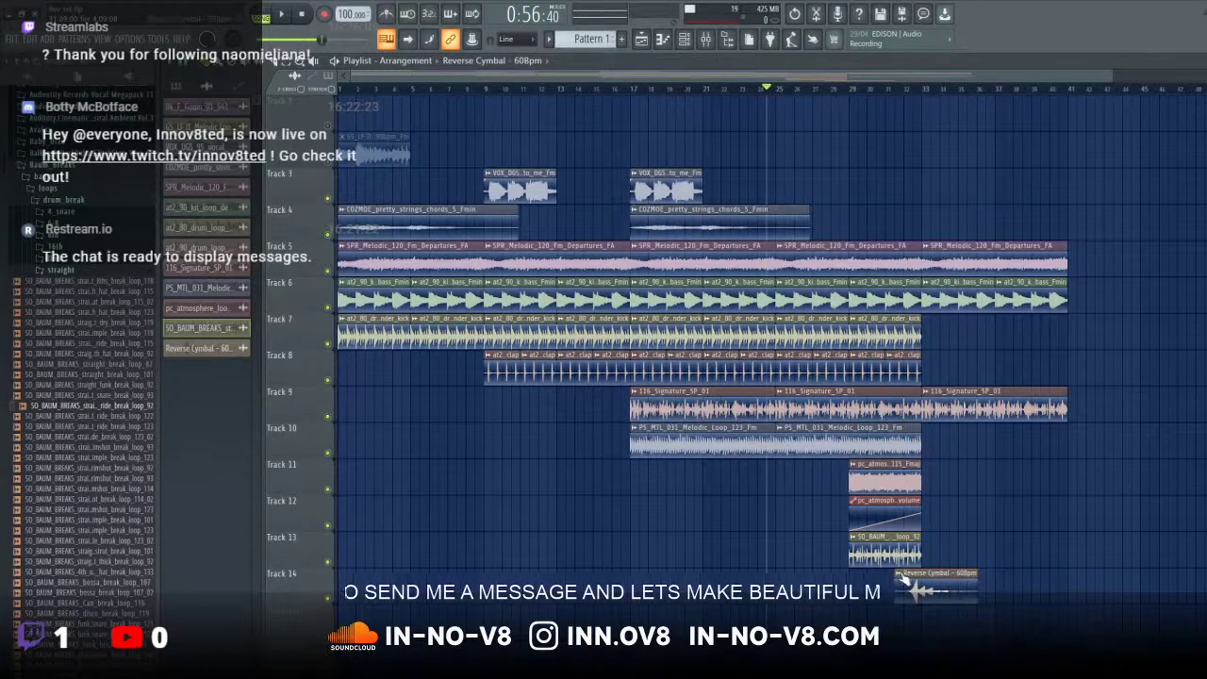
# Step: Fit the Reverse Cymbal clip on Track 14 to the project tempo, using 60 BPM as its original tempo
pyautogui.click(901, 573)
pyautogui.click(1021, 592)
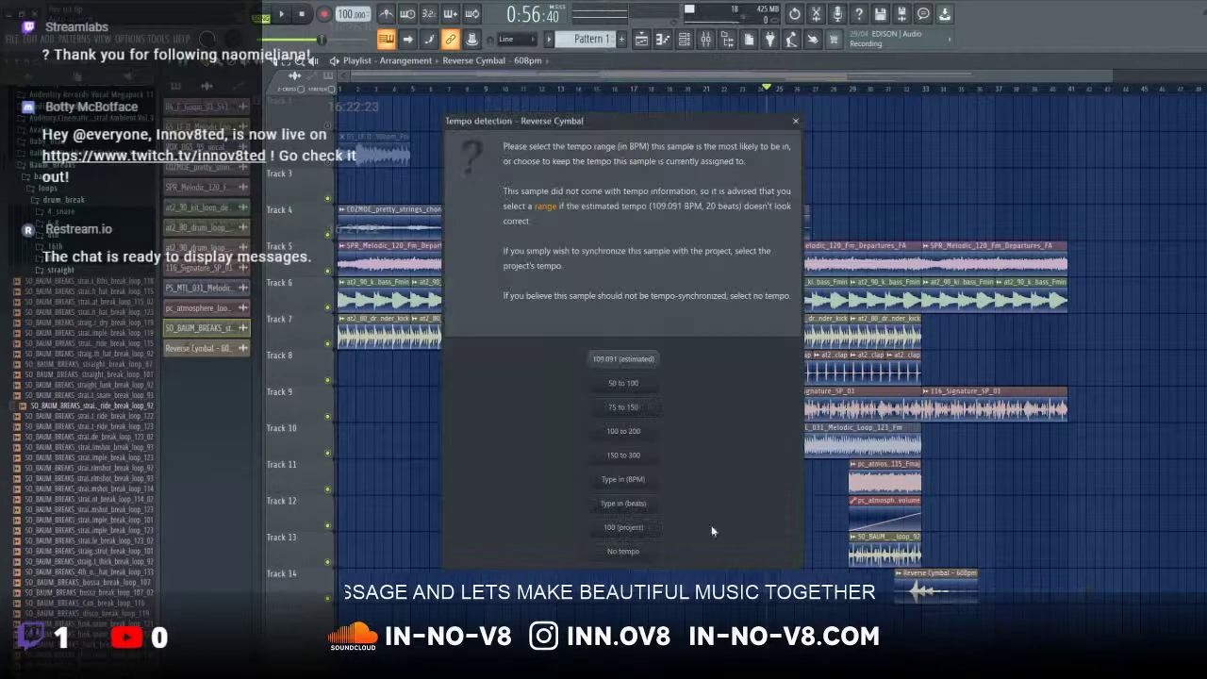
pyautogui.click(617, 499)
pyautogui.write('60')
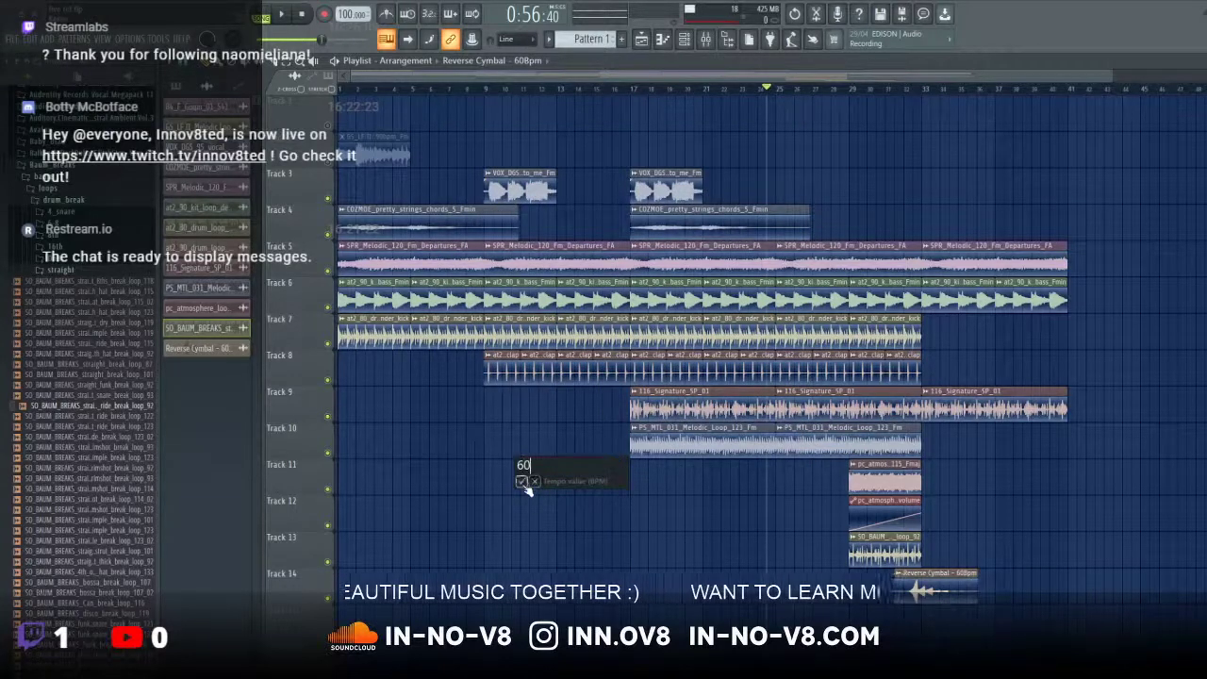
pyautogui.press('Return')
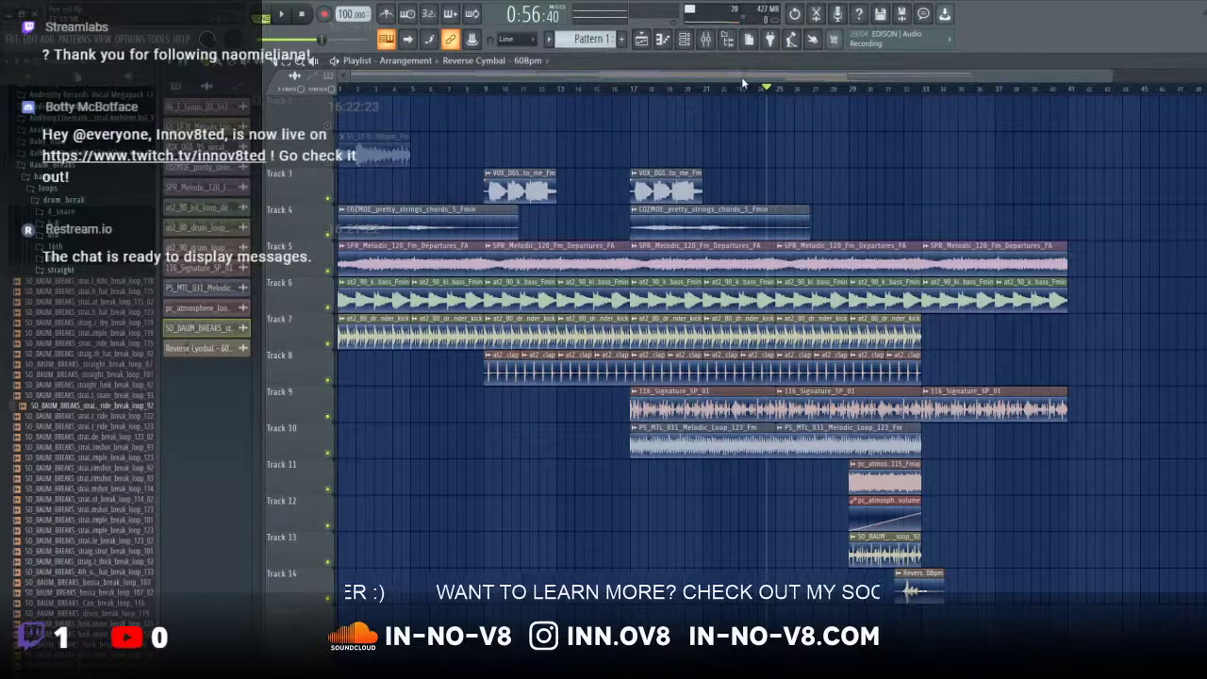
# Step: Shift the Reverse Cymbal clip on Track 14 to start just after bar 32, so its peak falls at bar 33
pyautogui.moveTo(349, 76); pyautogui.dragTo(793, 76)
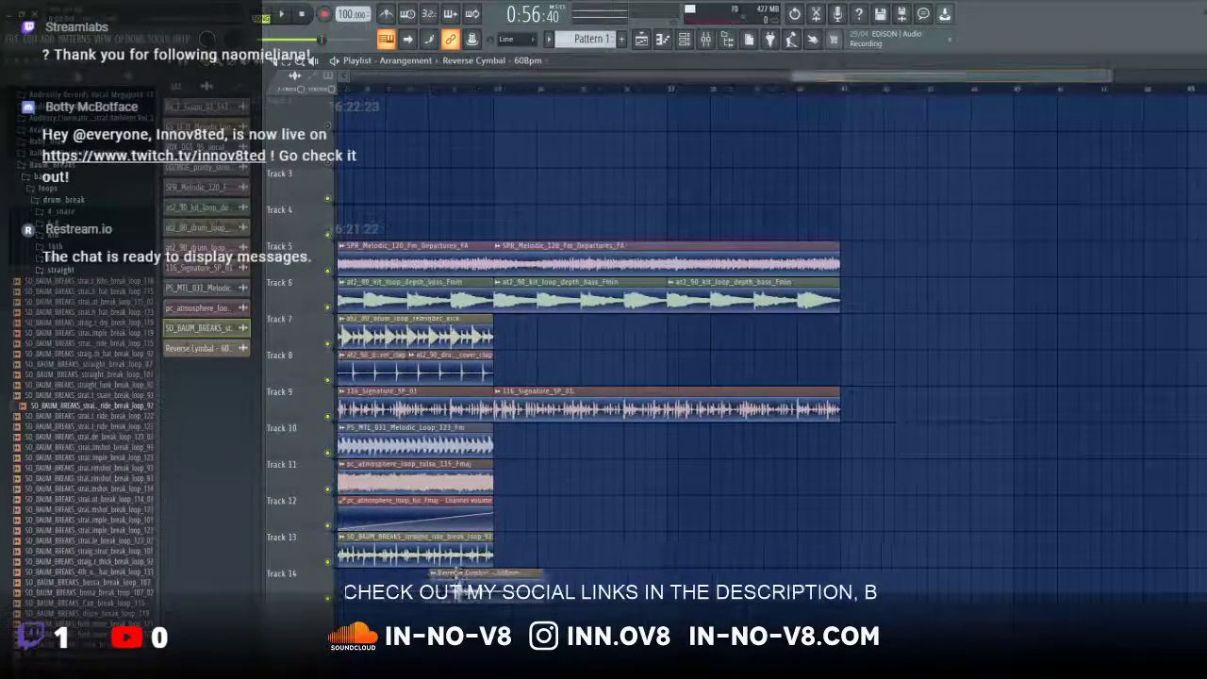
pyautogui.moveTo(462, 577); pyautogui.dragTo(496, 579)
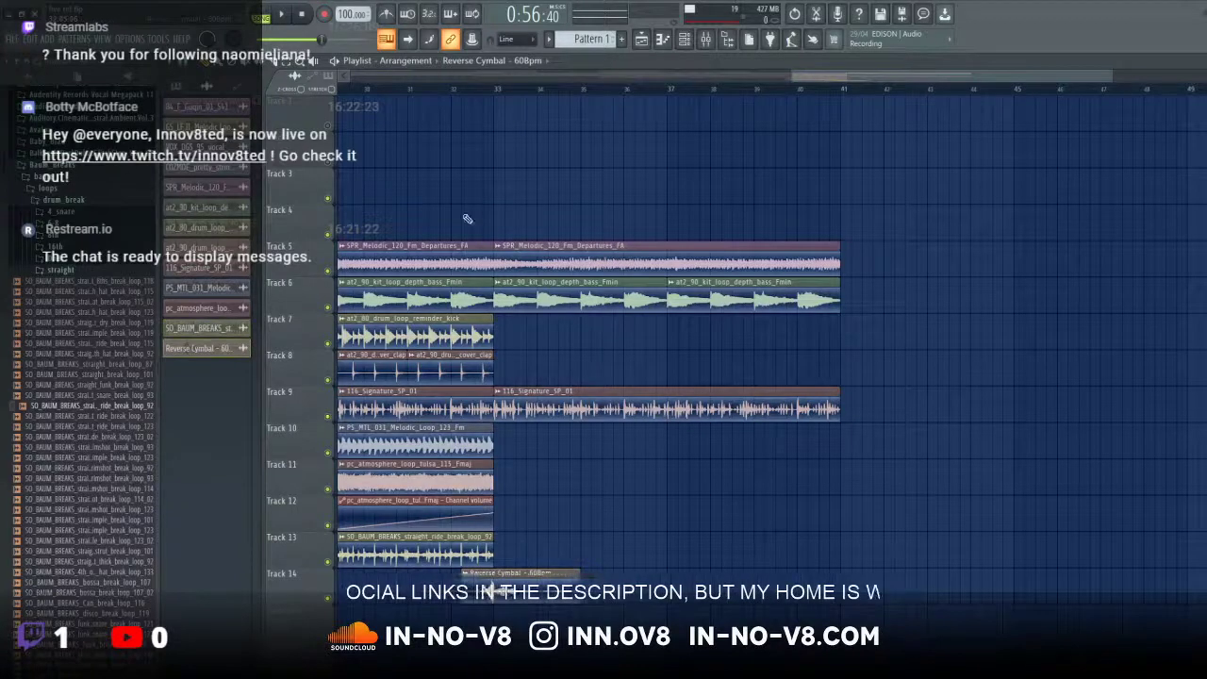
pyautogui.moveTo(796, 79); pyautogui.dragTo(620, 78)
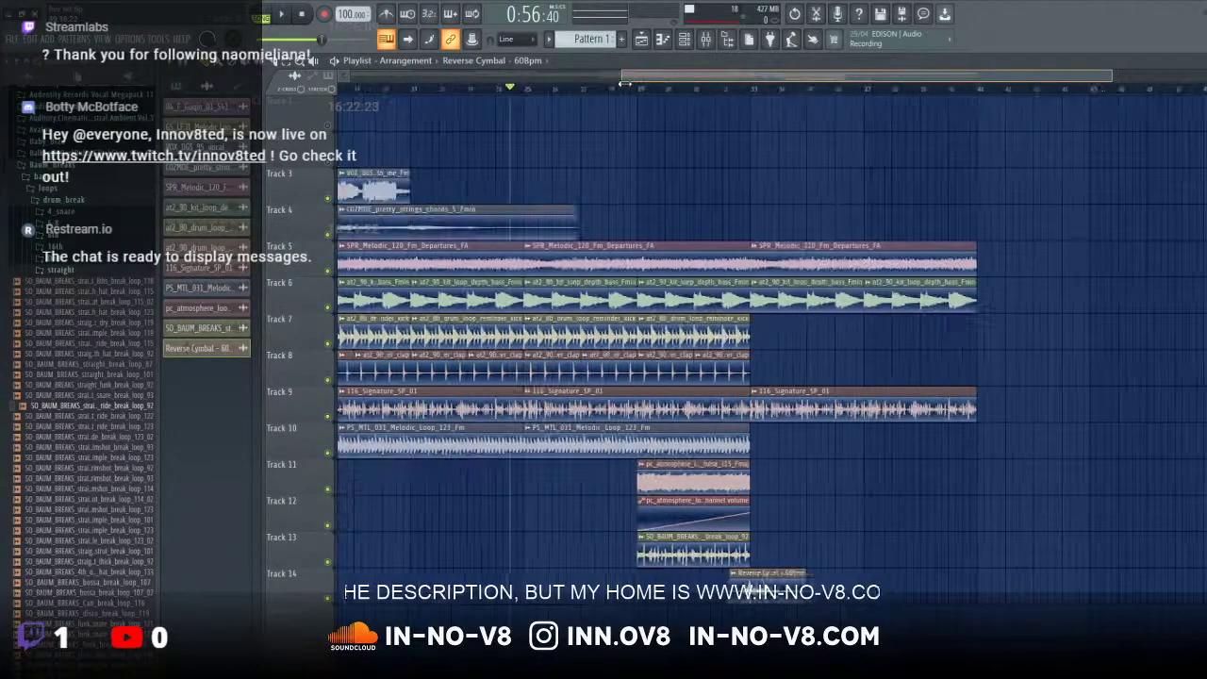
# Step: Play the arrangement through the bar 33 transition, replay it from around bar 28, and stop playback
pyautogui.click(281, 14)
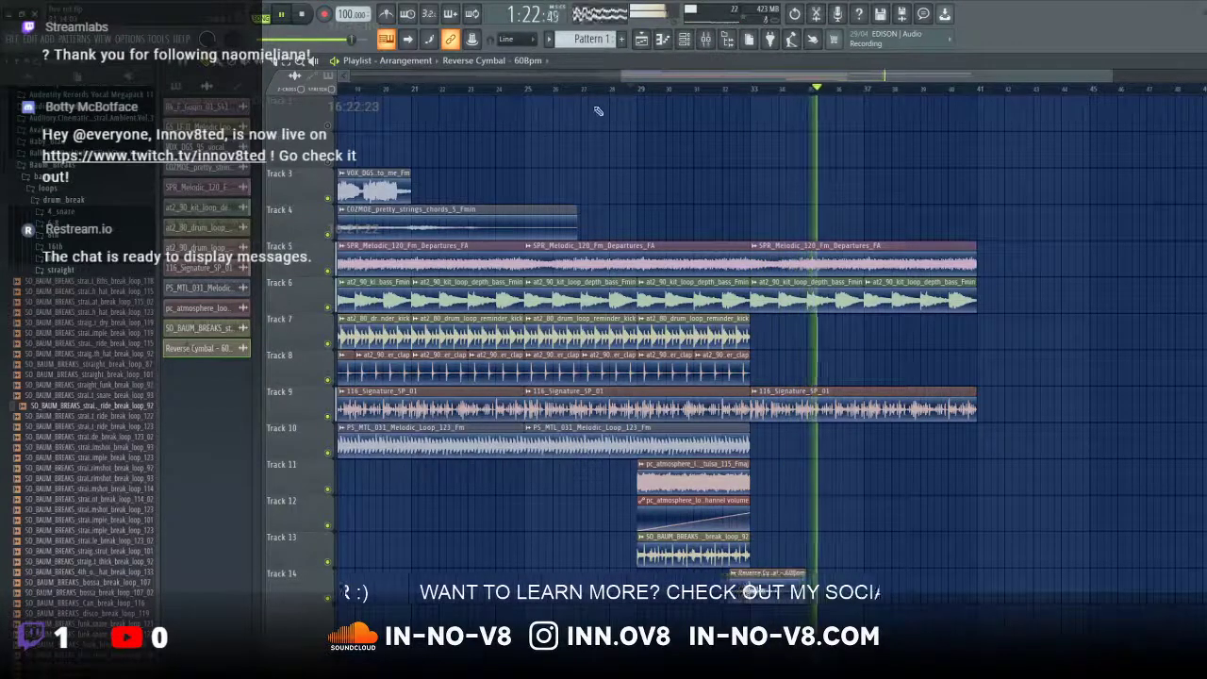
pyautogui.click(608, 87)
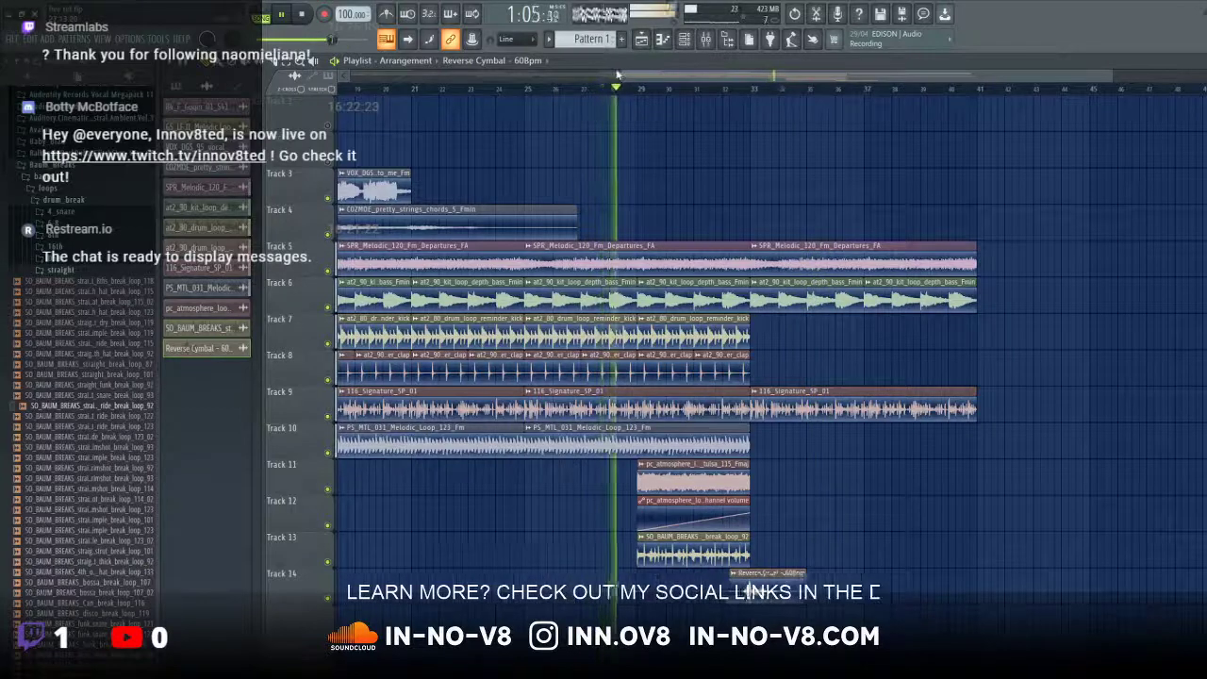
pyautogui.moveTo(620, 76); pyautogui.dragTo(325, 79)
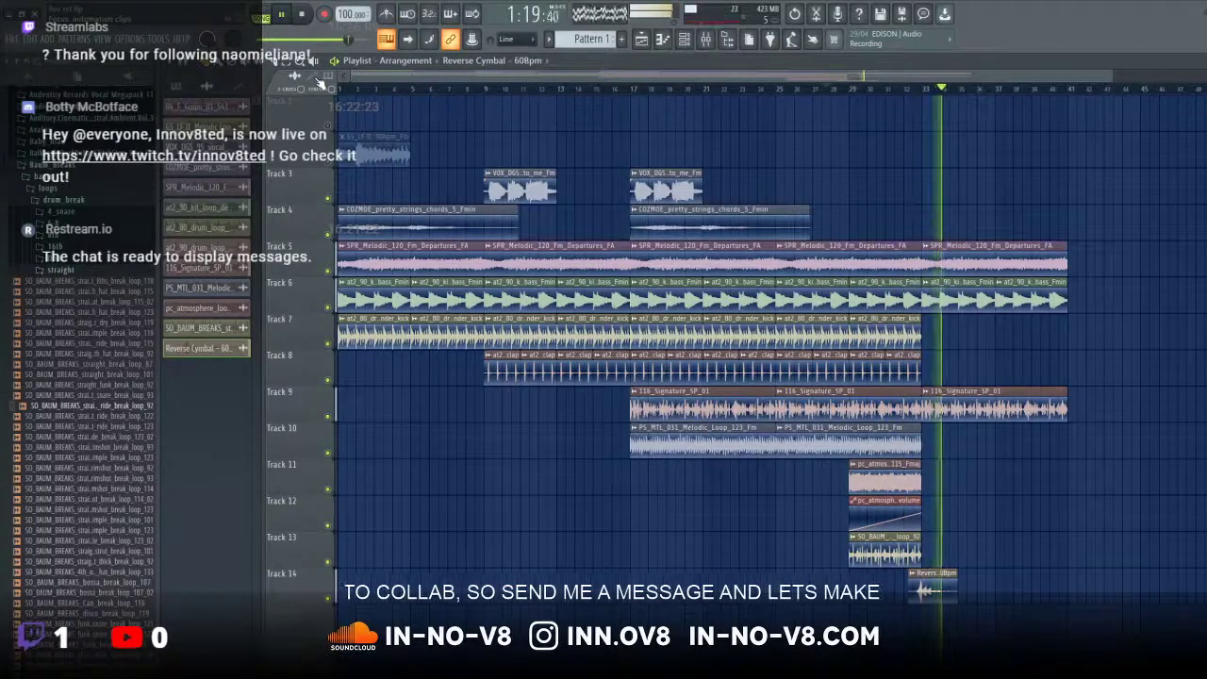
pyautogui.click(302, 13)
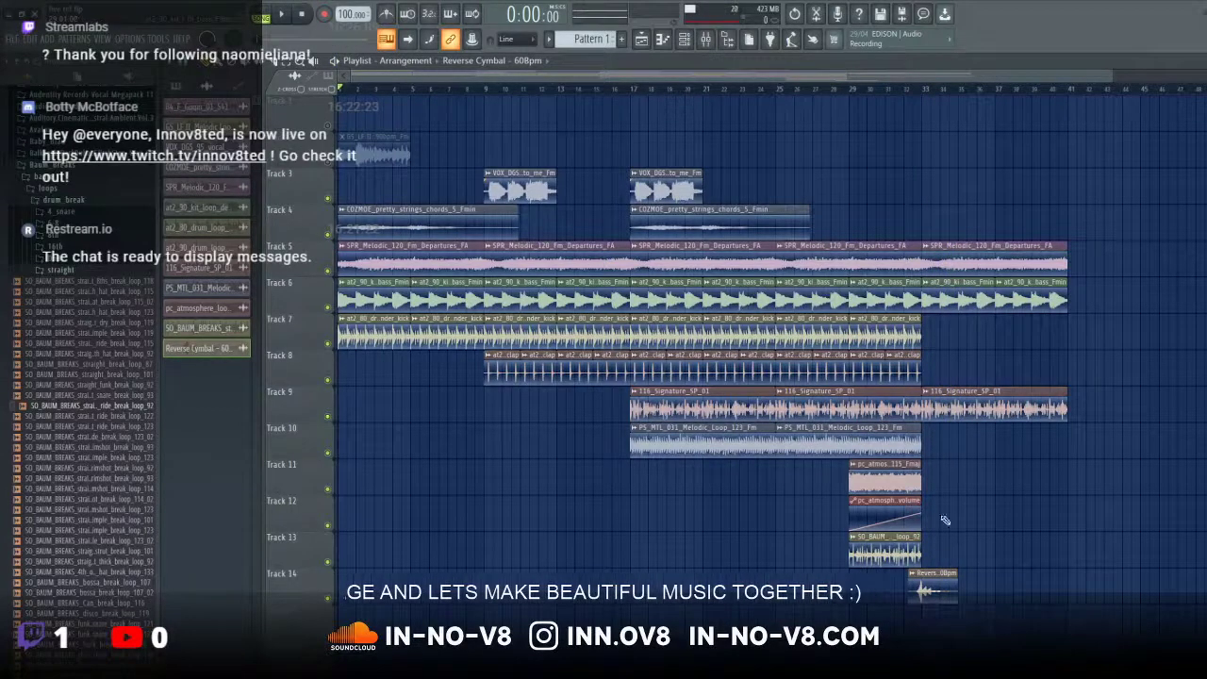
# Step: Add the EV2_Chord_Fm_Complexity_FRK sample to the playlist and position it on Track 7 at bar 37
pyautogui.scroll(-3, 780, 545)
pyautogui.scroll(3, 780, 545)
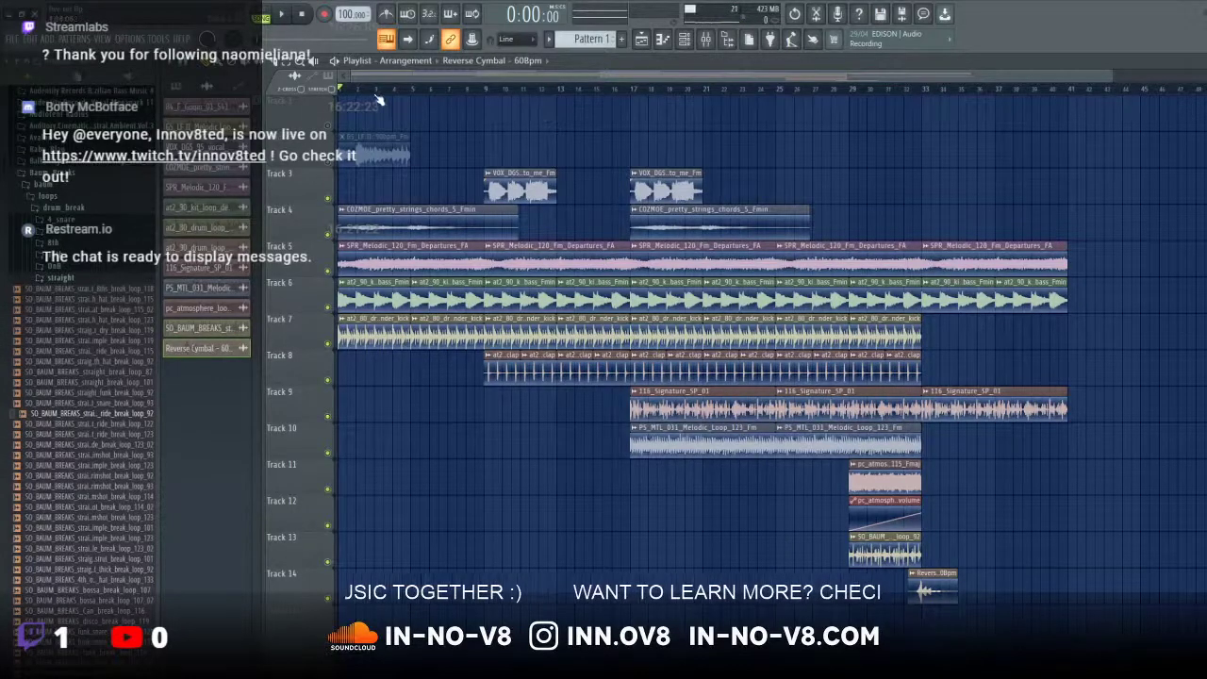
pyautogui.click(11, 41)
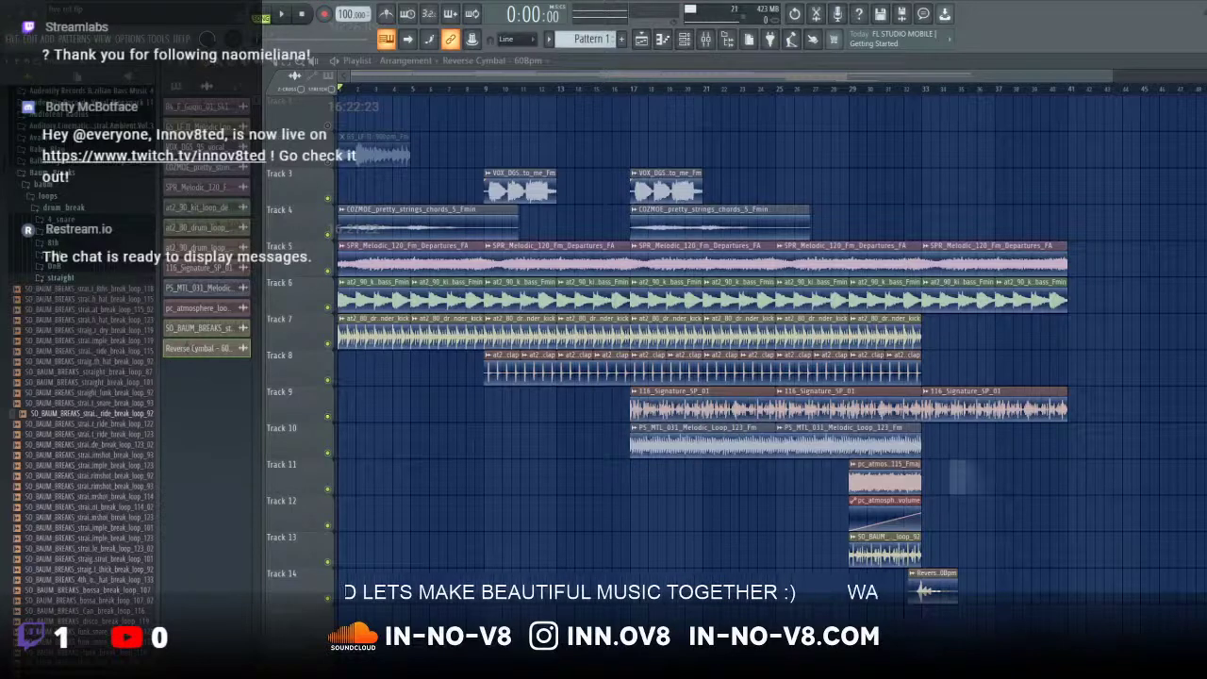
pyautogui.moveTo(965, 478); pyautogui.dragTo(960, 524)
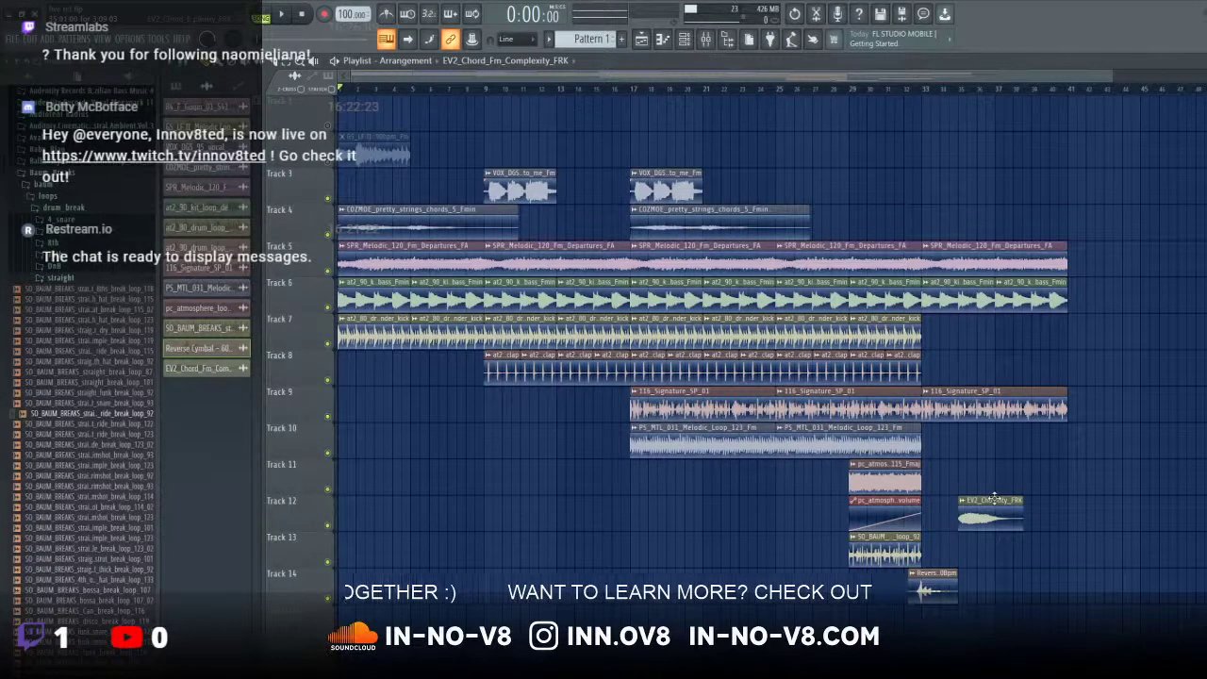
pyautogui.moveTo(994, 499); pyautogui.dragTo(1032, 300)
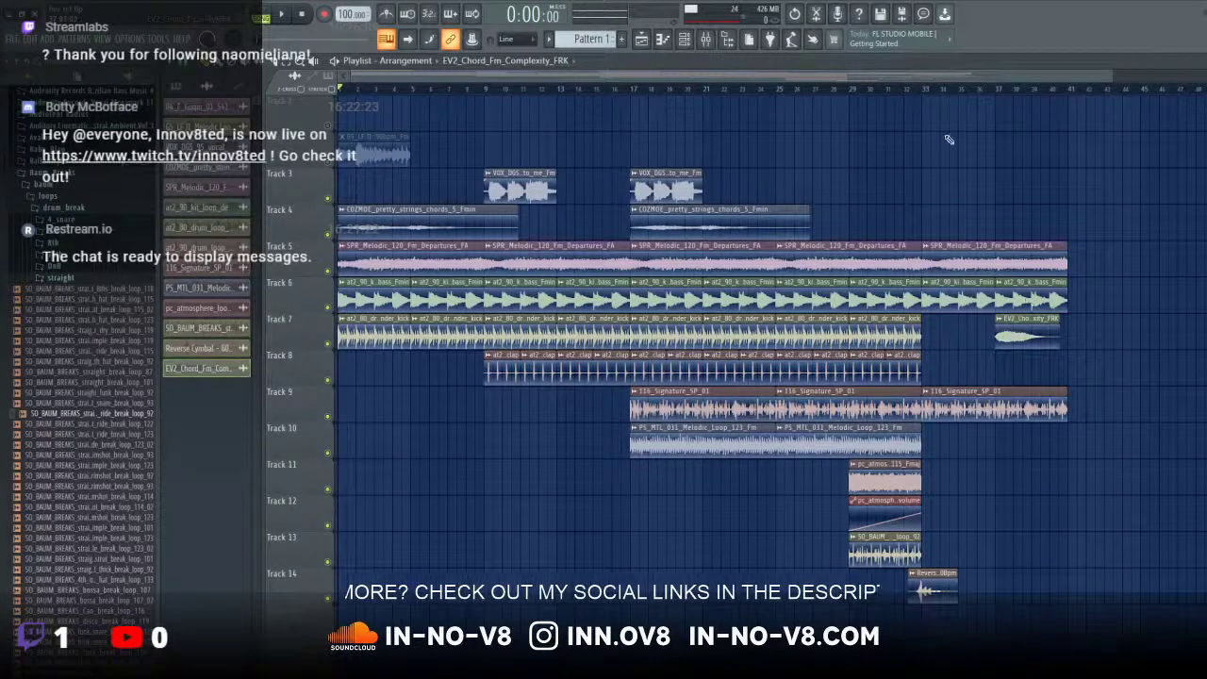
# Step: Play the arrangement from bar 29 until the chord clip at bar 37 has been heard, and stop playback
pyautogui.click(850, 93)
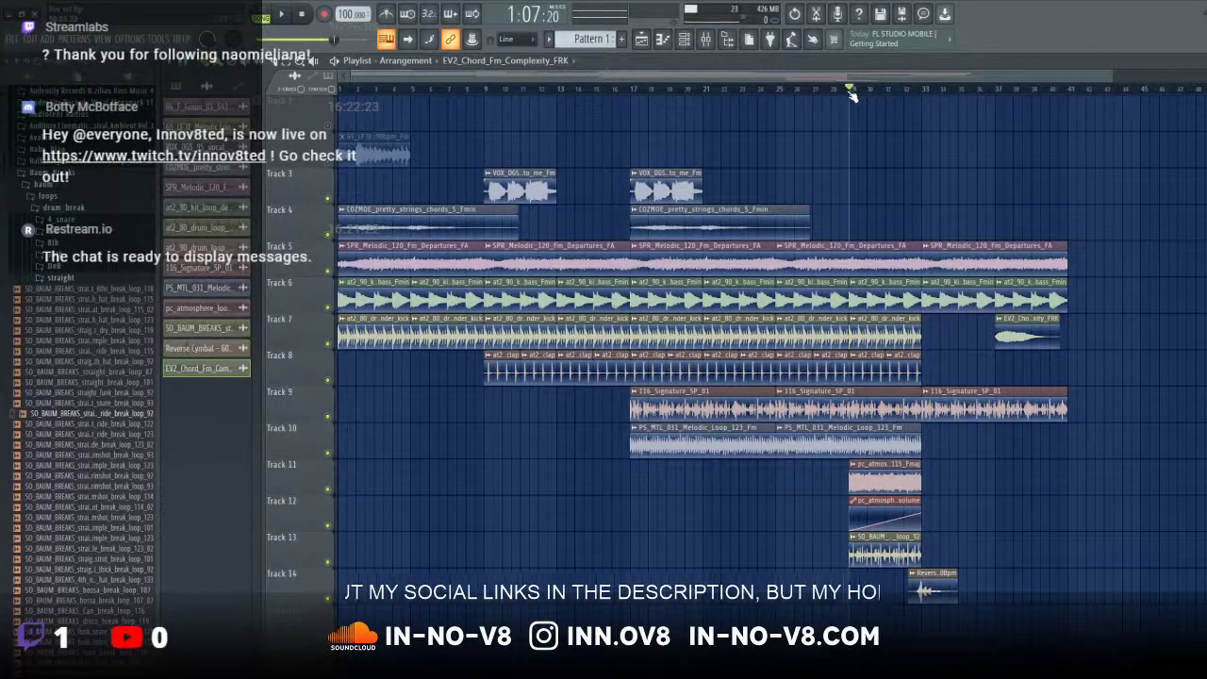
pyautogui.click(283, 13)
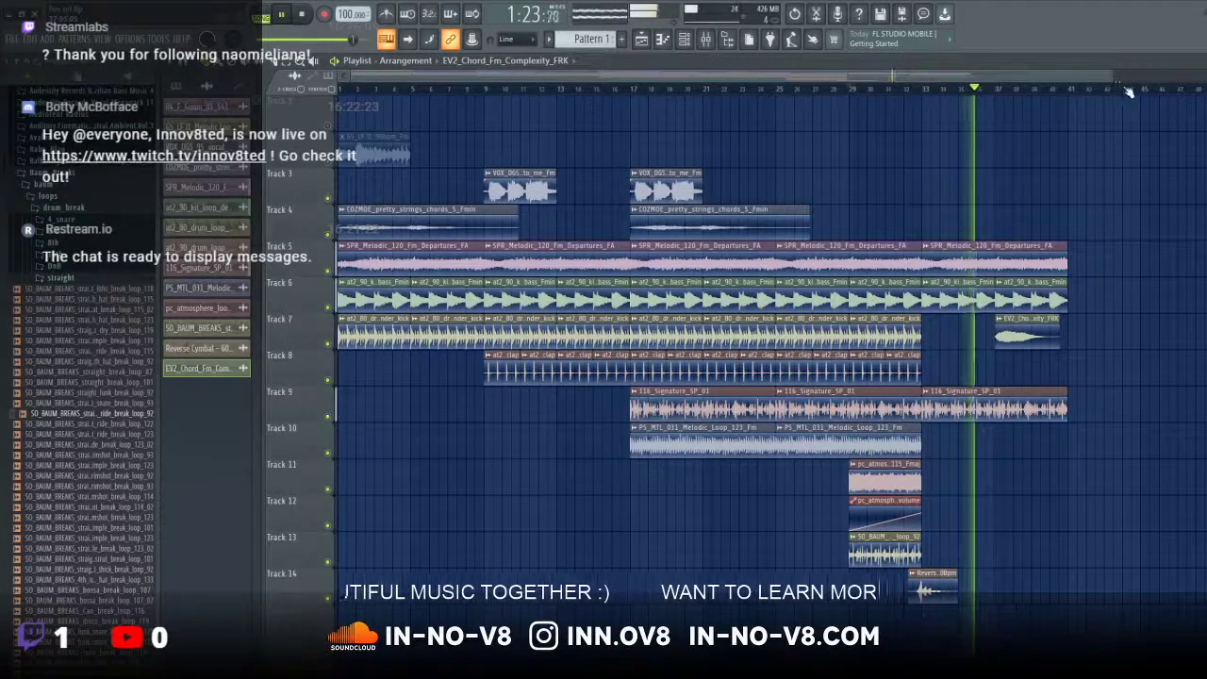
pyautogui.moveTo(1113, 76); pyautogui.dragTo(938, 77)
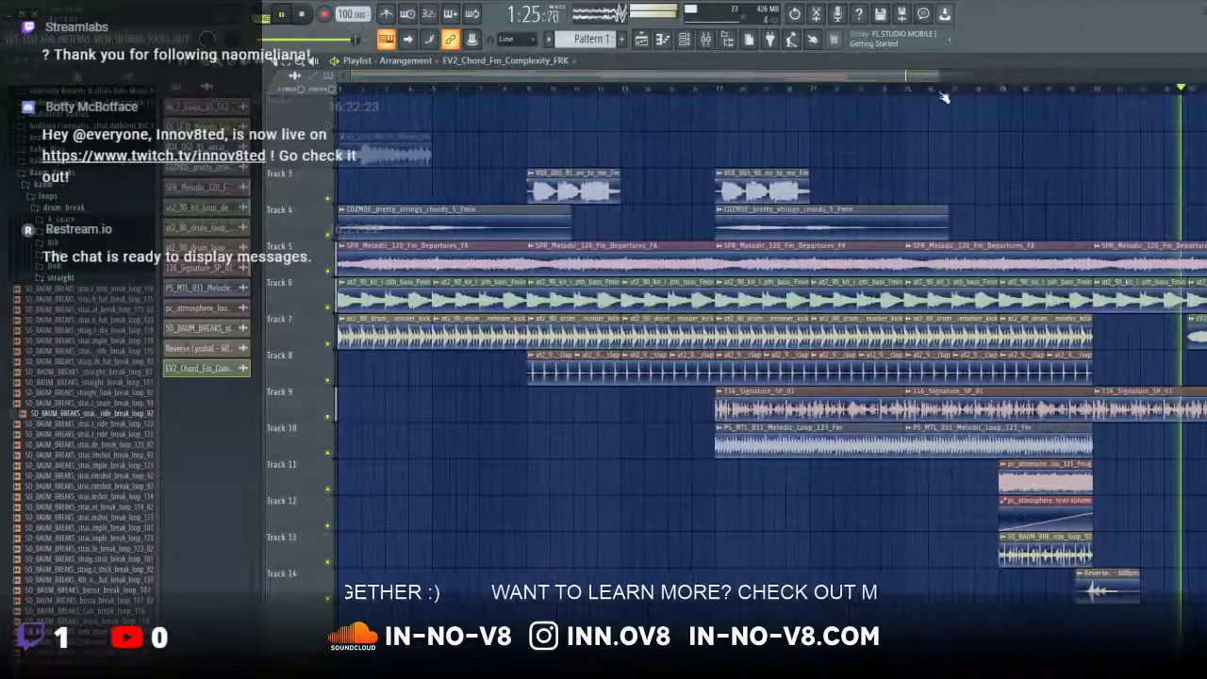
pyautogui.moveTo(353, 76); pyautogui.dragTo(694, 78)
pyautogui.moveTo(939, 77); pyautogui.dragTo(1151, 78)
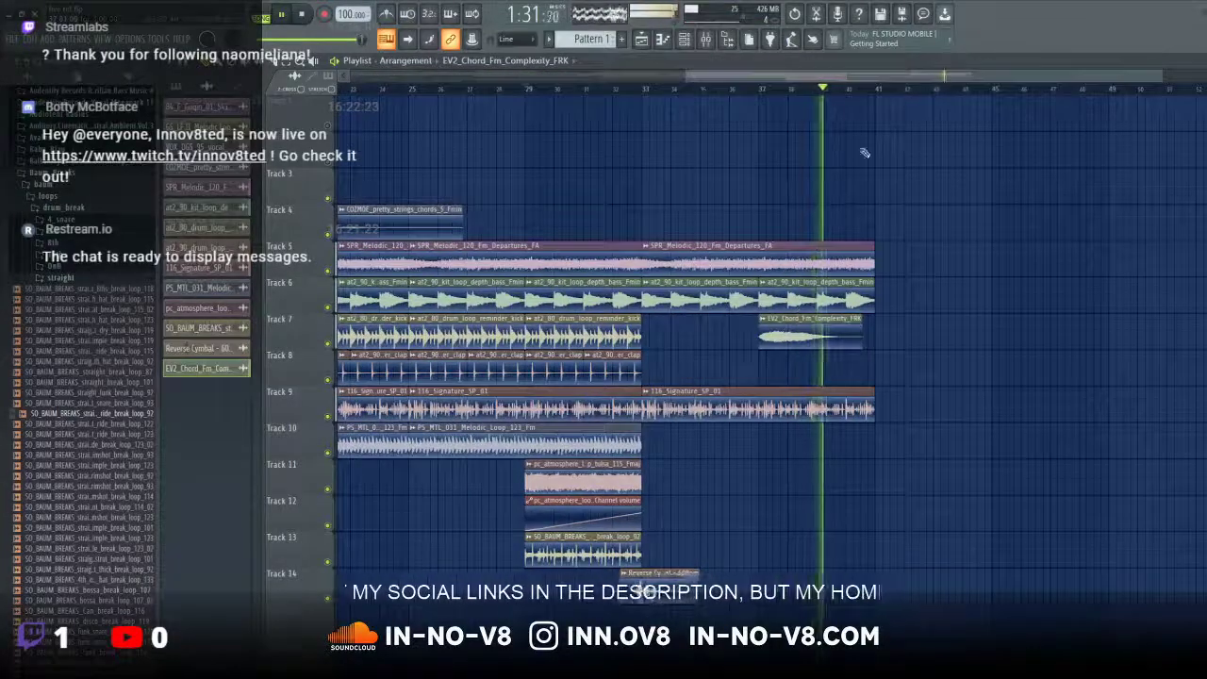
pyautogui.click(304, 16)
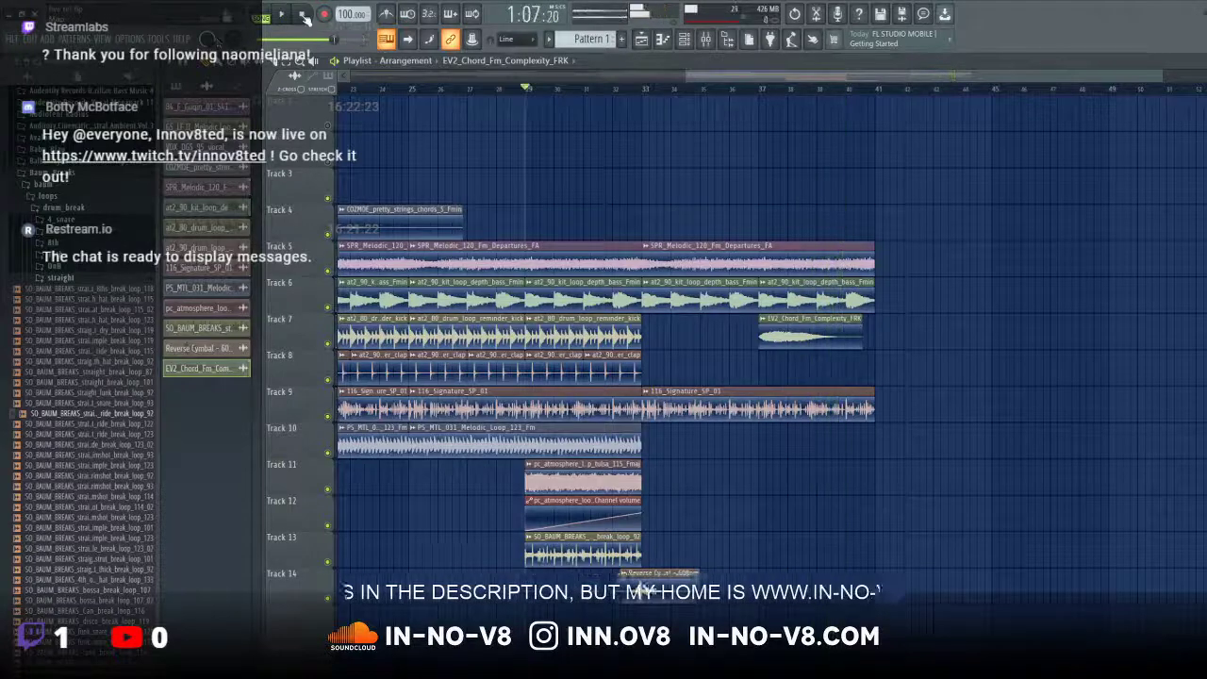
# Step: Move the EV2_Chord clip up to Track 4 at bar 37 and place the EV2_Melody_130_Fm_TombRaider_FRK sample on Track 3 at bar 33
pyautogui.moveTo(788, 327); pyautogui.dragTo(789, 217)
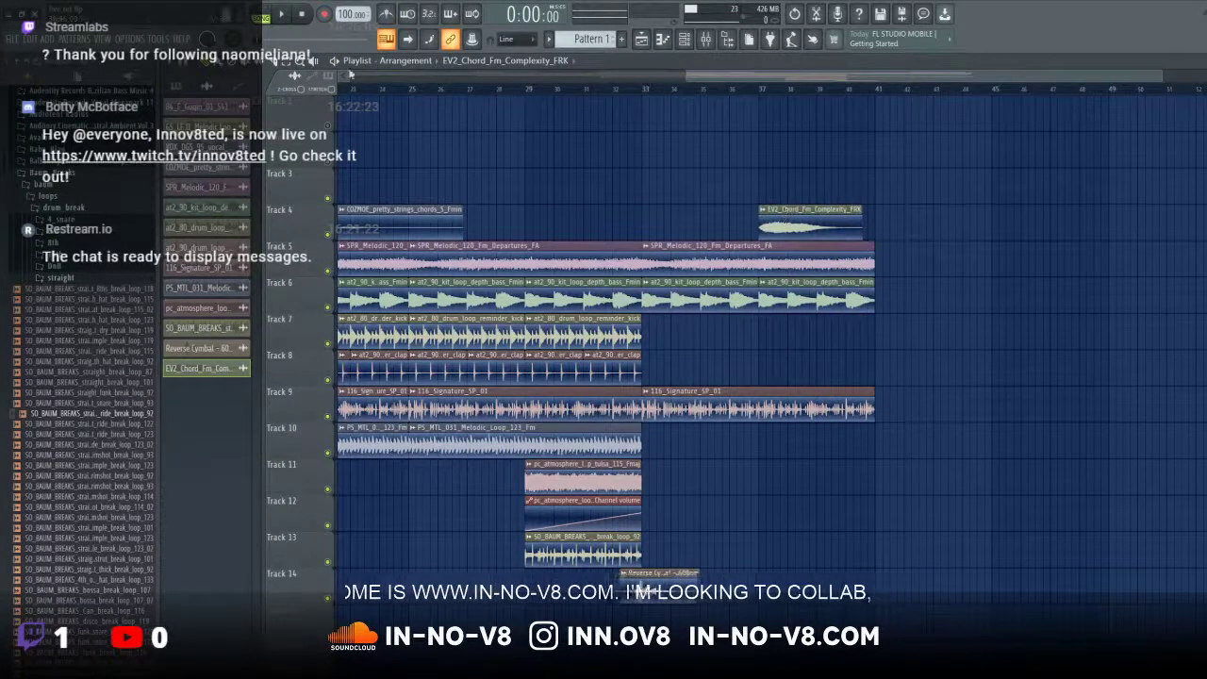
pyautogui.moveTo(687, 76); pyautogui.dragTo(421, 76)
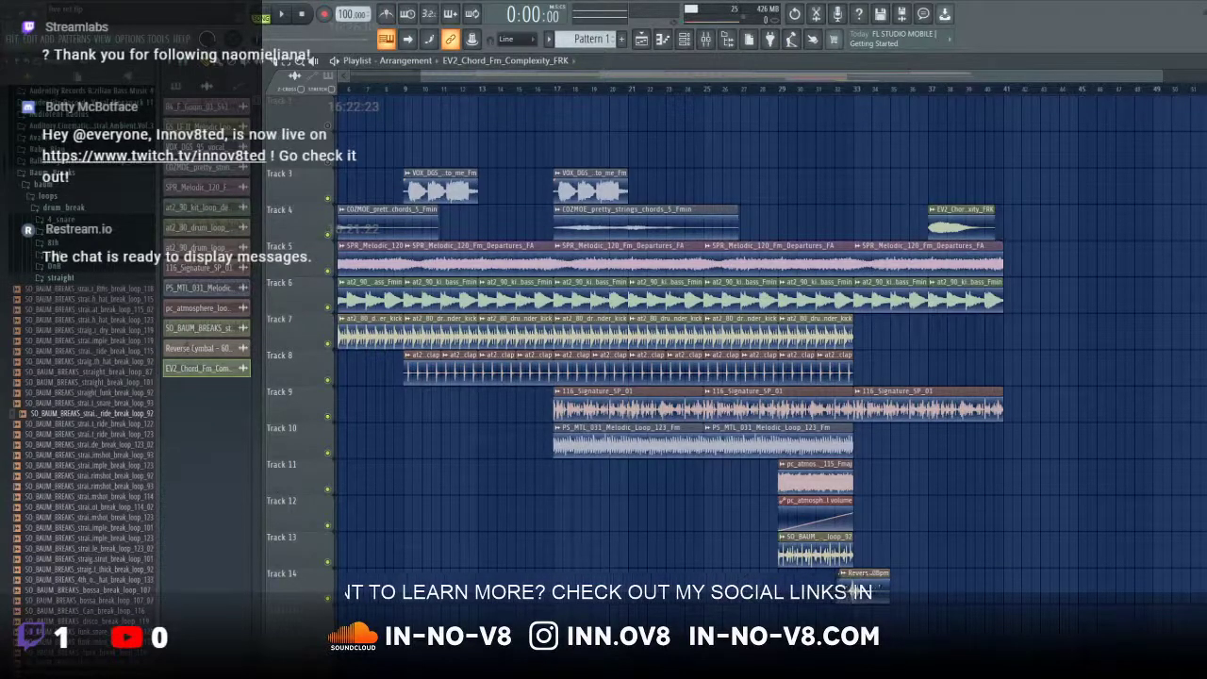
pyautogui.moveTo(817, 189); pyautogui.dragTo(859, 187)
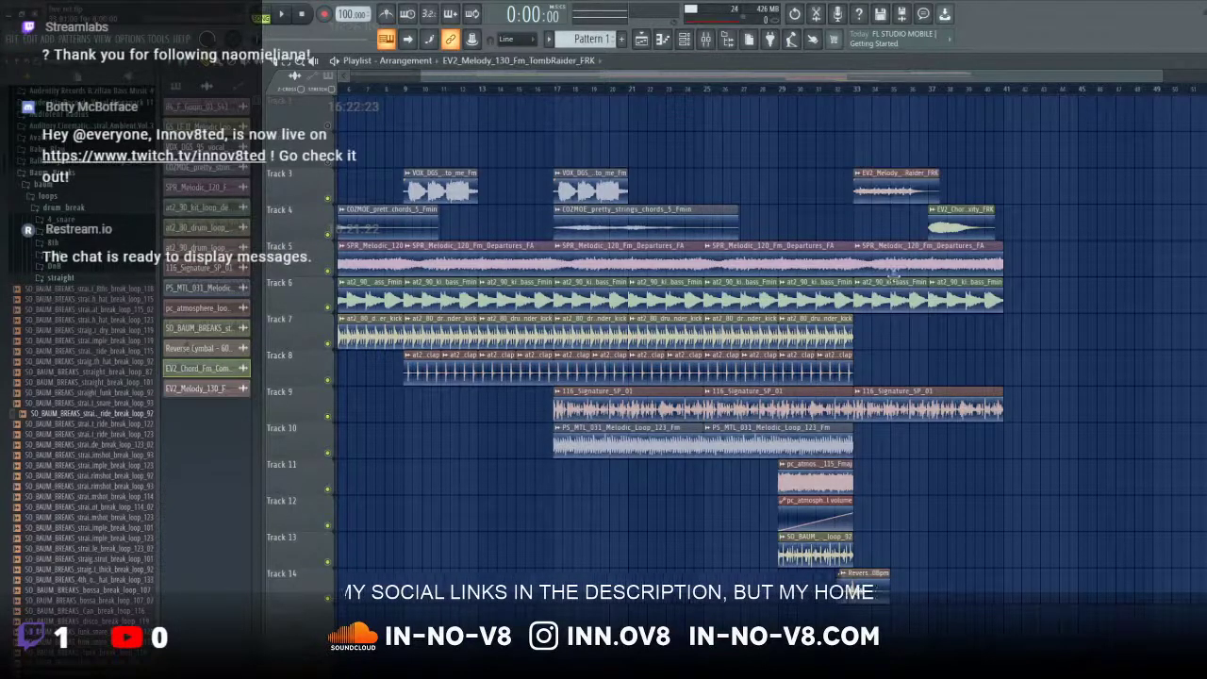
# Step: Run tempo detection on the Track 3 EV2_Melody clip, entering 130 BPM and keeping the project tempo
pyautogui.click(859, 176)
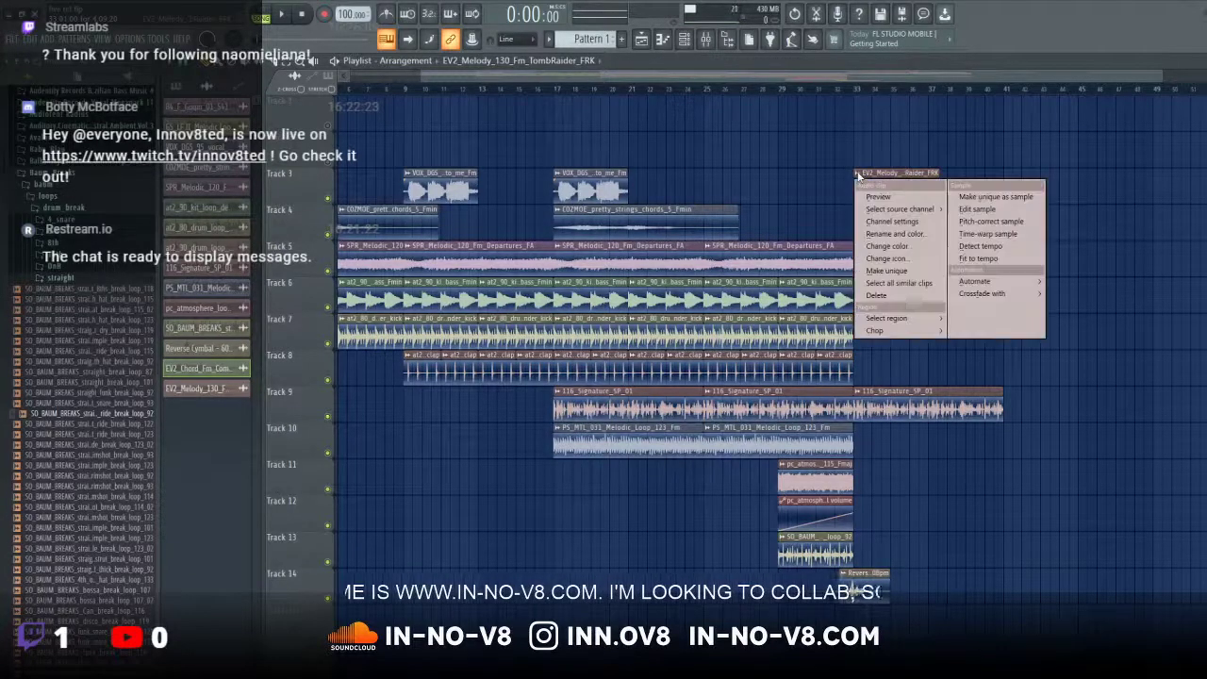
pyautogui.click(981, 245)
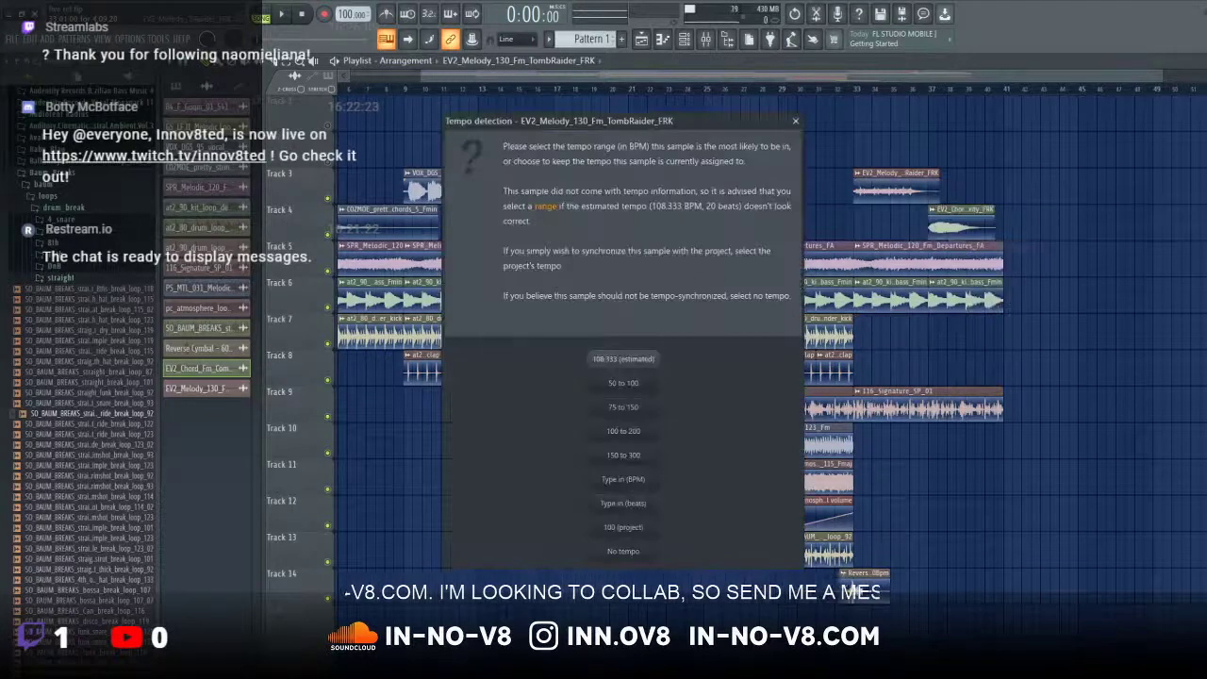
pyautogui.click(639, 481)
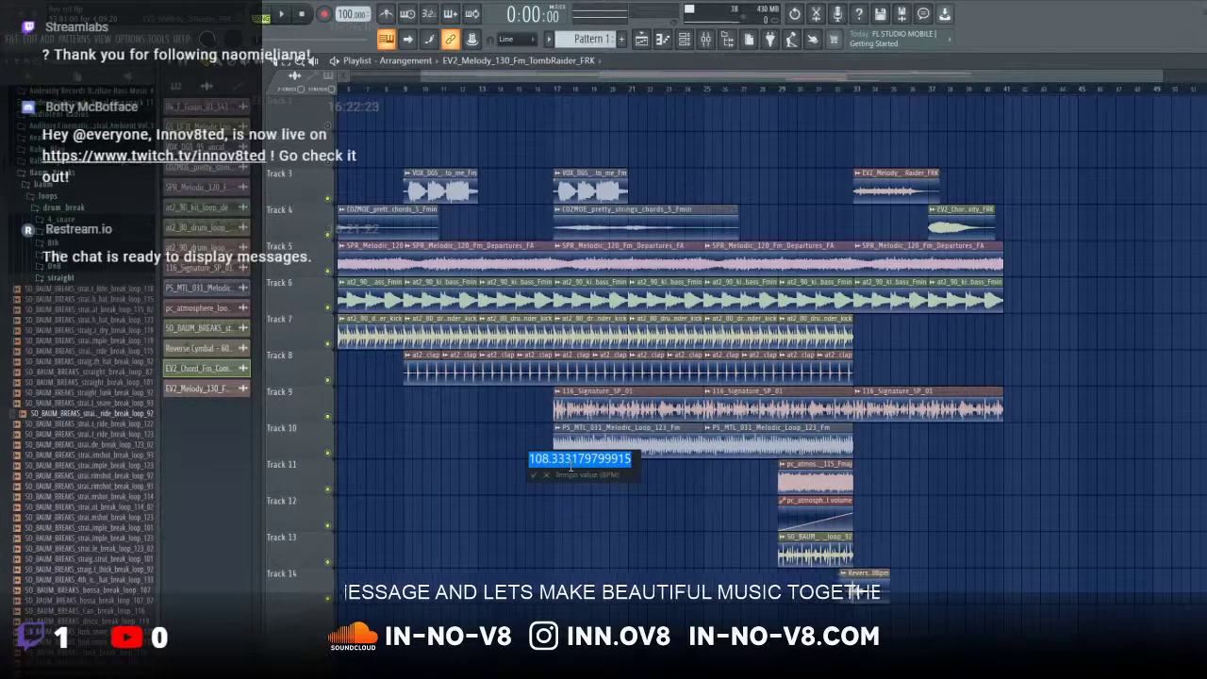
pyautogui.write('130')
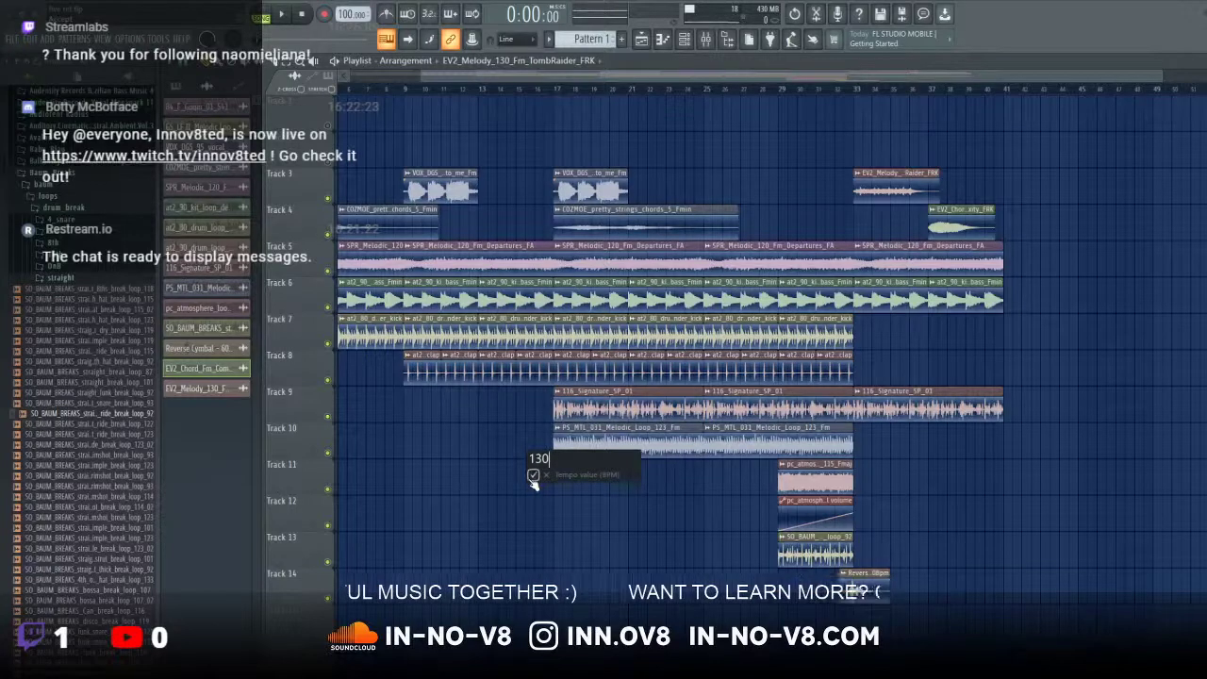
pyautogui.click(533, 476)
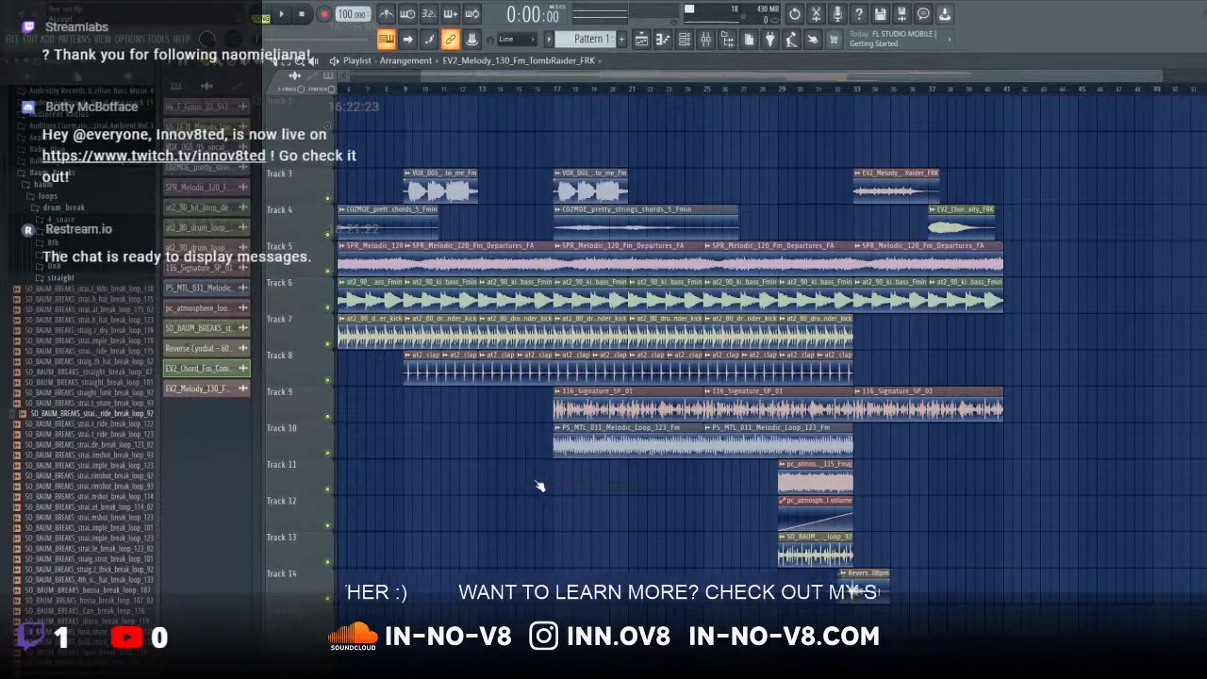
pyautogui.click(744, 405)
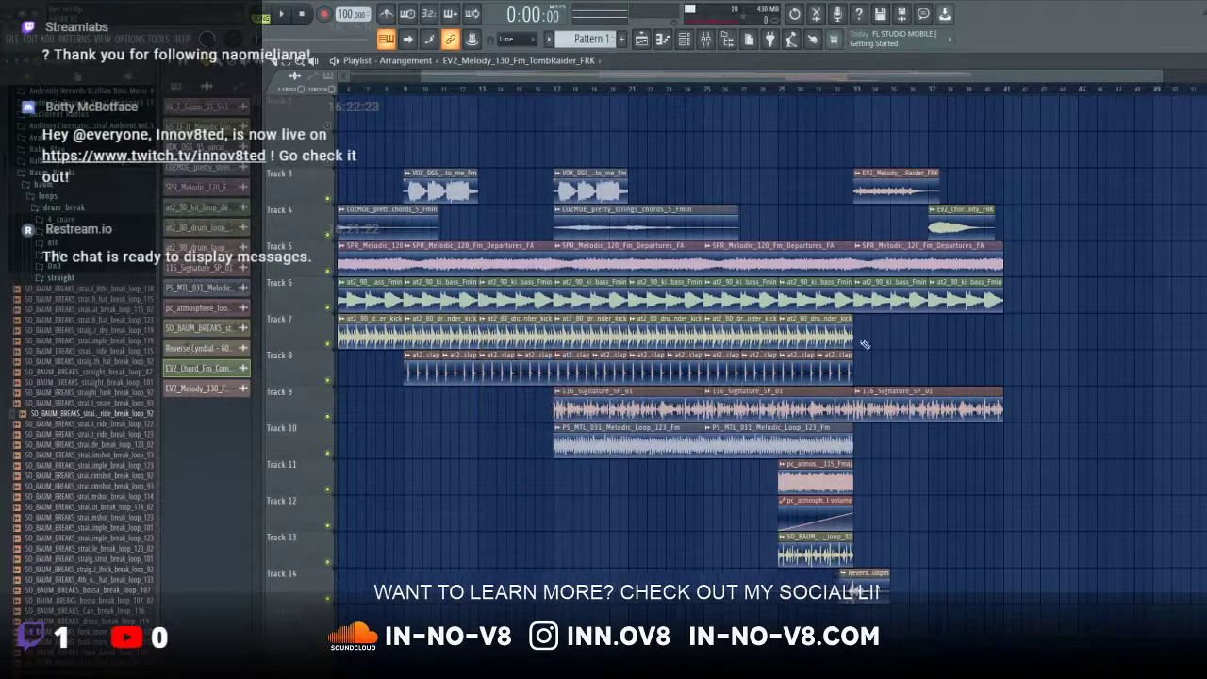
# Step: Fit the Track 3 EV2_Melody clip to the project tempo, using 130 BPM as its original tempo
pyautogui.click(859, 178)
pyautogui.click(880, 375)
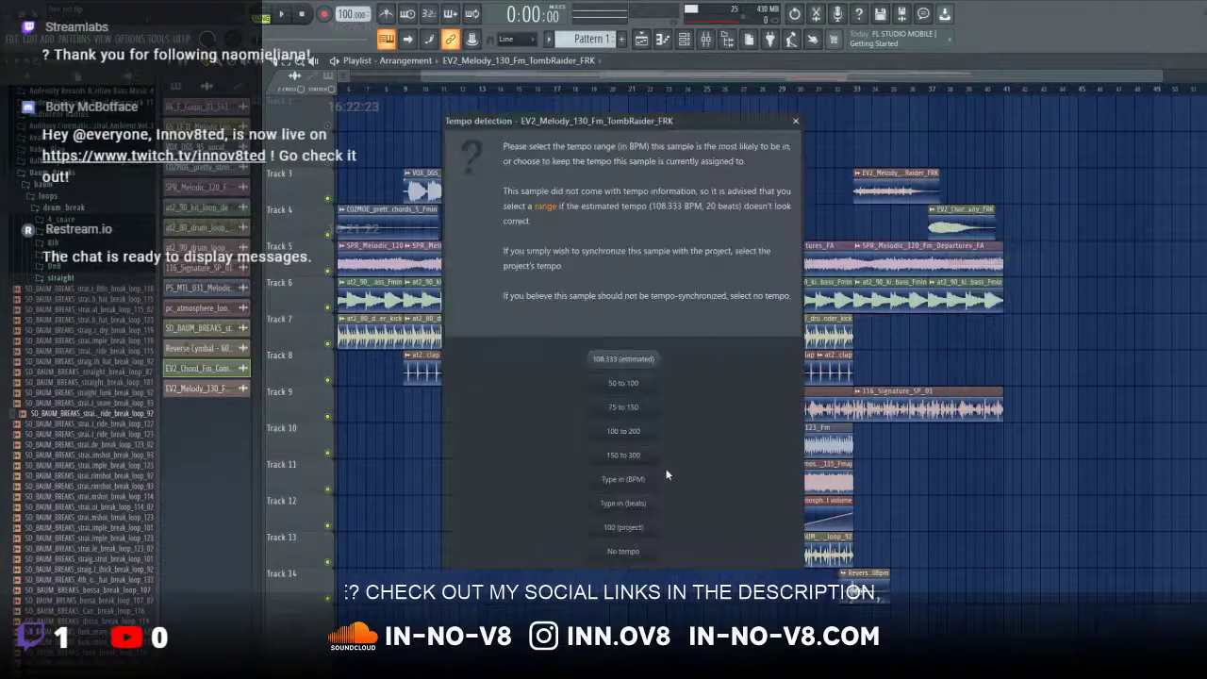
pyautogui.click(643, 480)
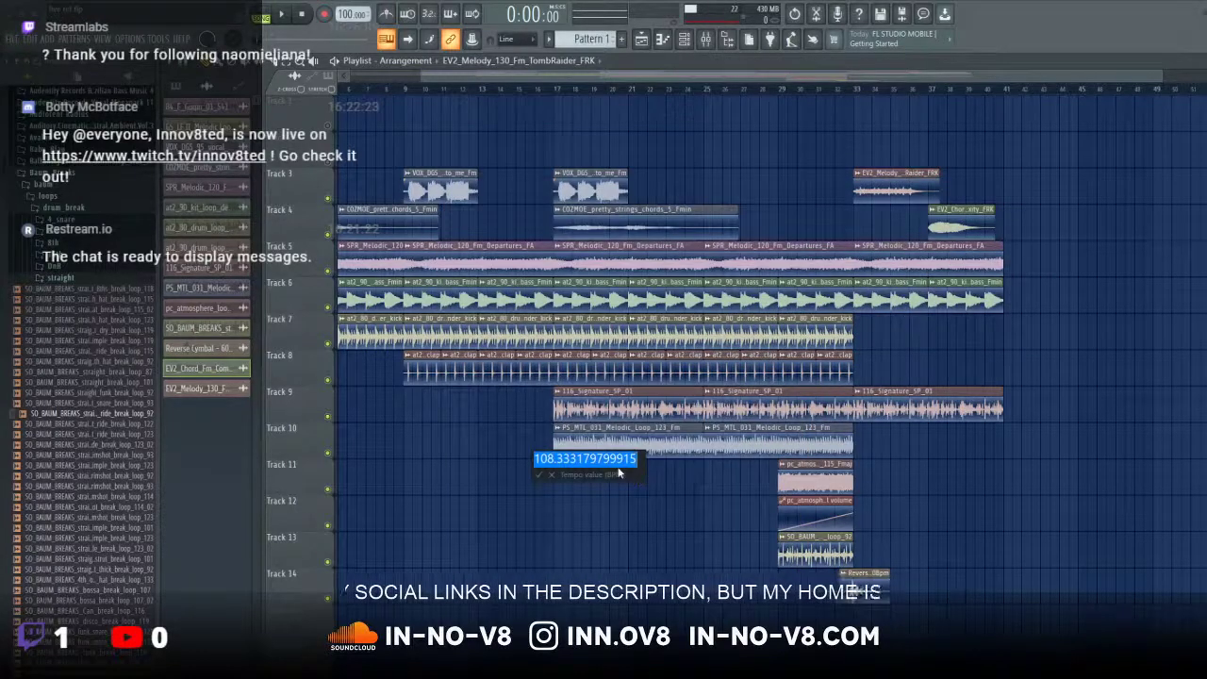
pyautogui.write('1')
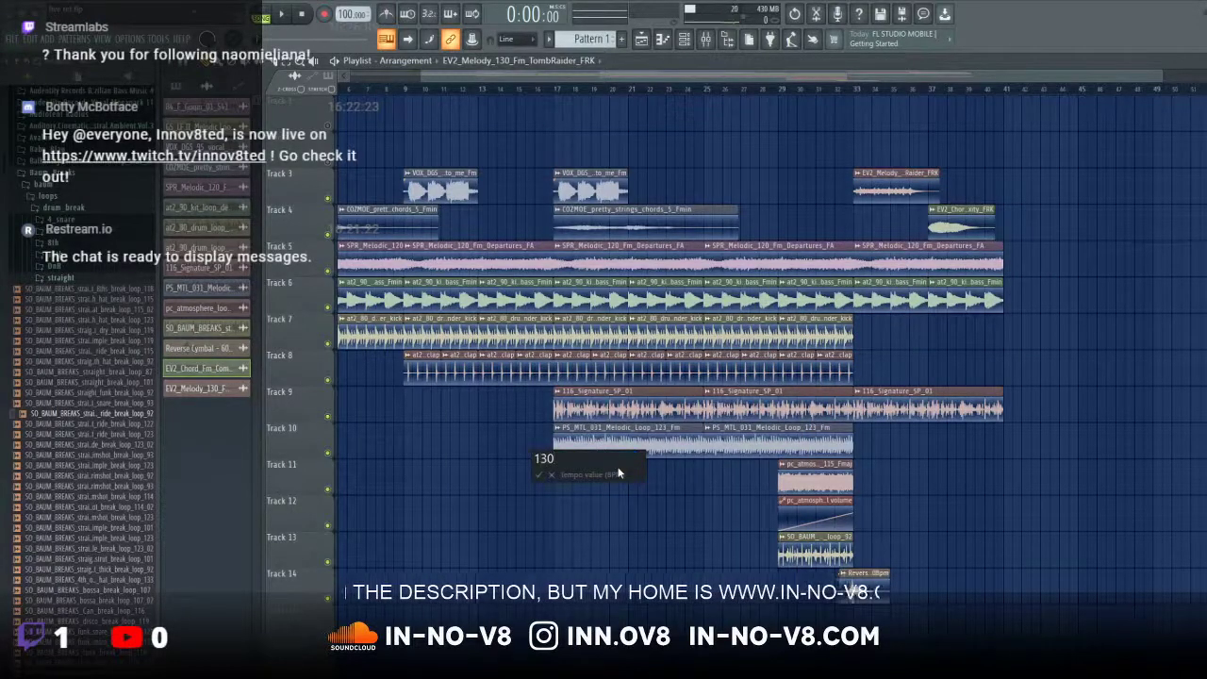
pyautogui.write('30')
pyautogui.press('Return')
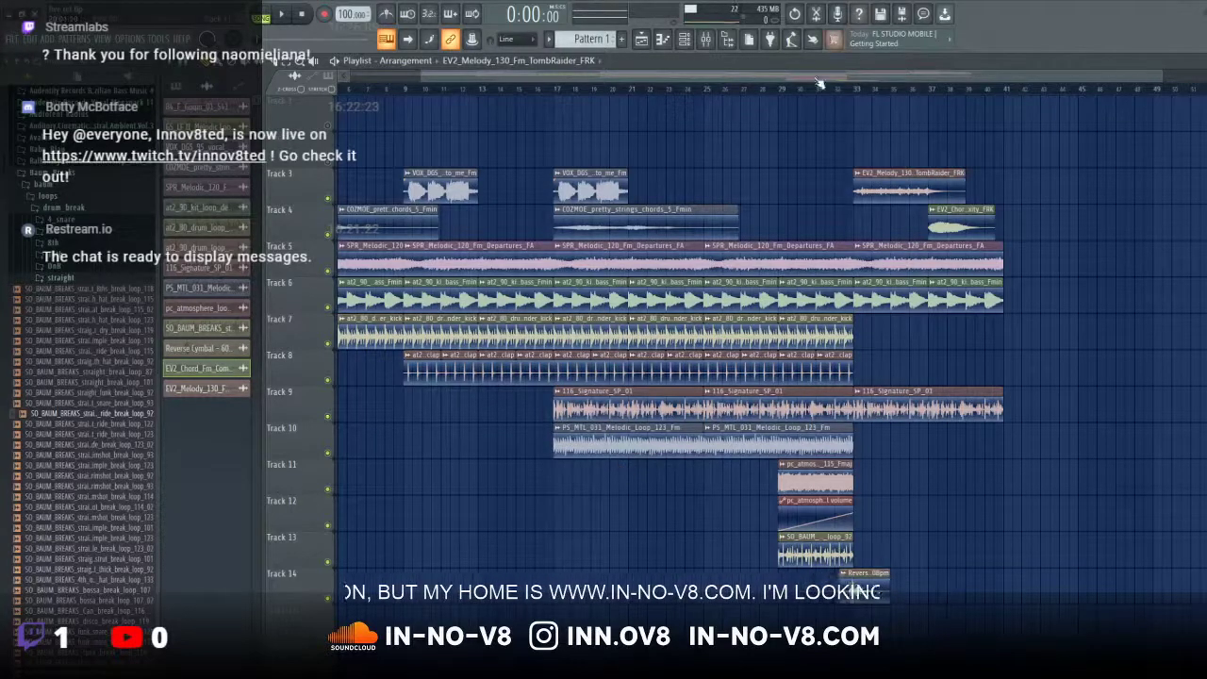
# Step: Delete the SPR_Melodic_120_Fm_Departures_FA clip at bar 33 on Track 5 and remove the stray copy placed on Track 3
pyautogui.rightClick(909, 261)
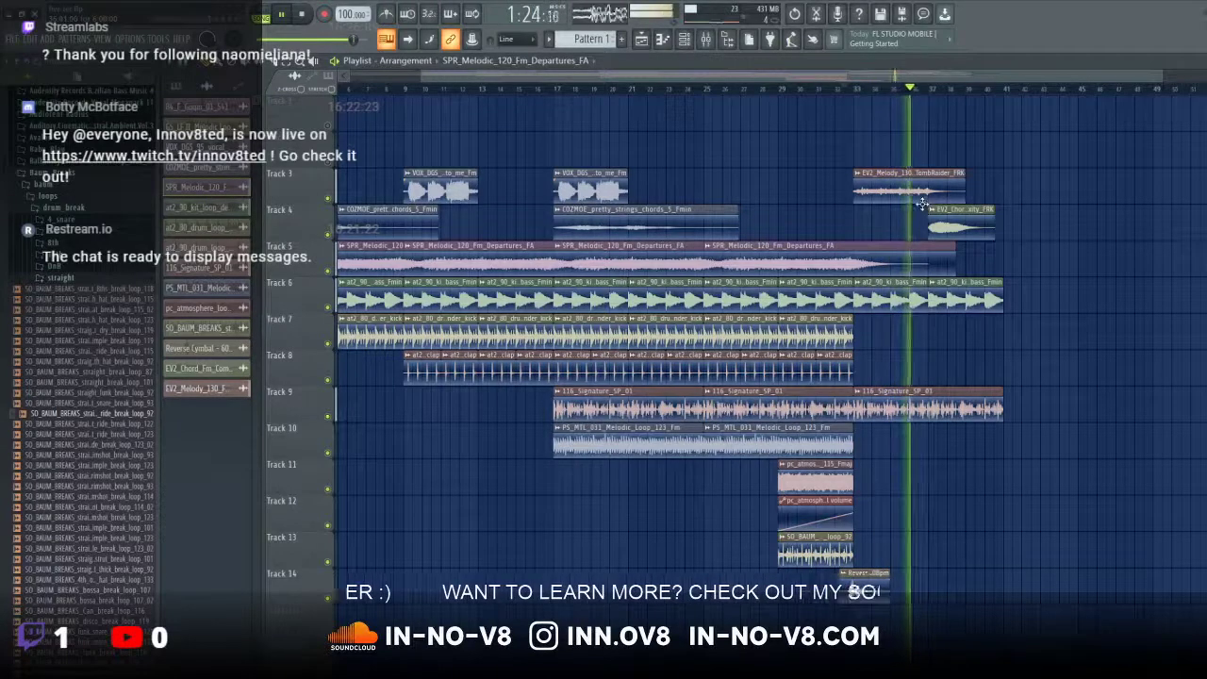
pyautogui.click(981, 179)
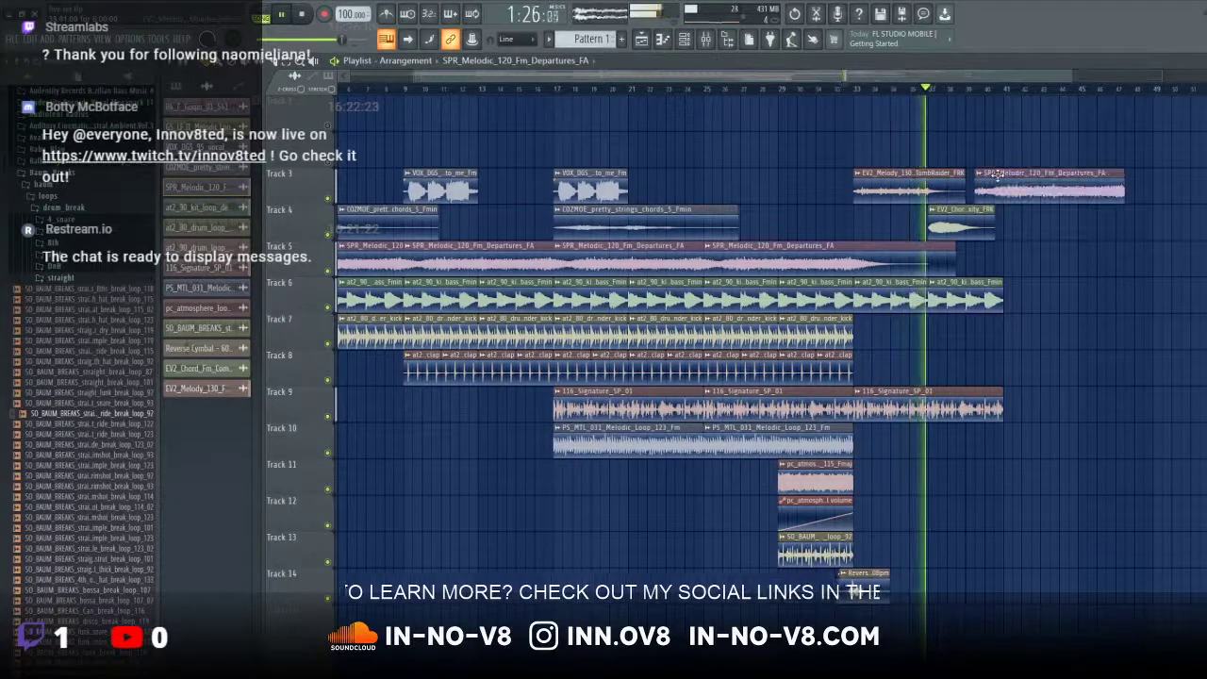
pyautogui.rightClick(983, 180)
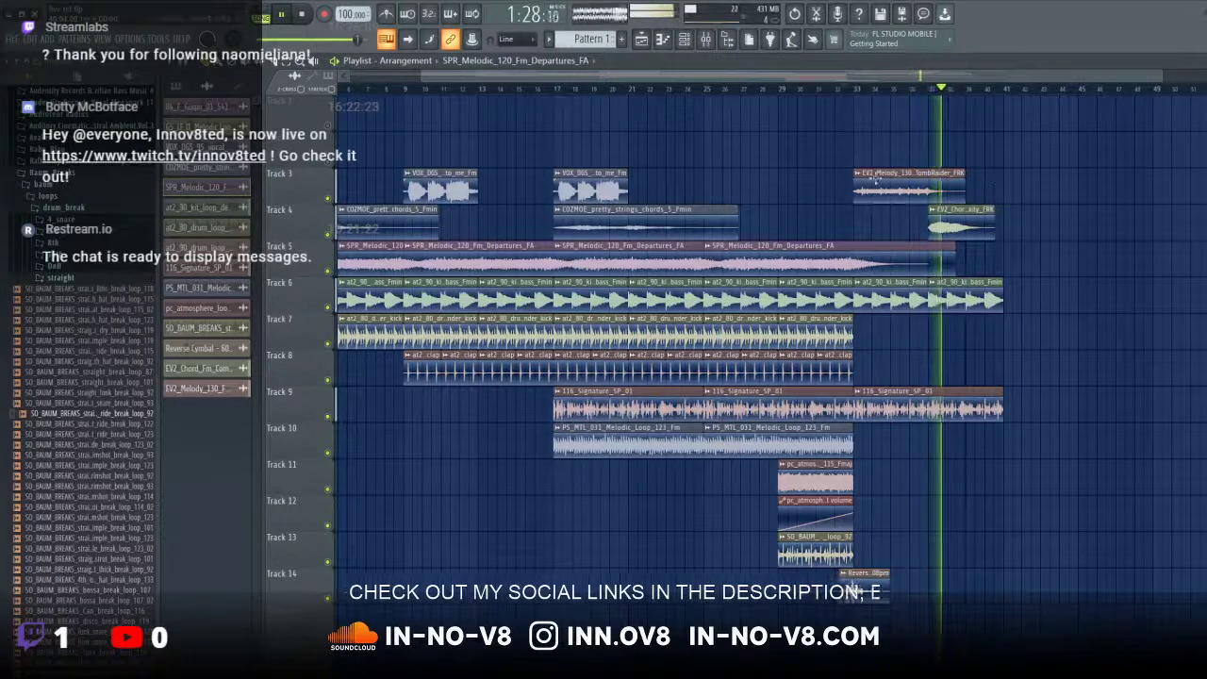
# Step: Repeat the EV2_Melody_130_Fm_TombRaider_FRK clip along Track 3 with copies at bars 37, 41 and about 44.5
pyautogui.moveTo(1049, 180)
pyautogui.mouseDown()
pyautogui.moveTo(962, 176)
pyautogui.moveTo(1043, 174)
pyautogui.moveTo(1026, 174)
pyautogui.mouseUp()
pyautogui.click(857, 98)
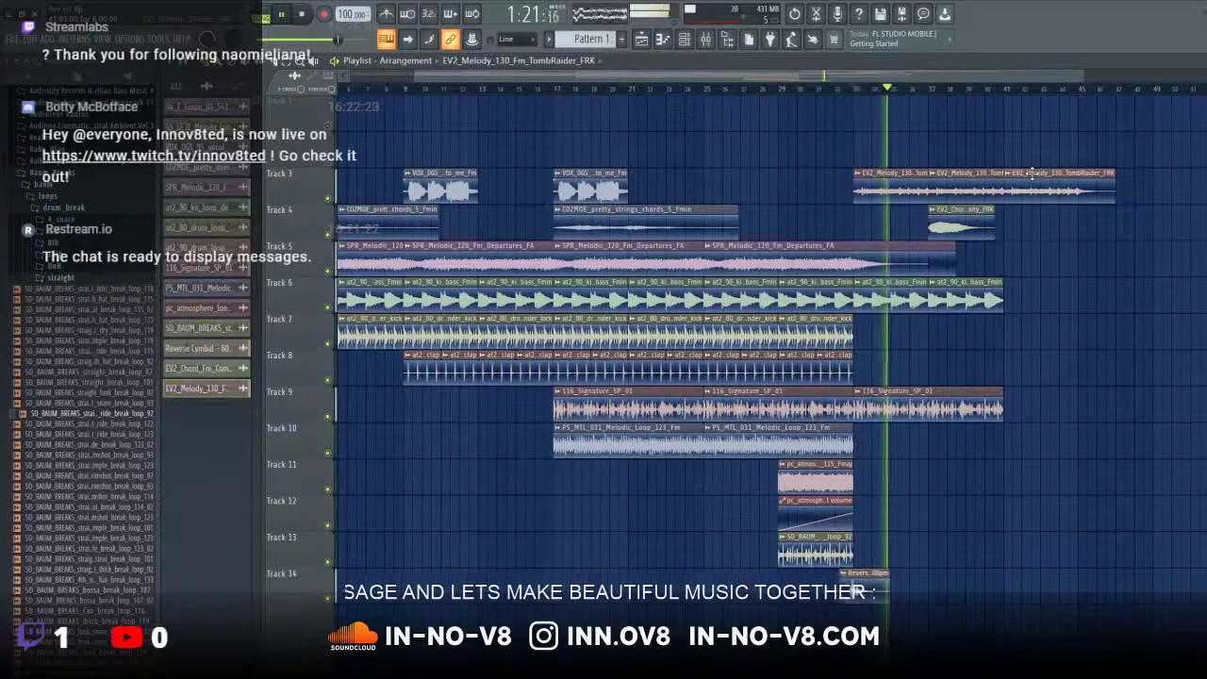
pyautogui.click(1160, 174)
pyautogui.moveTo(1163, 173); pyautogui.dragTo(1086, 175)
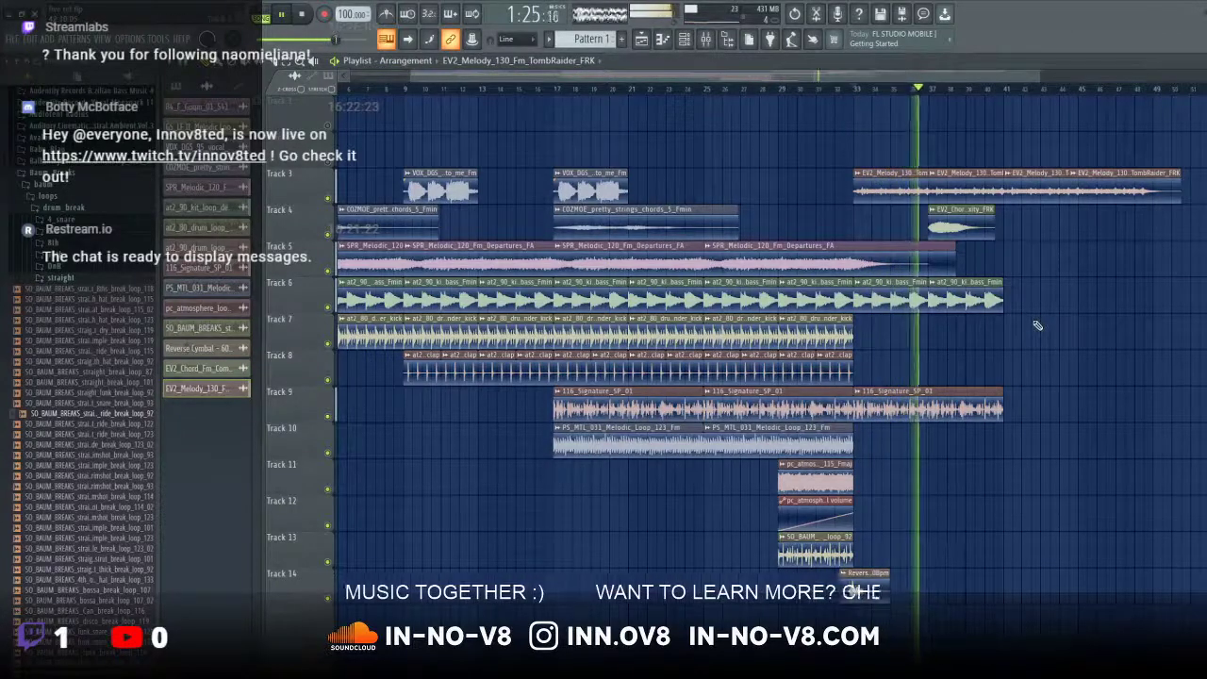
# Step: Delete the 116_Signature_SP_01 clip at bar 33 on Track 9 and play back the transition into bar 33
pyautogui.doubleClick(953, 225)
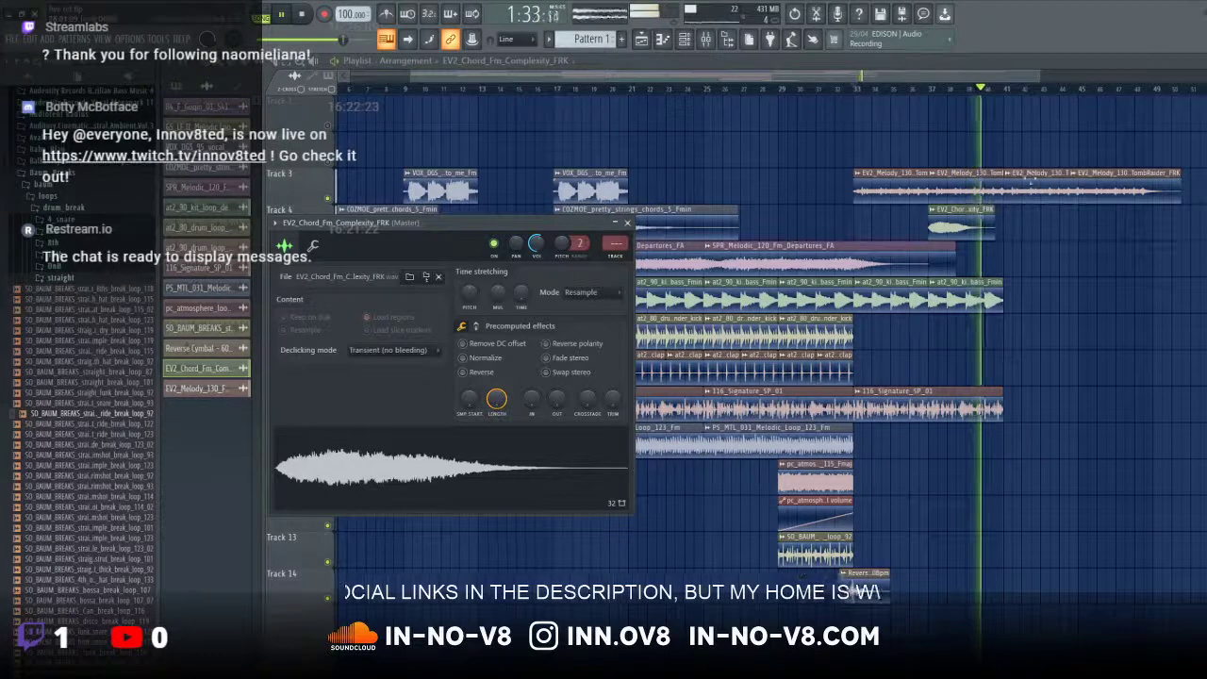
pyautogui.rightClick(905, 412)
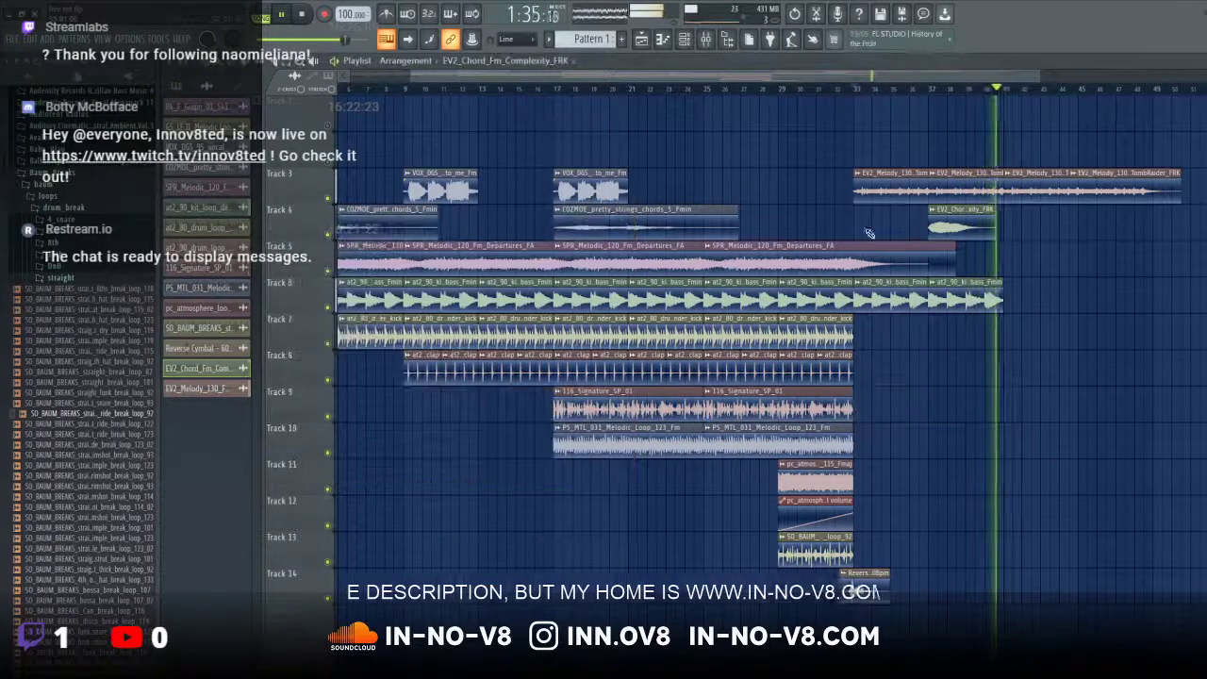
pyautogui.click(857, 89)
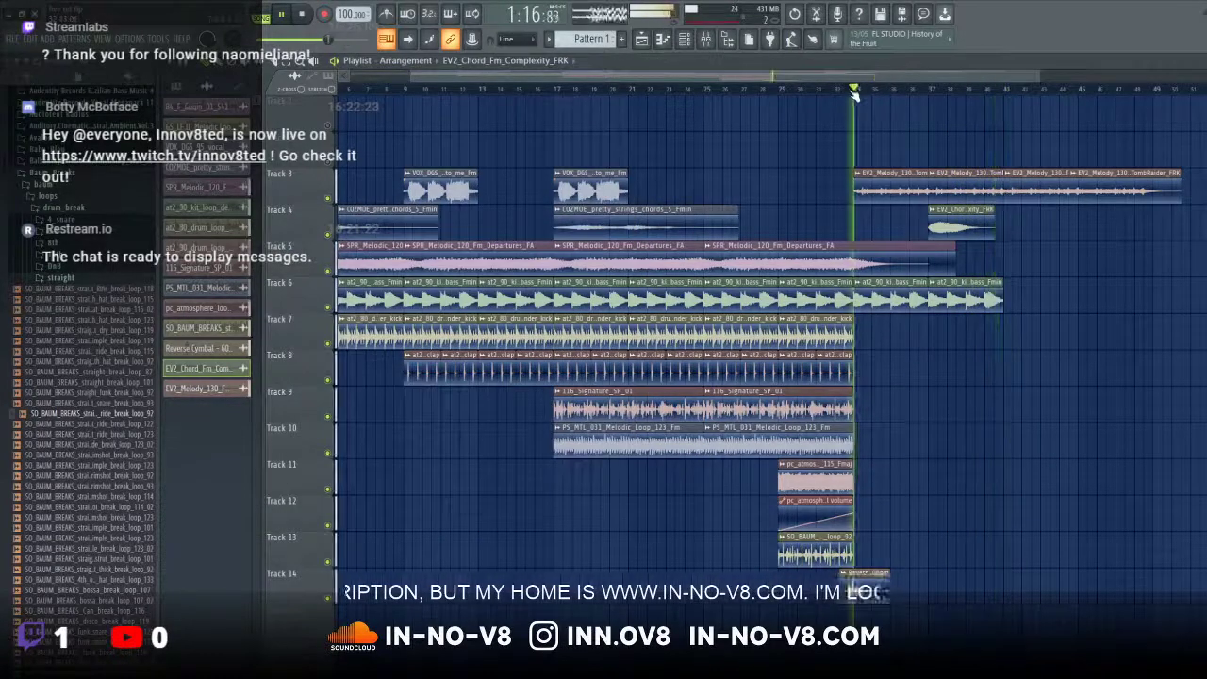
pyautogui.click(793, 89)
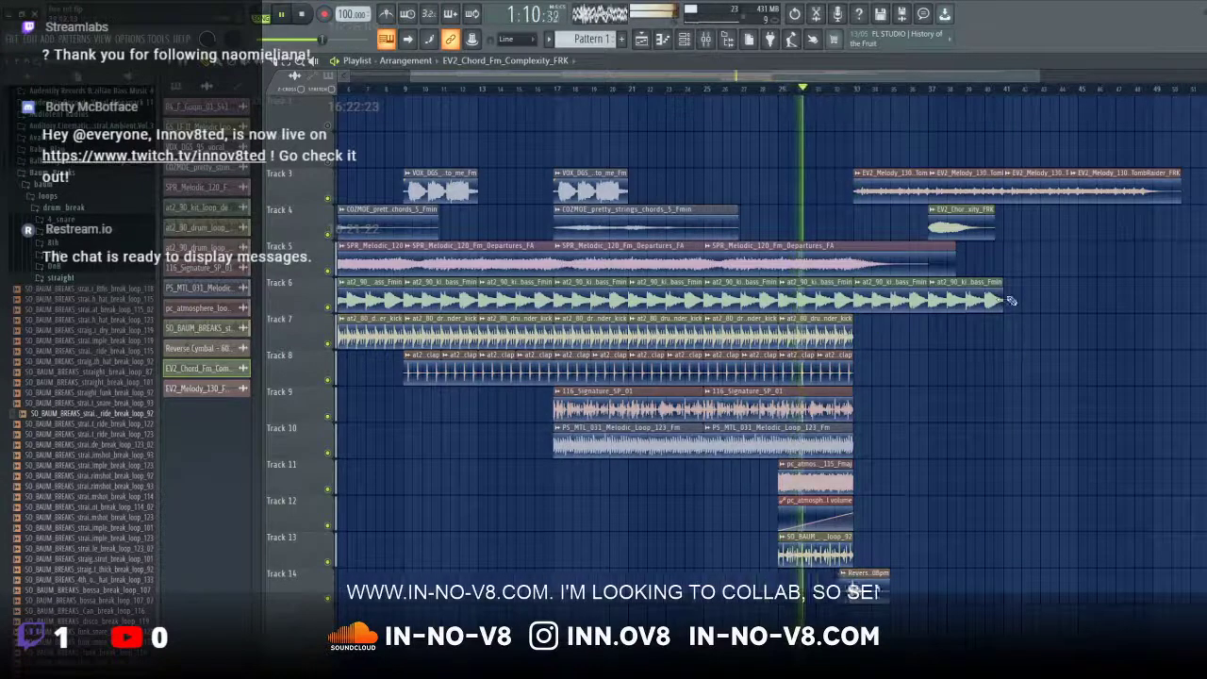
# Step: Extend the at2_90 bass loop on Track 6 to bar 49 with copies at bars 41 and 45, and stop playback
pyautogui.click(1006, 285)
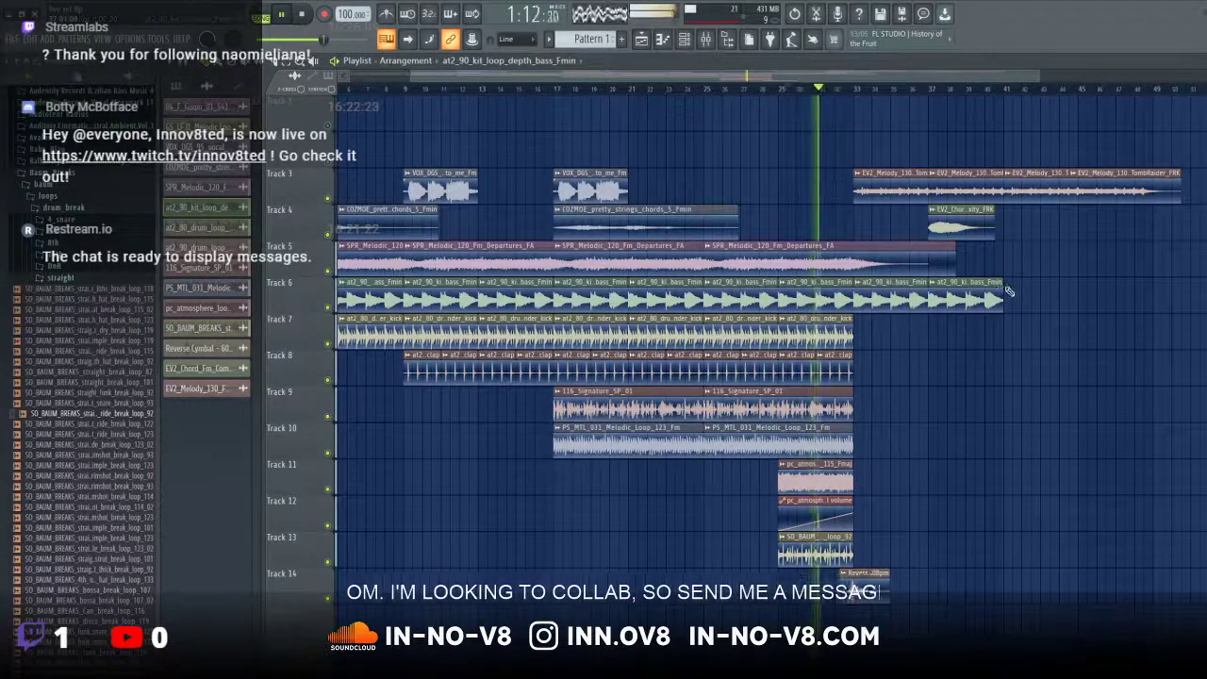
pyautogui.moveTo(1006, 285); pyautogui.dragTo(1149, 283)
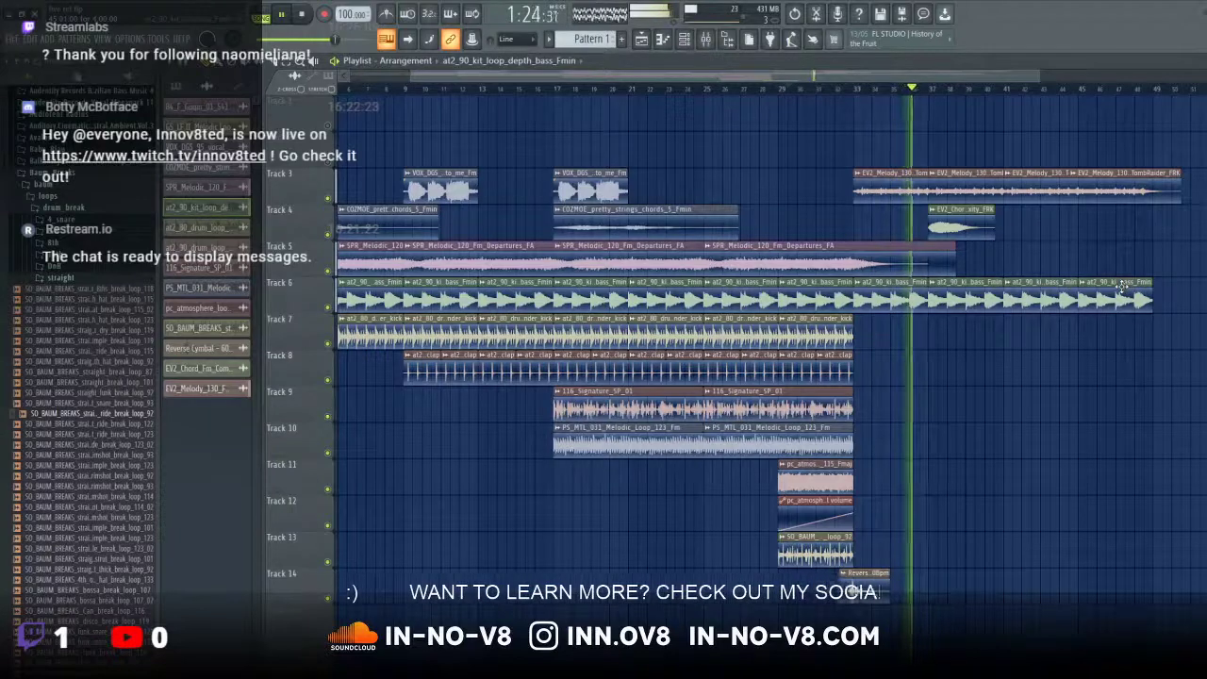
pyautogui.click(303, 15)
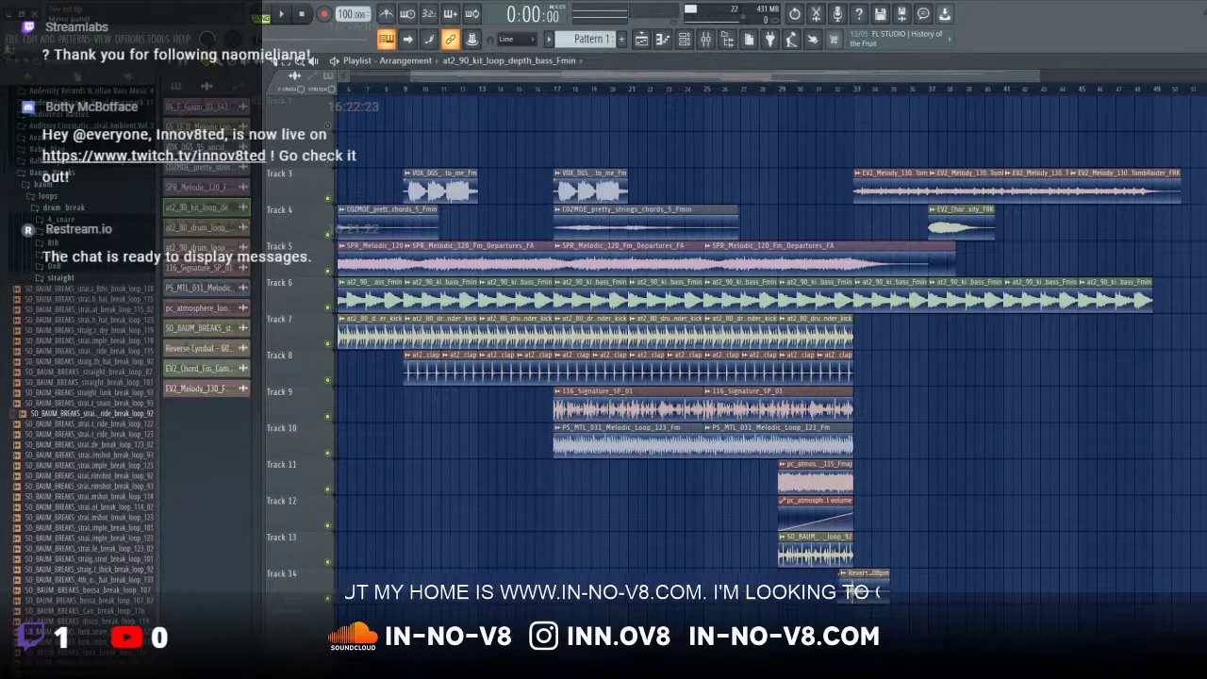
# Step: Save the project
pyautogui.click(13, 39)
pyautogui.moveTo(20, 73)
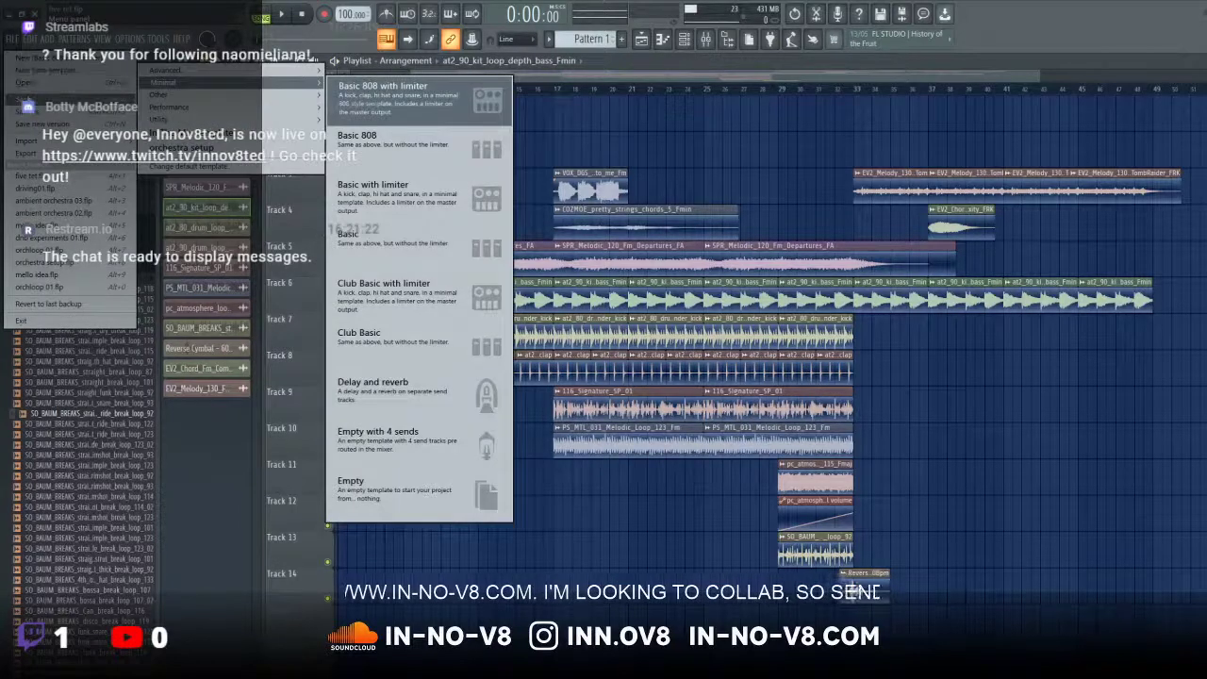
pyautogui.click(23, 98)
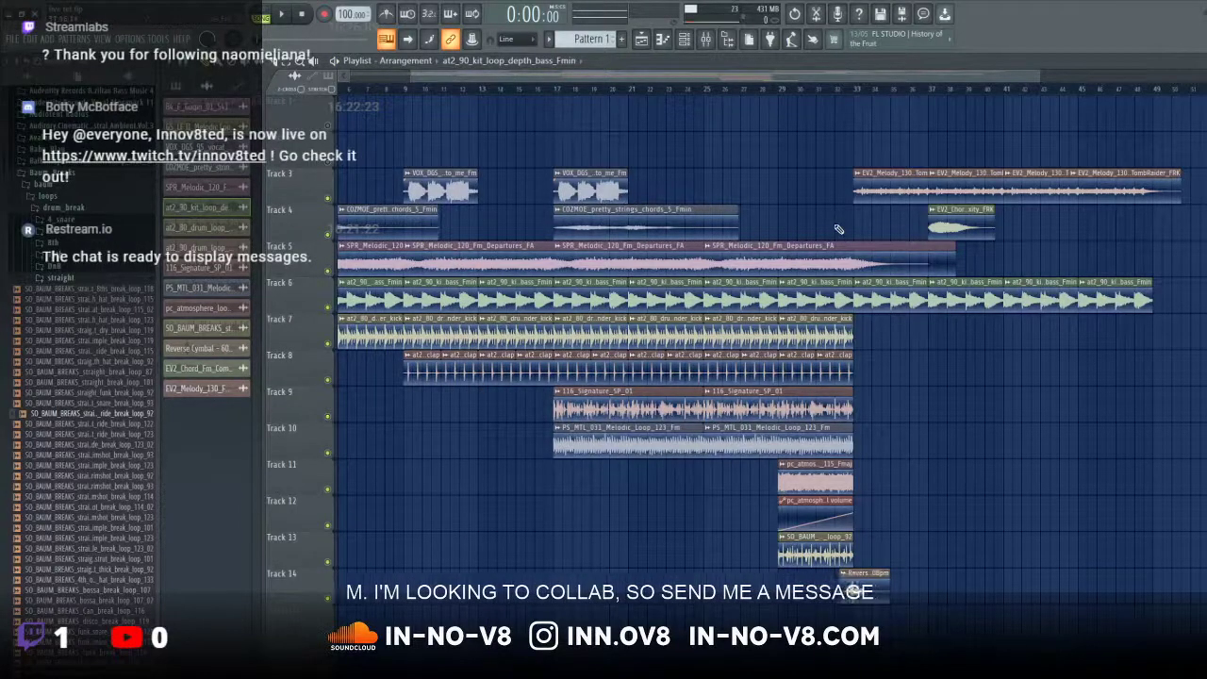
# Step: Place the EV2_Piano_120_Fm_Falling_FRK sample on Track 2 at bar 33
pyautogui.moveTo(408, 73); pyautogui.dragTo(342, 73)
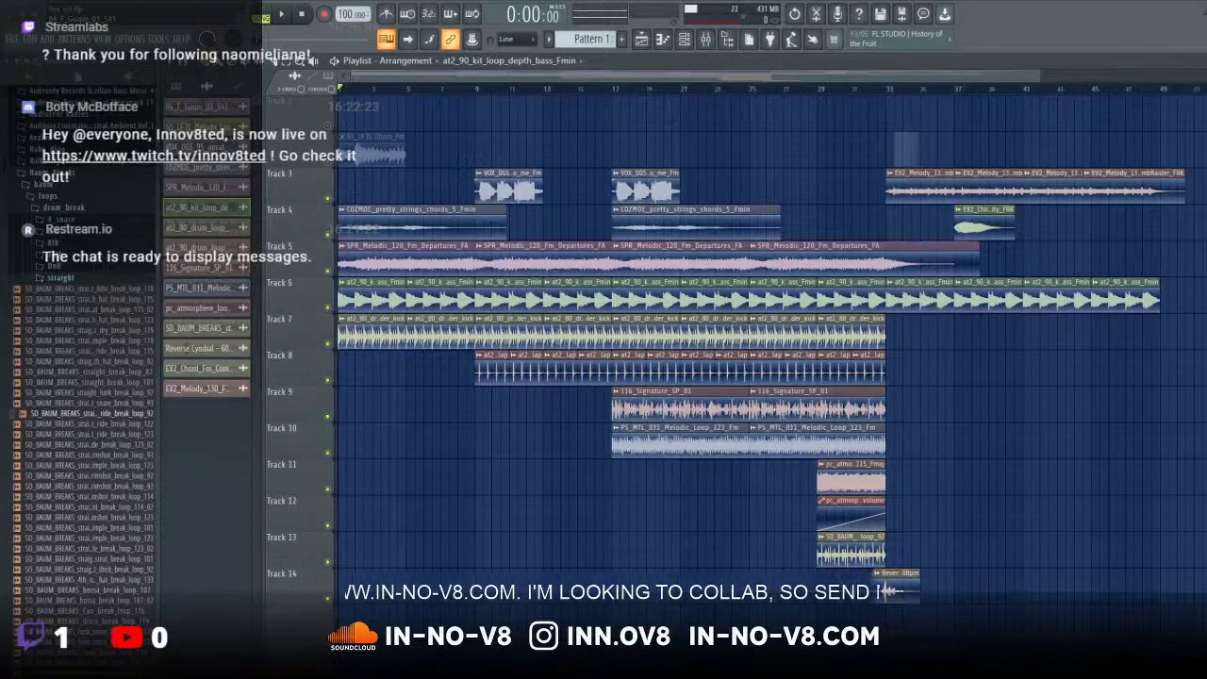
pyautogui.moveTo(896, 146); pyautogui.dragTo(895, 143)
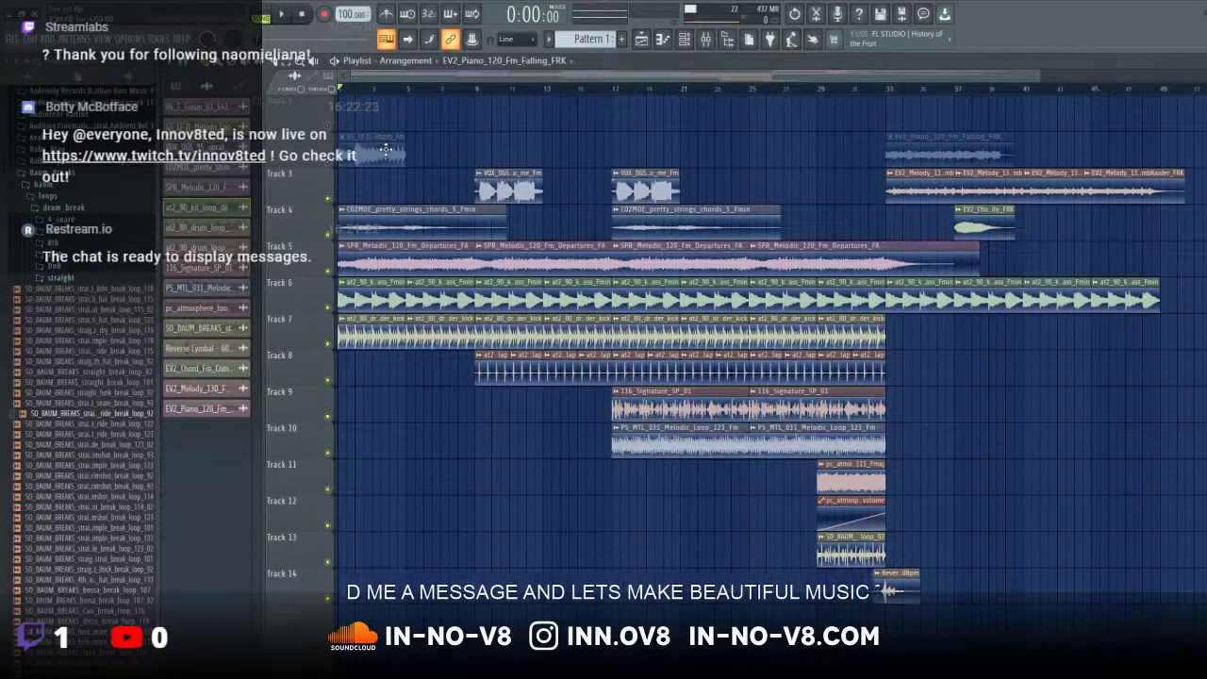
# Step: Move the GS_LF II melodic loop clip at bar 1 up to Track 1 and unmute Track 2
pyautogui.moveTo(354, 109); pyautogui.dragTo(353, 106)
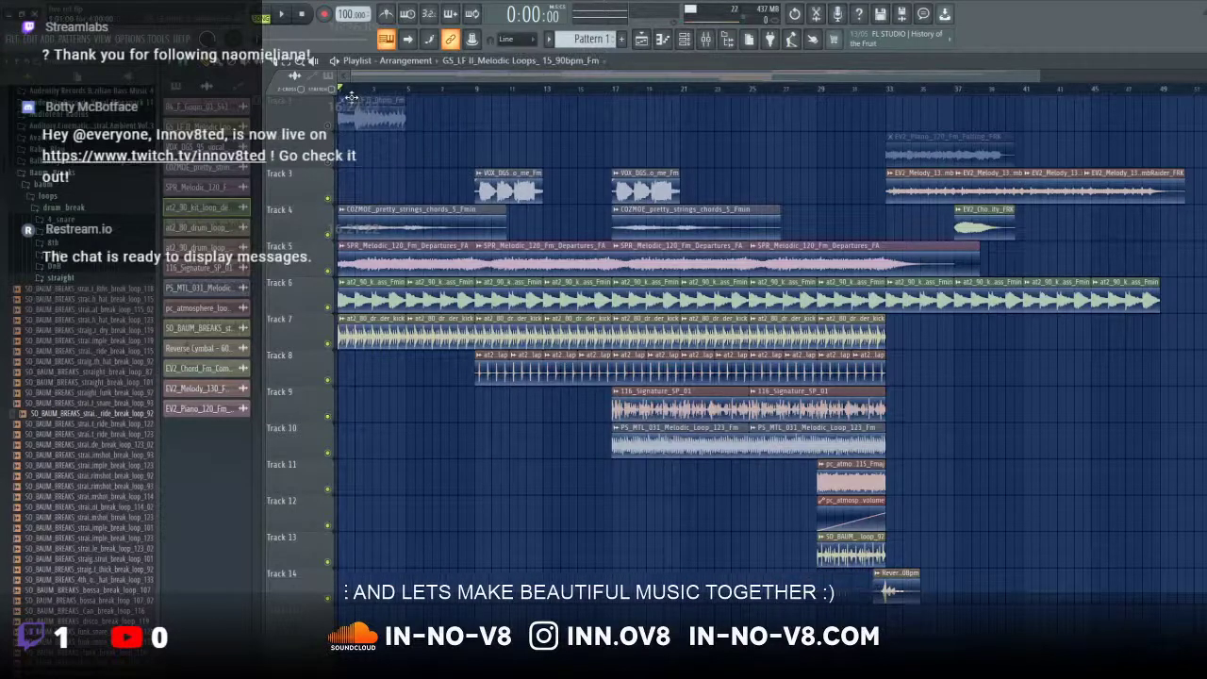
pyautogui.click(329, 161)
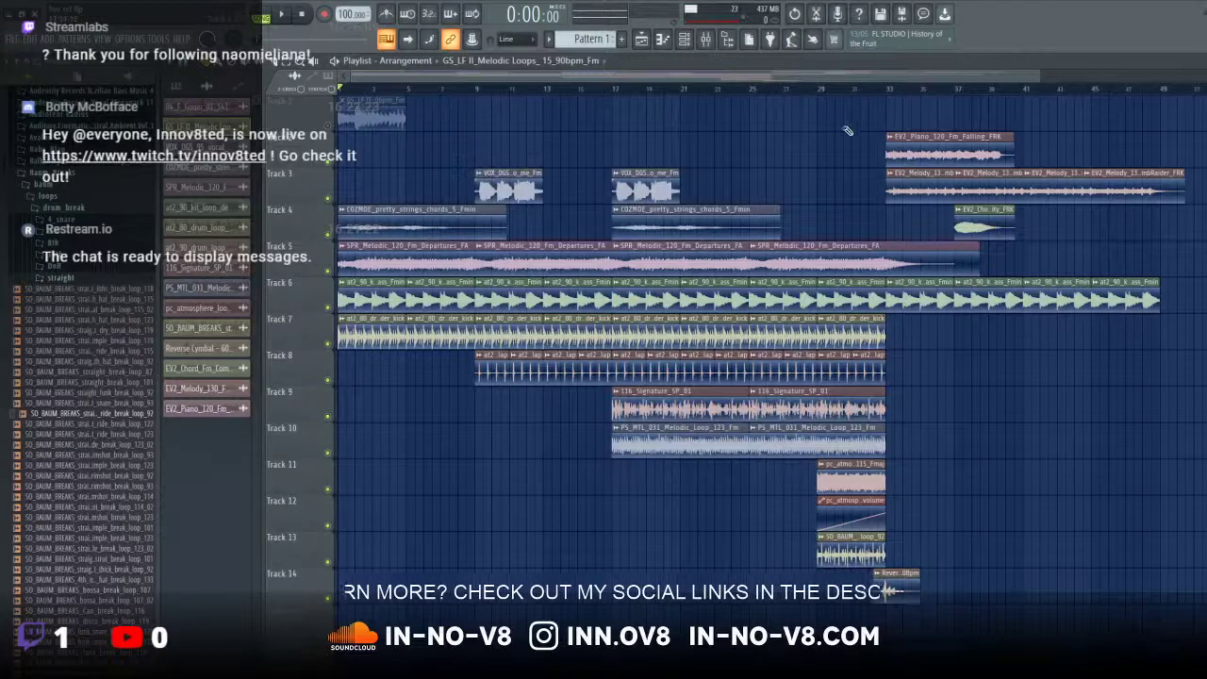
# Step: Run tempo detection on the Track 2 EV2_Piano clip, entering 120 BPM and keeping the project tempo
pyautogui.doubleClick(916, 139)
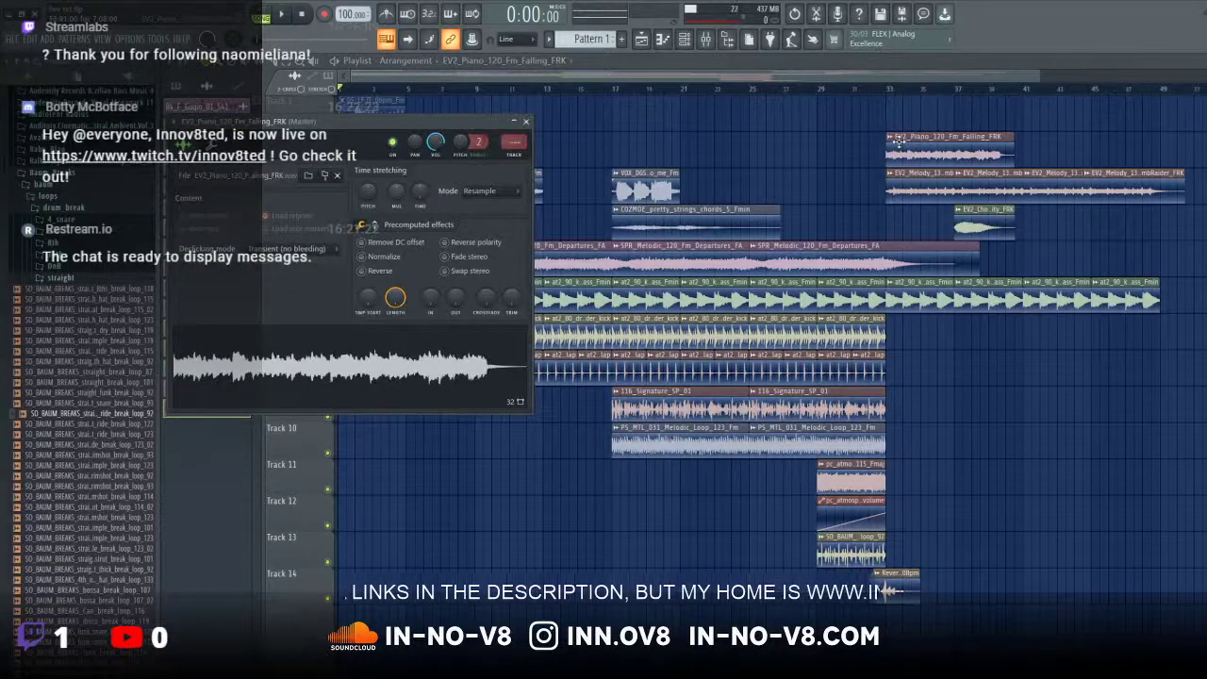
pyautogui.click(893, 138)
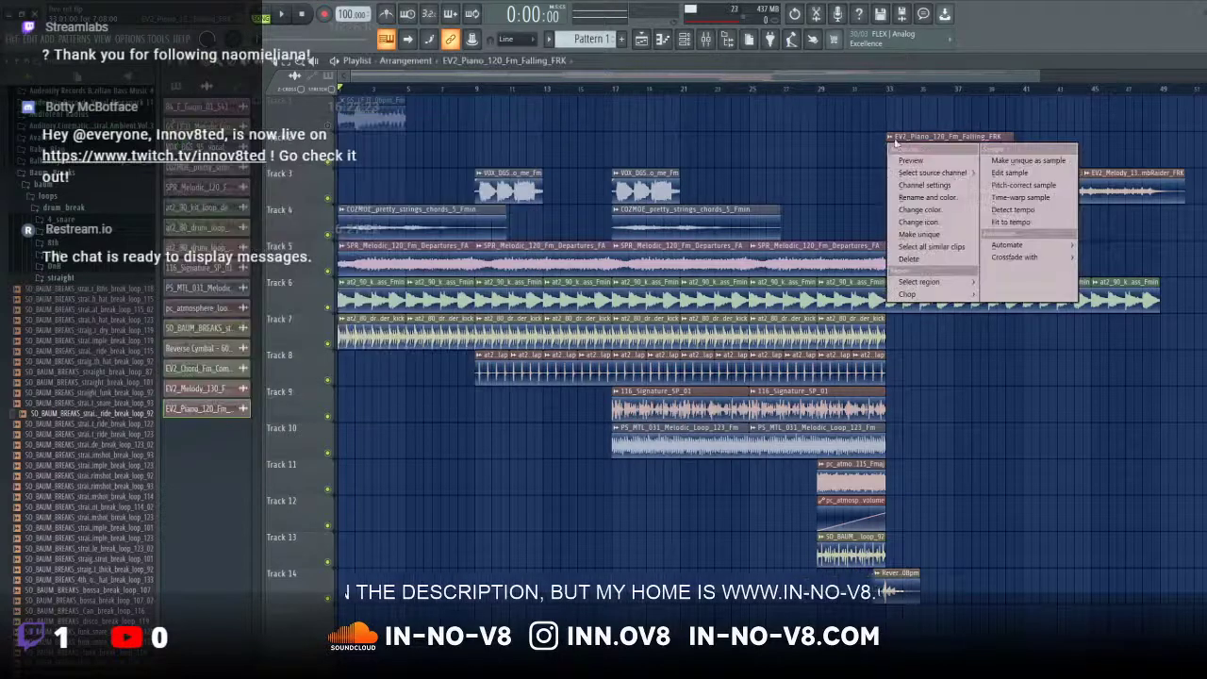
pyautogui.click(1015, 209)
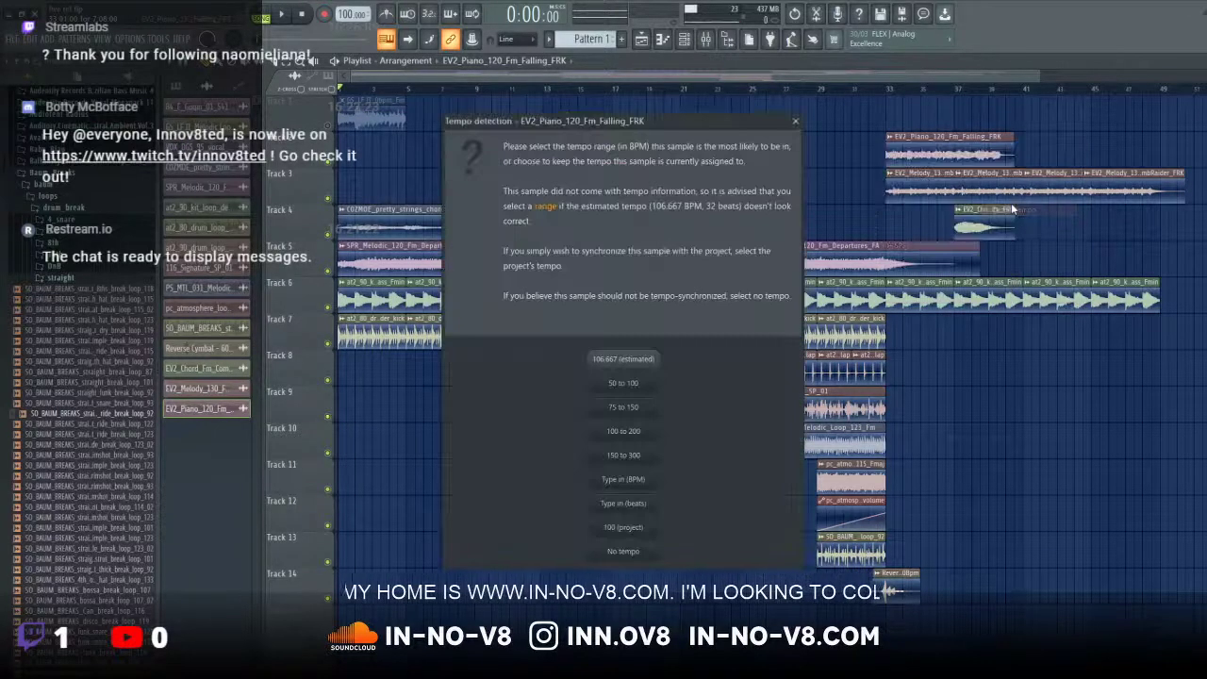
pyautogui.click(649, 482)
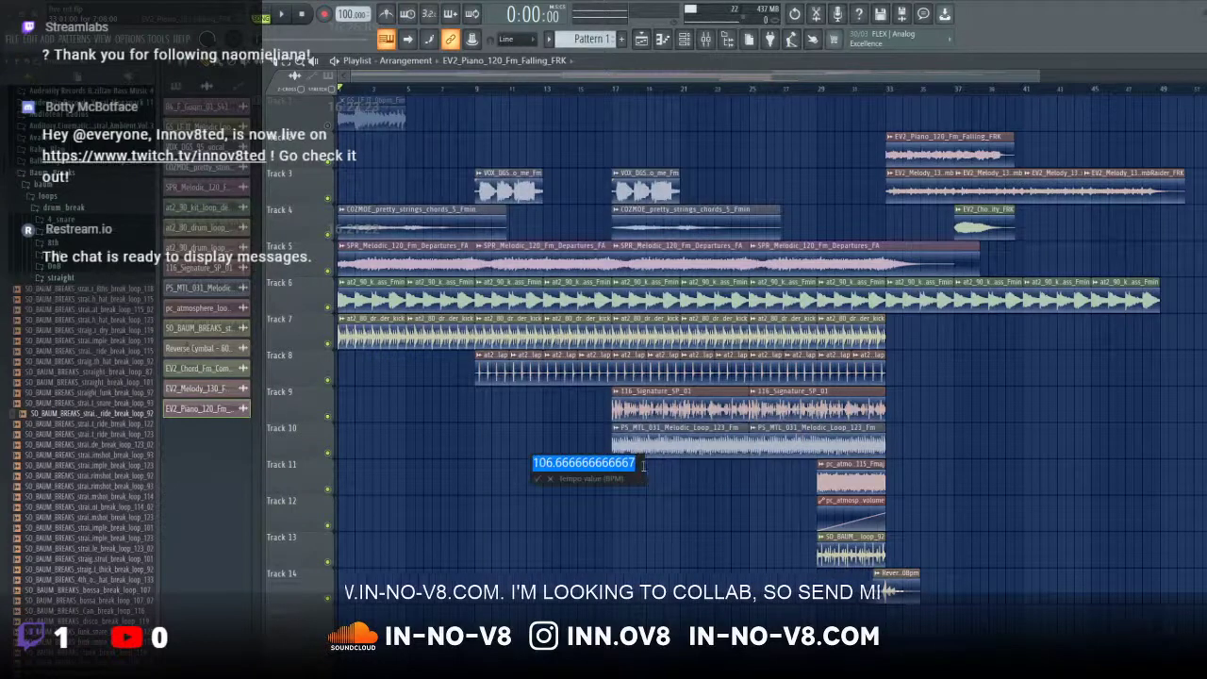
pyautogui.write('1')
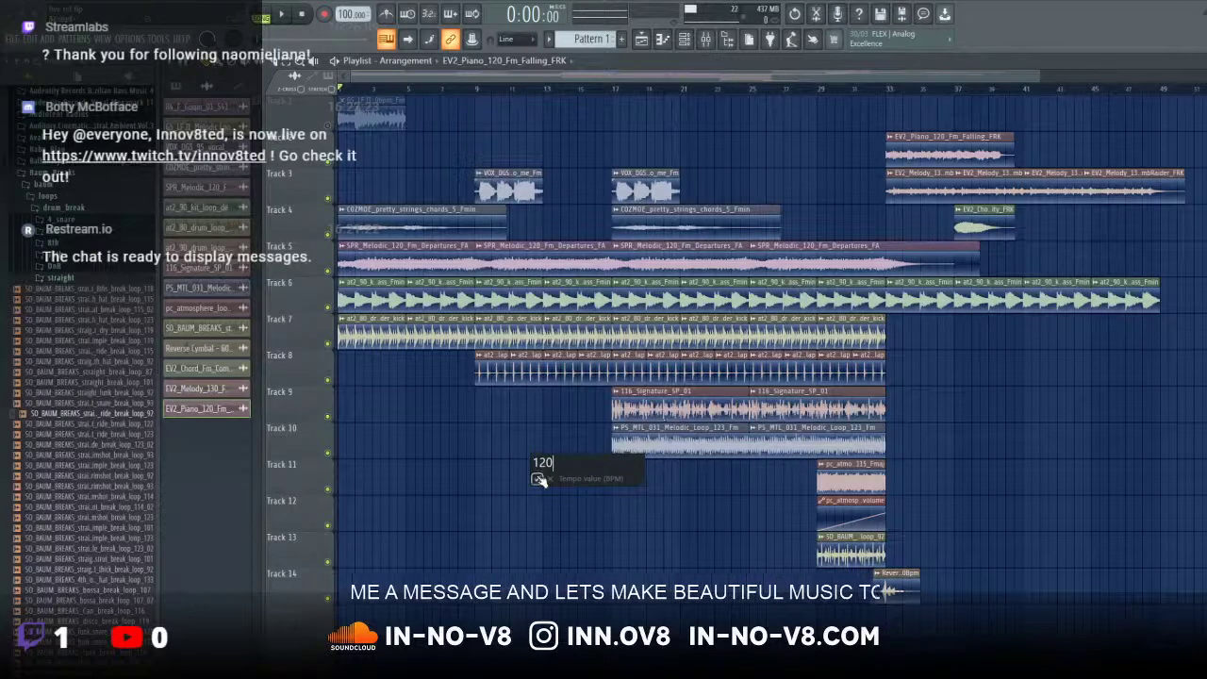
pyautogui.write('20')
pyautogui.press('Return')
pyautogui.click(739, 397)
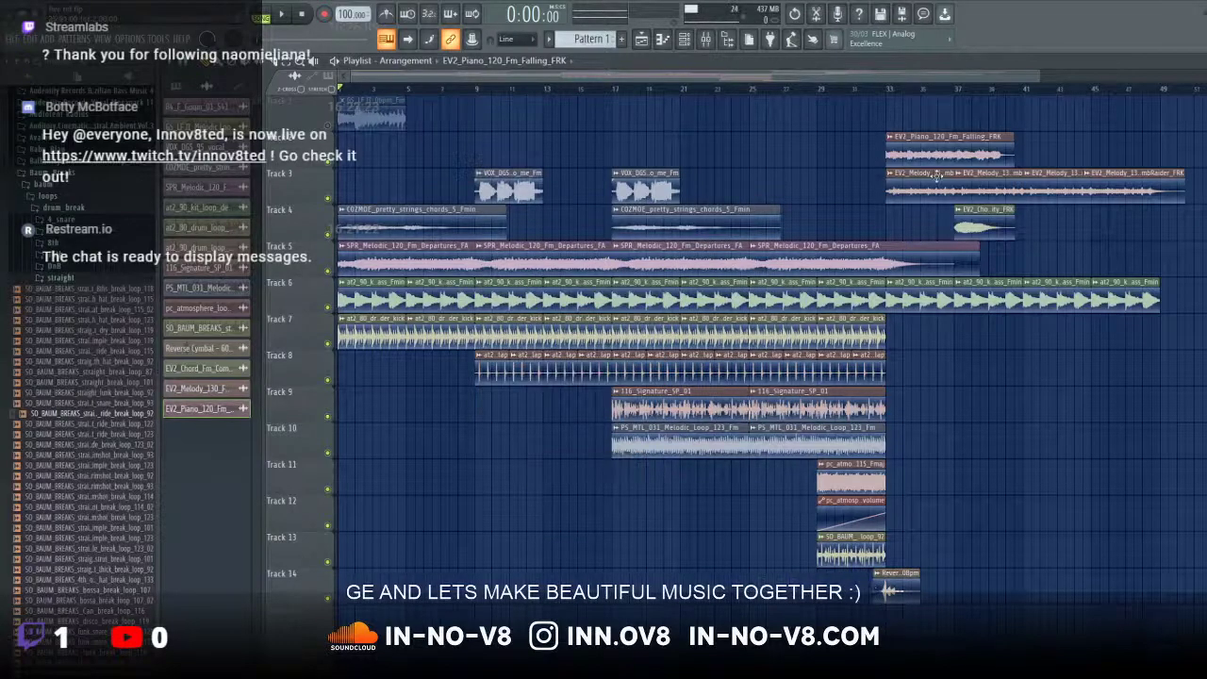
# Step: Fit the Track 2 EV2_Piano clip to the project tempo, using 120 BPM as its original tempo
pyautogui.click(897, 142)
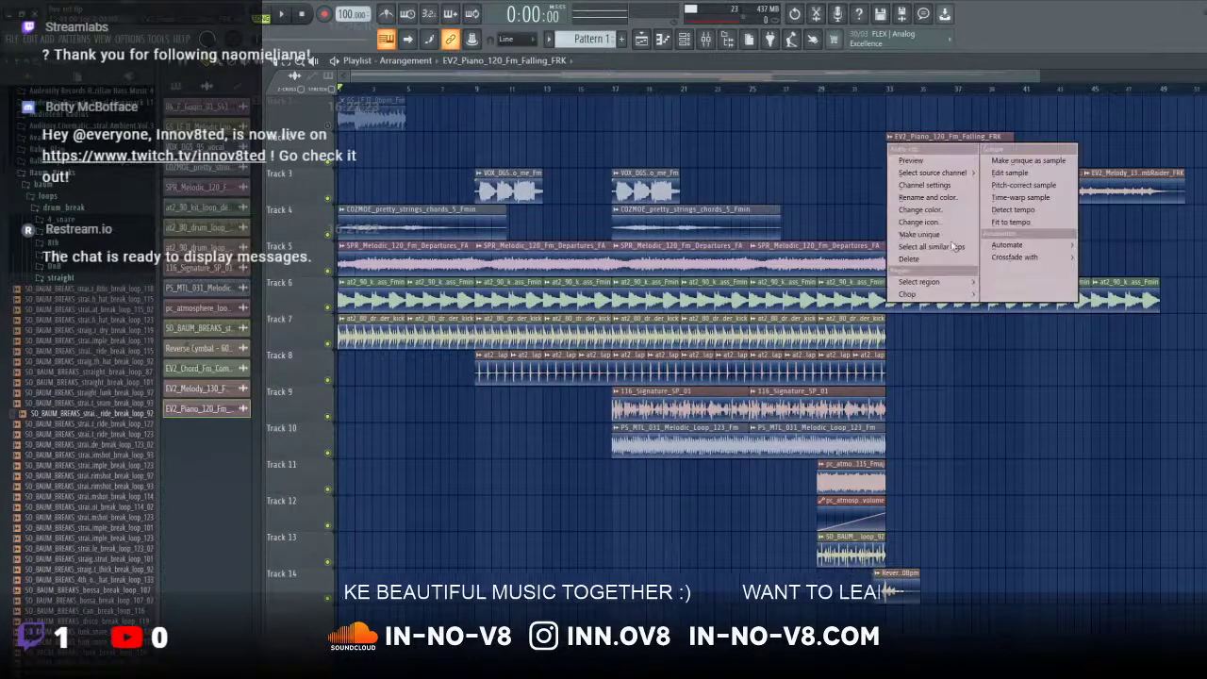
pyautogui.click(1005, 224)
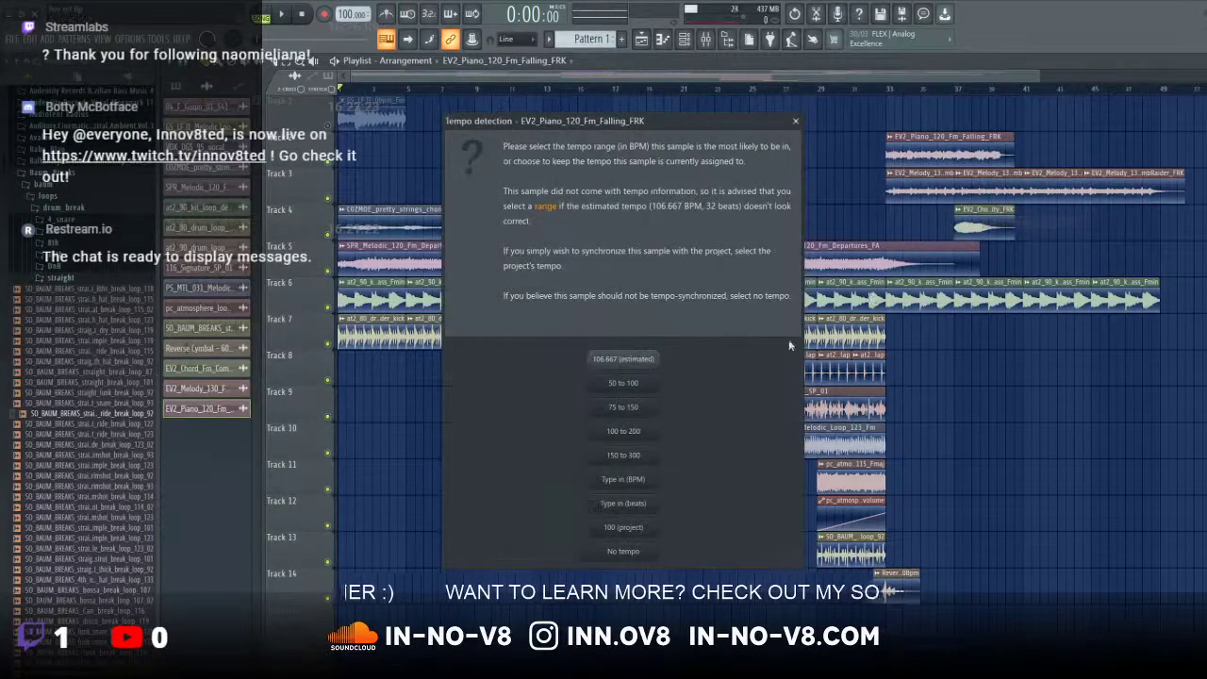
pyautogui.click(631, 481)
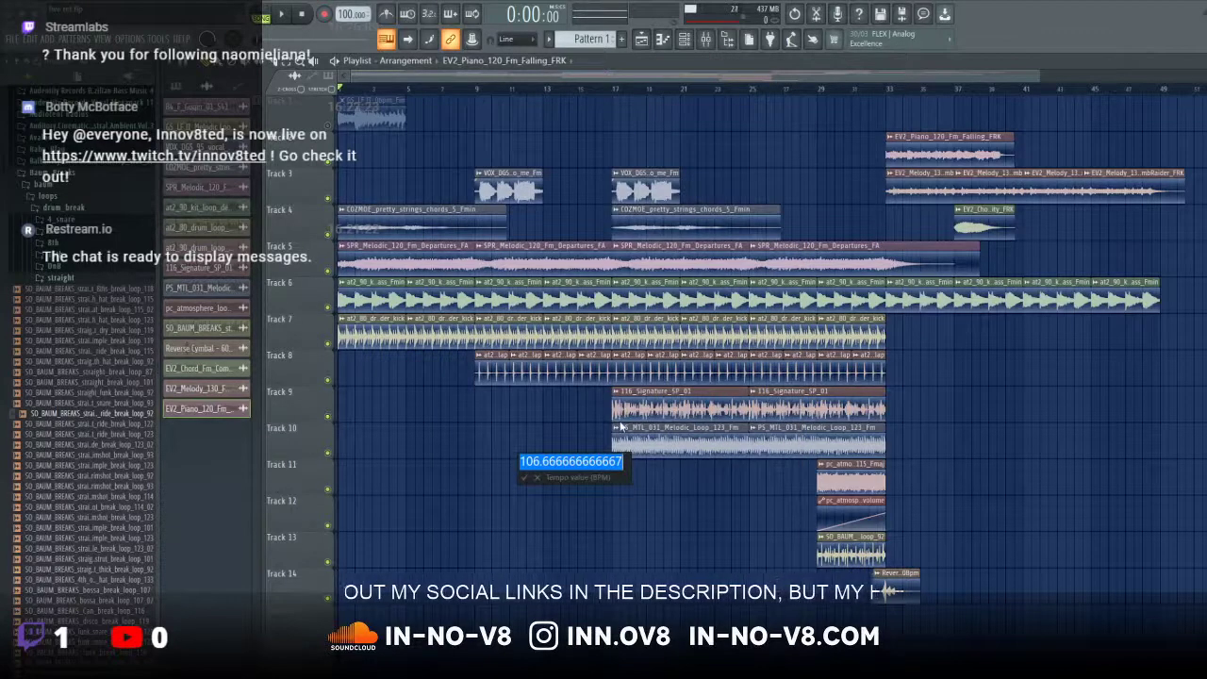
pyautogui.write('120')
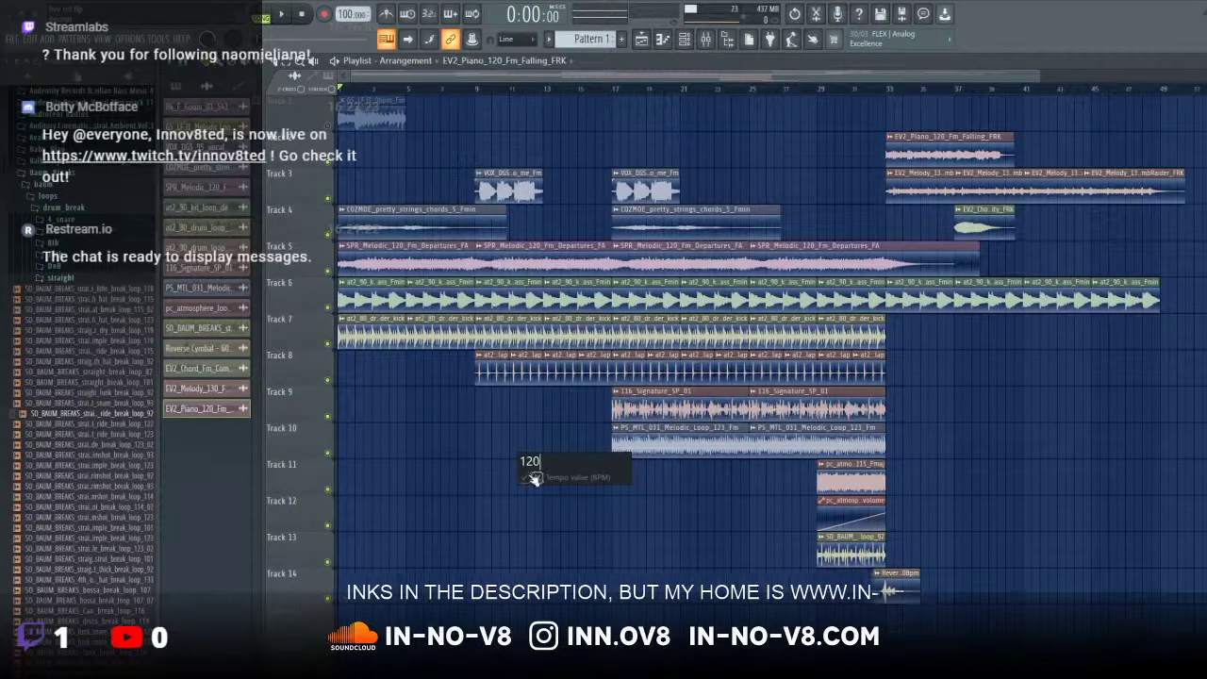
pyautogui.click(525, 478)
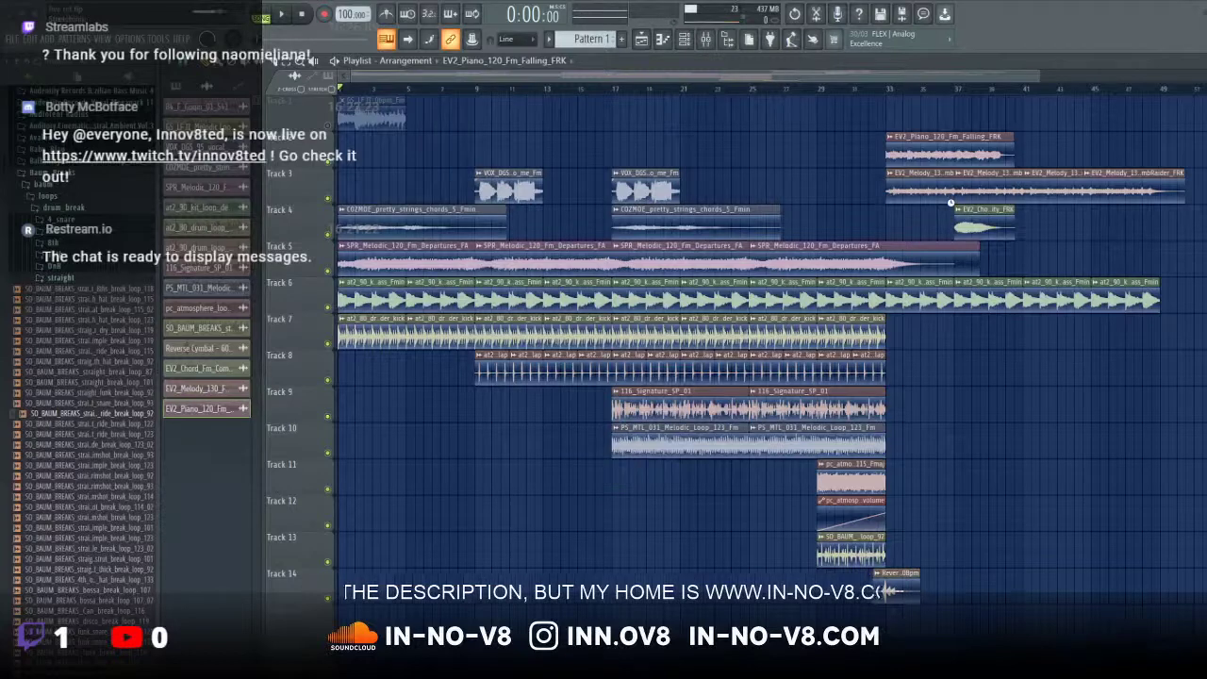
# Step: Play the arrangement from bar 33 and add a second EV2_Piano clip on Track 2 at bar 41
pyautogui.click(888, 89)
pyautogui.click(283, 15)
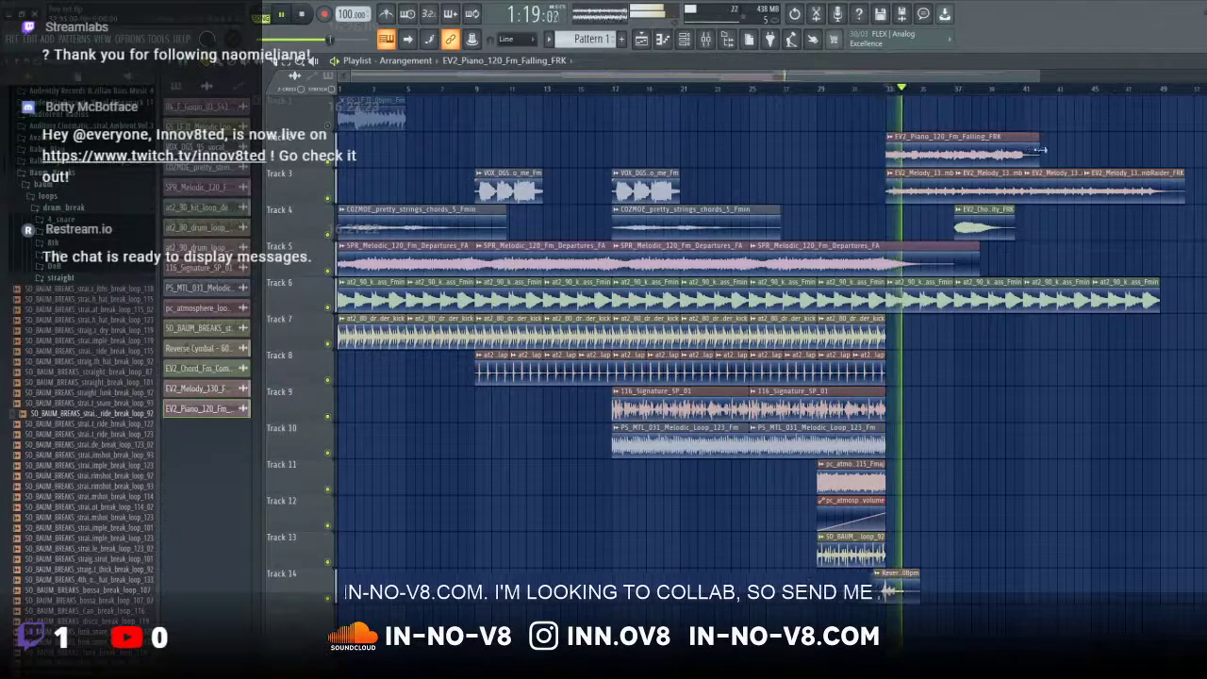
pyautogui.click(1061, 138)
pyautogui.moveTo(1061, 138); pyautogui.dragTo(1058, 139)
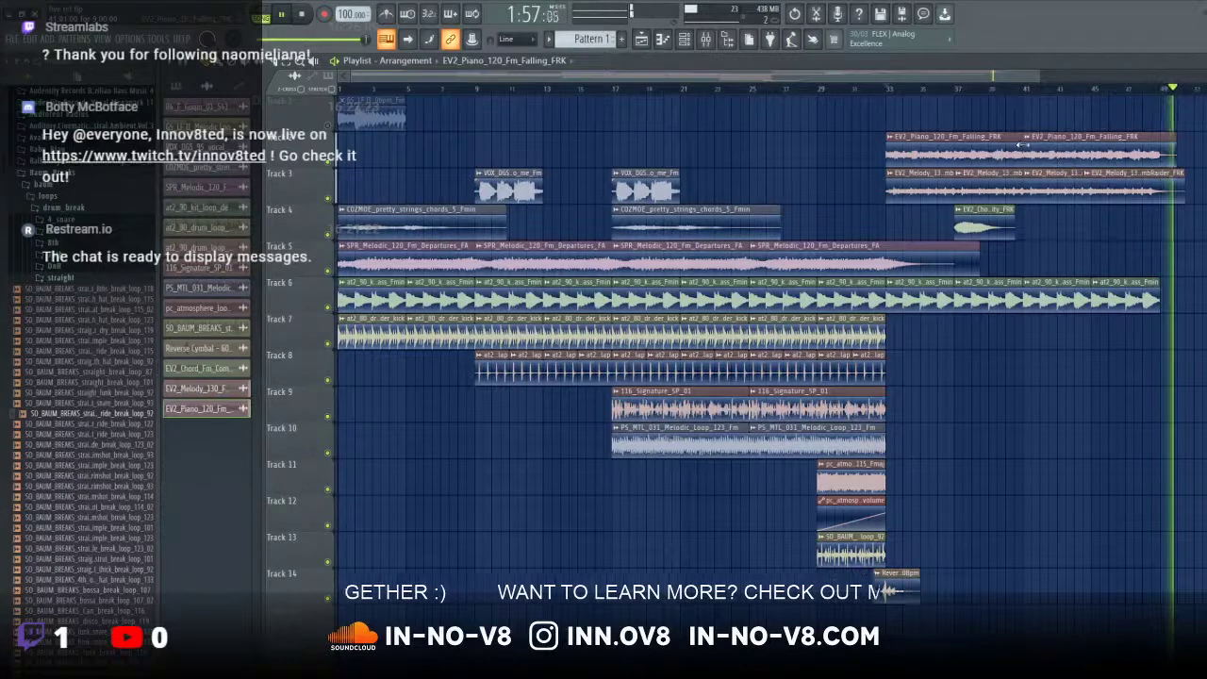
# Step: Shorten the first EV2_Piano clip on Track 2 to end at about bar 40 and replay from bar 33
pyautogui.click(993, 89)
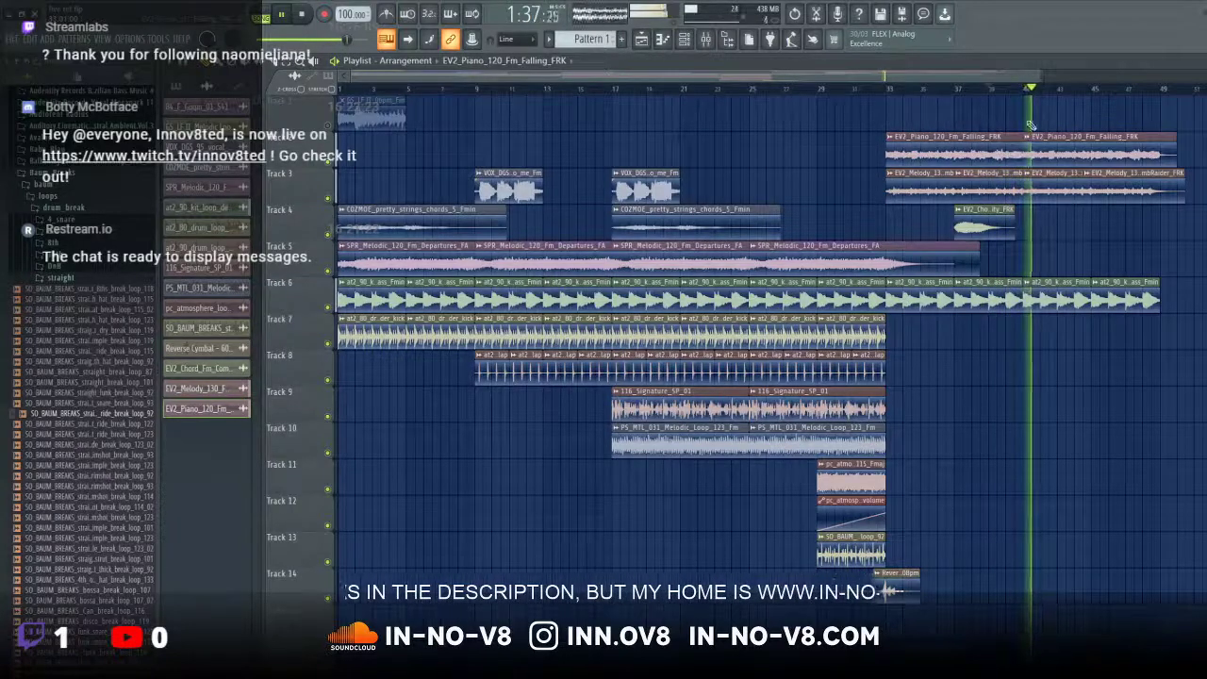
pyautogui.moveTo(1014, 139); pyautogui.dragTo(970, 137)
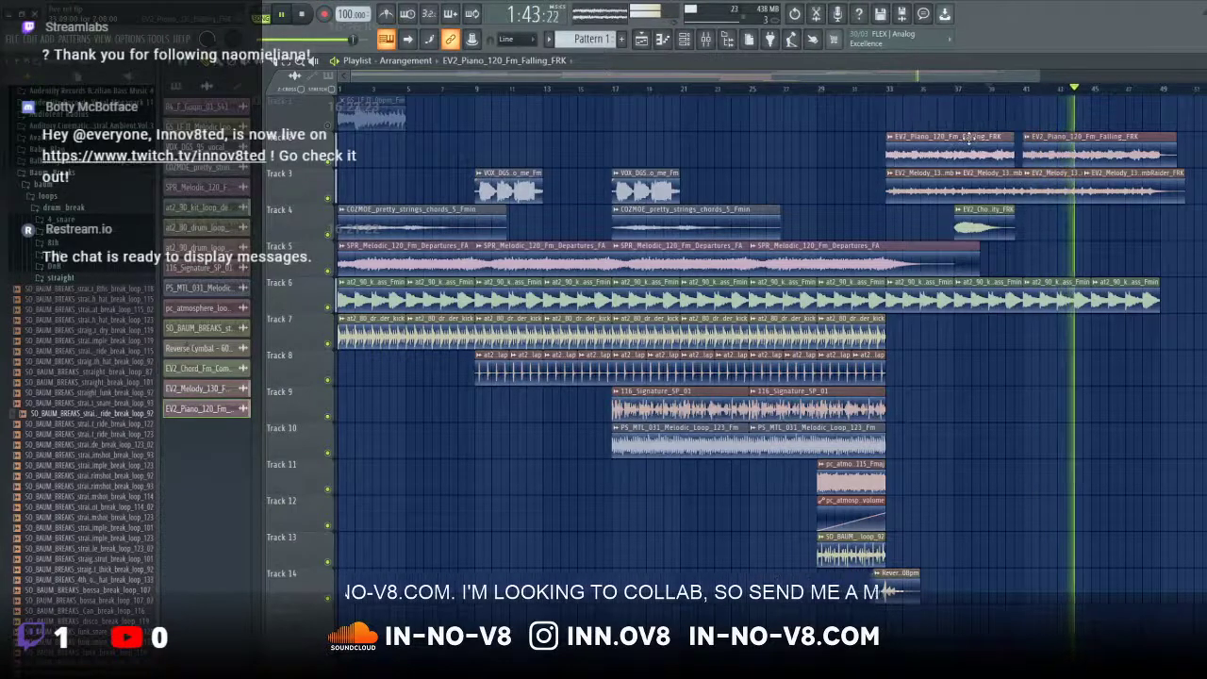
pyautogui.click(887, 91)
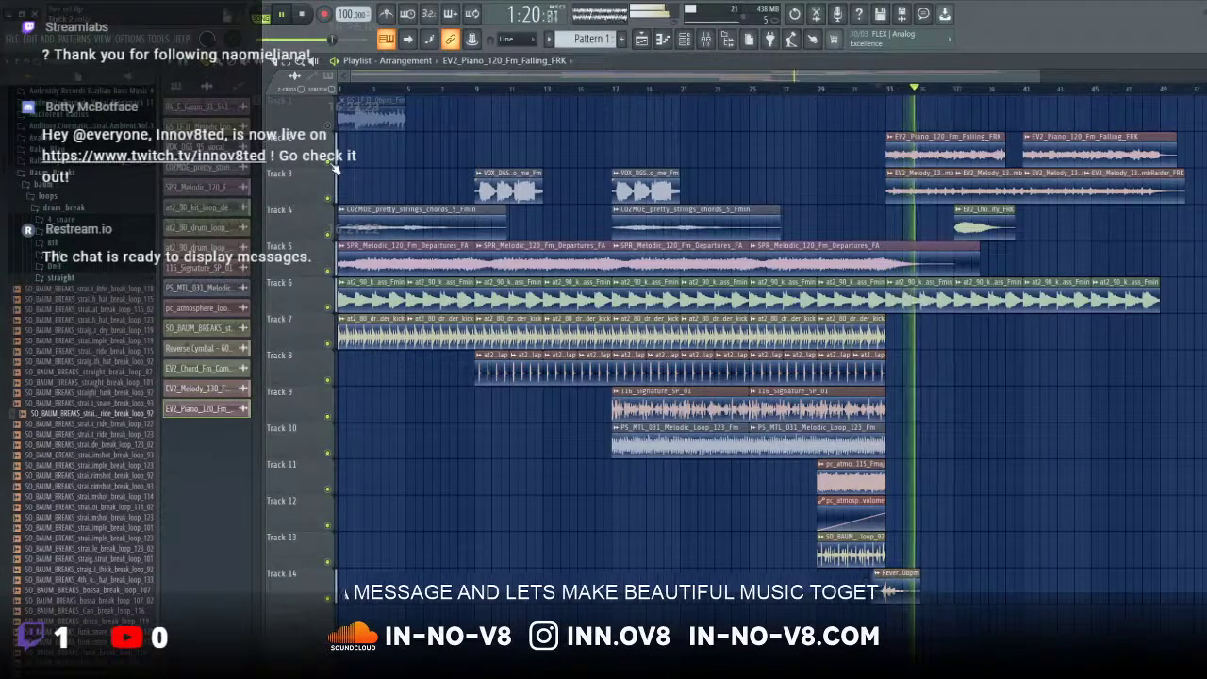
# Step: Solo Track 2 and move the second EV2_Piano clip from bar 41 to bar 45
pyautogui.keyDown('ctrl'); pyautogui.click(333, 162); pyautogui.keyUp('ctrl')
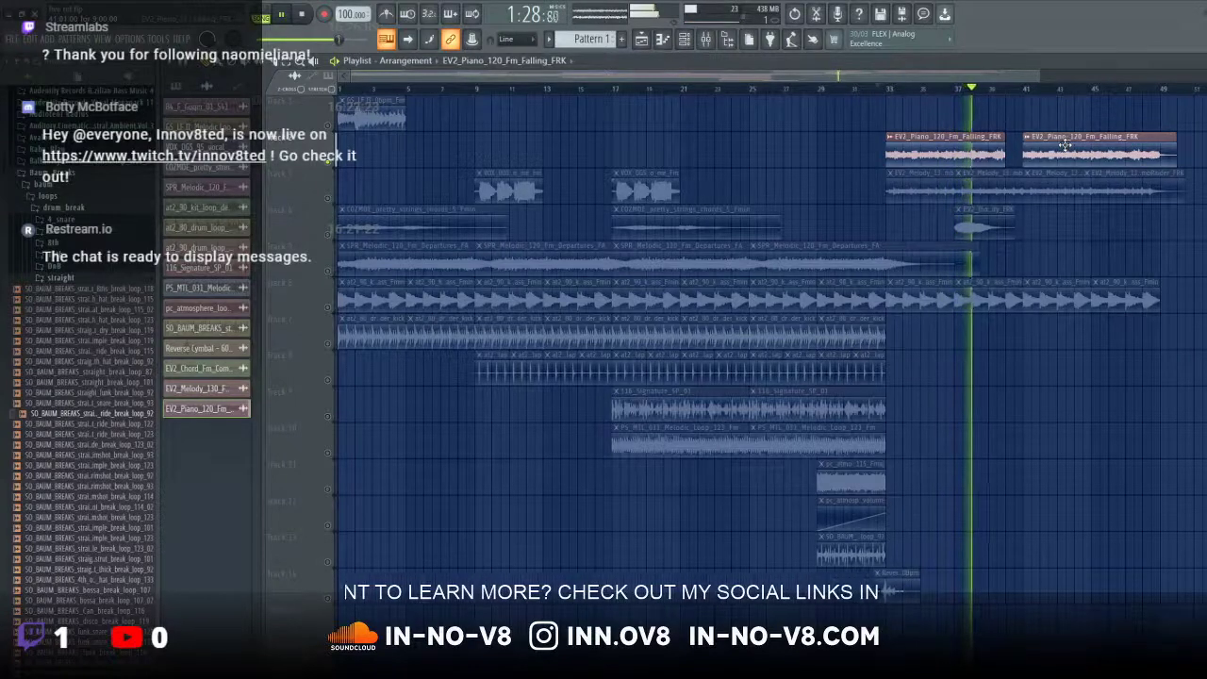
pyautogui.moveTo(1065, 145); pyautogui.dragTo(1133, 146)
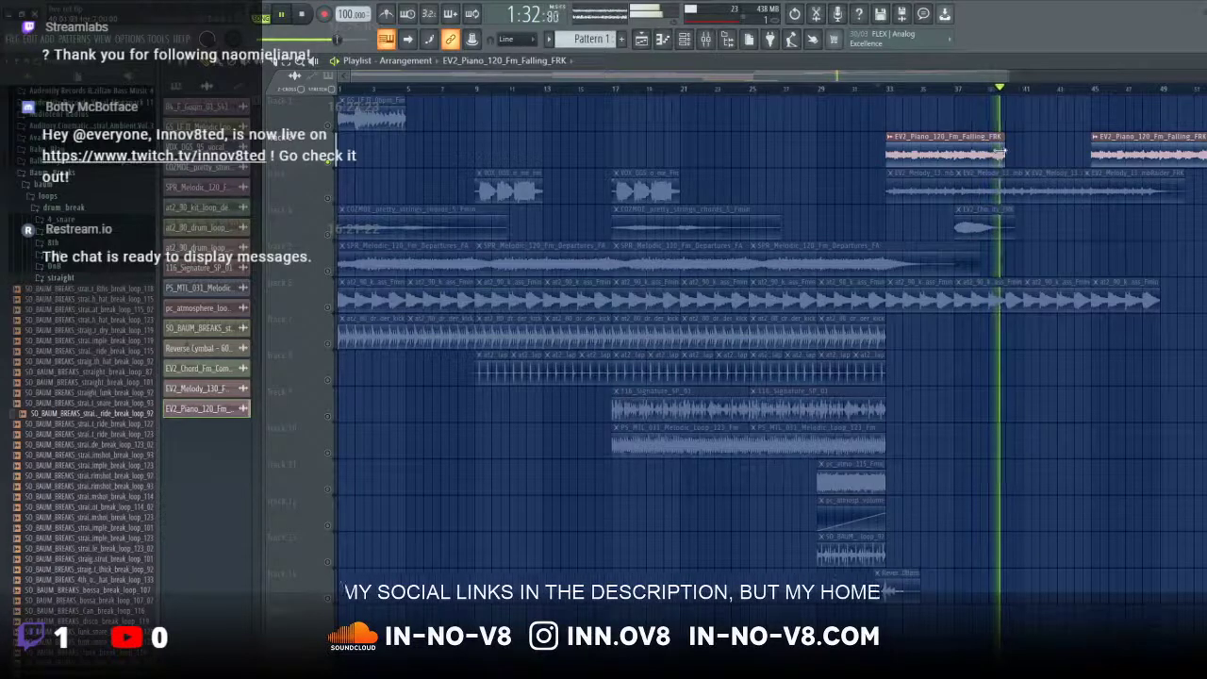
# Step: Split the first EV2_Piano clip at bar 35 and append a two-bar piano piece to its end on Track 2
pyautogui.click(892, 90)
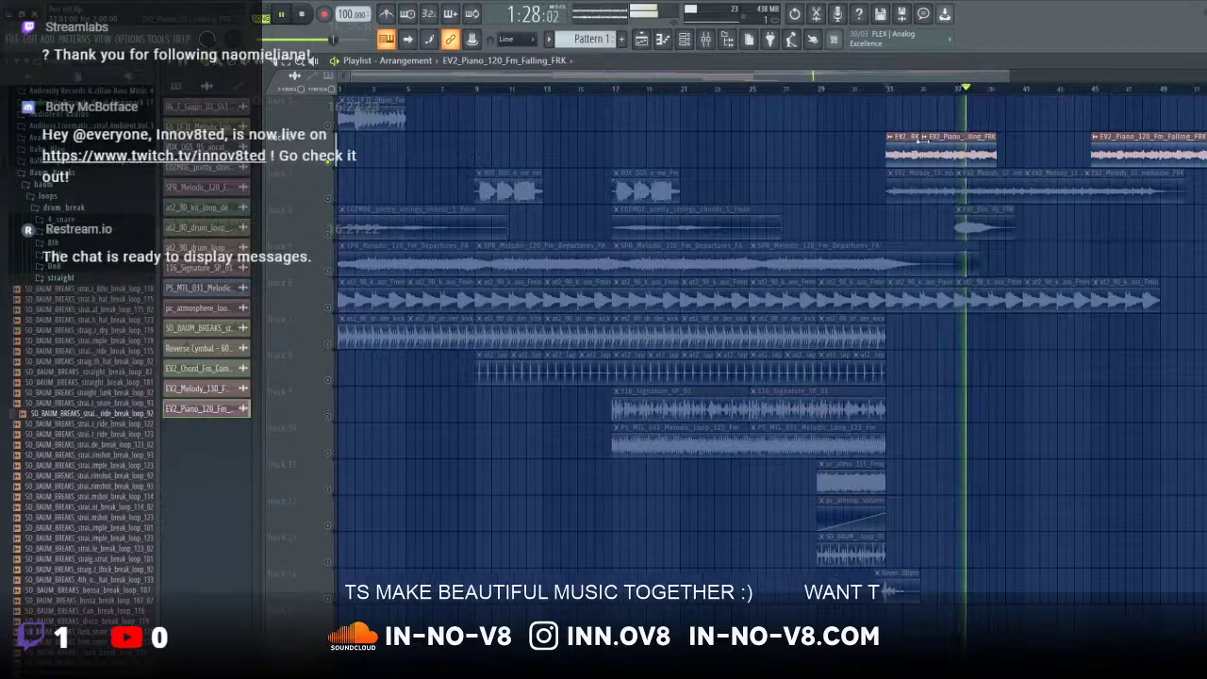
pyautogui.moveTo(1006, 146); pyautogui.dragTo(1028, 140)
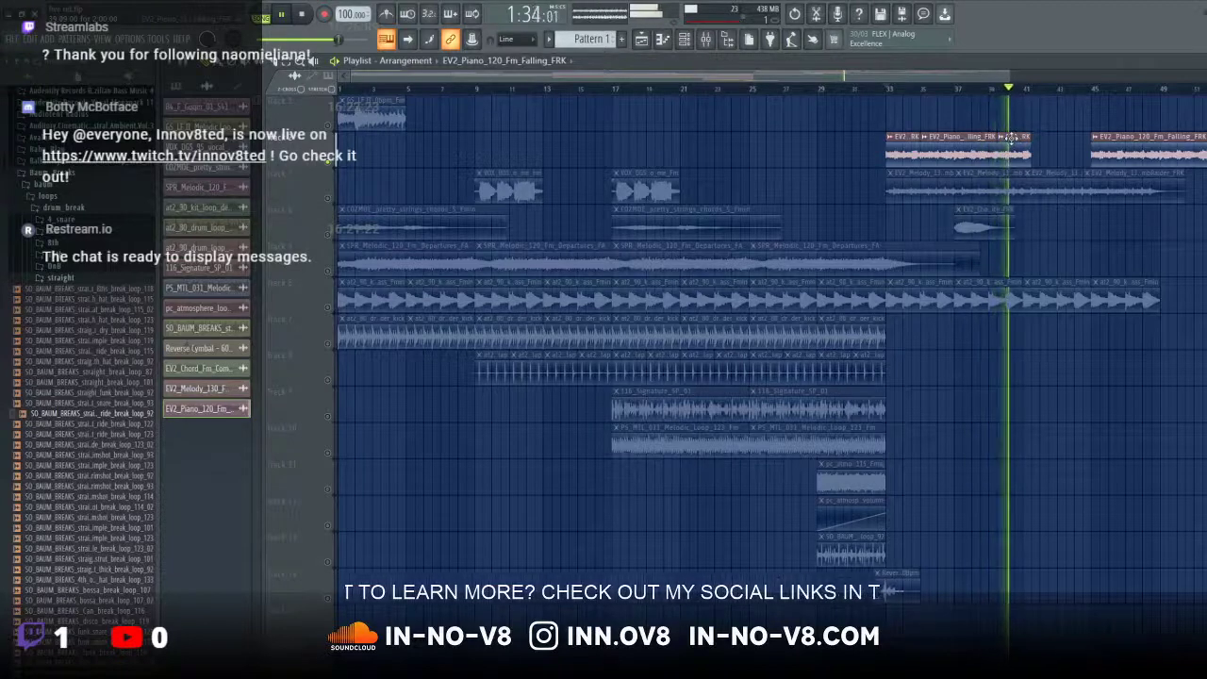
# Step: Trim the middle EV2_Piano clip on Track 2 to end at bar 39, butt the last two-bar piece against it, and replay from bar 33
pyautogui.click(982, 91)
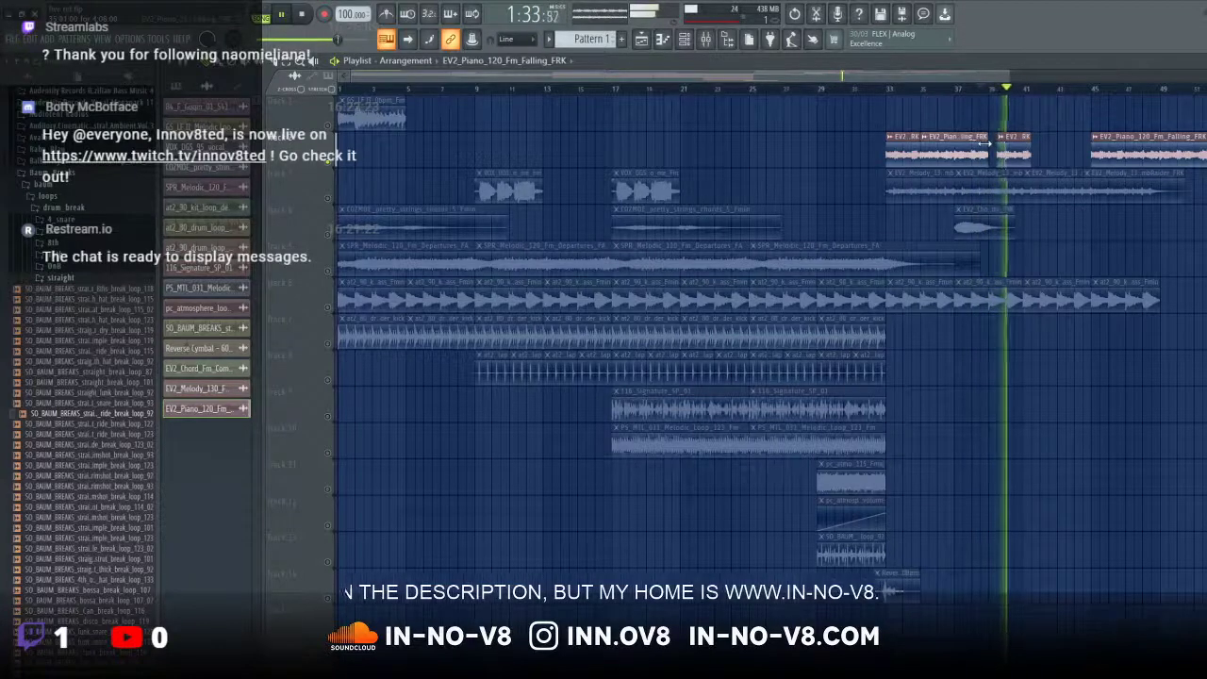
pyautogui.click(1005, 140)
pyautogui.click(1016, 135)
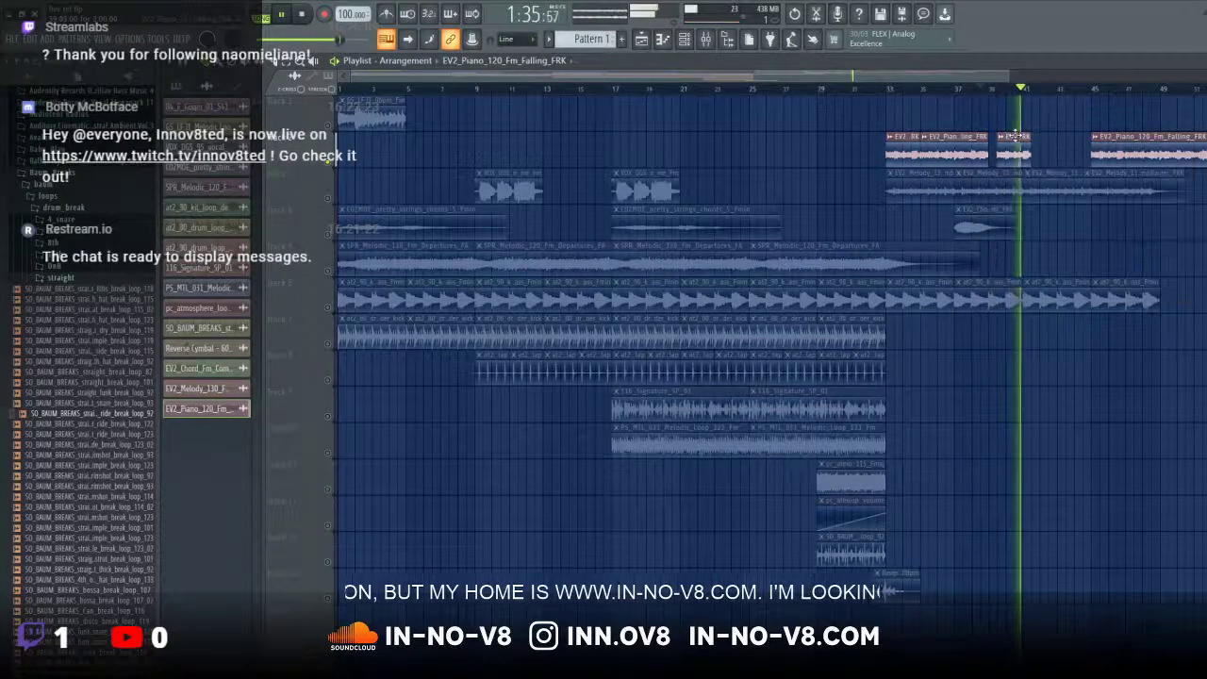
pyautogui.click(888, 90)
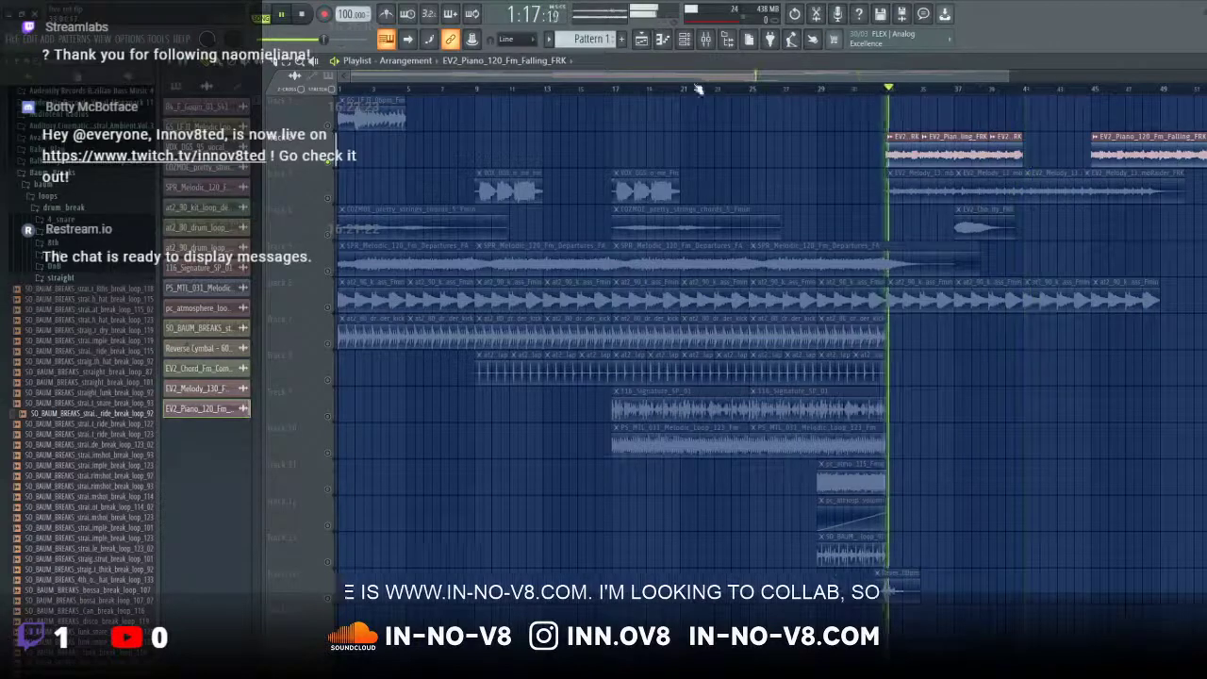
# Step: Replace the piano piece at bar 39 on Track 2 with another two-bar piece, splitting the preceding clip at bar 37
pyautogui.moveTo(347, 79); pyautogui.dragTo(731, 88)
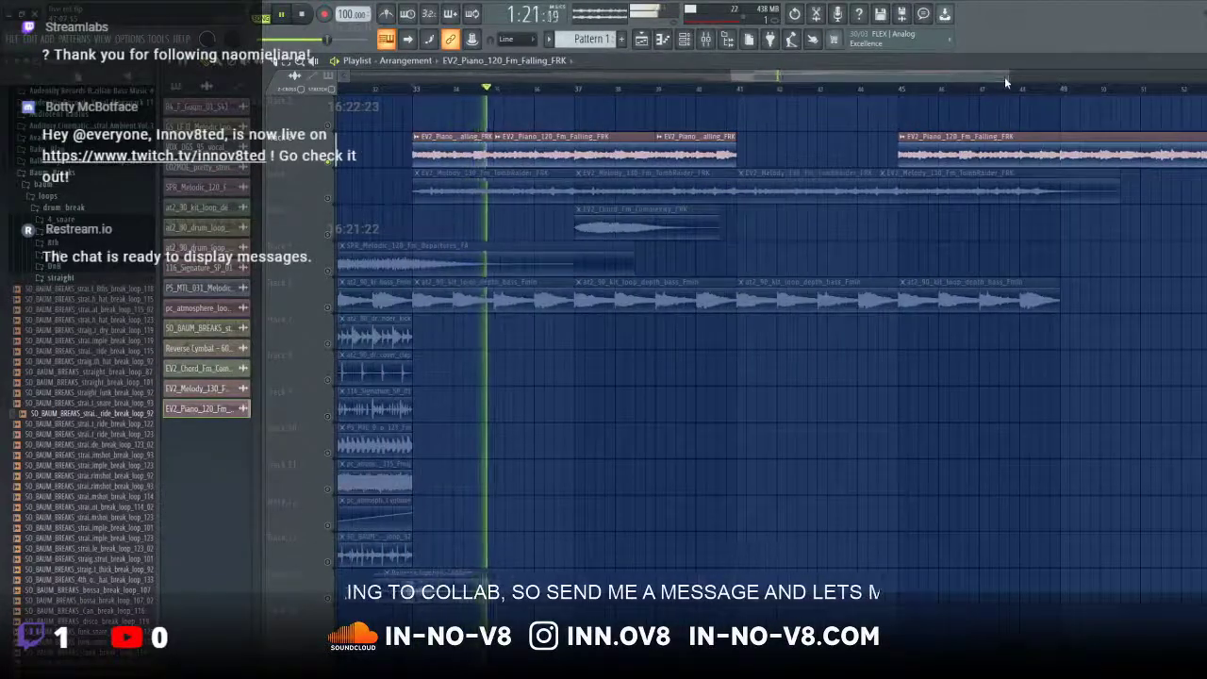
pyautogui.moveTo(1010, 77); pyautogui.dragTo(915, 77)
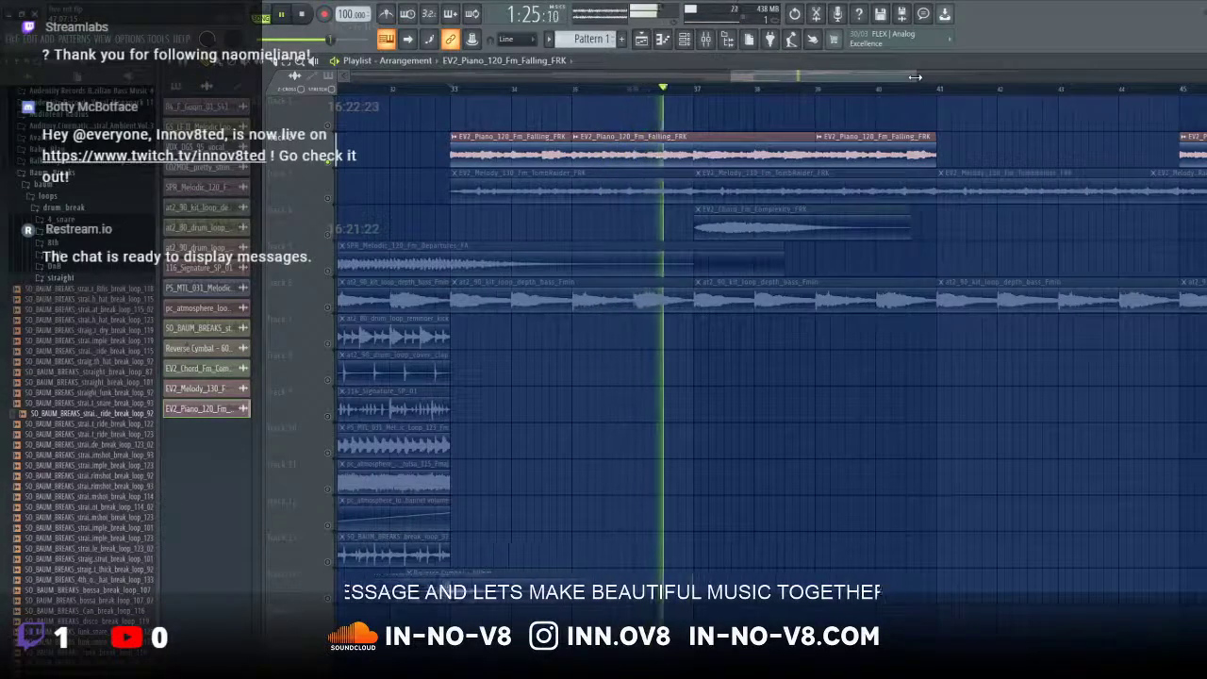
pyautogui.rightClick(874, 145)
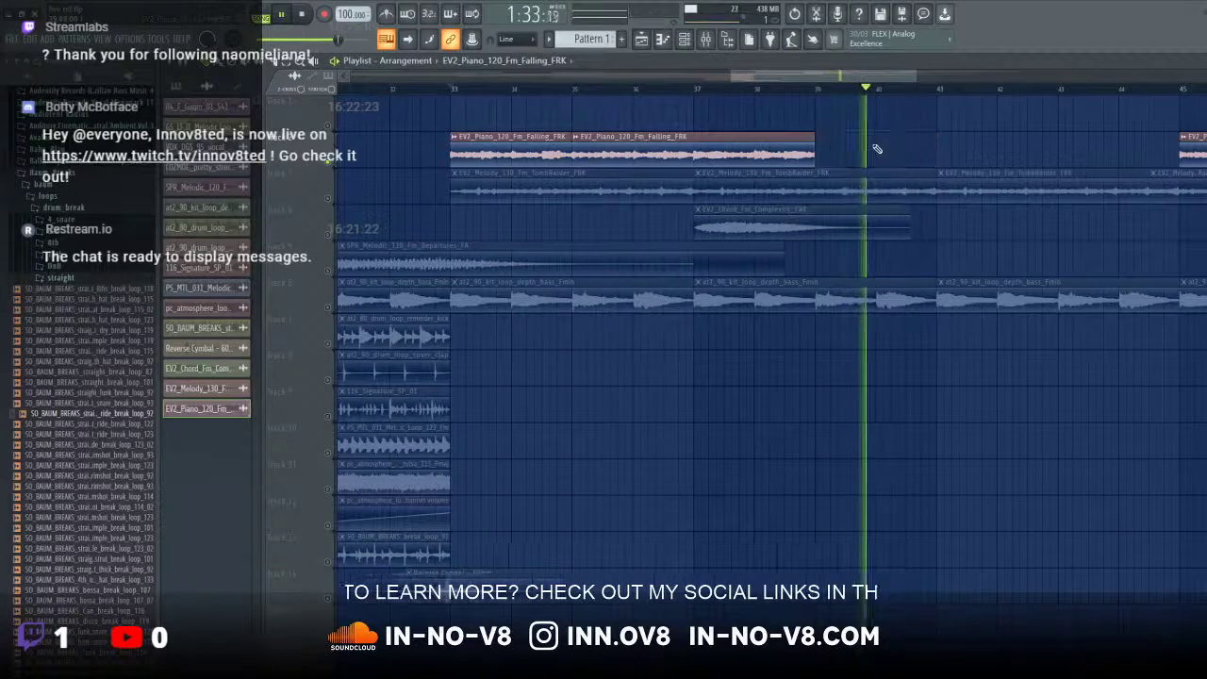
pyautogui.click(692, 89)
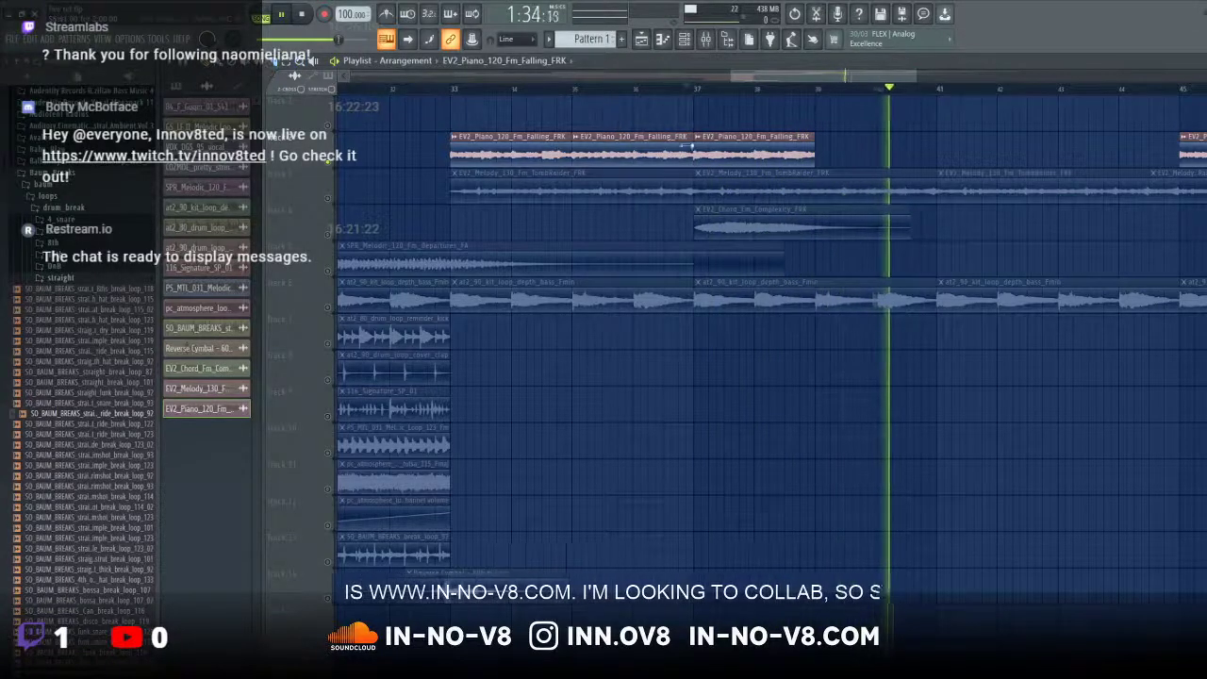
pyautogui.click(828, 148)
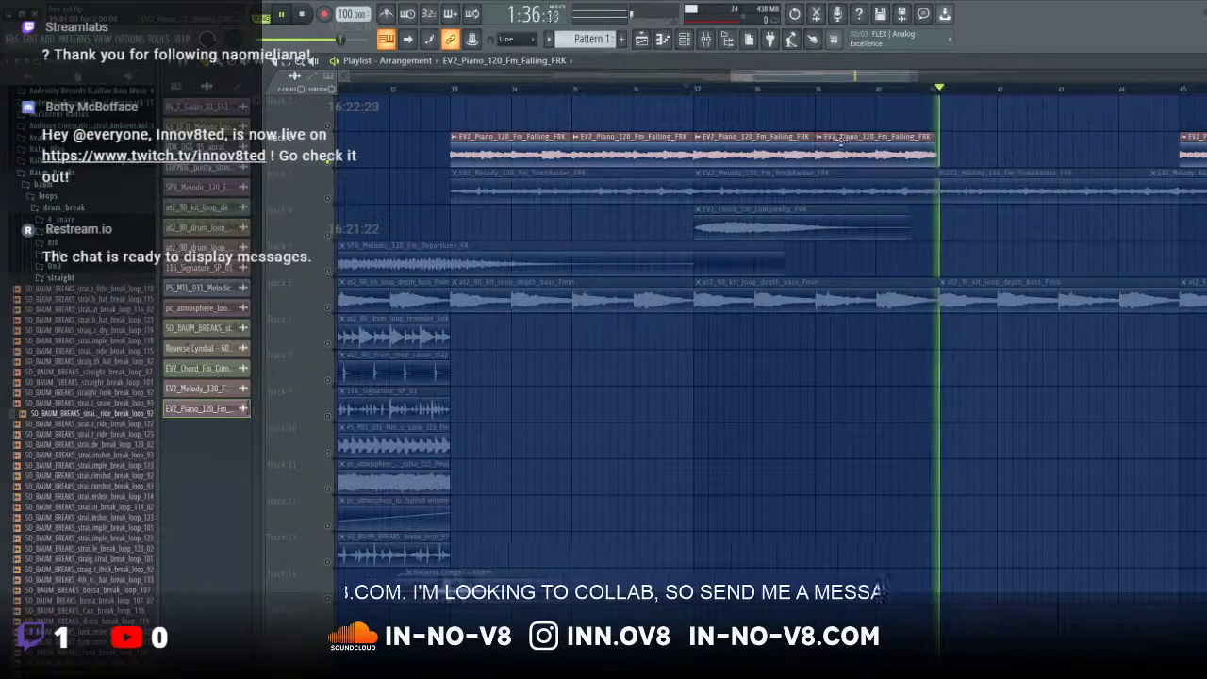
# Step: Move the long EV2_Piano clip on Track 2 to start at bar 41 and replay the arrangement from bar 33
pyautogui.click(691, 97)
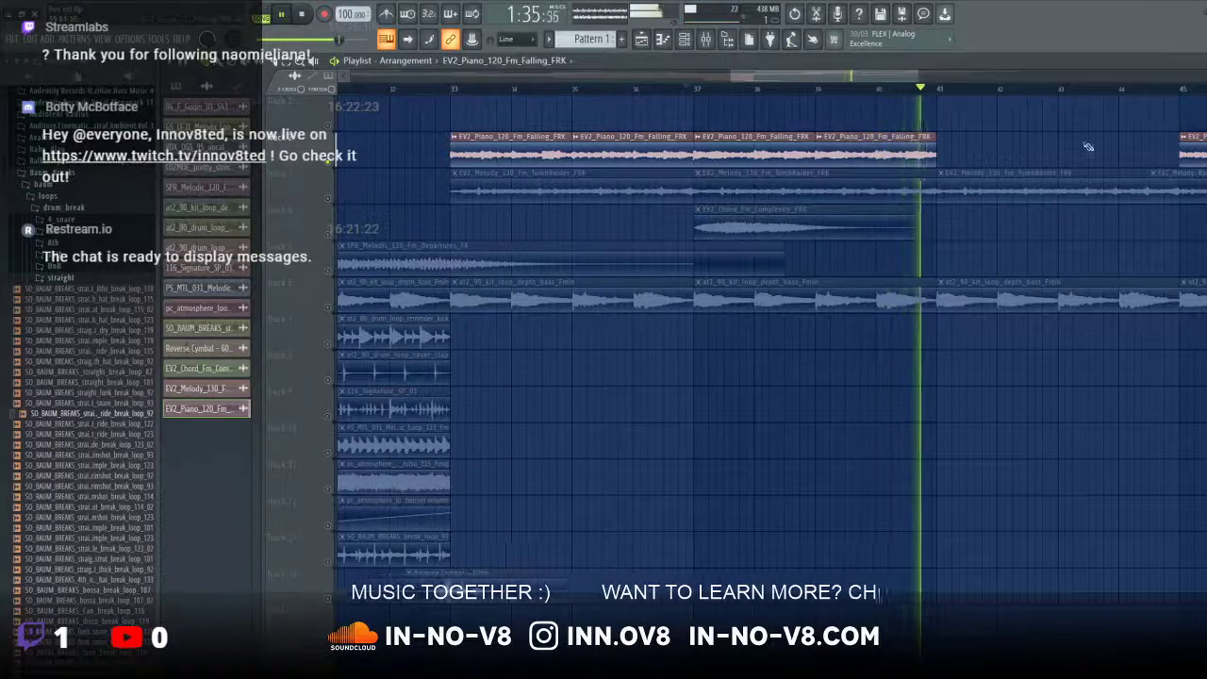
pyautogui.moveTo(1204, 149); pyautogui.dragTo(974, 150)
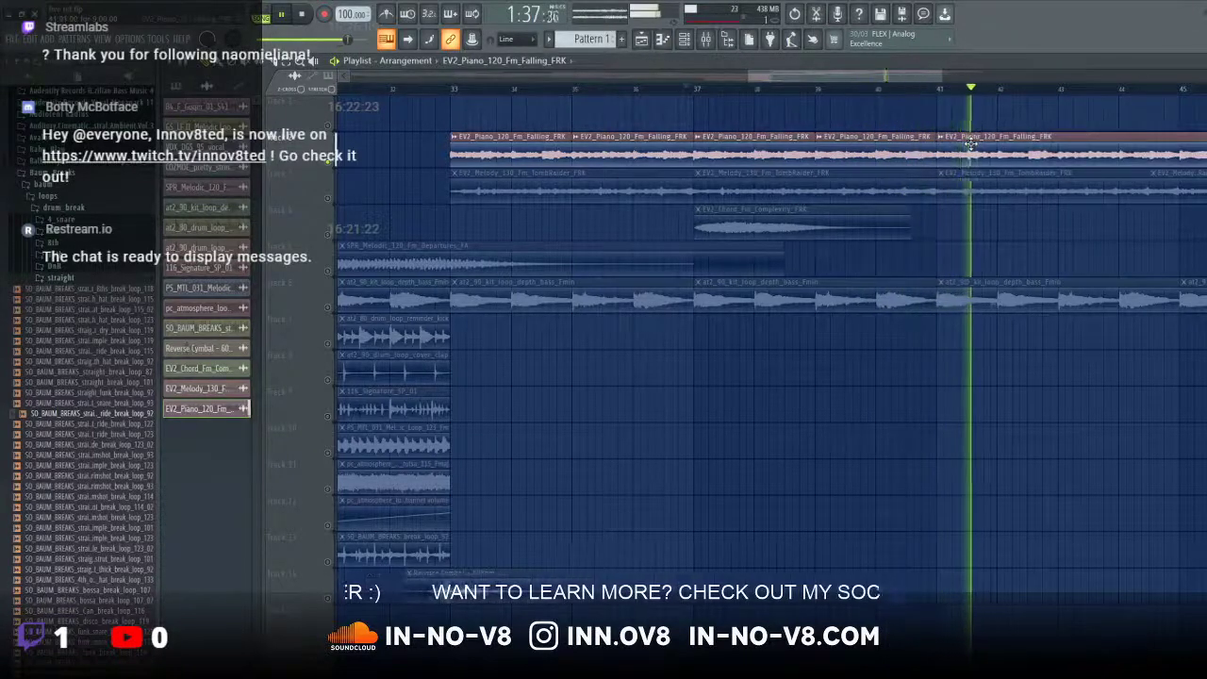
pyautogui.click(457, 90)
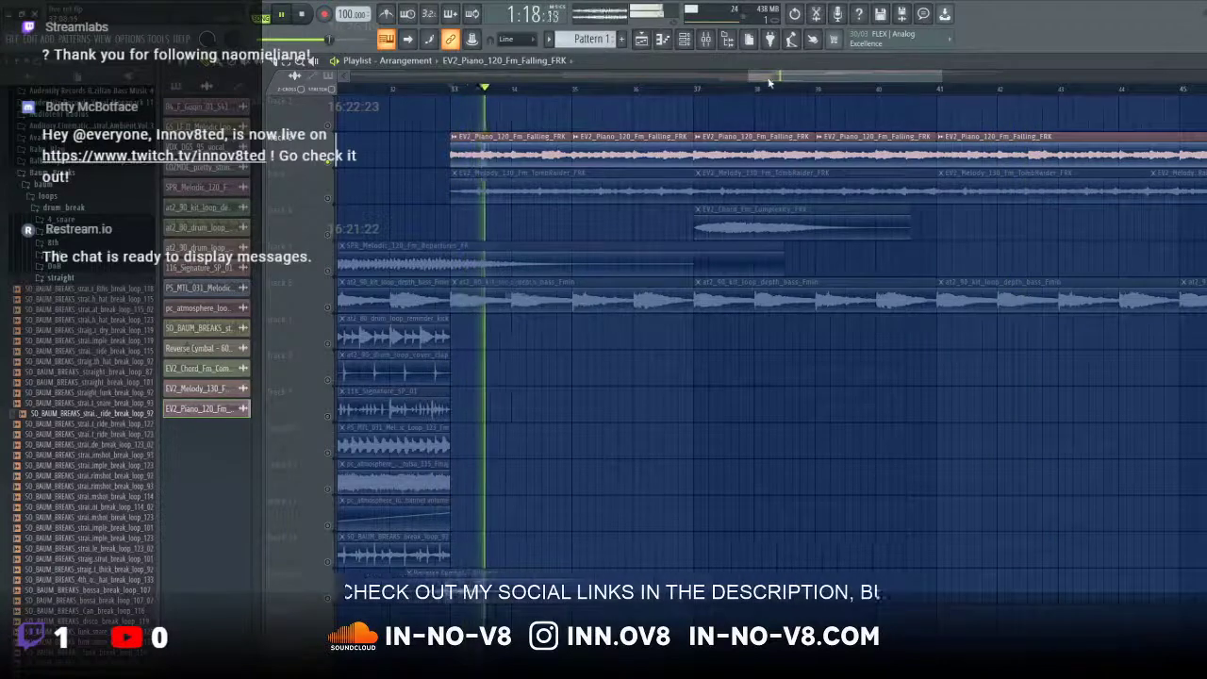
# Step: Turn Tracks 6, 3 and 4 back on alongside the piano while the arrangement plays
pyautogui.moveTo(756, 84)
pyautogui.mouseDown()
pyautogui.moveTo(714, 114)
pyautogui.moveTo(746, 104)
pyautogui.mouseUp()
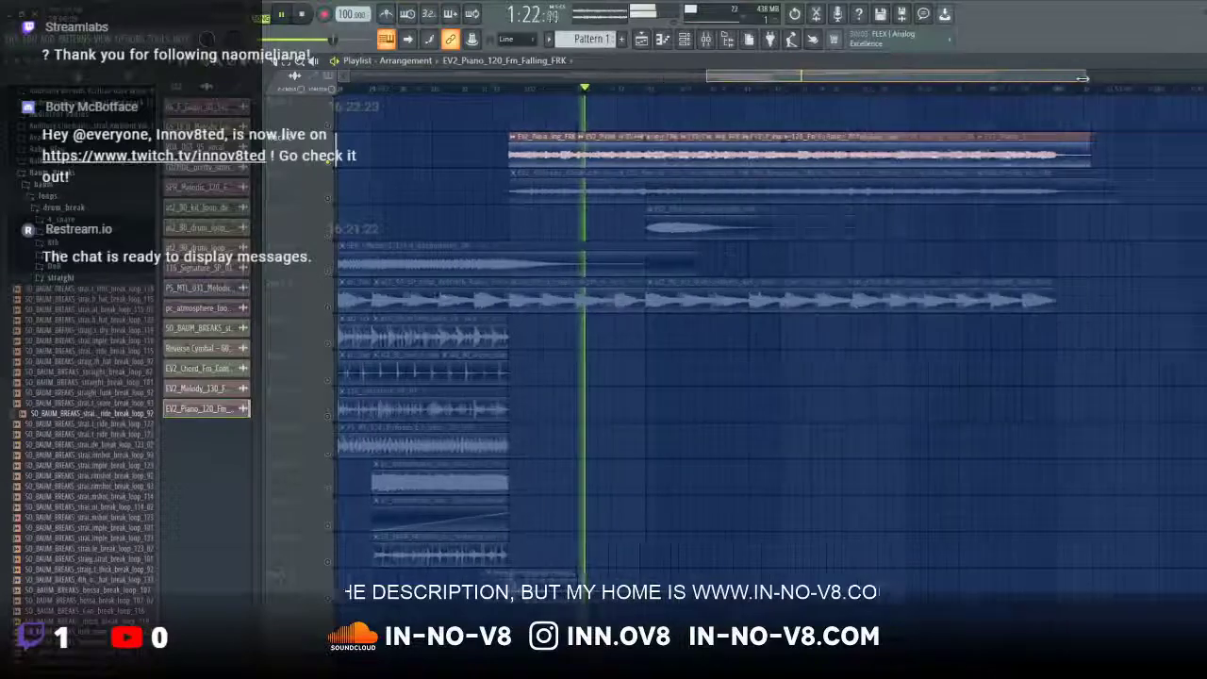
pyautogui.moveTo(942, 75); pyautogui.dragTo(1021, 79)
pyautogui.click(329, 309)
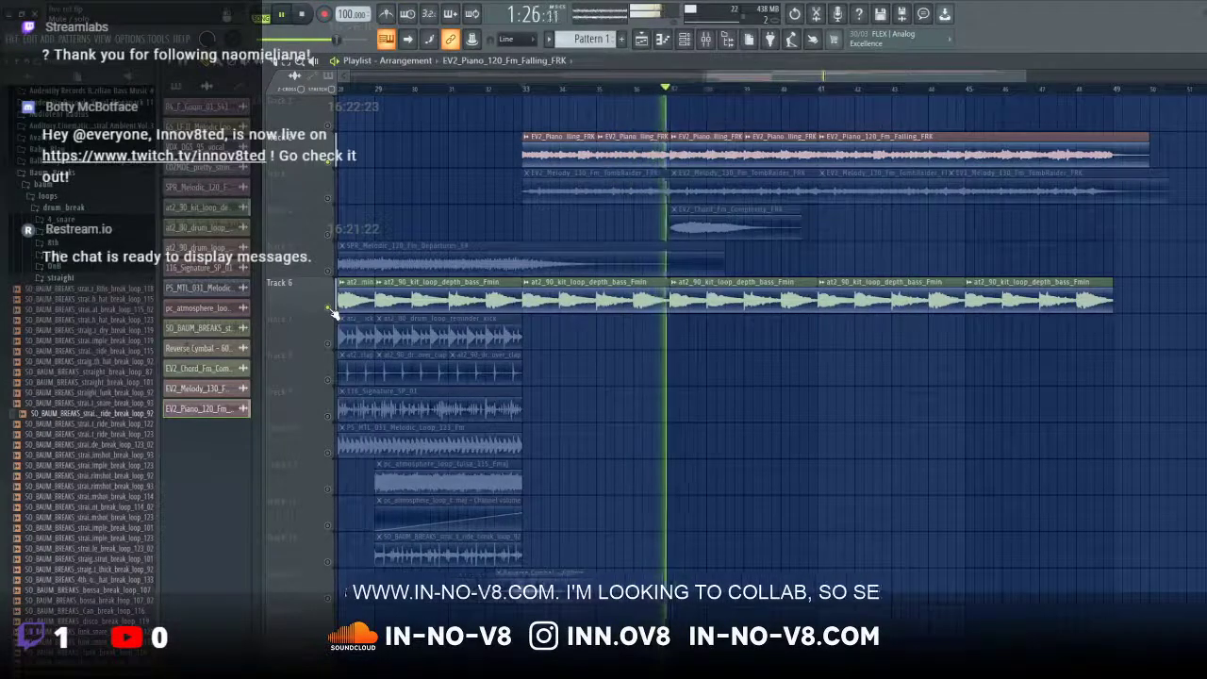
pyautogui.click(328, 199)
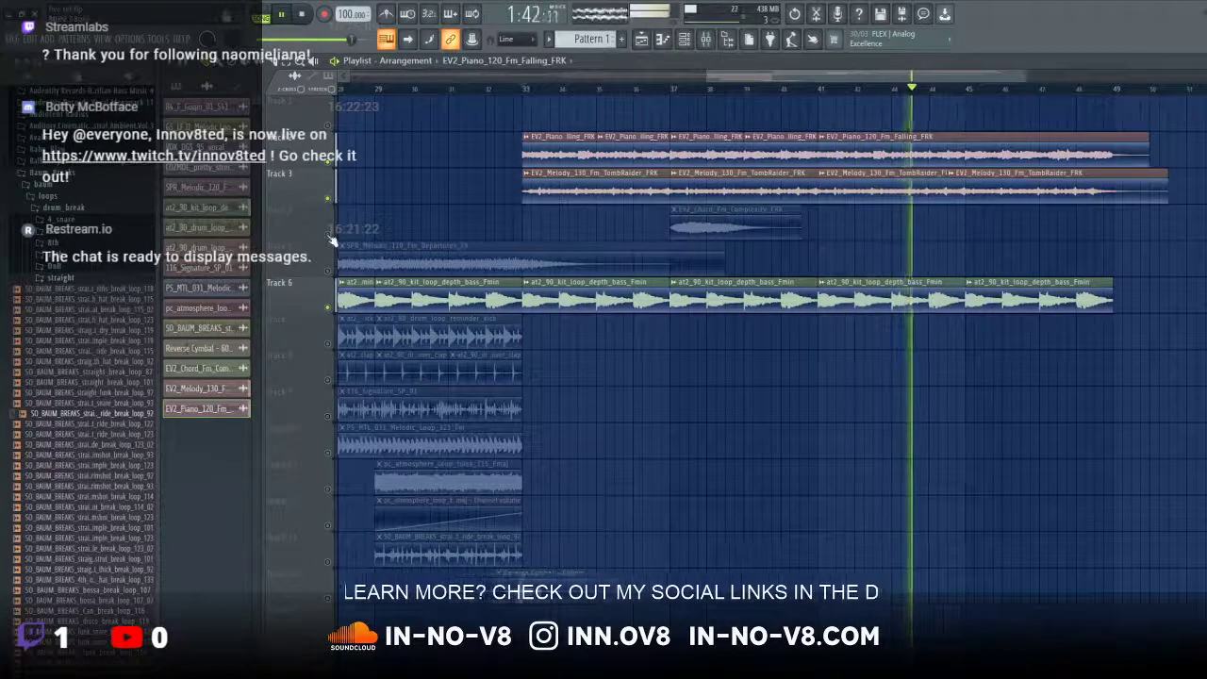
pyautogui.click(328, 235)
pyautogui.scroll(-4, 671, 539)
pyautogui.scroll(4, 566, 556)
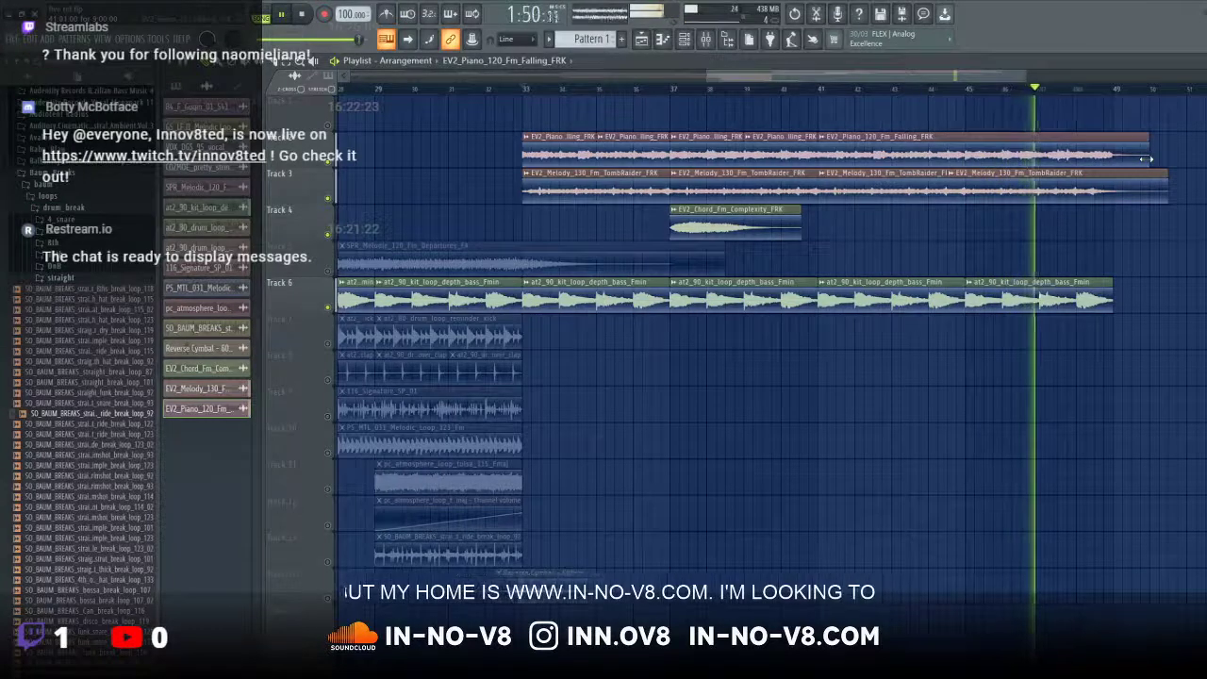
# Step: Trim the last EV2_Piano clip on Track 2 and the last EV2_Melody clip on Track 3 to end at bar 49
pyautogui.moveTo(1149, 158); pyautogui.dragTo(1113, 158)
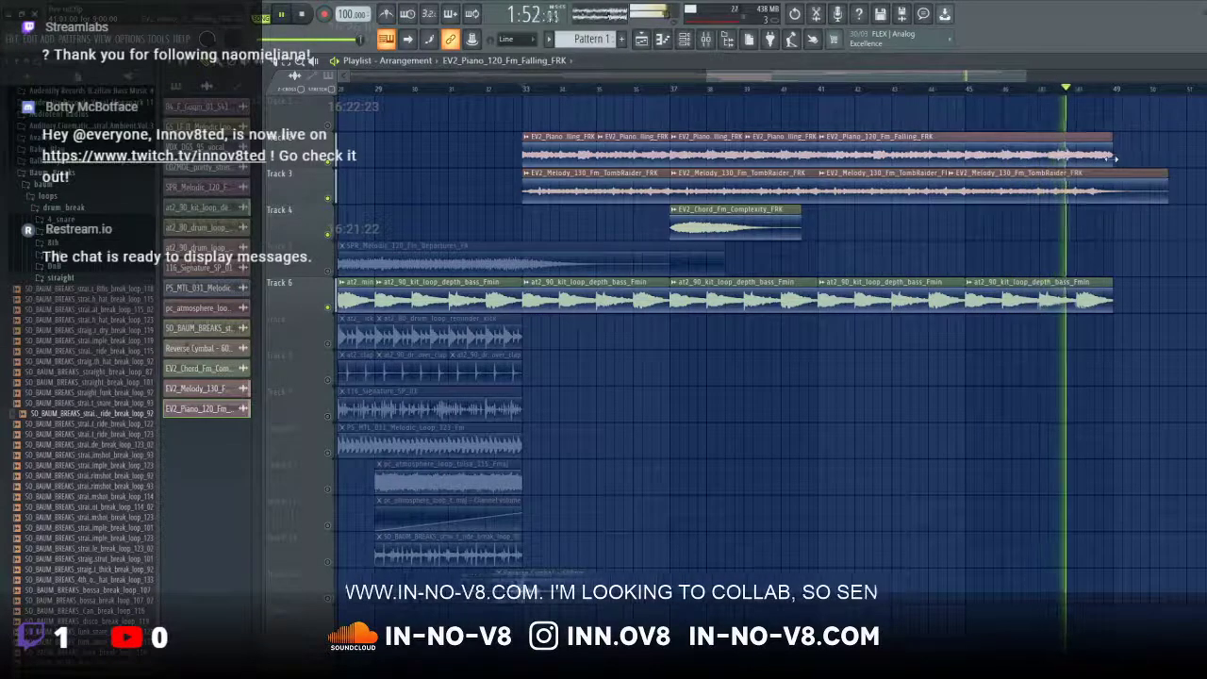
pyautogui.moveTo(1170, 195); pyautogui.dragTo(1113, 195)
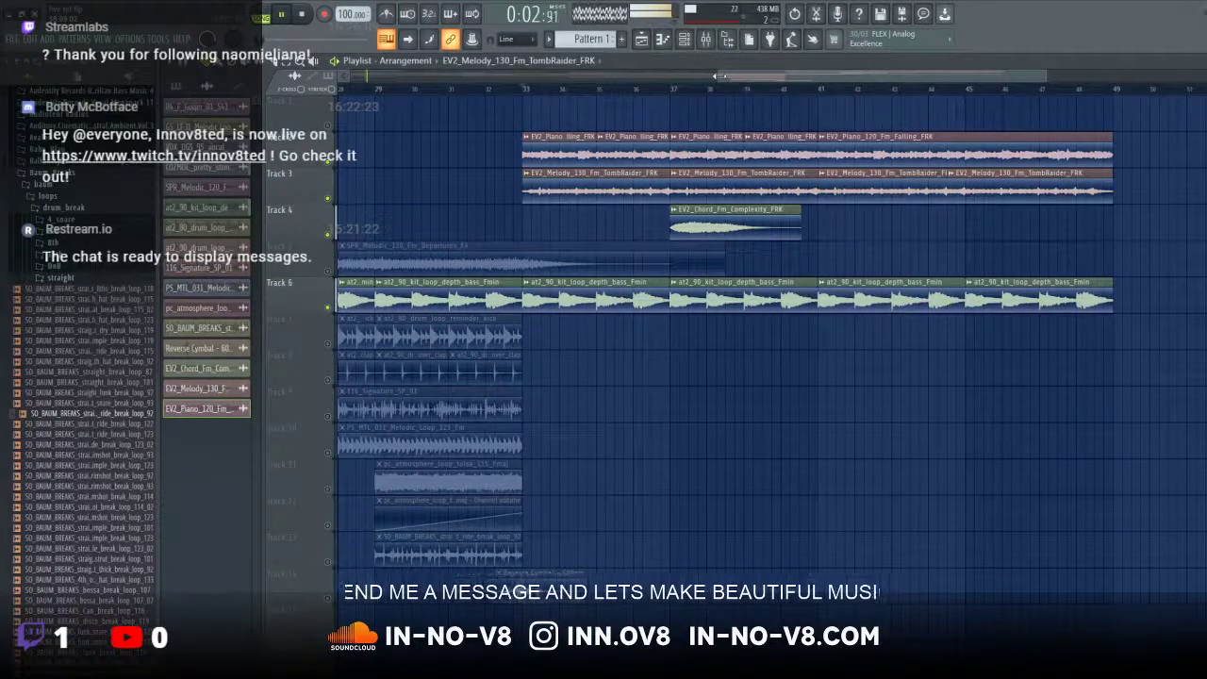
pyautogui.moveTo(720, 75); pyautogui.dragTo(268, 118)
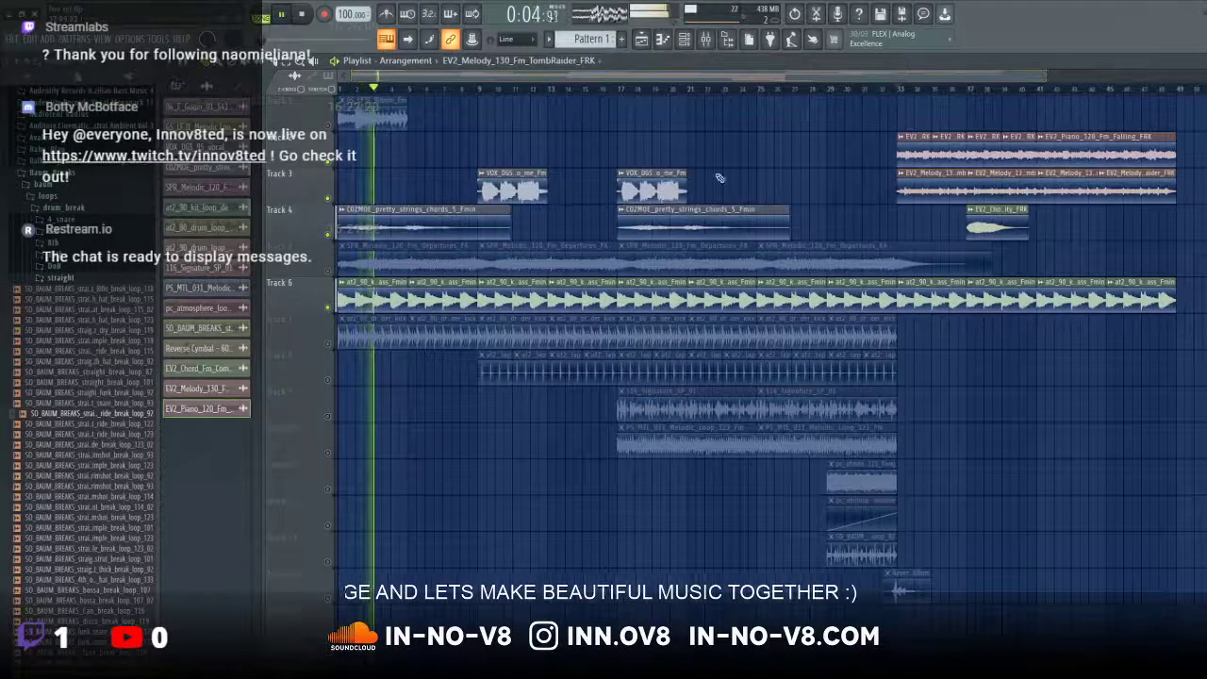
pyautogui.moveTo(1048, 80); pyautogui.dragTo(1202, 81)
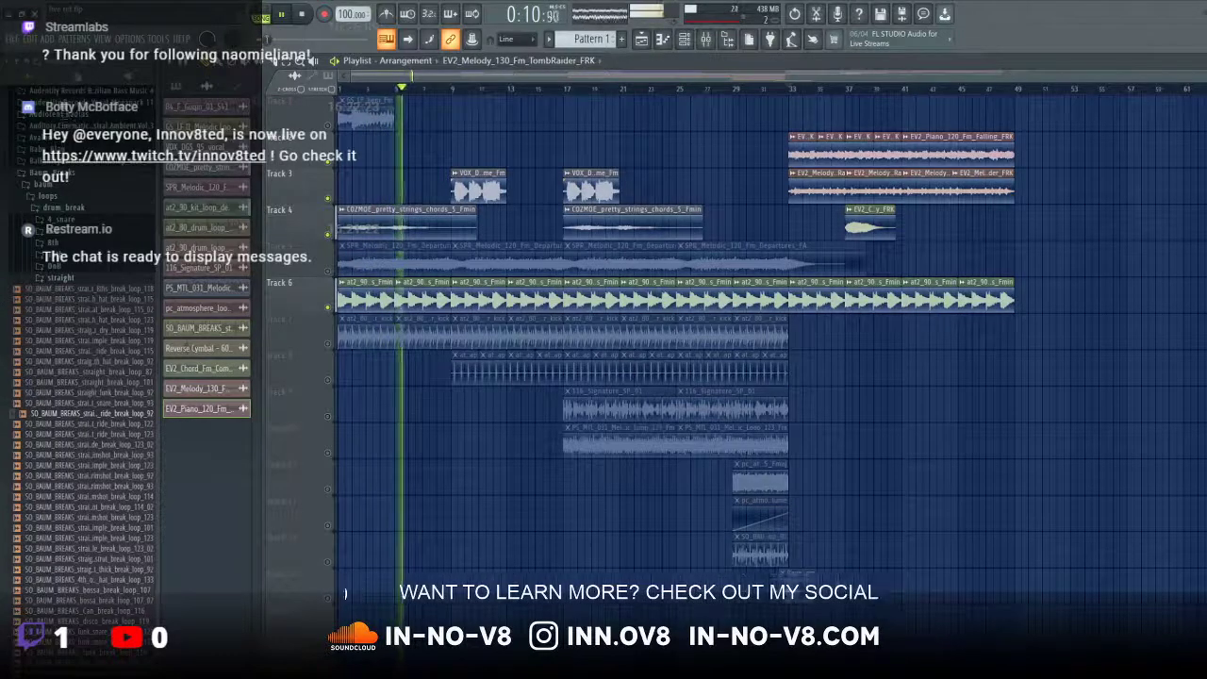
# Step: Stop playback and save the project
pyautogui.click(303, 18)
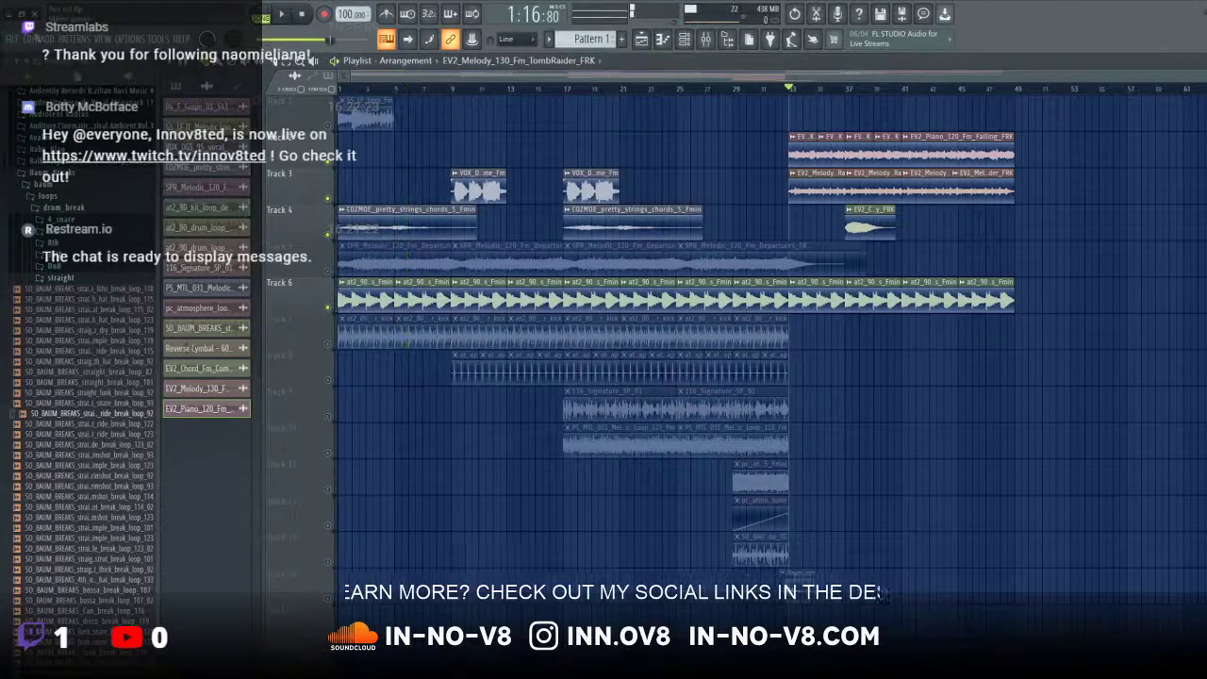
pyautogui.click(17, 38)
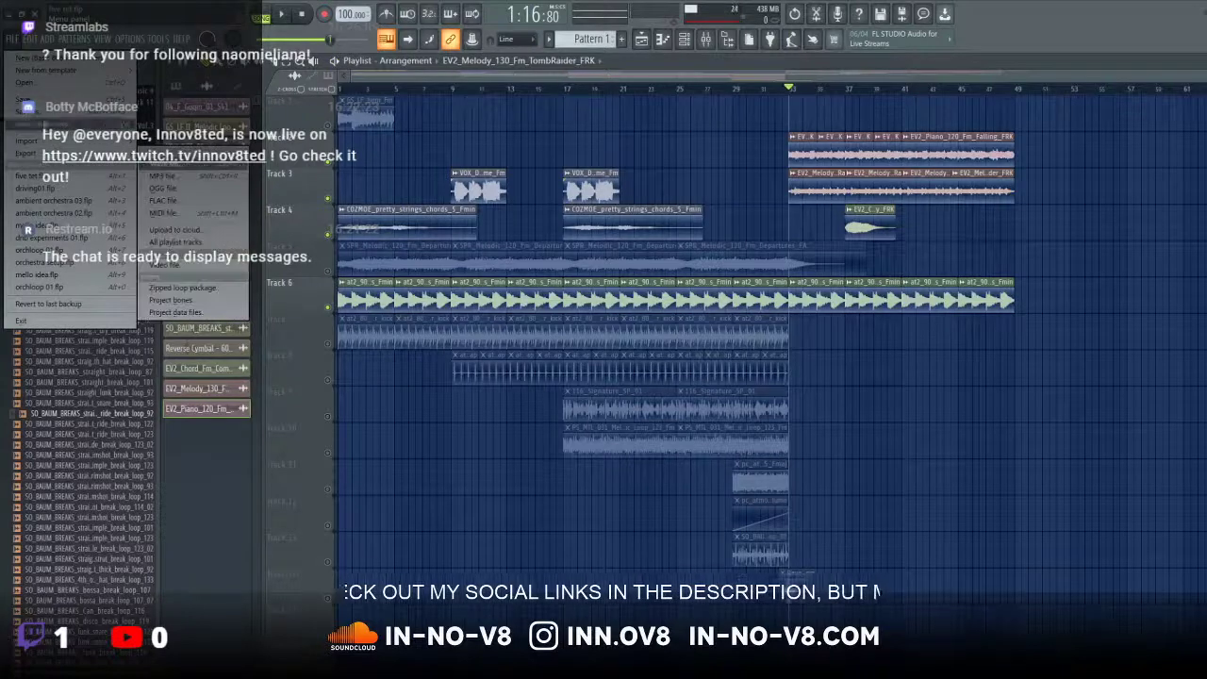
pyautogui.click(35, 100)
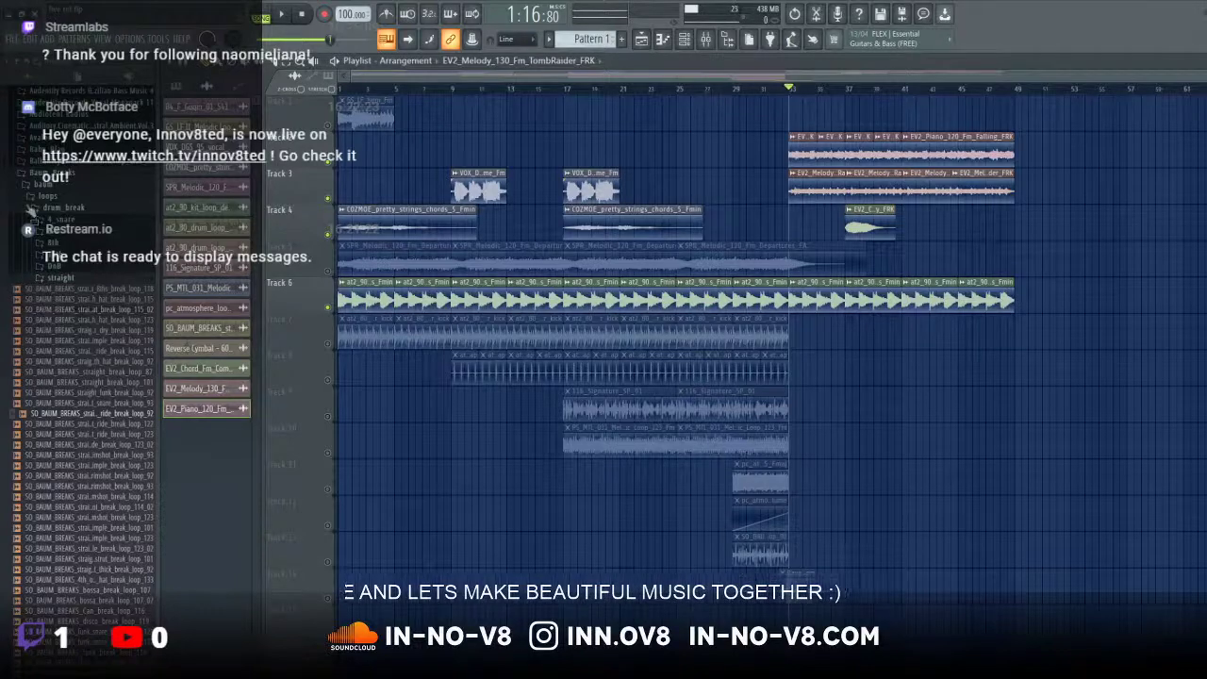
# Step: Find the "i like the rain" sample in the samples folder and place it on Track 7 at bar 34
pyautogui.click(44, 177)
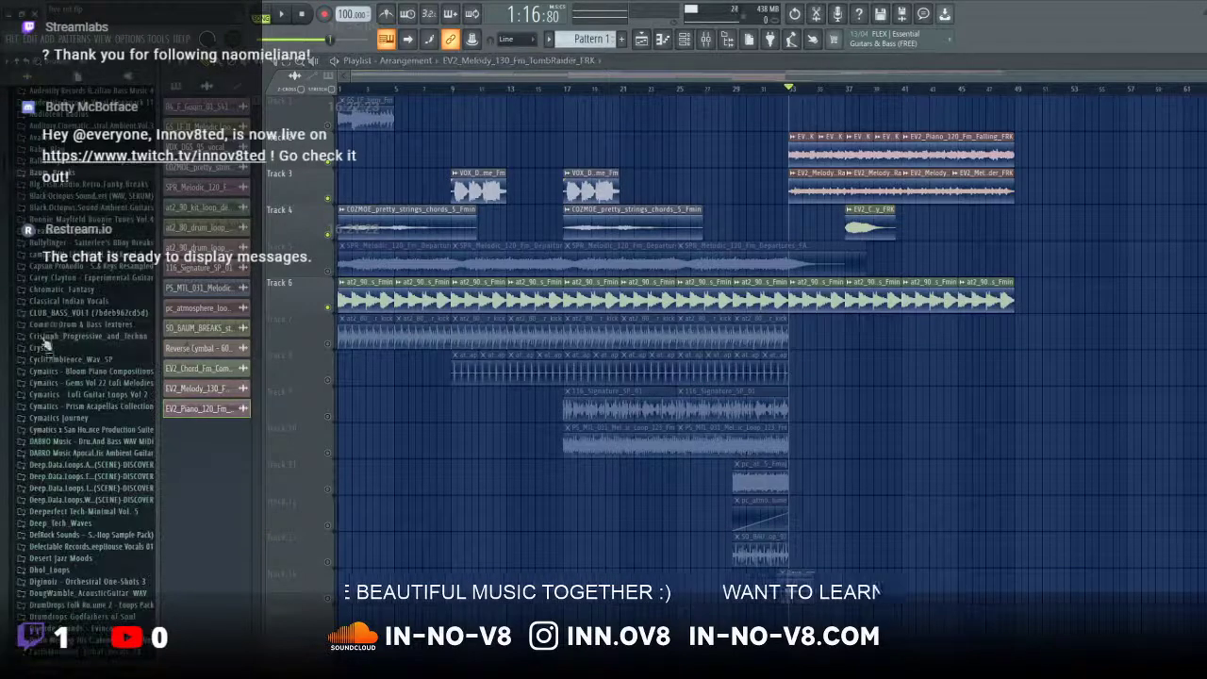
pyautogui.scroll(-15, 44, 347)
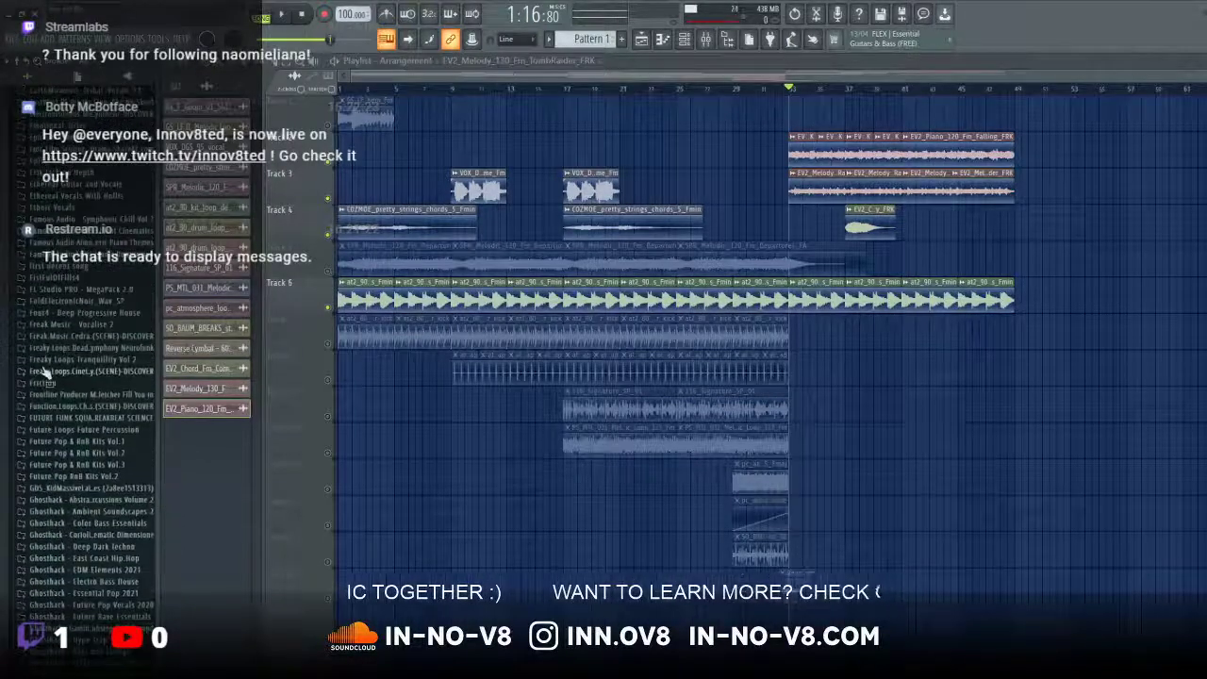
pyautogui.scroll(15, 43, 373)
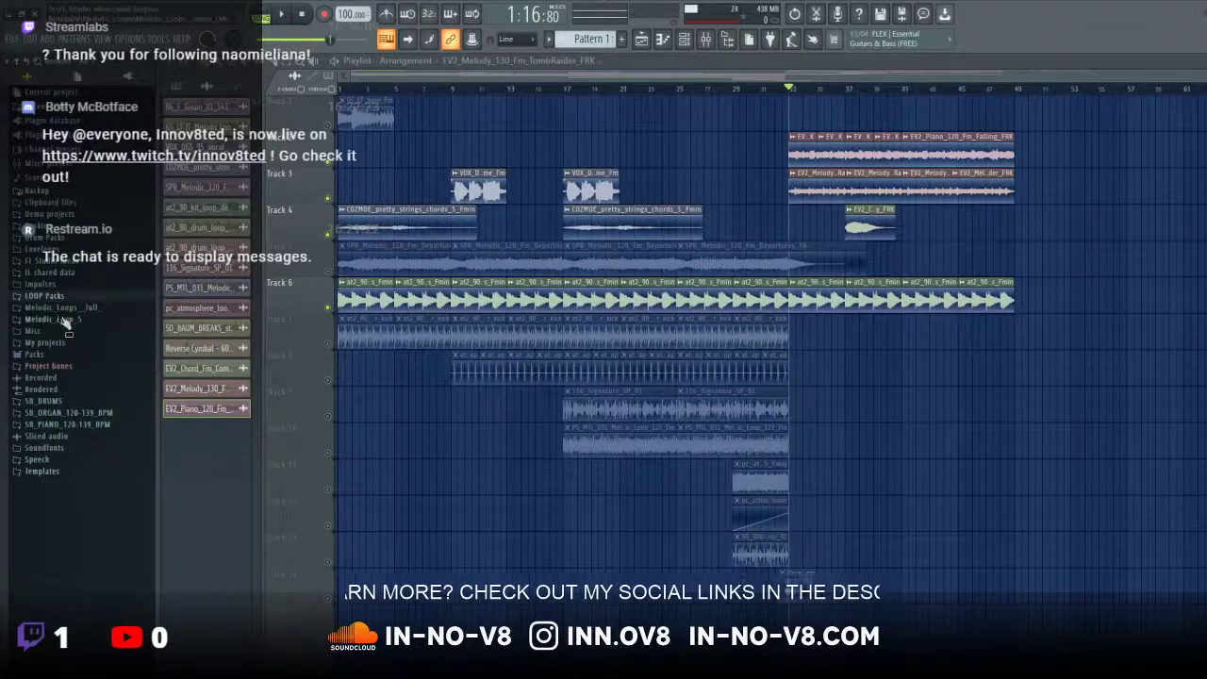
pyautogui.click(54, 270)
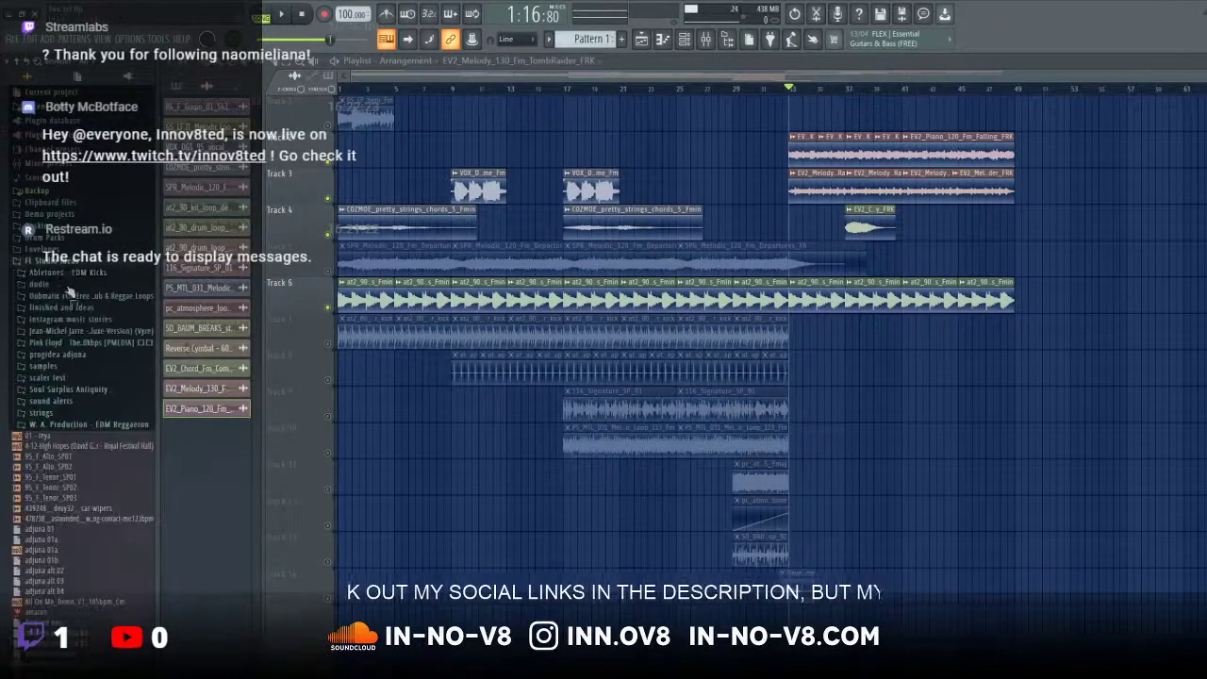
pyautogui.click(52, 367)
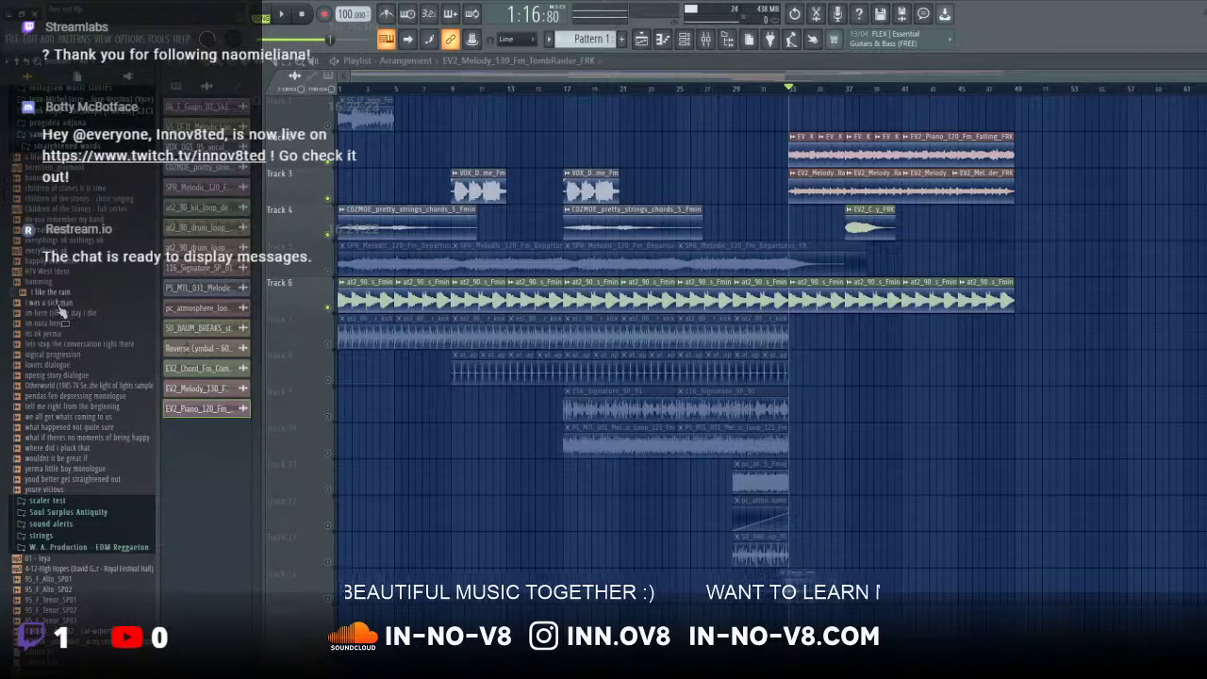
pyautogui.moveTo(58, 300); pyautogui.dragTo(788, 119)
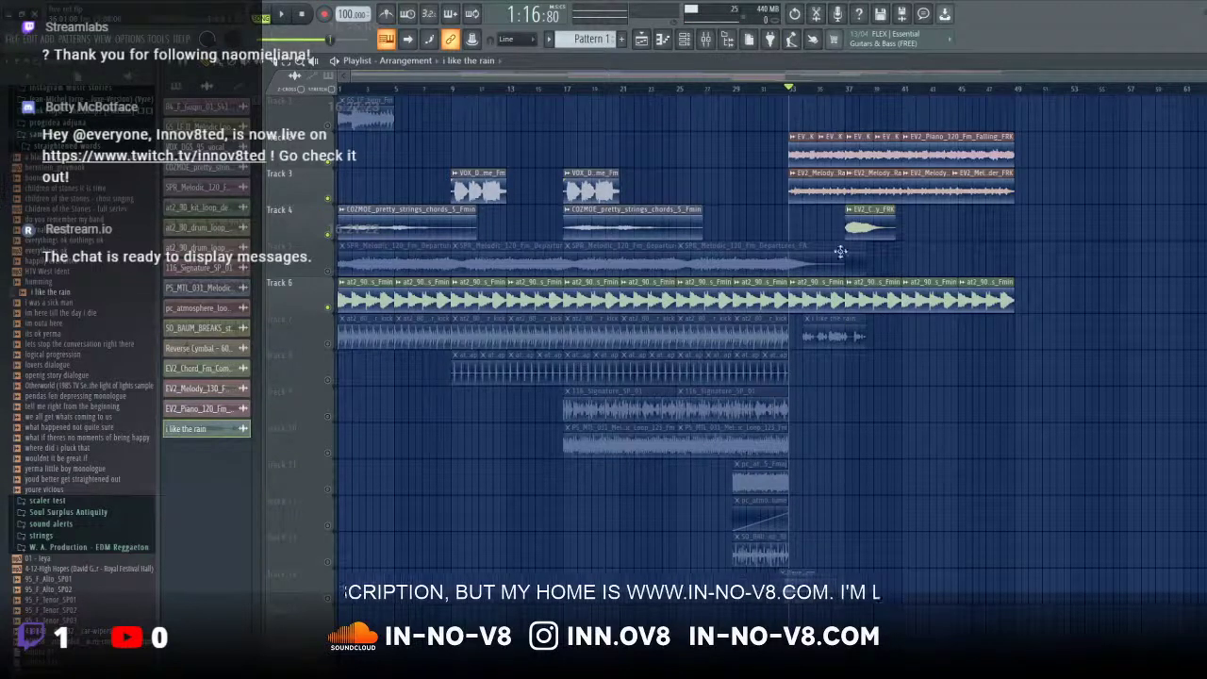
# Step: Turn Tracks 7 through 14 back on and split the "i like the rain" clip on Track 7 at bar 35
pyautogui.moveTo(354, 76); pyautogui.dragTo(762, 75)
pyautogui.moveTo(839, 78); pyautogui.dragTo(724, 87)
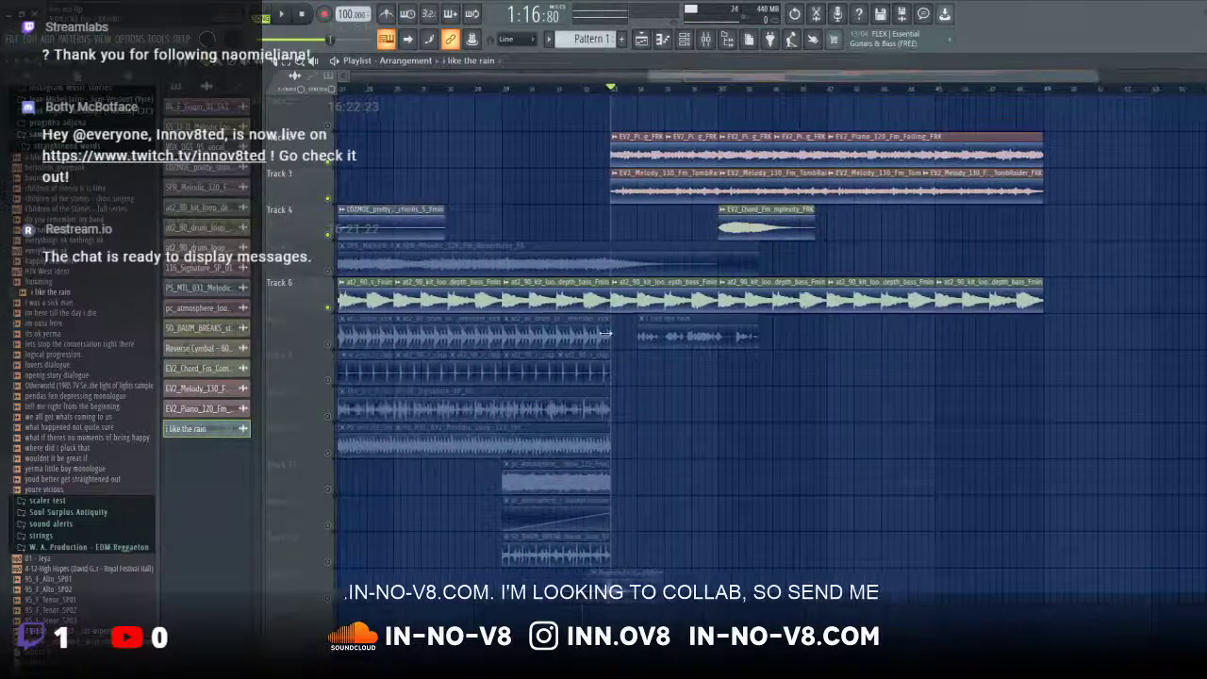
pyautogui.click(330, 344)
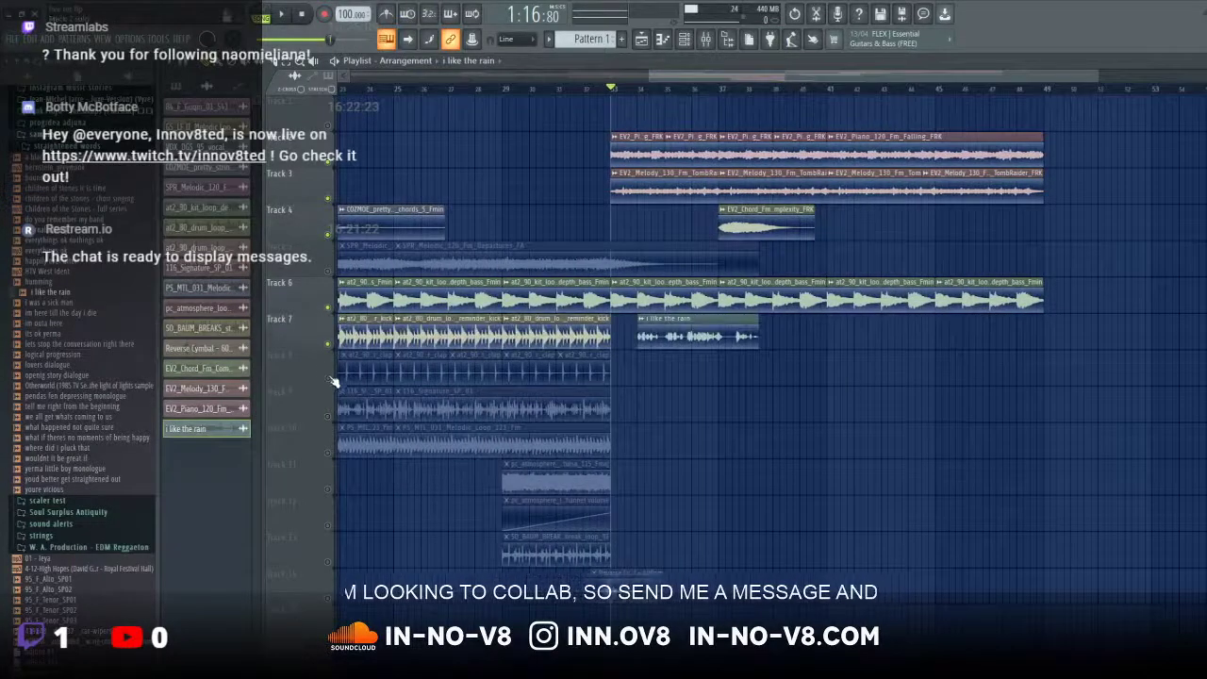
pyautogui.click(328, 381)
pyautogui.click(328, 416)
pyautogui.click(330, 453)
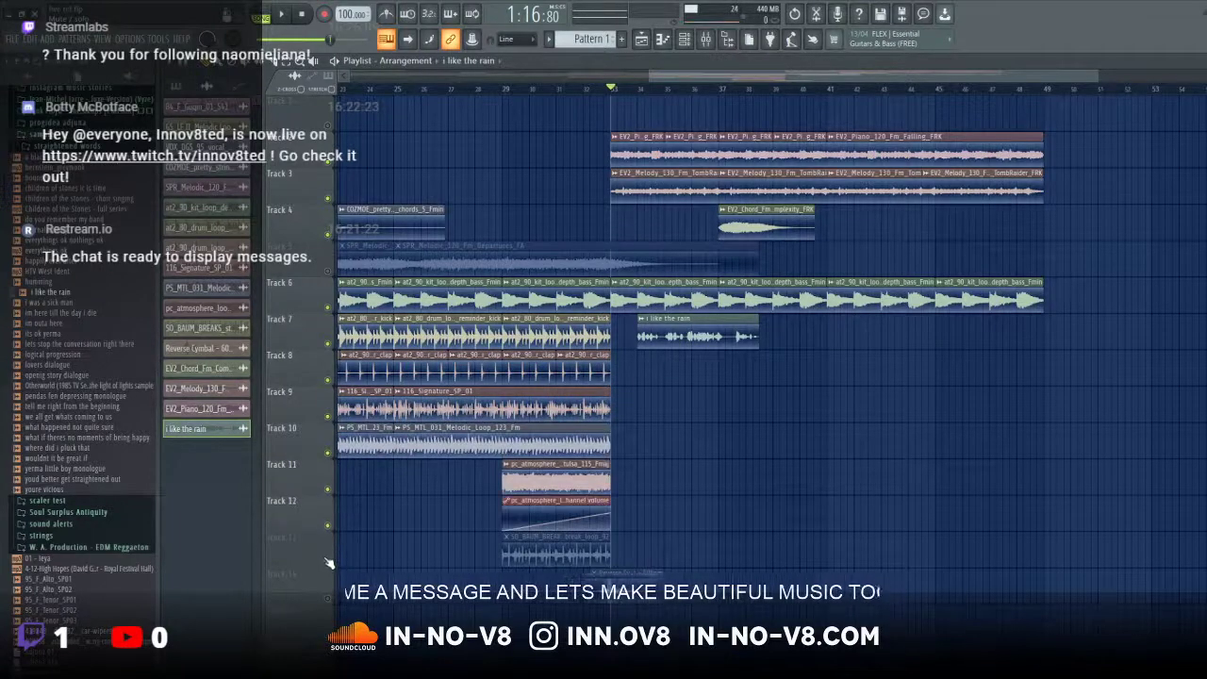
pyautogui.scroll(-2, 373, 570)
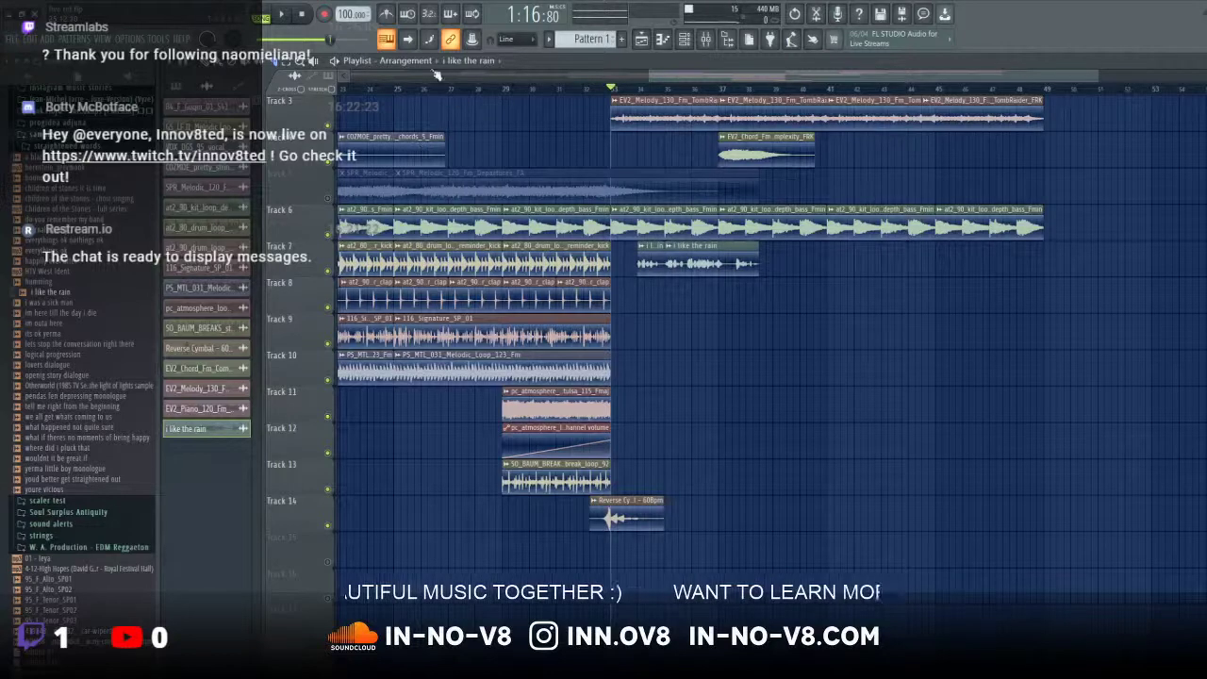
# Step: Play from bar 33 and move the second "i like the rain" piece on Track 7 to about bar 37
pyautogui.click(281, 15)
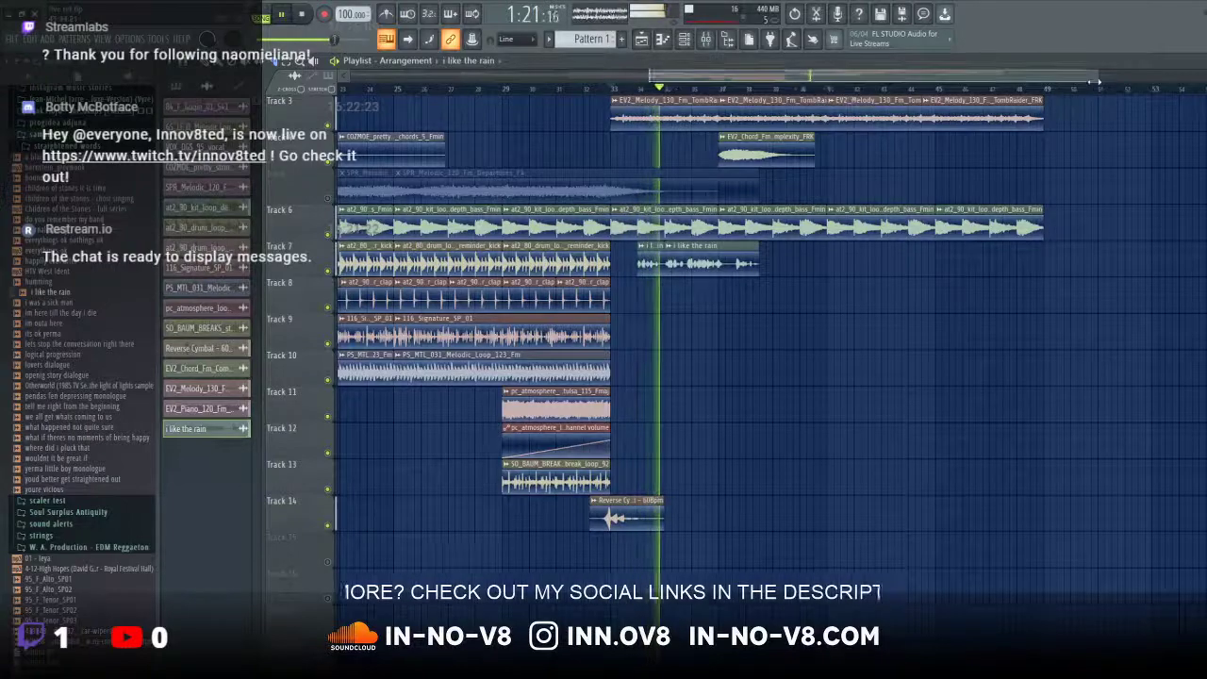
pyautogui.moveTo(1096, 76); pyautogui.dragTo(856, 64)
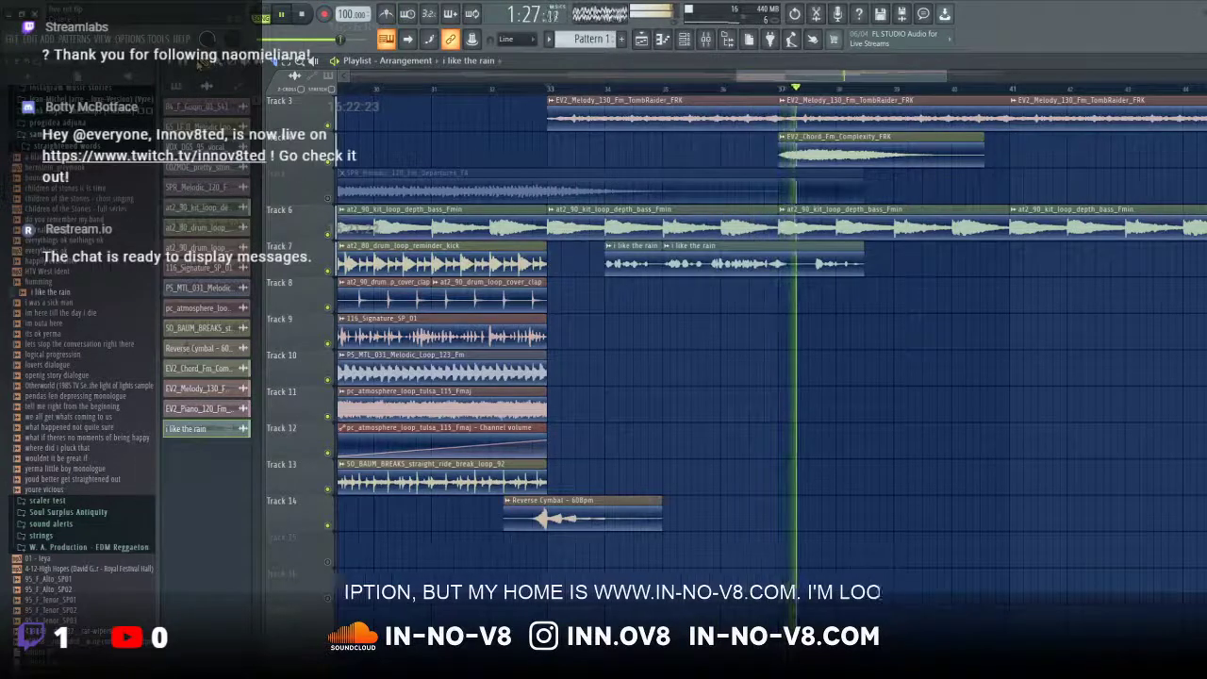
pyautogui.moveTo(685, 264); pyautogui.dragTo(783, 263)
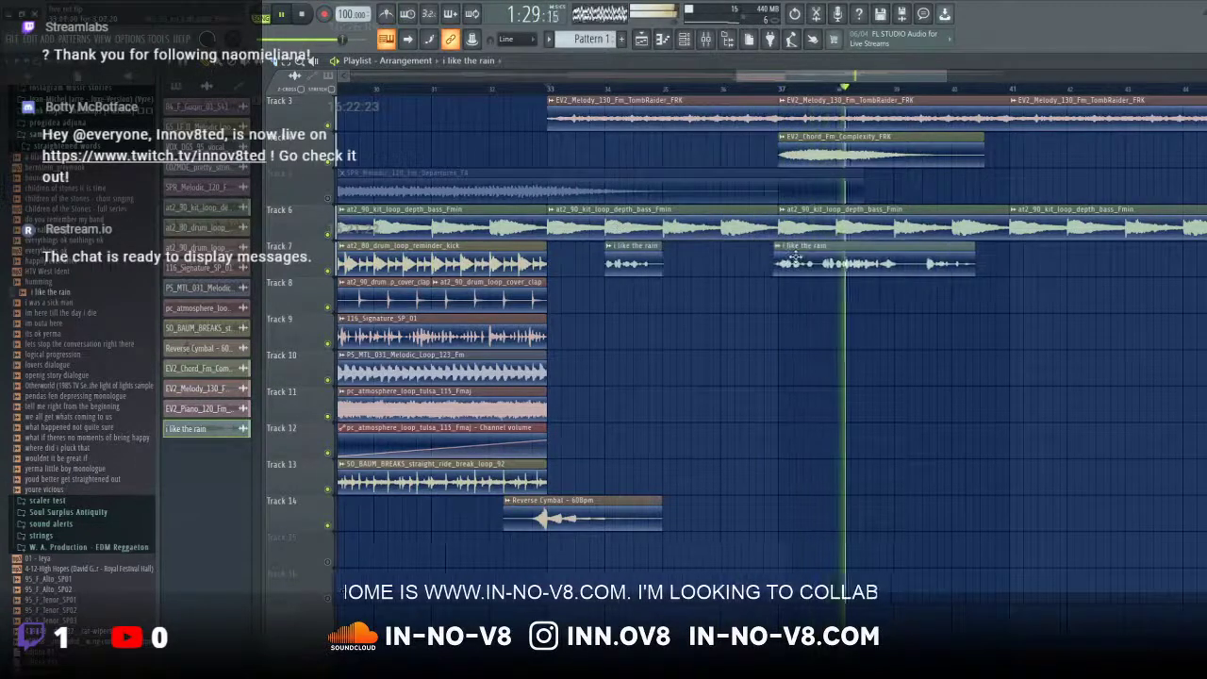
# Step: Play from bar 33 and shift the Track 7 "i like the rain" pieces earlier, the first to about bar 33.75 and the second to bar 36
pyautogui.click(549, 90)
pyautogui.moveTo(634, 246); pyautogui.dragTo(621, 247)
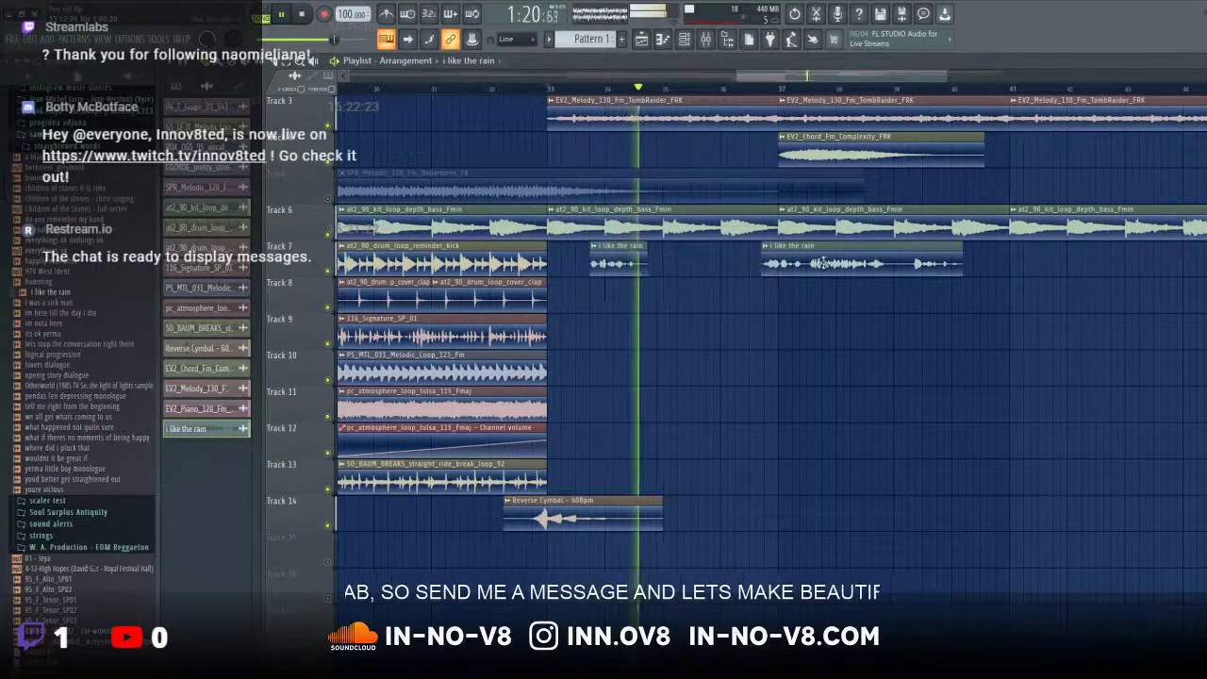
pyautogui.moveTo(825, 248); pyautogui.dragTo(786, 262)
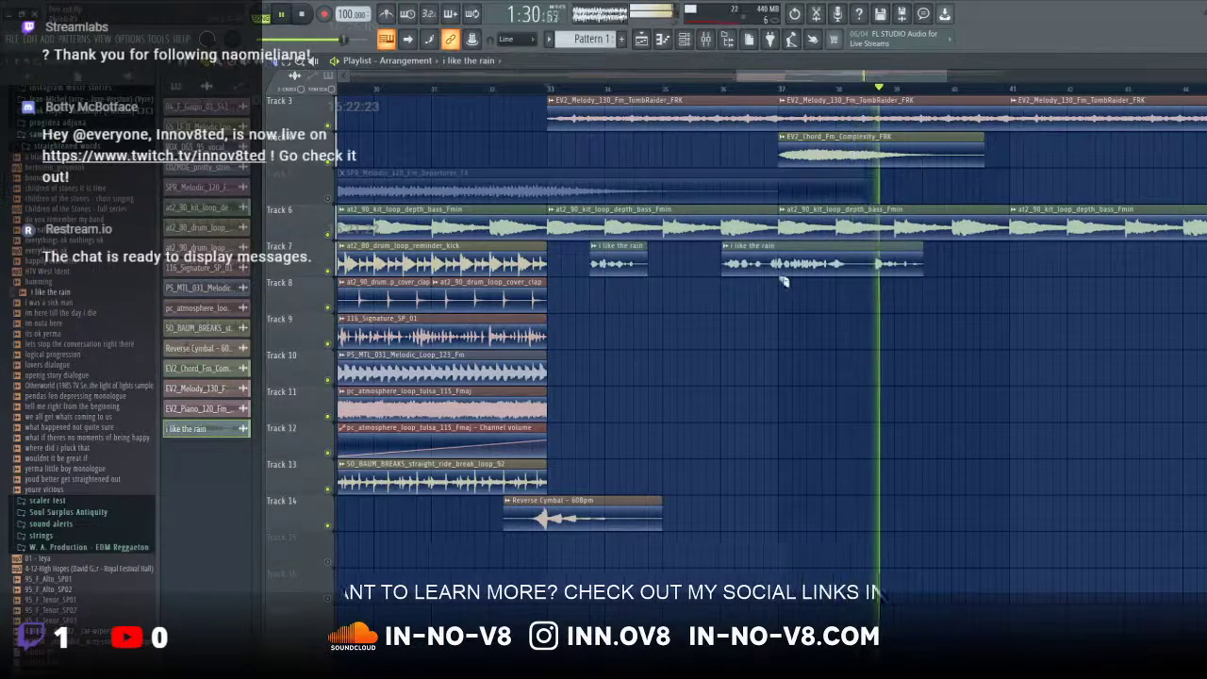
# Step: Split the second "i like the rain" piece just before bar 37 and move its remainder to about bar 38
pyautogui.moveTo(773, 247); pyautogui.dragTo(770, 287)
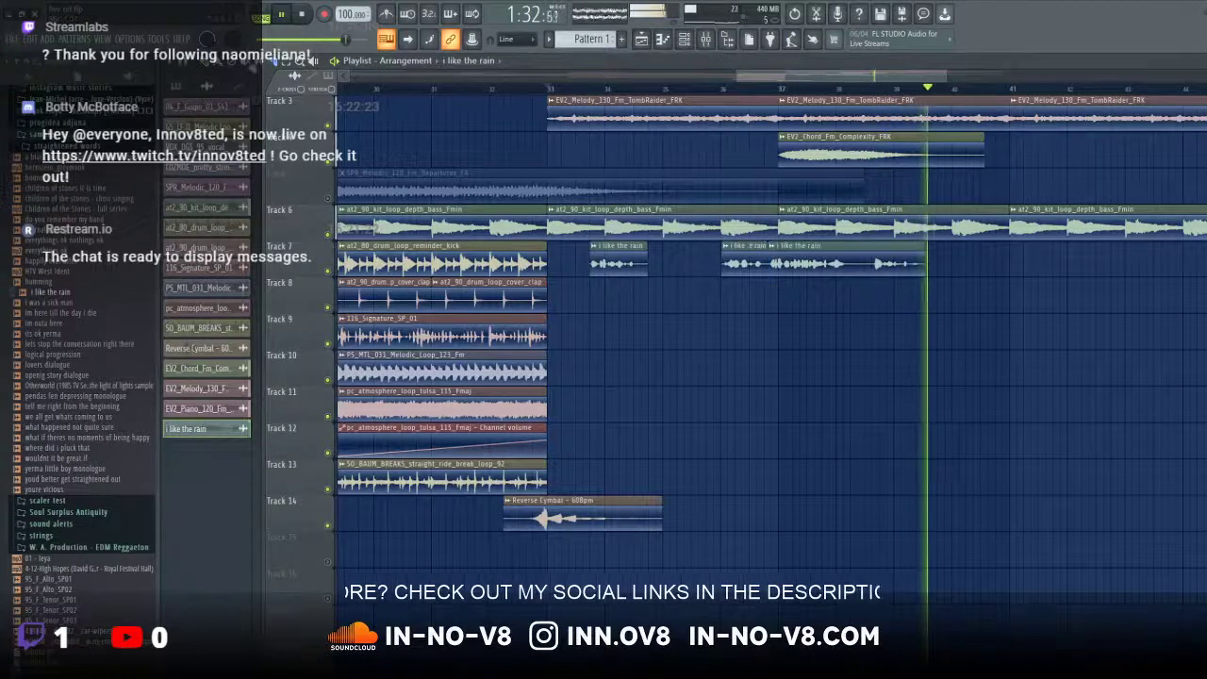
pyautogui.press('space')
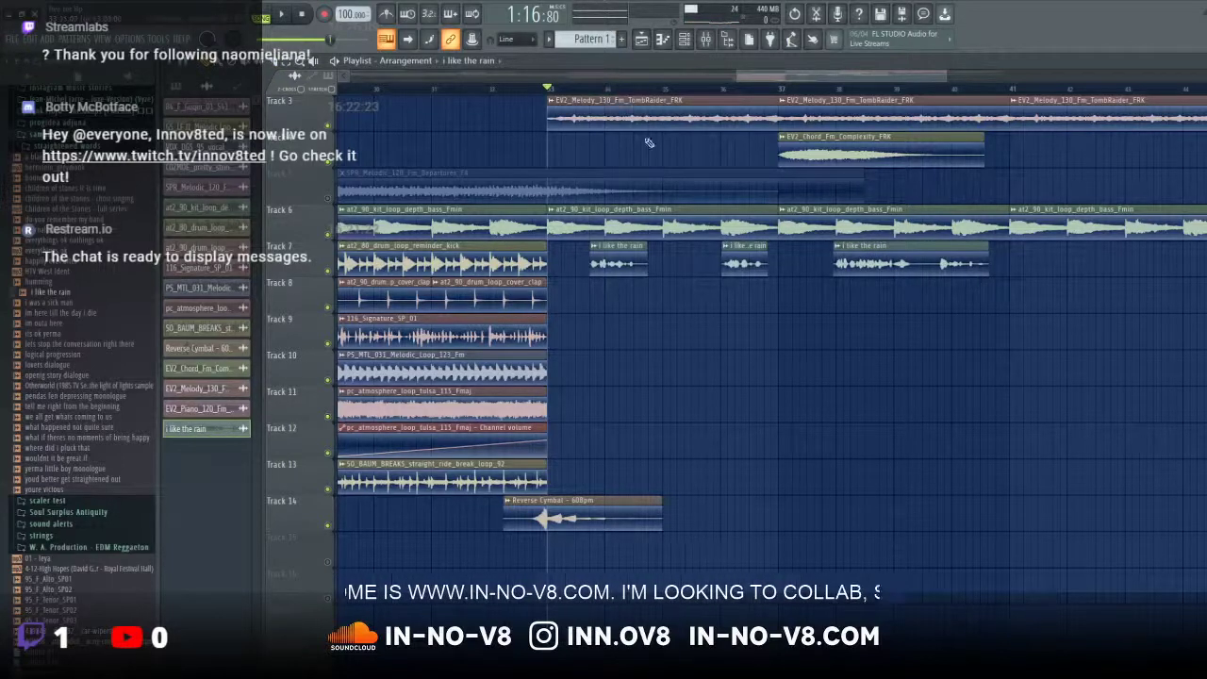
pyautogui.click(281, 14)
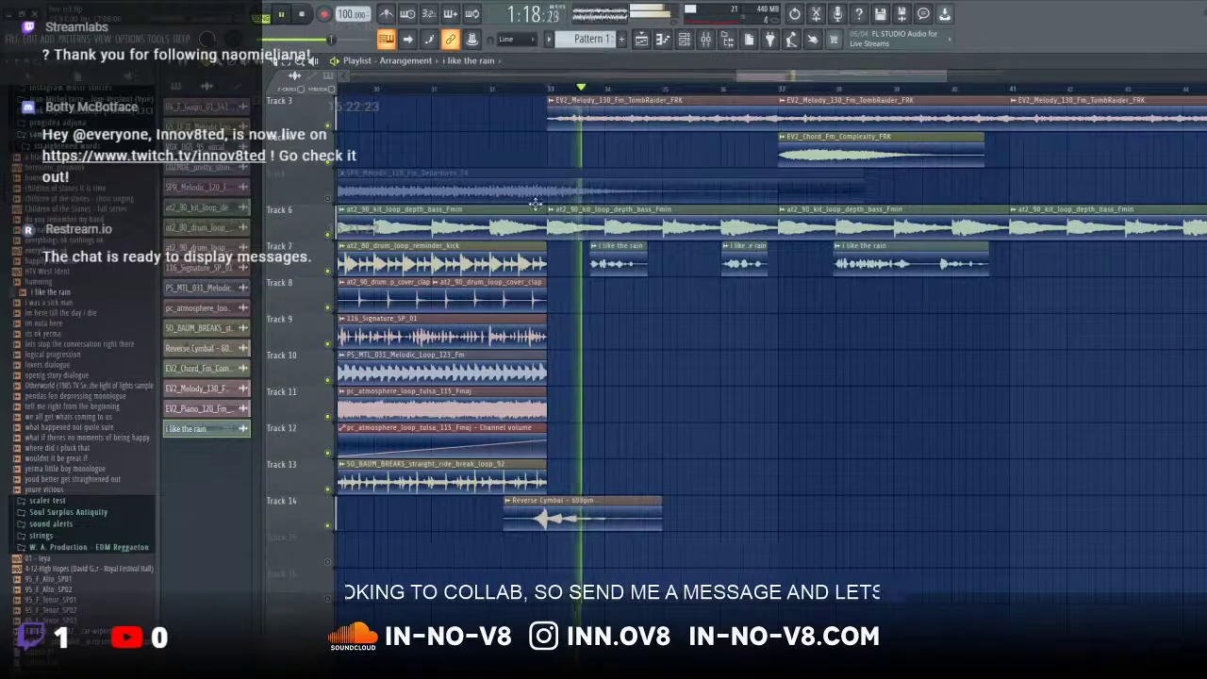
# Step: Normalize the "i like the rain" sample in its channel settings
pyautogui.doubleClick(603, 247)
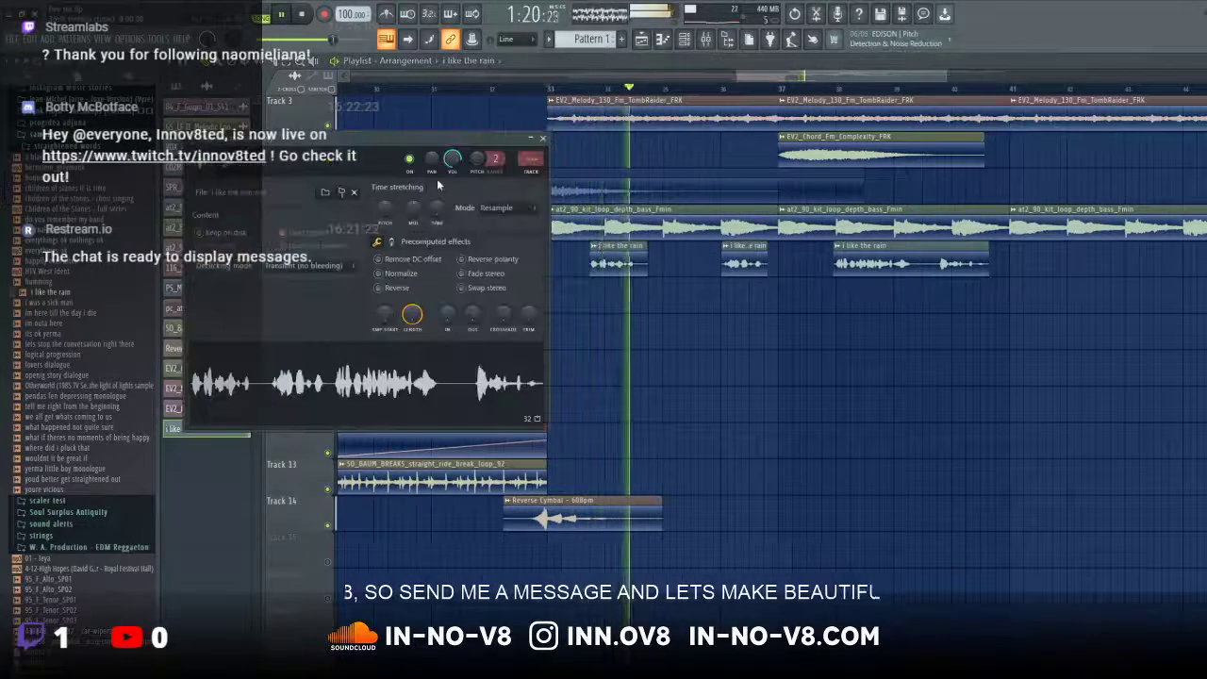
pyautogui.click(389, 273)
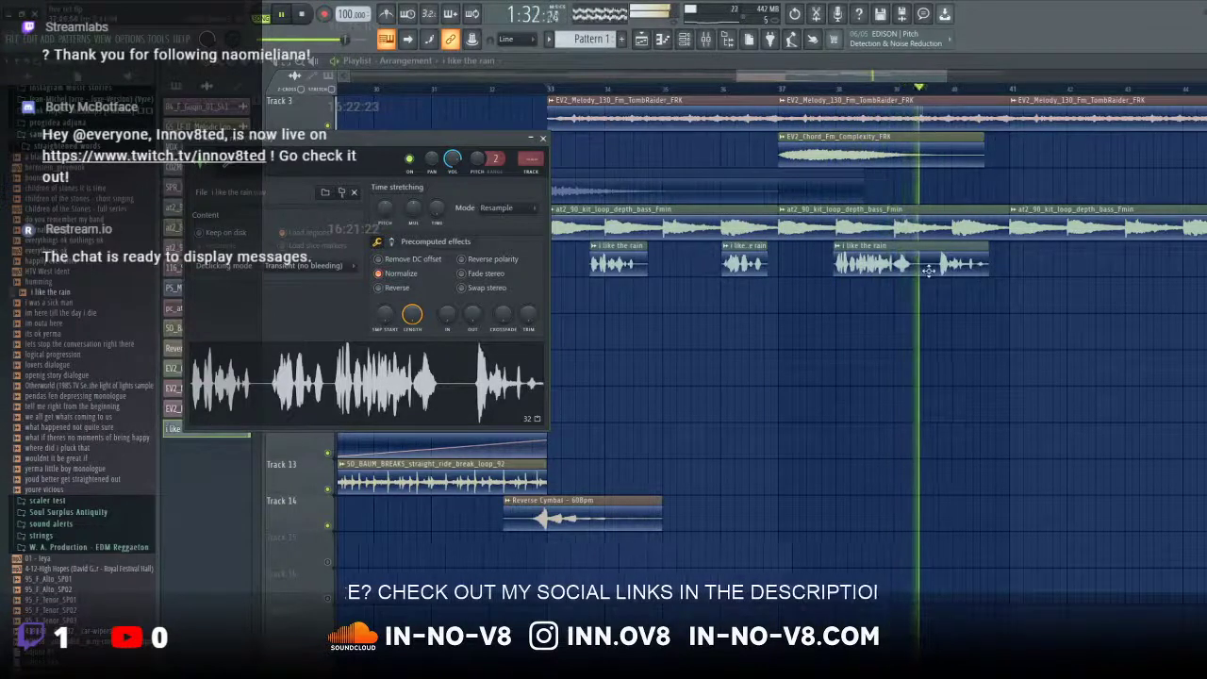
pyautogui.click(543, 139)
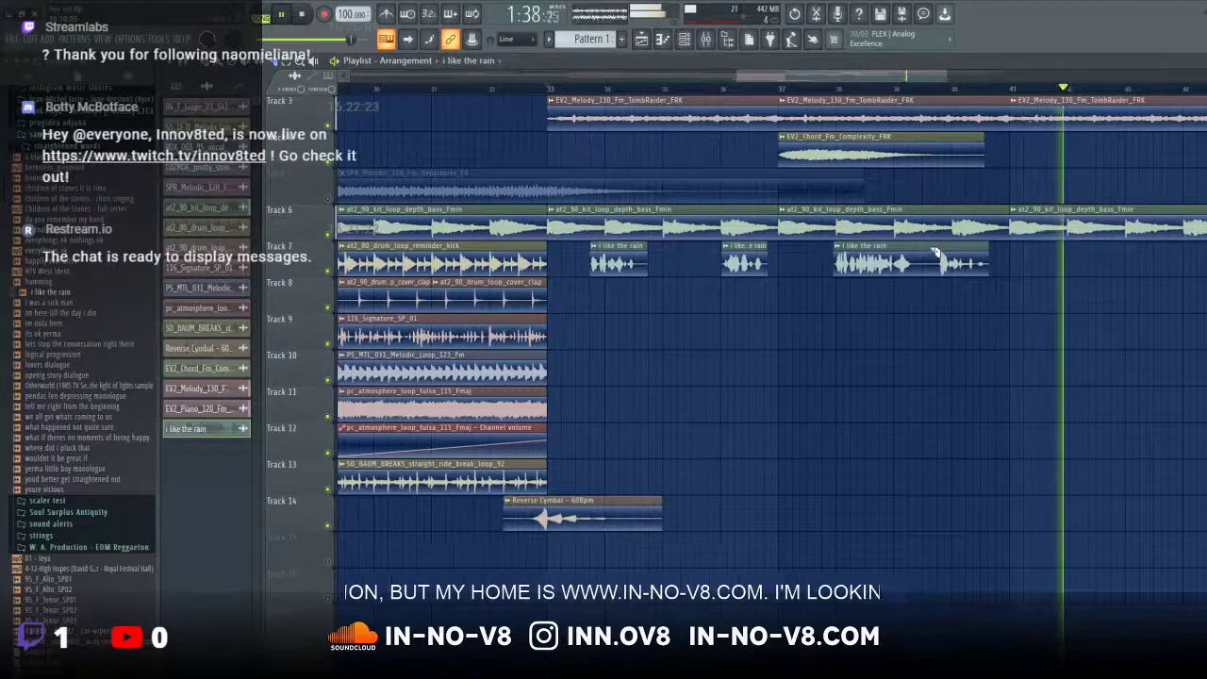
# Step: Split the last "i like the rain" piece between bars 39 and 40 and move its tail to about bar 40
pyautogui.moveTo(934, 247); pyautogui.dragTo(938, 283)
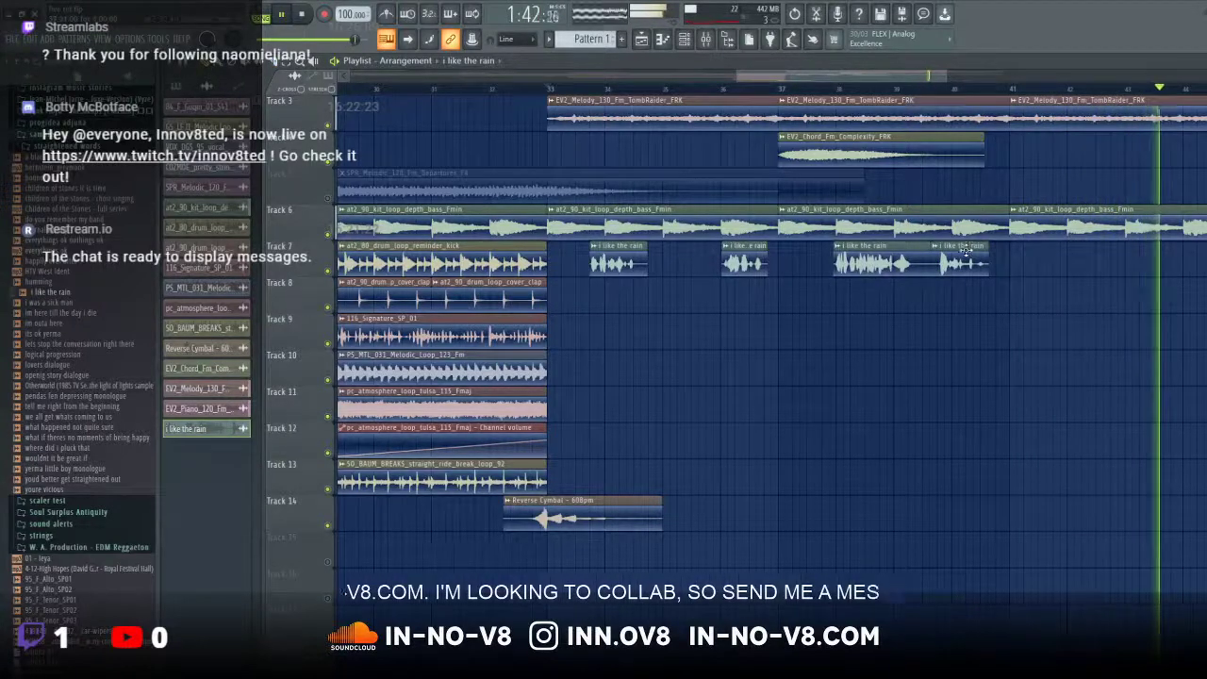
pyautogui.moveTo(969, 249); pyautogui.dragTo(984, 247)
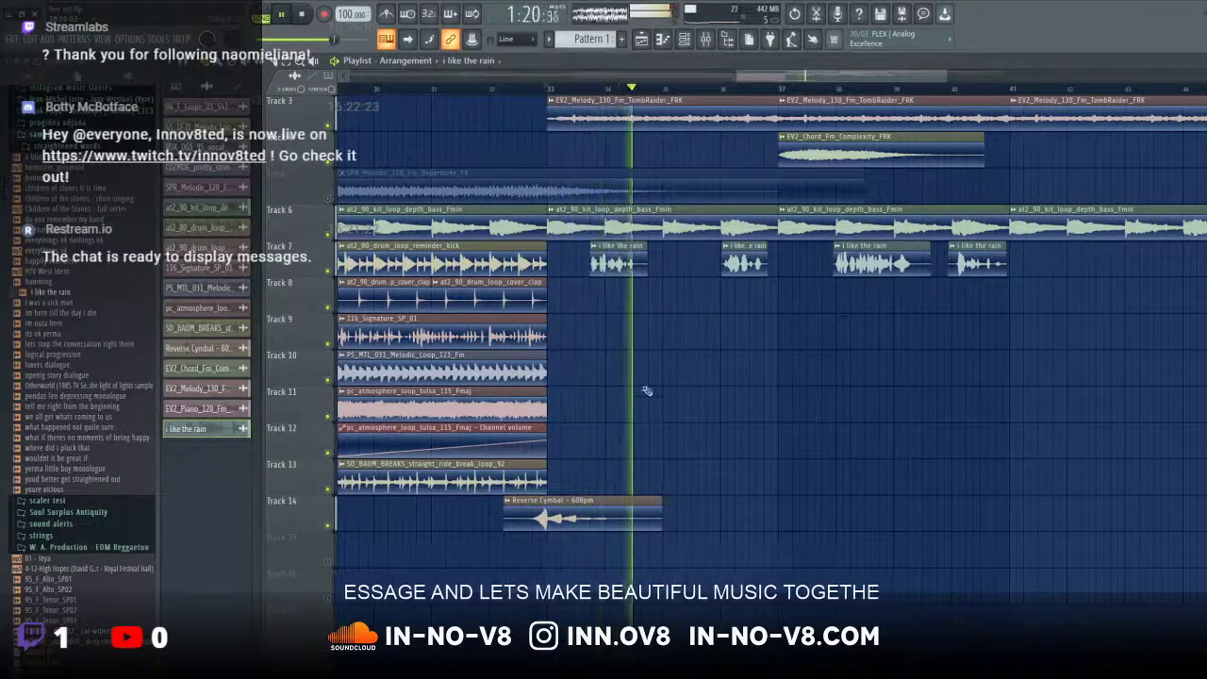
# Step: Route the "i like the rain" channel to the empty mixer insert 7 and show that insert in the mixer
pyautogui.doubleClick(611, 270)
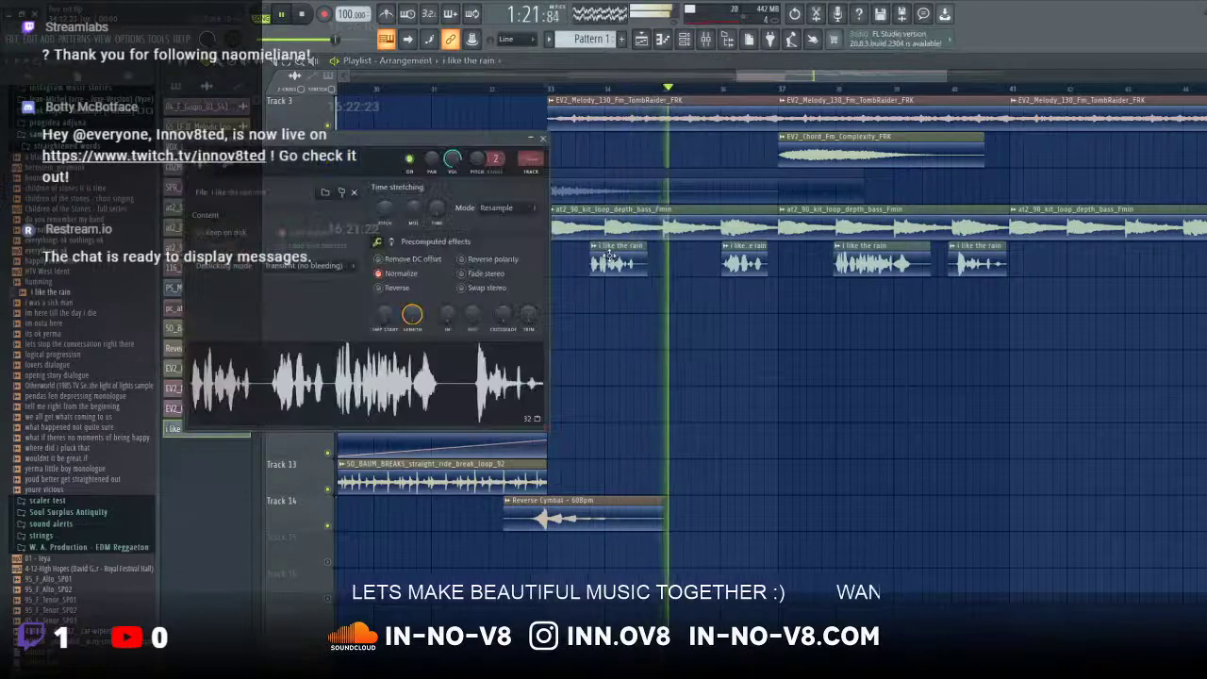
pyautogui.moveTo(530, 162); pyautogui.dragTo(530, 154)
pyautogui.doubleClick(530, 163)
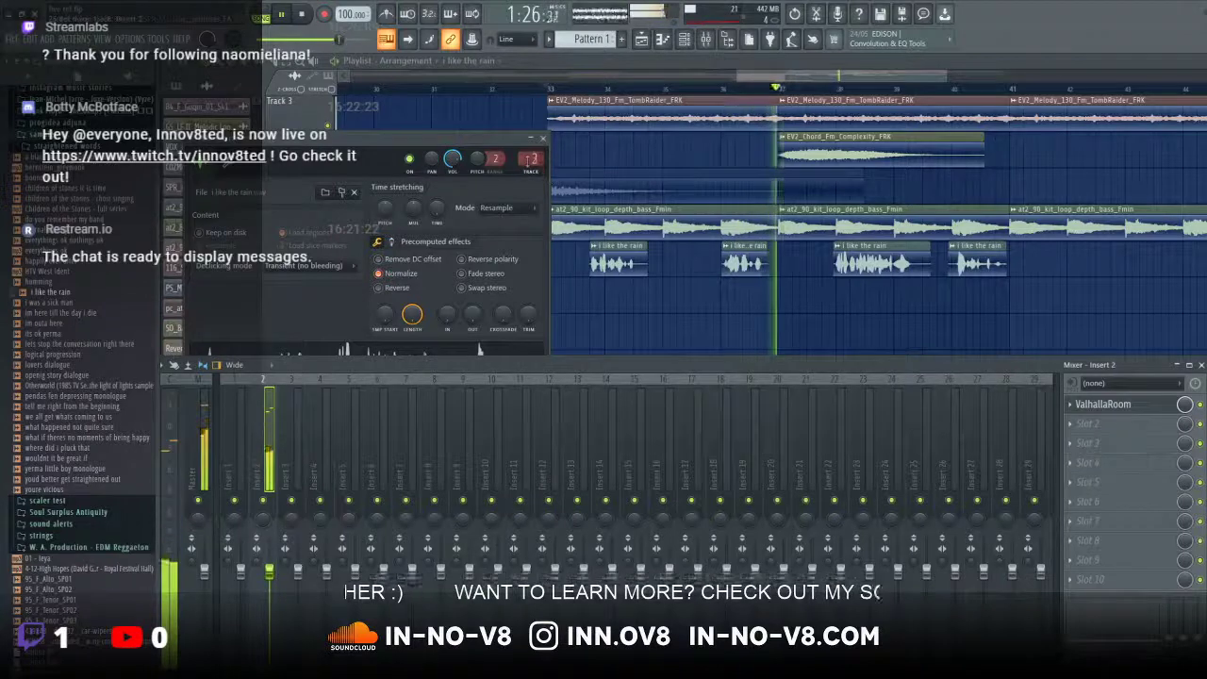
pyautogui.moveTo(531, 159); pyautogui.dragTo(531, 152)
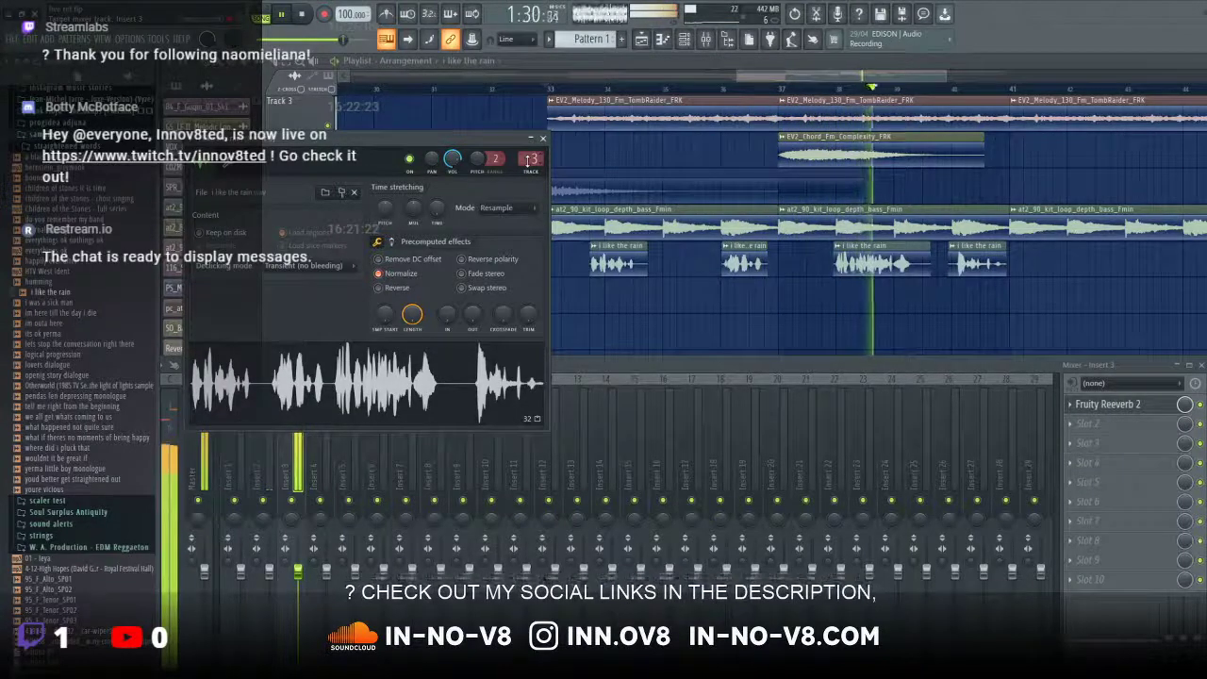
pyautogui.moveTo(530, 160); pyautogui.dragTo(530, 152)
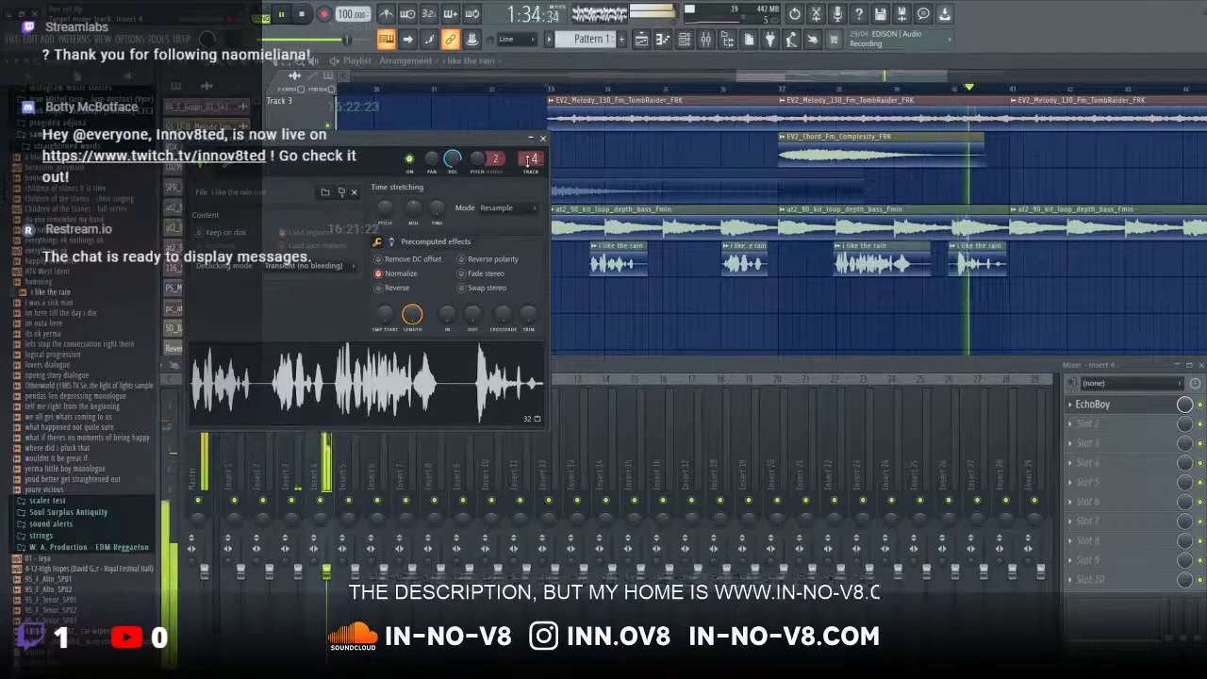
pyautogui.scroll(1, 530, 159)
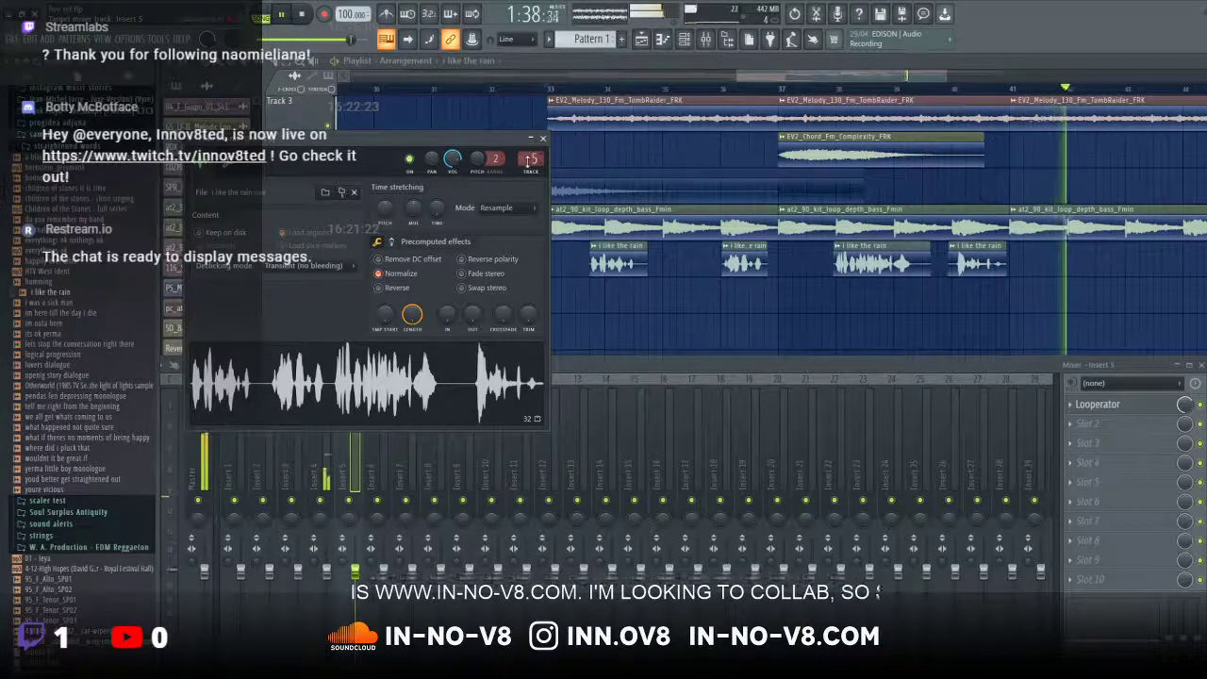
pyautogui.scroll(1, 530, 159)
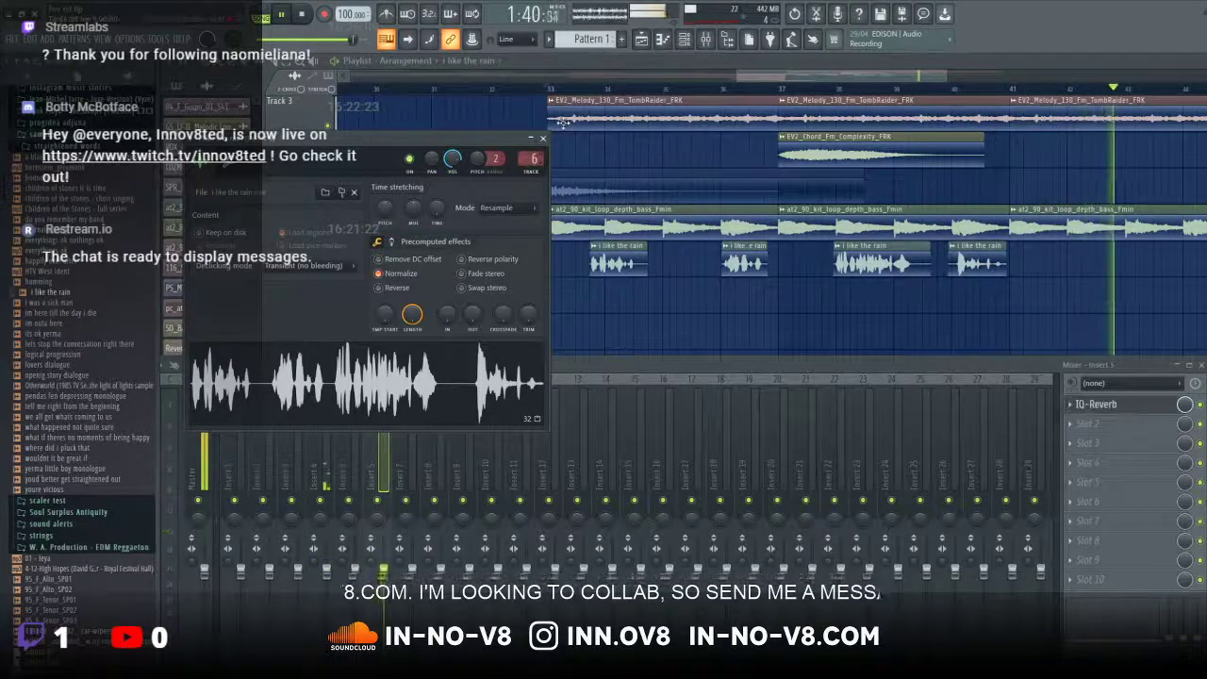
pyautogui.click(578, 89)
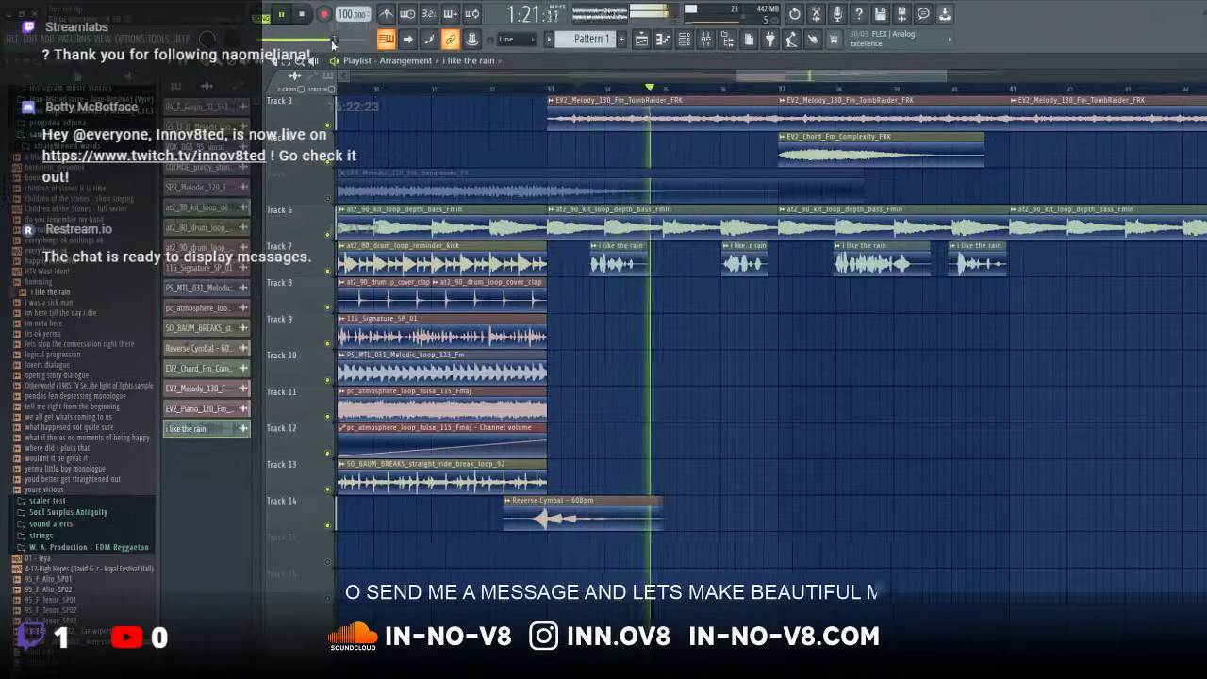
pyautogui.doubleClick(609, 253)
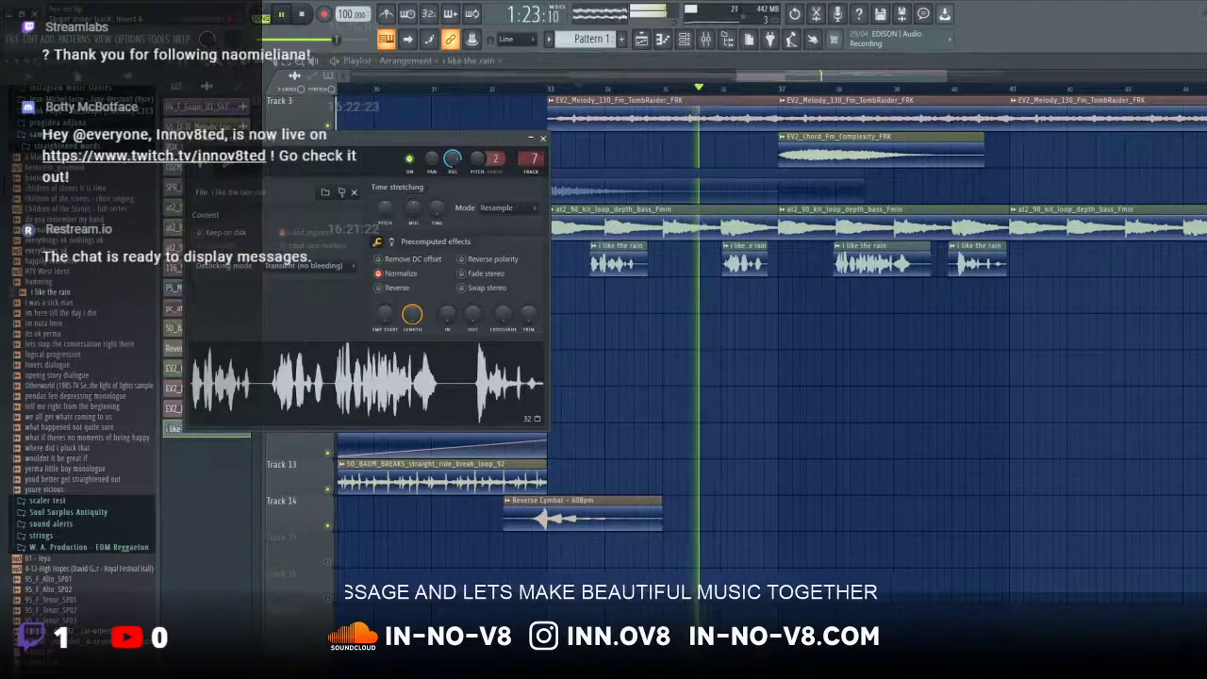
pyautogui.moveTo(534, 159); pyautogui.dragTo(534, 153)
pyautogui.press('F9')
pyautogui.click(1082, 406)
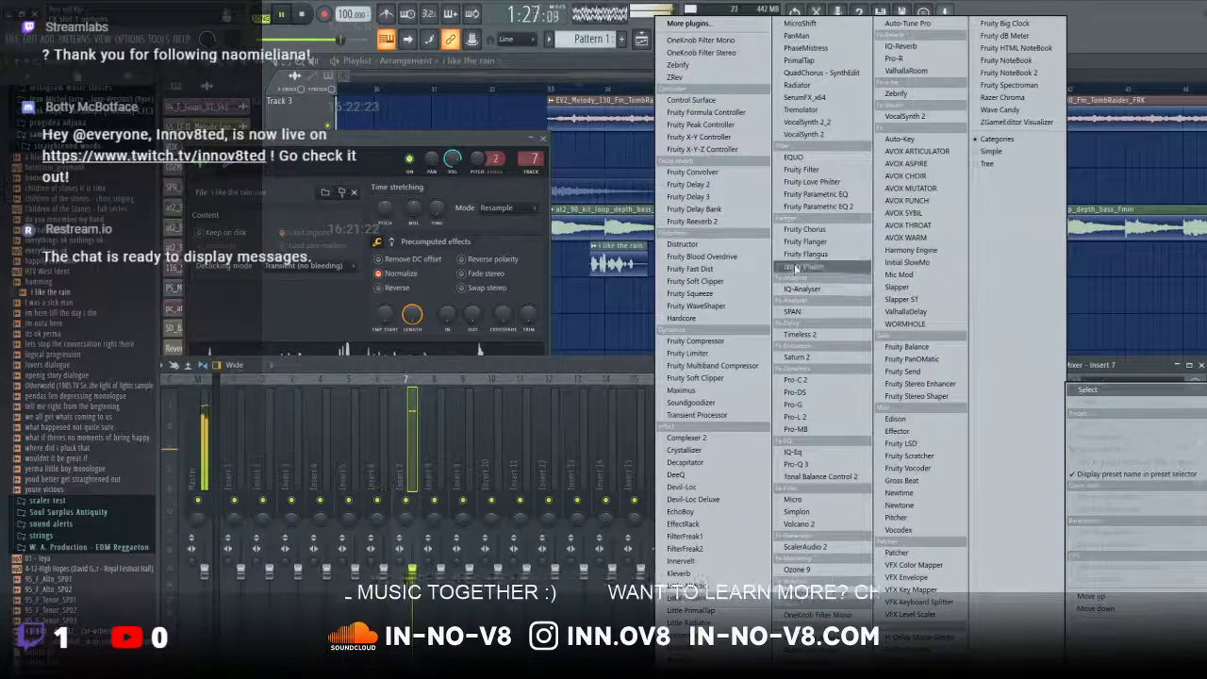
pyautogui.click(594, 83)
pyautogui.click(550, 90)
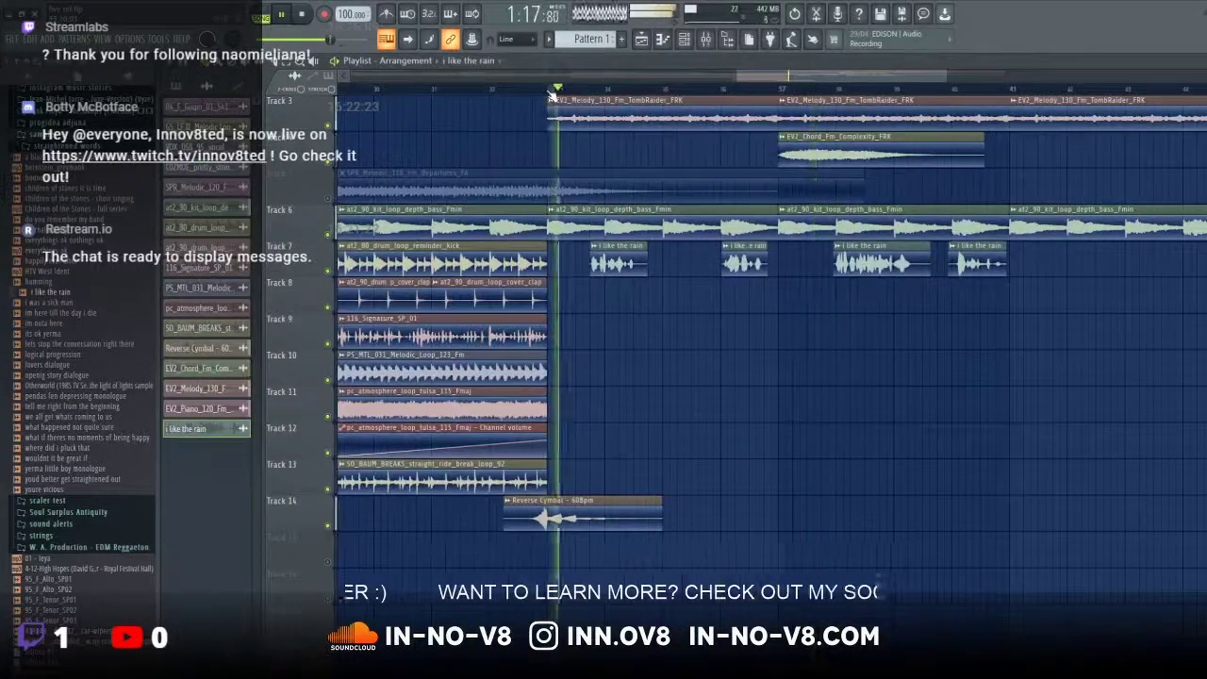
pyautogui.moveTo(549, 92); pyautogui.dragTo(1008, 104)
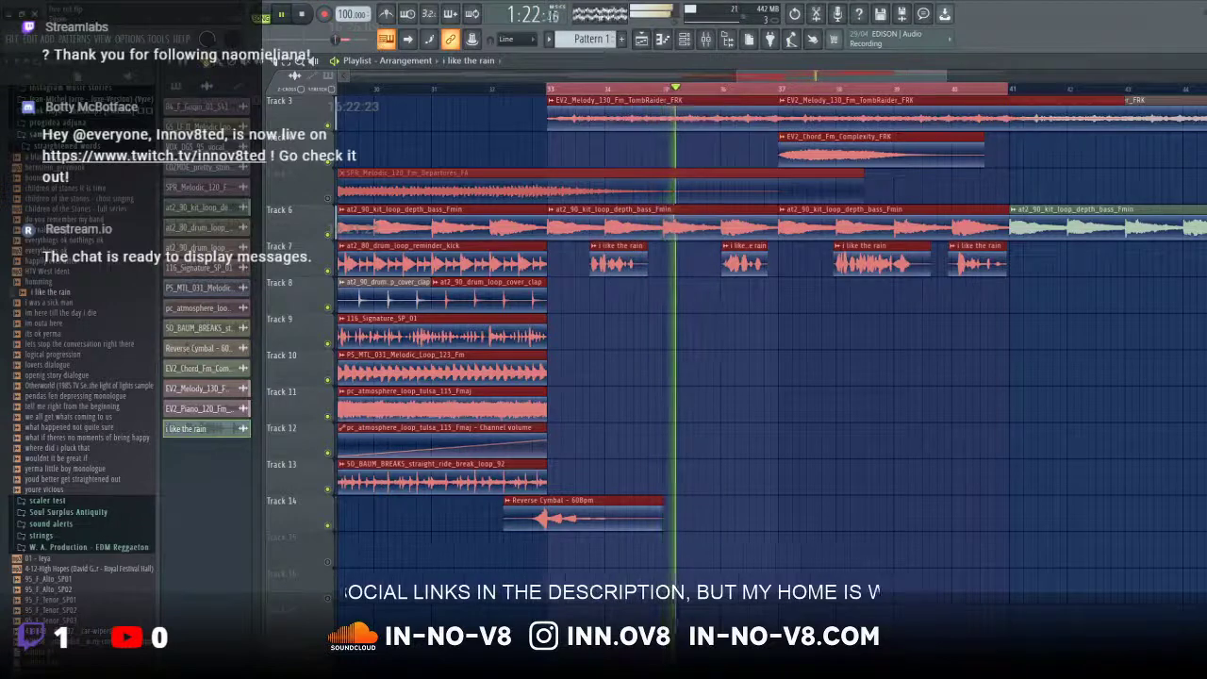
pyautogui.click(189, 65)
pyautogui.click(198, 122)
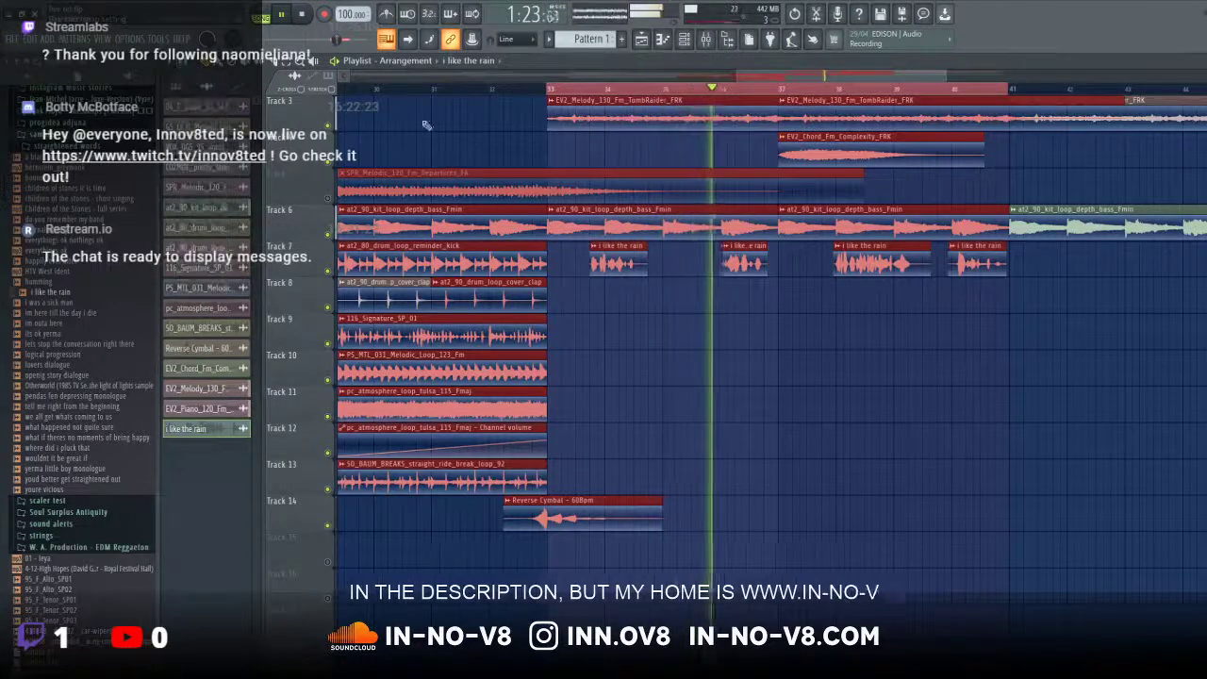
pyautogui.click(561, 92)
pyautogui.doubleClick(562, 91)
pyautogui.moveTo(555, 91); pyautogui.dragTo(707, 102)
pyautogui.click(555, 91)
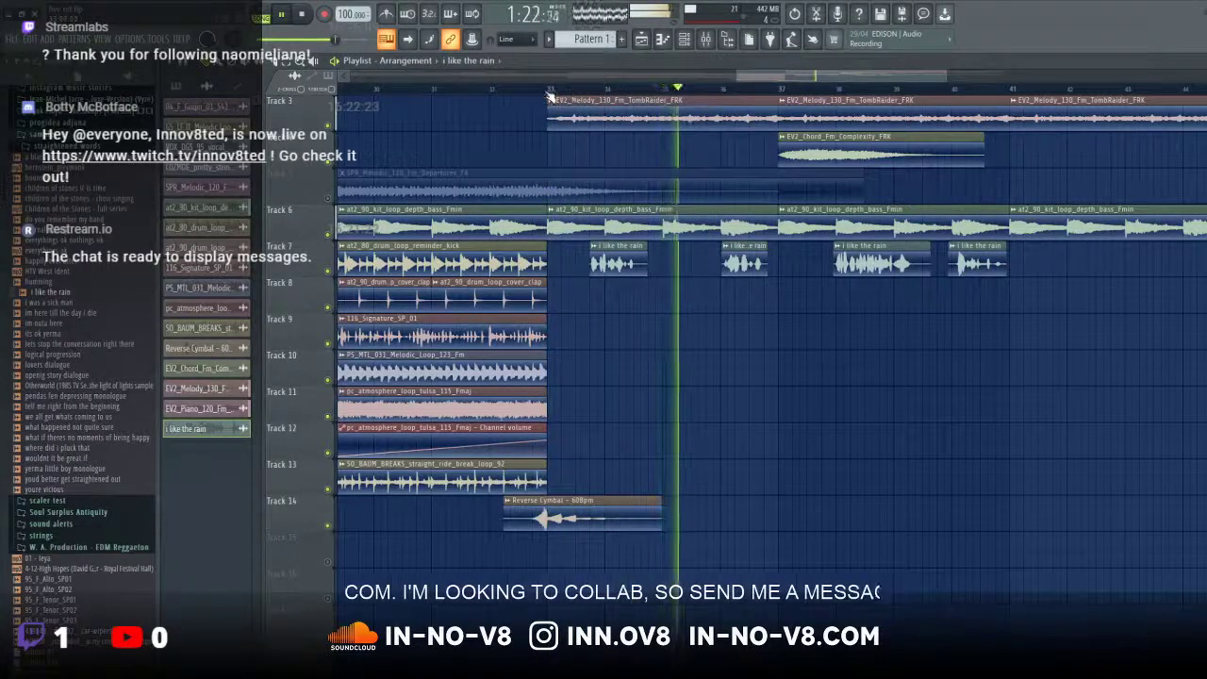
# Step: Select bars 33 to 41 in the playlist as the looped playback range
pyautogui.click(551, 93)
pyautogui.moveTo(551, 93); pyautogui.dragTo(1011, 111)
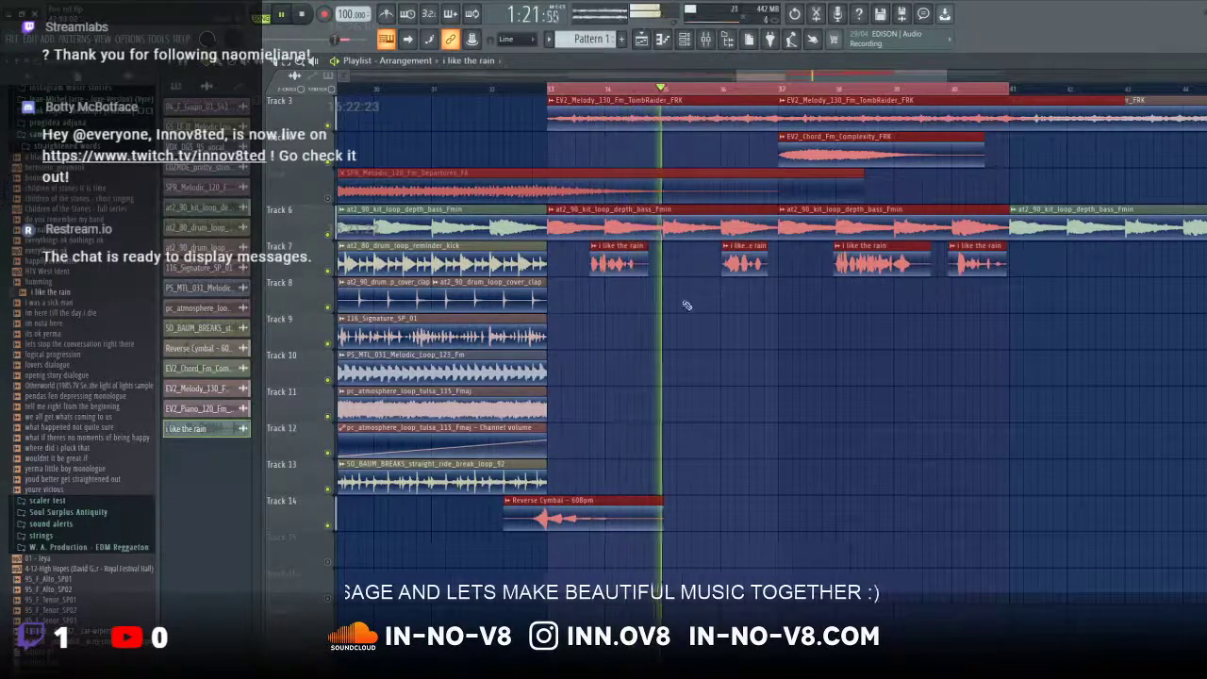
# Step: Load EchoBoy in the first effect slot of mixer insert 7 for the "i like the rain" vocal
pyautogui.doubleClick(632, 263)
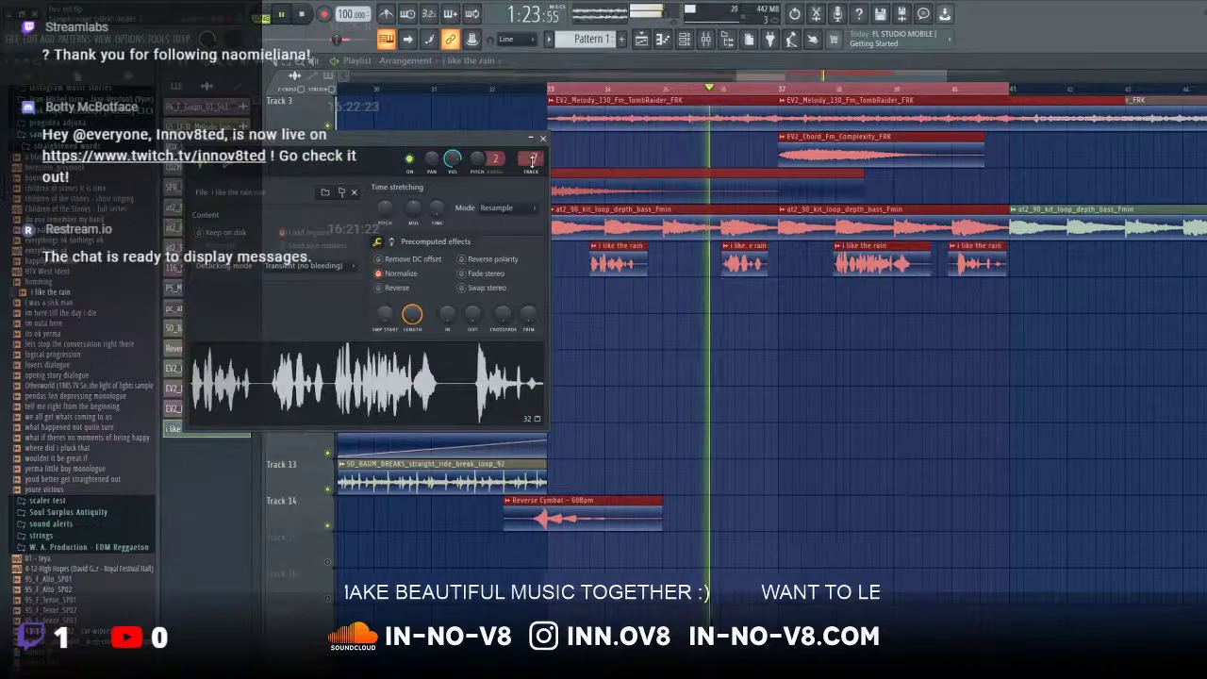
pyautogui.press('F9')
pyautogui.click(1073, 404)
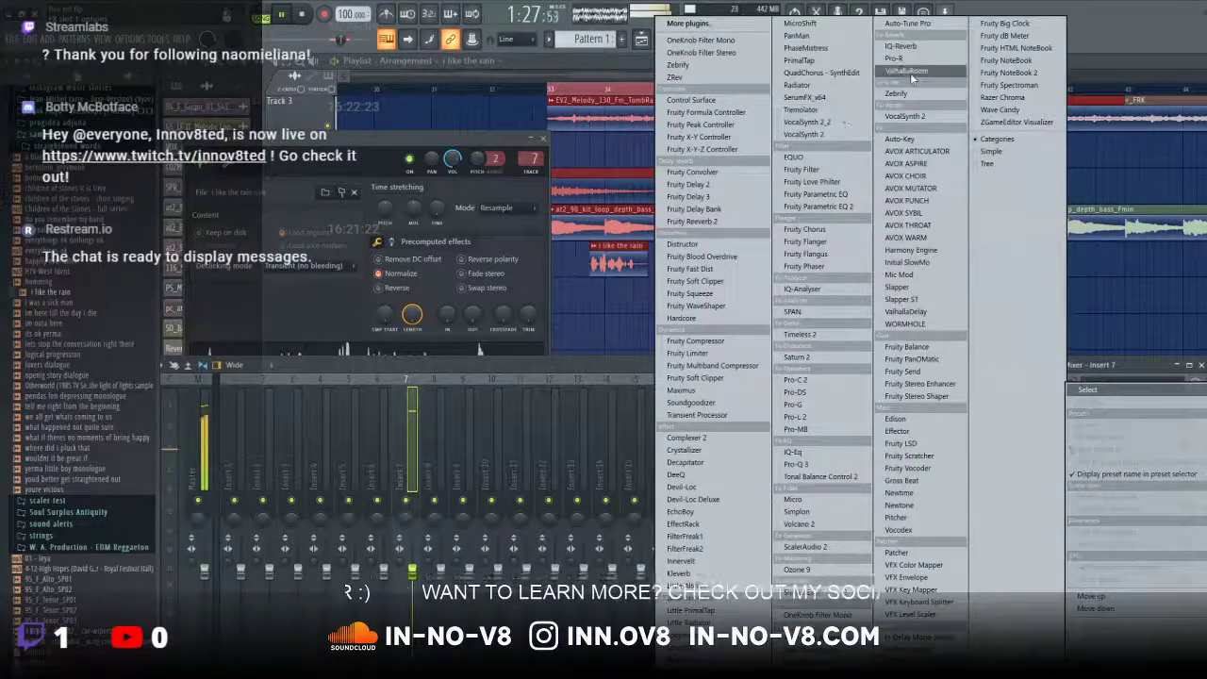
pyautogui.click(708, 512)
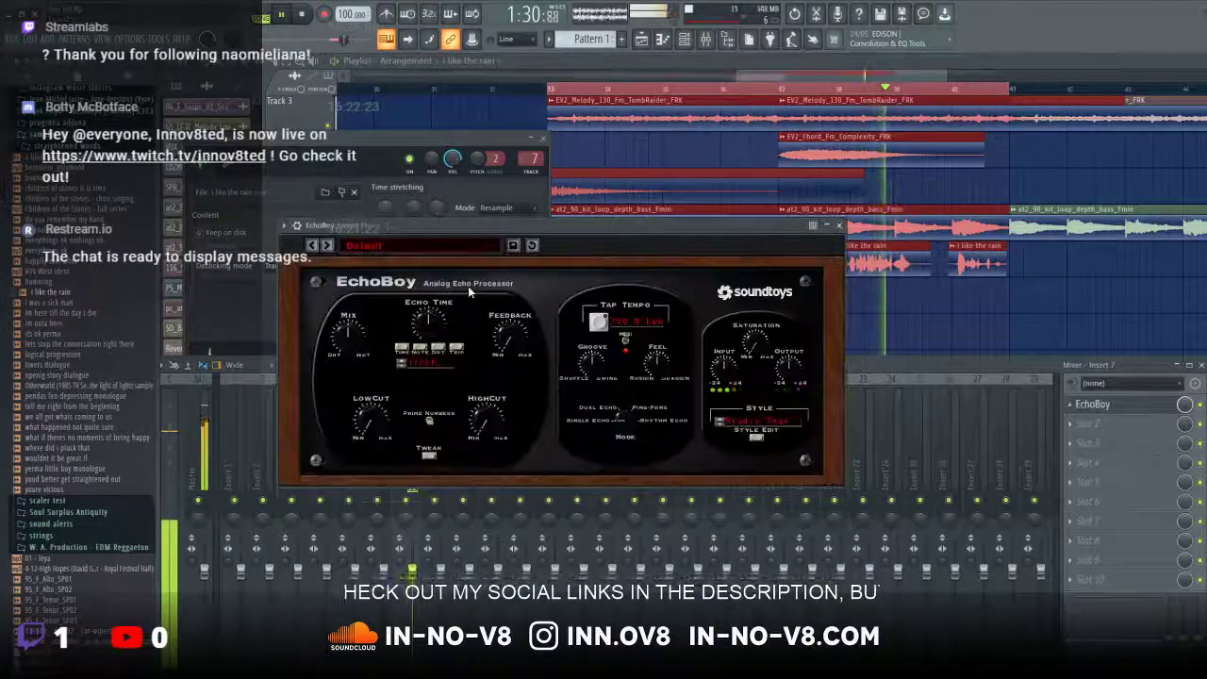
# Step: Try the Military Spit preset from EchoBoy's 10 Rhythmic category
pyautogui.click(425, 257)
pyautogui.moveTo(413, 249)
pyautogui.moveTo(408, 332)
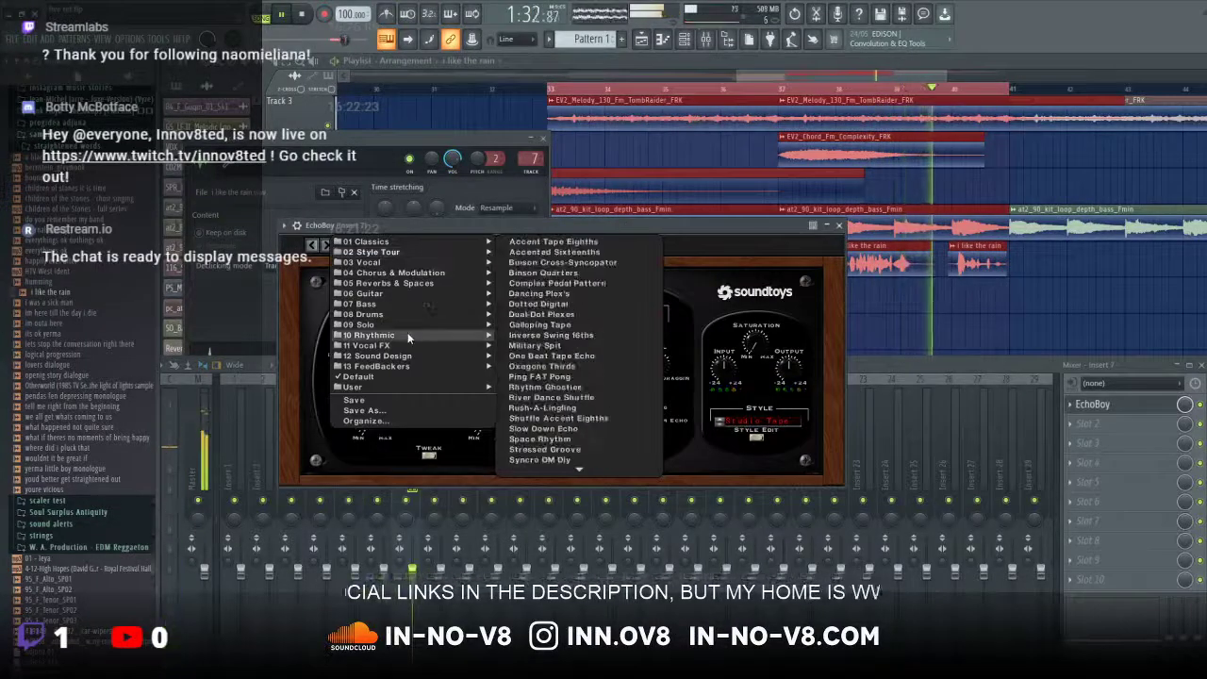
pyautogui.click(523, 345)
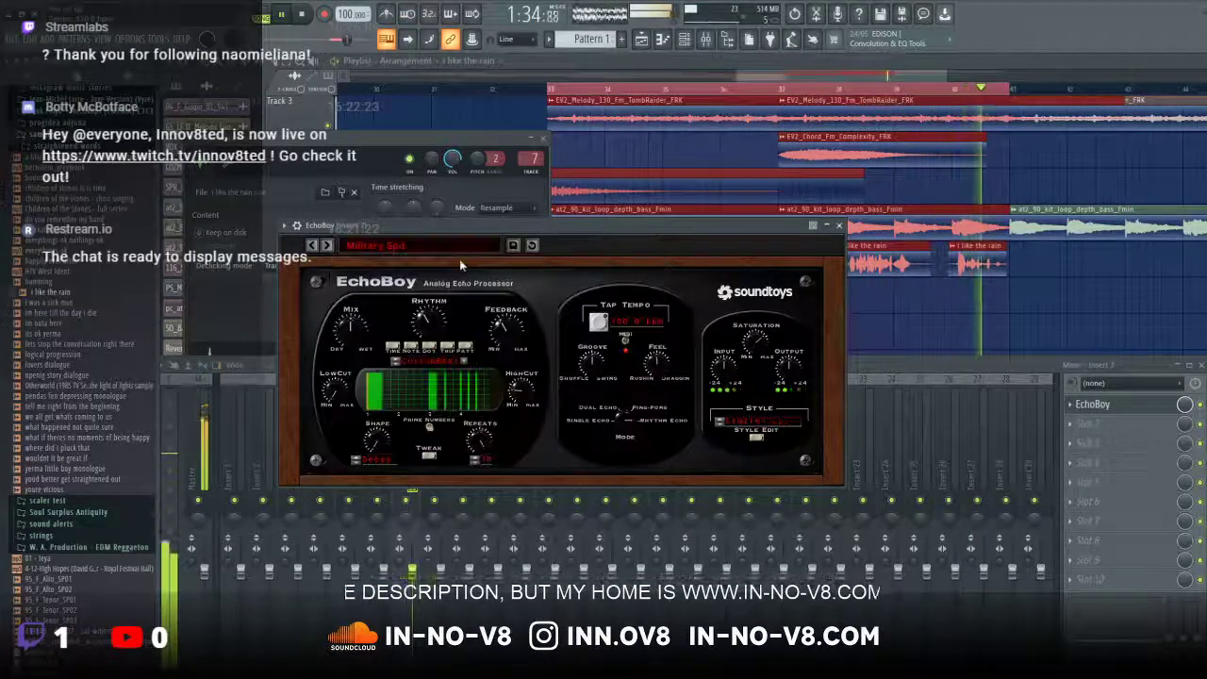
# Step: Load the Rhythm Ghosties preset from EchoBoy's 10 Rhythmic category, audition it over the loop and close the plugin window
pyautogui.moveTo(473, 219); pyautogui.dragTo(847, 268)
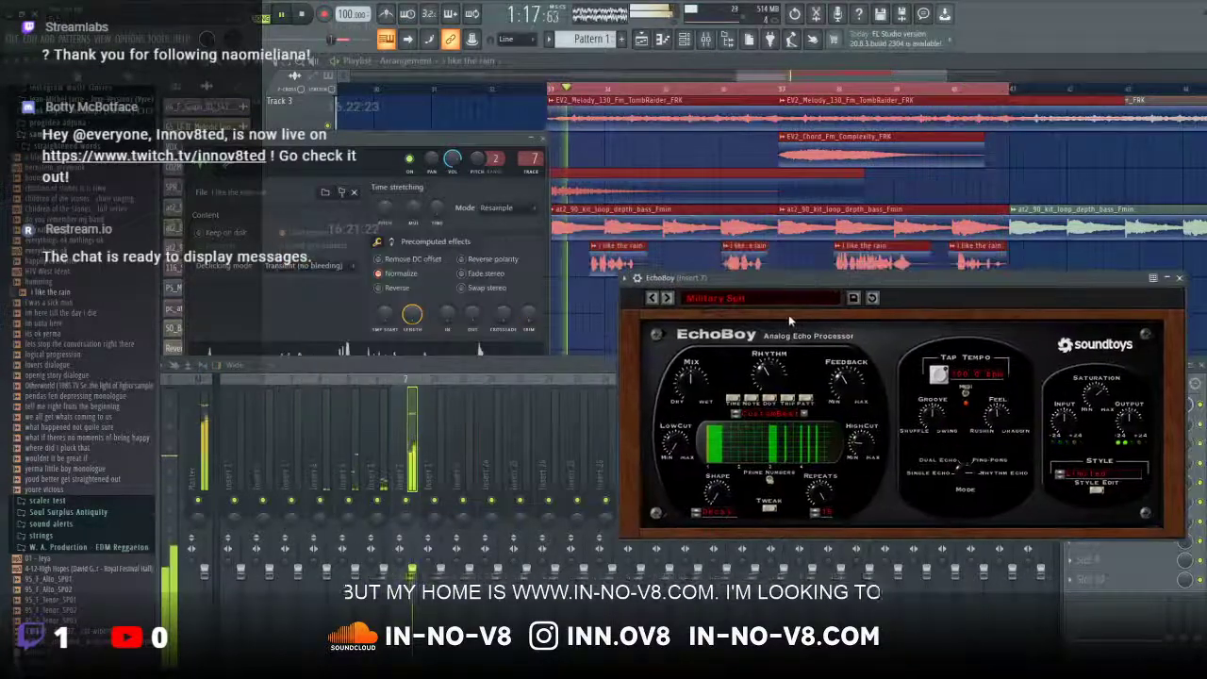
pyautogui.click(745, 297)
pyautogui.moveTo(750, 302)
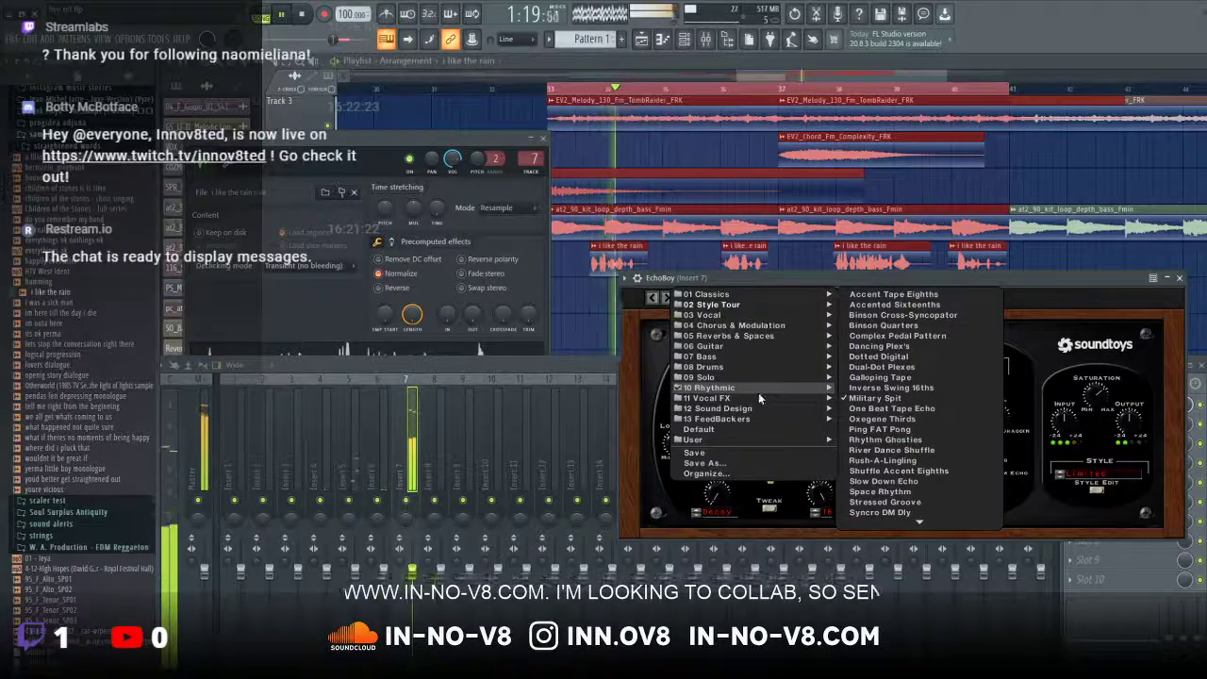
pyautogui.moveTo(762, 397)
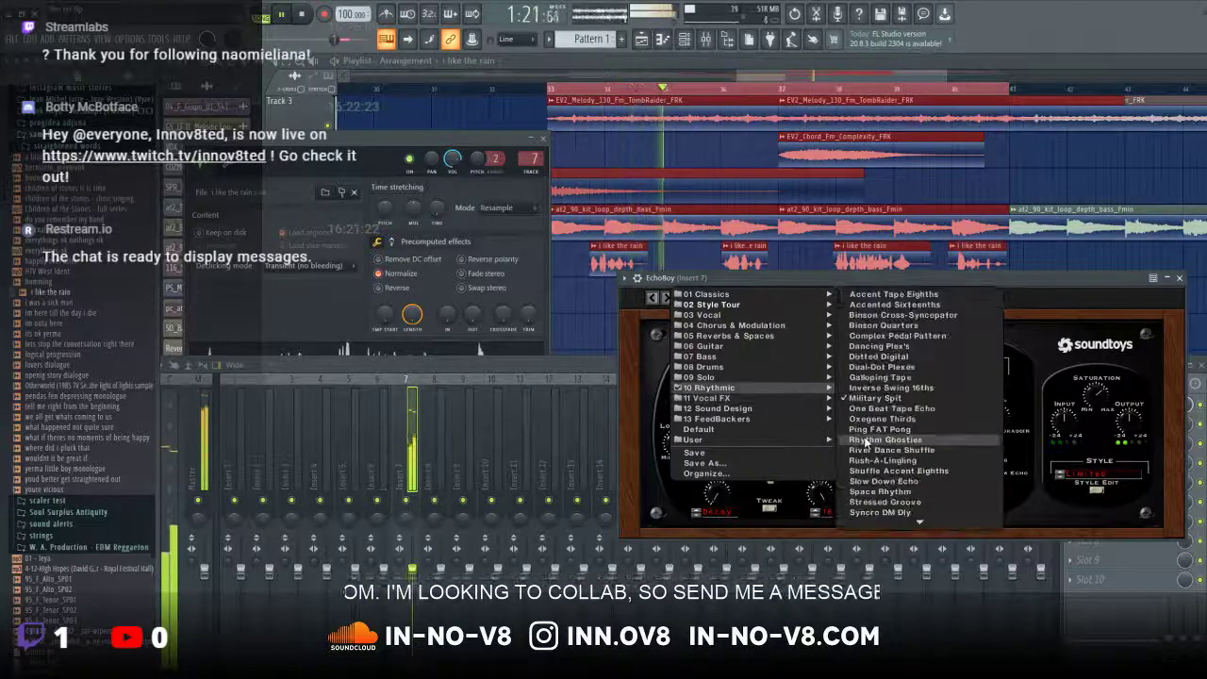
pyautogui.click(905, 387)
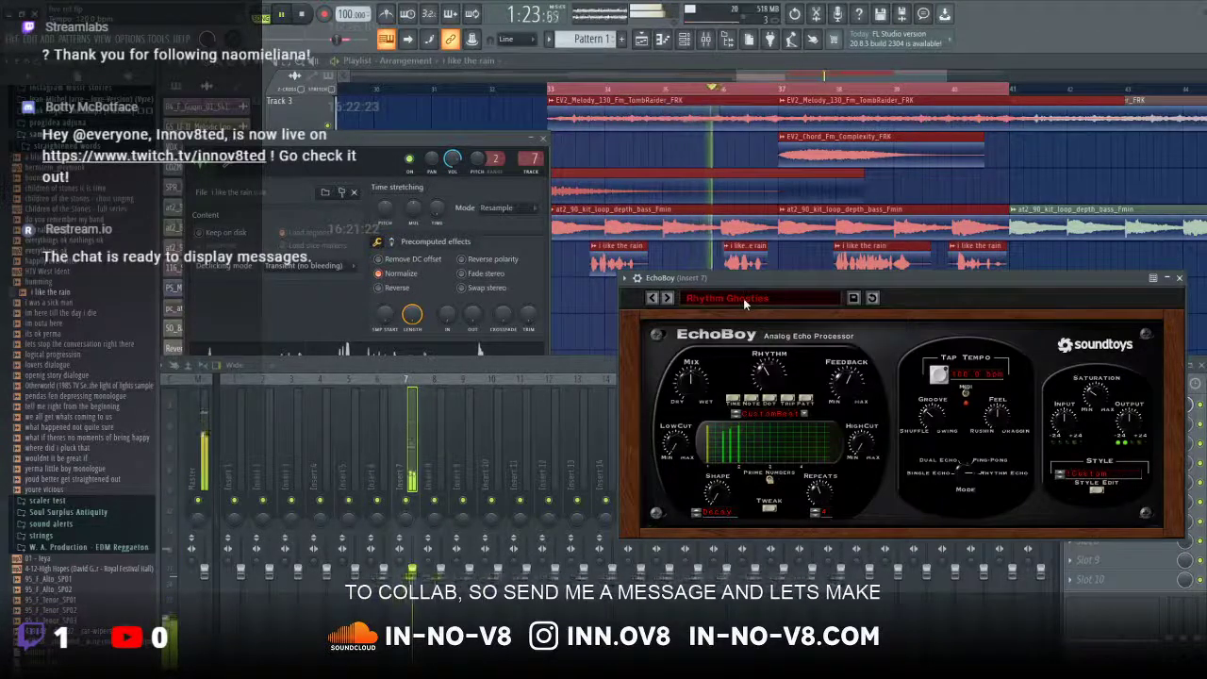
pyautogui.moveTo(757, 276); pyautogui.dragTo(699, 310)
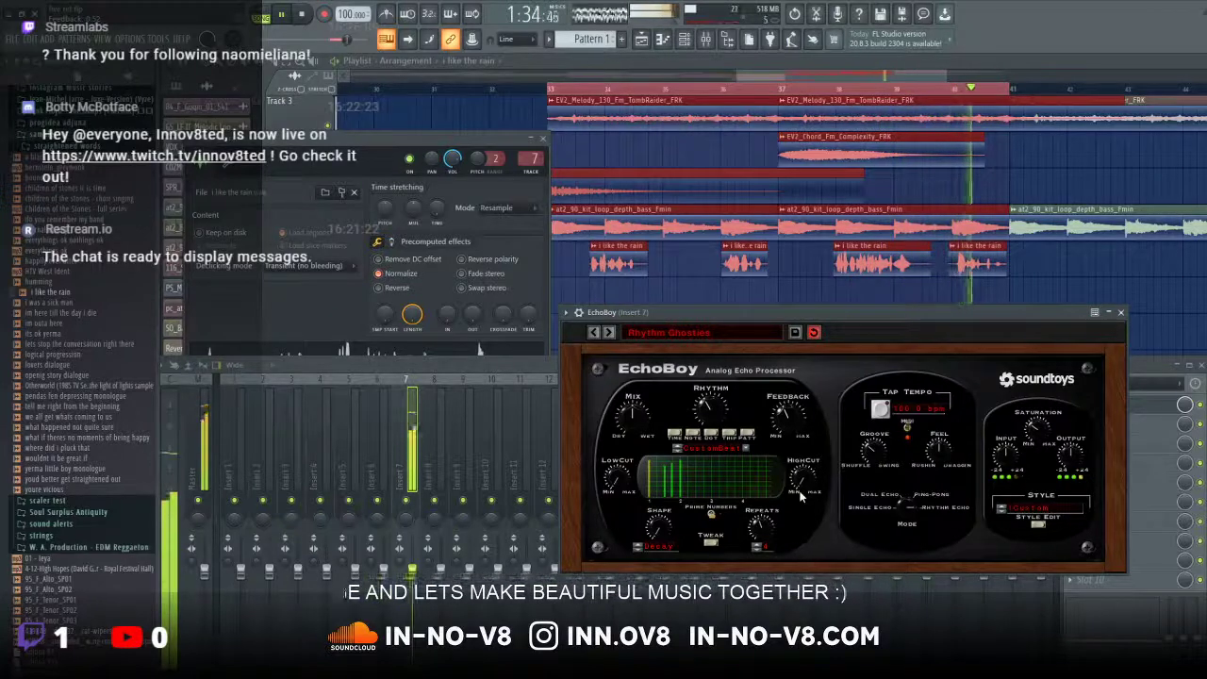
pyautogui.click(1120, 312)
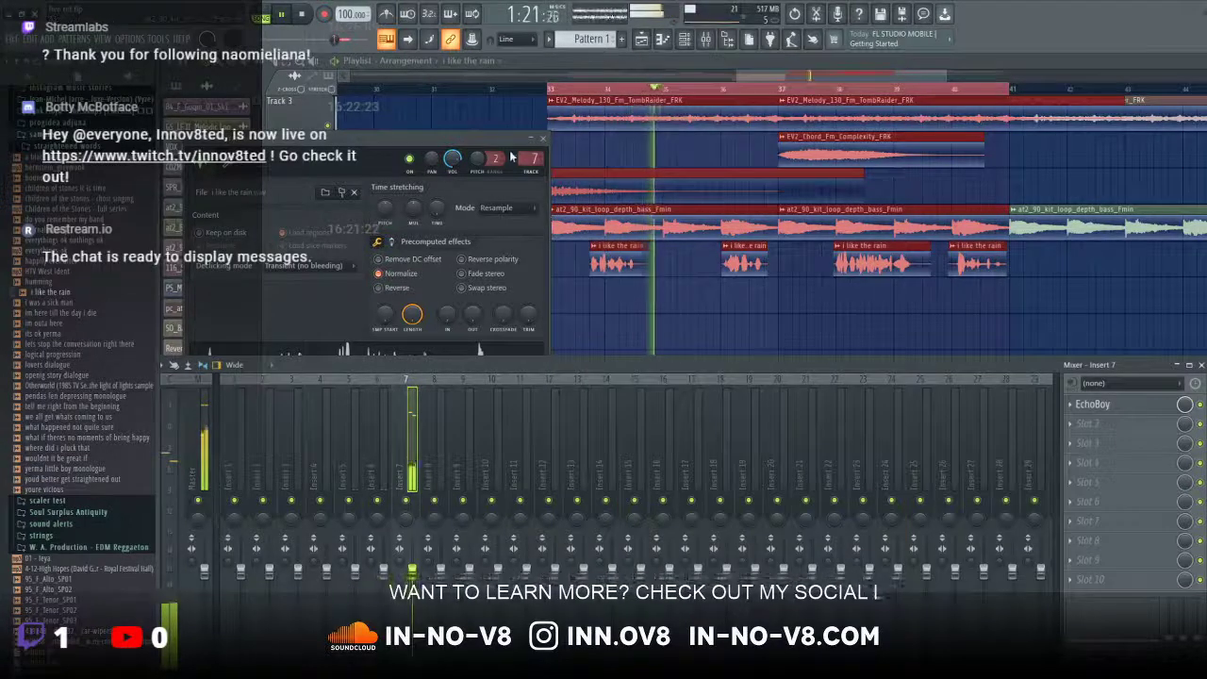
# Step: Load Soundgoodizer in the second effect slot of mixer insert 7 for the "i like the rain" vocal, removing the stray vocal clip from Track 4
pyautogui.click(592, 156)
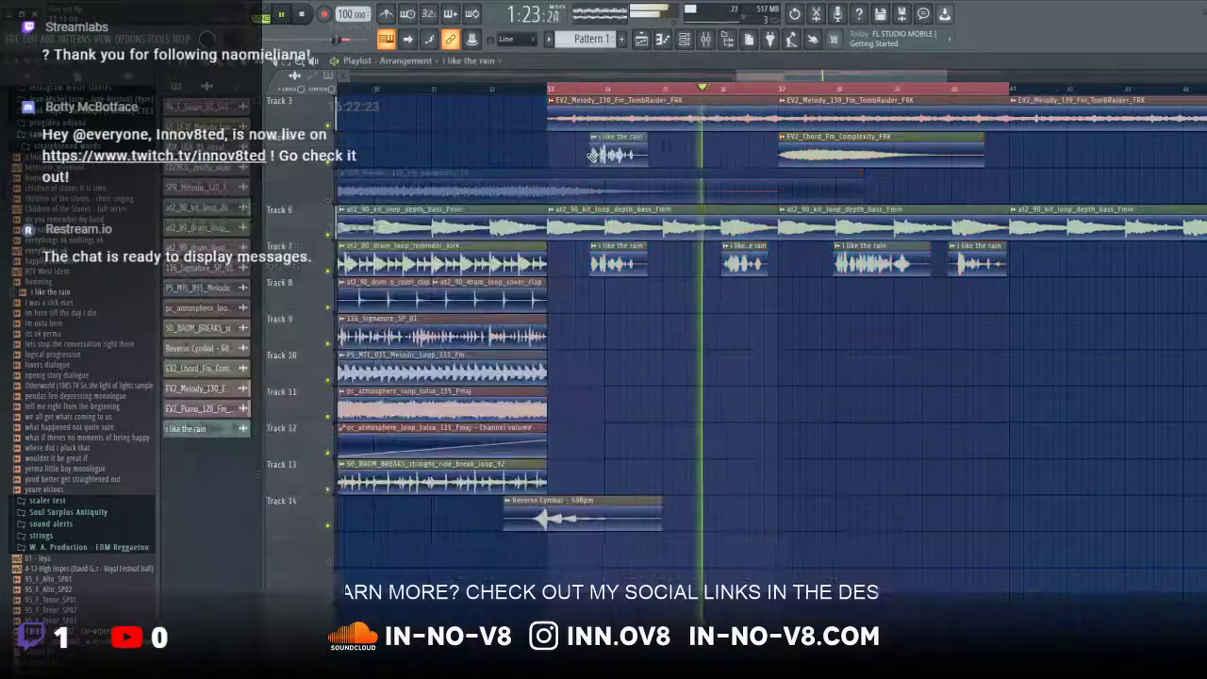
pyautogui.rightClick(594, 155)
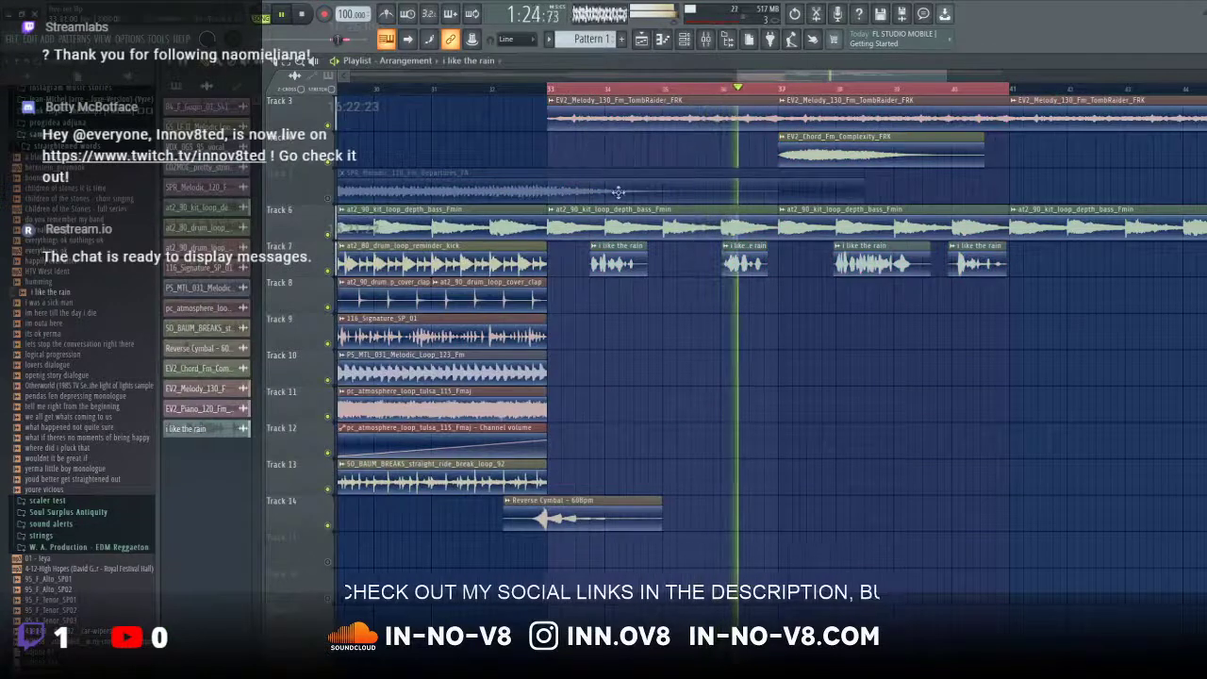
pyautogui.doubleClick(607, 254)
pyautogui.click(530, 162)
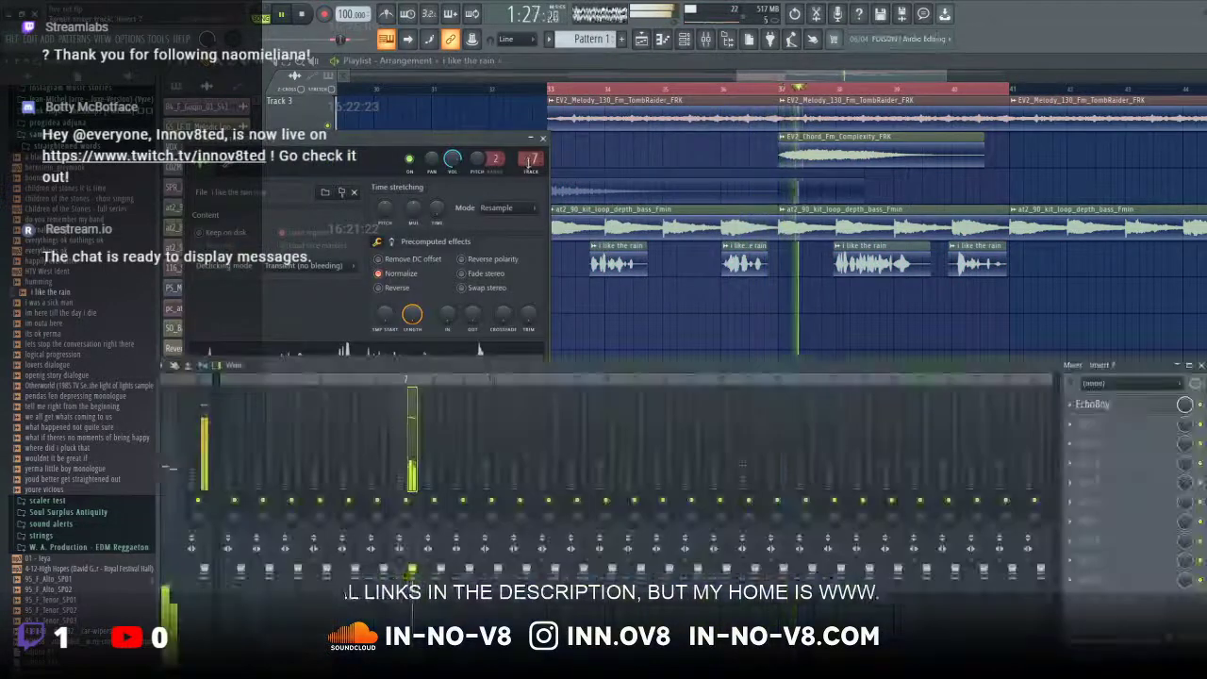
pyautogui.click(1077, 425)
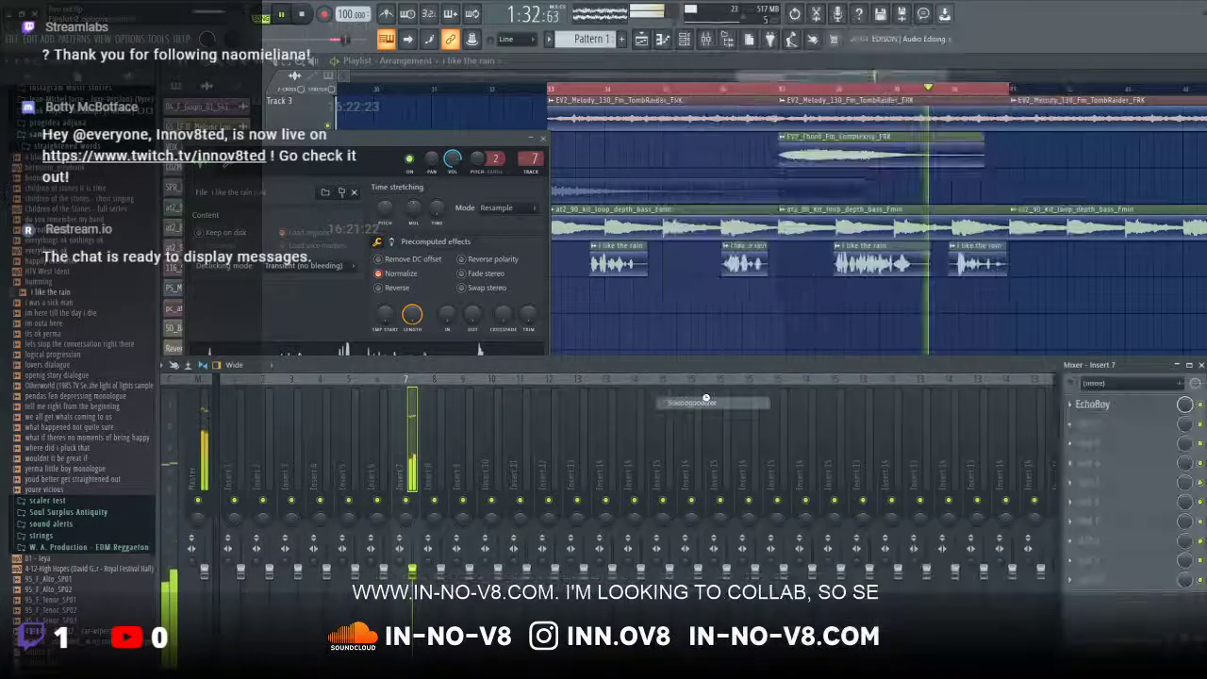
pyautogui.click(709, 403)
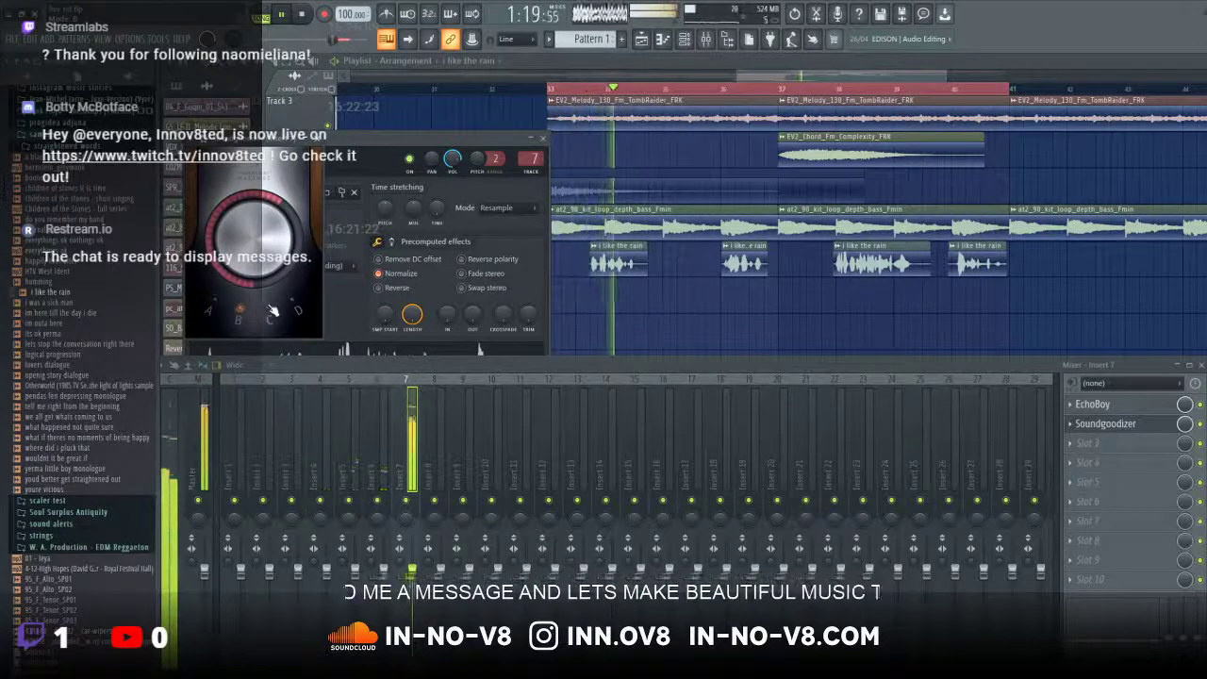
# Step: Switch Soundgoodizer to mode D and close the plugin, the vocal's channel window and the mixer
pyautogui.click(271, 313)
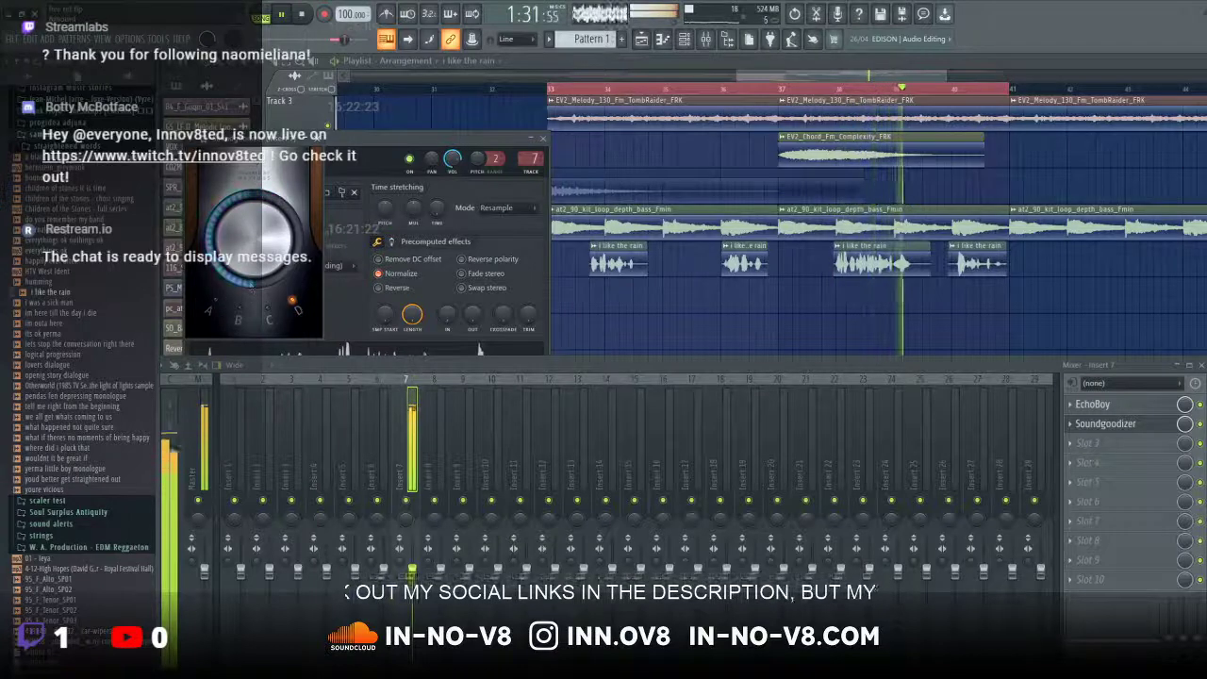
pyautogui.click(429, 138)
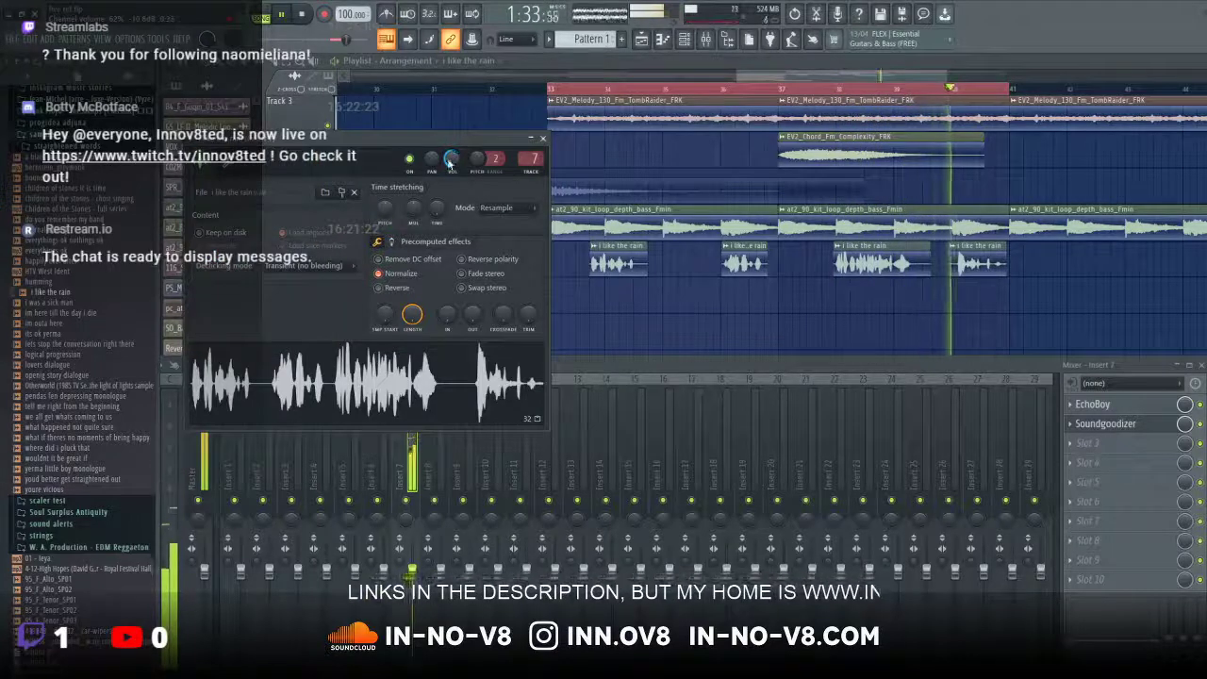
pyautogui.moveTo(432, 137); pyautogui.dragTo(472, 322)
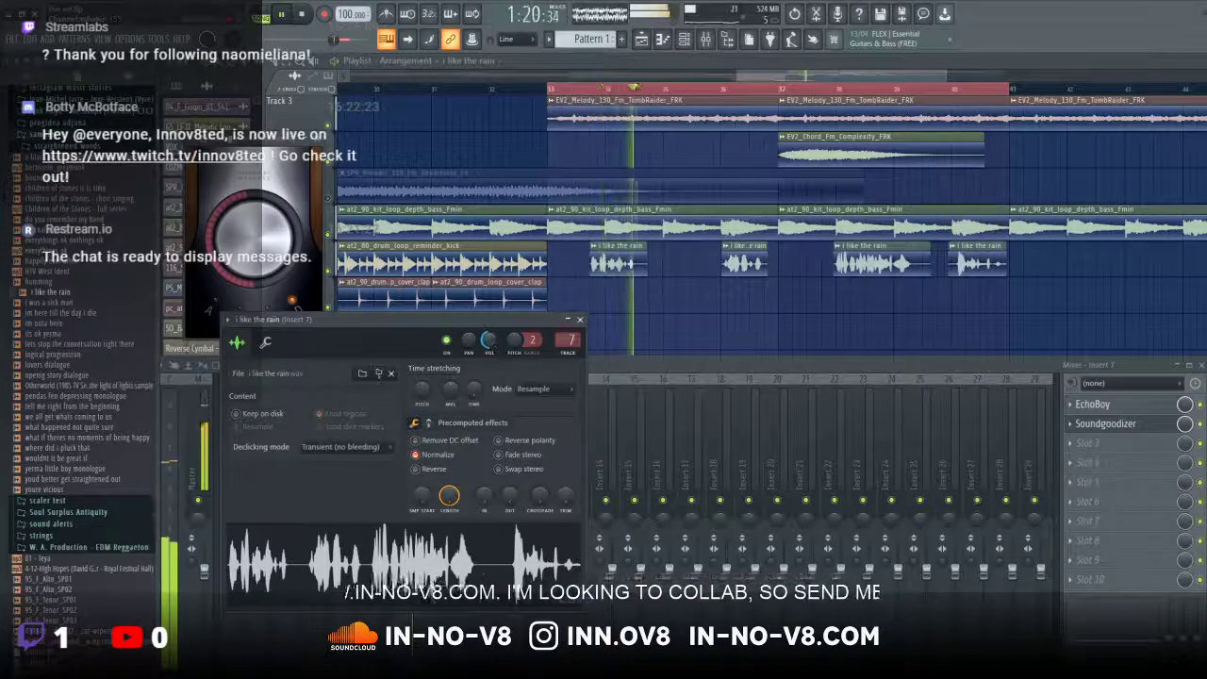
pyautogui.click(322, 141)
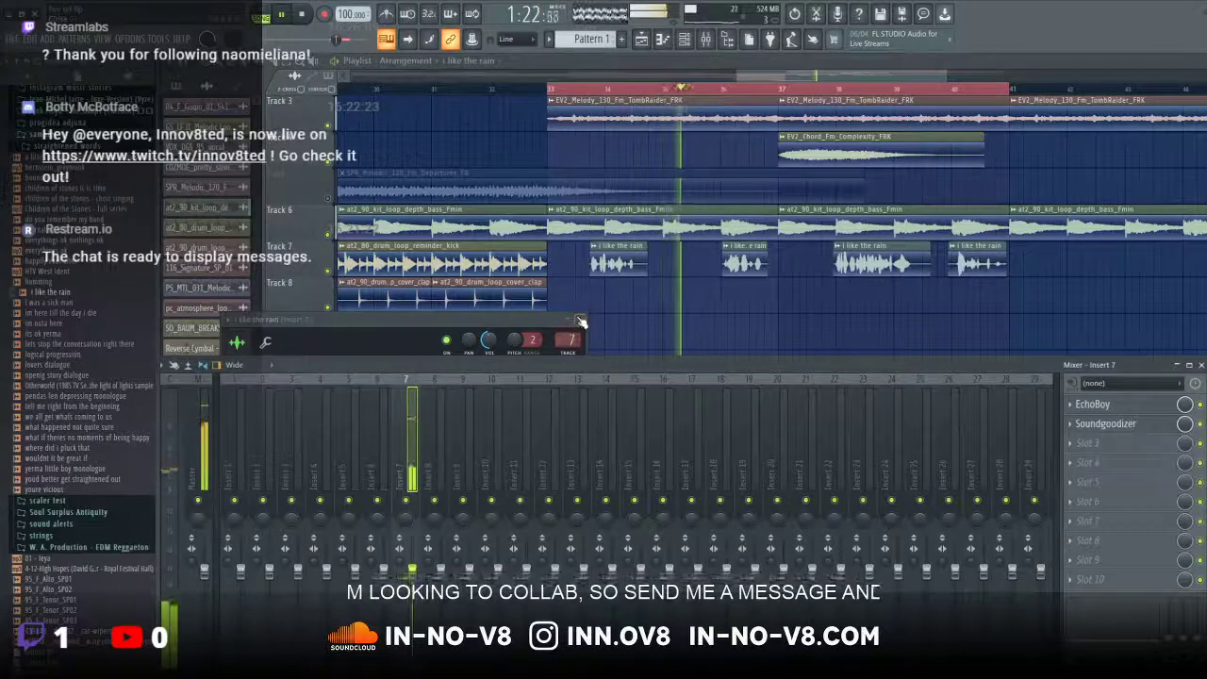
pyautogui.click(580, 320)
pyautogui.press('F9')
# Step: Clear the looped range from bar 33 to 41 and unmute Track 5 with playback stopped
pyautogui.click(548, 102)
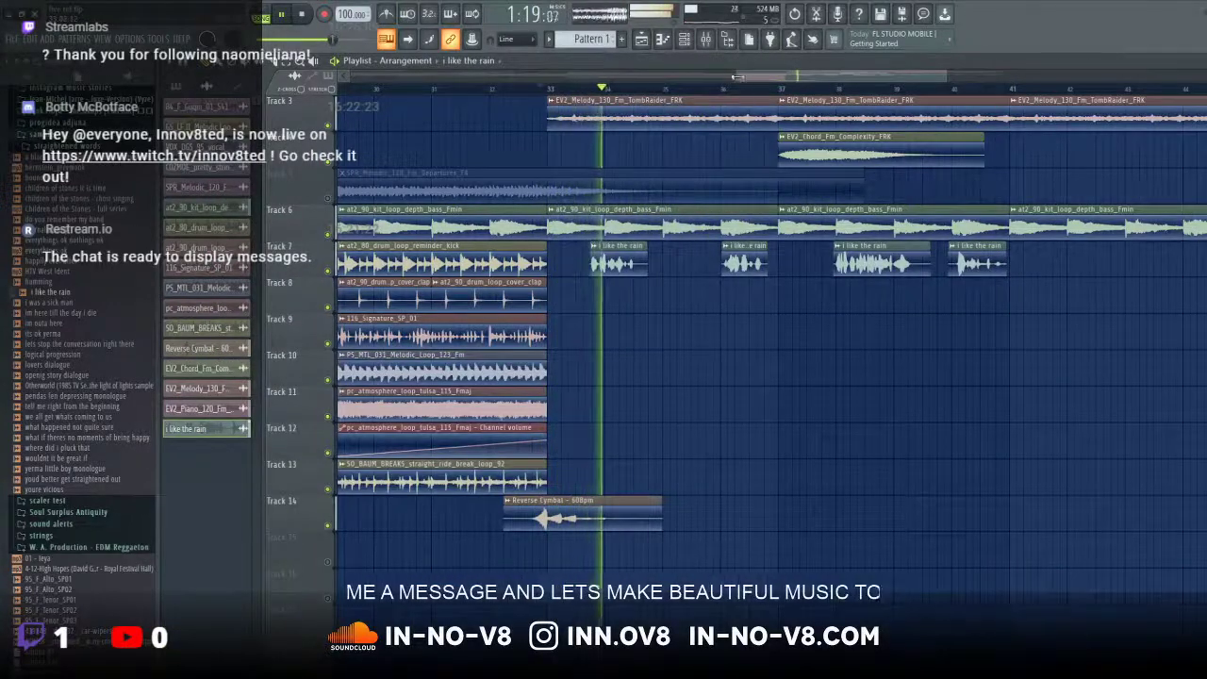
pyautogui.scroll(-3, 506, 98)
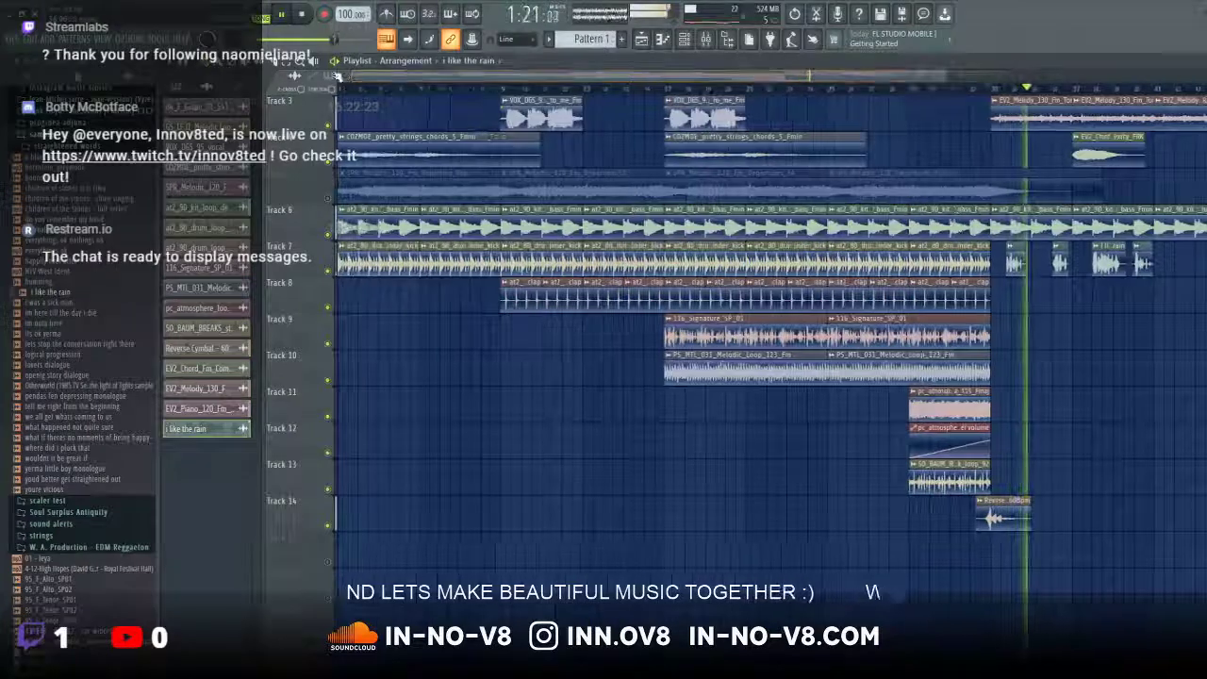
pyautogui.click(289, 15)
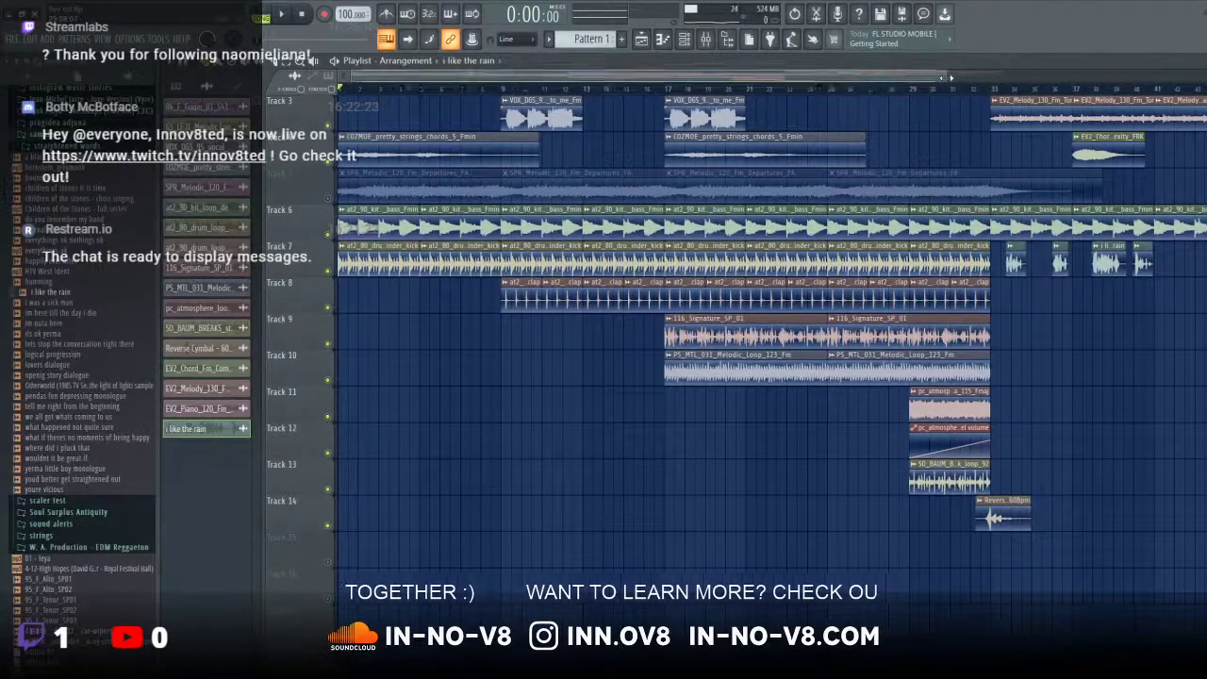
pyautogui.scroll(-3, 1134, 107)
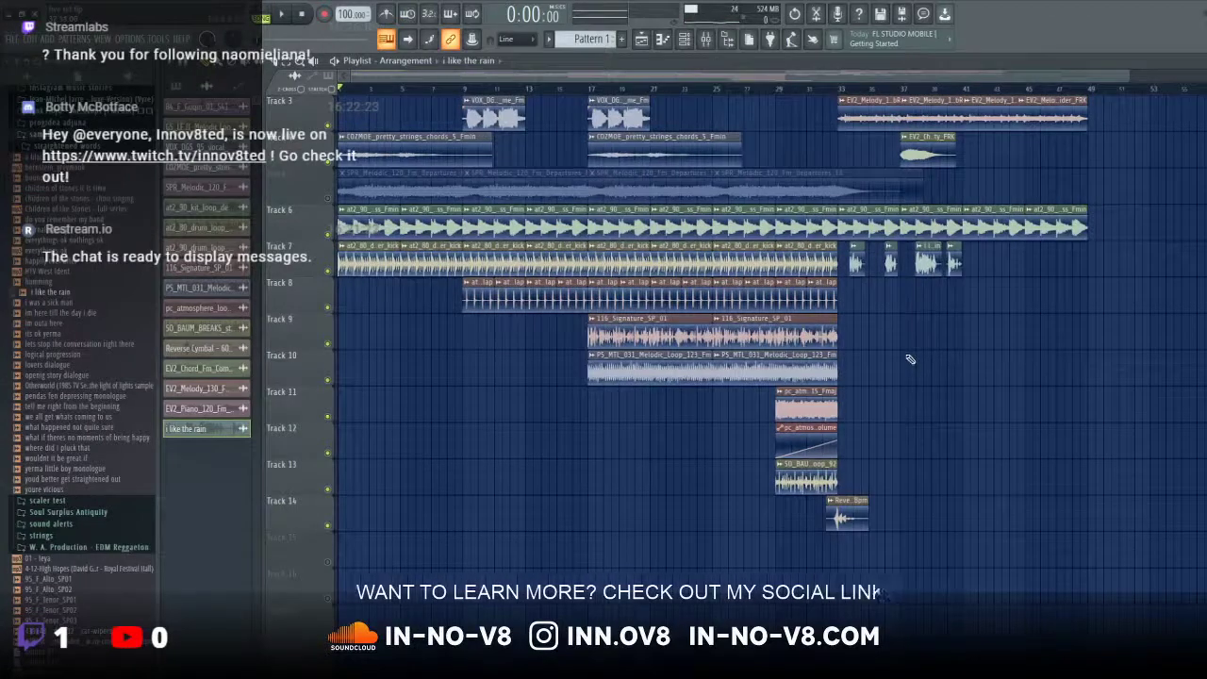
pyautogui.click(330, 199)
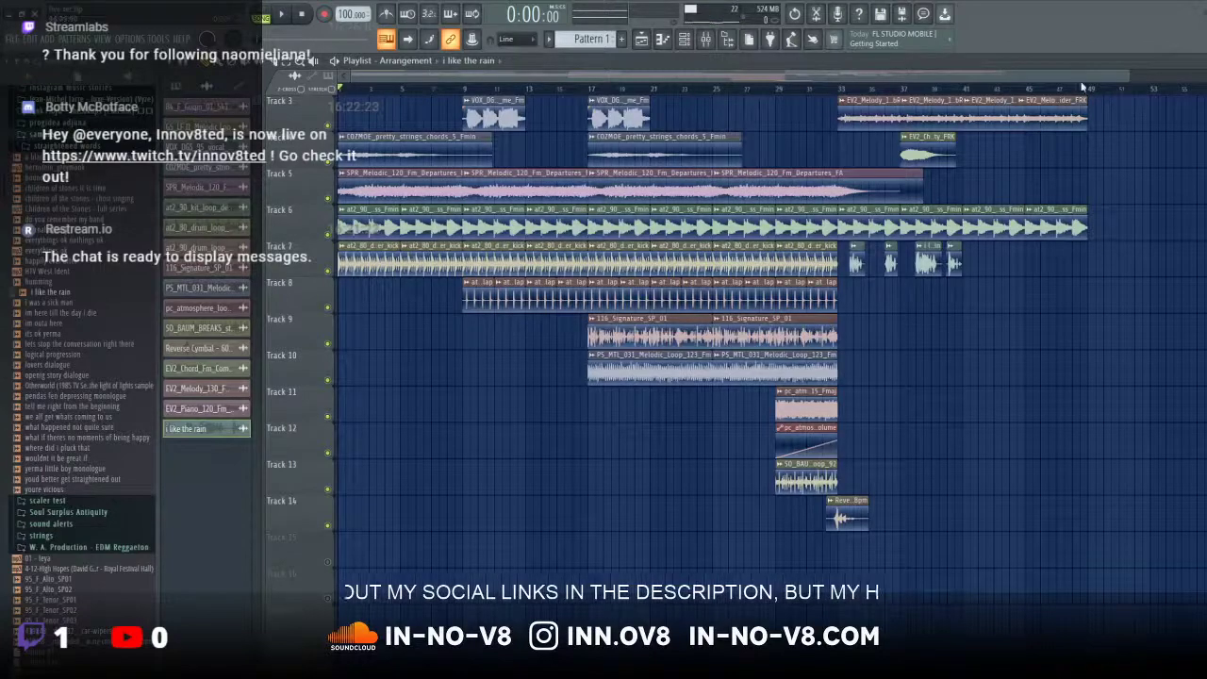
# Step: Delete the SPR_Melodic_120_Fm_Departures clip at bars 1 to 9 on Track 5 and restart playback from the beginning
pyautogui.scroll(3, 904, 123)
pyautogui.scroll(2, 904, 124)
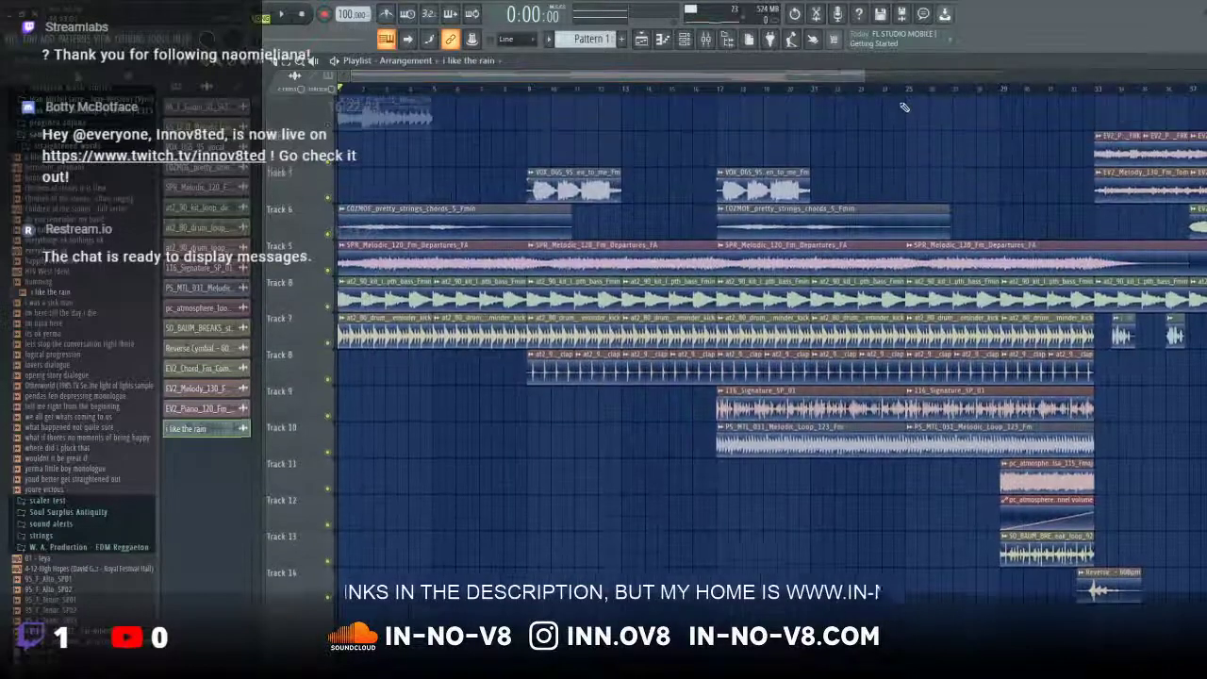
pyautogui.scroll(-4, 903, 123)
pyautogui.scroll(4, 720, 331)
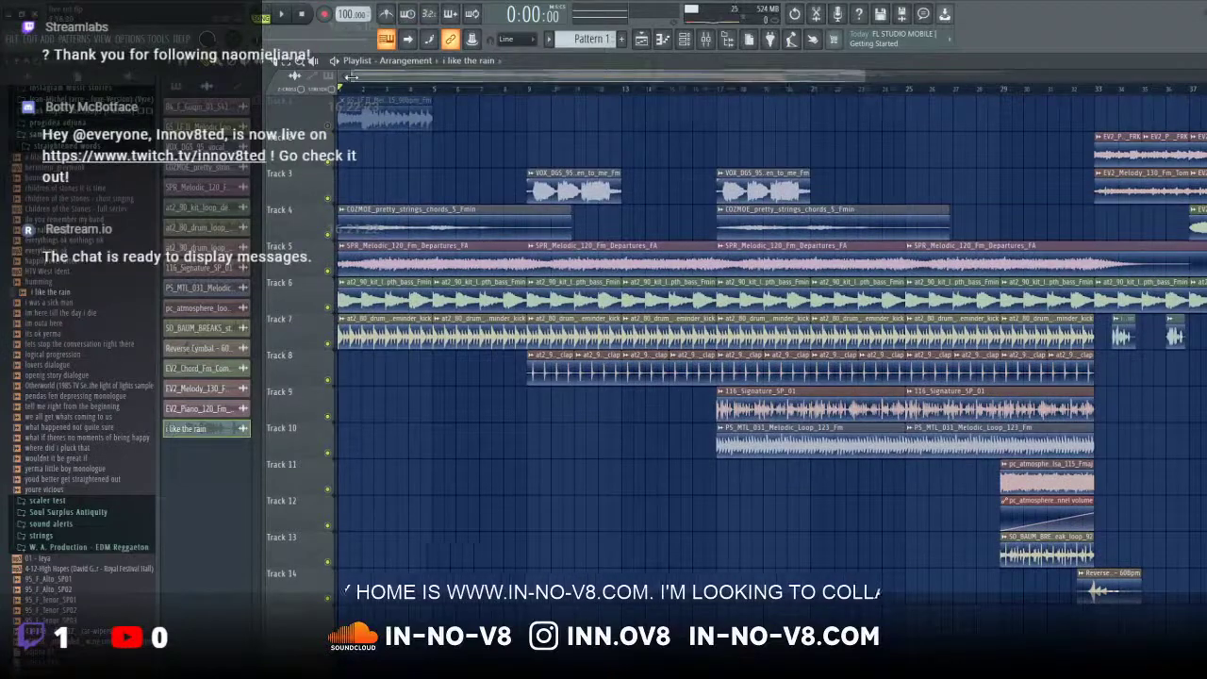
pyautogui.moveTo(352, 82)
pyautogui.mouseDown()
pyautogui.moveTo(424, 82)
pyautogui.moveTo(351, 82)
pyautogui.mouseUp()
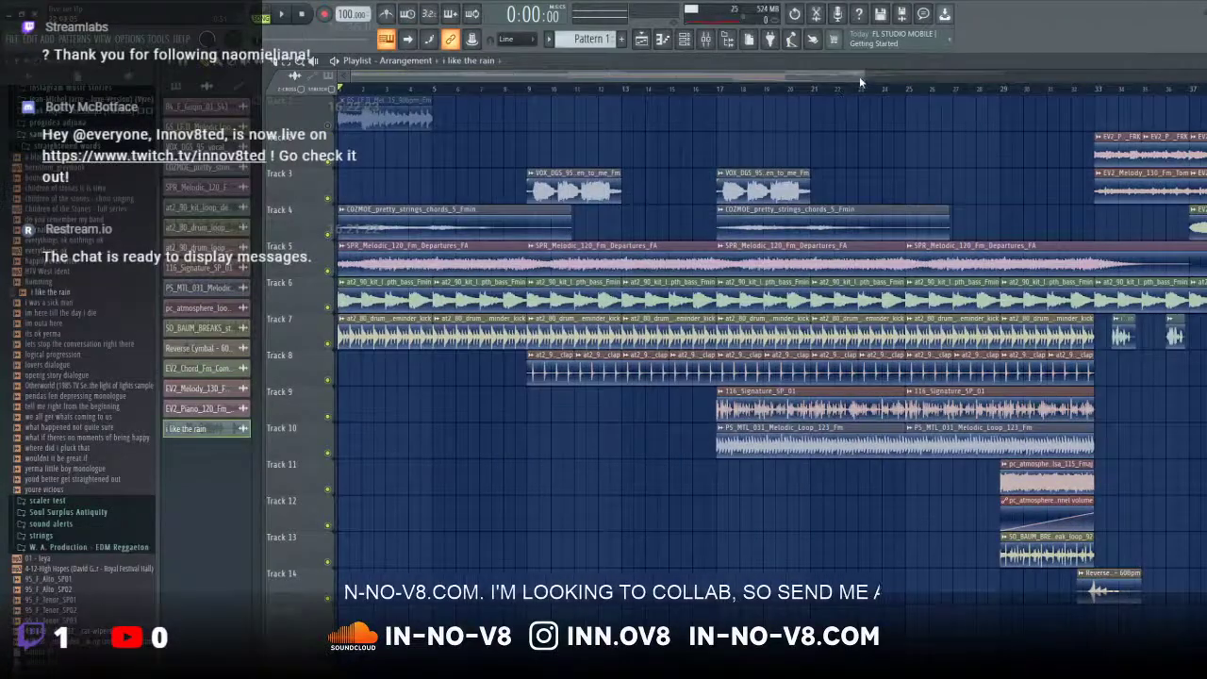
pyautogui.moveTo(872, 77); pyautogui.dragTo(1109, 79)
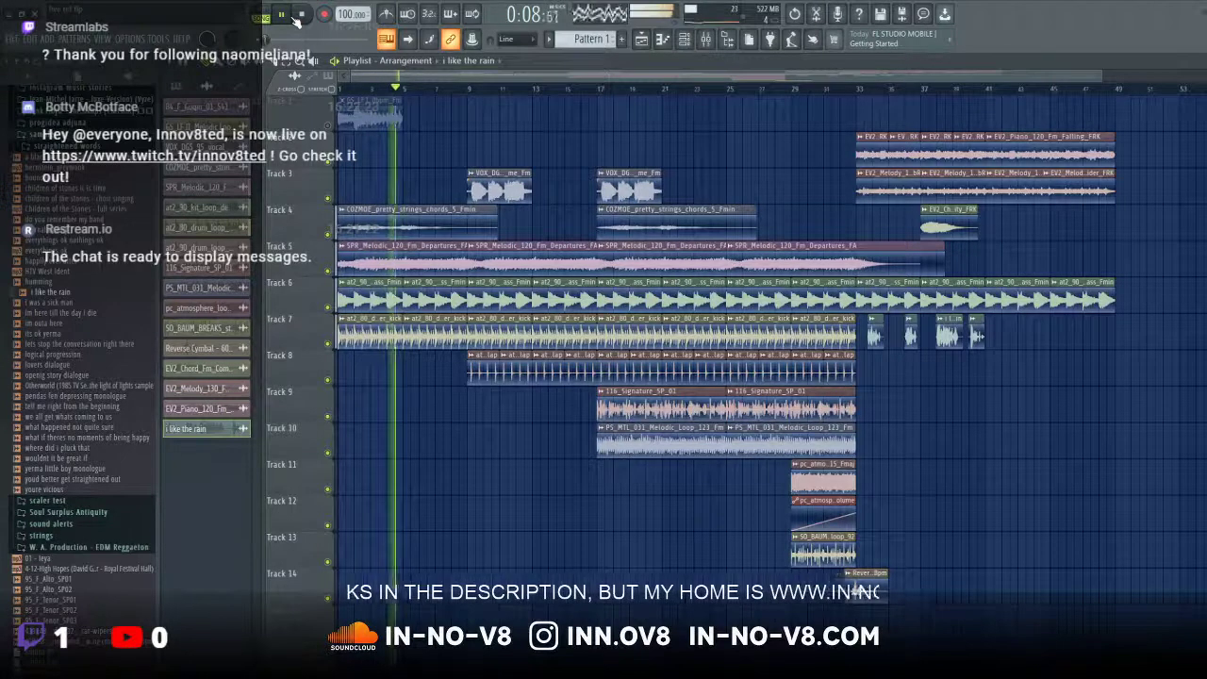
pyautogui.rightClick(396, 265)
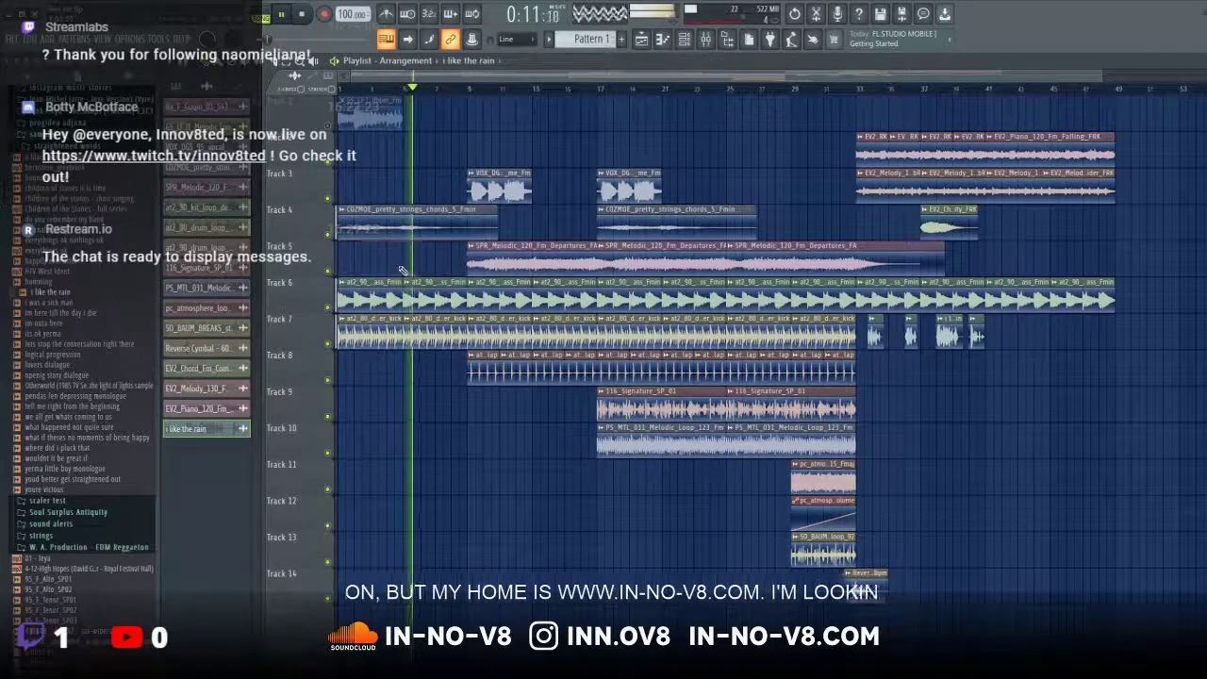
pyautogui.click(300, 15)
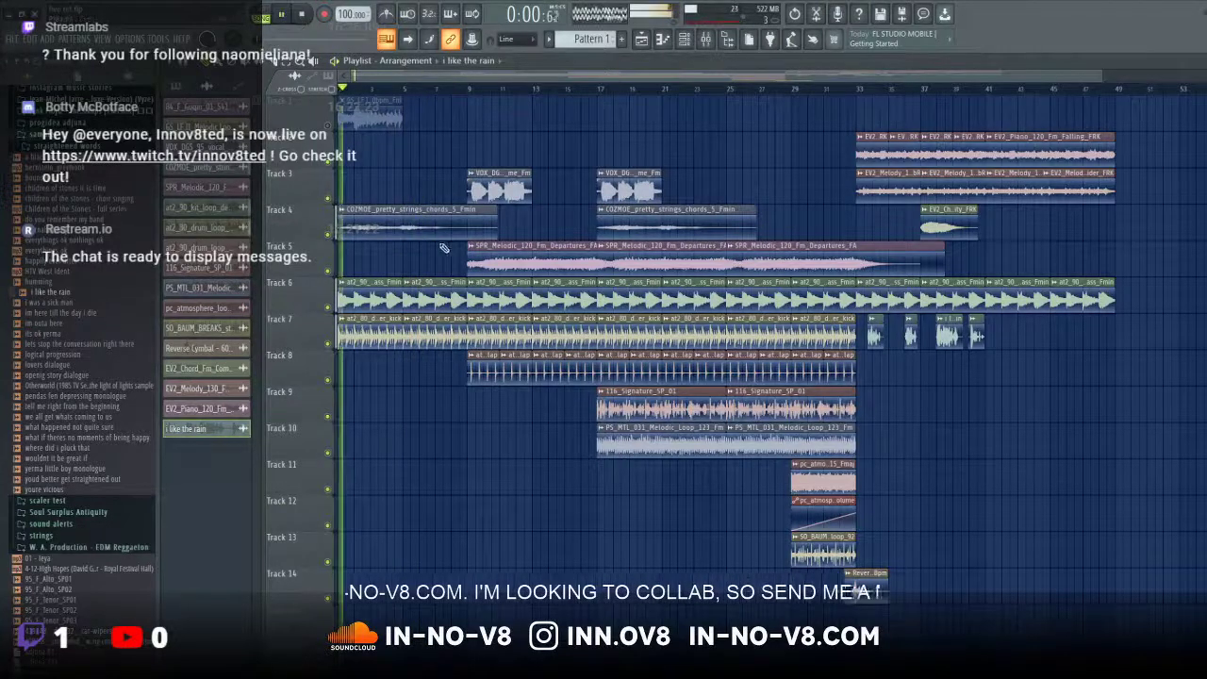
# Step: Try removing the Track 5 melodic clip at bars 9 to 17 and undo the removal
pyautogui.rightClick(501, 248)
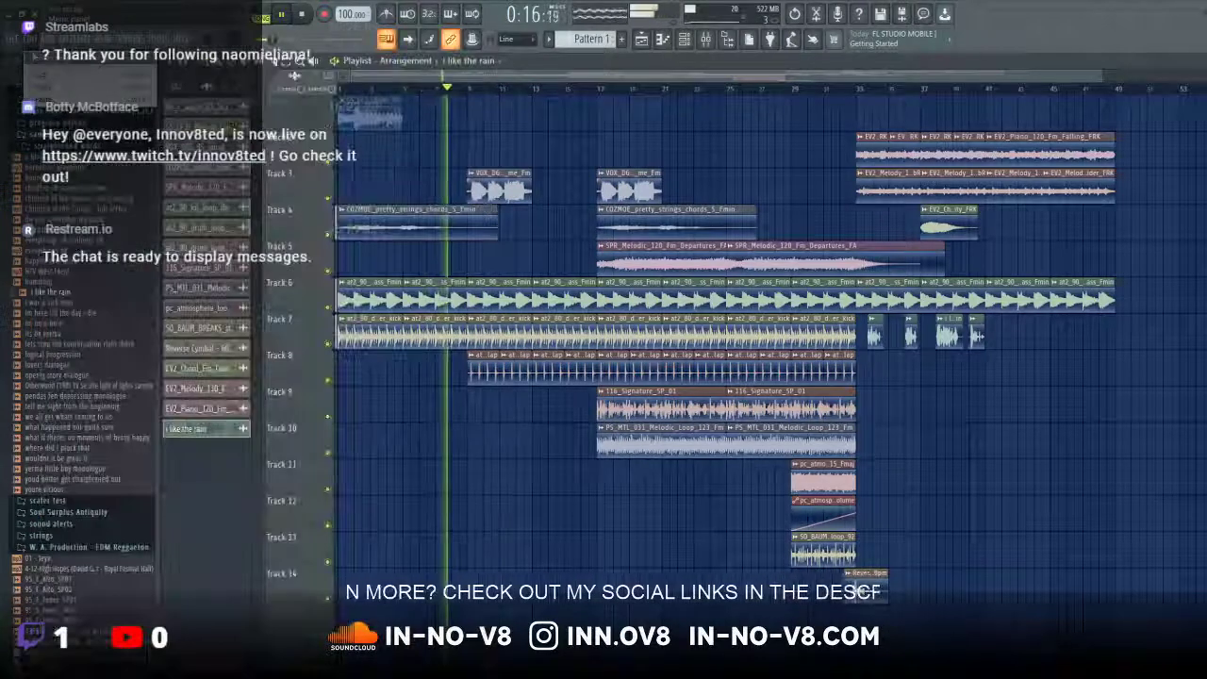
pyautogui.click(71, 56)
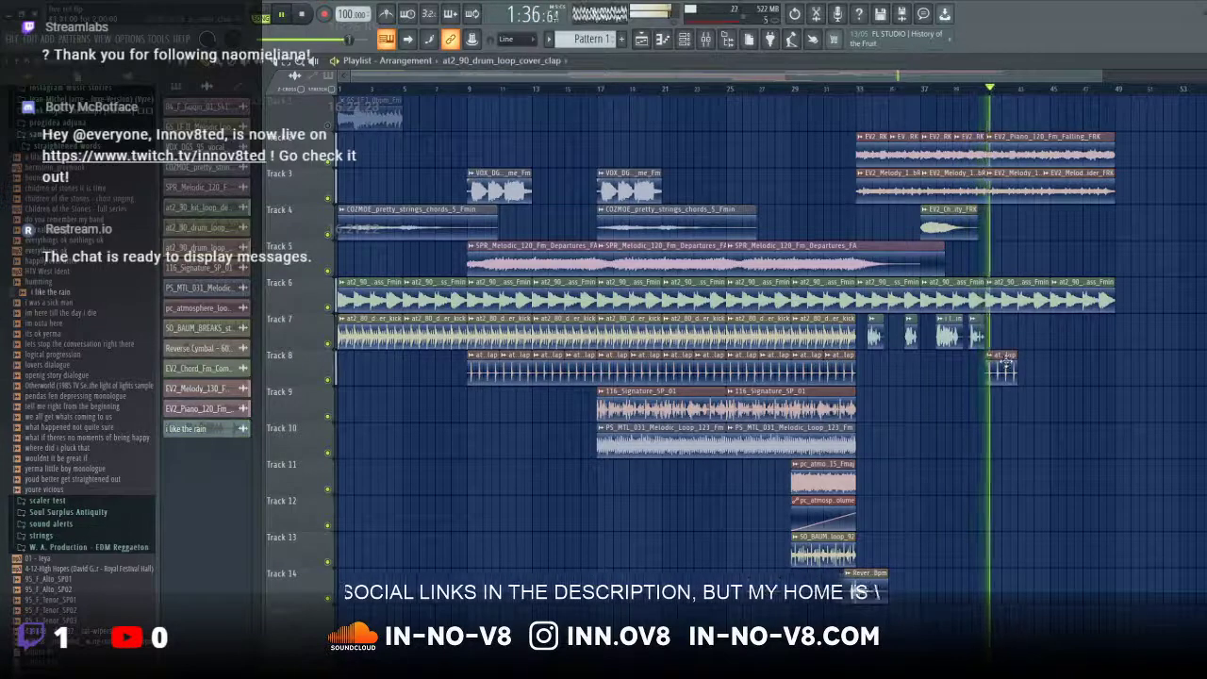
# Step: Fill bars 41 to 49 on Track 8 with four consecutive at2_90_drum_loop_cover_clap clips
pyautogui.click(1000, 359)
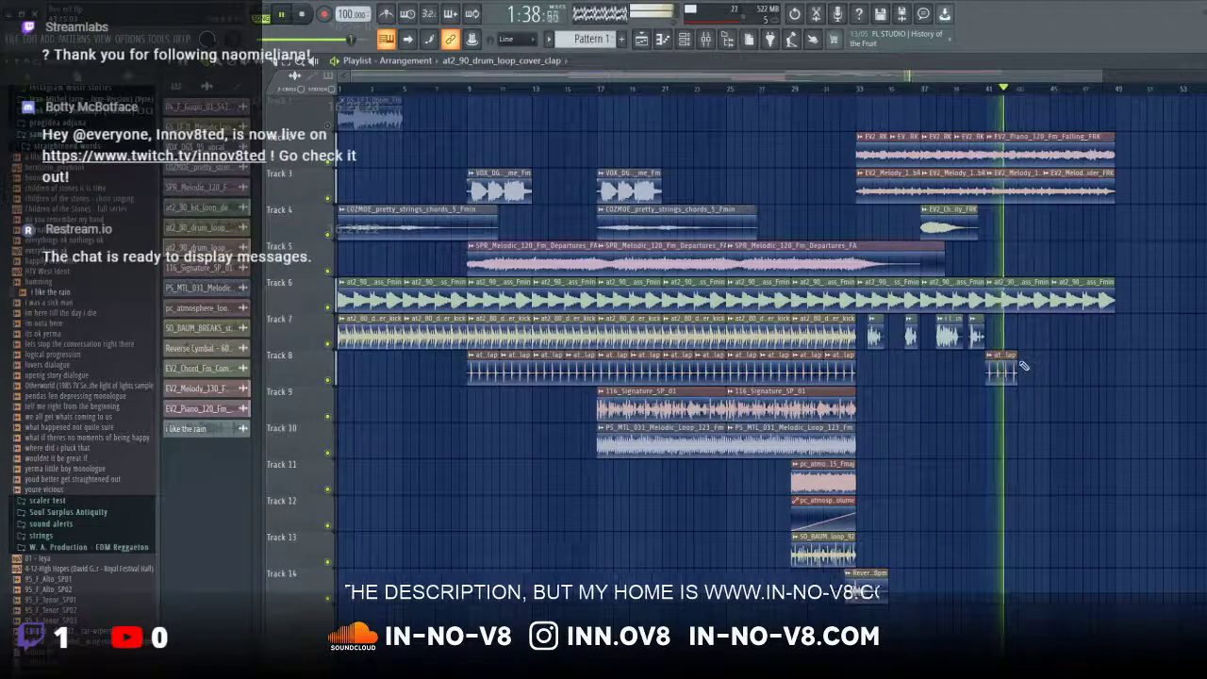
pyautogui.click(1033, 358)
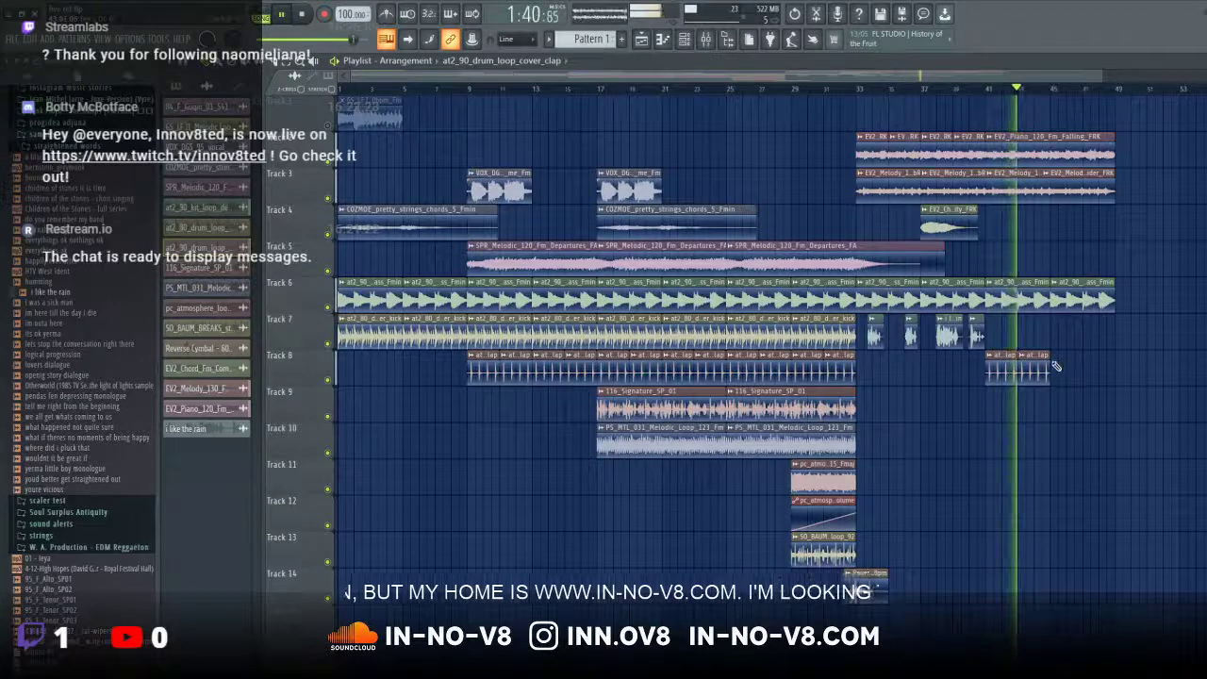
pyautogui.click(1066, 359)
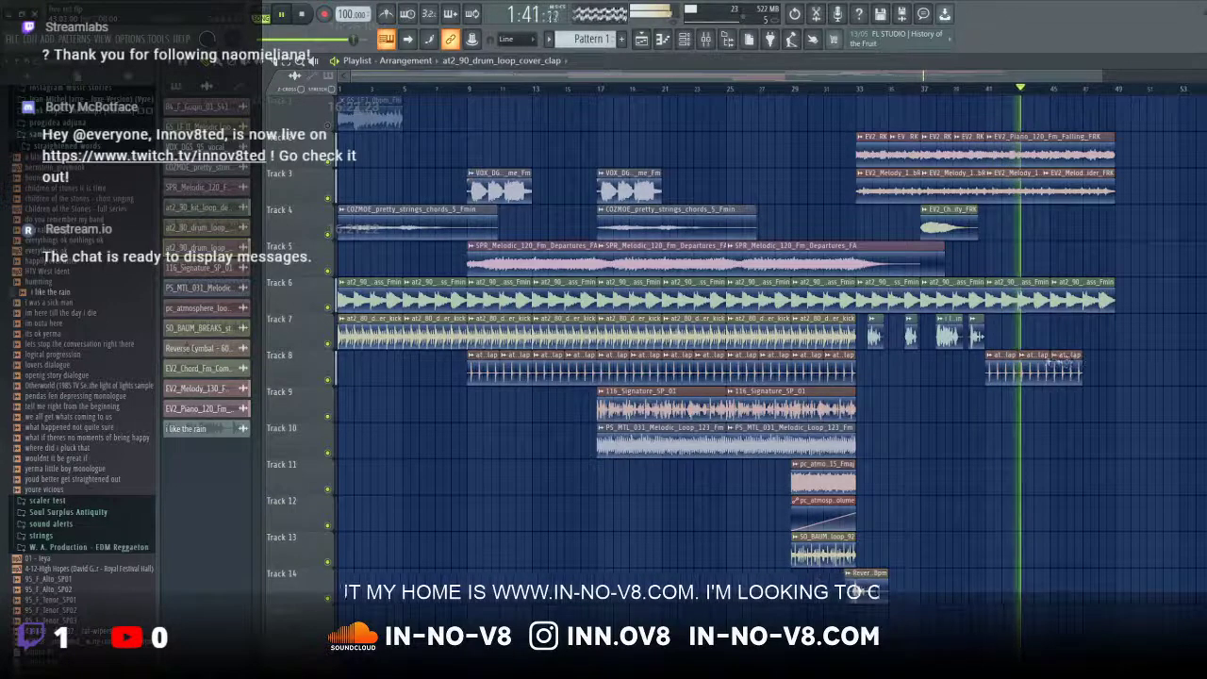
pyautogui.click(1085, 364)
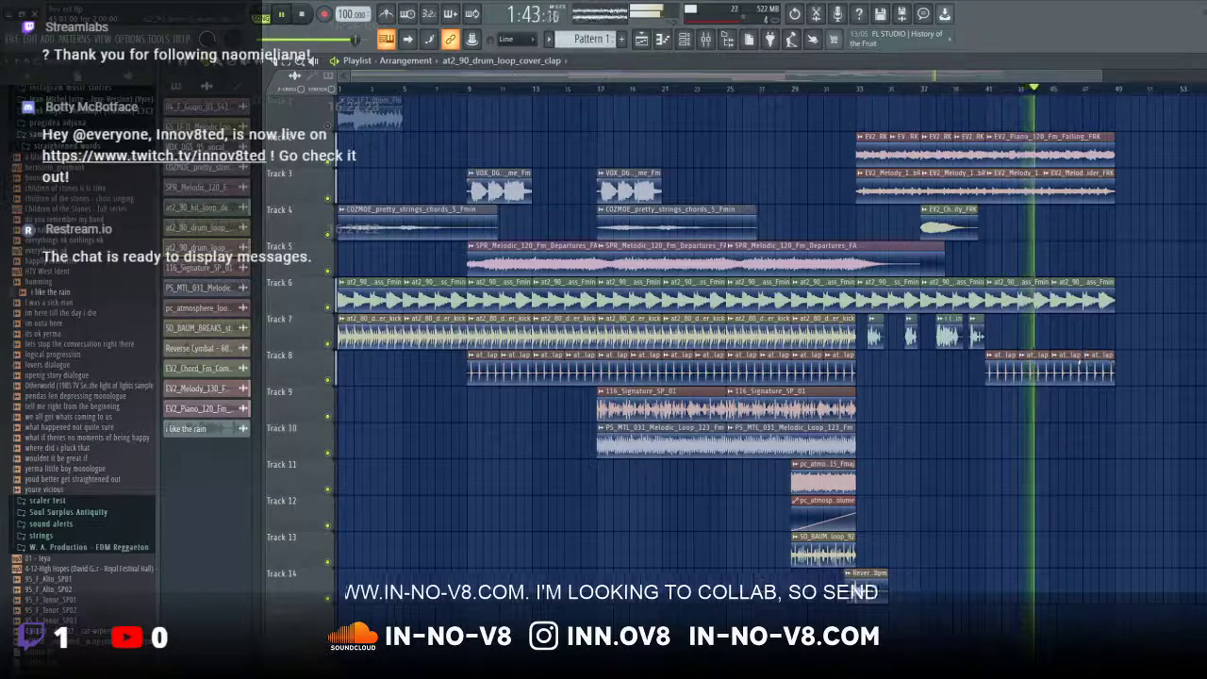
# Step: Audition the arrangement from bar 17 into the clap section after bar 41 and stop playback
pyautogui.click(860, 91)
pyautogui.click(827, 89)
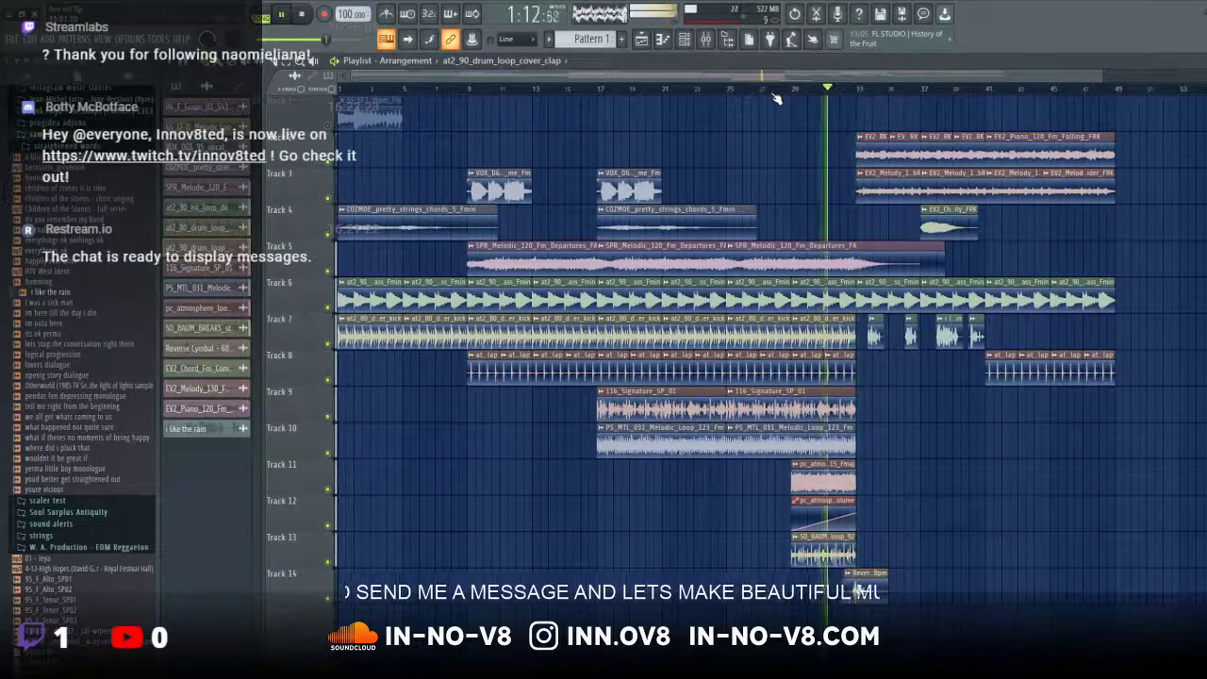
pyautogui.press('space')
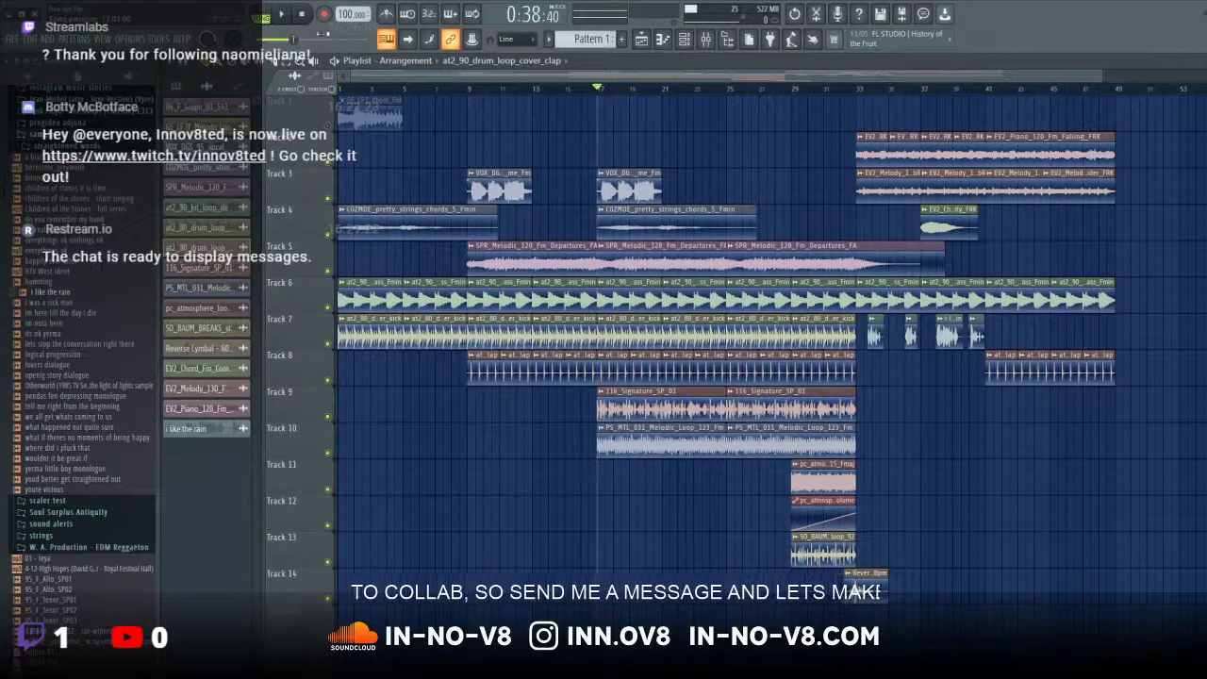
pyautogui.click(283, 15)
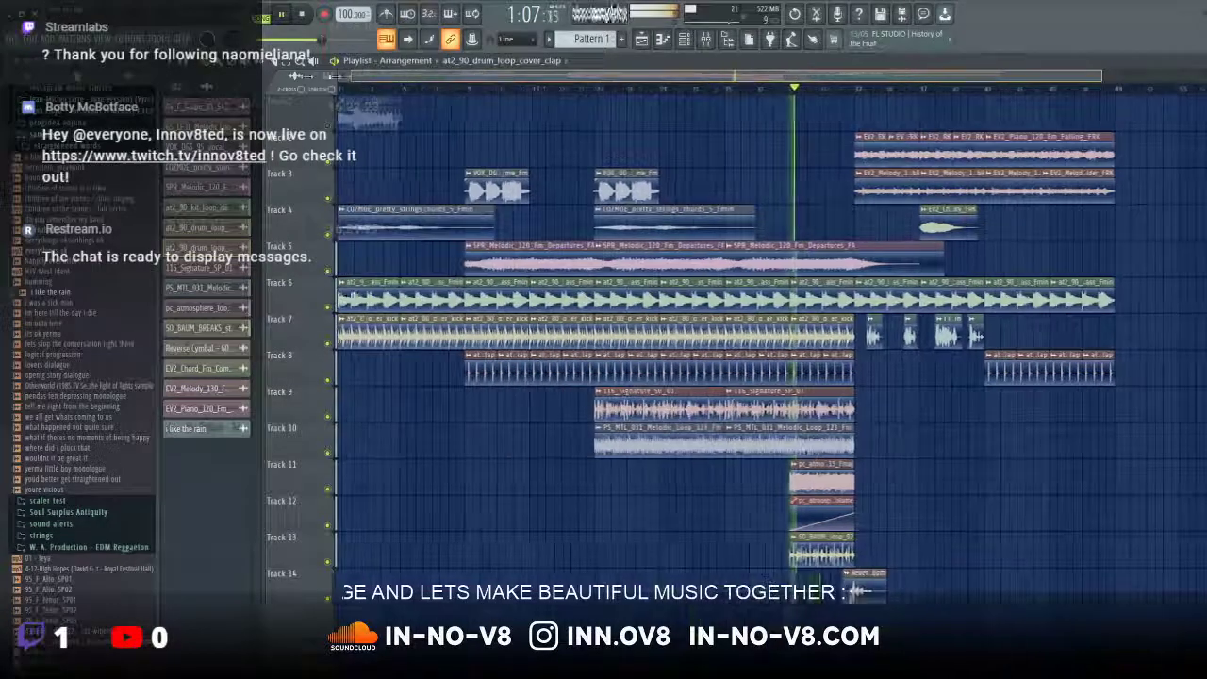
pyautogui.moveTo(1102, 76); pyautogui.dragTo(699, 74)
pyautogui.moveTo(567, 79); pyautogui.dragTo(846, 102)
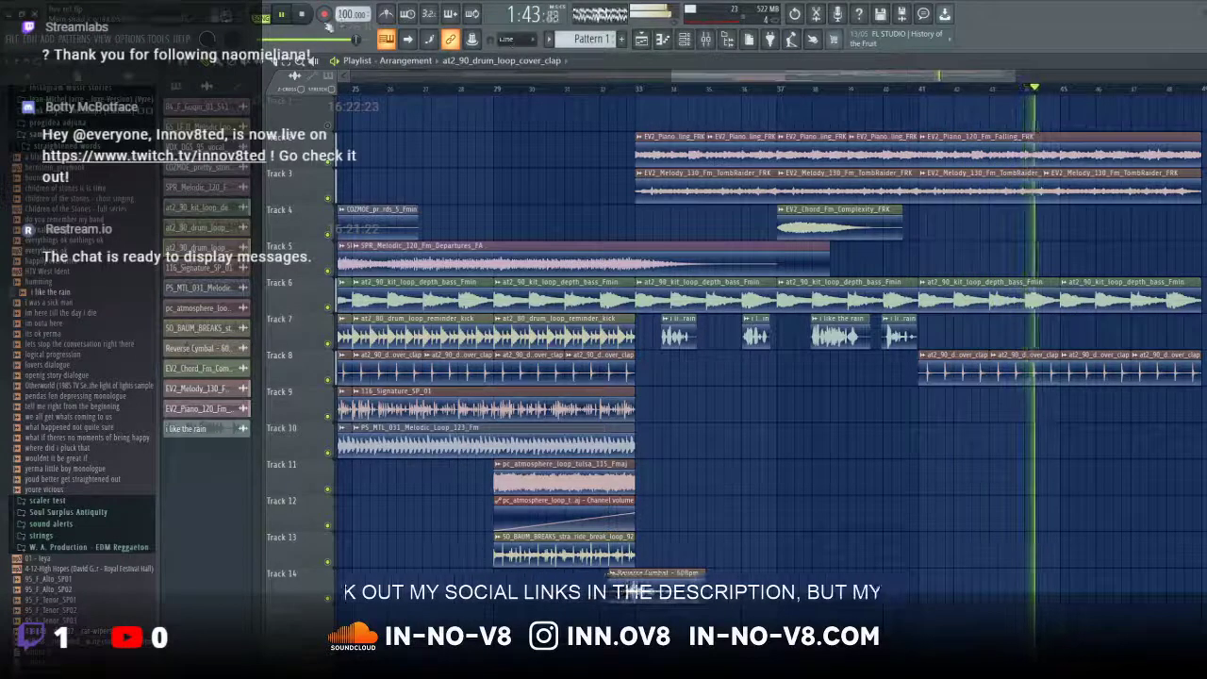
pyautogui.click(302, 14)
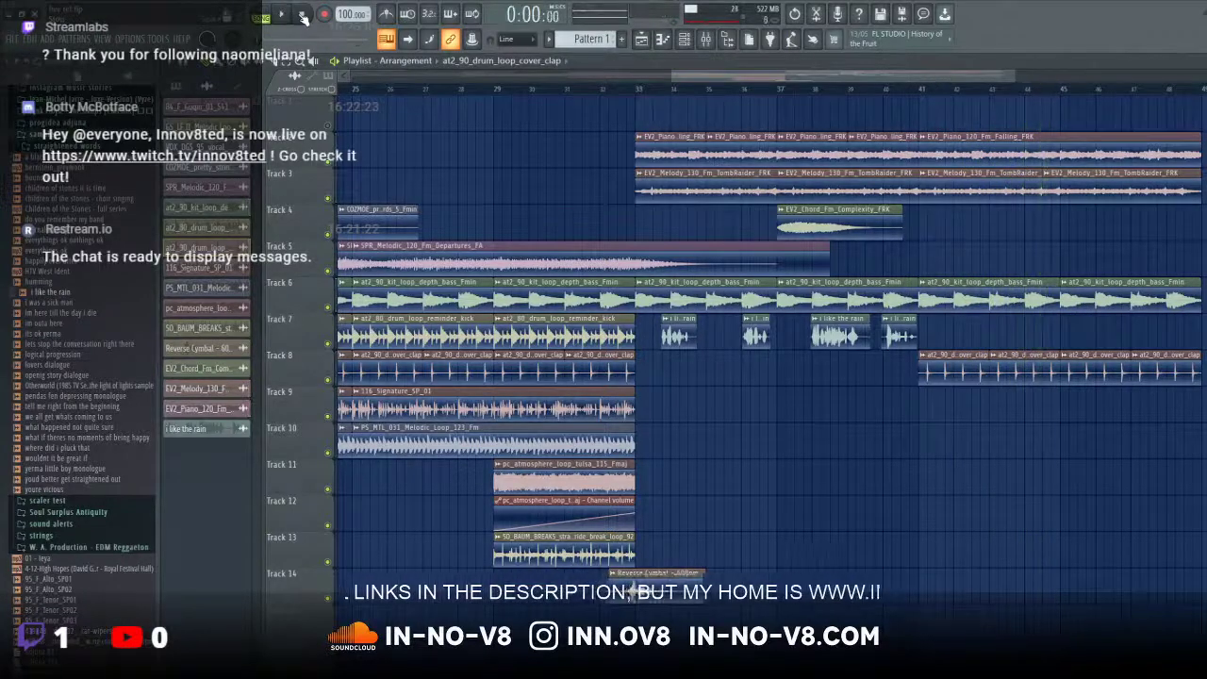
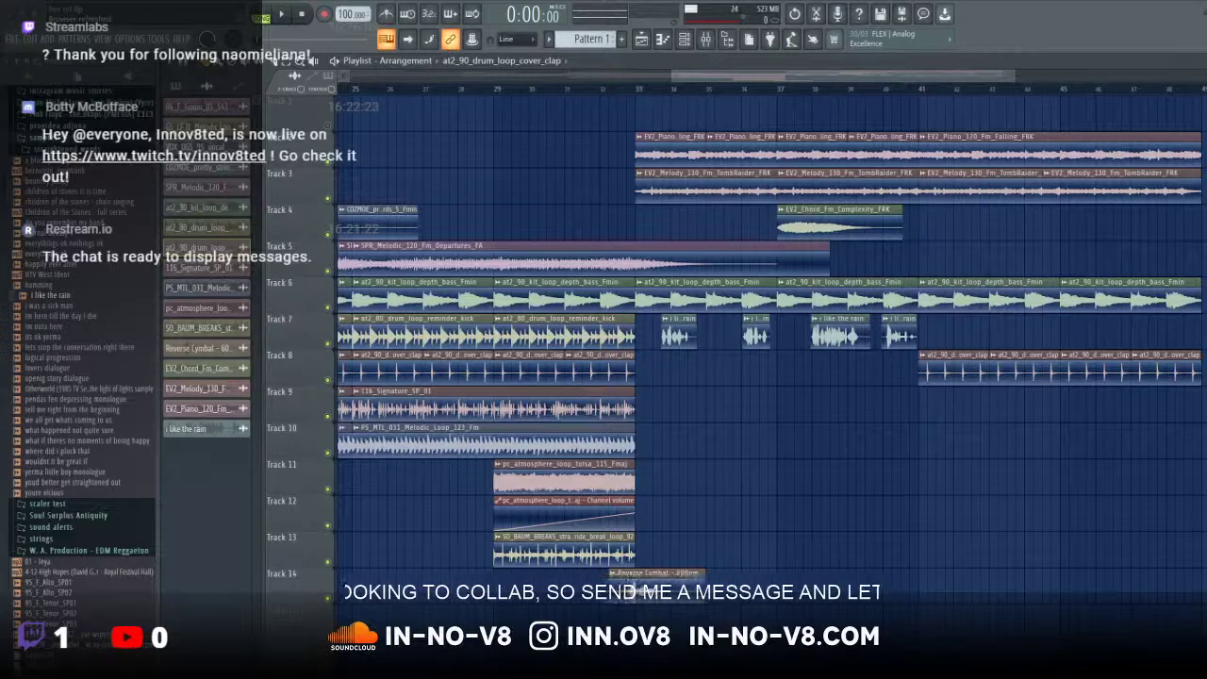
# Step: Place the Radio Guitar 119 Fm sample at bar 41 on Track 9 and set its detected tempo to 119 BPM, keeping the project tempo
pyautogui.moveTo(860, 494); pyautogui.dragTo(927, 397)
pyautogui.rightClick(925, 394)
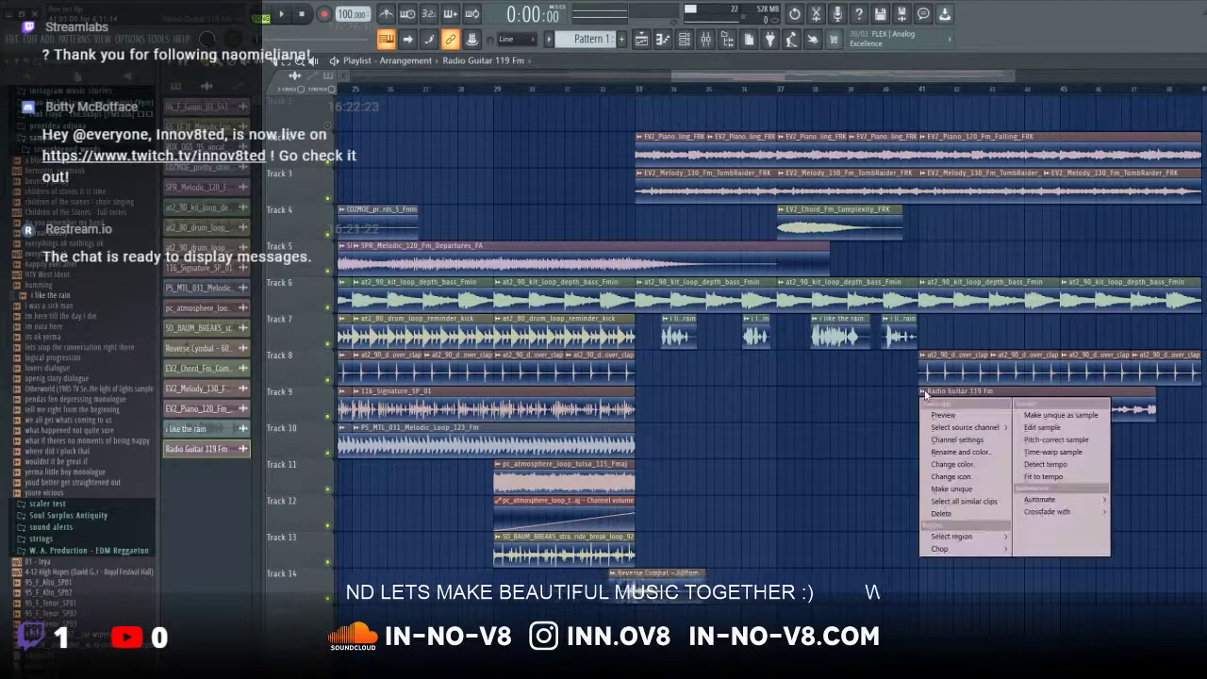
pyautogui.click(1045, 464)
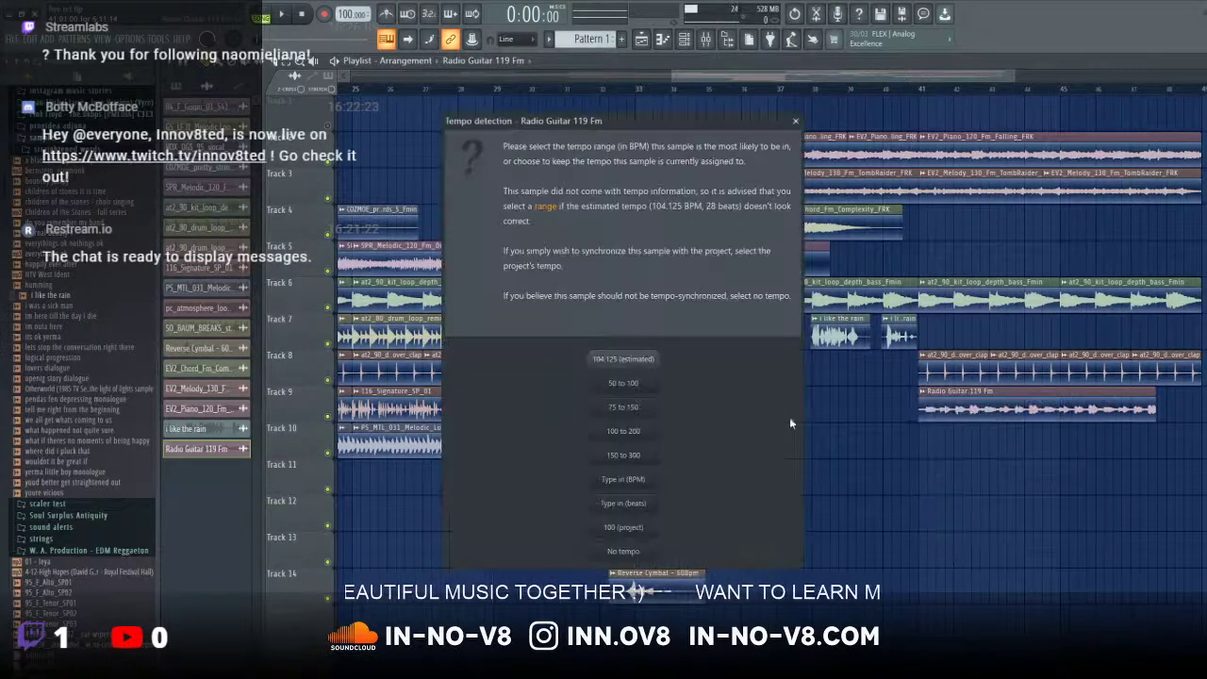
pyautogui.click(623, 479)
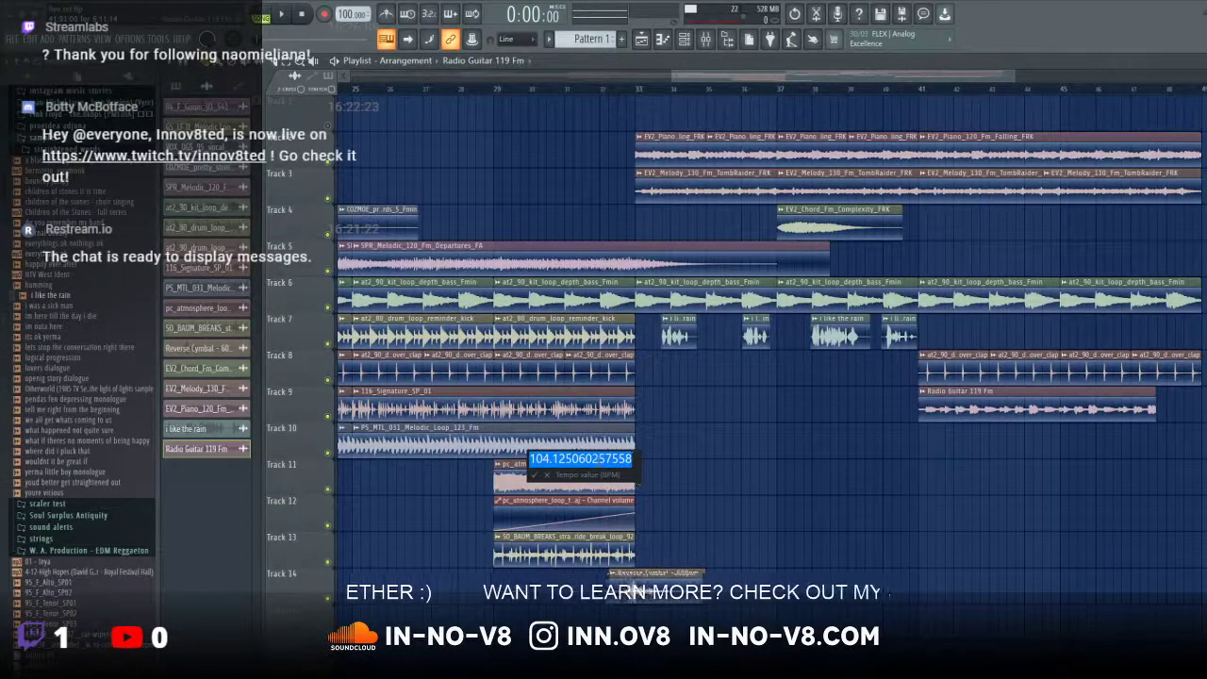
pyautogui.write('119')
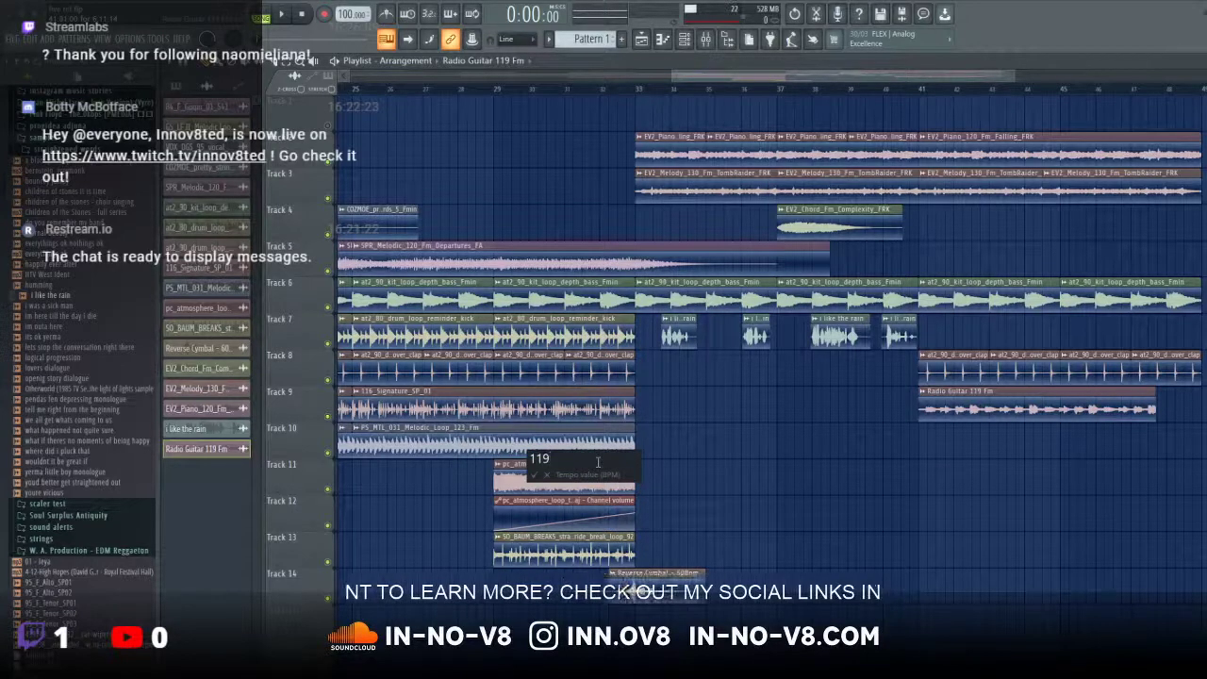
pyautogui.click(534, 478)
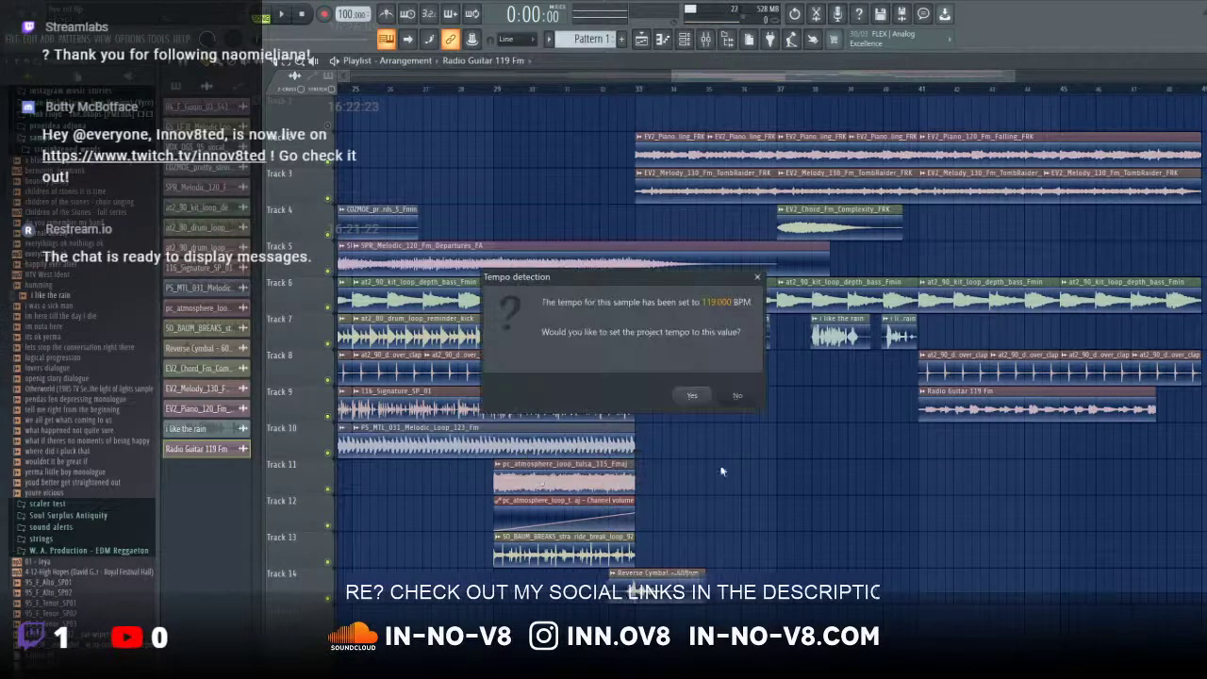
pyautogui.click(737, 396)
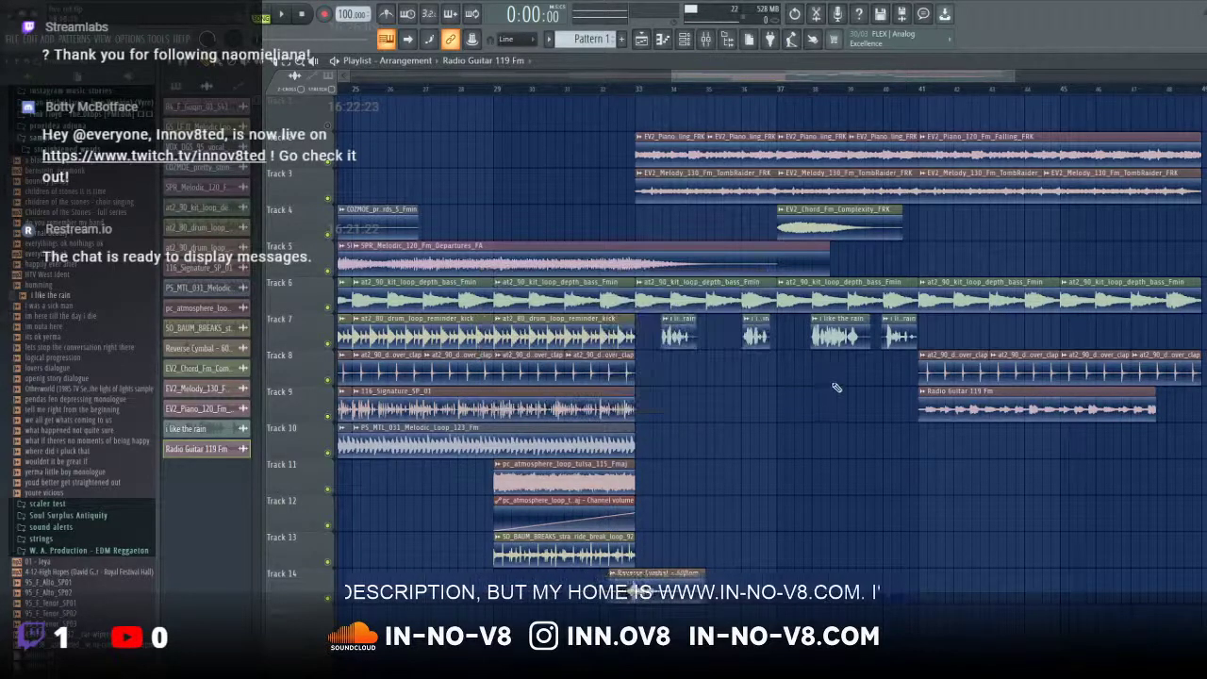
# Step: Fit the Radio Guitar 119 Fm clip on Track 9 to the project tempo using a source tempo of 119 BPM
pyautogui.click(925, 393)
pyautogui.click(1045, 477)
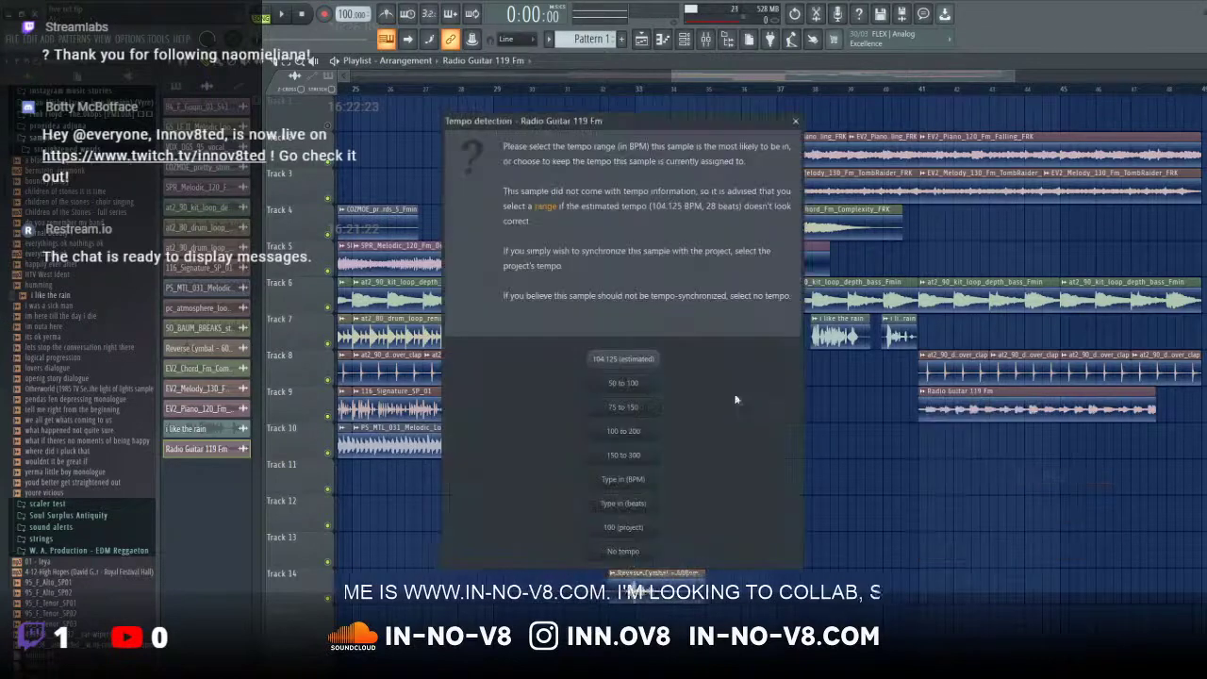
pyautogui.click(623, 360)
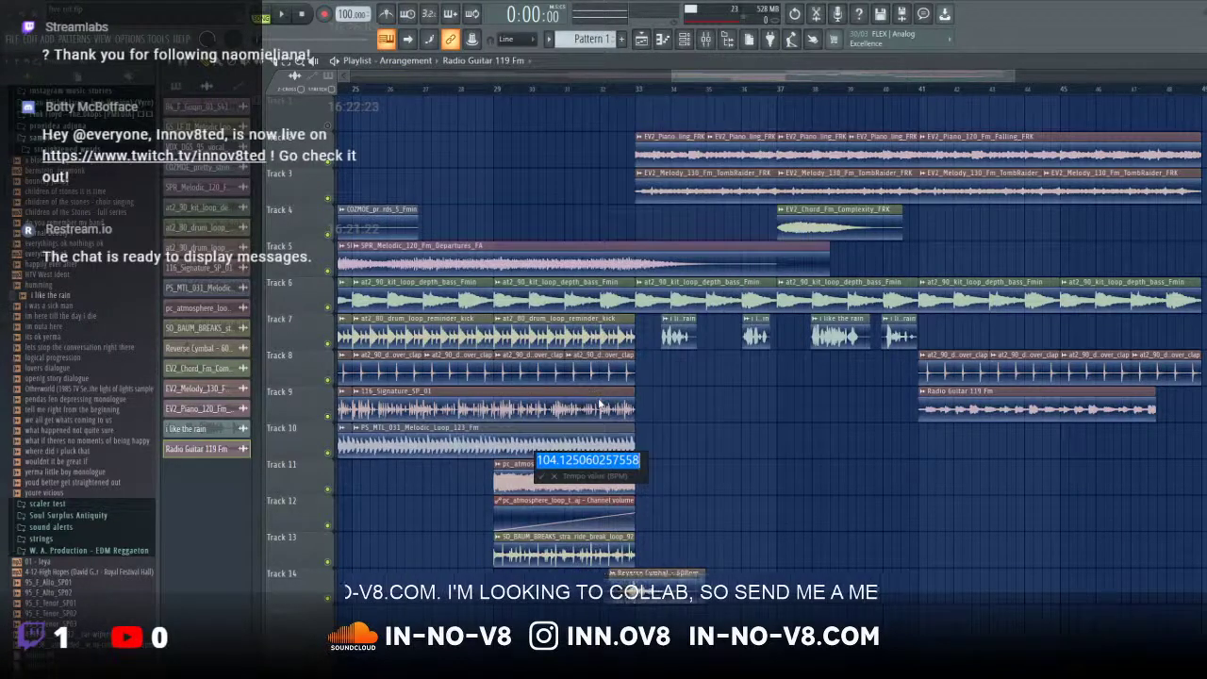
pyautogui.write('119')
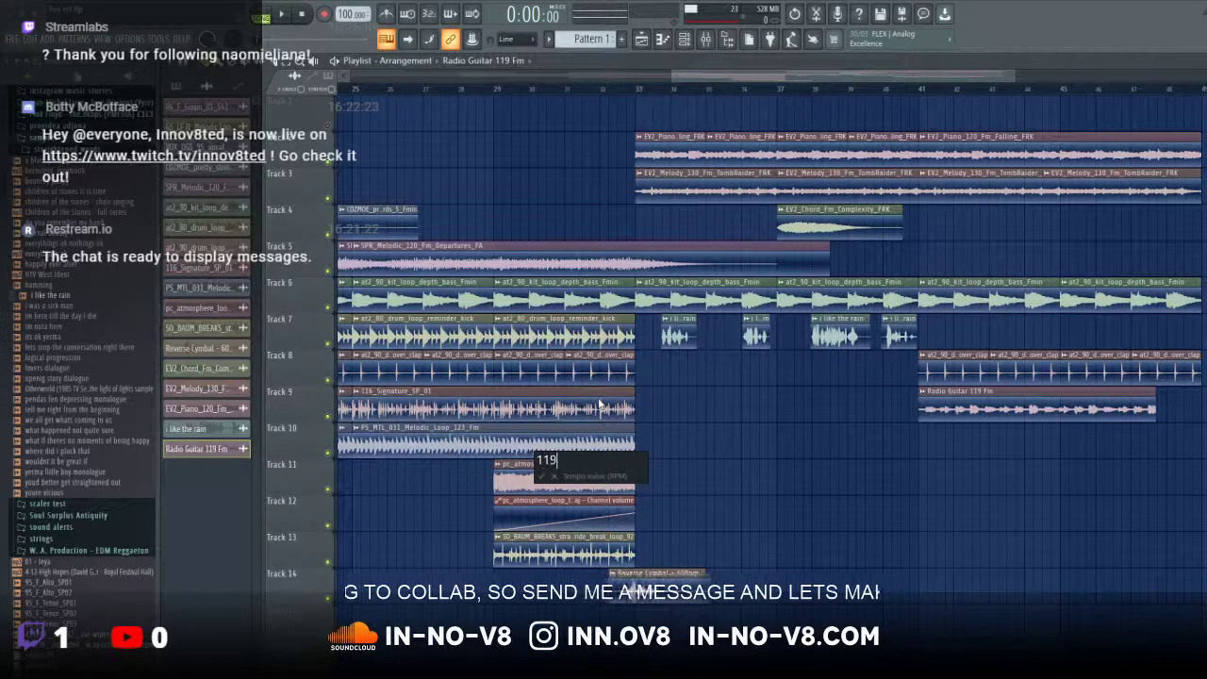
pyautogui.press('Return')
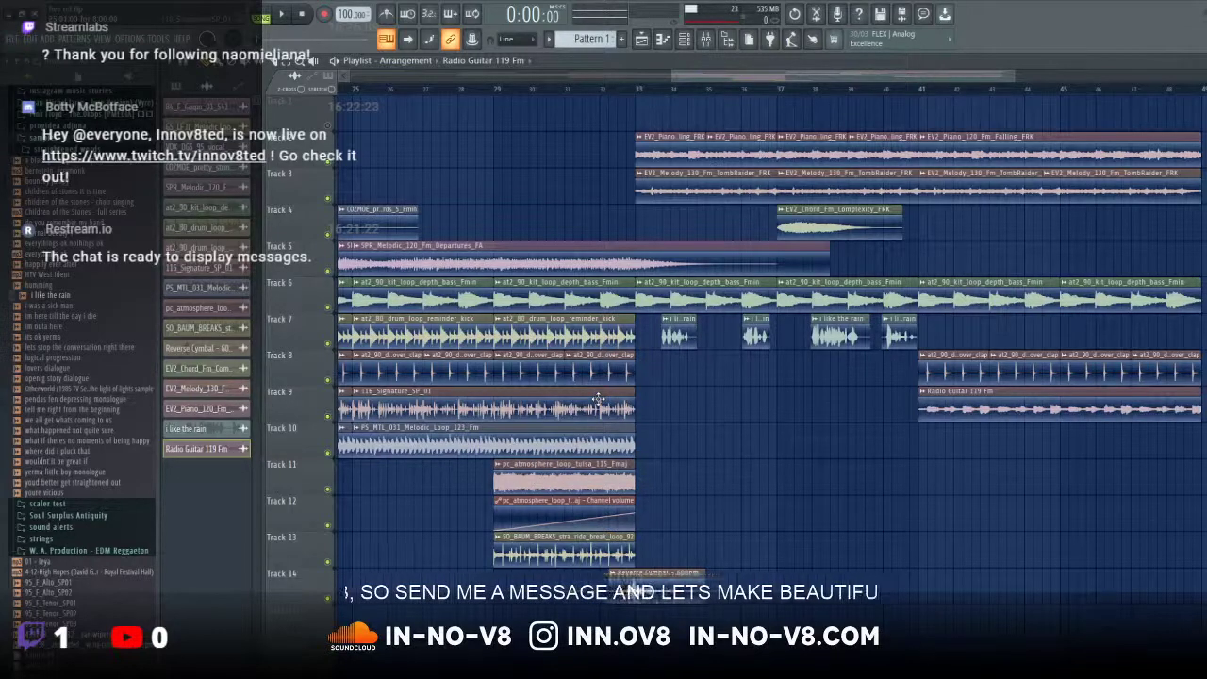
# Step: Play the arrangement from bar 41, lower the Radio Guitar 119 Fm channel volume while listening, and stop playback
pyautogui.click(921, 90)
pyautogui.press('space')
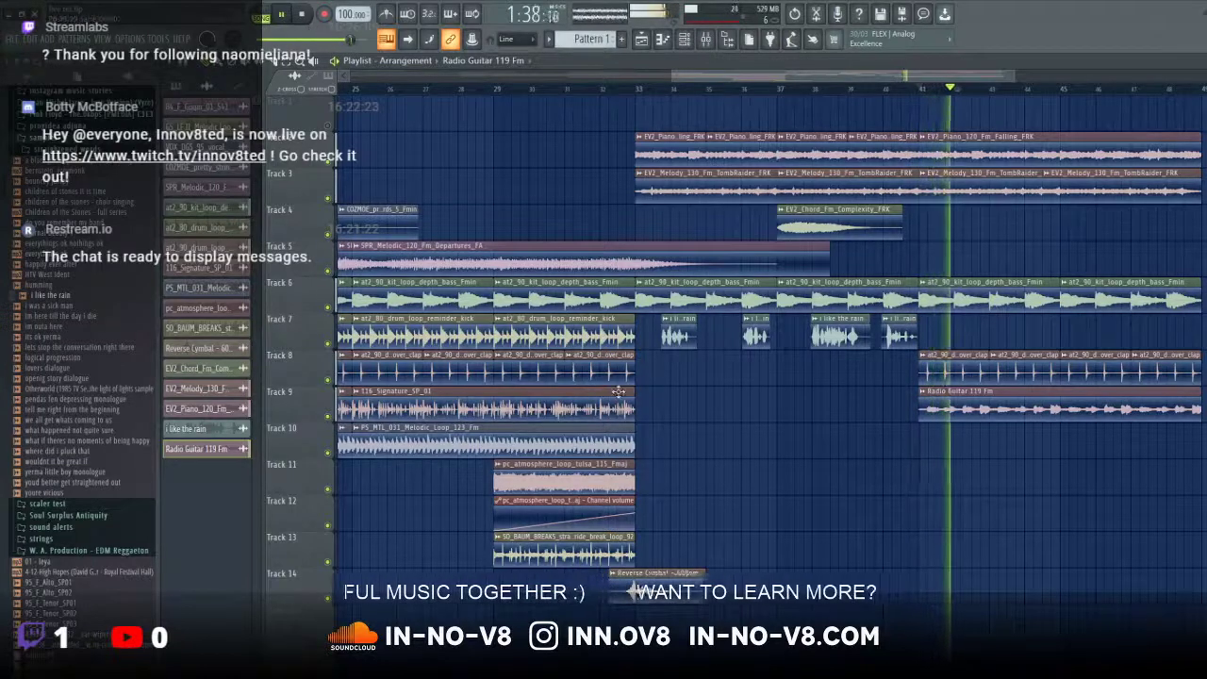
pyautogui.doubleClick(943, 403)
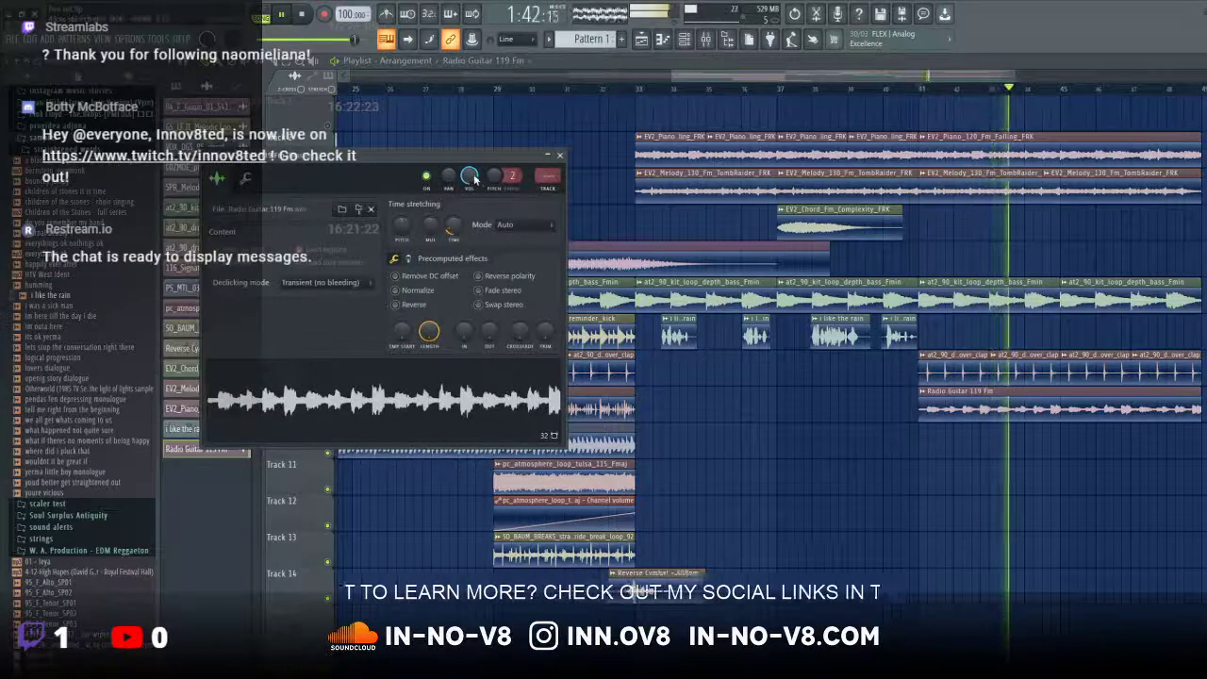
pyautogui.scroll(-3, 474, 179)
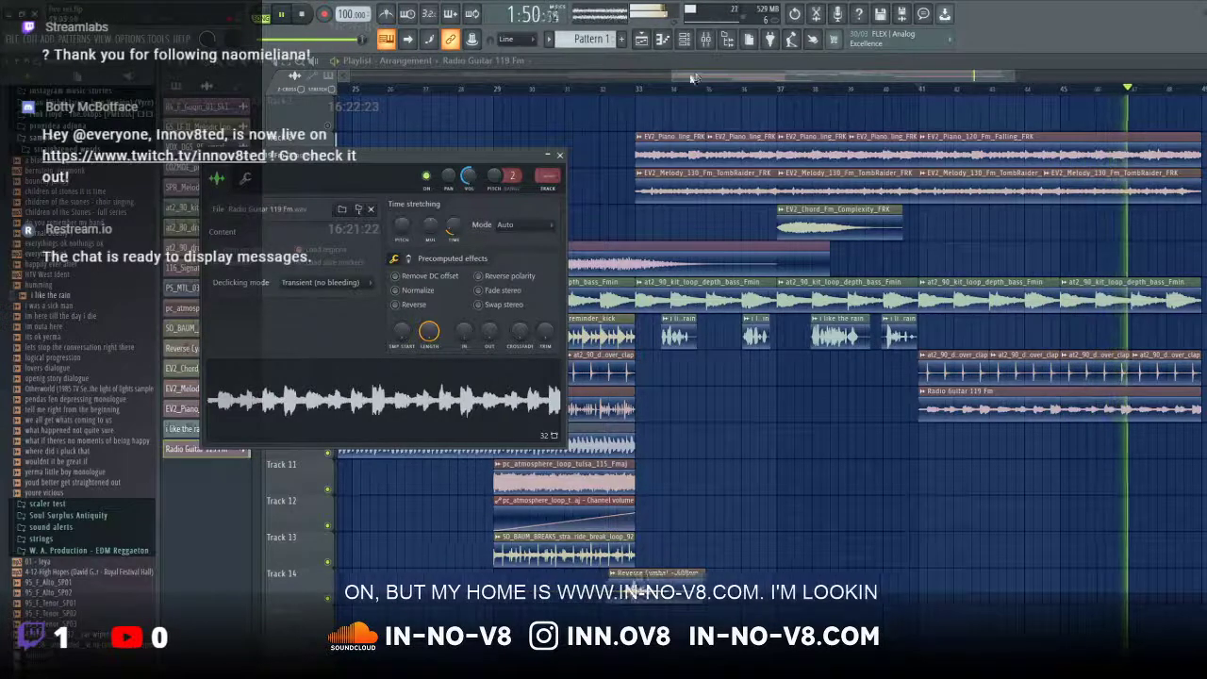
pyautogui.moveTo(675, 76); pyautogui.dragTo(864, 67)
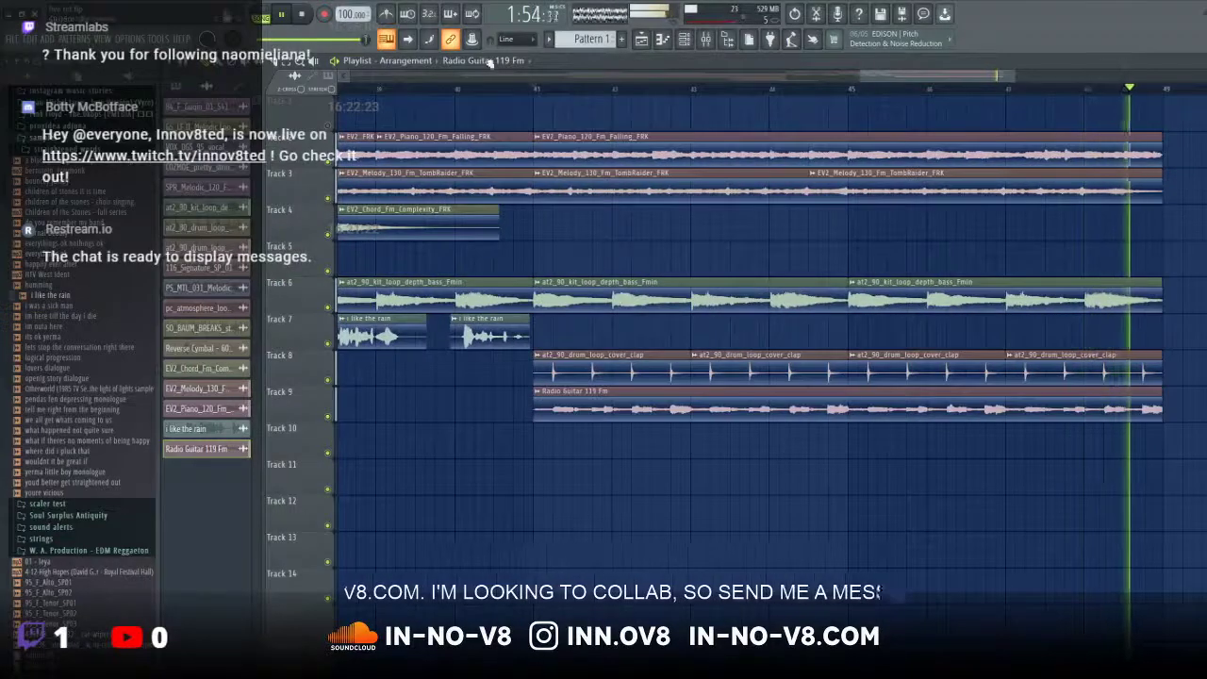
pyautogui.press('space')
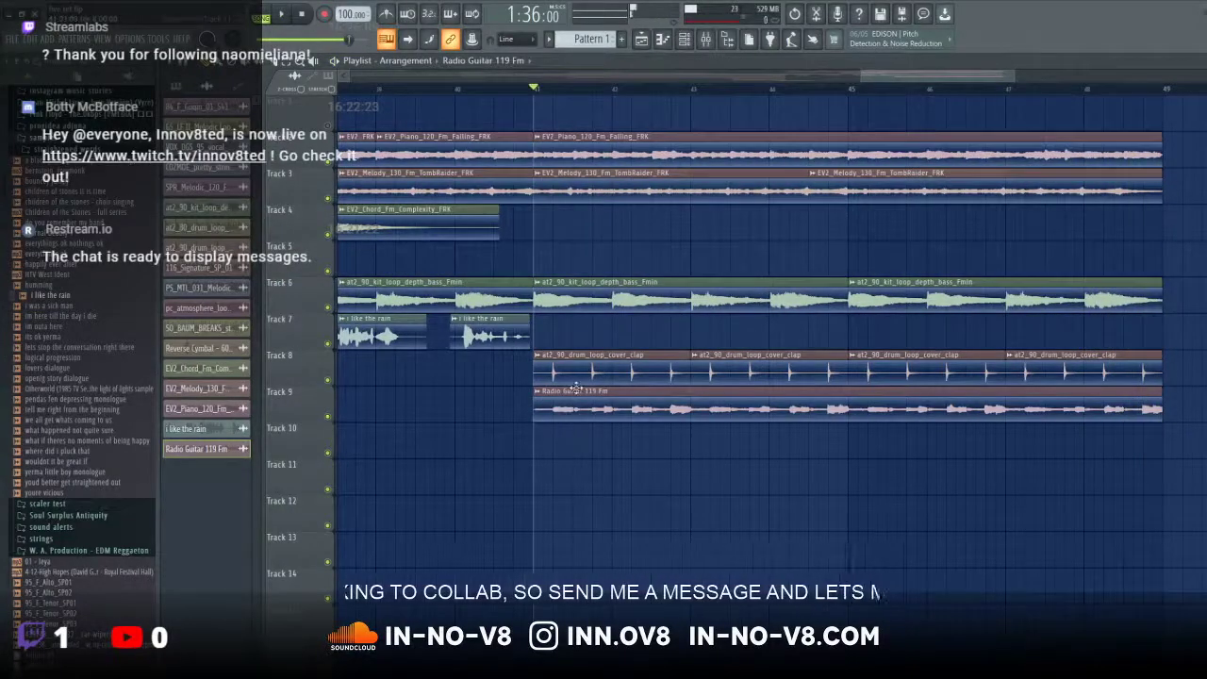
# Step: Try refitting the Radio Guitar 119 Fm clip to the project tempo with a source tempo of 138 BPM
pyautogui.rightClick(543, 395)
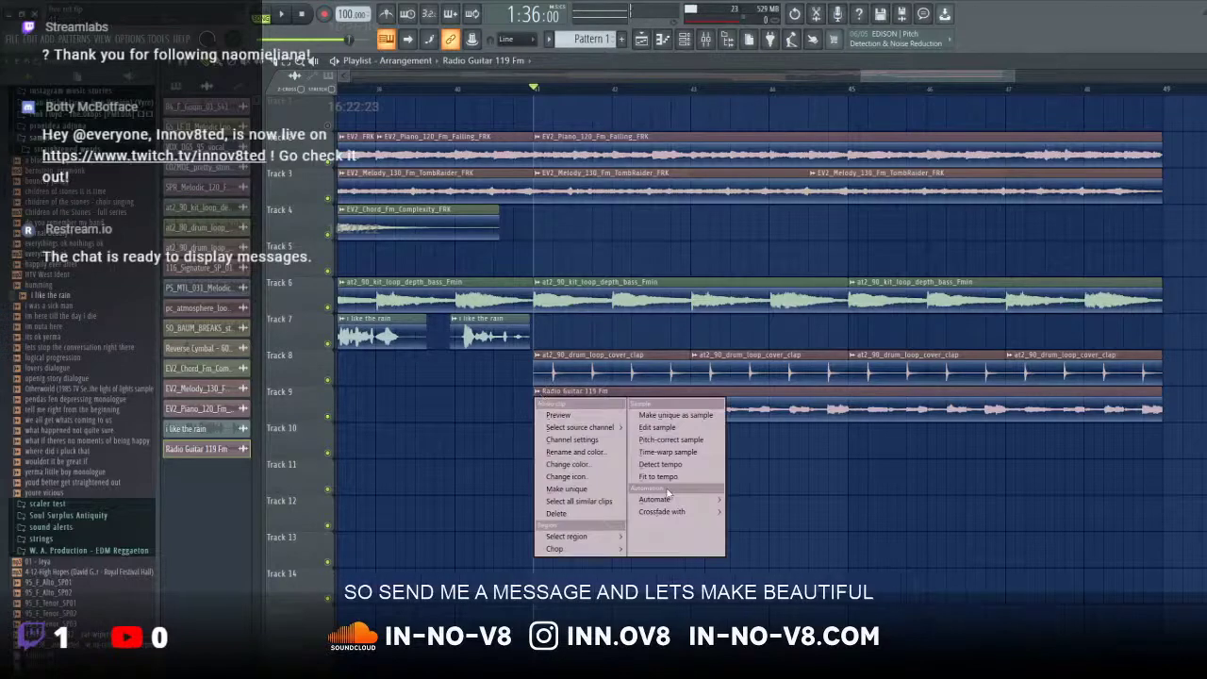
pyautogui.click(661, 478)
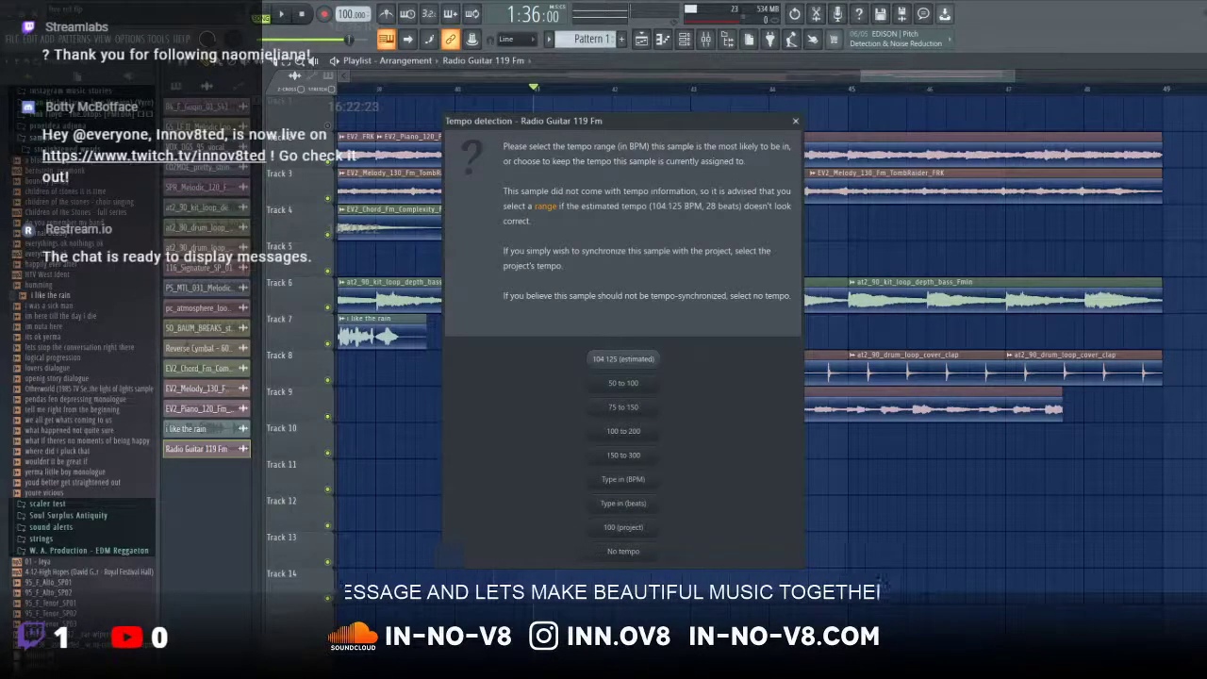
pyautogui.moveTo(617, 125); pyautogui.dragTo(902, 120)
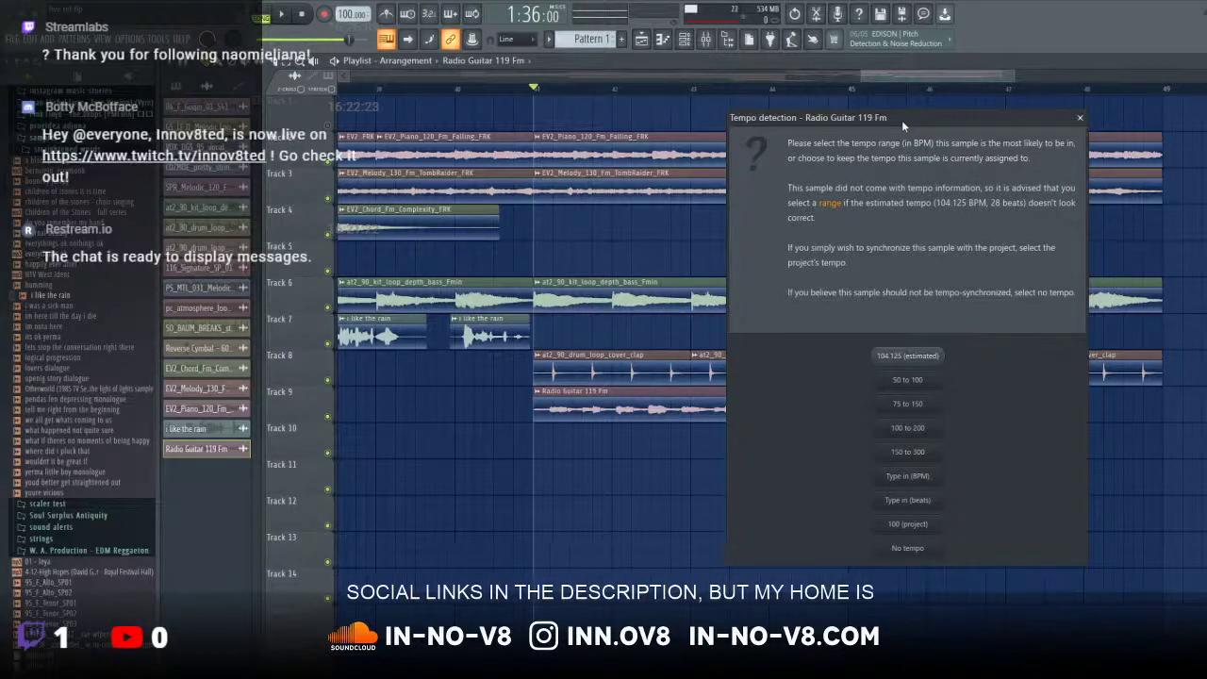
pyautogui.click(906, 476)
pyautogui.press('BackSpace')
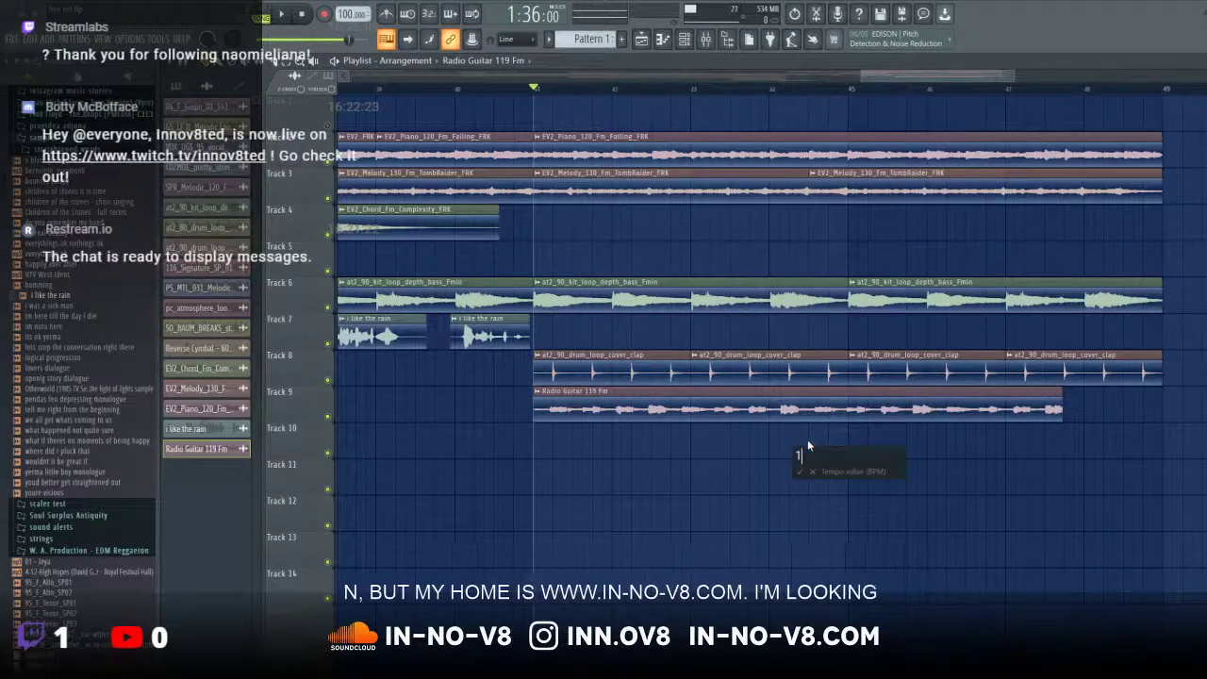
pyautogui.write('138')
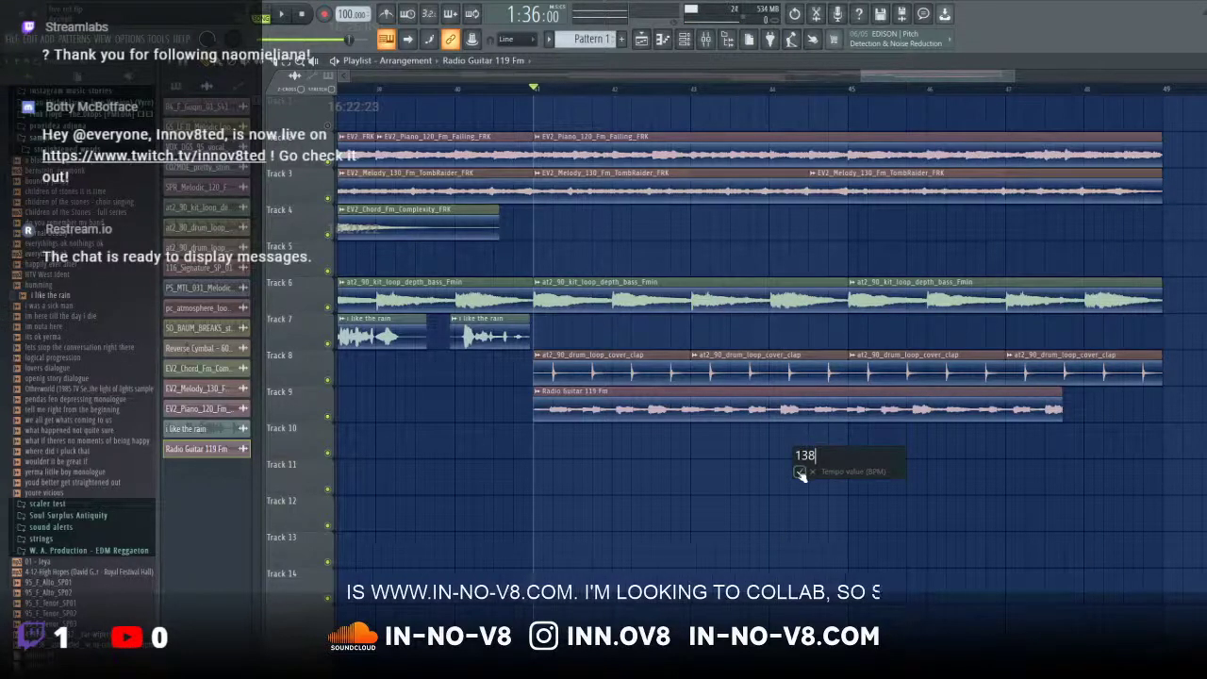
pyautogui.click(801, 472)
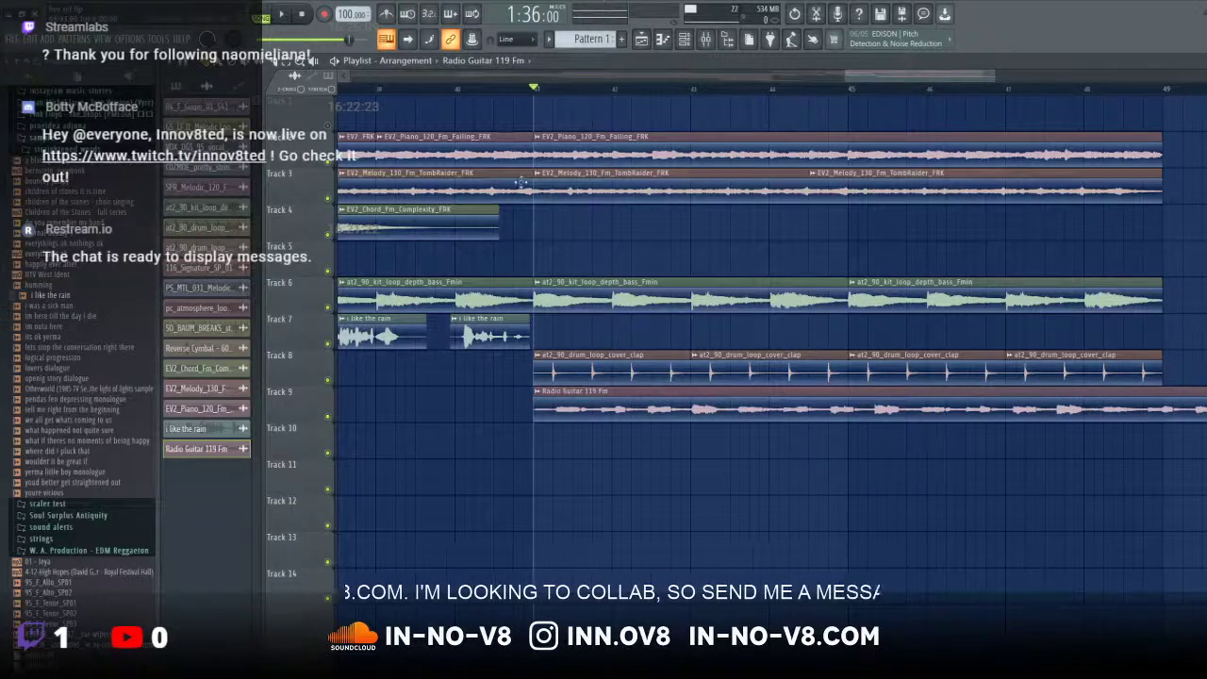
# Step: Audition the refitted guitar from bar 41 and undo the 138 BPM tempo fit
pyautogui.click(282, 16)
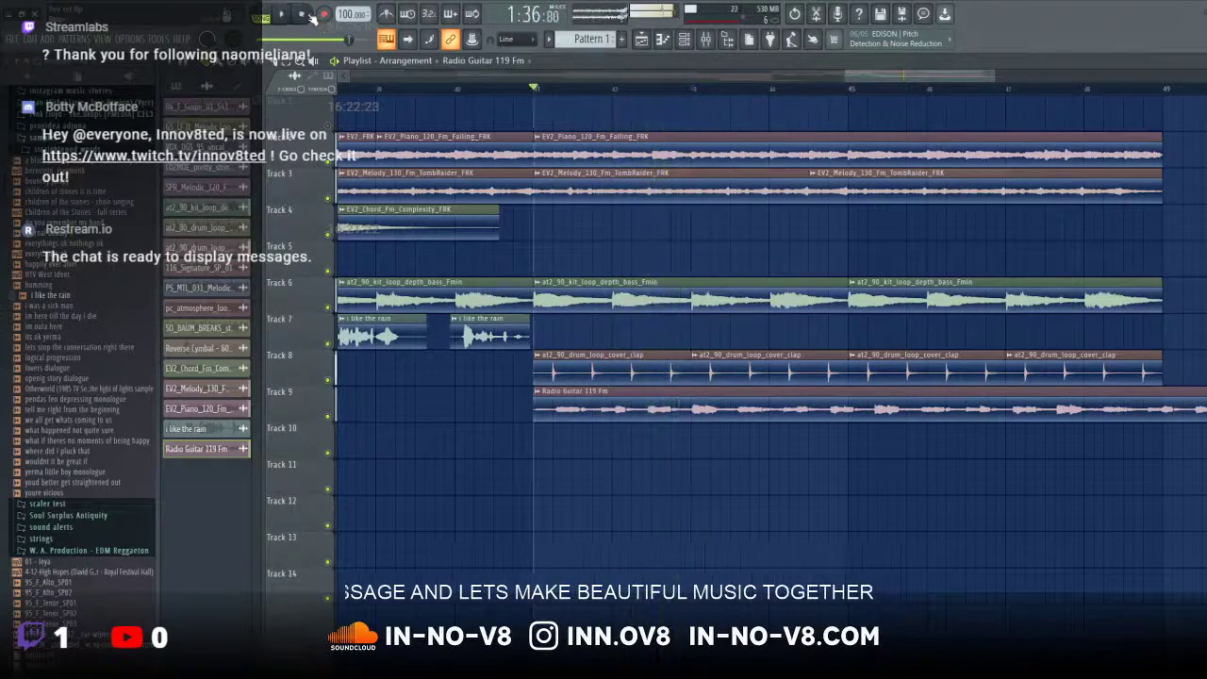
pyautogui.press('space')
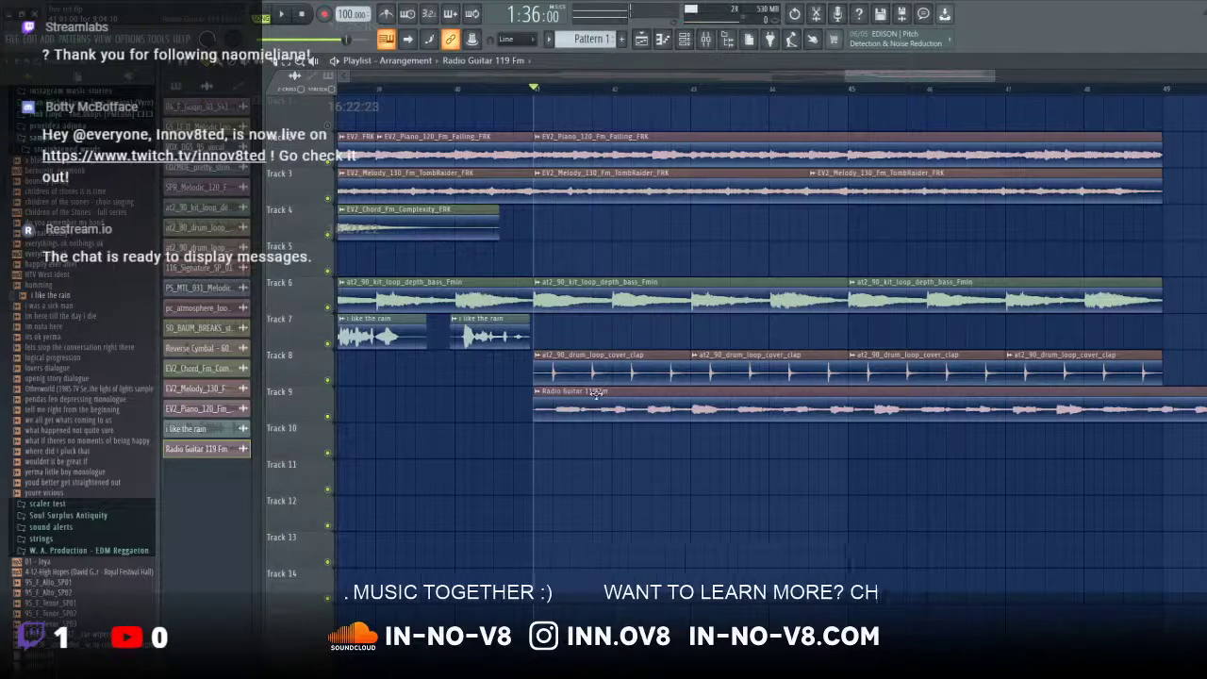
pyautogui.press('space')
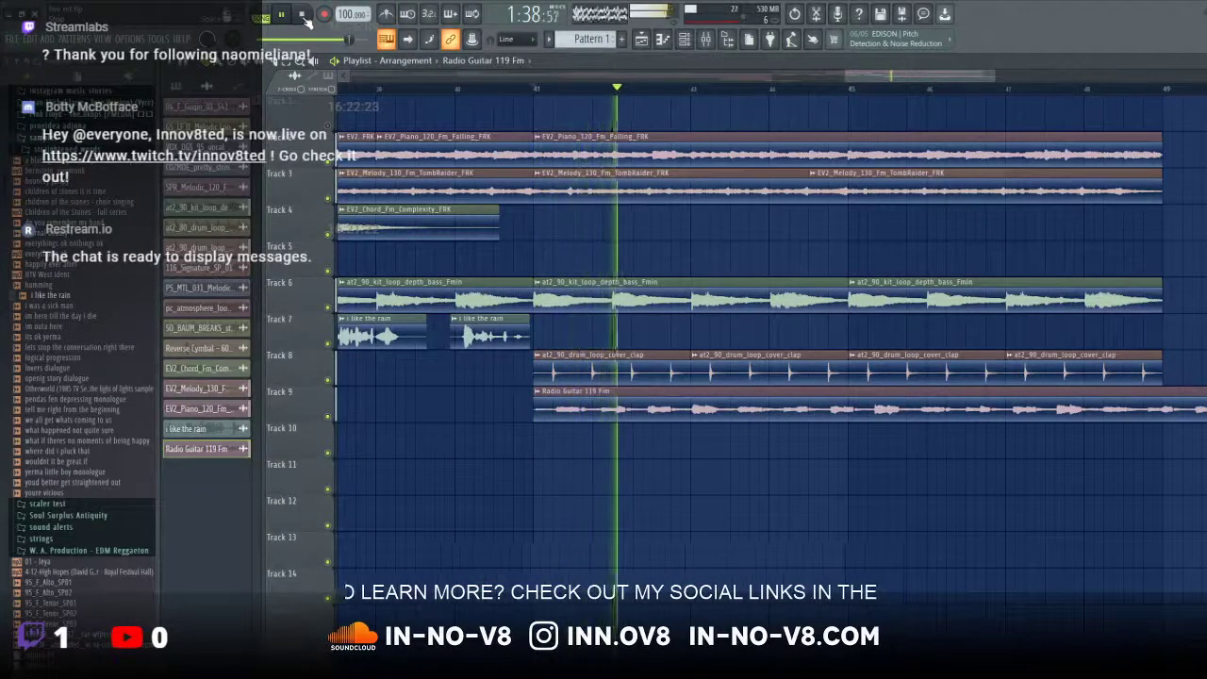
pyautogui.press('space')
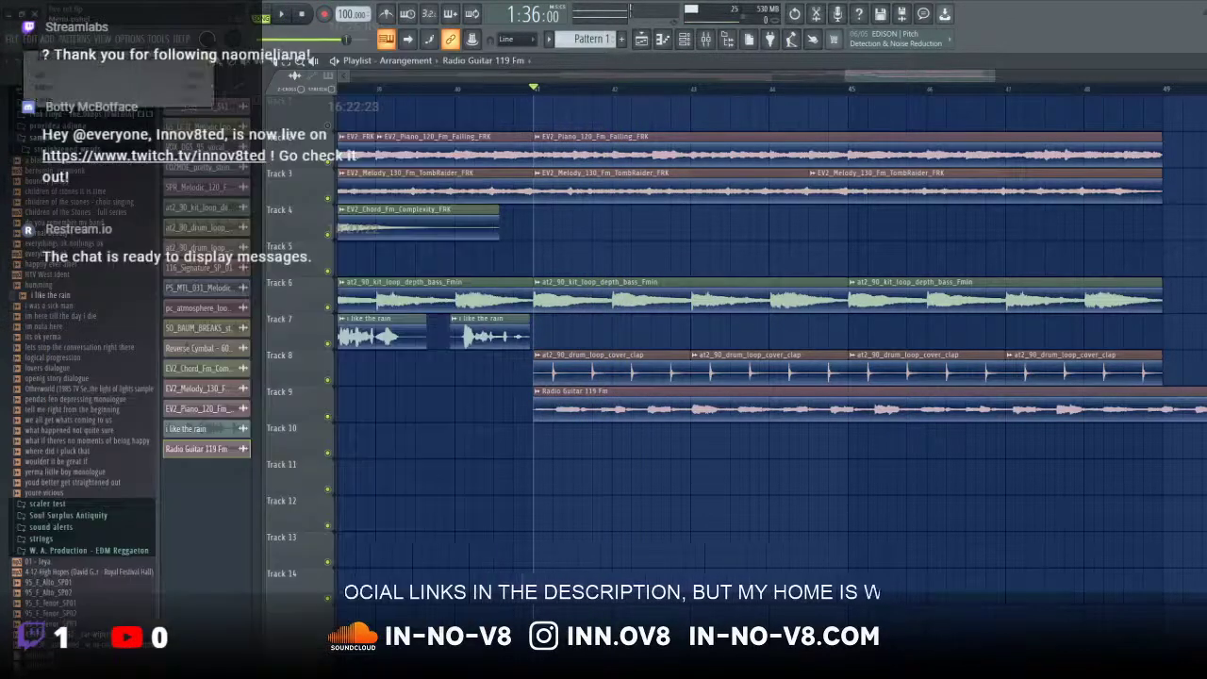
pyautogui.click(66, 56)
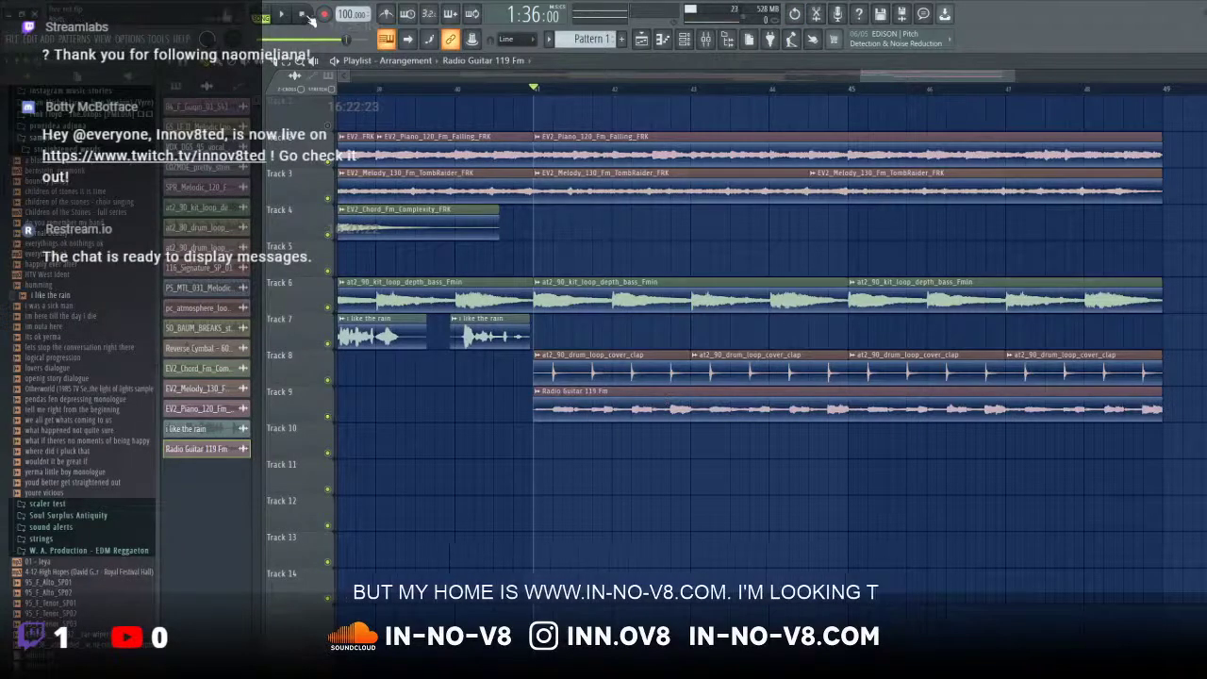
# Step: Audition the guitar from bar 41, stop playback and slice its Track 9 clip at beat 4 of bar 41
pyautogui.press('space')
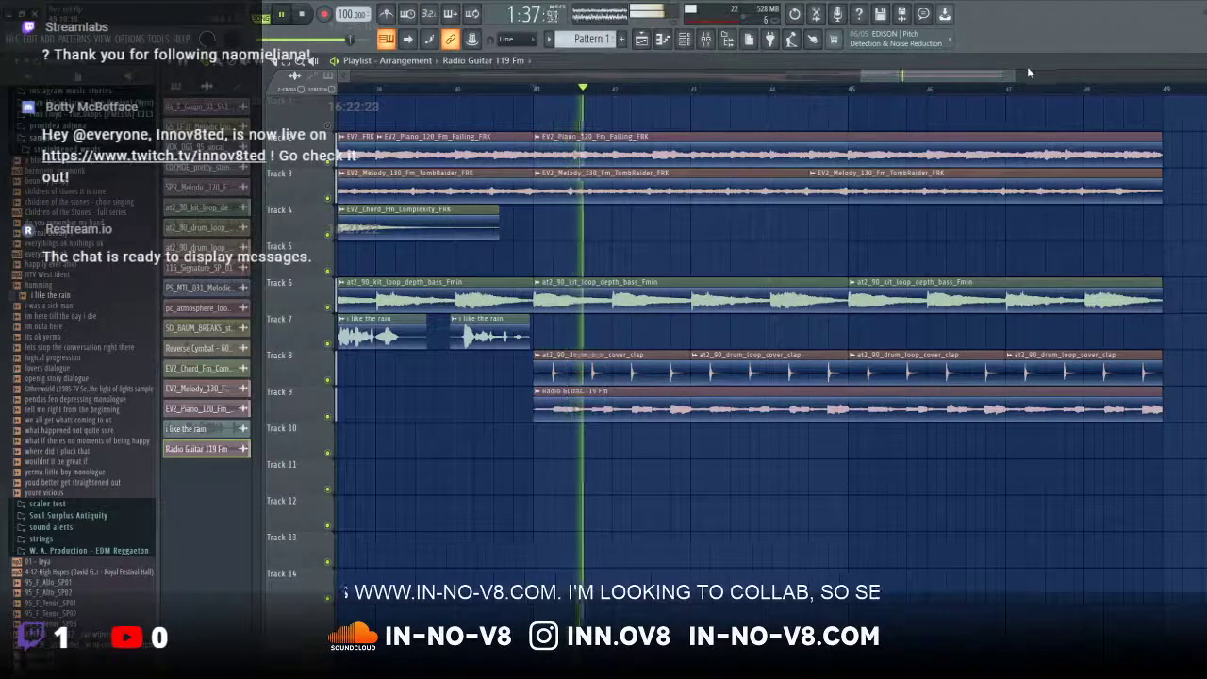
pyautogui.moveTo(1015, 73); pyautogui.dragTo(915, 81)
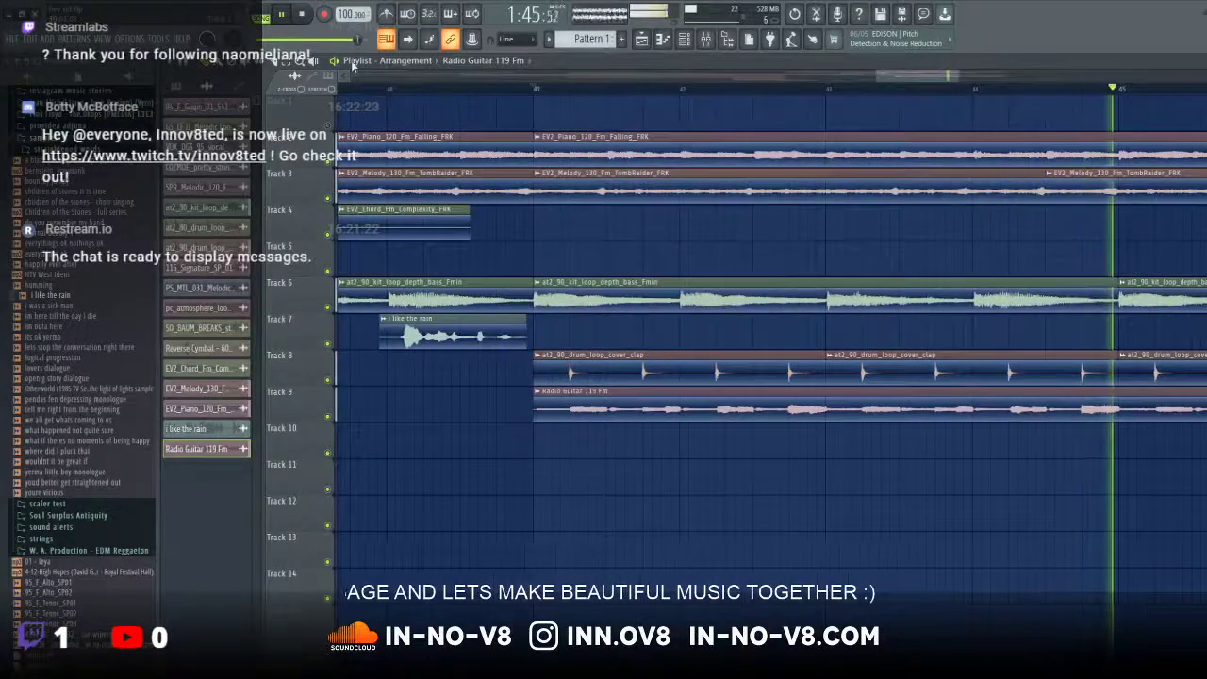
pyautogui.click(303, 15)
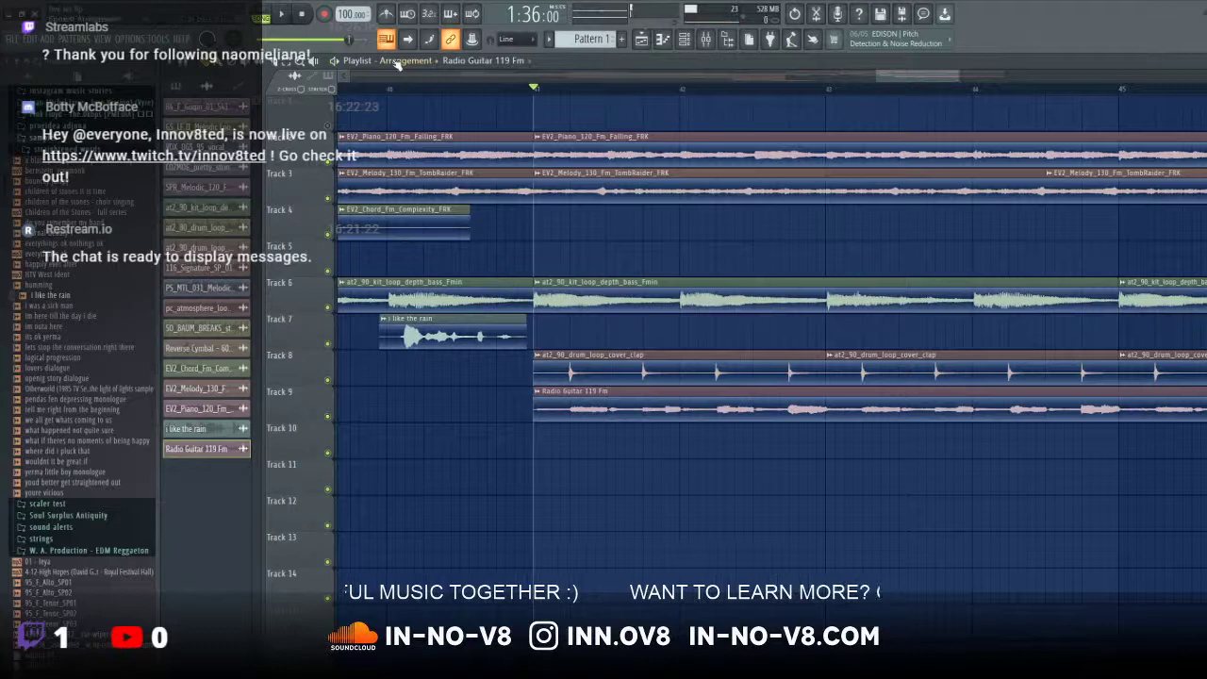
pyautogui.click(284, 15)
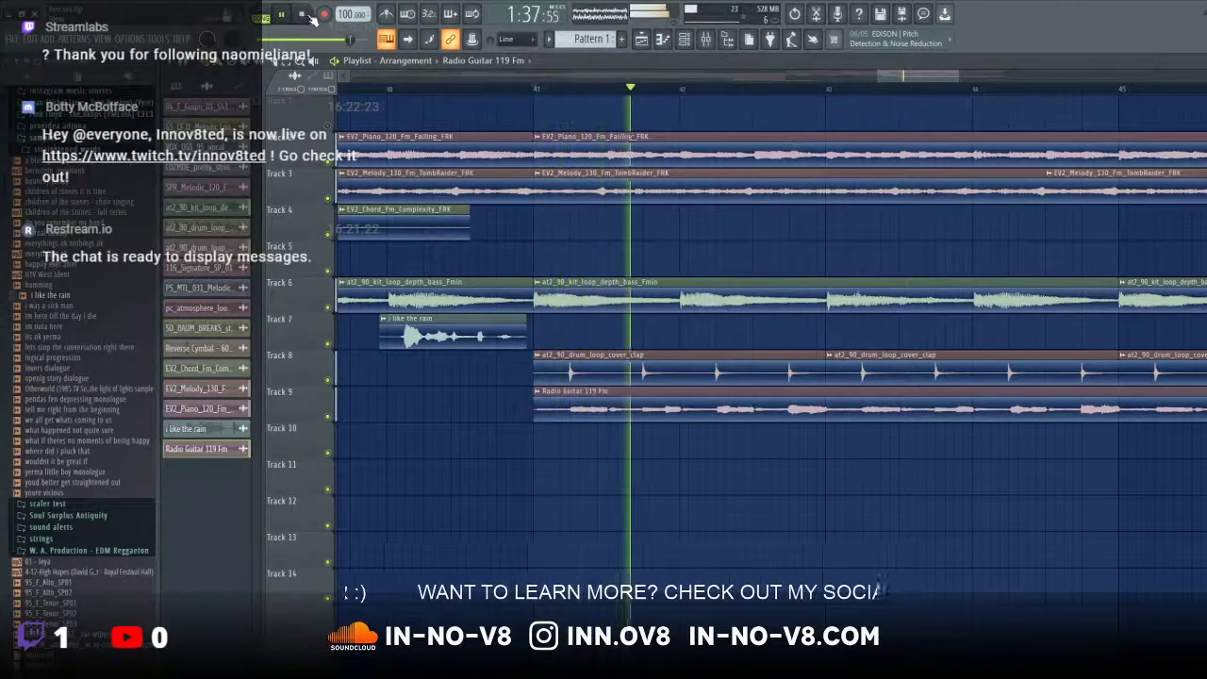
pyautogui.click(303, 14)
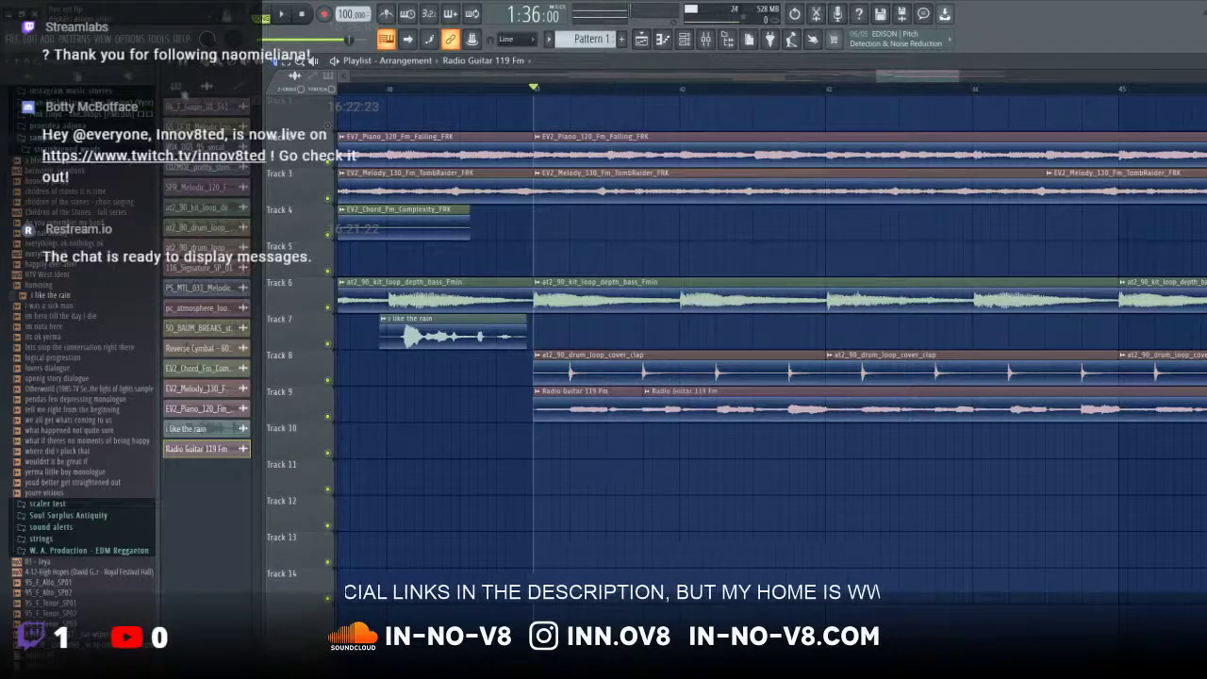
# Step: Move the second Radio Guitar piece on Track 9 to start at bar 43 and play the arrangement from bar 41
pyautogui.click(302, 14)
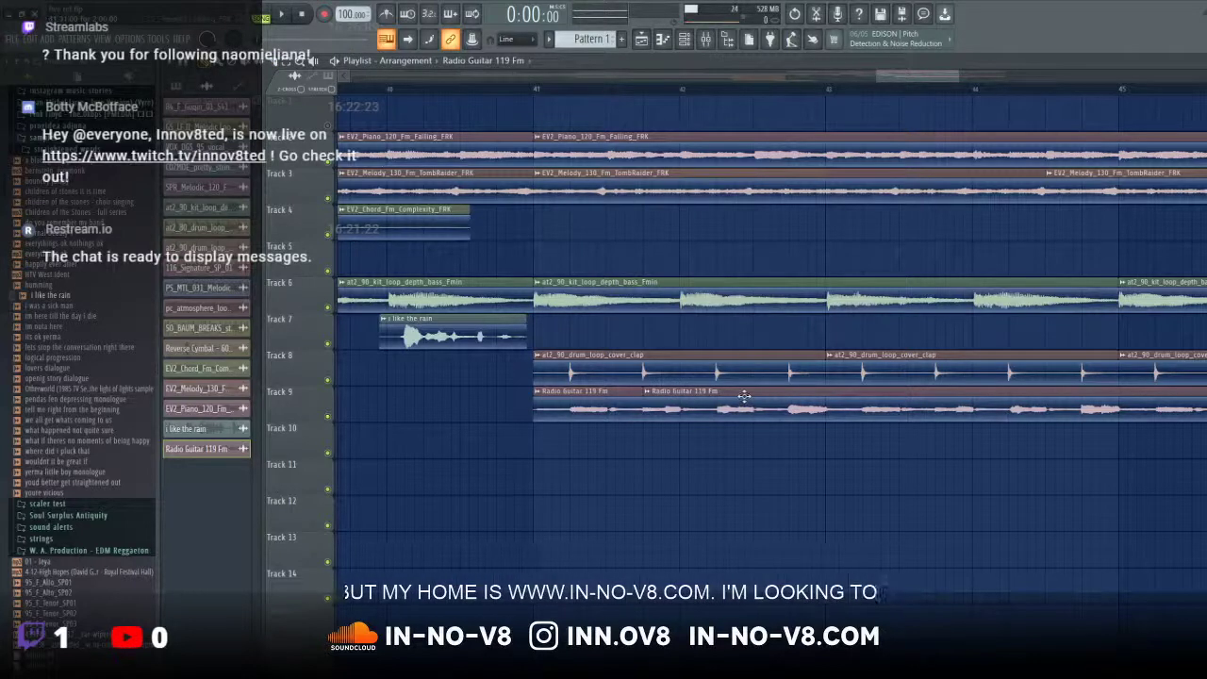
pyautogui.moveTo(745, 396); pyautogui.dragTo(922, 393)
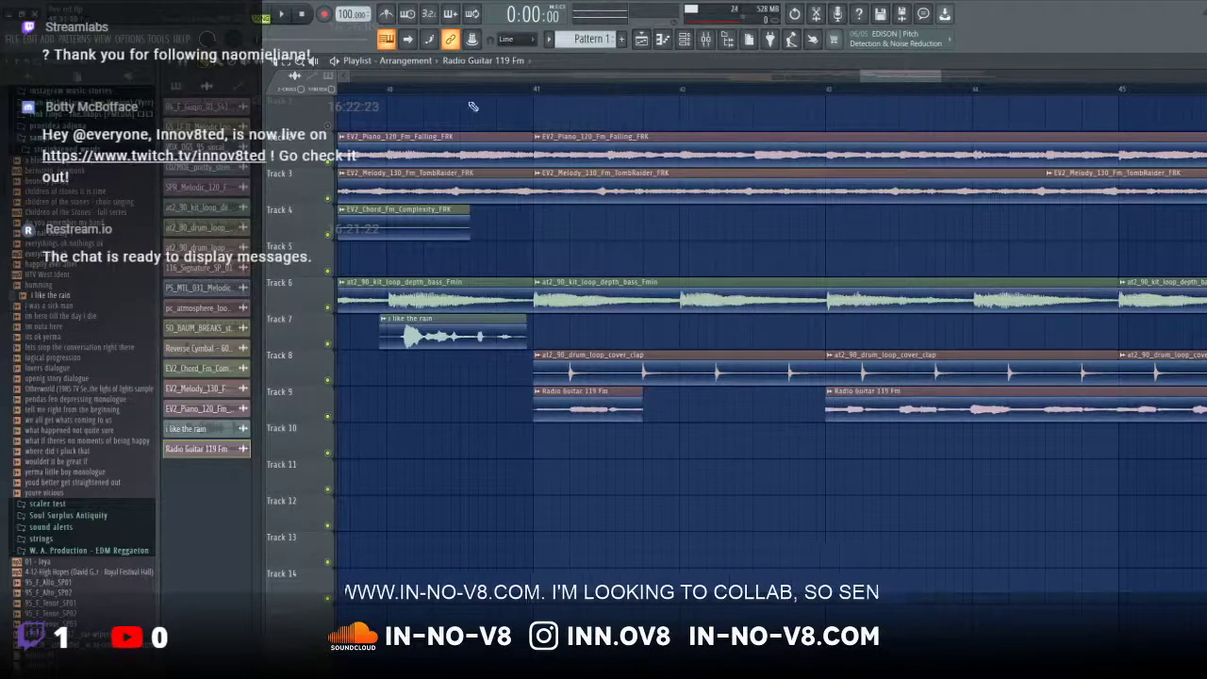
pyautogui.press('space')
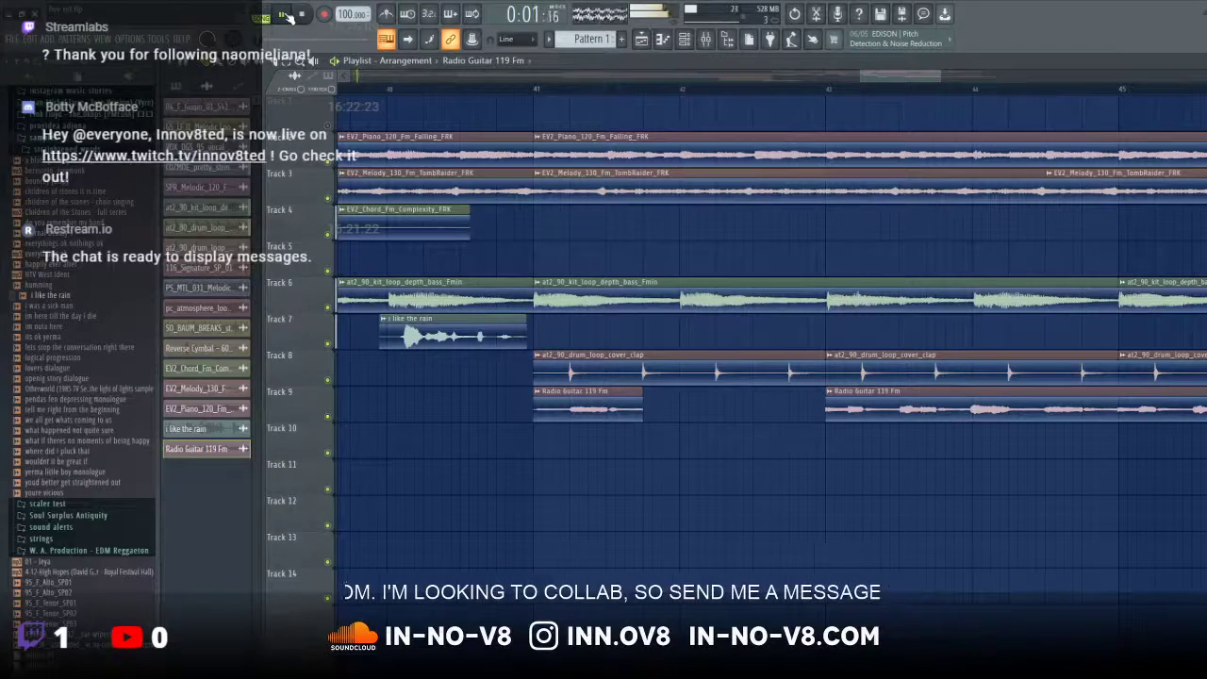
pyautogui.click(533, 90)
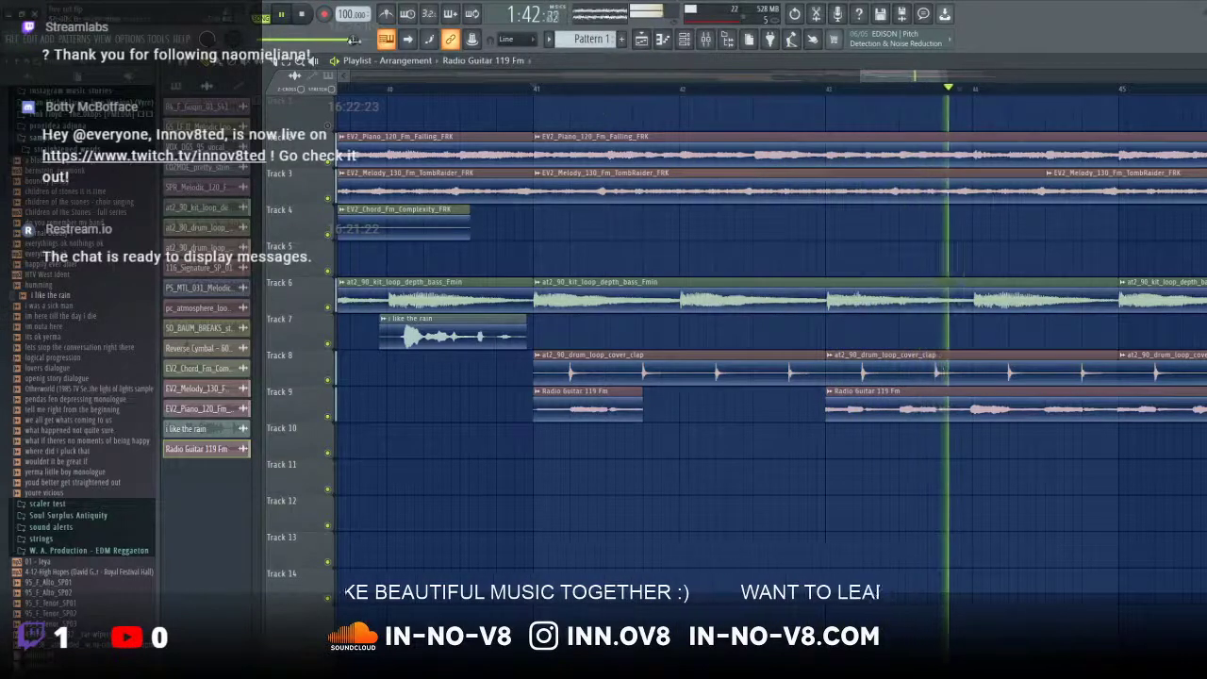
# Step: Shorten the first Radio Guitar piece on Track 9 to end at beat 3 of bar 41 and extend the second piece's start back one beat
pyautogui.click(303, 13)
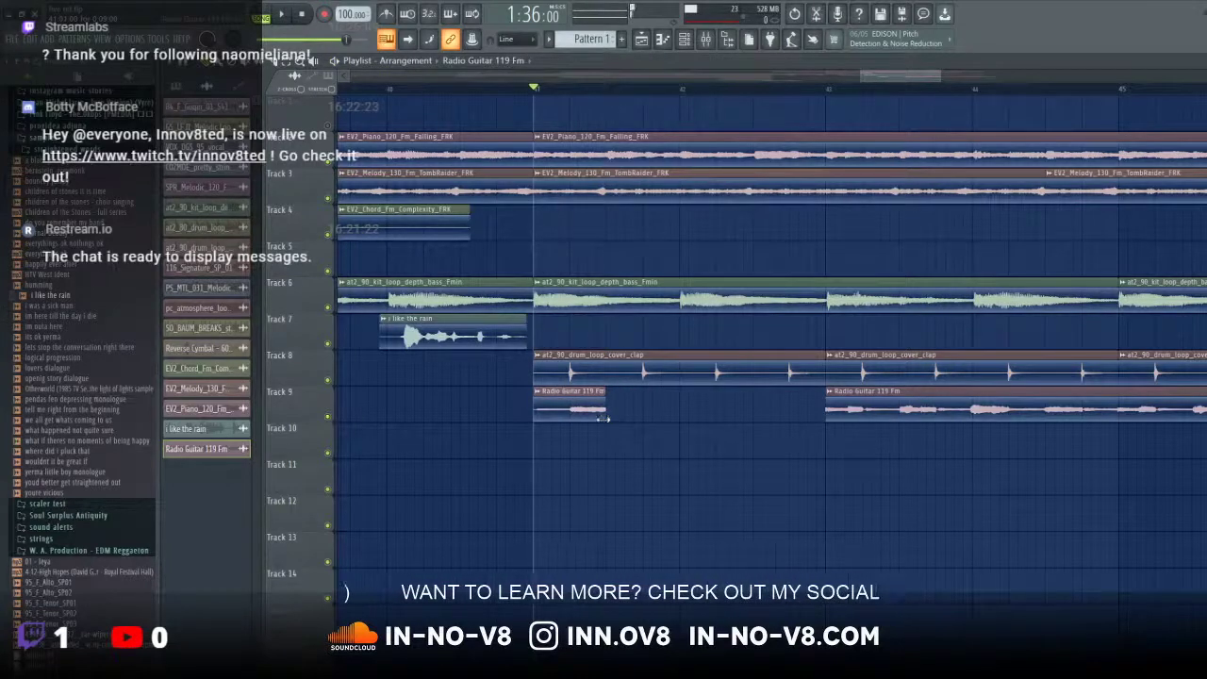
pyautogui.moveTo(831, 429); pyautogui.dragTo(796, 429)
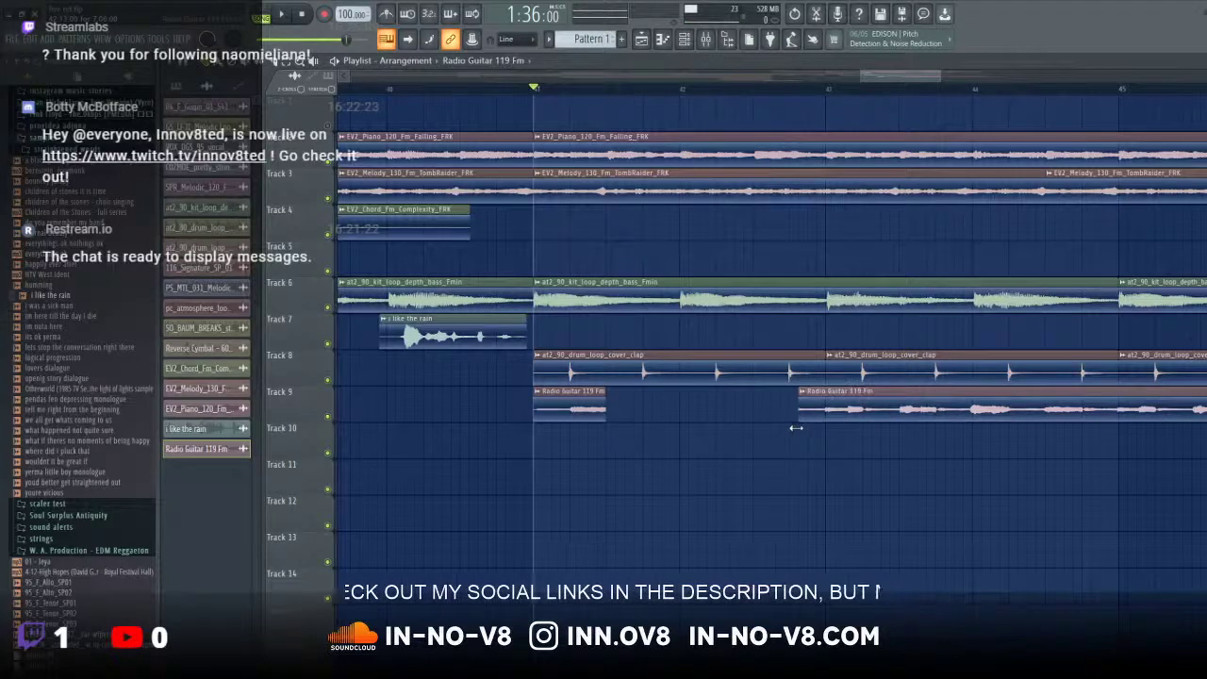
pyautogui.press('space')
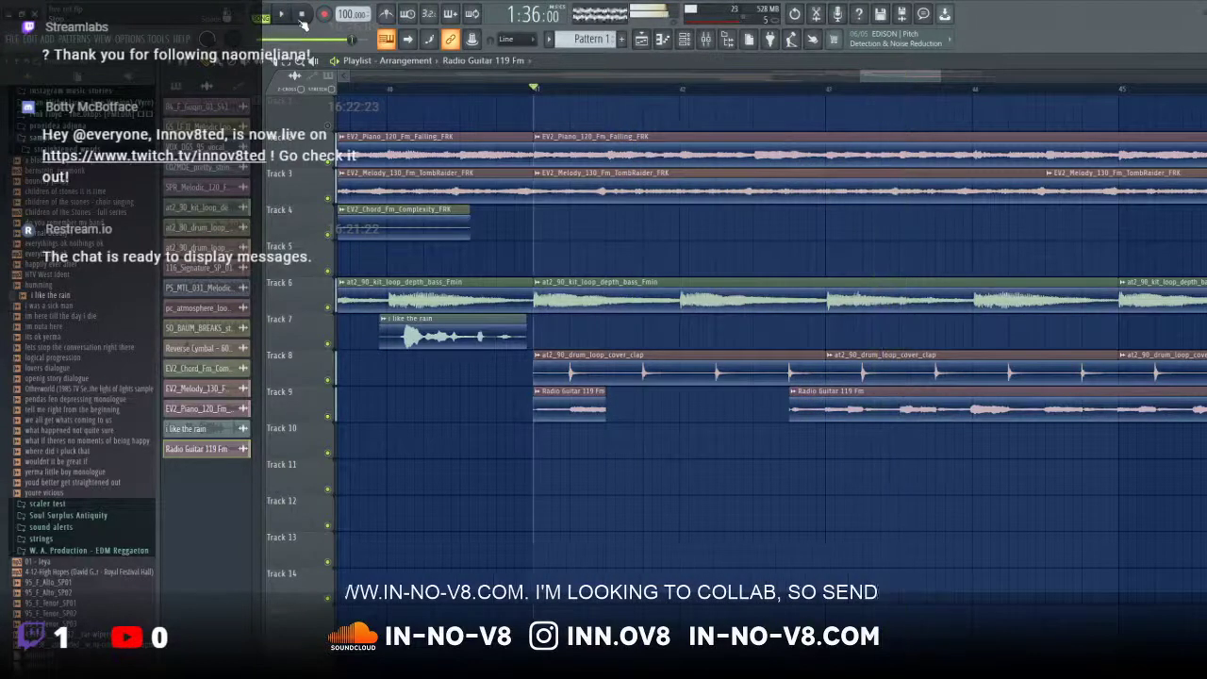
pyautogui.press('space')
# Step: Move the second Radio Guitar piece on Track 9 to start at bar 42 and audition the pattern from bar 41
pyautogui.moveTo(836, 396); pyautogui.dragTo(728, 409)
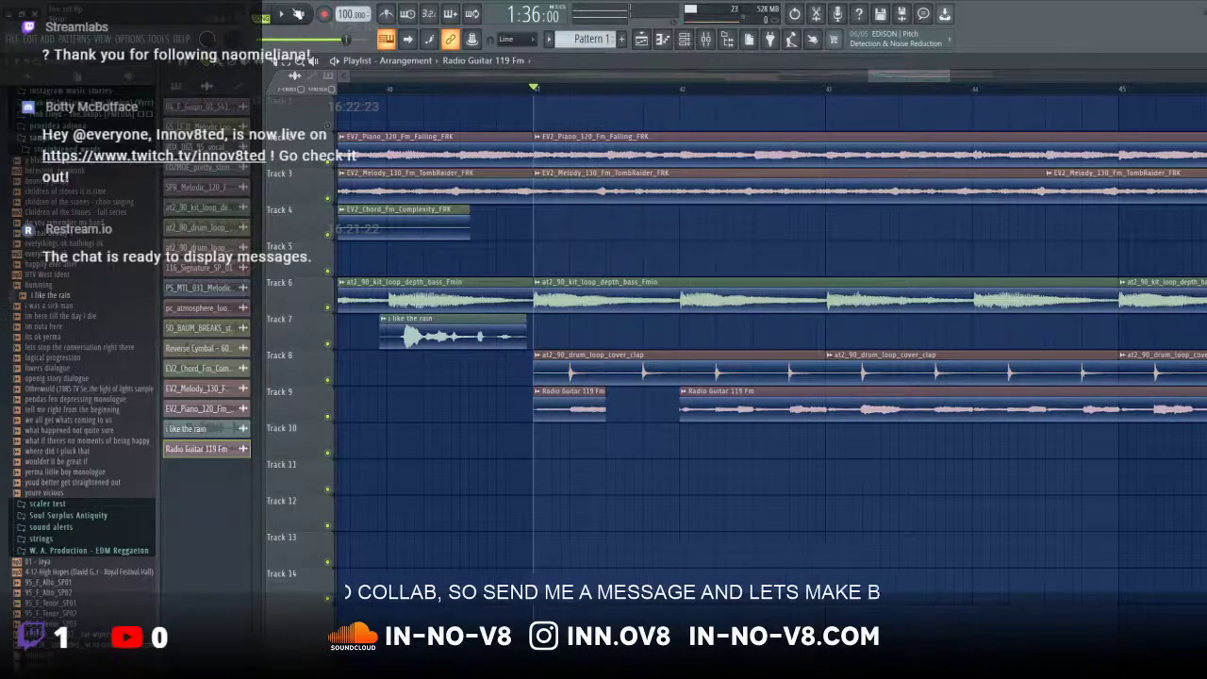
pyautogui.press('space')
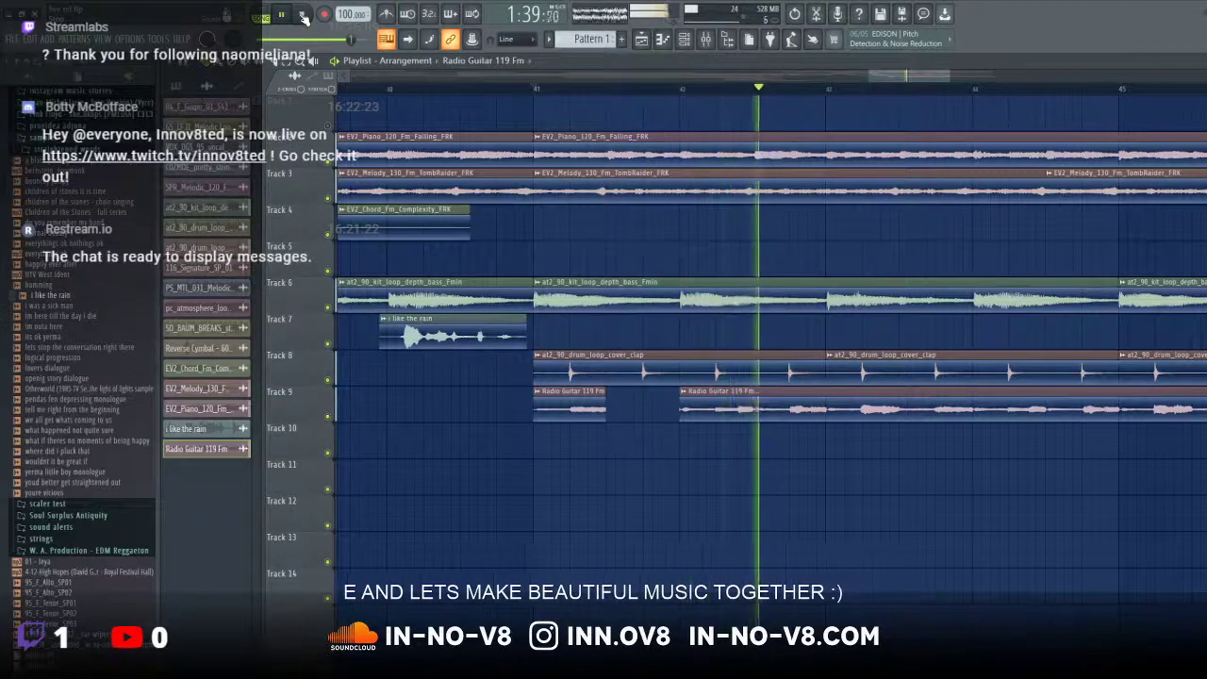
pyautogui.press('space')
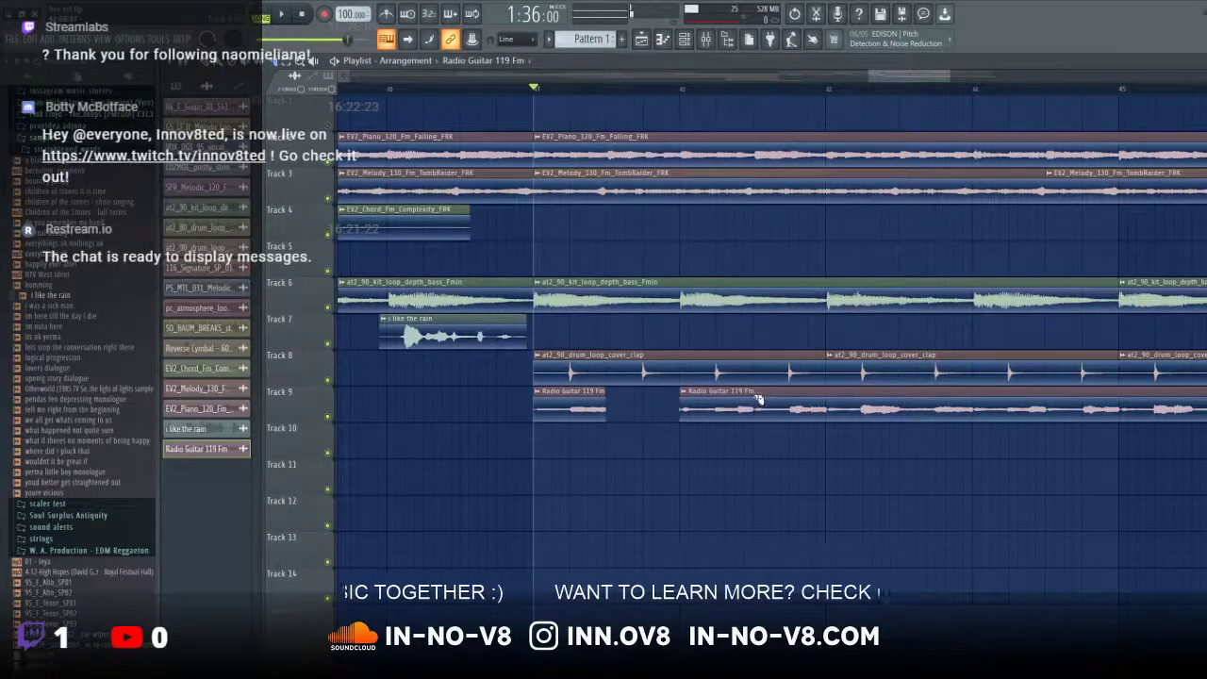
# Step: Slice the Track 9 guitar at beat 3 of bars 42 and 43, moving the remainders to start at bars 43 and 44
pyautogui.moveTo(759, 435); pyautogui.dragTo(758, 432)
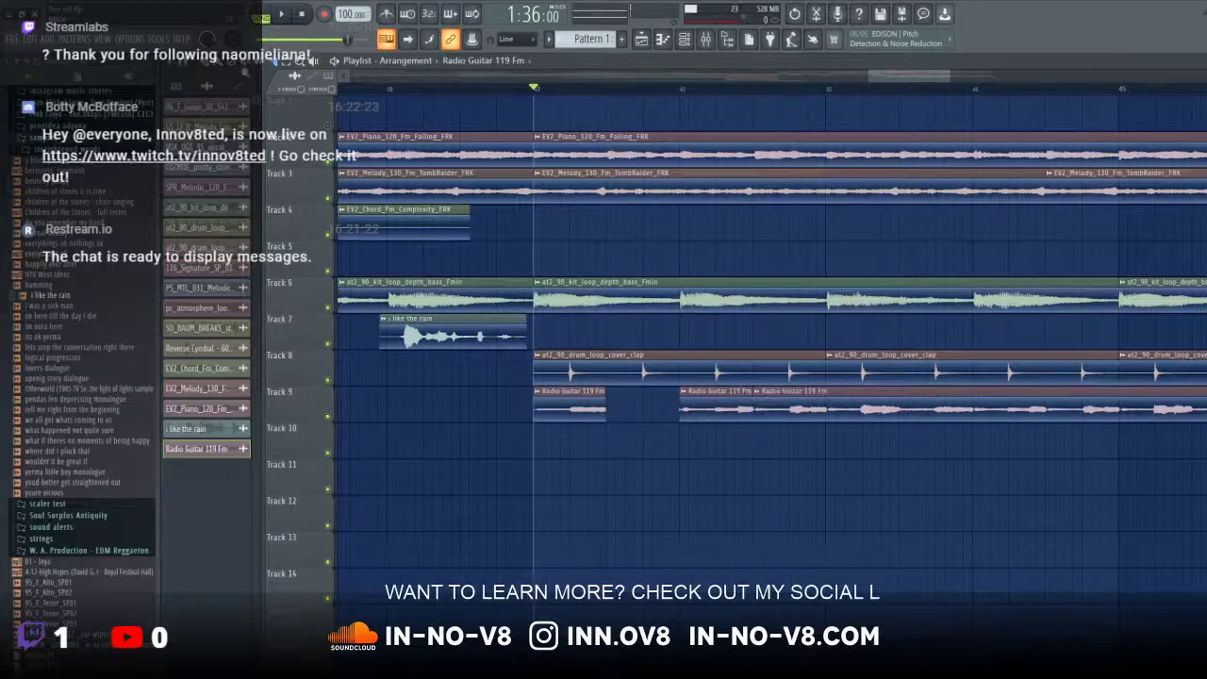
pyautogui.moveTo(830, 395); pyautogui.dragTo(901, 399)
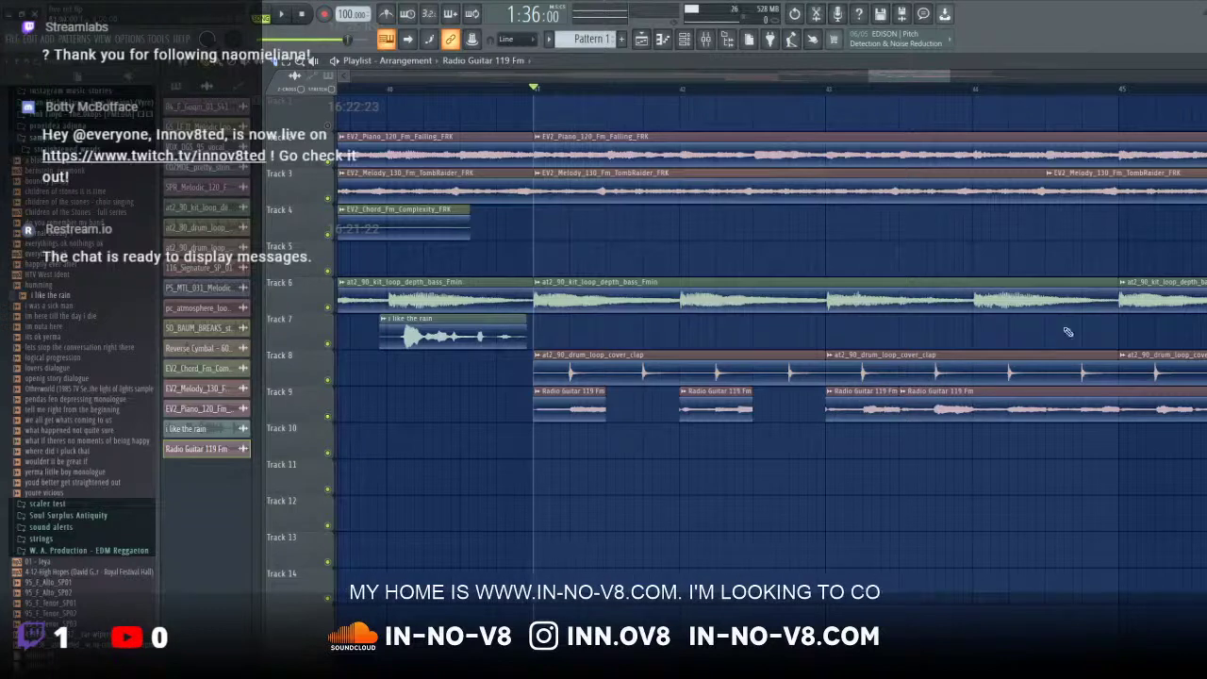
pyautogui.moveTo(975, 391); pyautogui.dragTo(1045, 392)
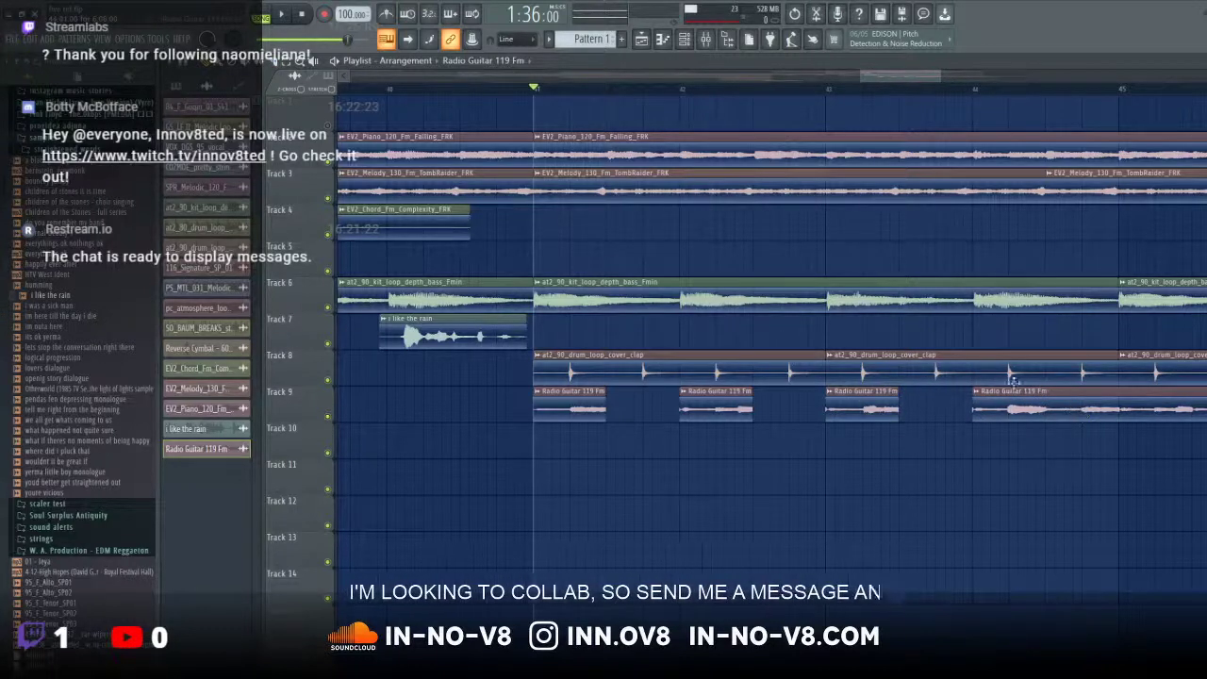
# Step: Audition the chopped guitar from bar 41 and remove the excess guitar on Track 9 from bar 45 onward
pyautogui.click(284, 17)
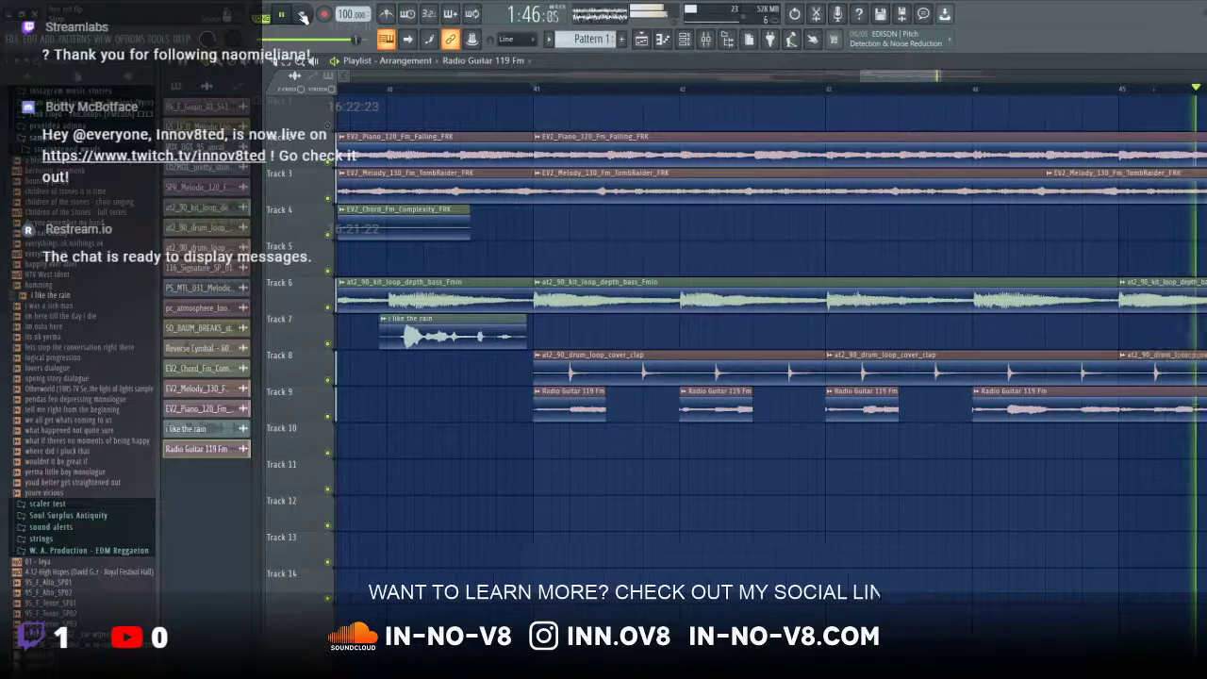
pyautogui.press('space')
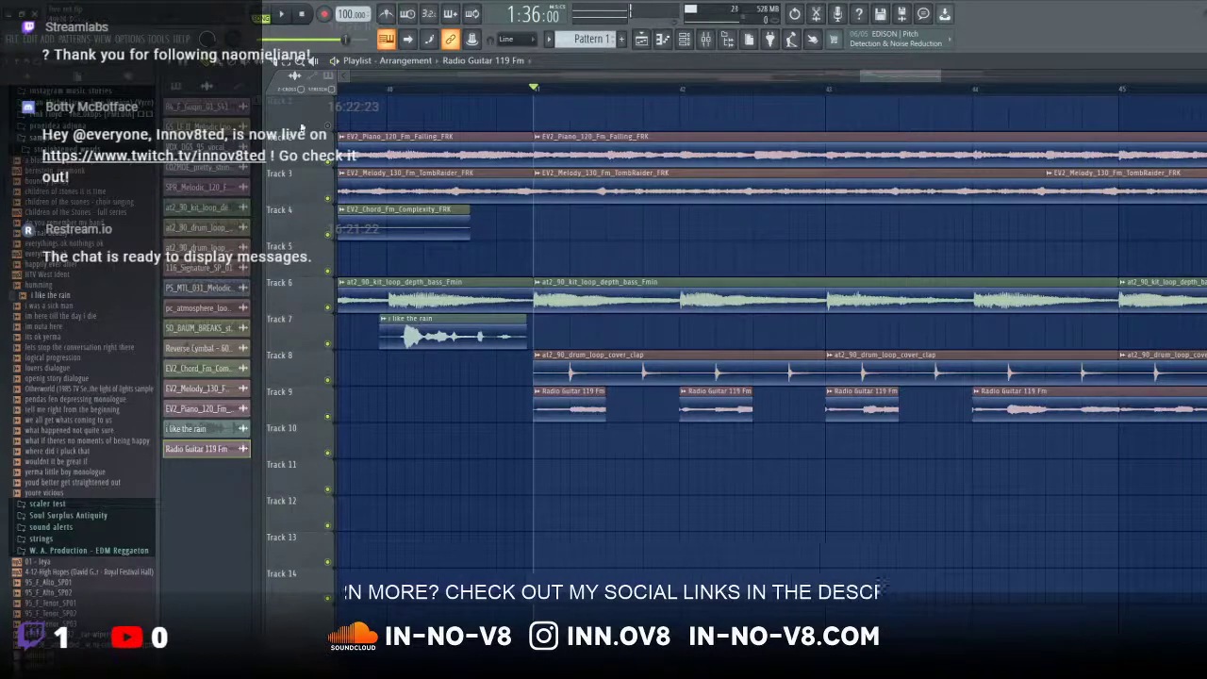
pyautogui.rightClick(1148, 406)
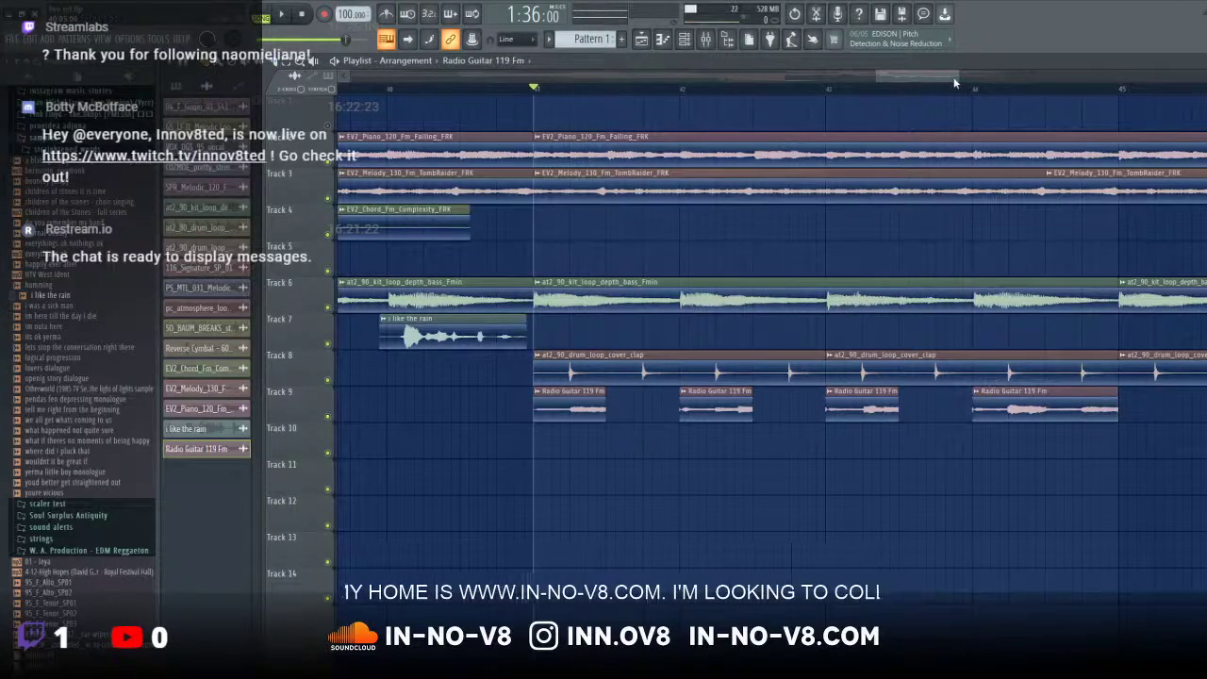
# Step: Duplicate the four guitar pieces of bars 41 to 44 on Track 9 to start at bar 45, and play the arrangement briefly
pyautogui.moveTo(954, 83); pyautogui.dragTo(1028, 82)
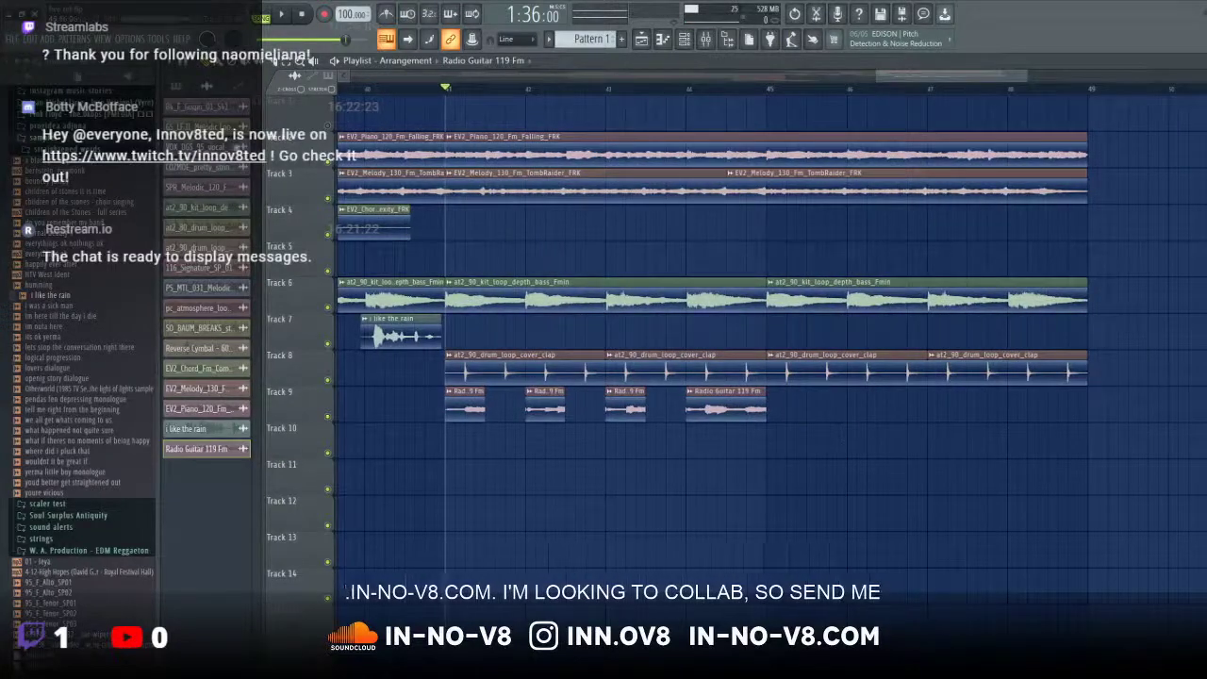
pyautogui.moveTo(791, 494); pyautogui.dragTo(452, 429)
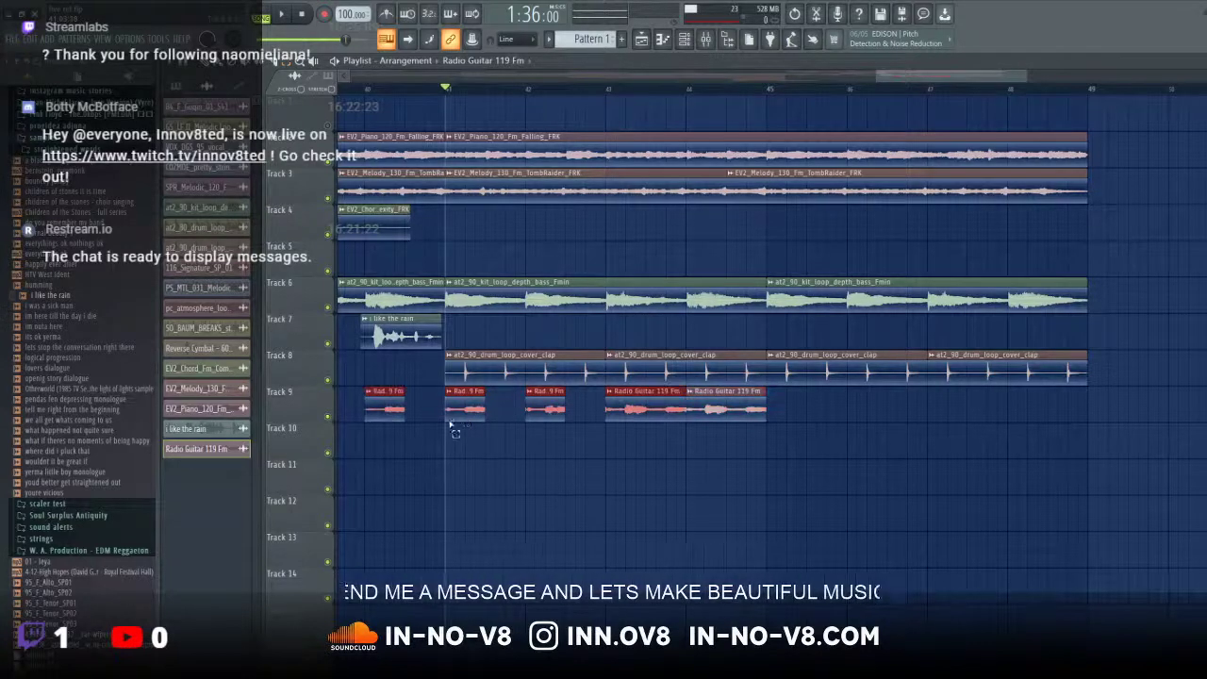
pyautogui.click(369, 391)
pyautogui.press('Escape')
pyautogui.moveTo(384, 393); pyautogui.dragTo(784, 394)
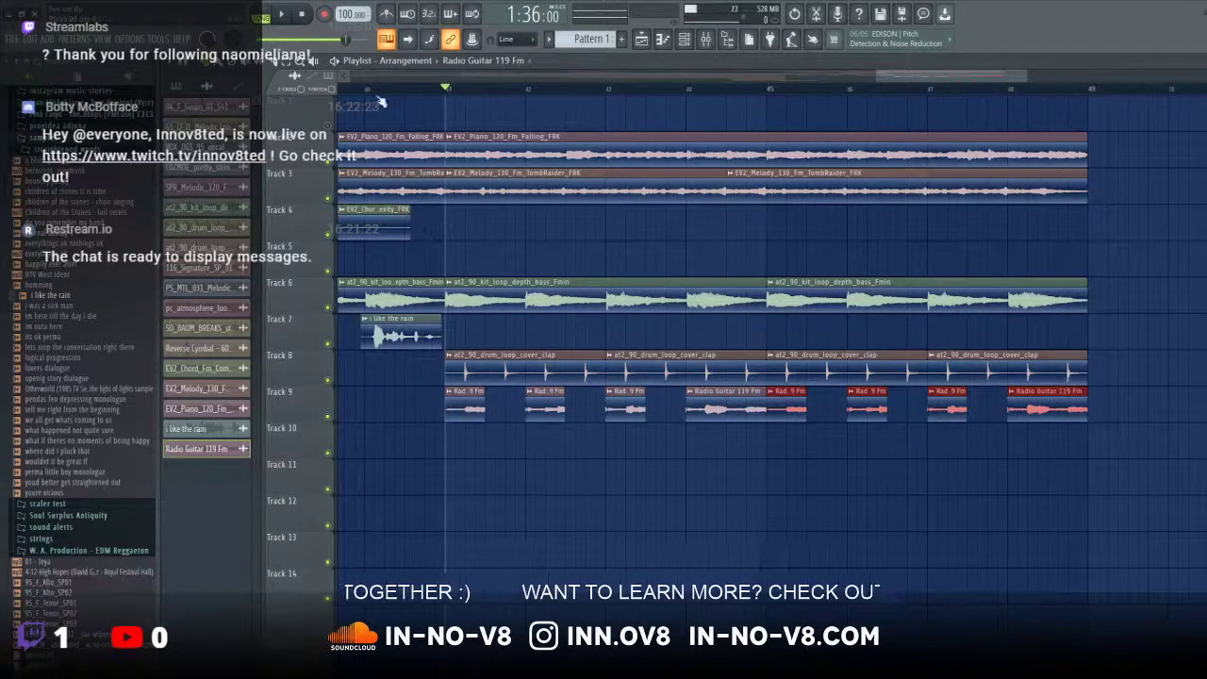
pyautogui.click(281, 16)
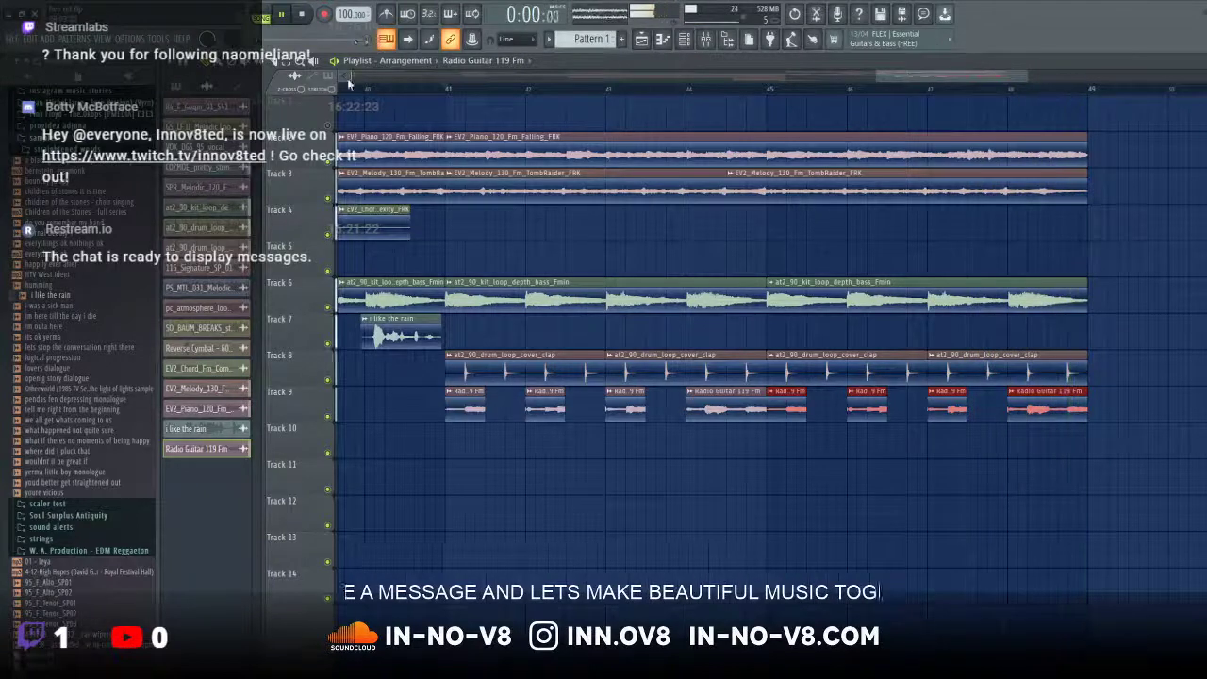
pyautogui.press('space')
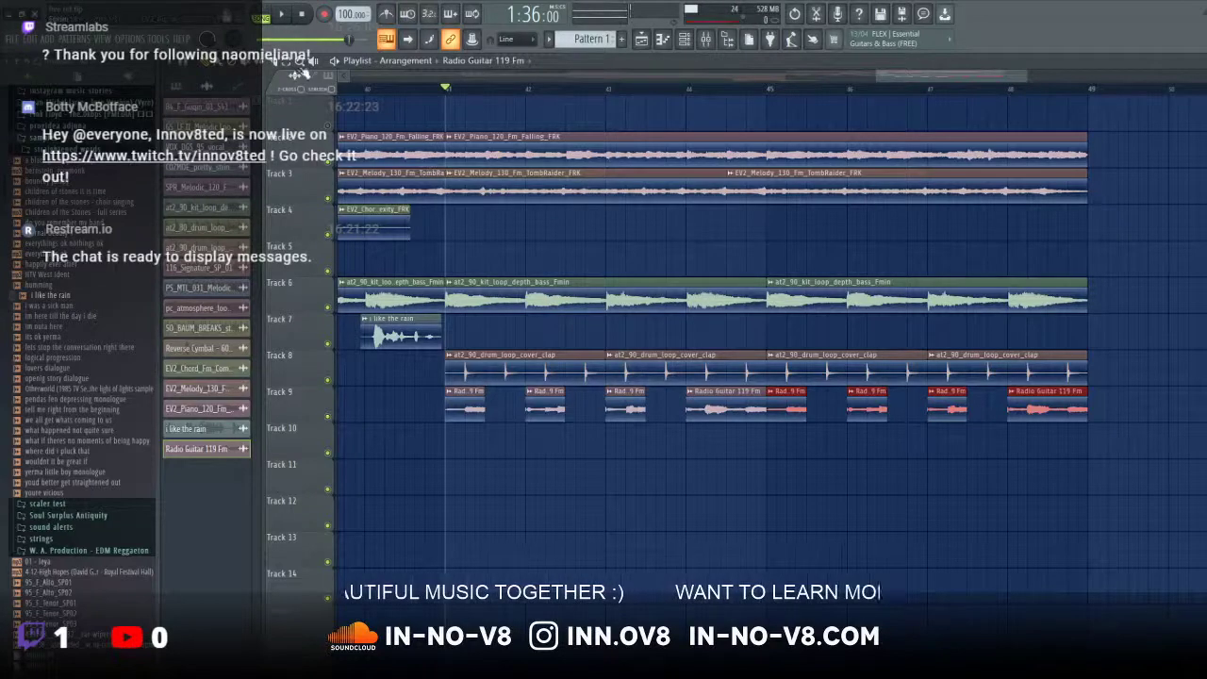
# Step: Move all the Radio Guitar pieces from Track 9 up to Track 1, keeping their start at bar 41
pyautogui.moveTo(1078, 459); pyautogui.dragTo(468, 404)
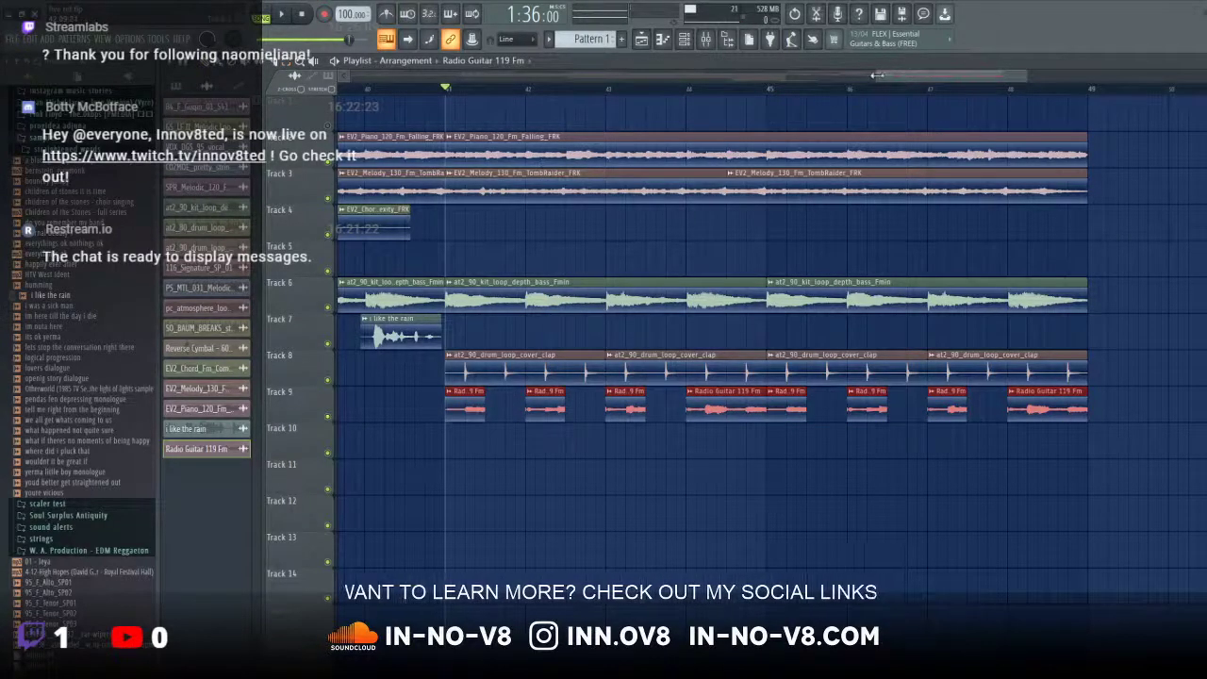
pyautogui.moveTo(878, 75); pyautogui.dragTo(842, 77)
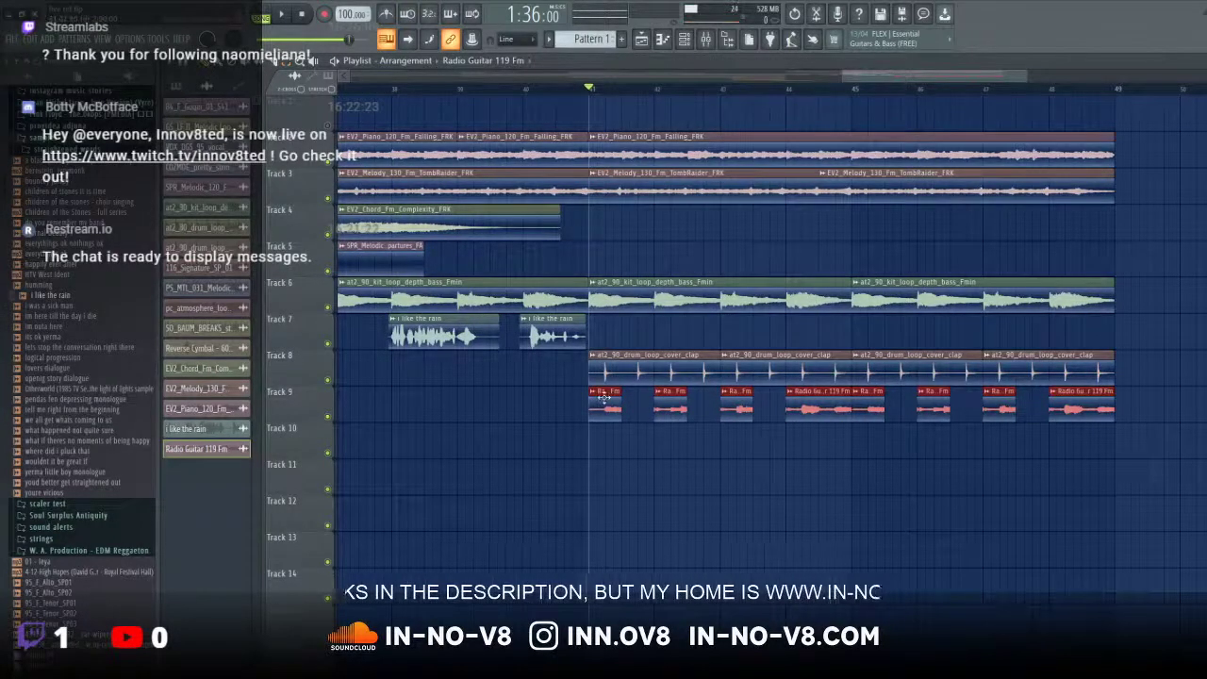
pyautogui.moveTo(607, 359); pyautogui.dragTo(605, 101)
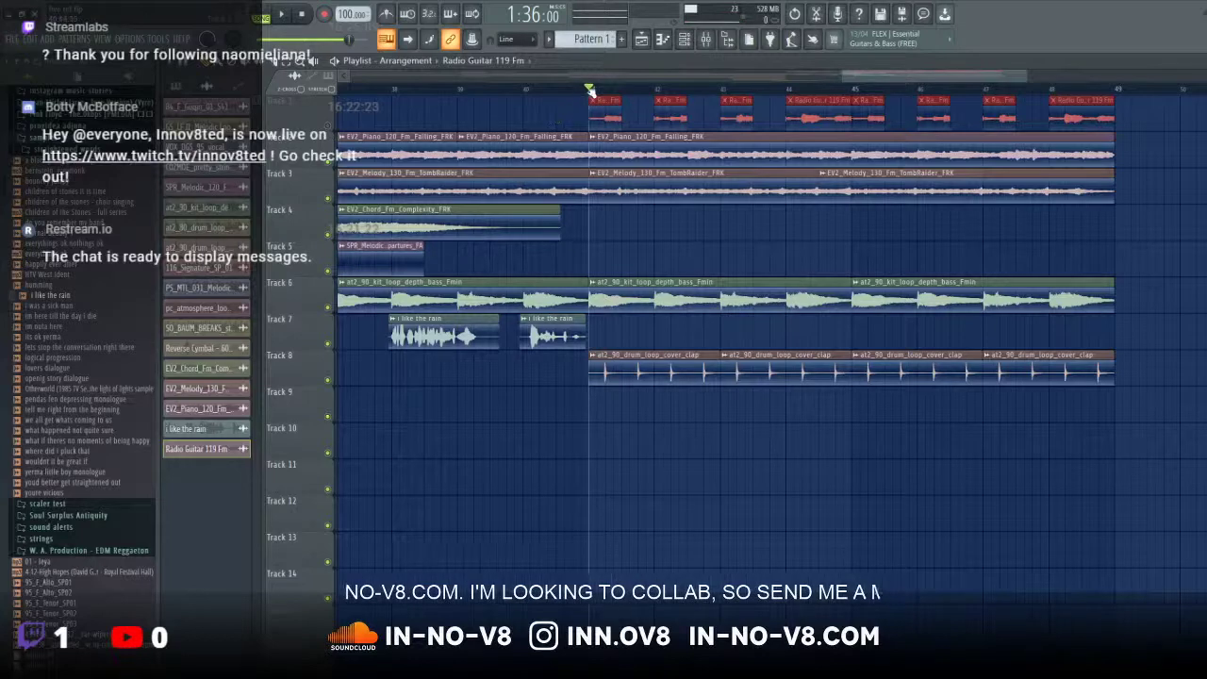
pyautogui.click(628, 104)
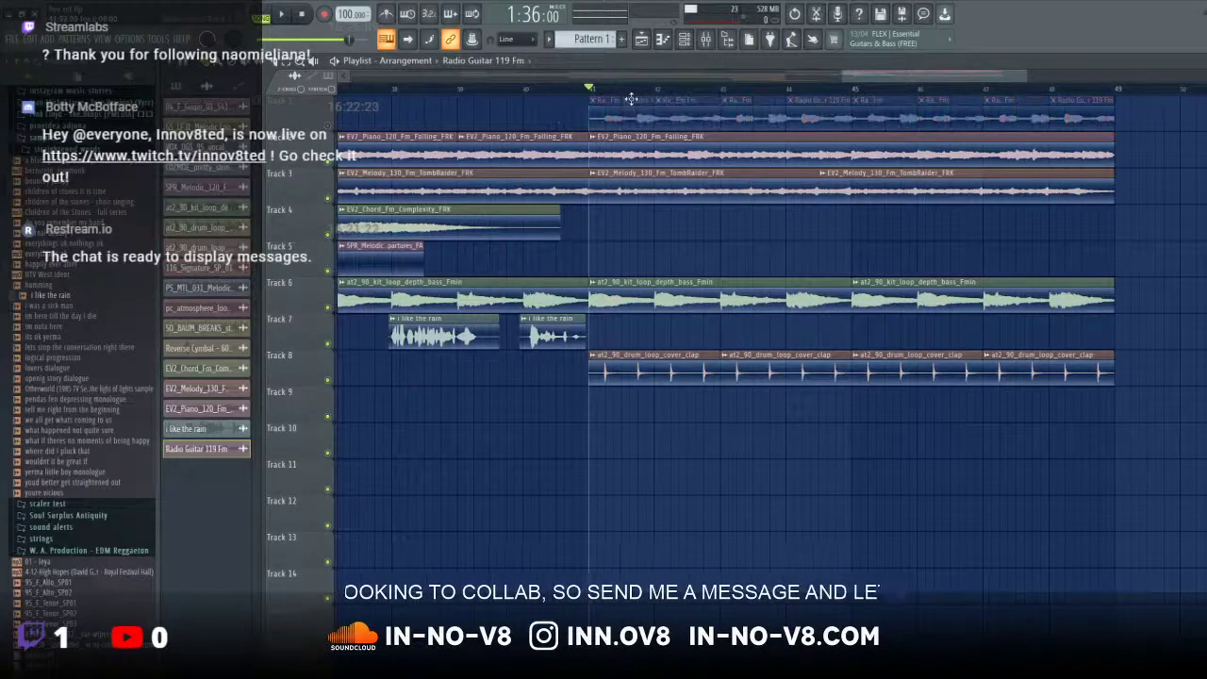
pyautogui.click(31, 39)
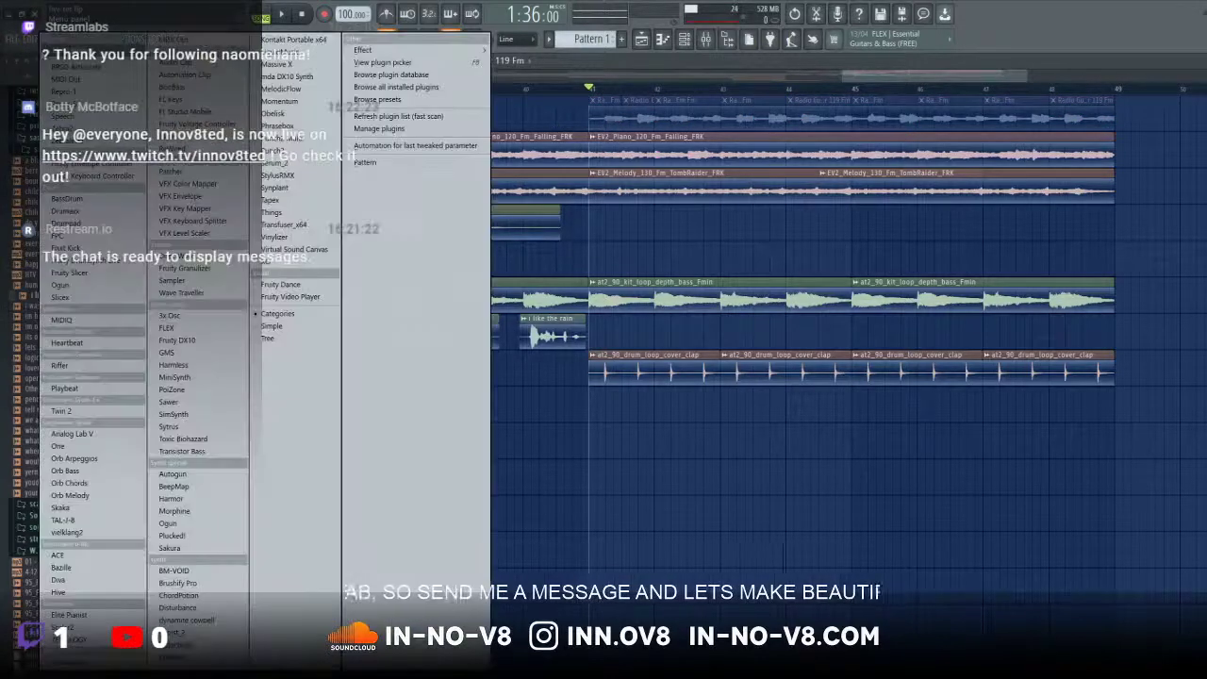
pyautogui.click(47, 57)
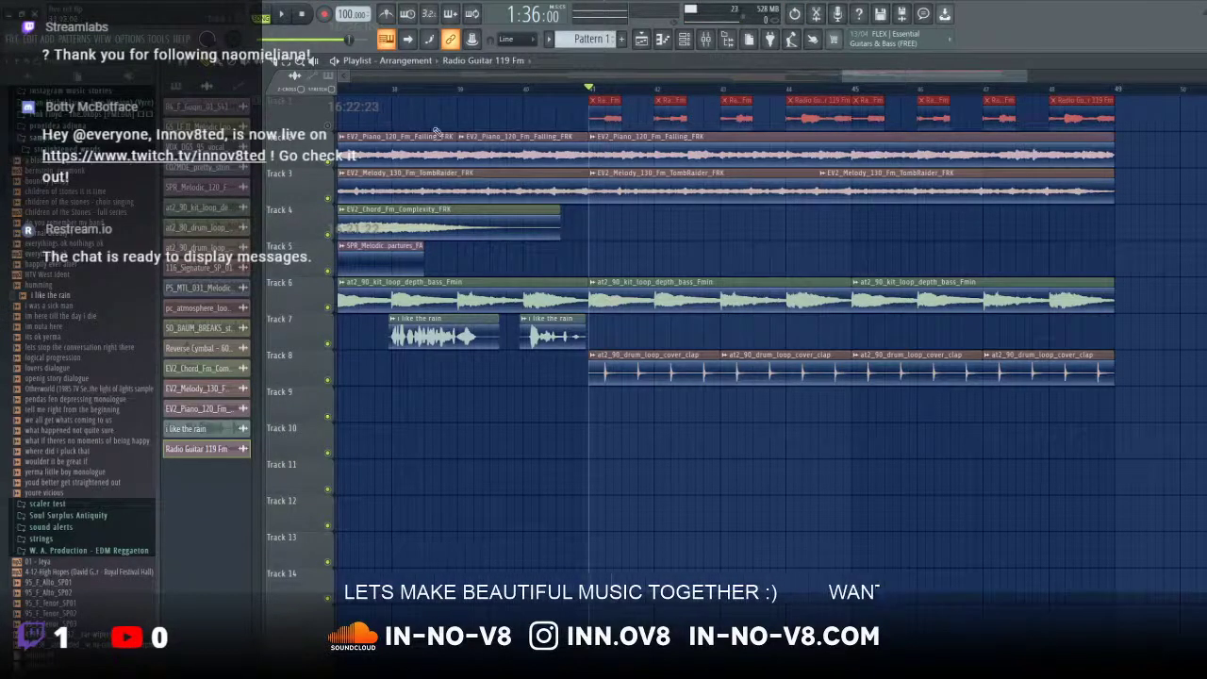
pyautogui.click(1036, 442)
pyautogui.rightClick(1037, 442)
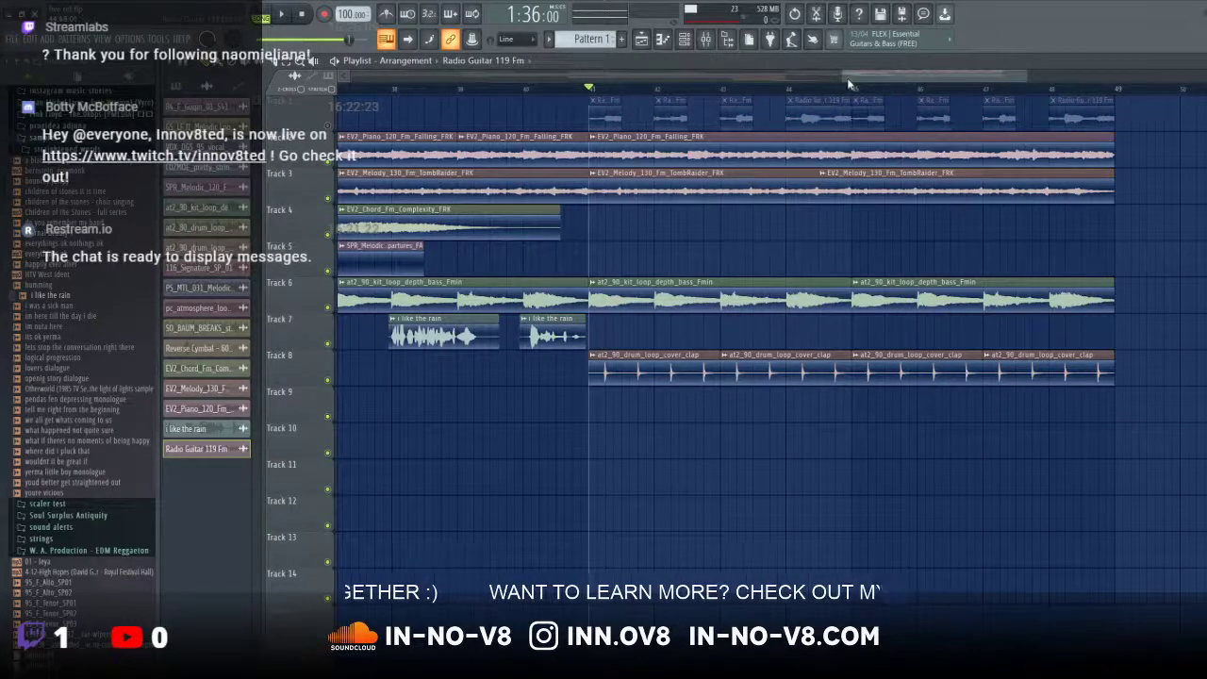
# Step: Play the whole arrangement from bar 1 to review all sections, and stop playback
pyautogui.moveTo(847, 78); pyautogui.dragTo(802, 83)
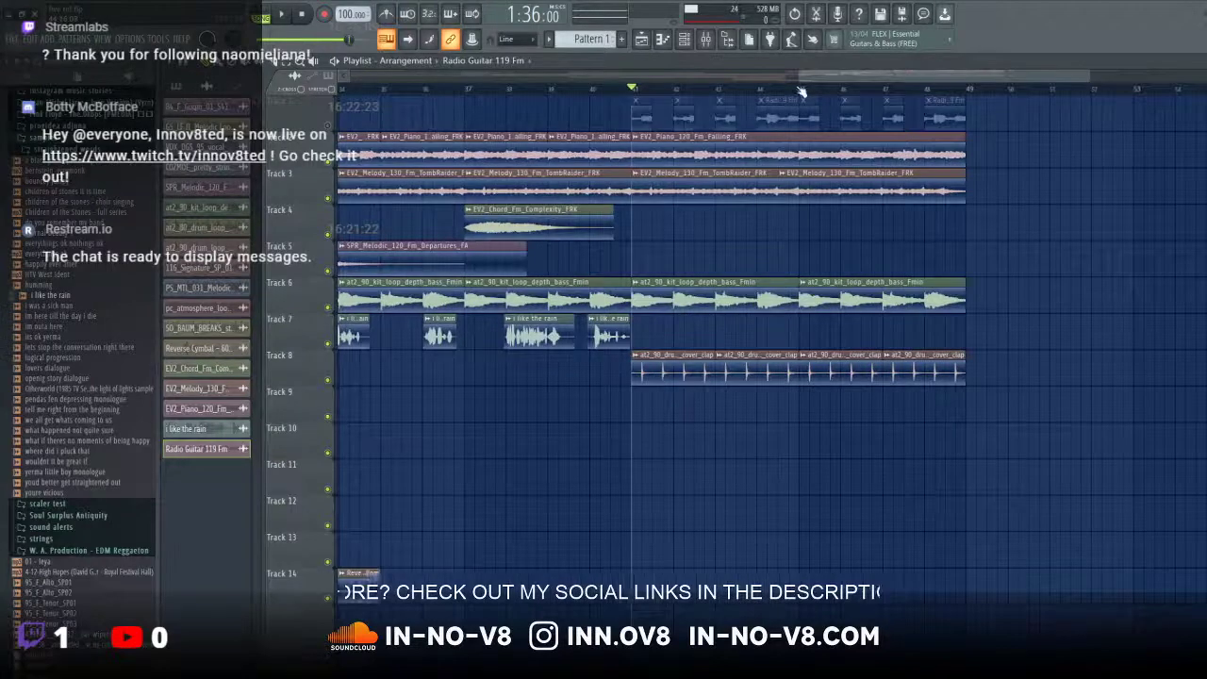
pyautogui.moveTo(800, 79); pyautogui.dragTo(349, 80)
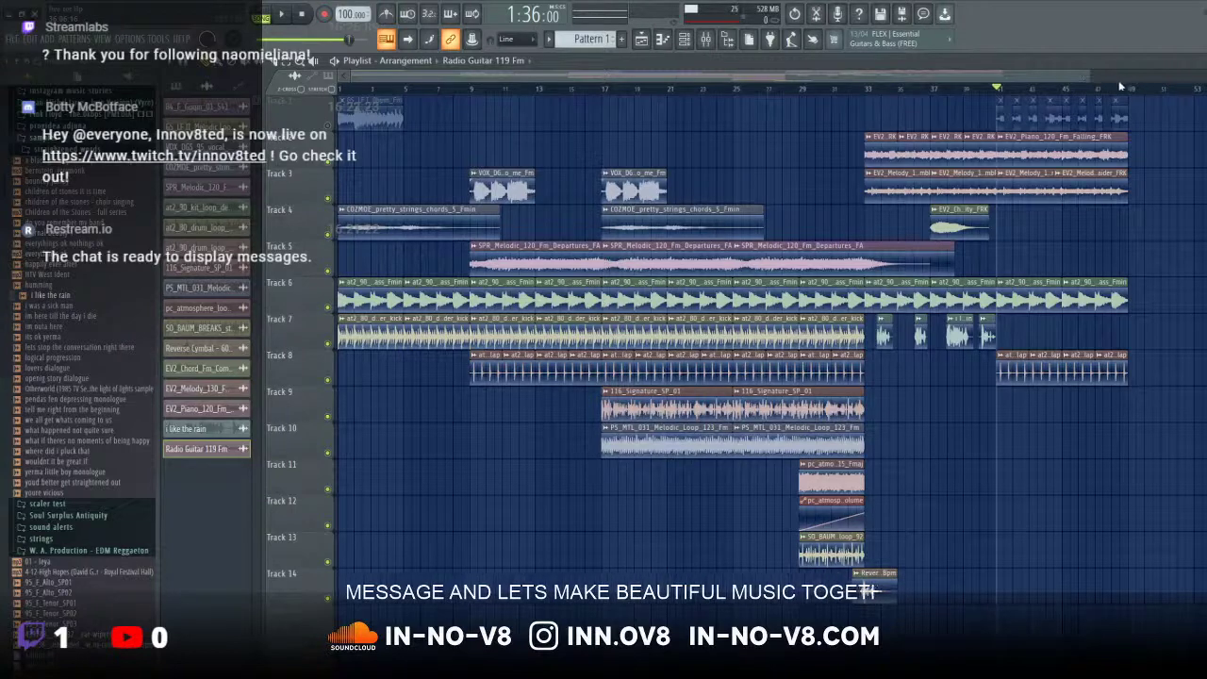
pyautogui.press('space')
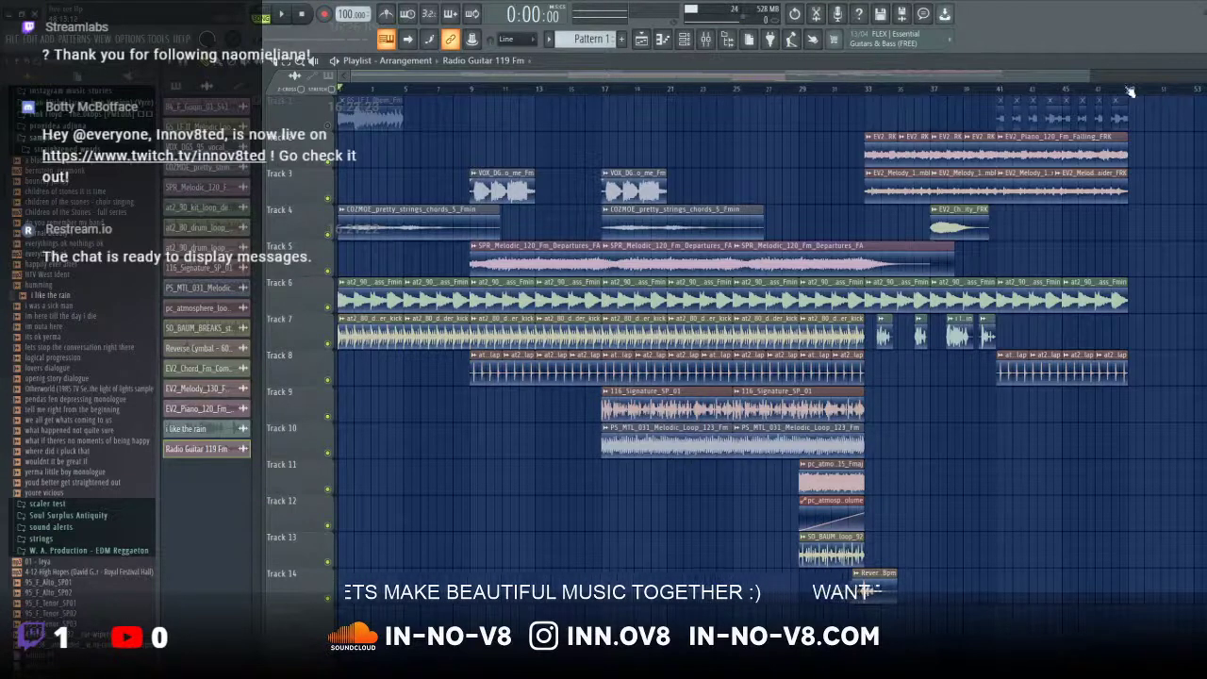
pyautogui.click(1121, 94)
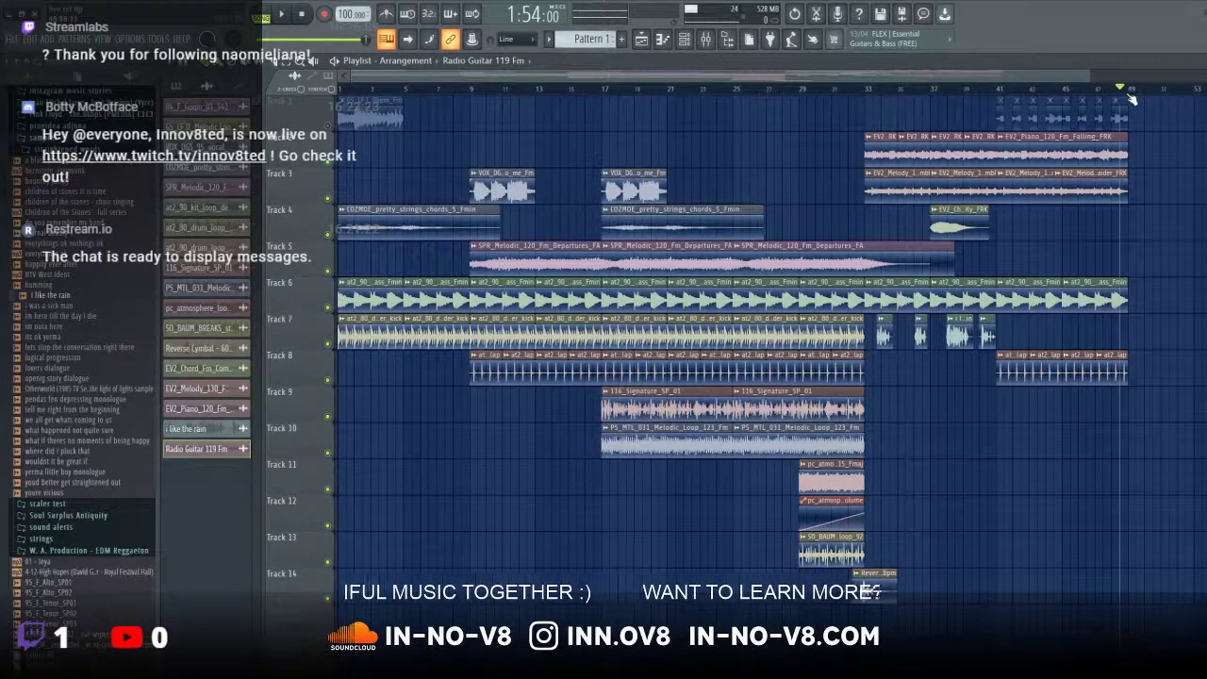
pyautogui.click(304, 15)
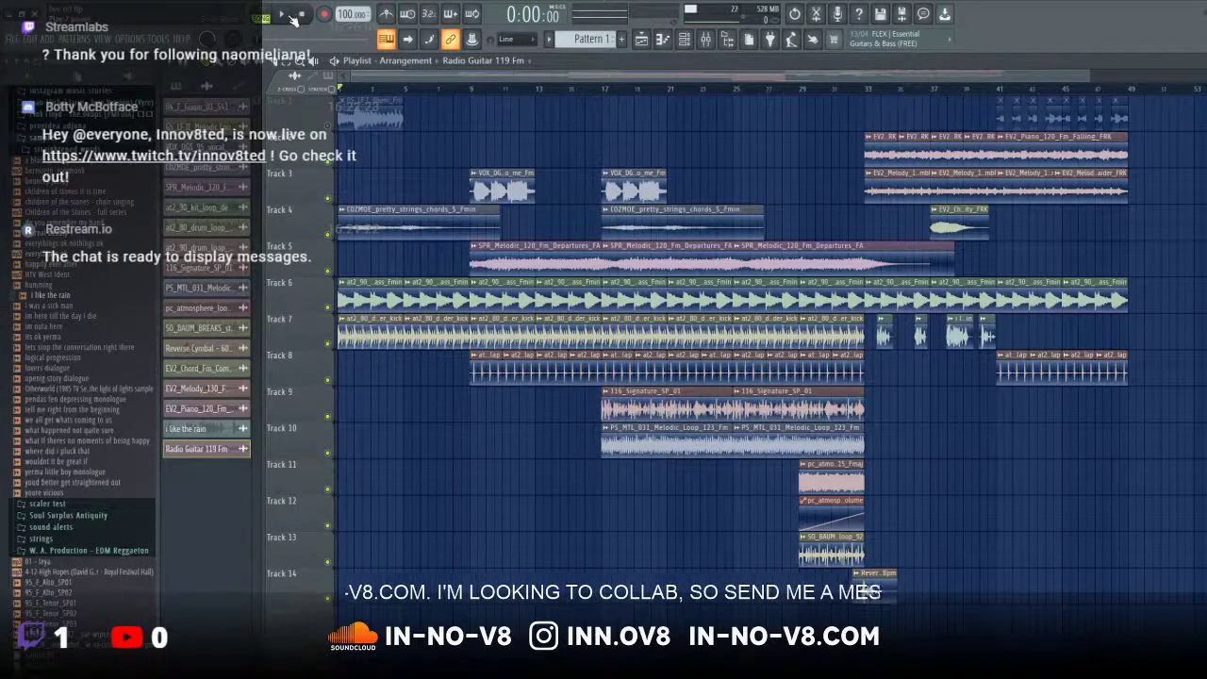
pyautogui.click(283, 14)
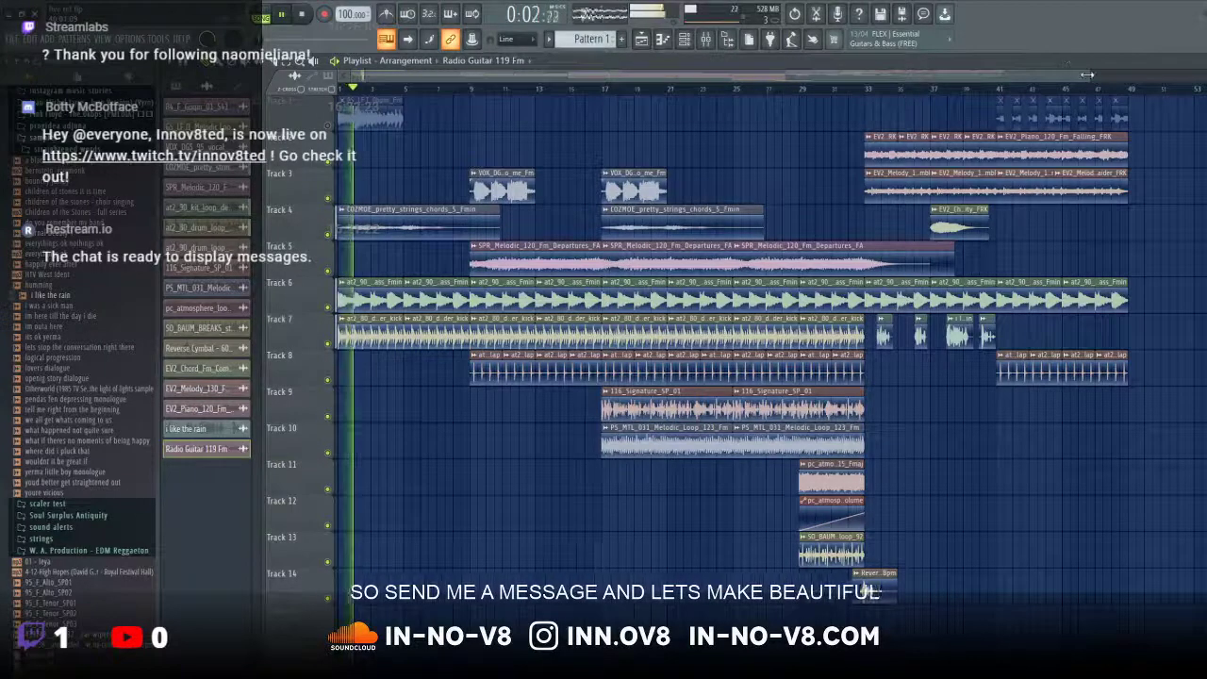
pyautogui.moveTo(1089, 76); pyautogui.dragTo(1206, 75)
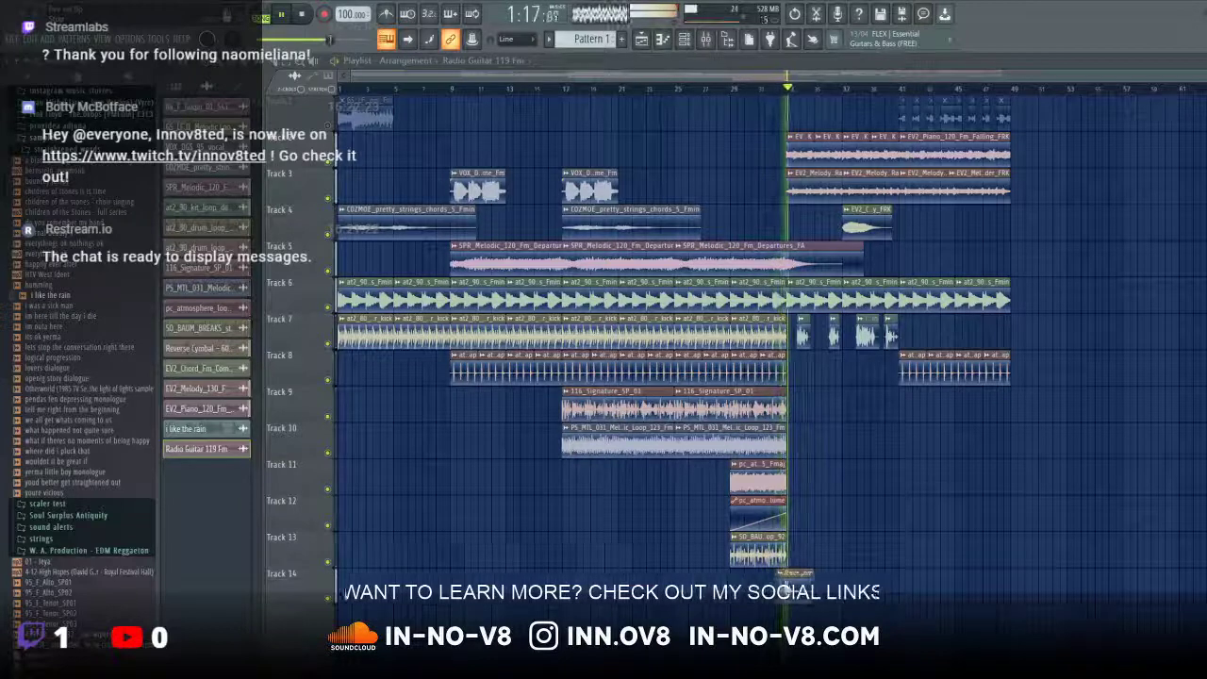
pyautogui.press('space')
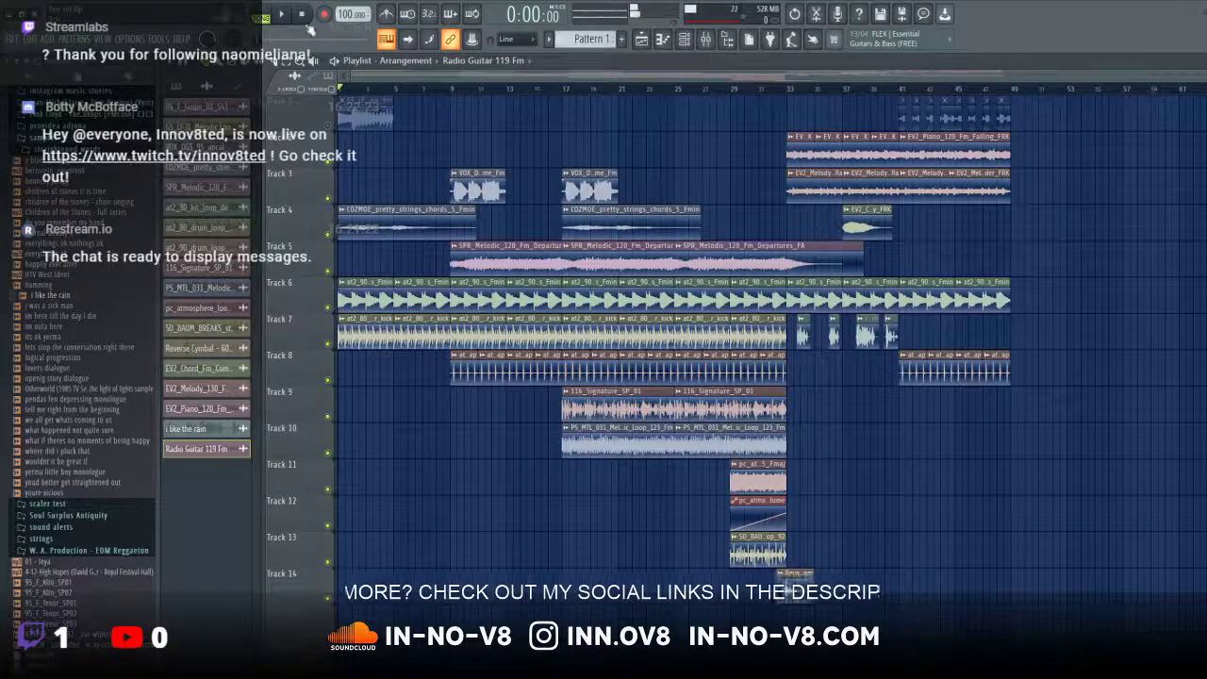